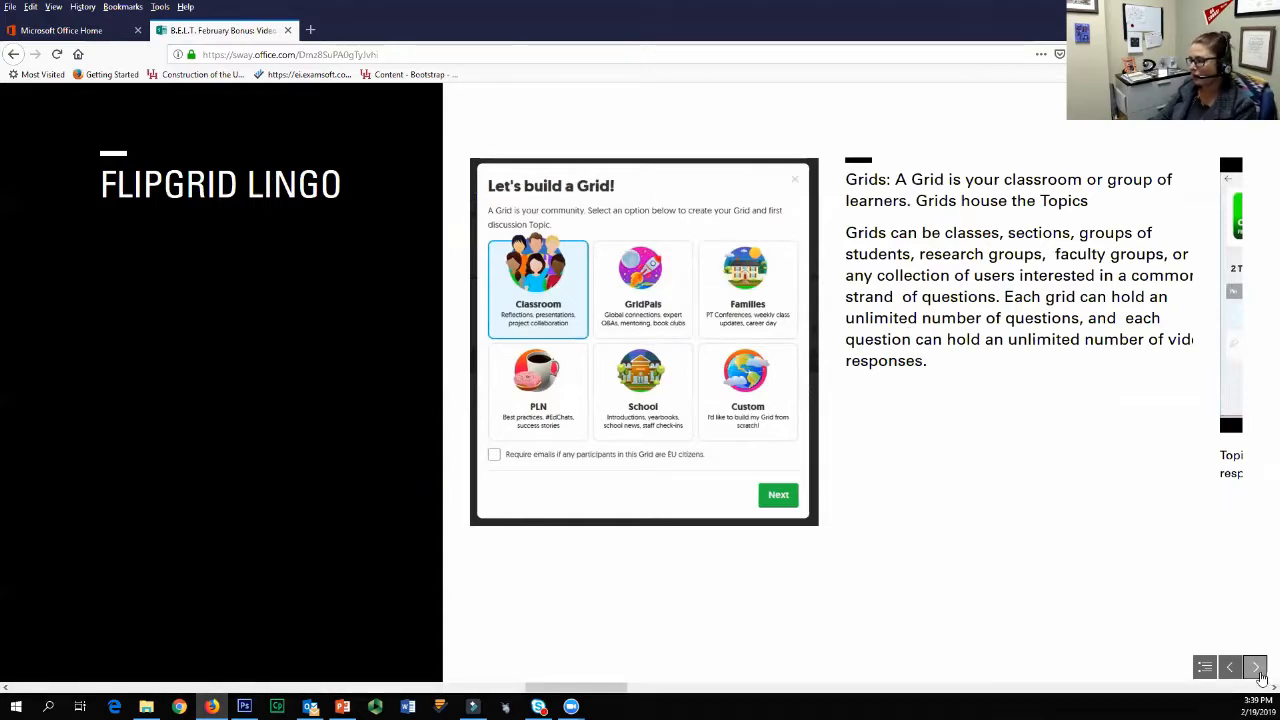
Step: Page through the Sway presentation from the Flipgrid Lingo section through Getting Started to the Flipgrid Walkthrough section
left_click(1258, 670)
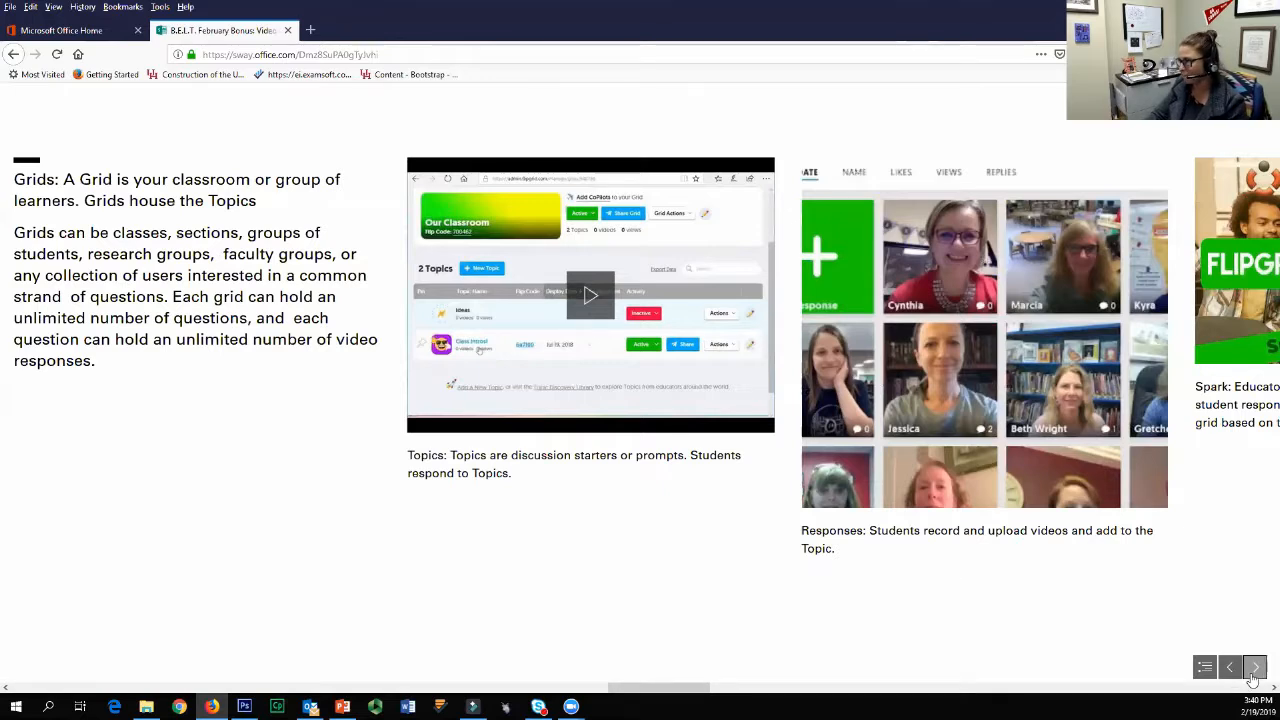
left_click(1255, 668)
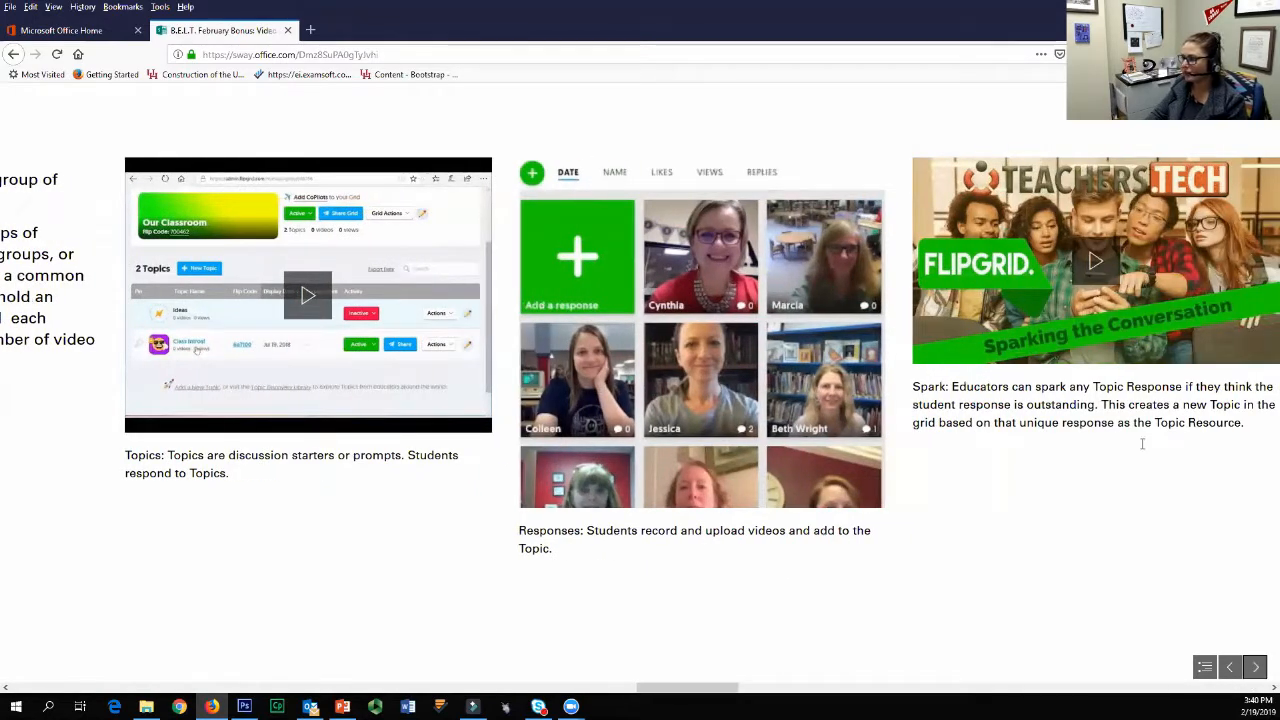
left_click(1257, 667)
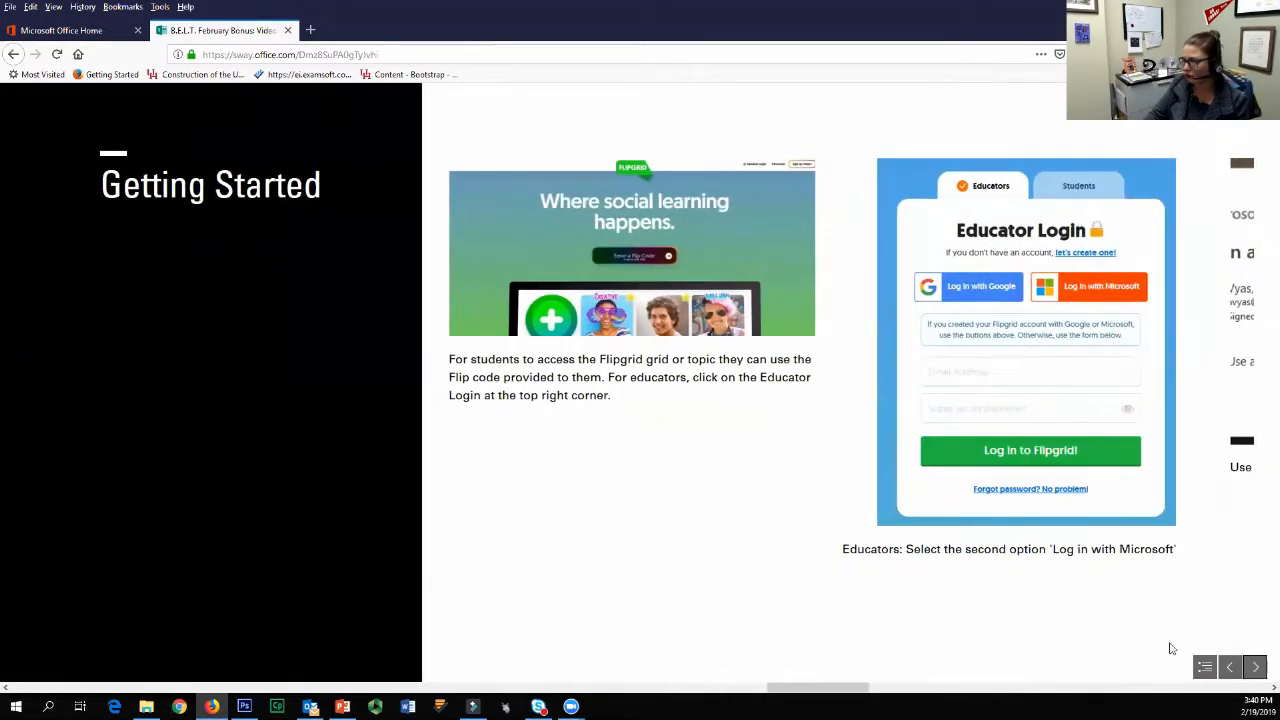
left_click(1230, 667)
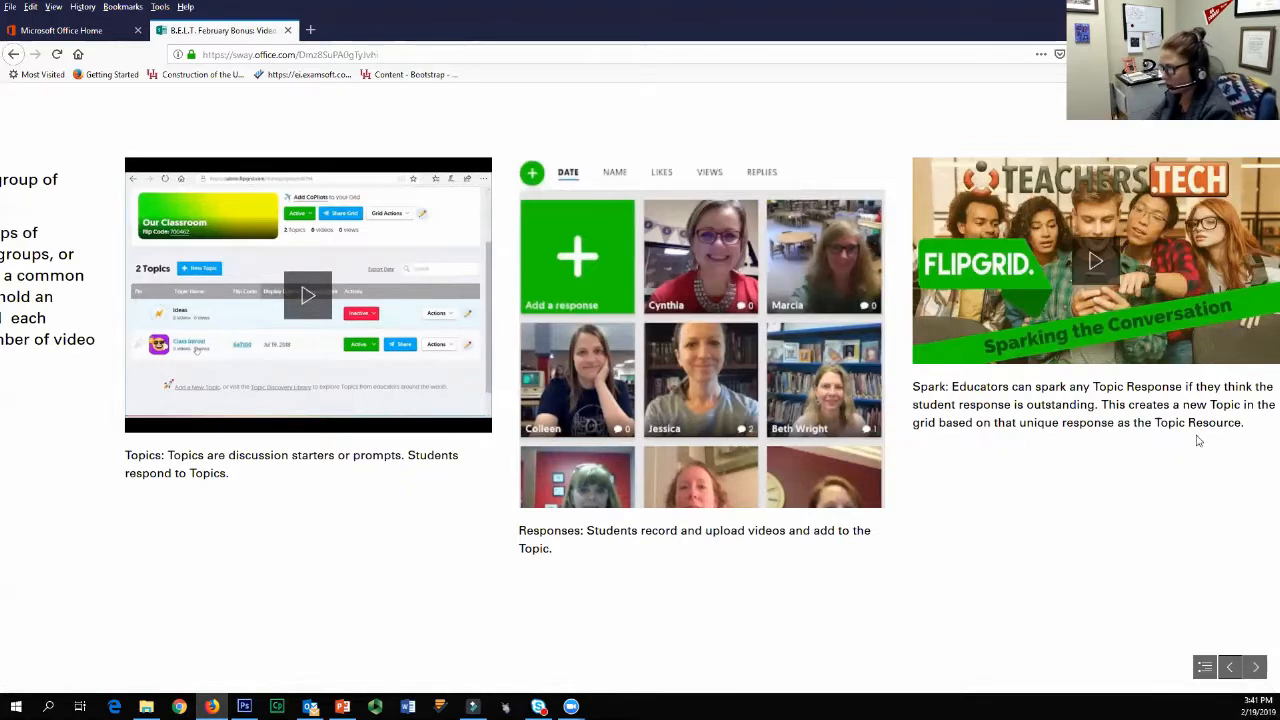
left_click(1258, 667)
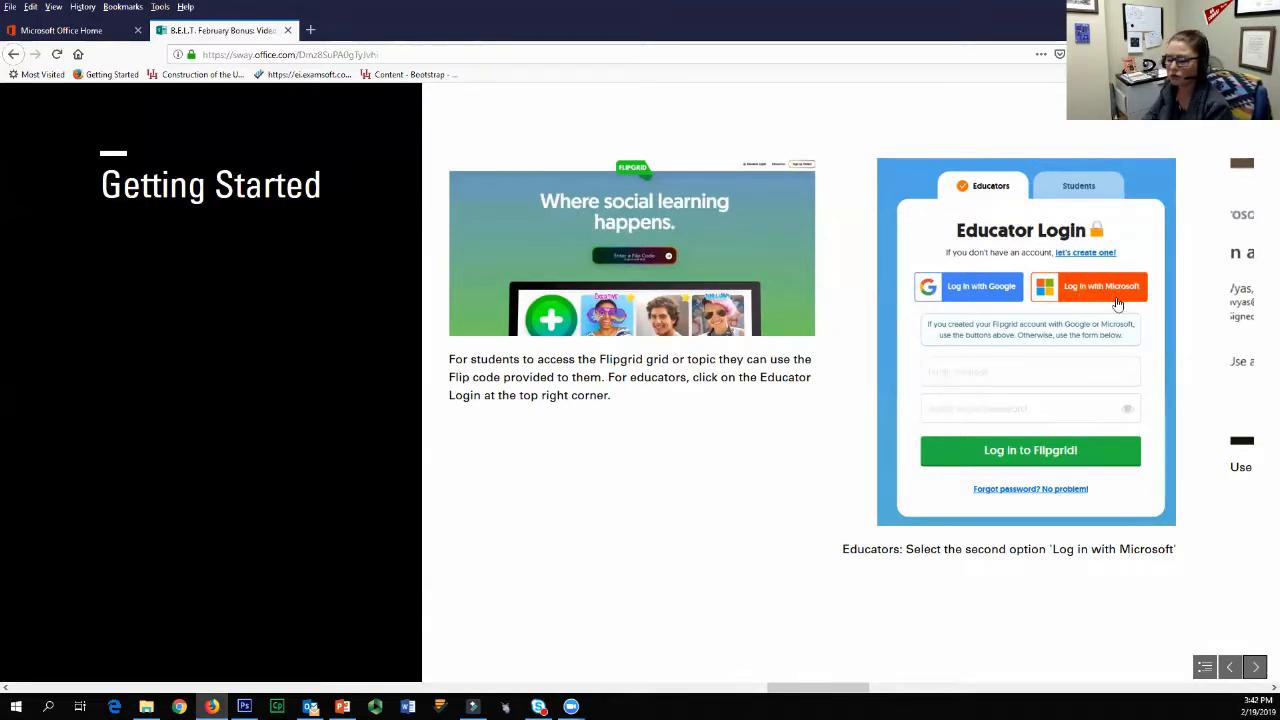
left_click(1253, 665)
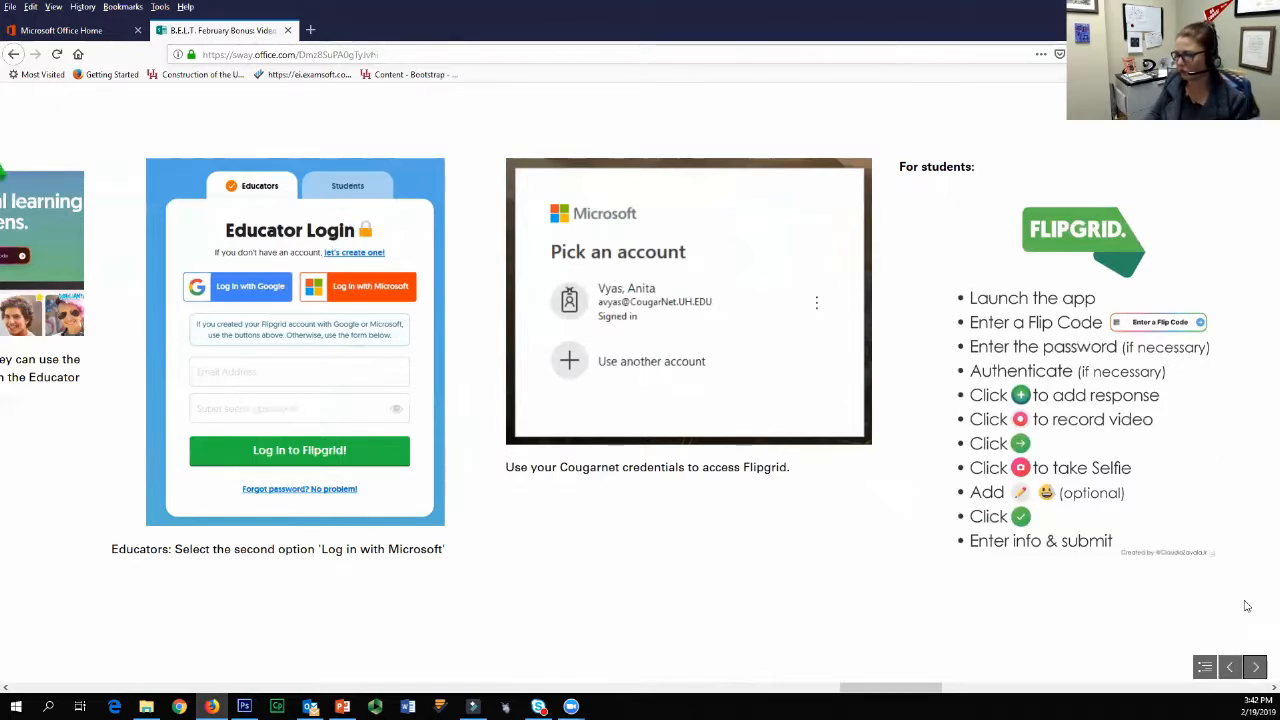
left_click(1255, 666)
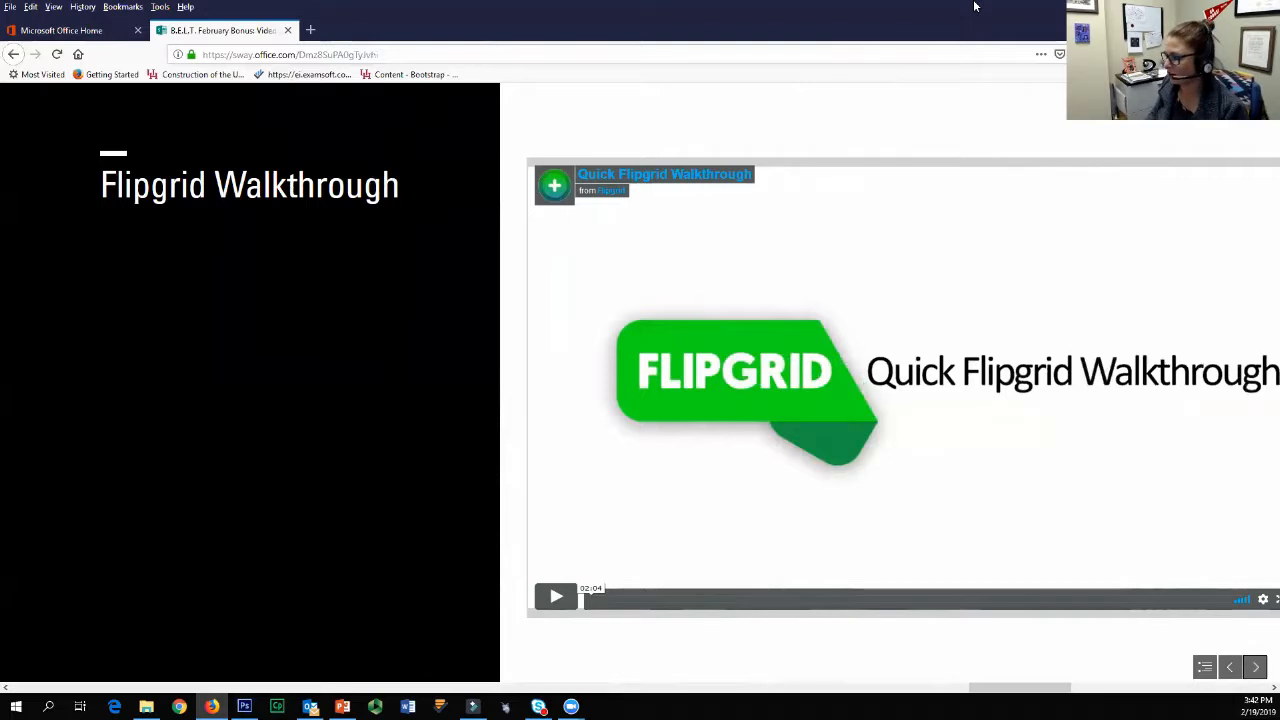
left_click(1255, 666)
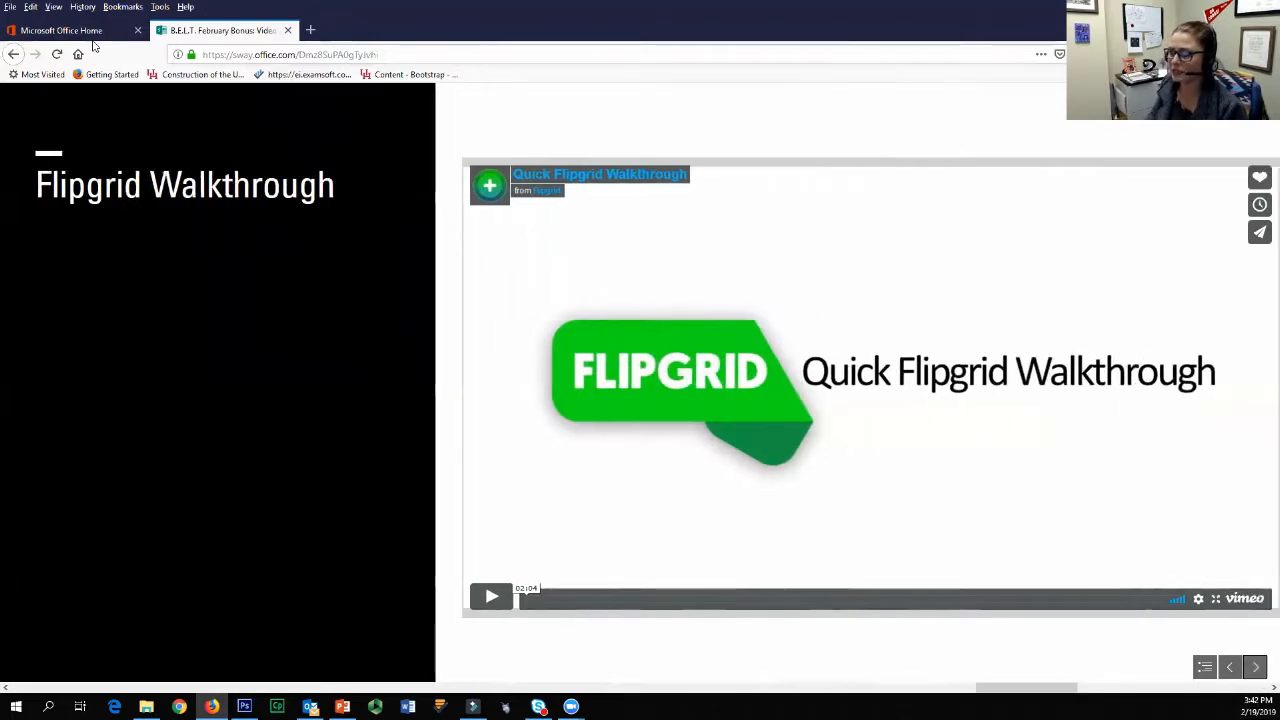
Step: Open flipgrid.com in a new browser tab and enter the site through the educator login
left_click(309, 31)
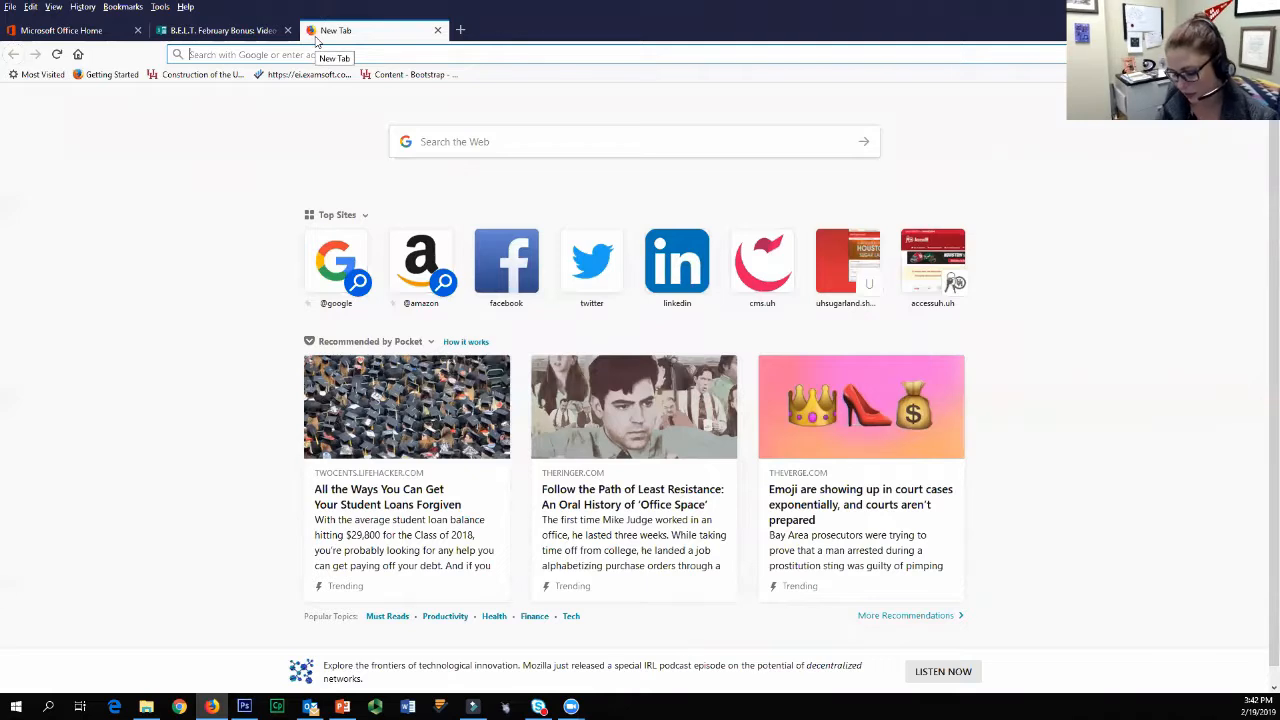
type("flipgrid.com/")
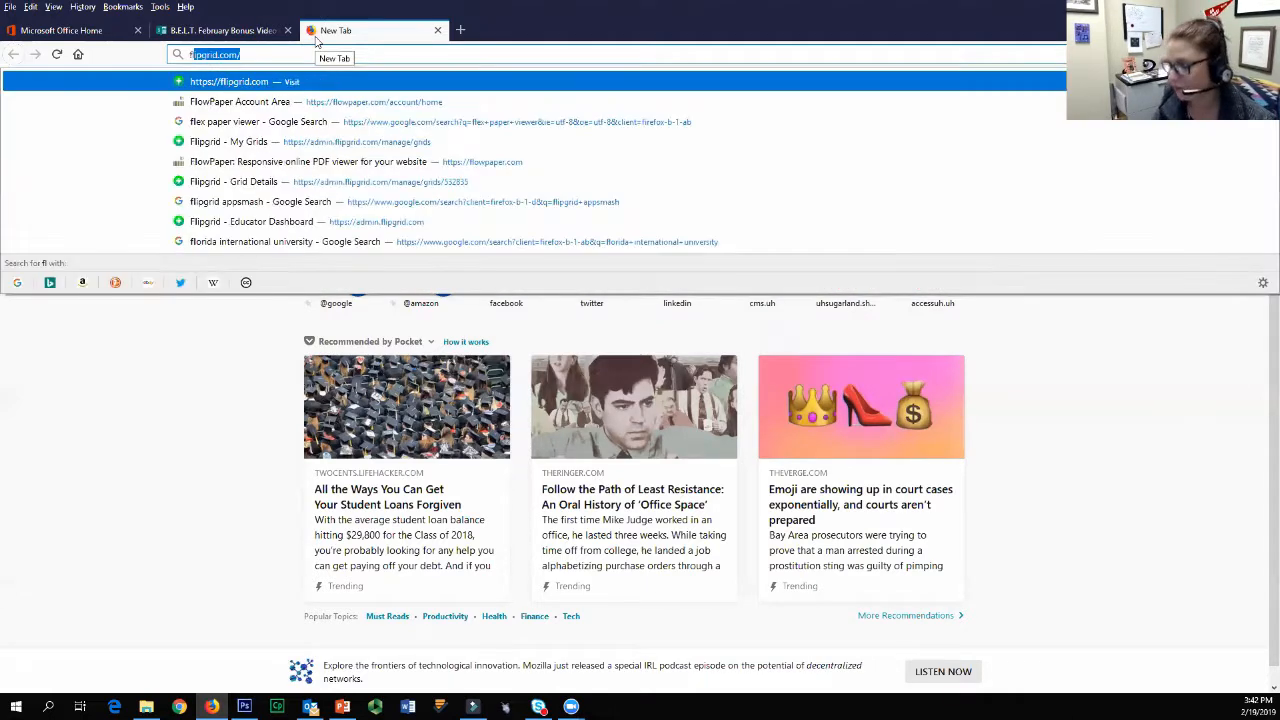
key("Return")
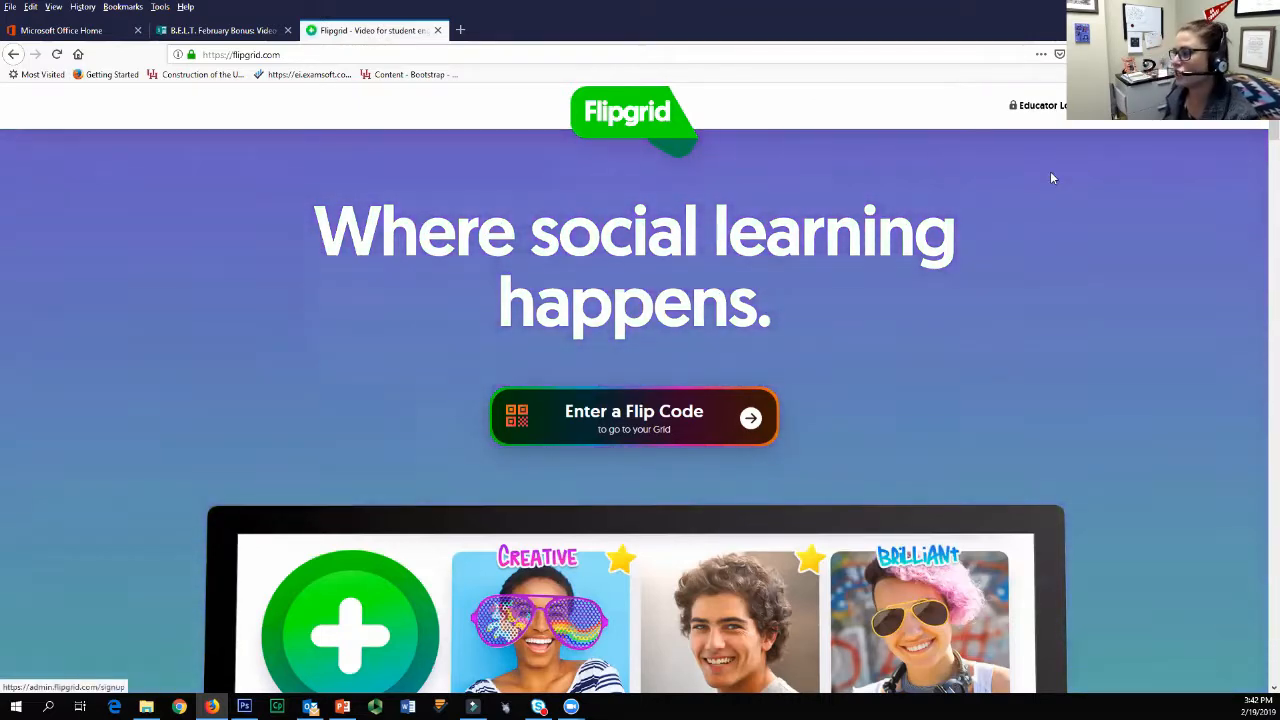
left_click(1021, 110)
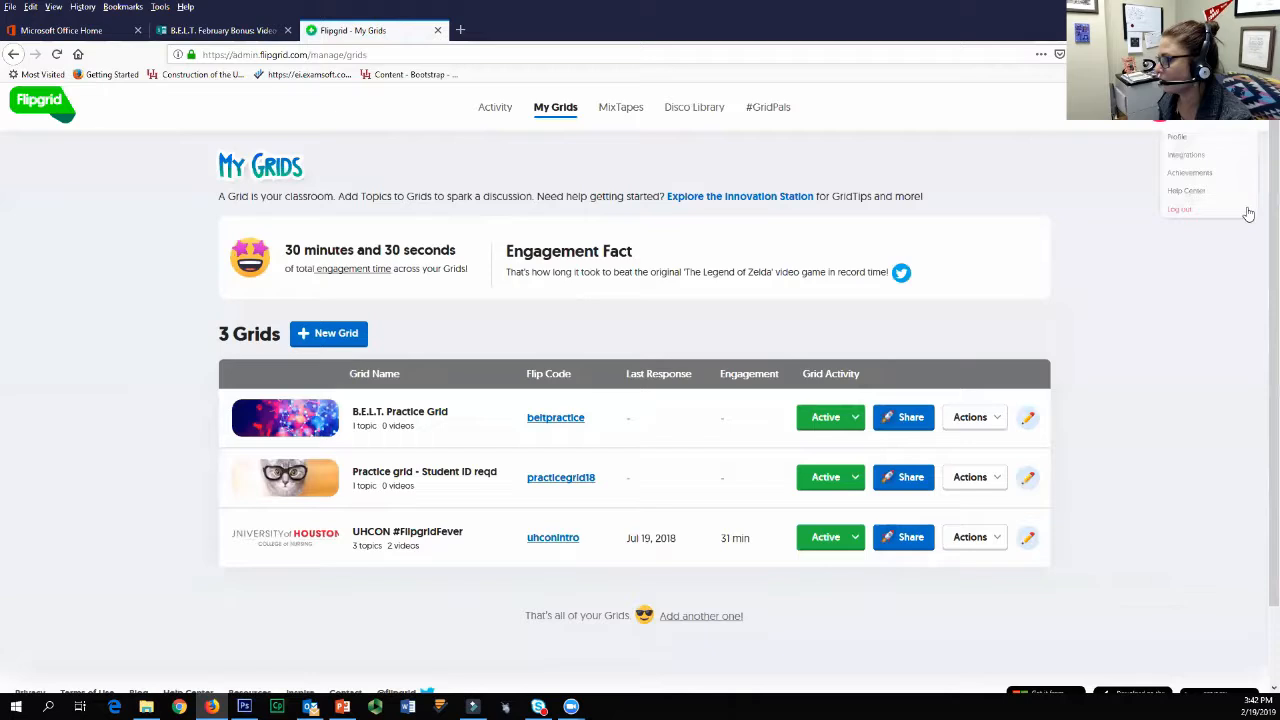
Step: Log out, view the student Flip Code entry form, and log back in as an educator with the signed-in Microsoft account
left_click(1215, 247)
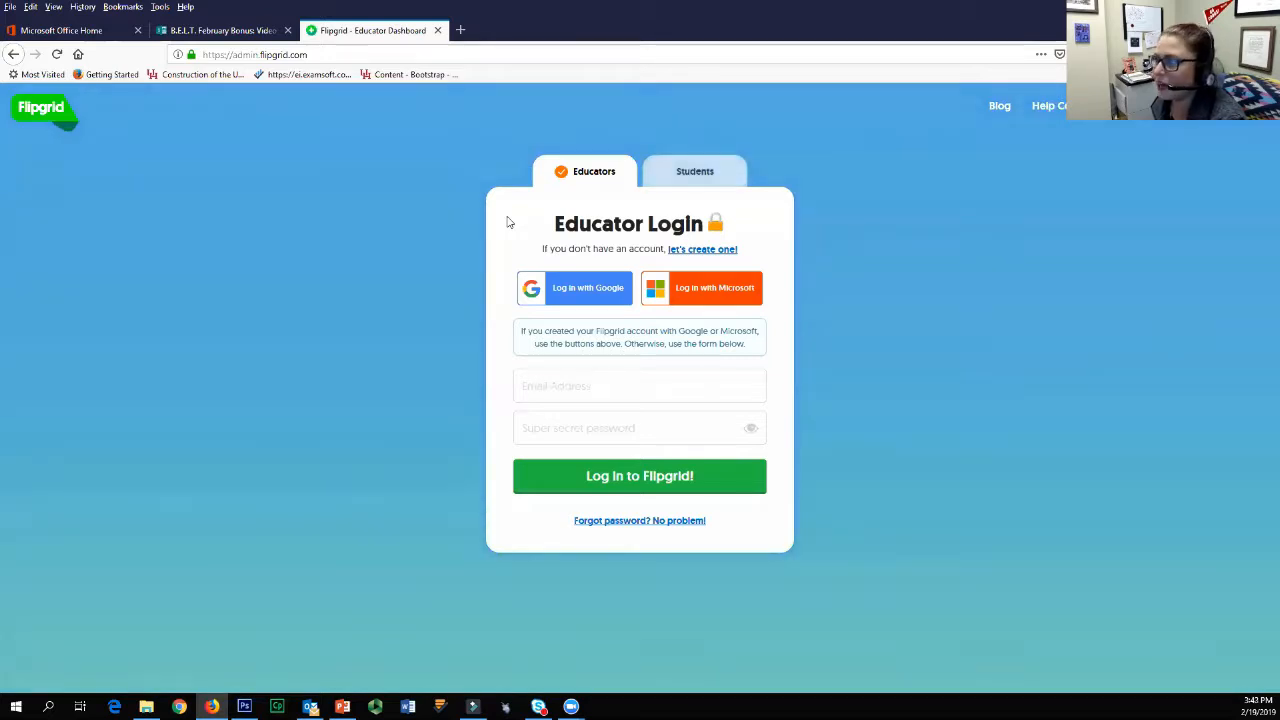
left_click(695, 172)
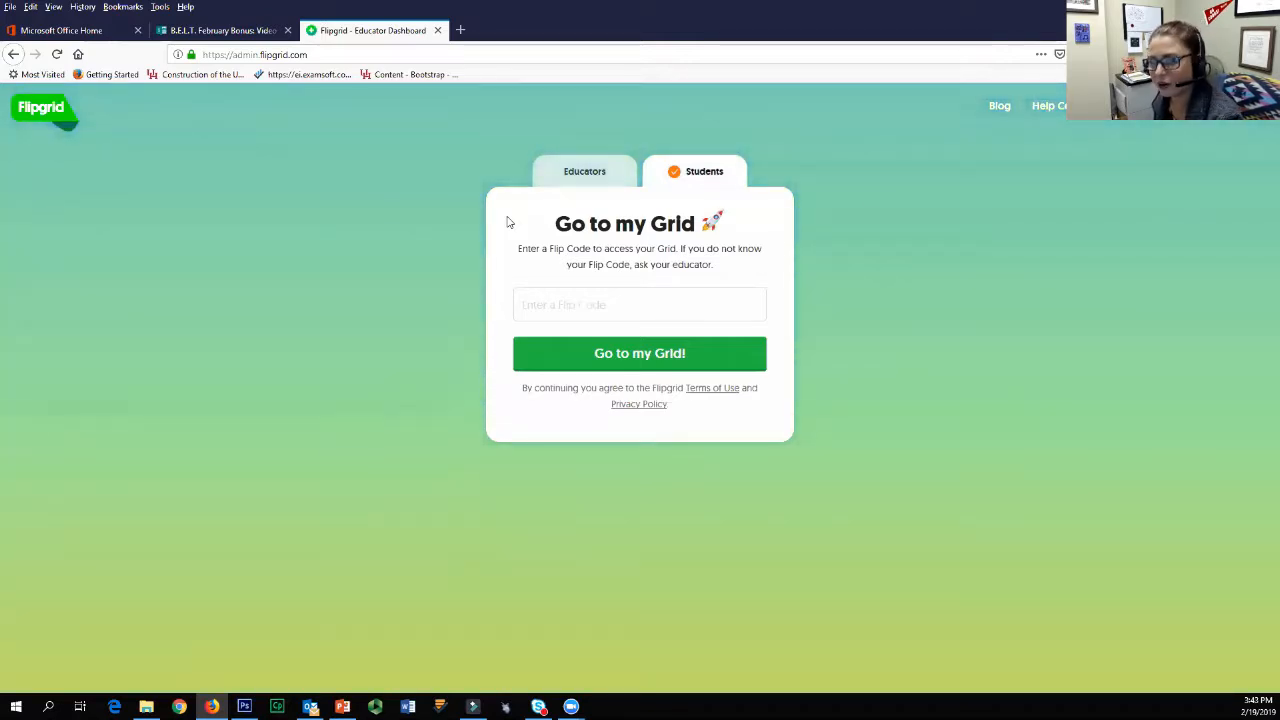
left_click(584, 171)
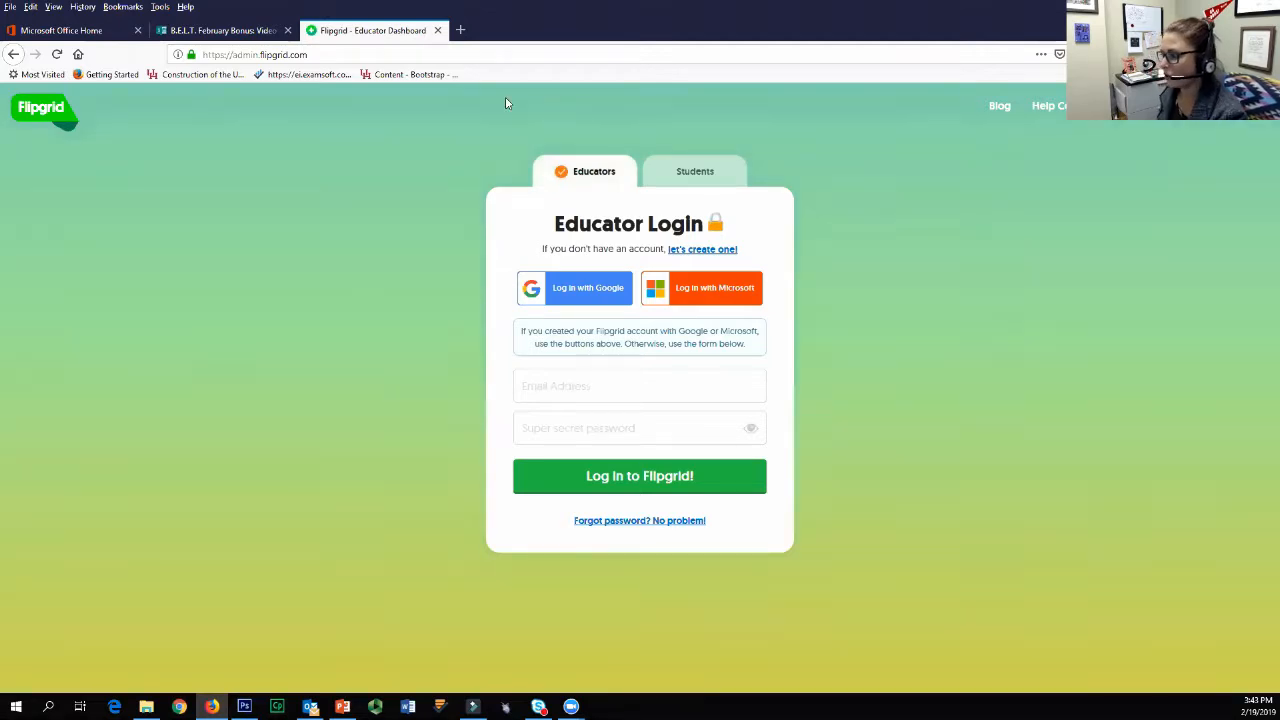
left_click(702, 288)
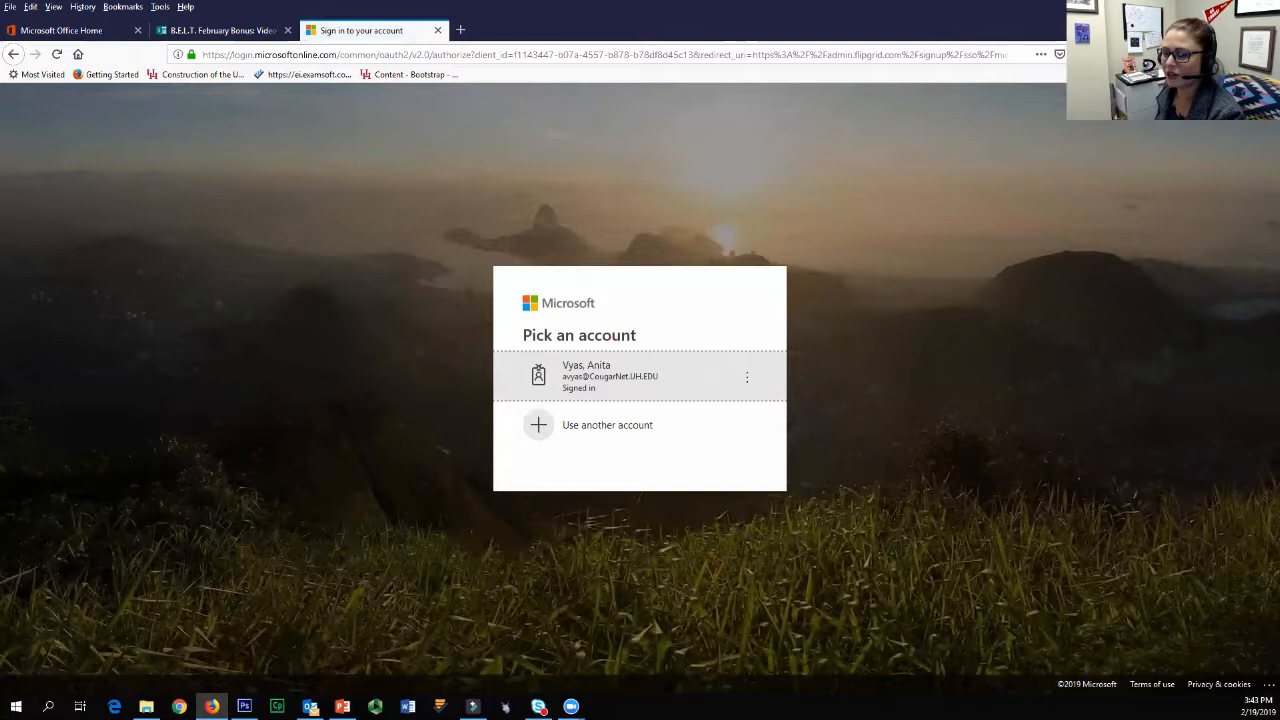
left_click(679, 394)
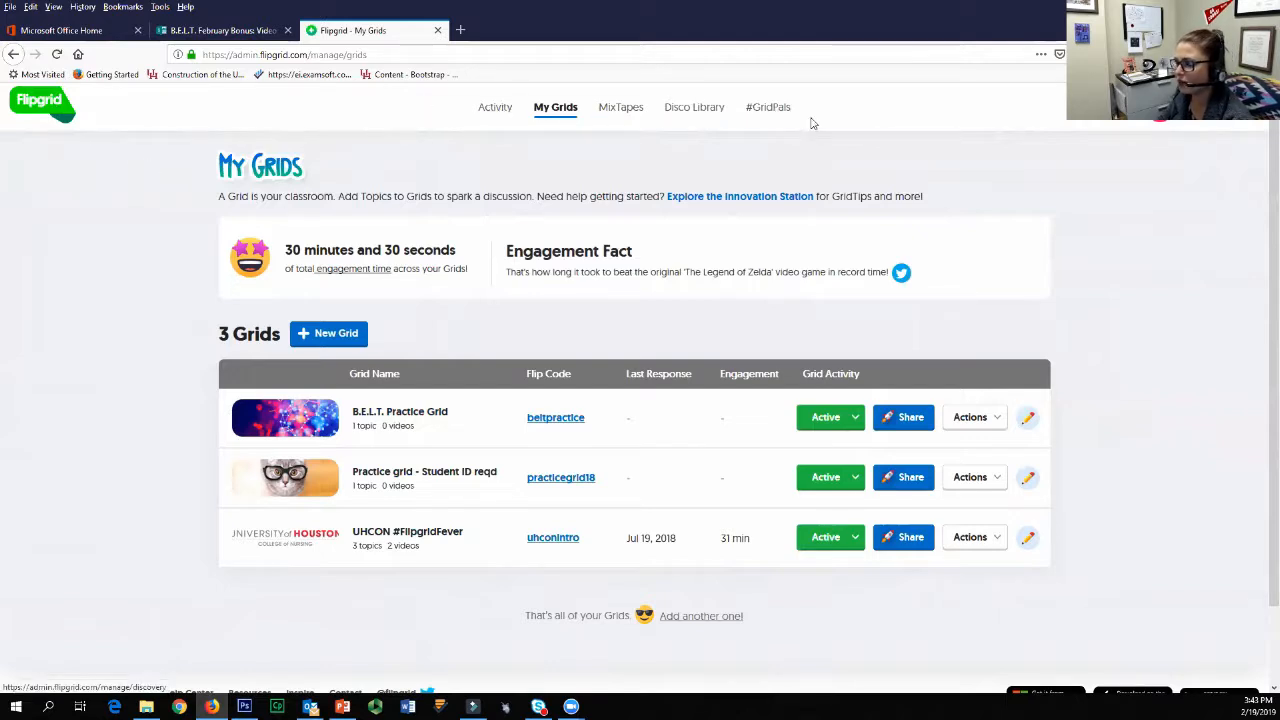
Step: Review the engagement statistics and grid activity chart on the Activity dashboard
left_click(492, 108)
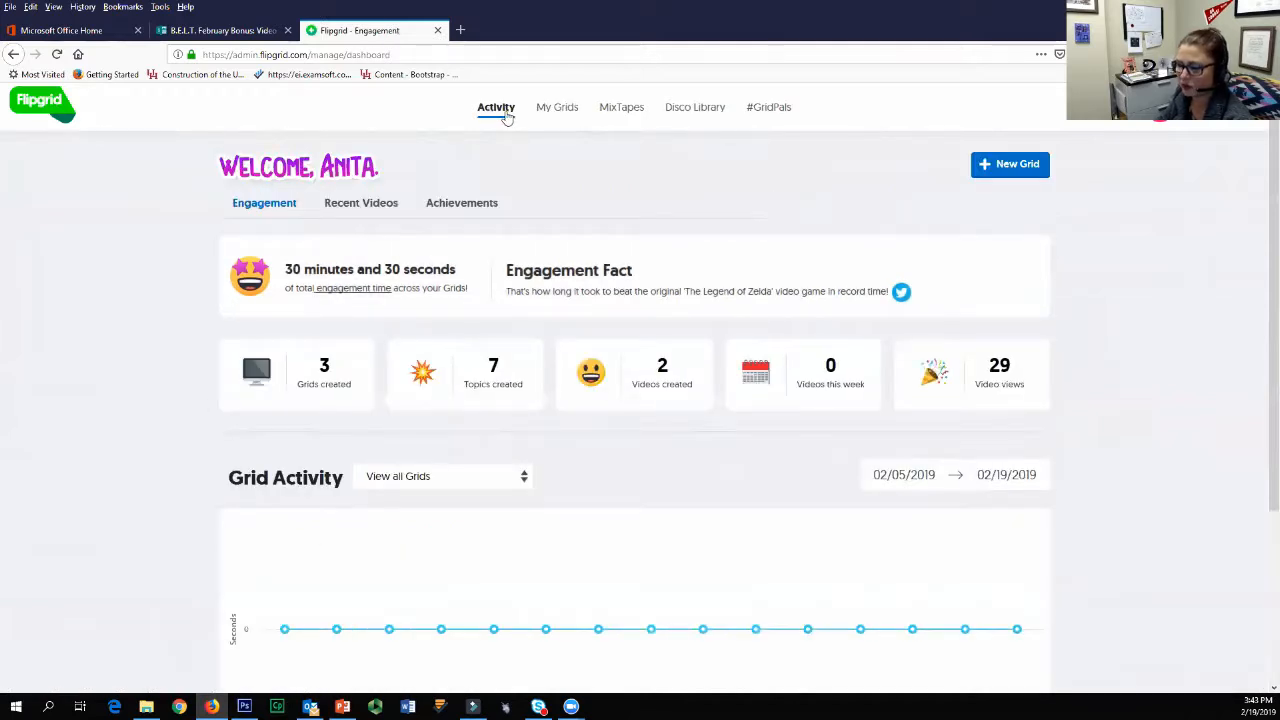
scroll(702, 379, "down", 2)
scroll(700, 378, "up", 2)
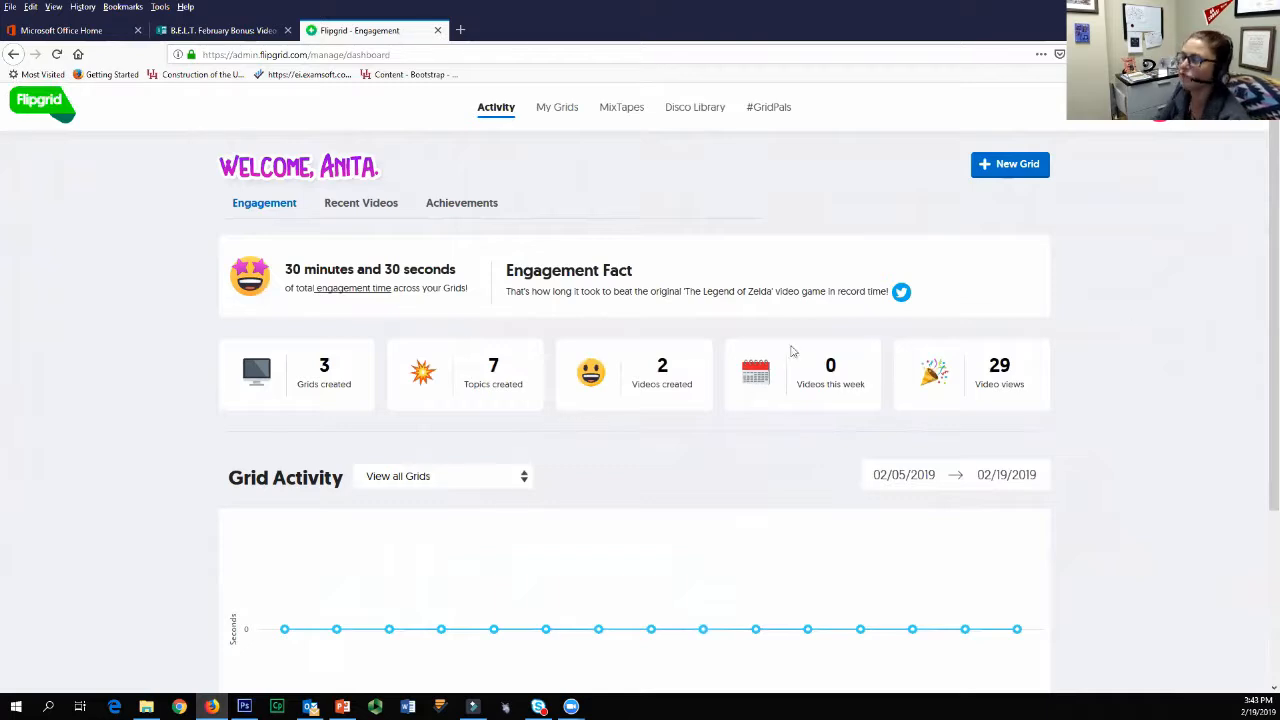
Step: Open the Disco Library and examine the available audience and topic subject filter options
left_click(577, 90)
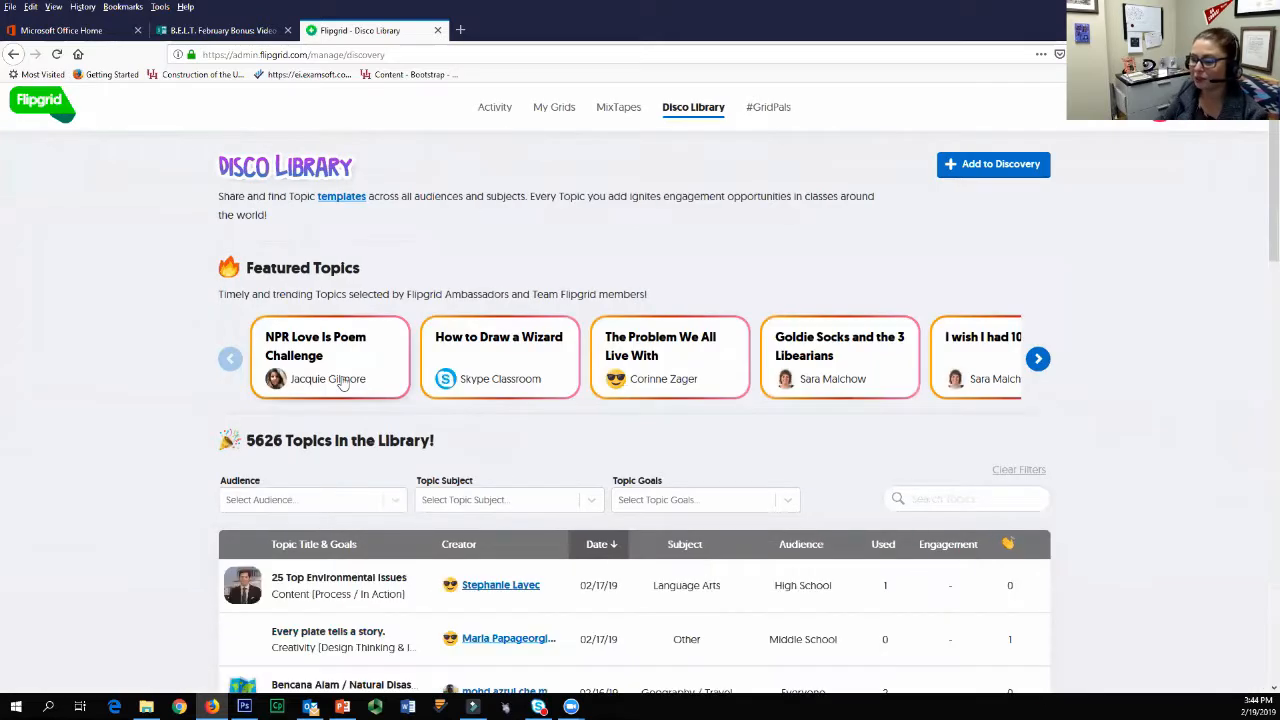
scroll(694, 500, "down", 3)
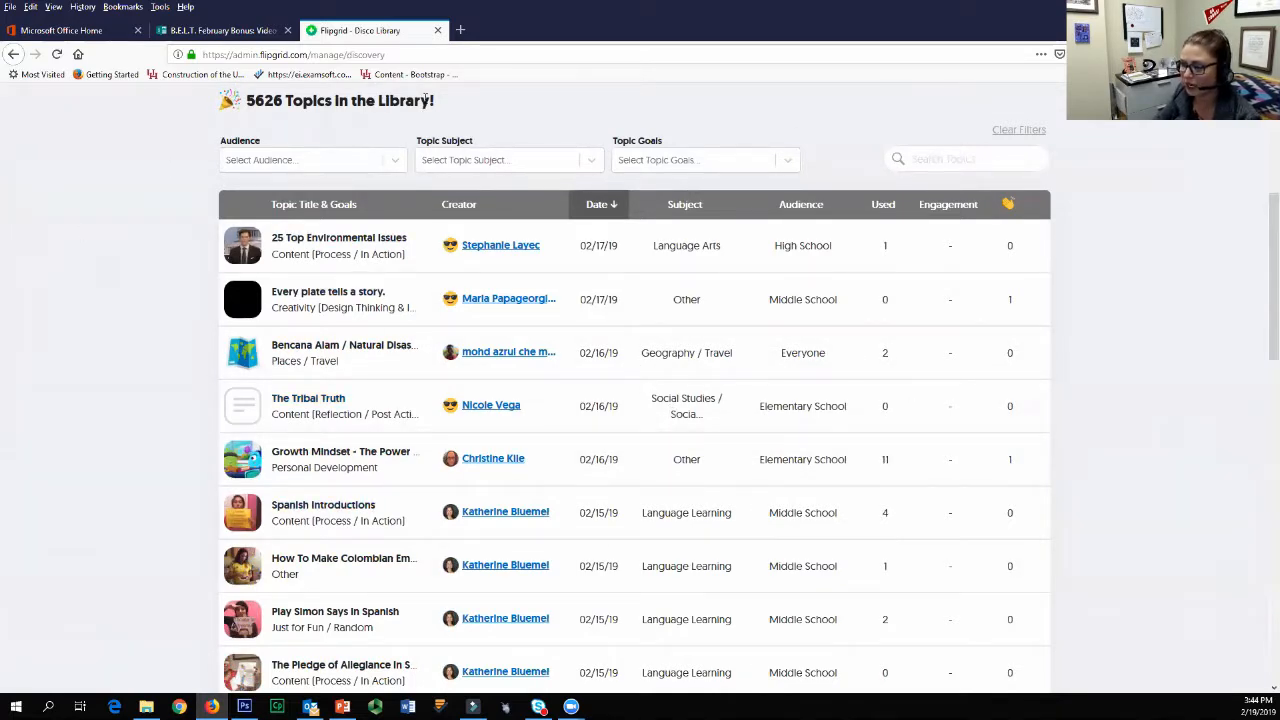
left_click(394, 160)
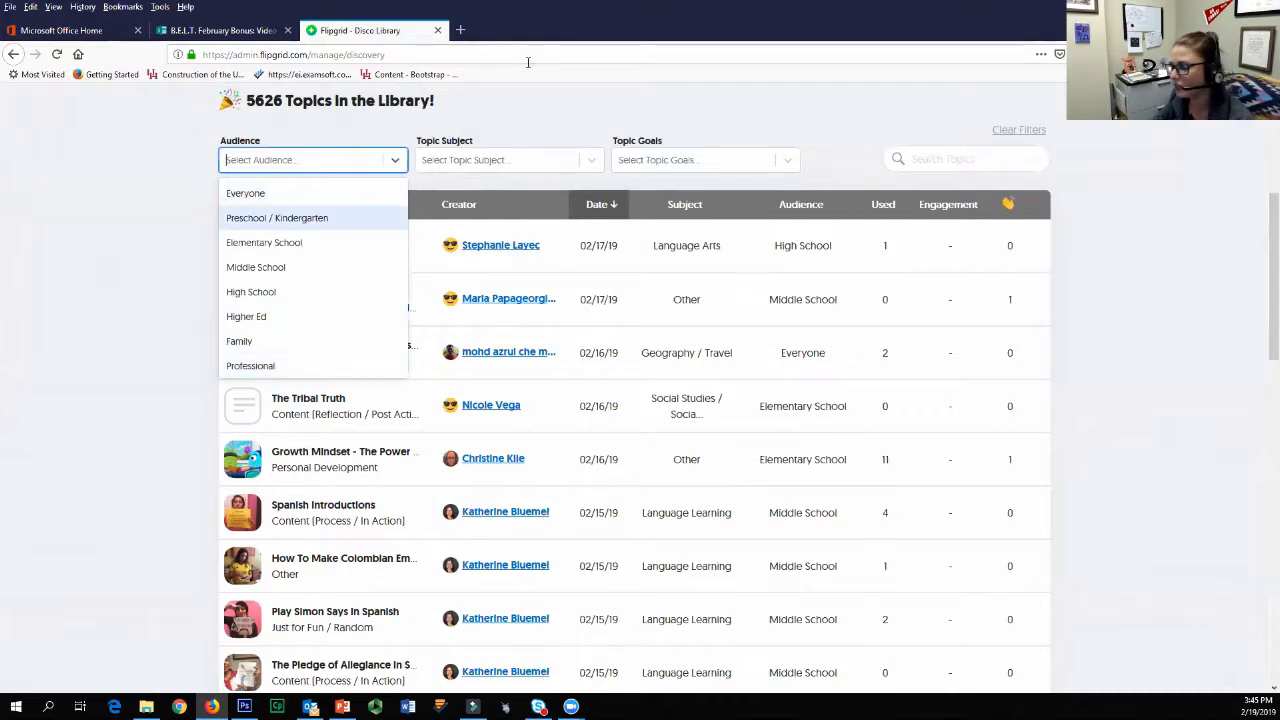
key("Tab")
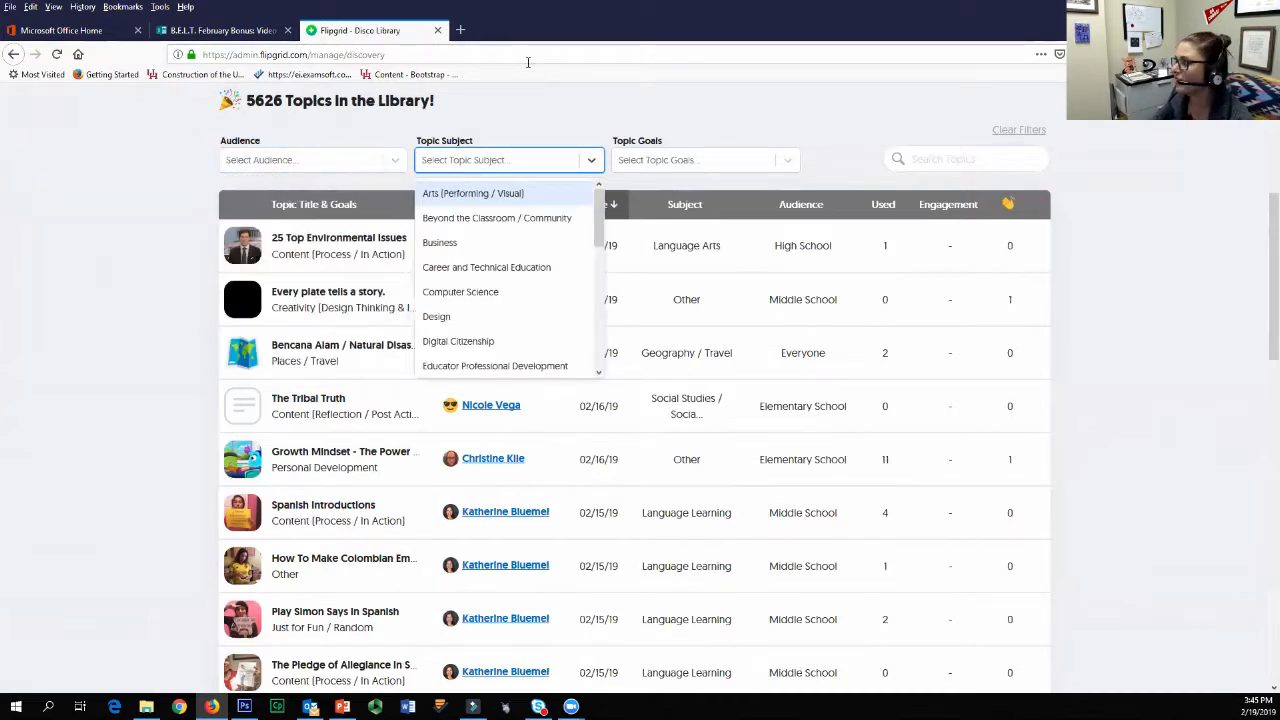
key("Down")
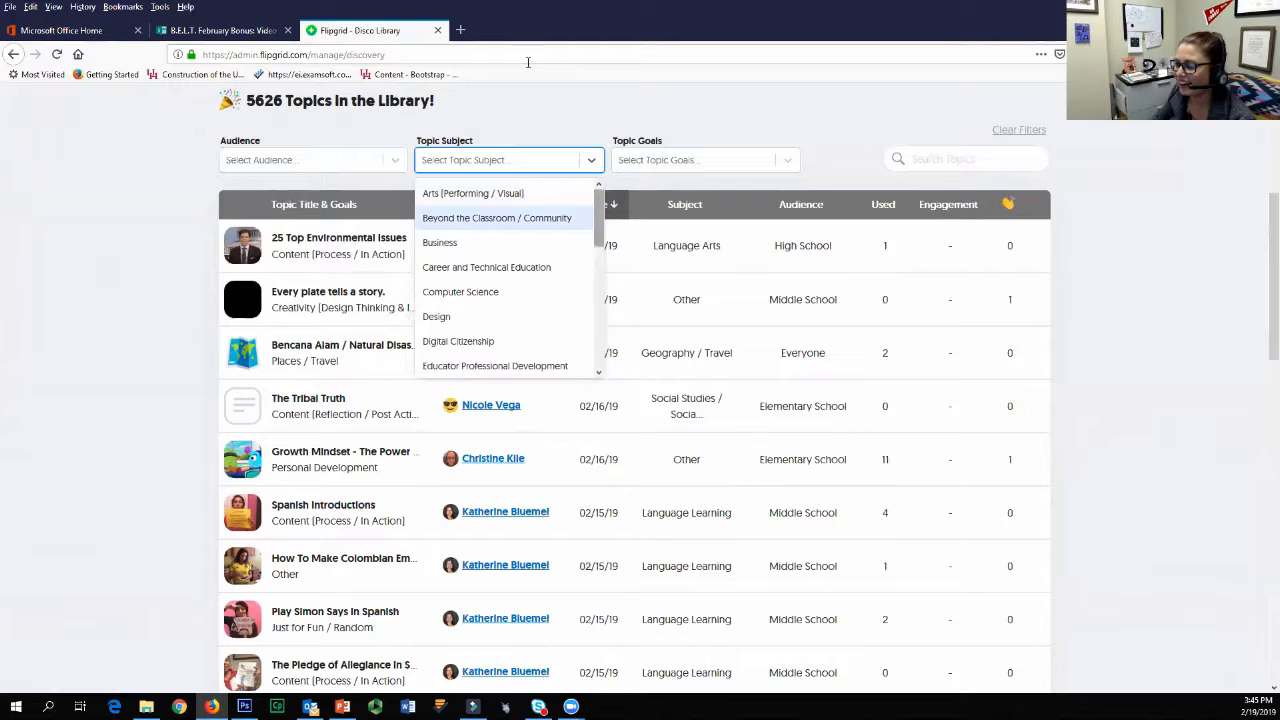
scroll(505, 280, "down", 3)
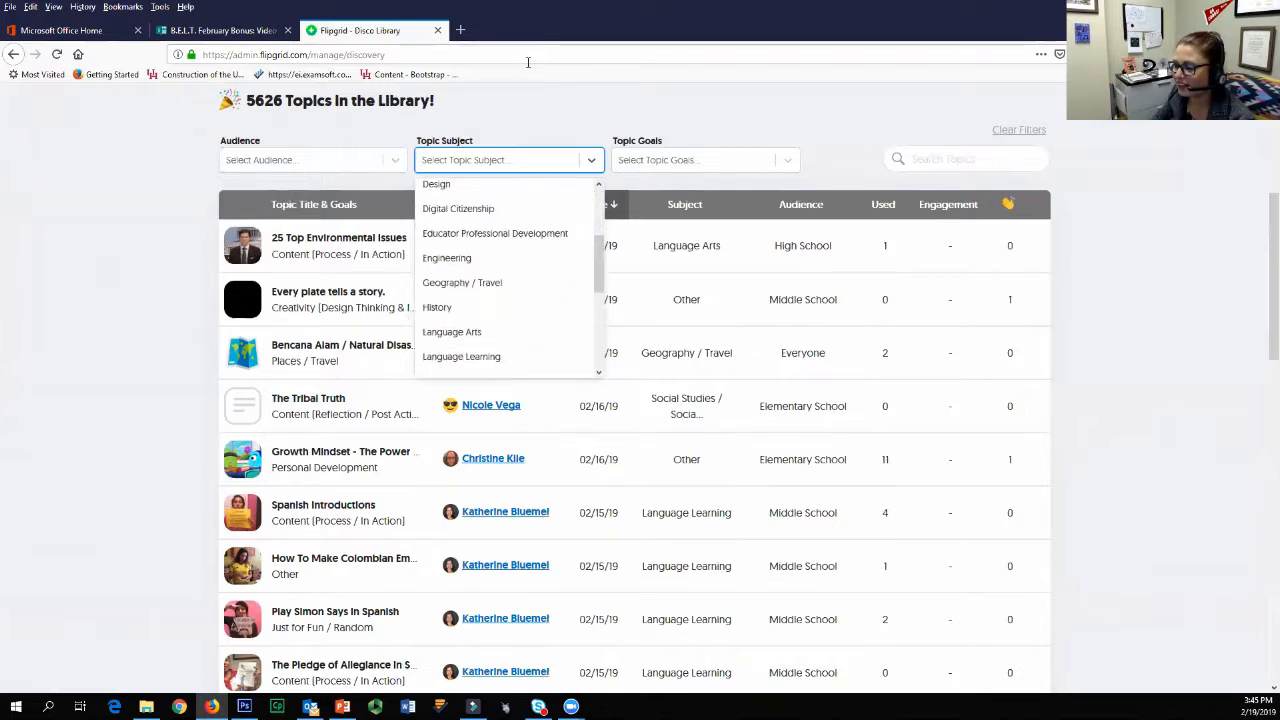
scroll(494, 323, "down", 6)
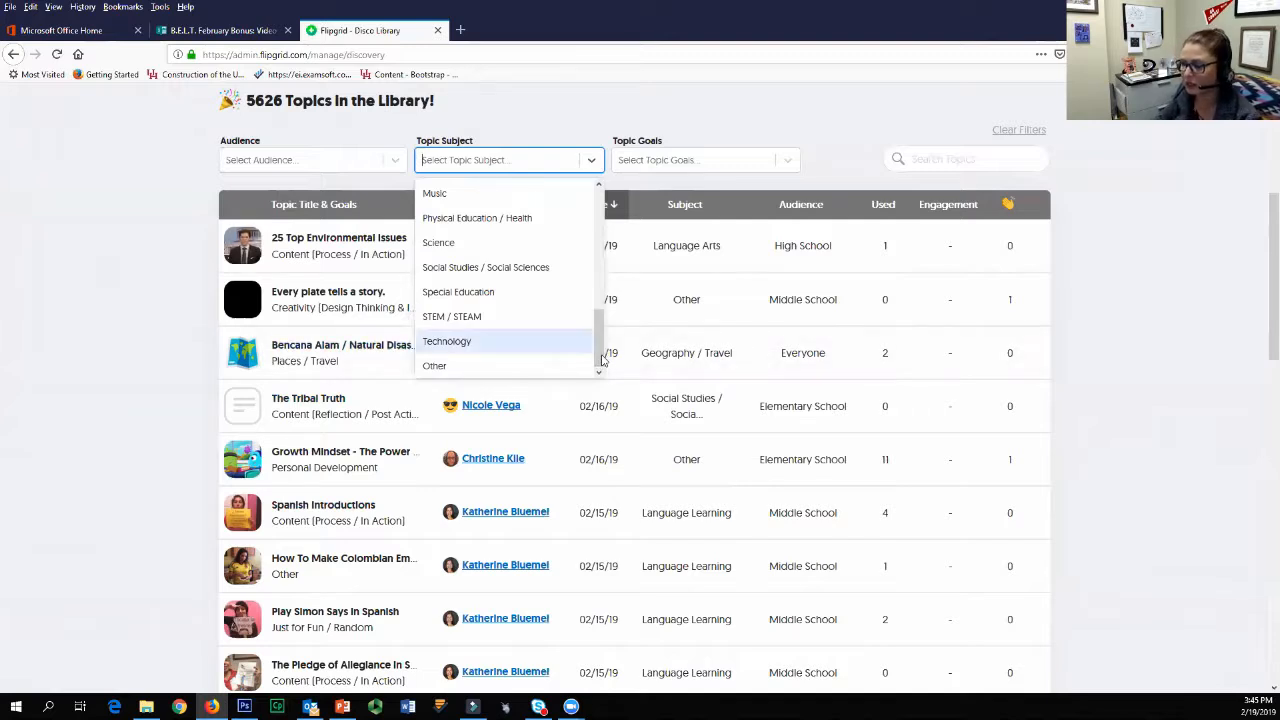
scroll(603, 360, "up", 2)
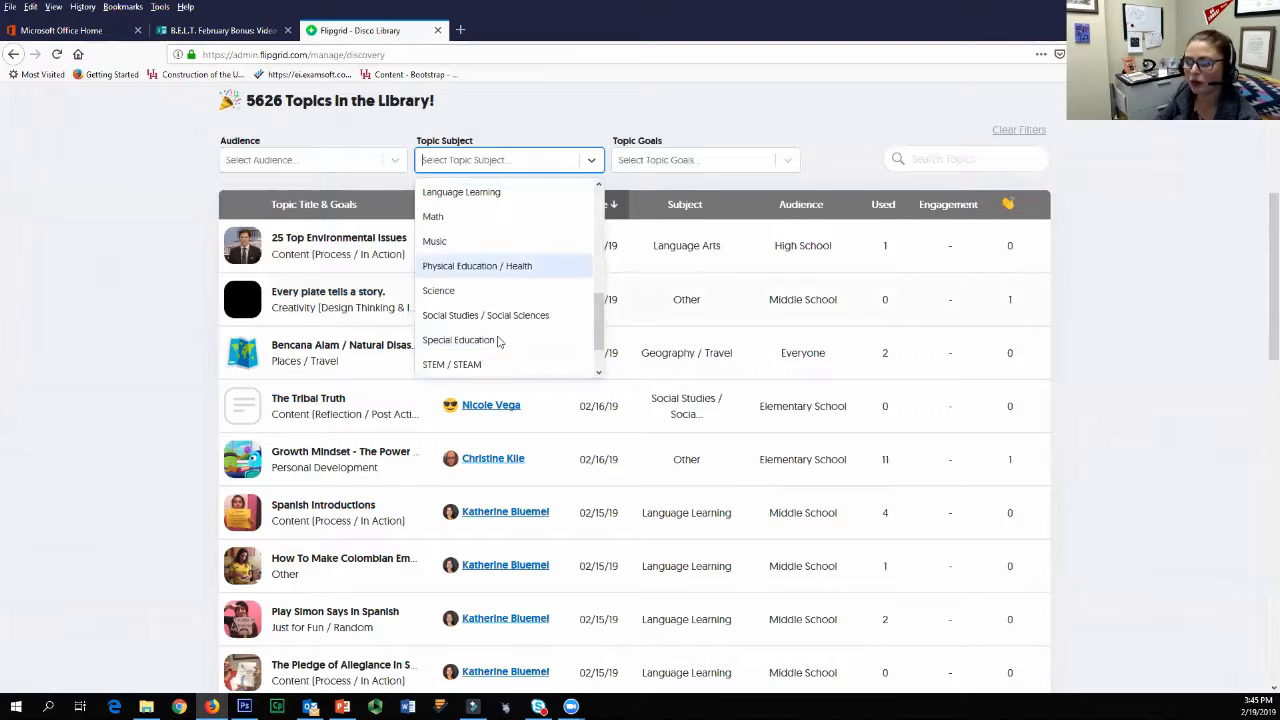
scroll(600, 366, "up", 6)
Step: Examine the topic goals filter options in the Disco Library without choosing one
left_click(788, 161)
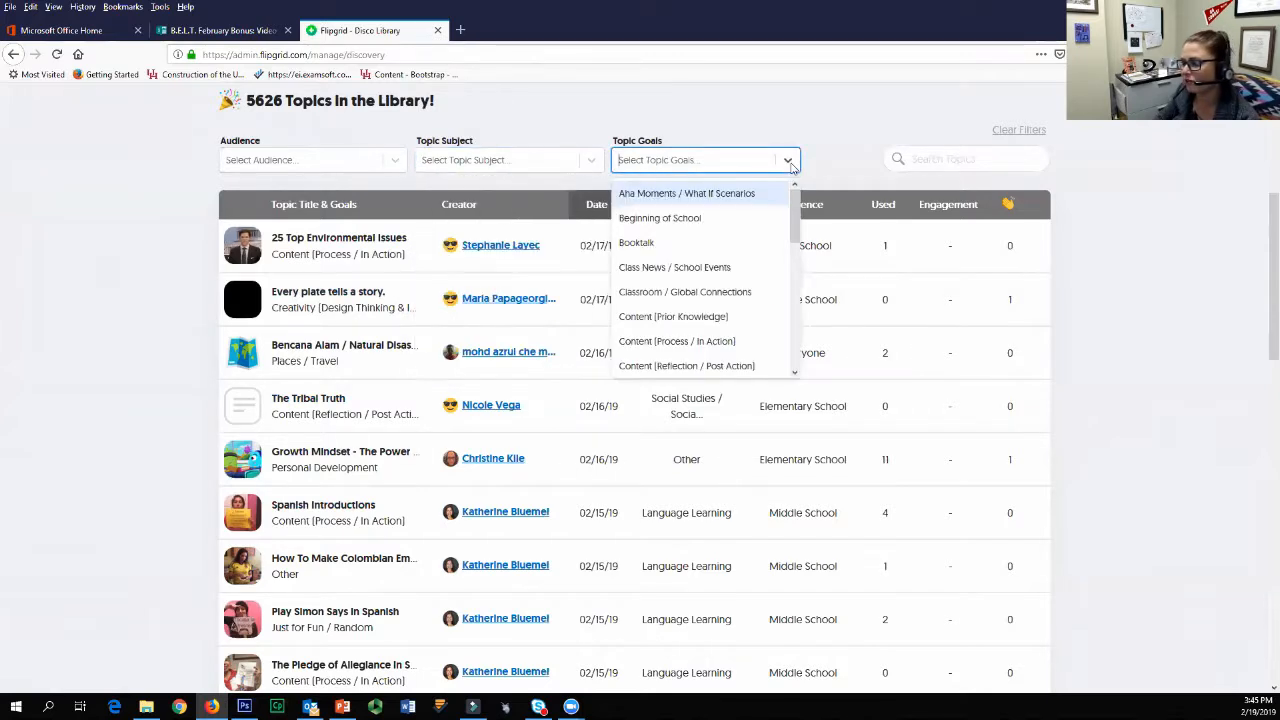
left_click_drag(793, 234, 797, 302)
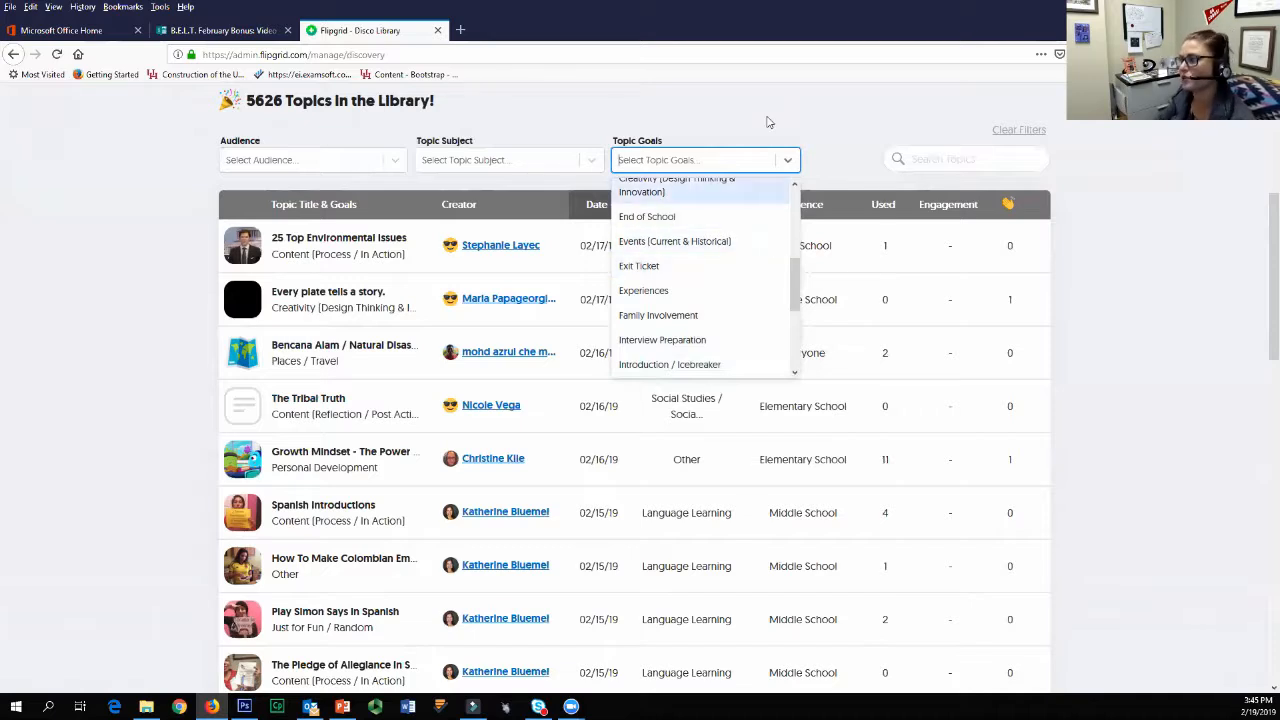
left_click(808, 126)
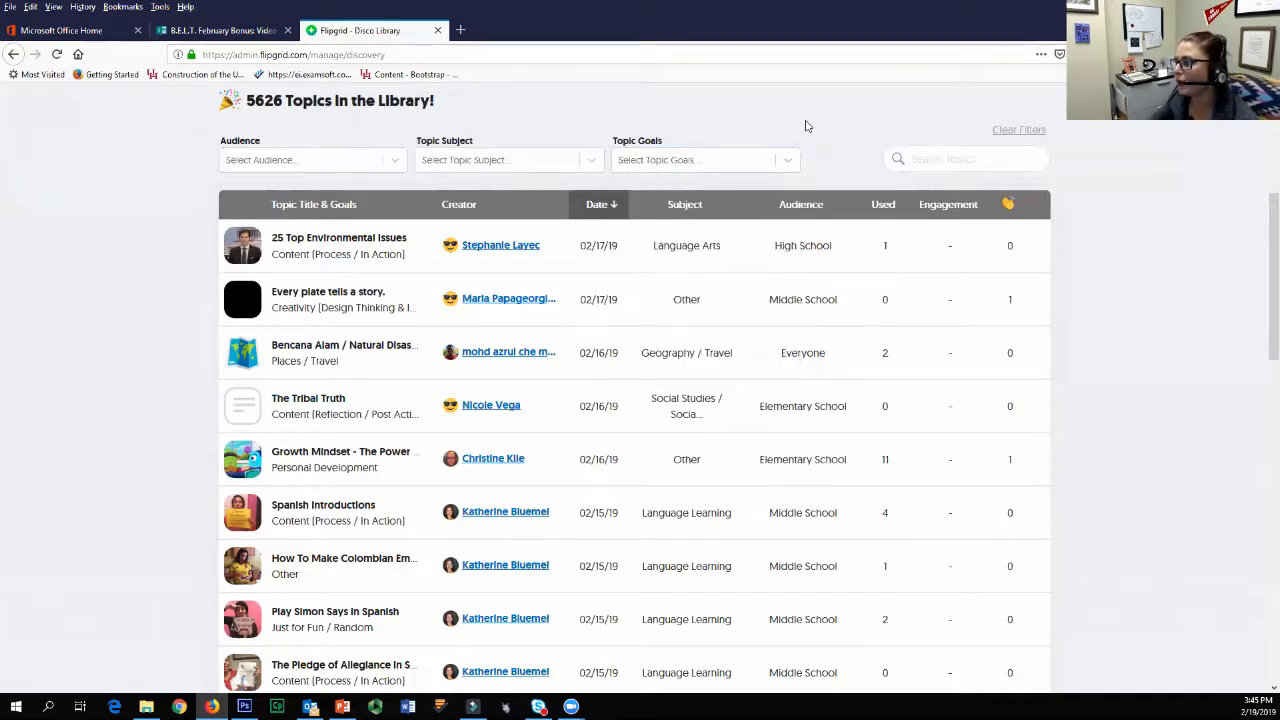
scroll(890, 224, "up", 3)
scroll(766, 220, "up", 1)
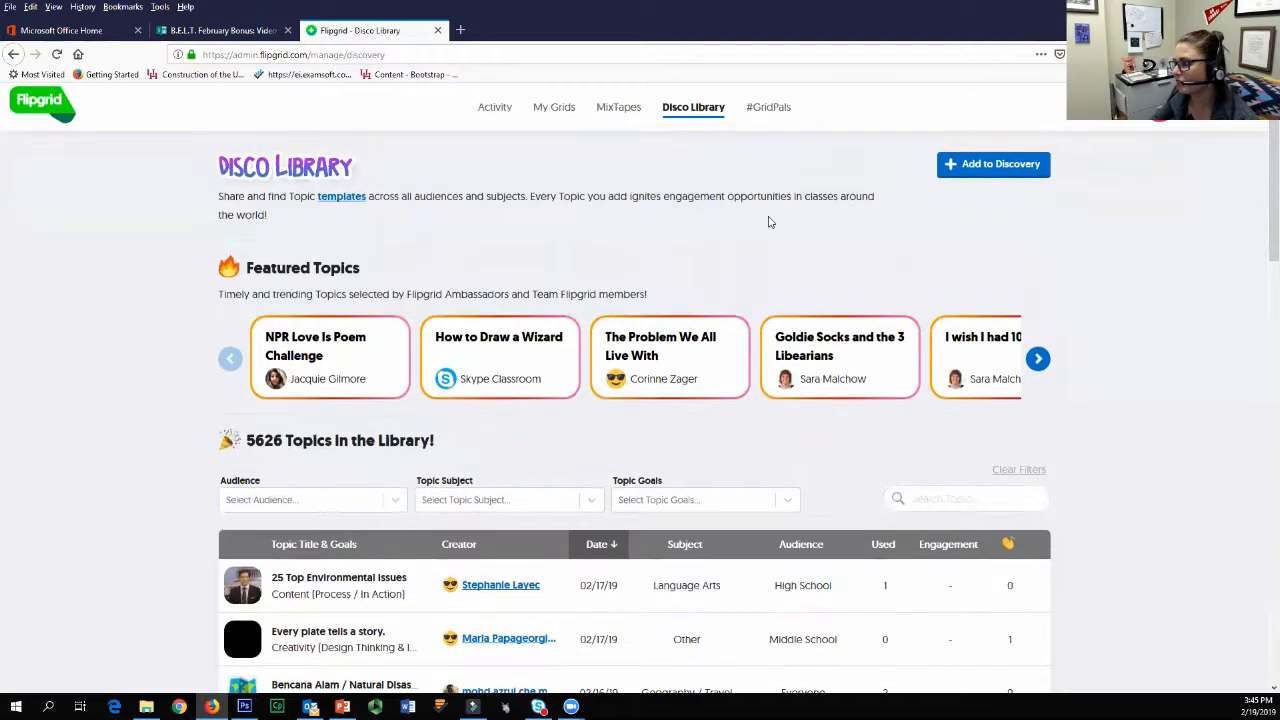
Step: Open the #GridPals page and dismiss the profile review dialog to view the educator map
left_click(766, 110)
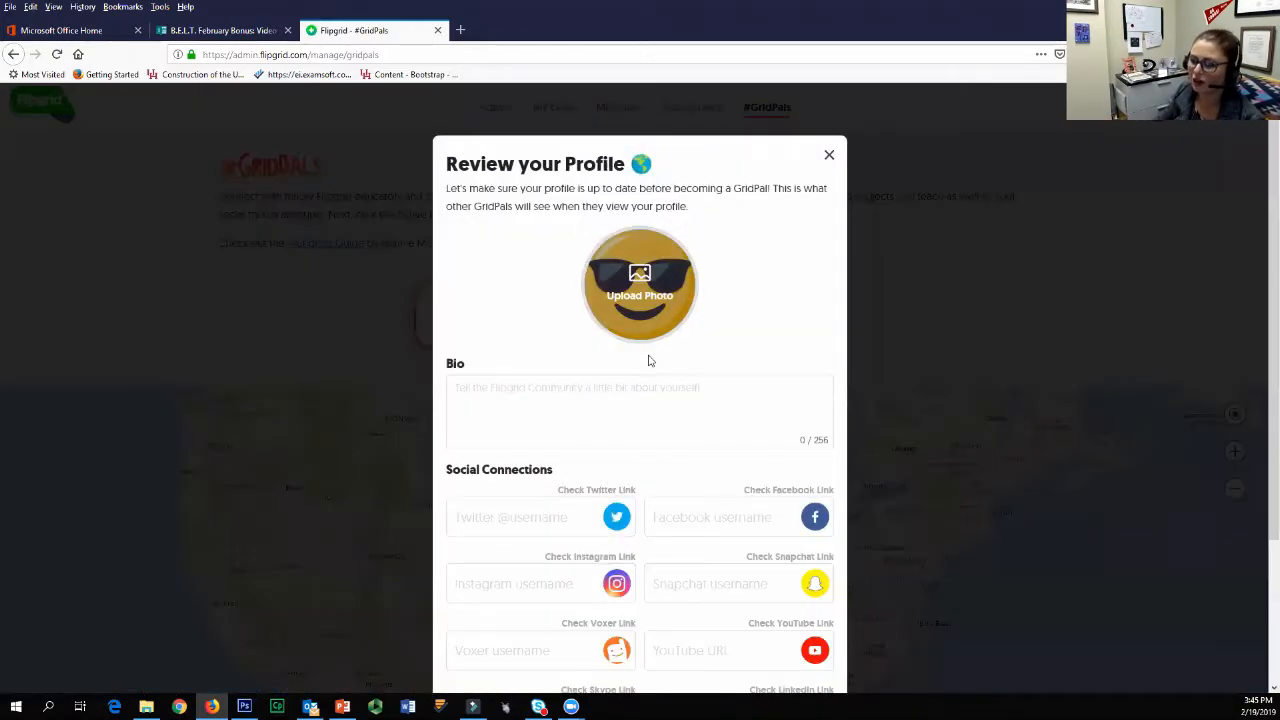
left_click(897, 161)
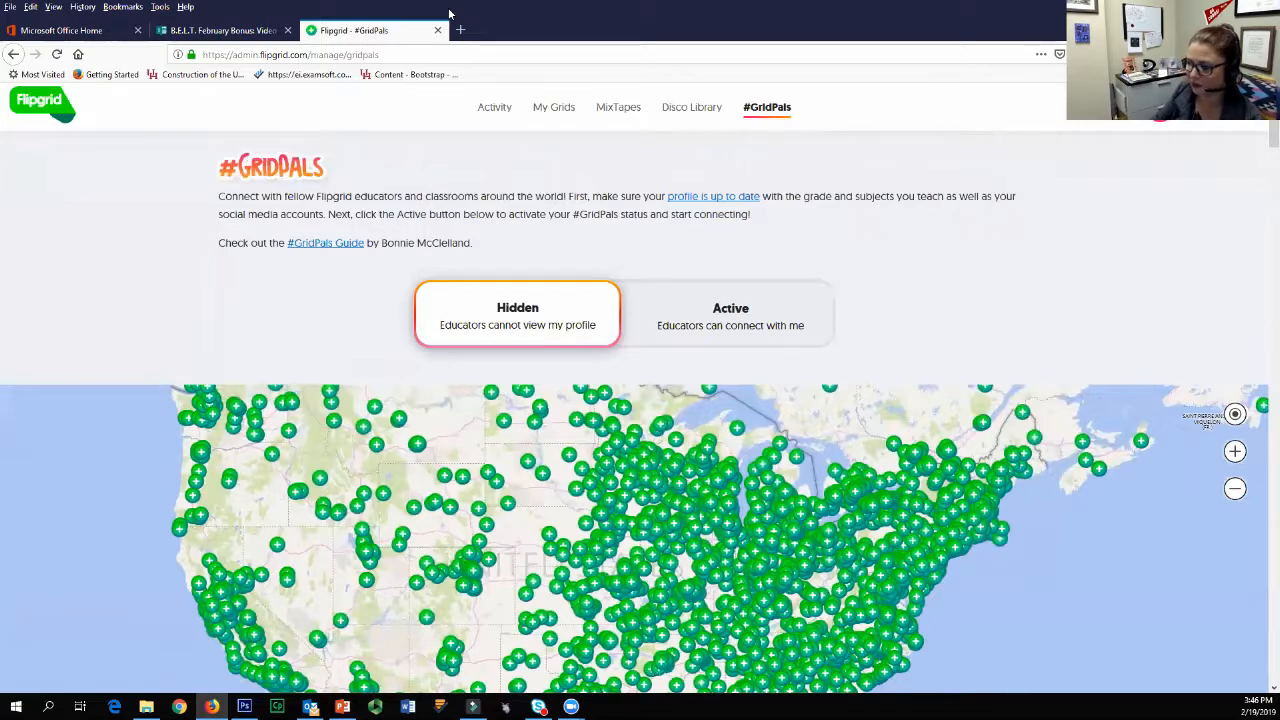
Step: Start a new grid from My Grids and choose School Email Domain as its community type
left_click(553, 107)
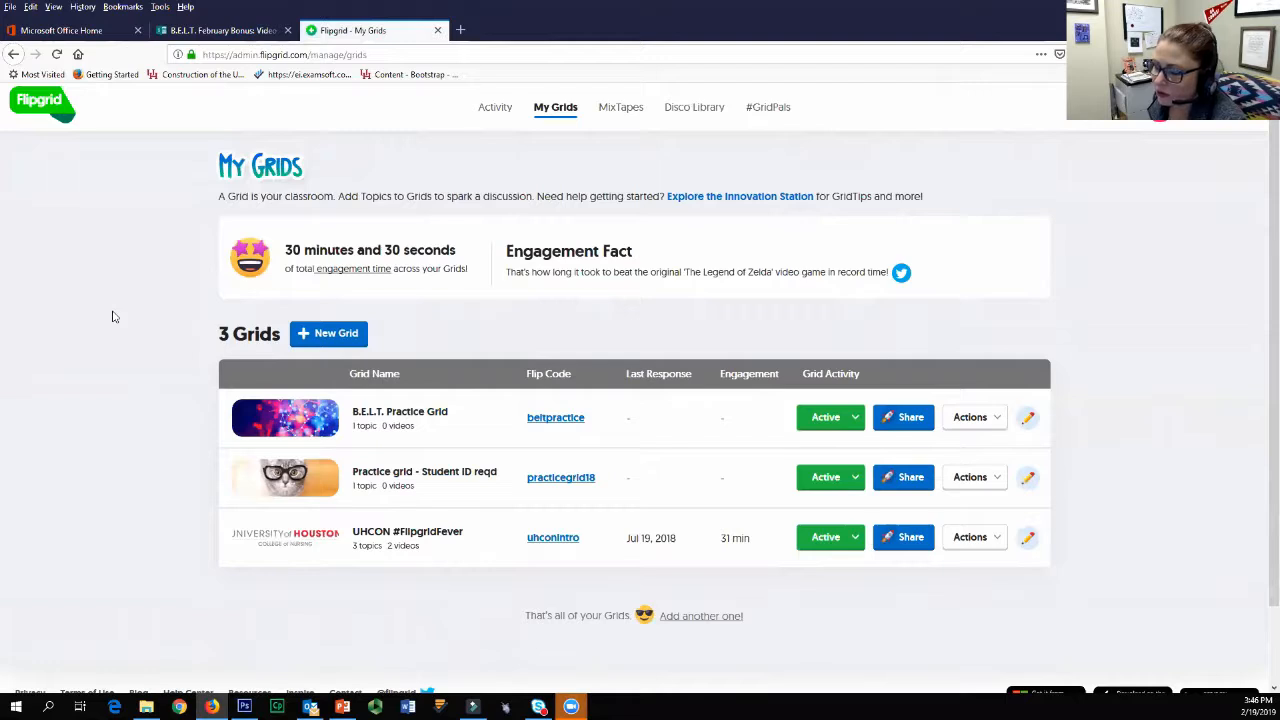
left_click(368, 348)
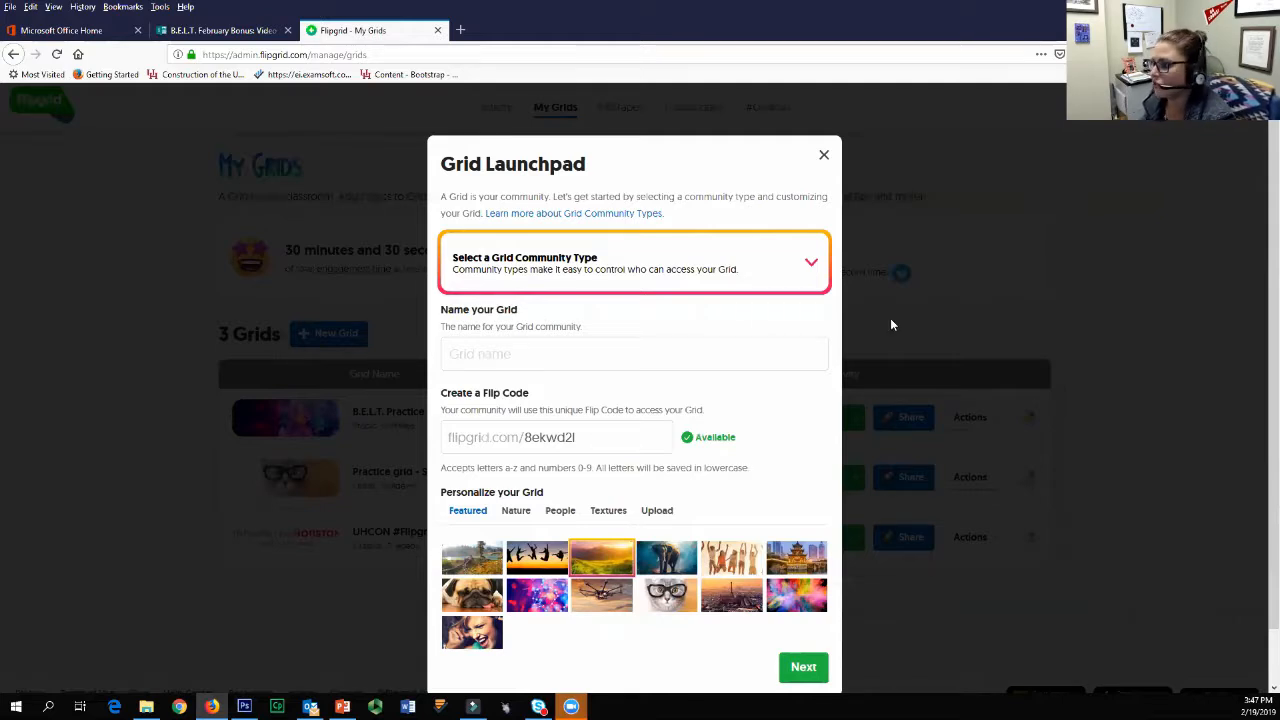
left_click(771, 264)
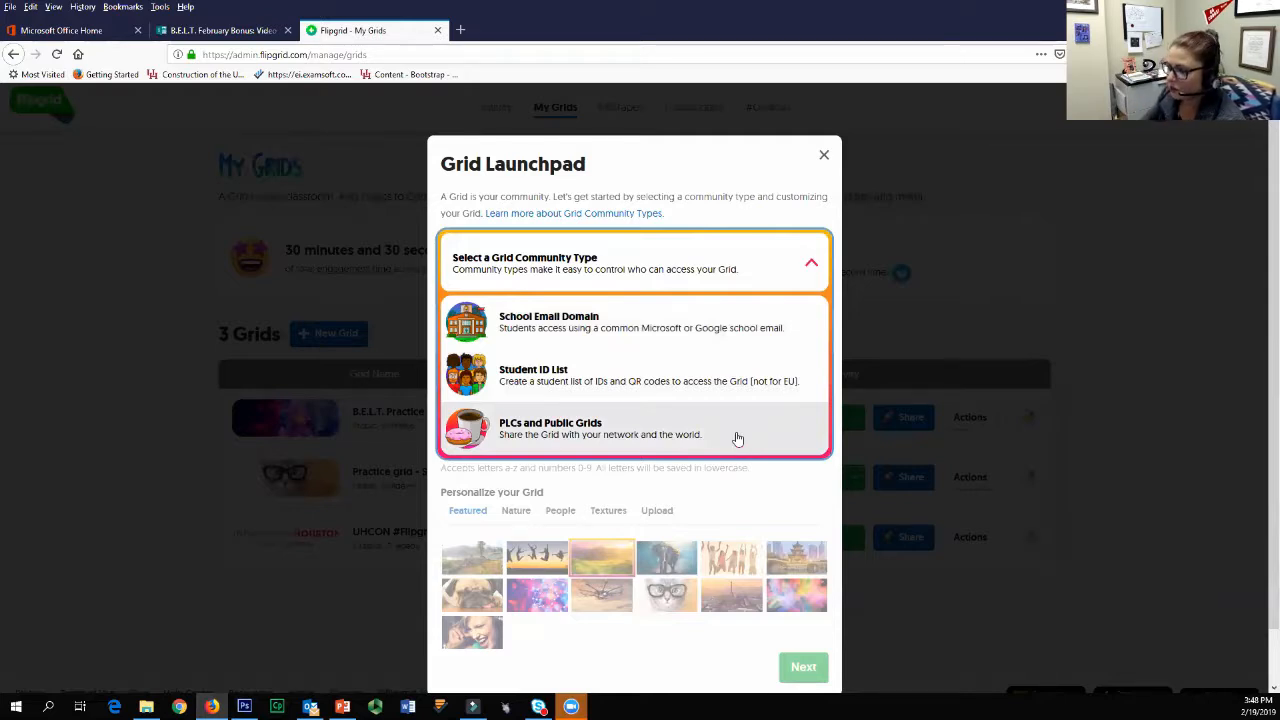
key("Return")
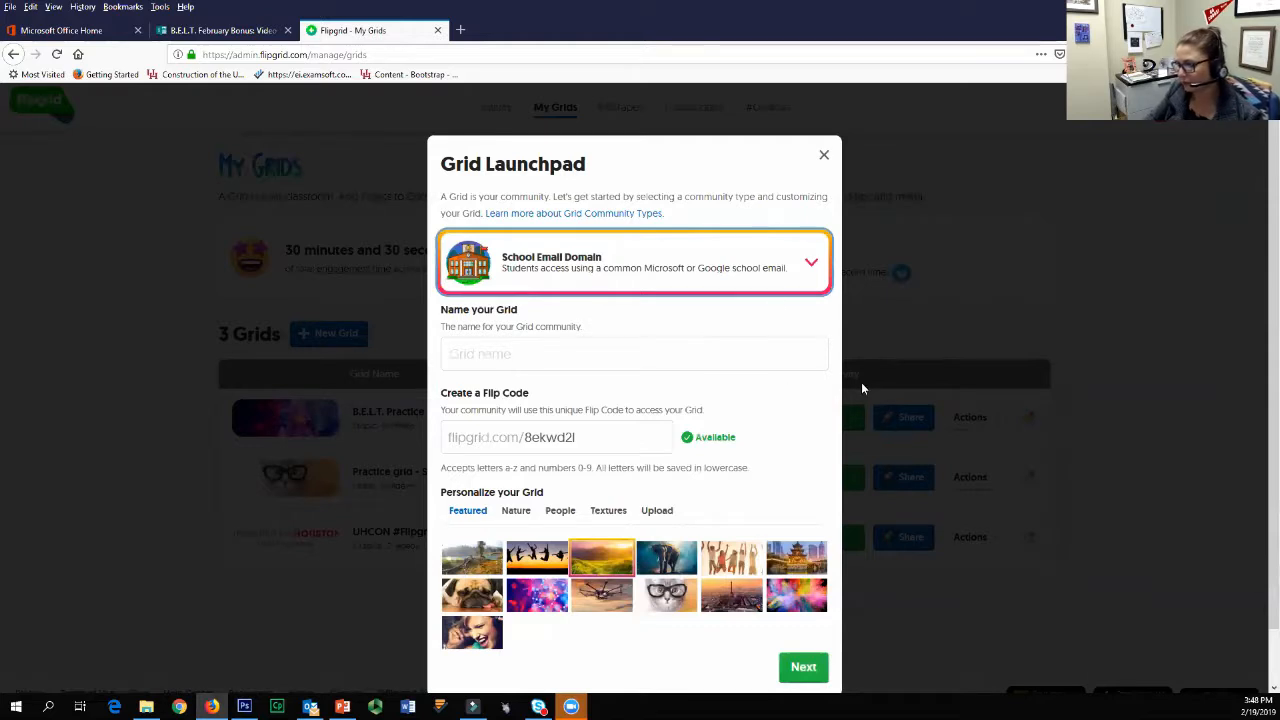
Step: Name the new grid "February Flipgrid"
left_click(788, 352)
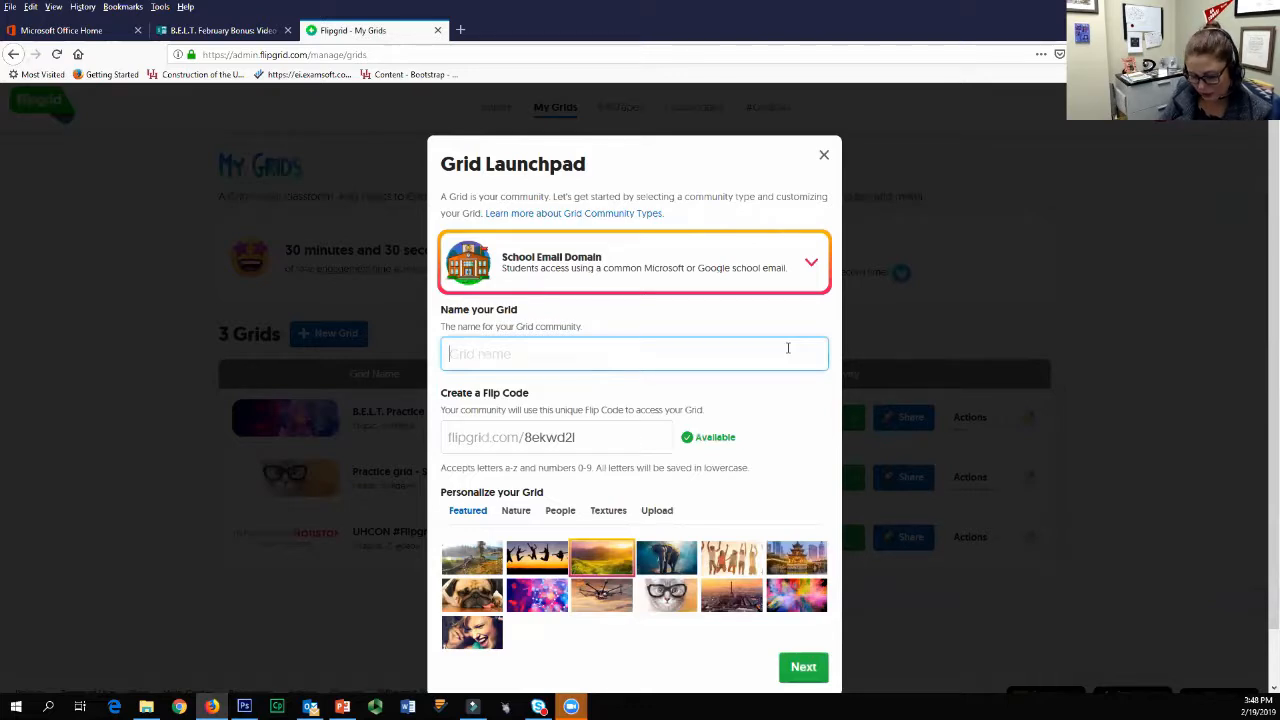
type("Februar")
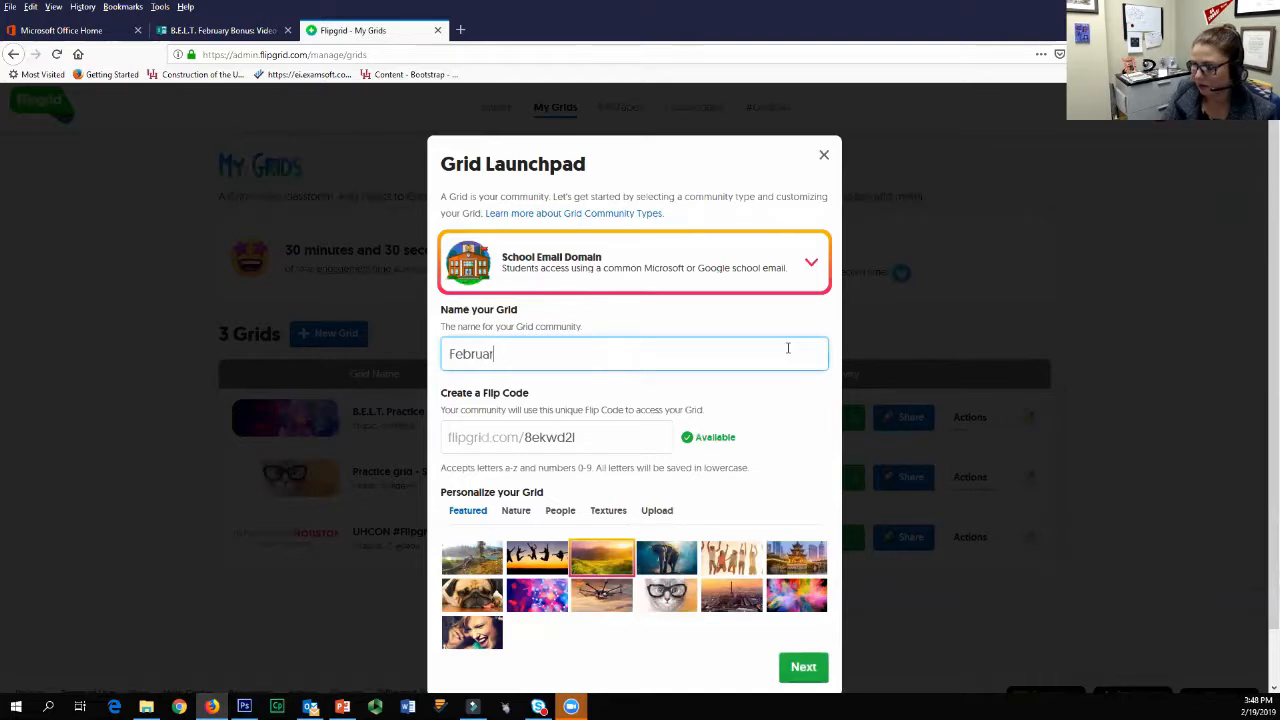
type("y Fli")
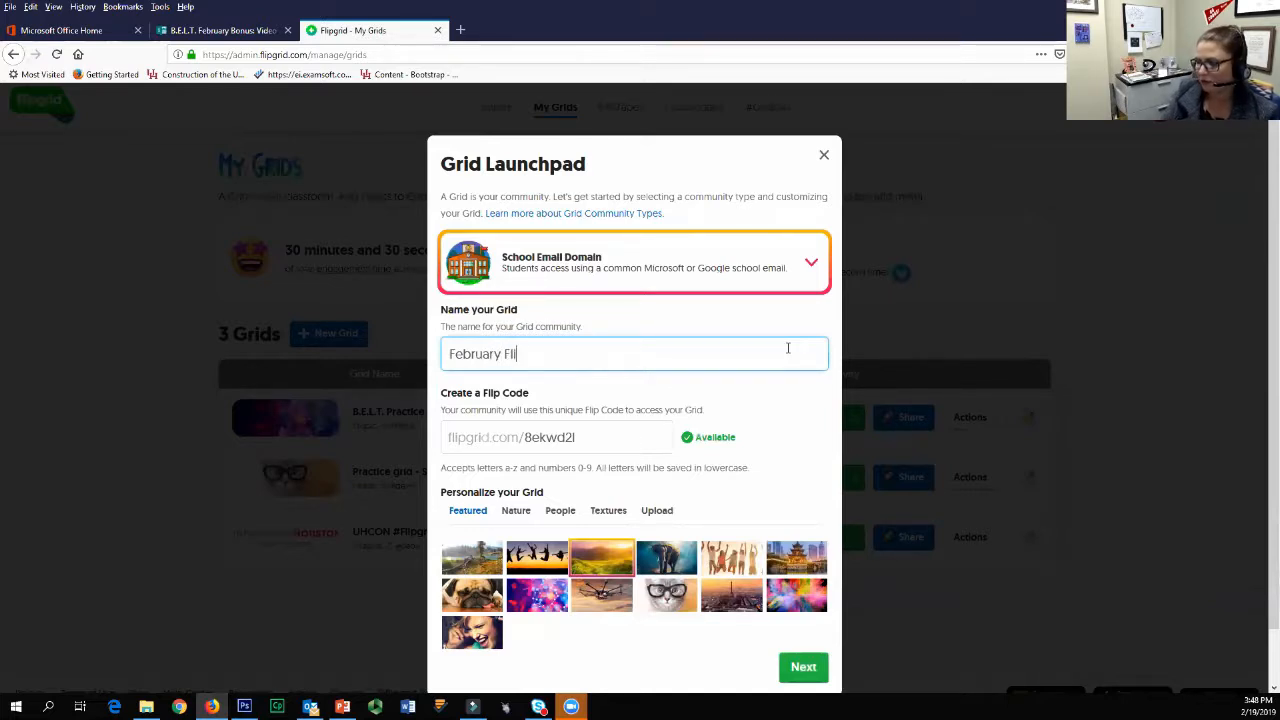
type("pgrid")
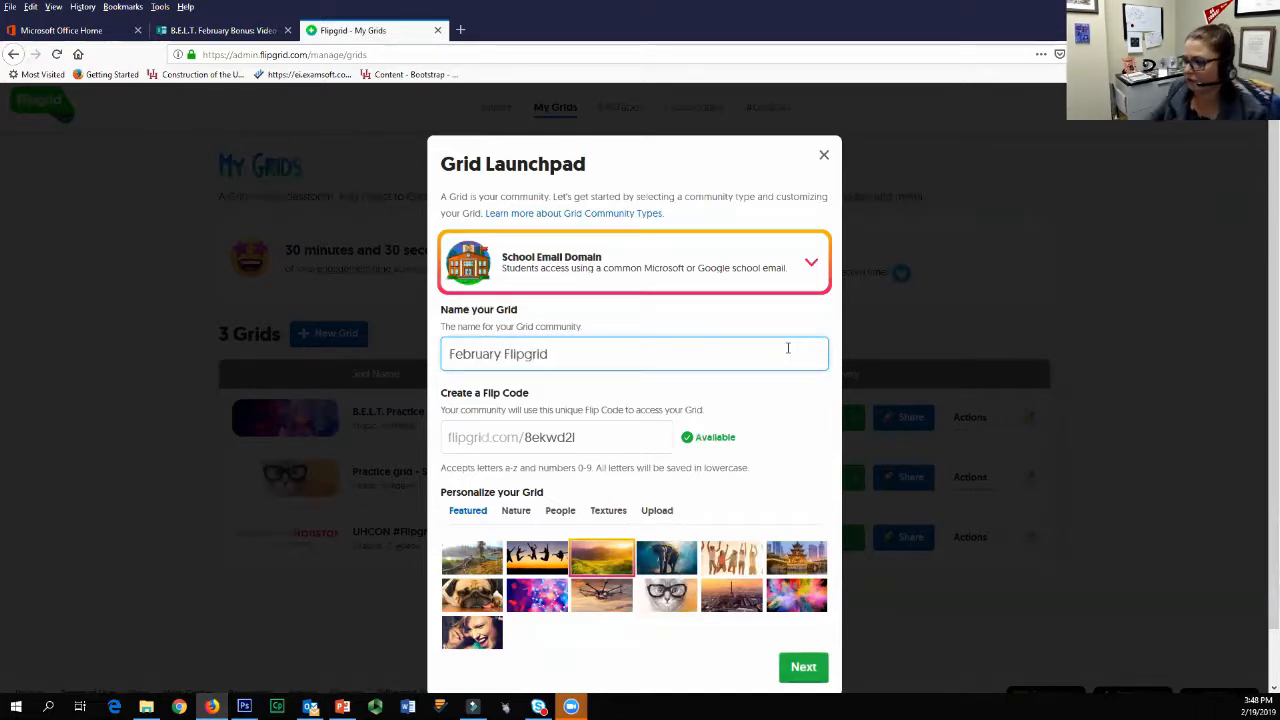
left_click(580, 443)
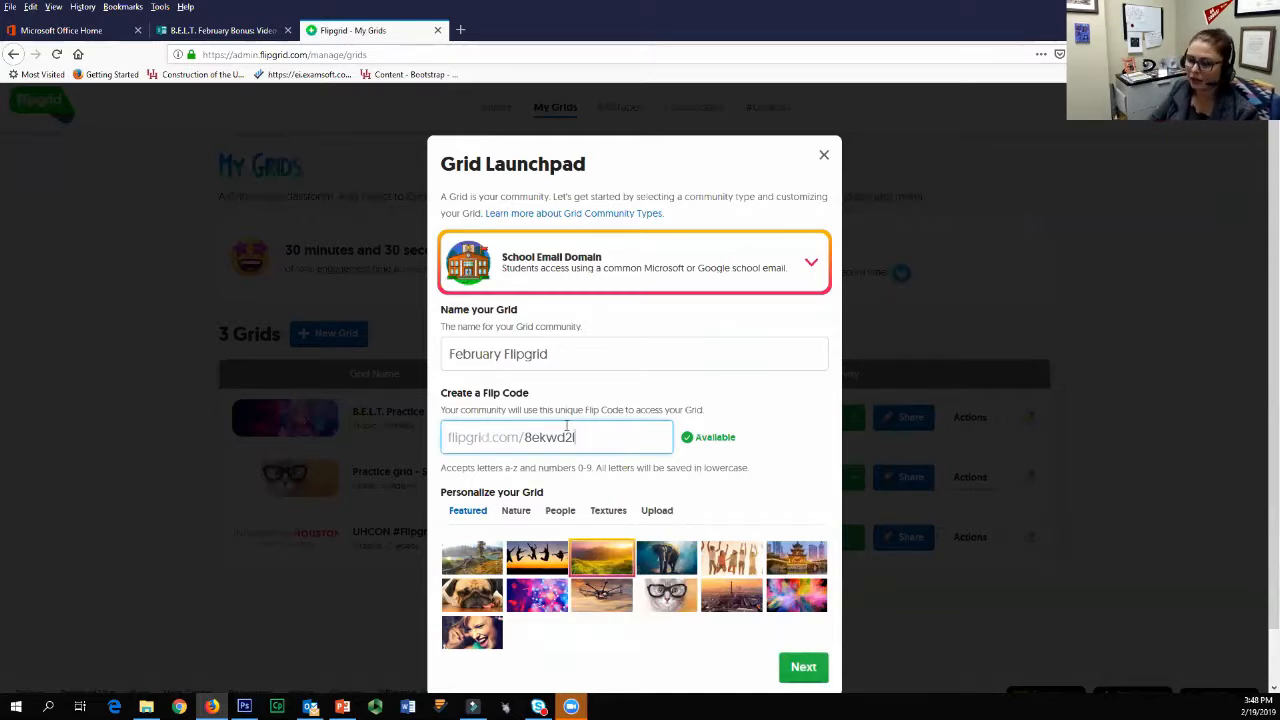
mouse_move(525, 441)
left_mouse_down()
mouse_move(576, 441)
mouse_move(518, 440)
left_mouse_up()
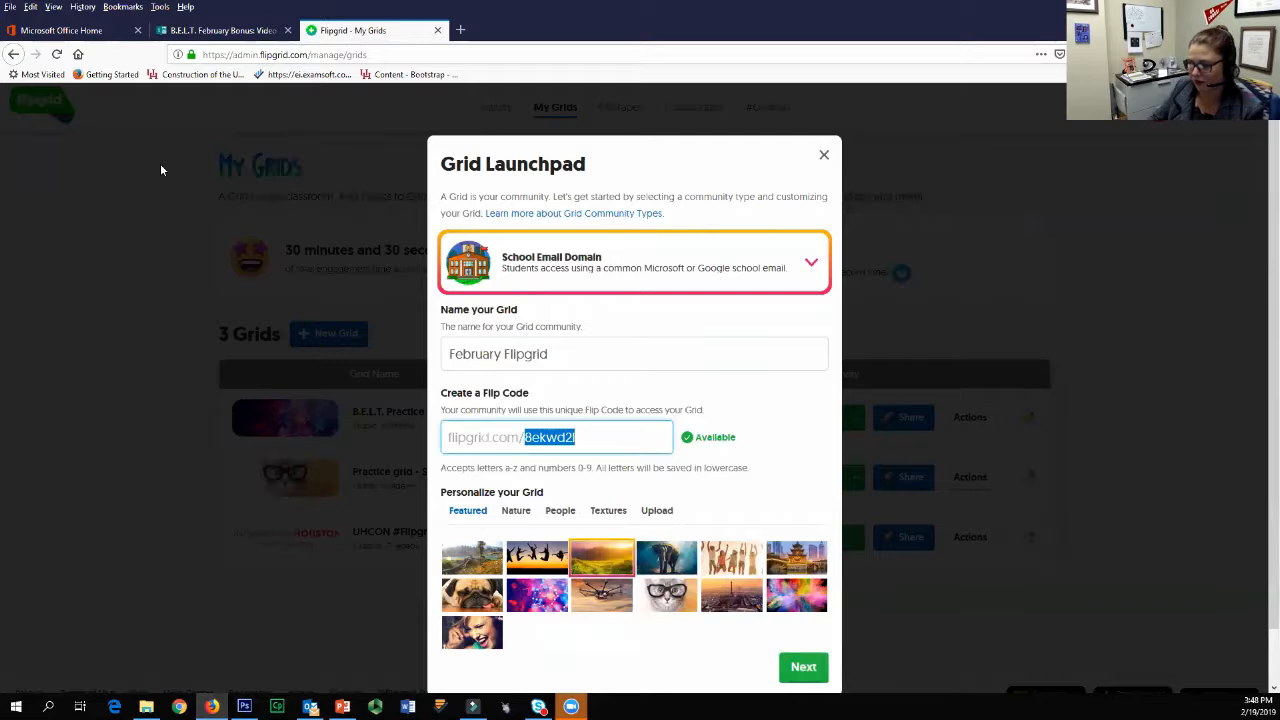
key("BackSpace")
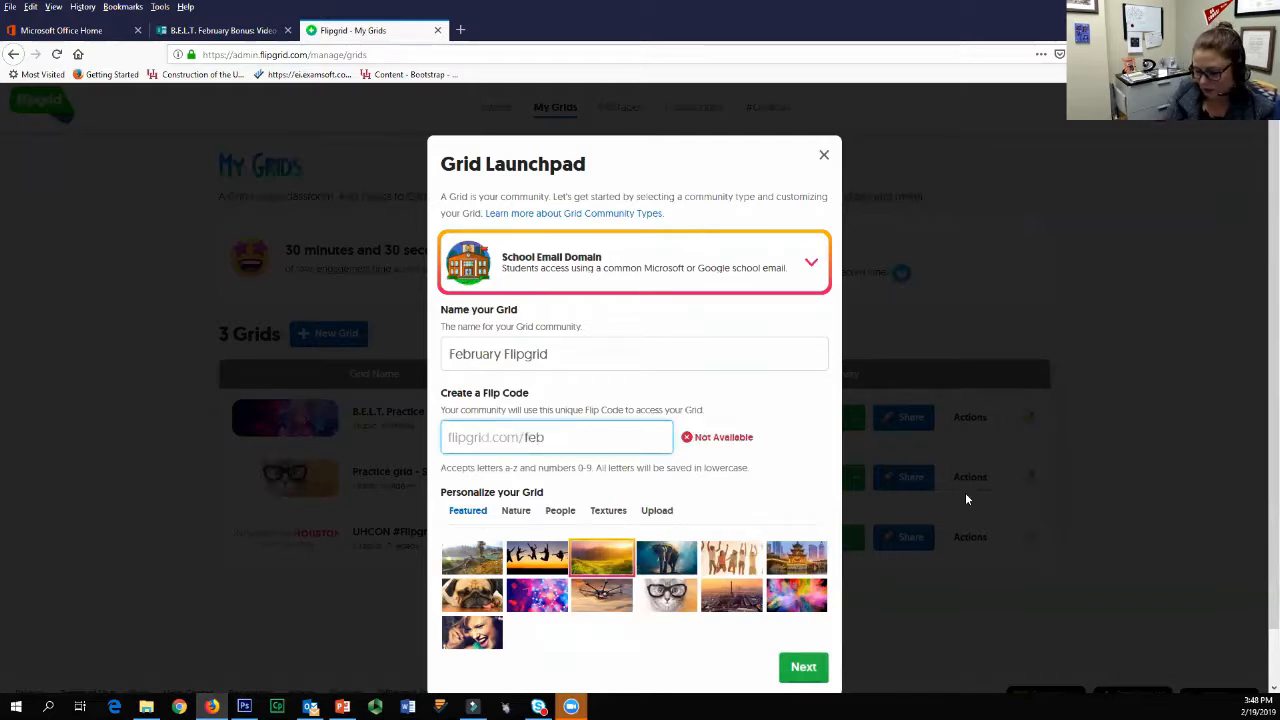
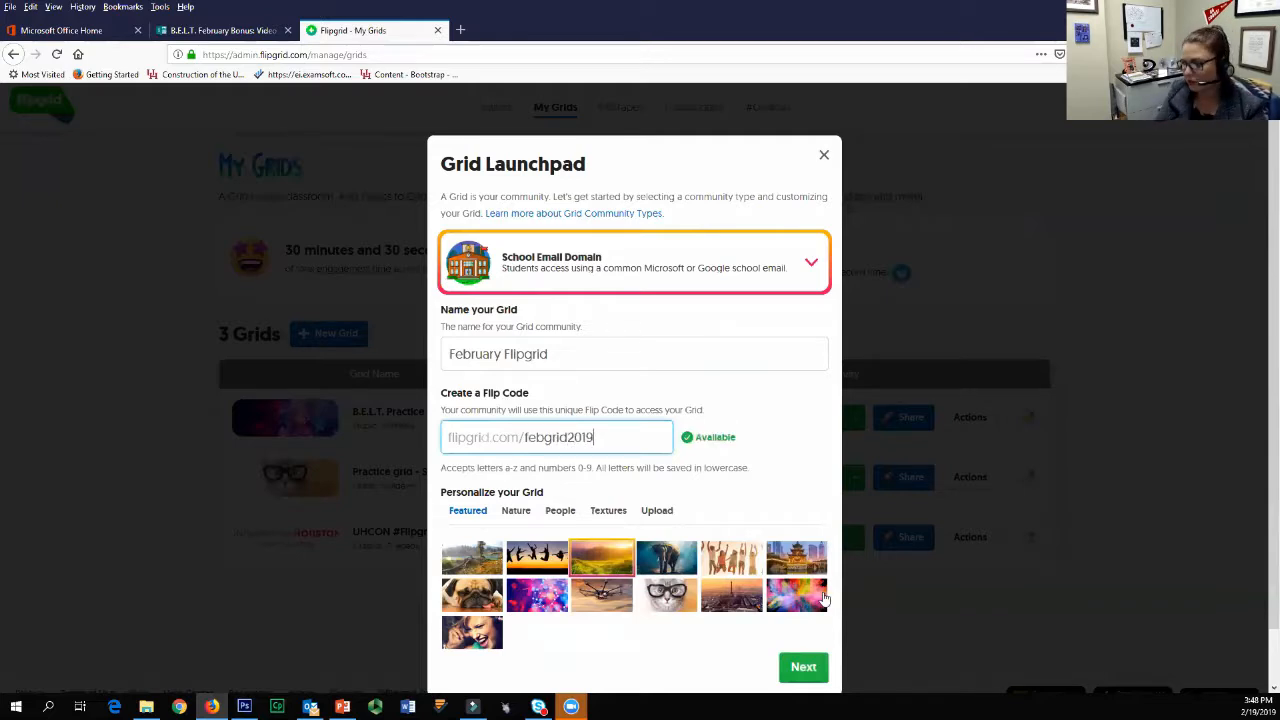
left_click(737, 369)
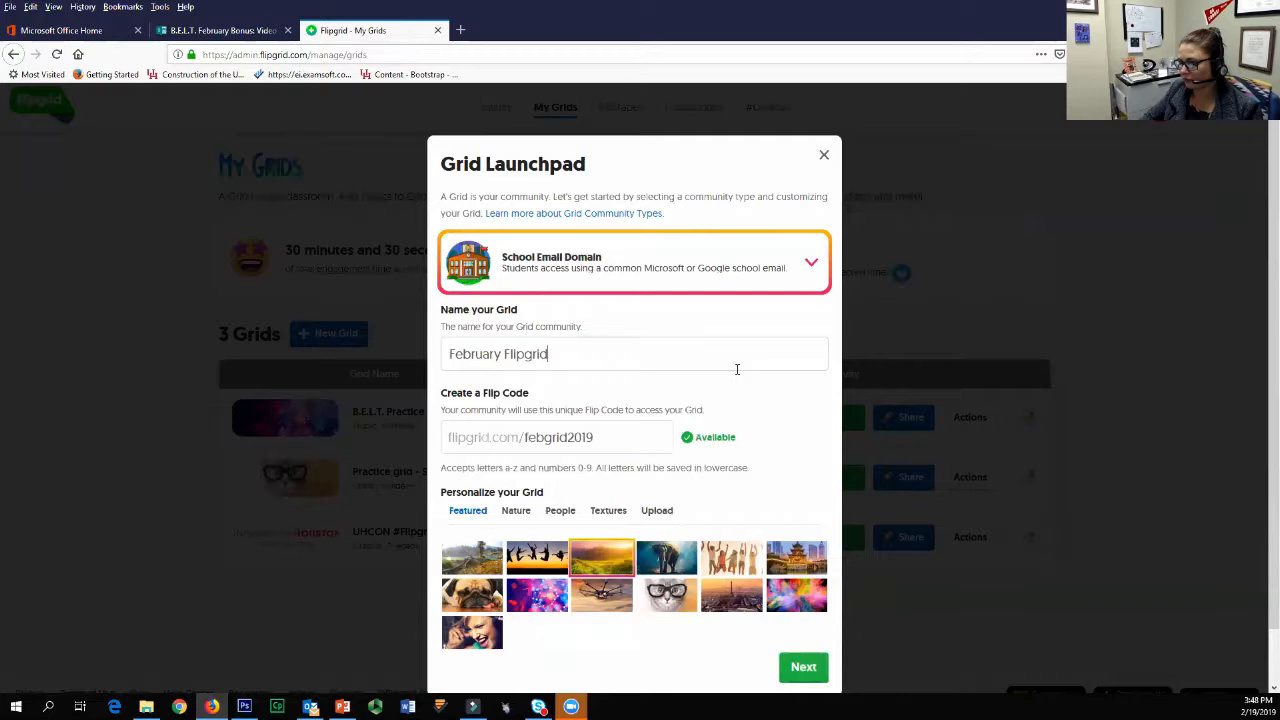
type("2019")
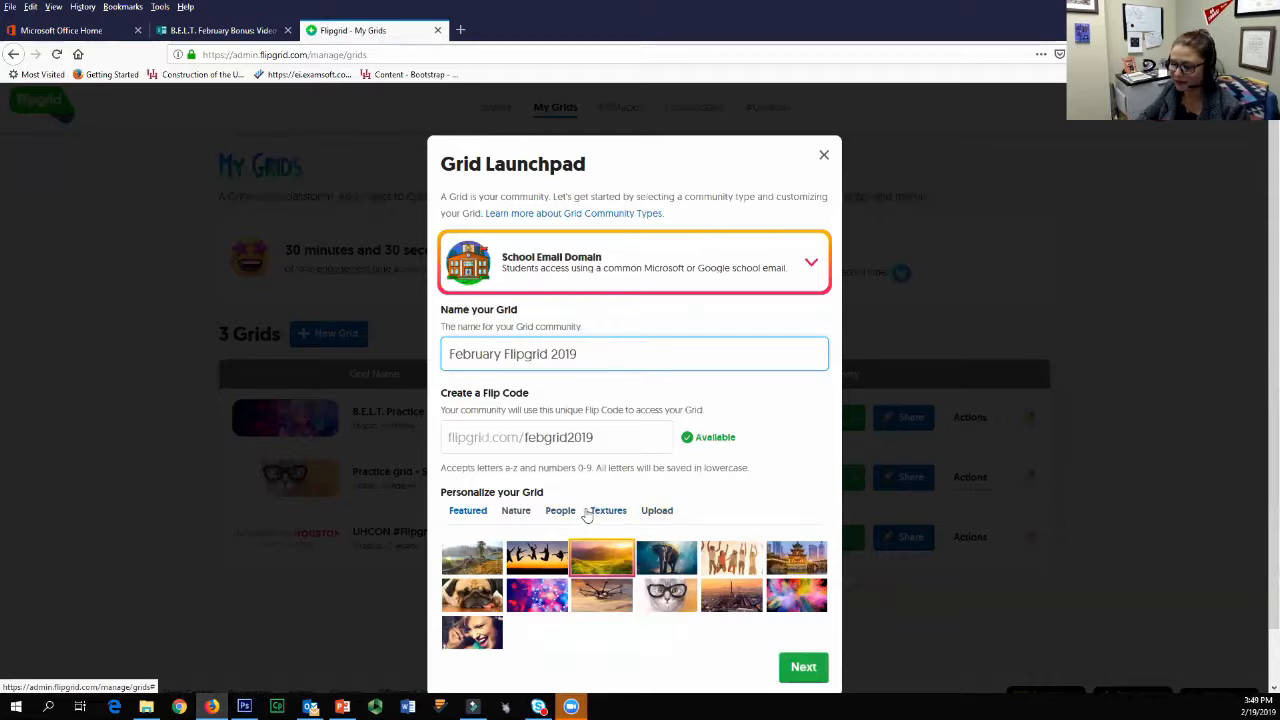
Step: Browse the cover image categories, choose the jellyfish image from Nature, and continue to the school email domain settings
left_click(659, 517)
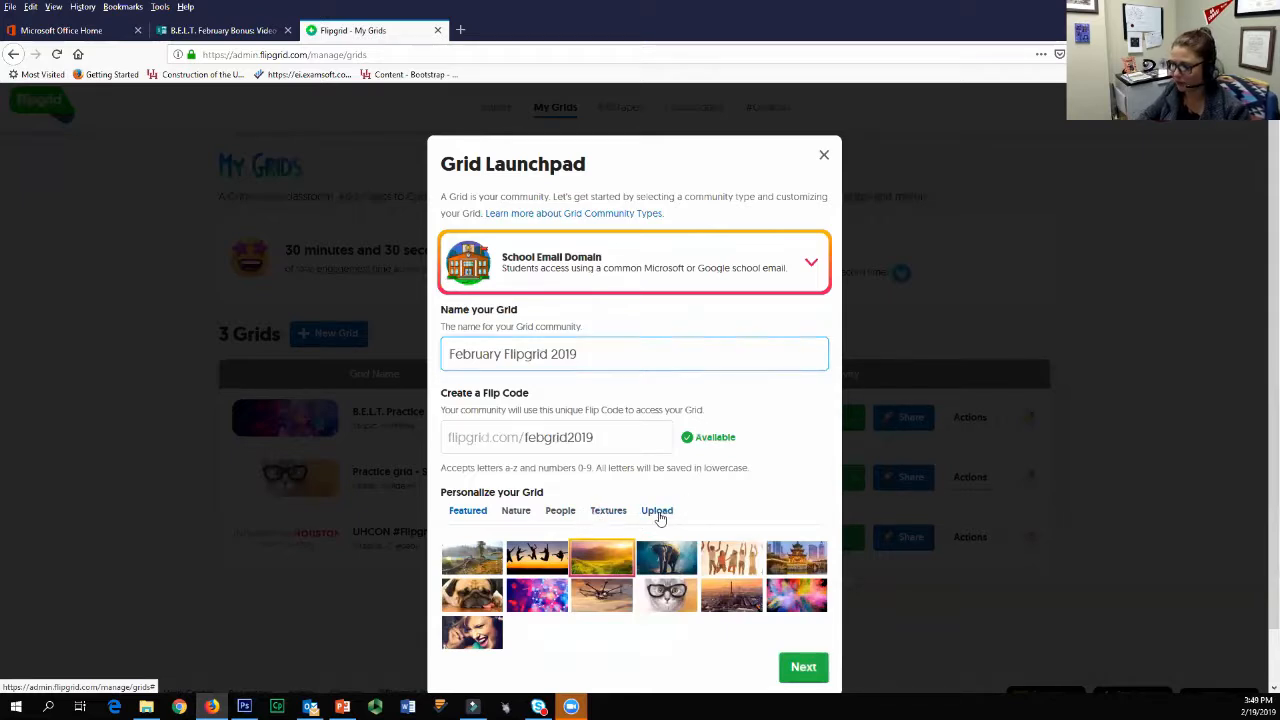
left_click(590, 515)
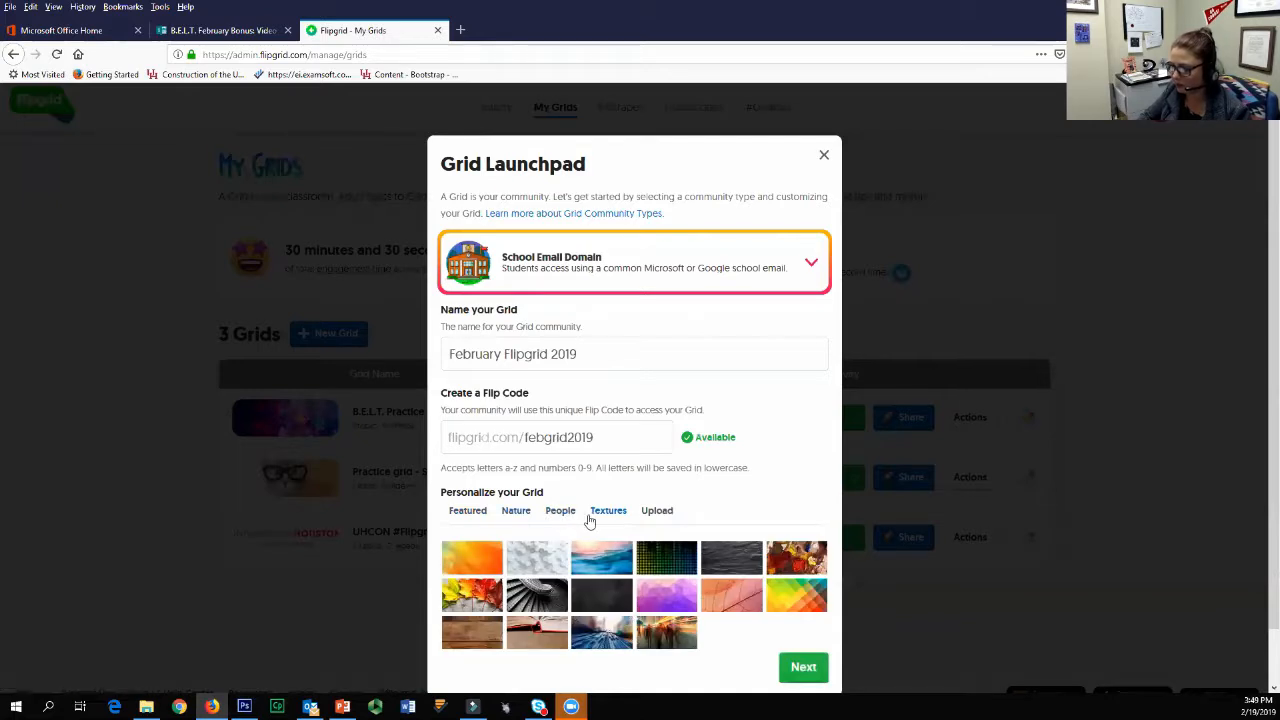
left_click(518, 514)
left_click(672, 604)
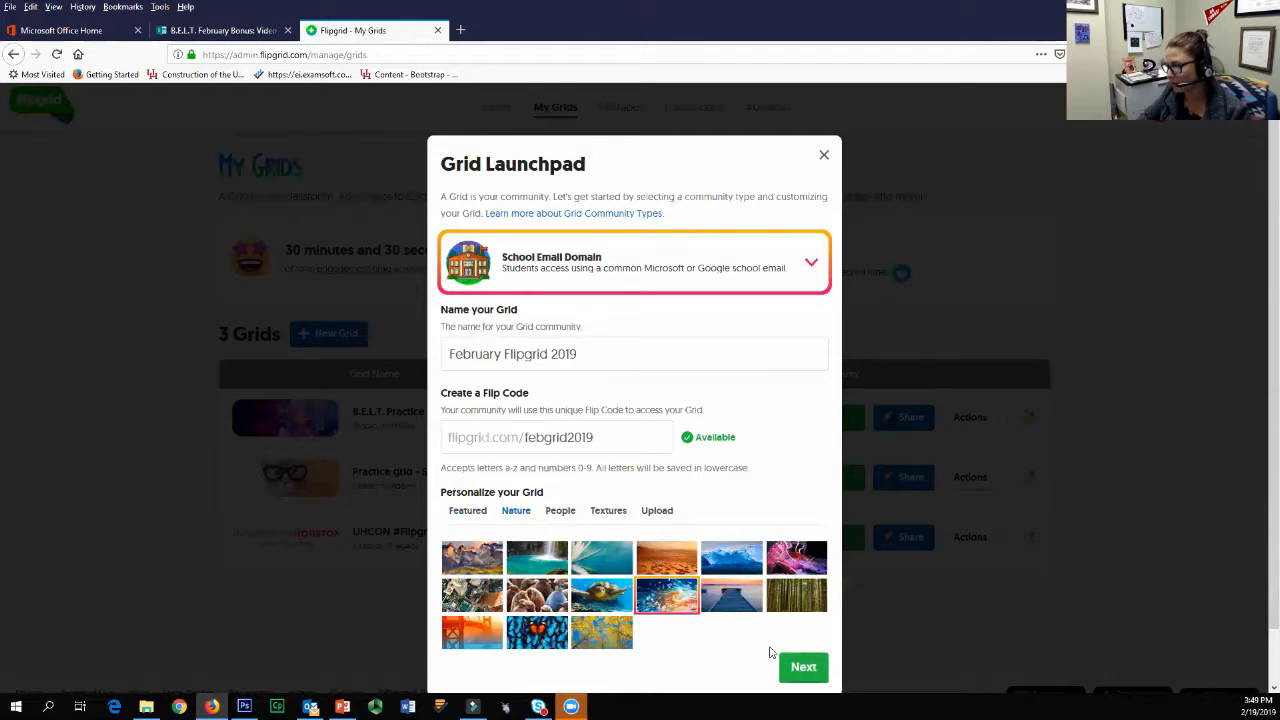
left_click(808, 671)
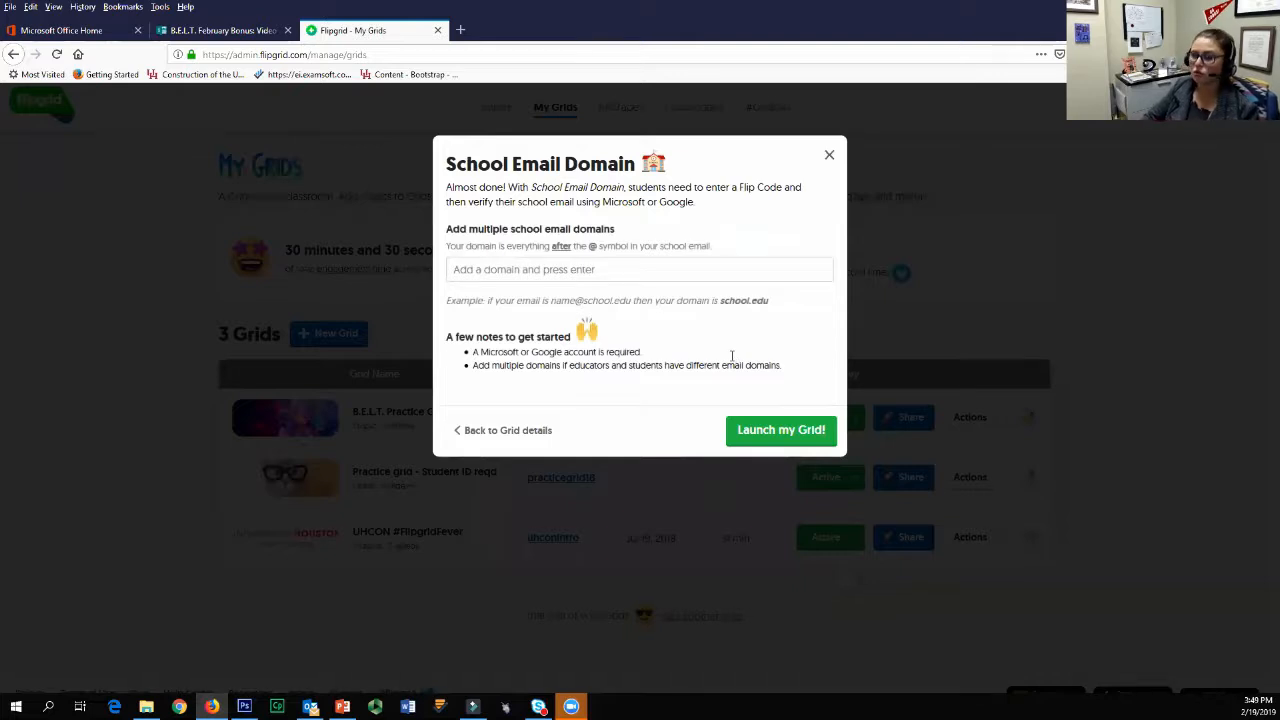
Step: Add cougarnet.uh.edu, uh.edu and central.uh.edu as the allowed school email domains and launch the grid
key("Tab")
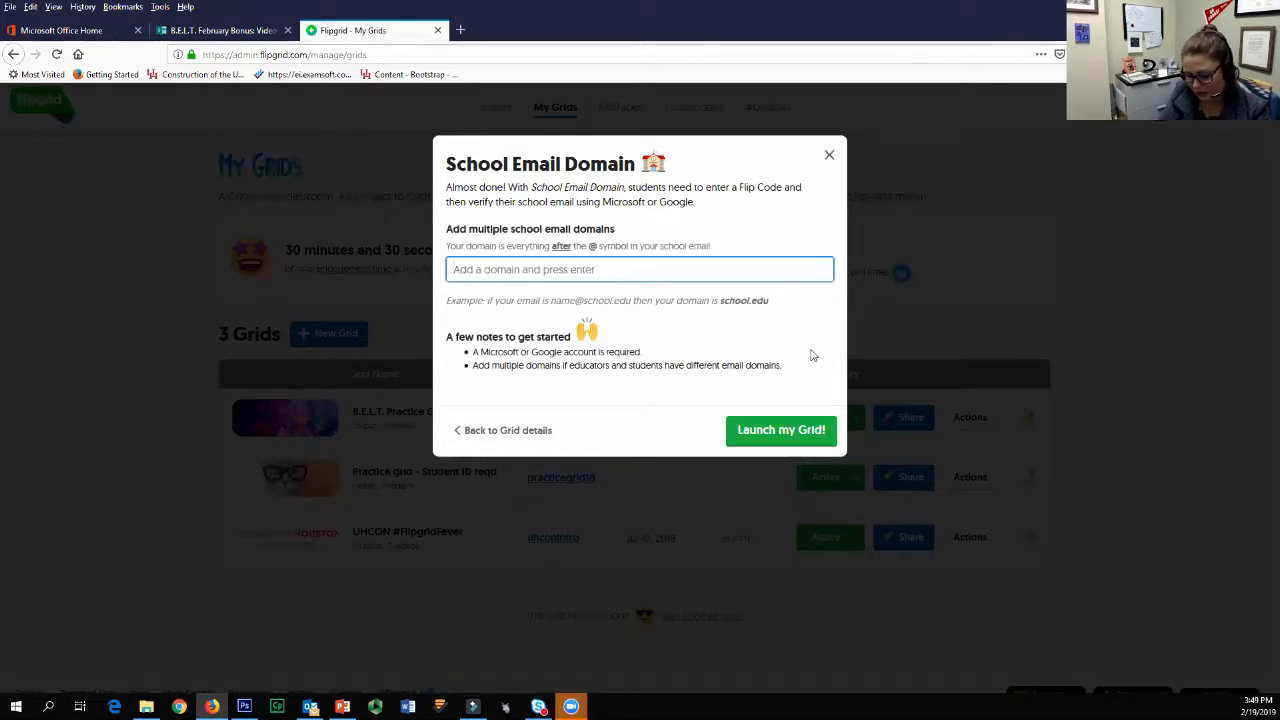
type("cou")
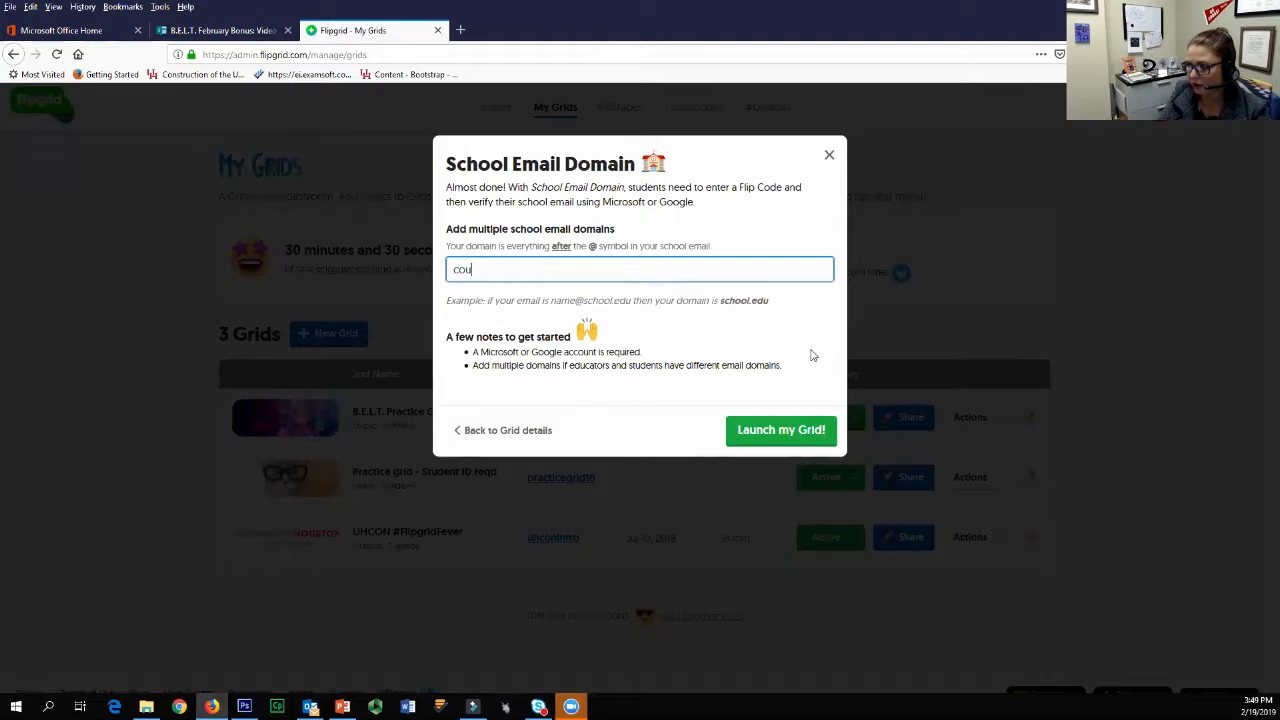
type("garnet.uh.edu")
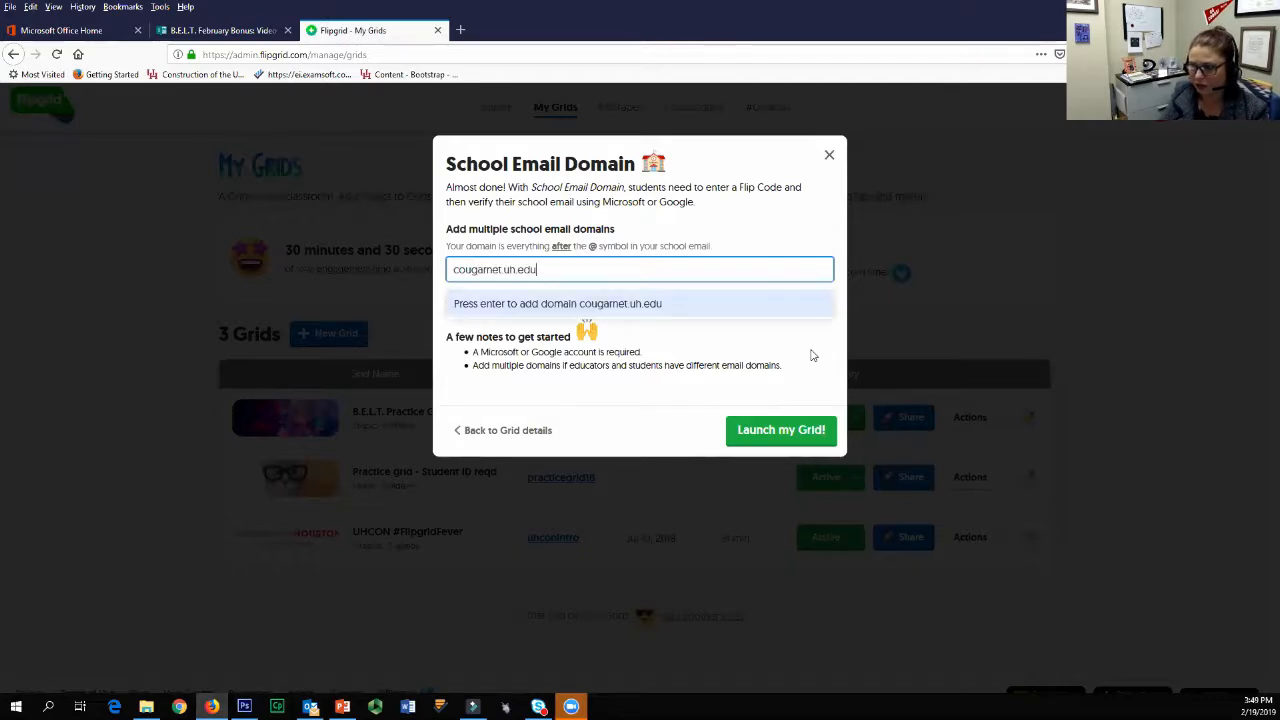
key("Return")
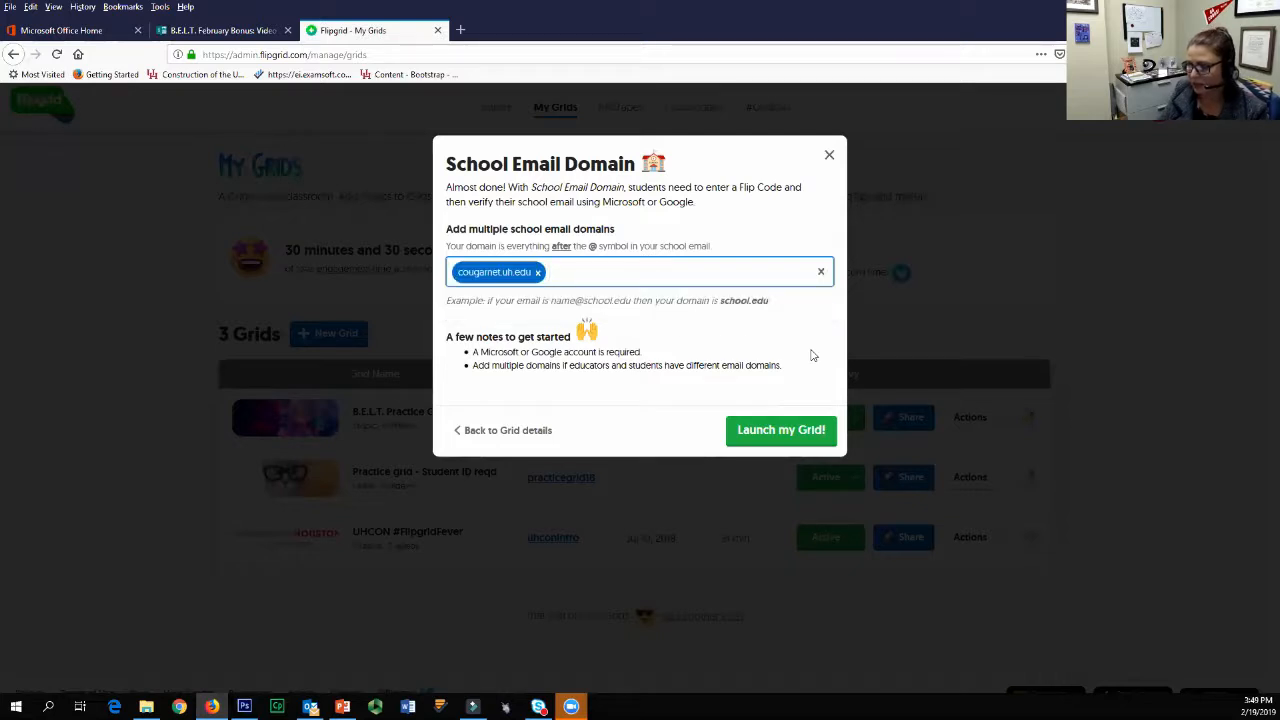
type("uh")
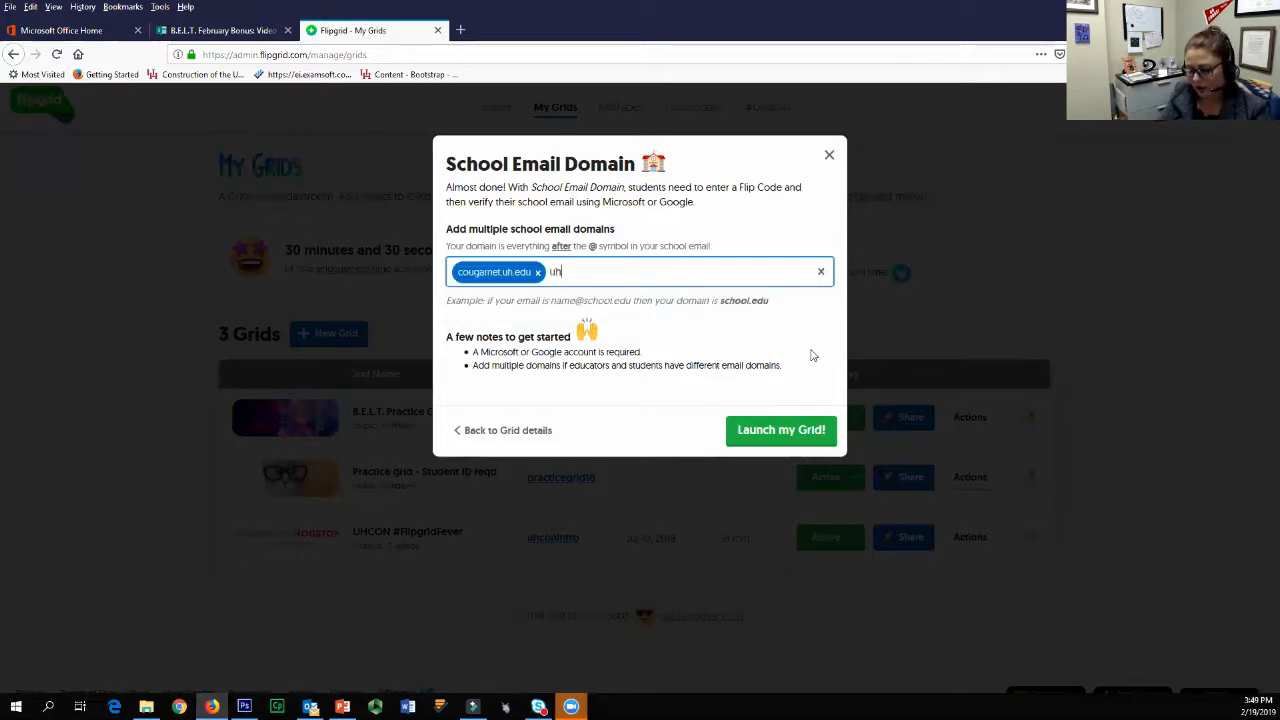
type(".edu")
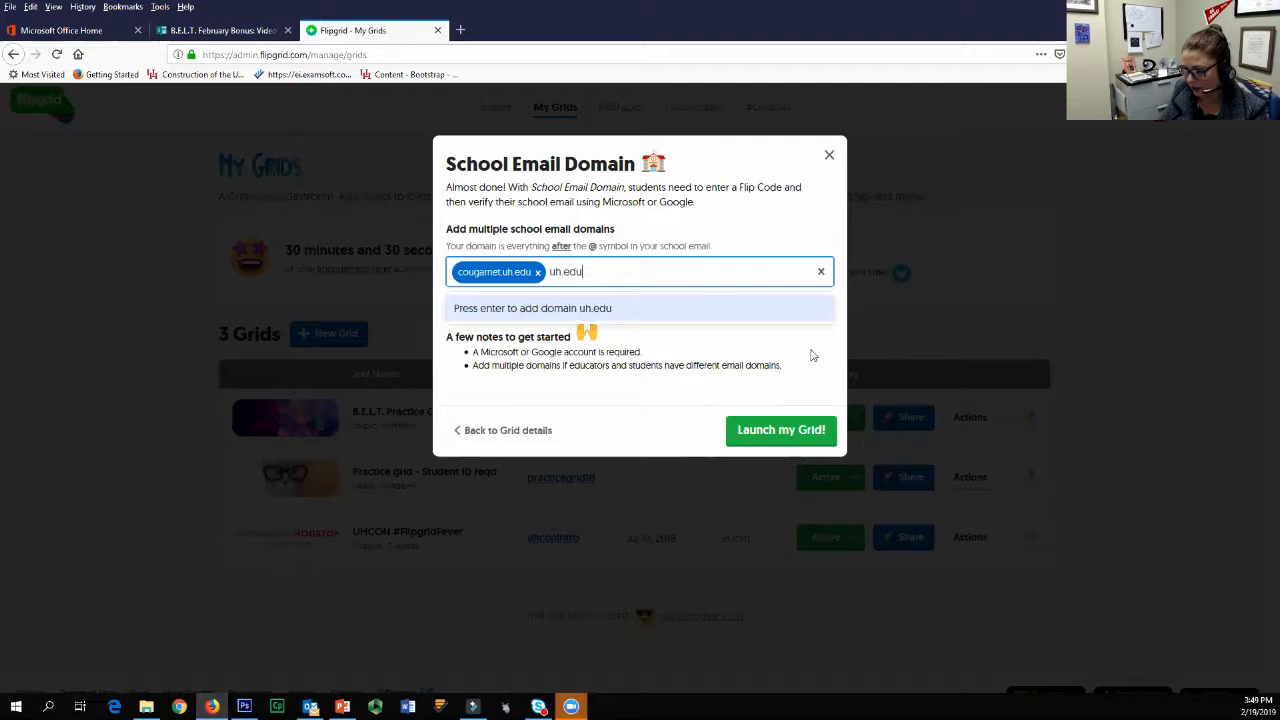
key("Return")
type("cen")
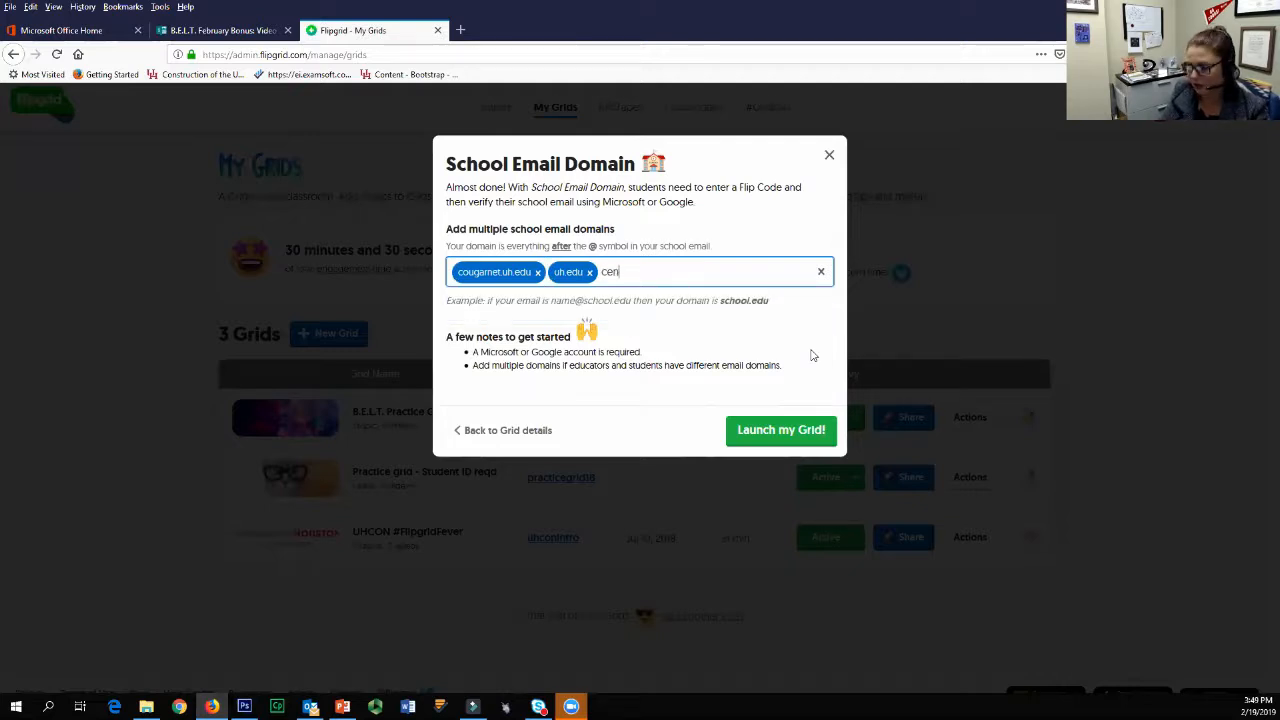
type("tral.uh.edu")
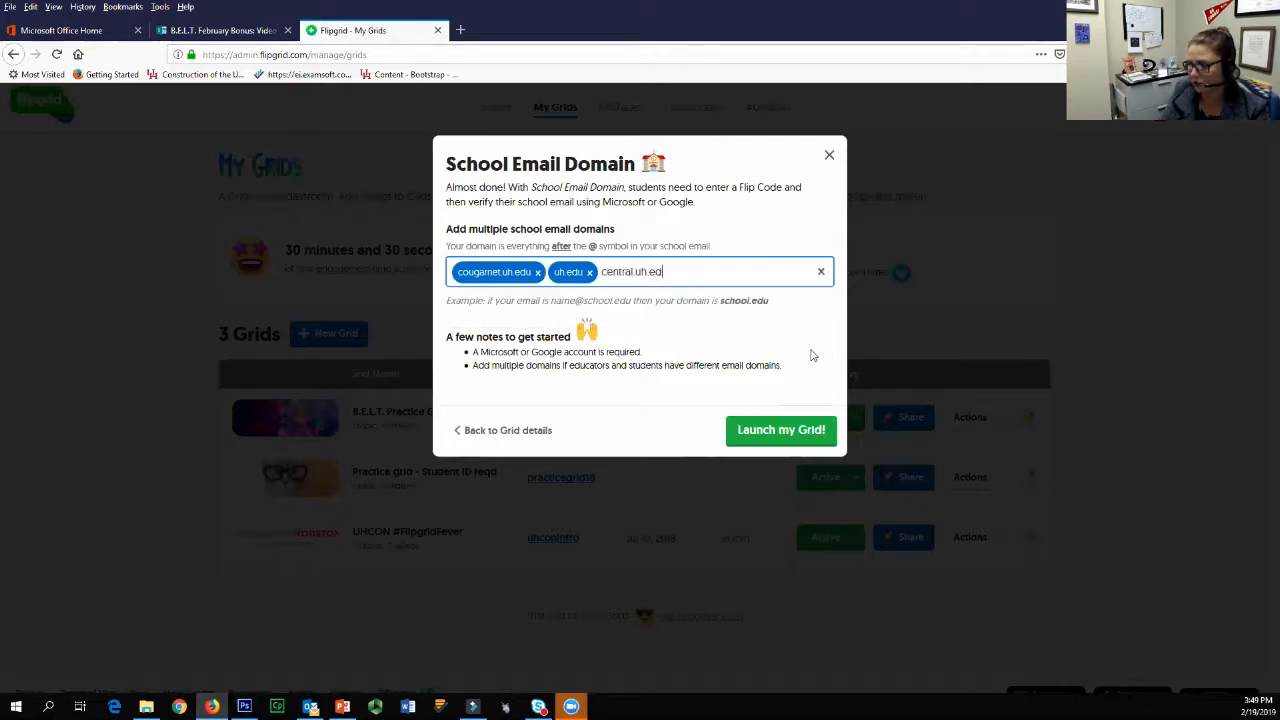
key("Return")
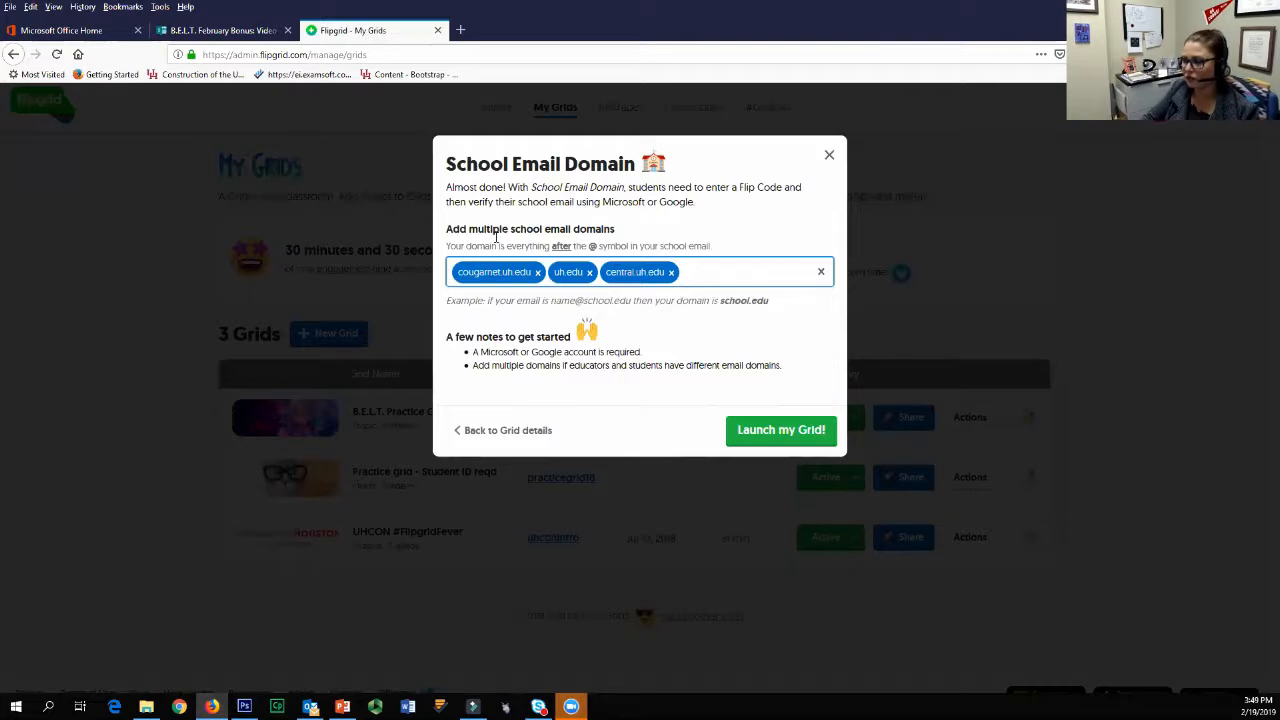
left_click(783, 434)
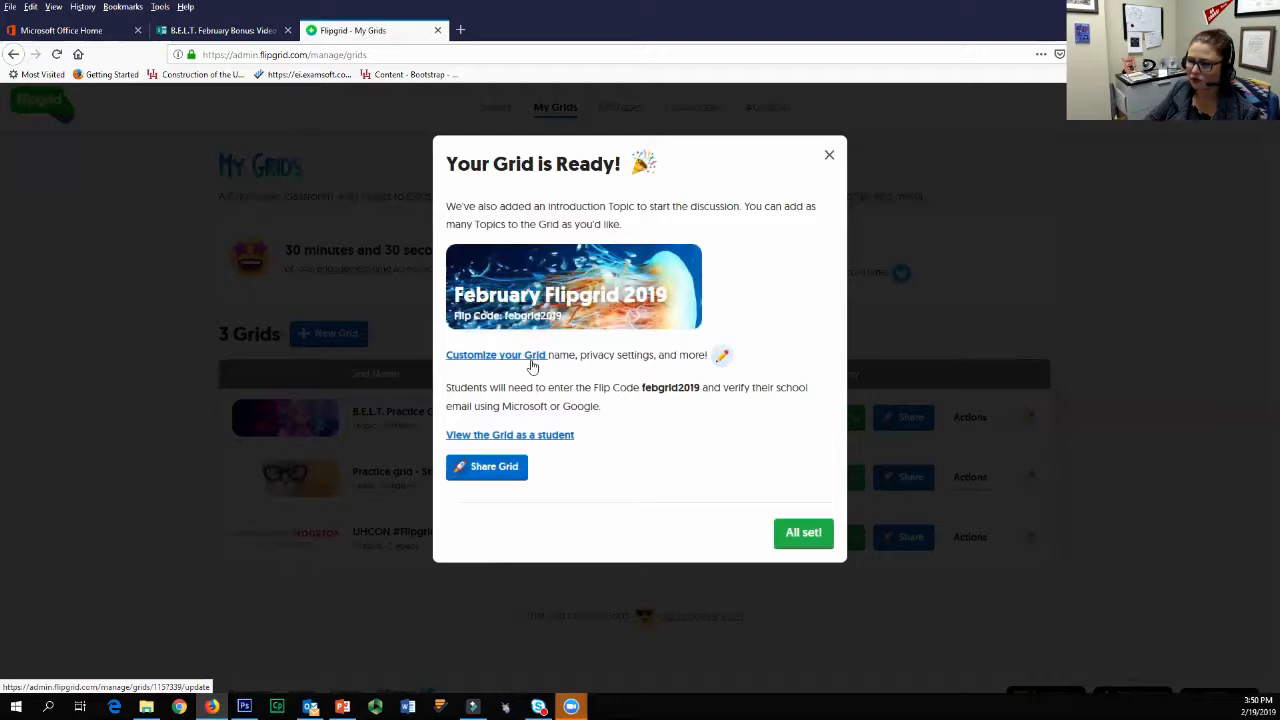
Step: View the new grid as a student in a separate browser tab, then return to the grid-ready dialog
right_click(545, 439)
key("Escape")
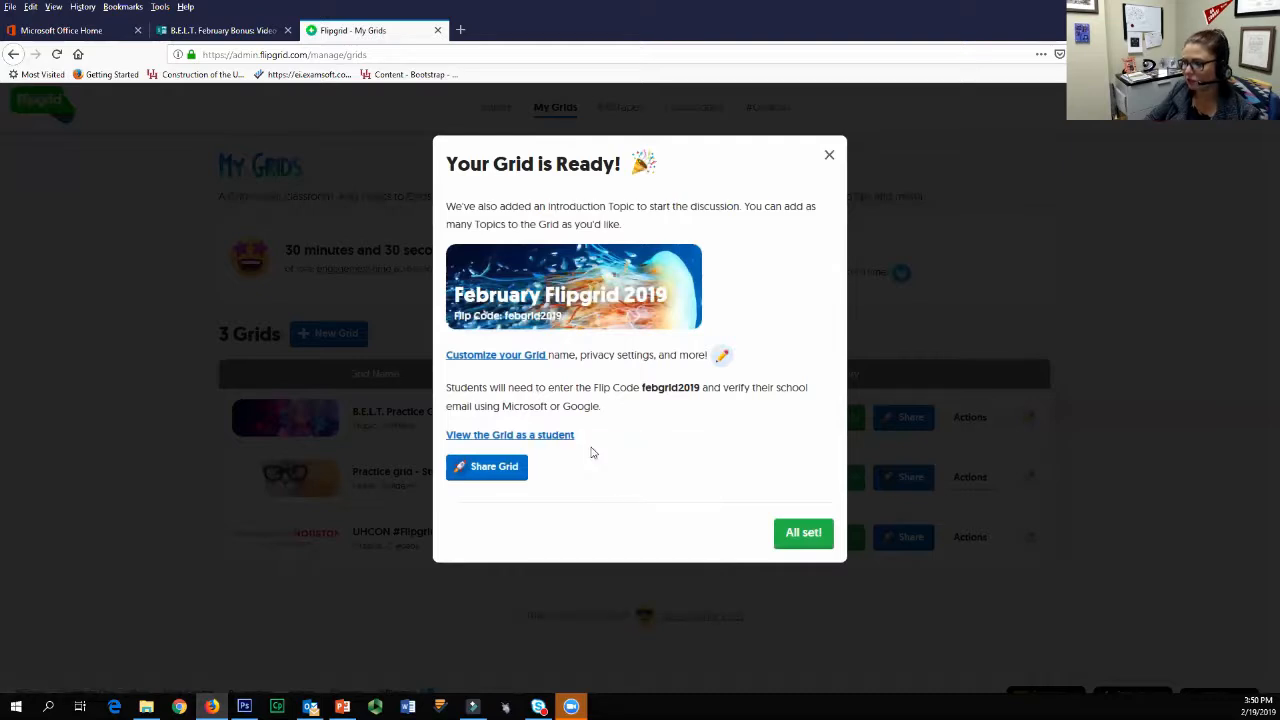
left_click(540, 27)
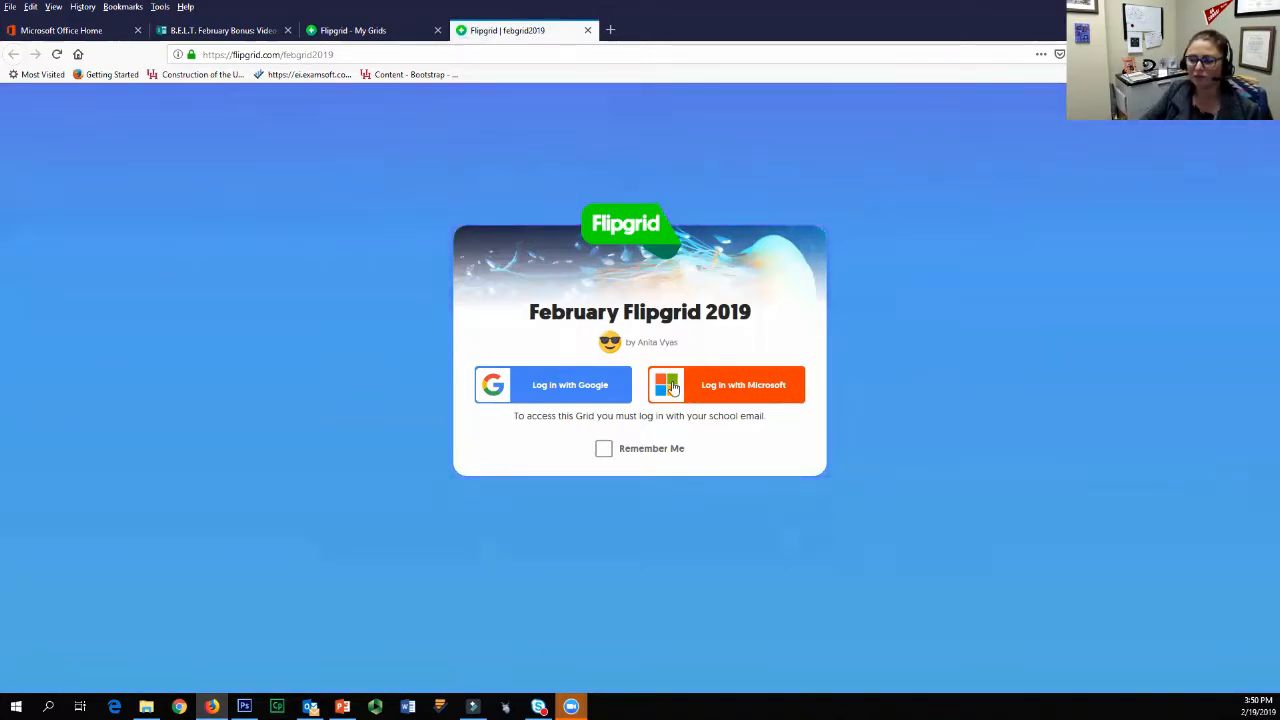
left_click(350, 30)
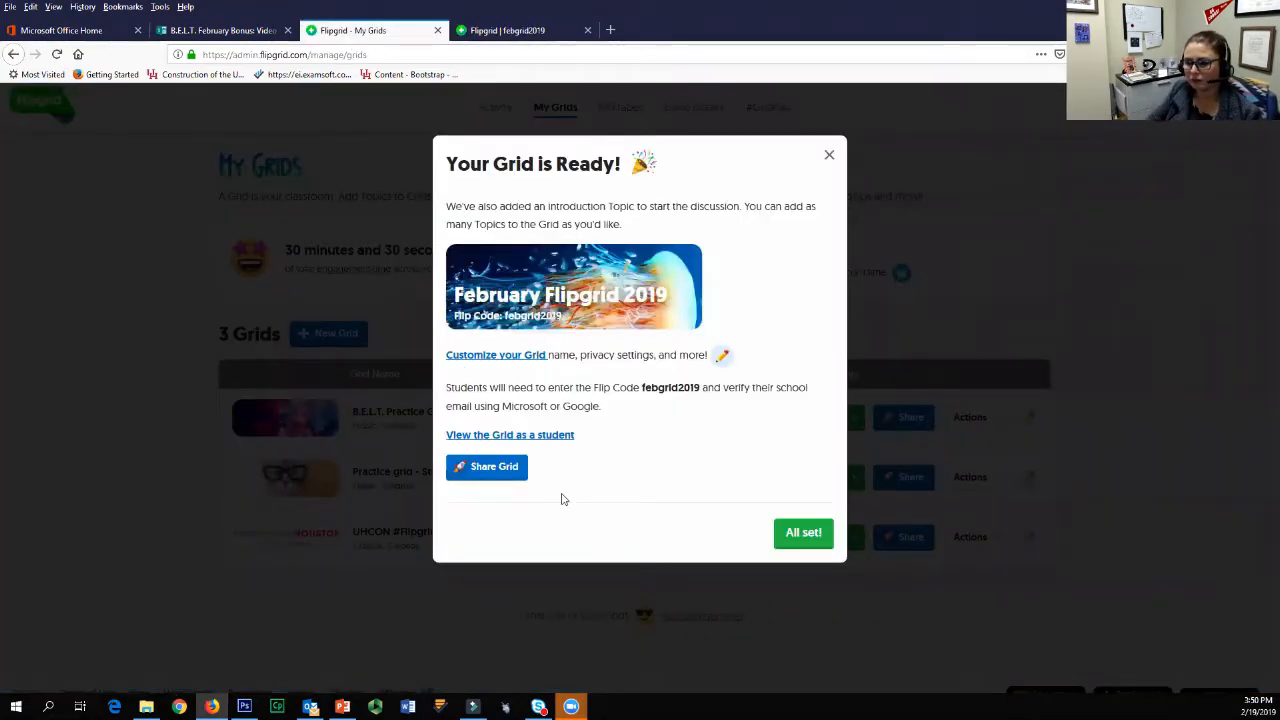
Step: Open the sharing options for the February Flipgrid 2019 grid
right_click(499, 474)
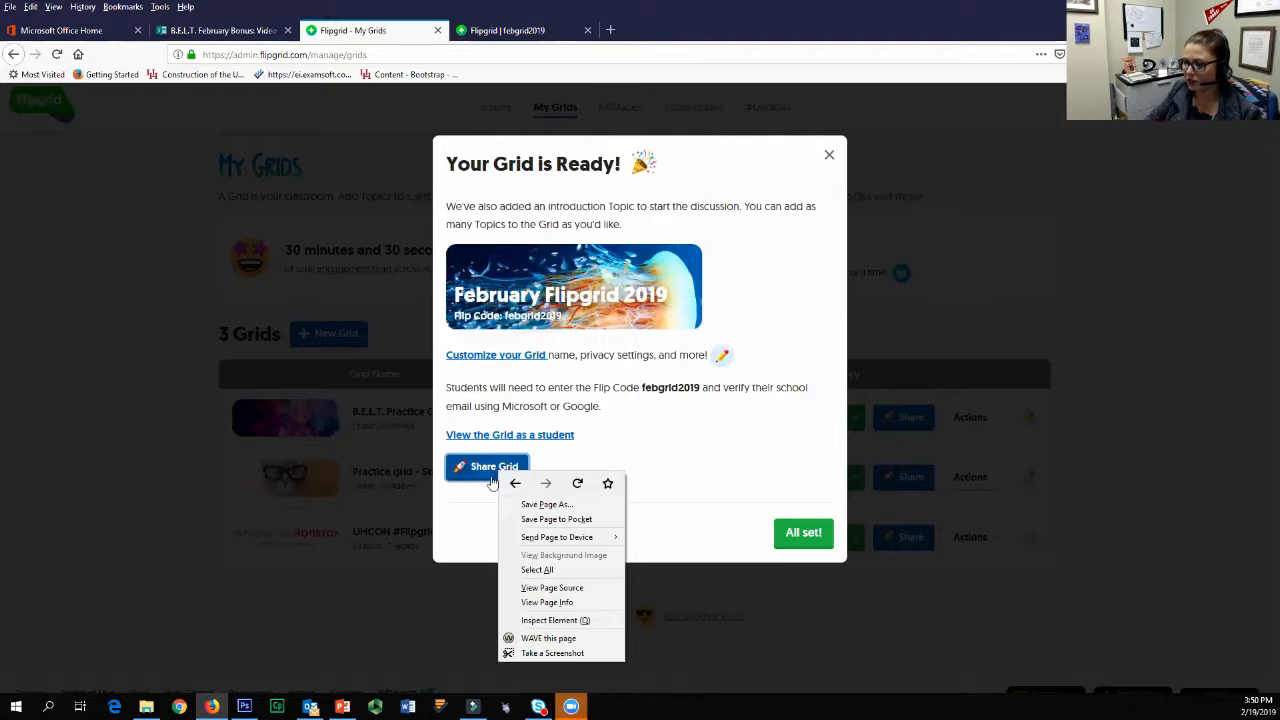
left_click(466, 474)
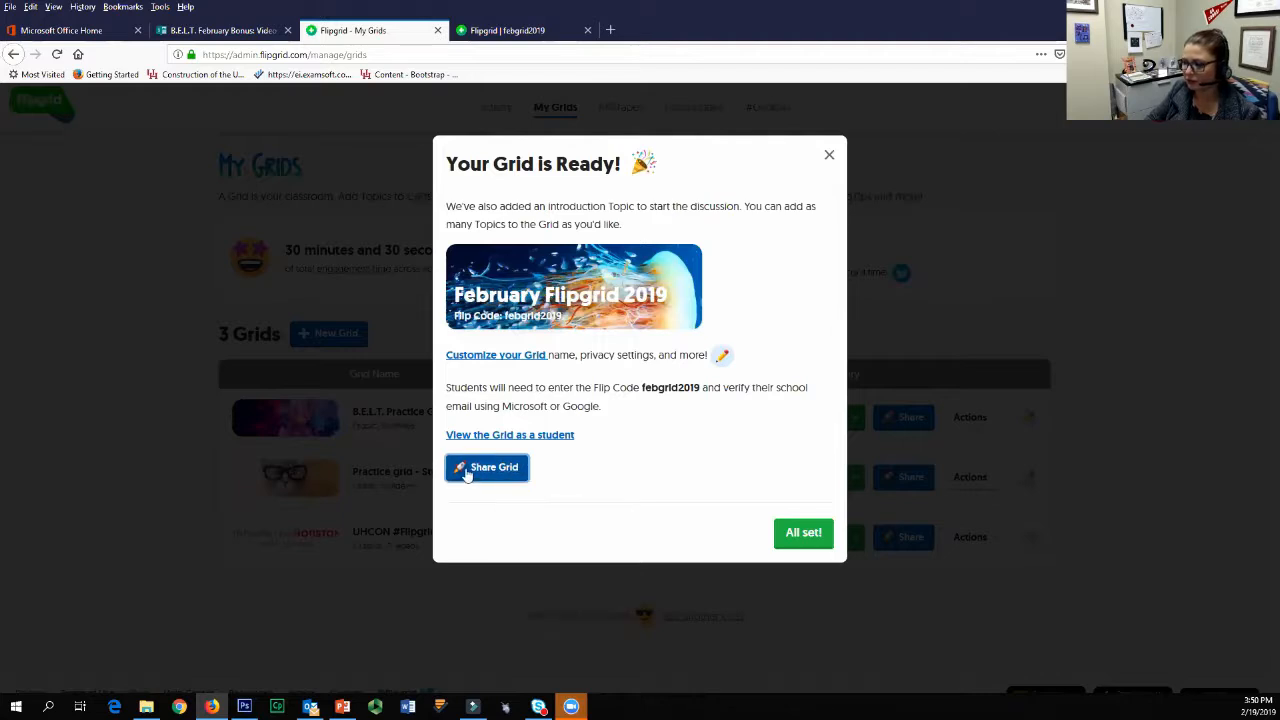
left_click(466, 474)
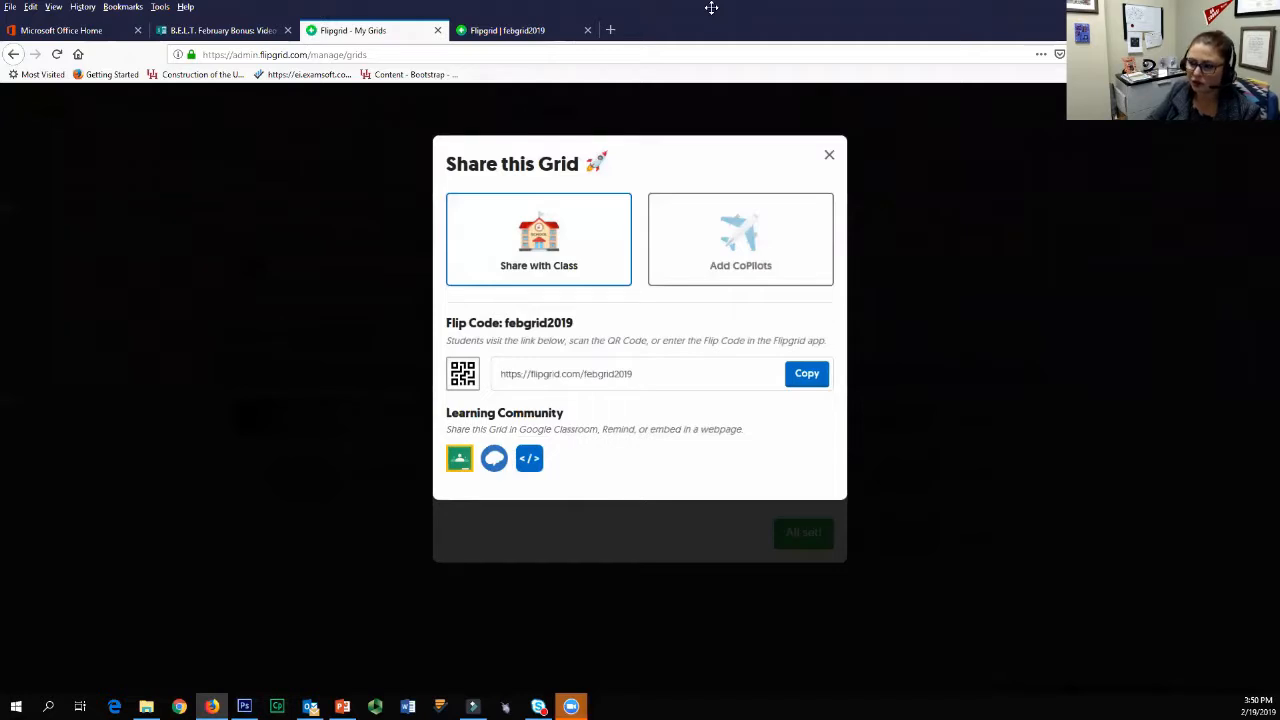
Step: Enter a colleague's e-mail address as a CoPilot for the grid and close the sharing options without sending the invitation
left_click(672, 377)
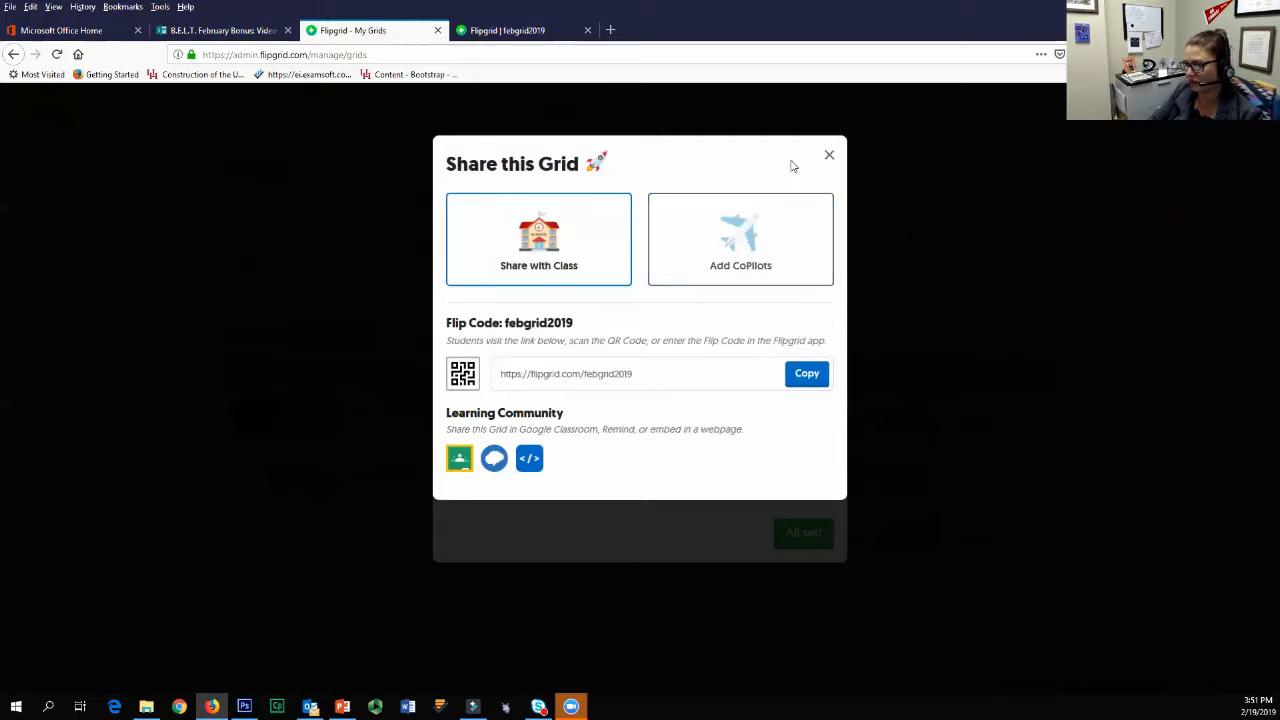
left_click(791, 245)
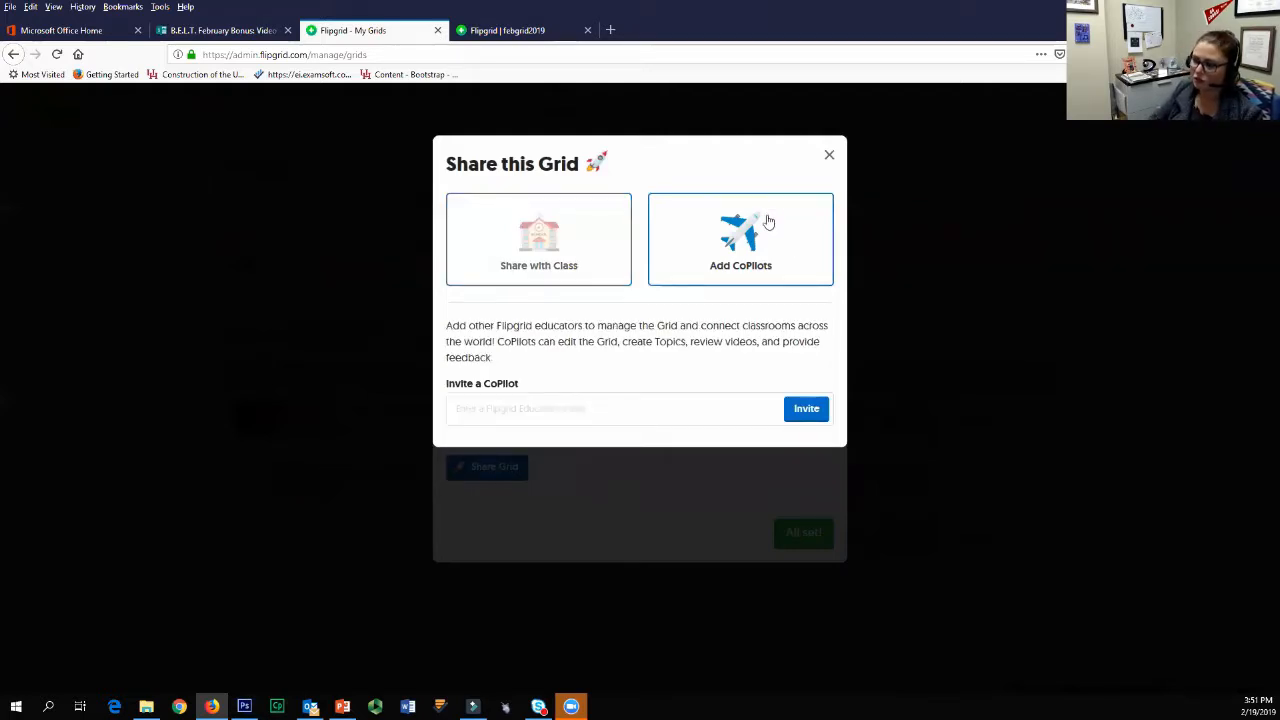
left_click(617, 407)
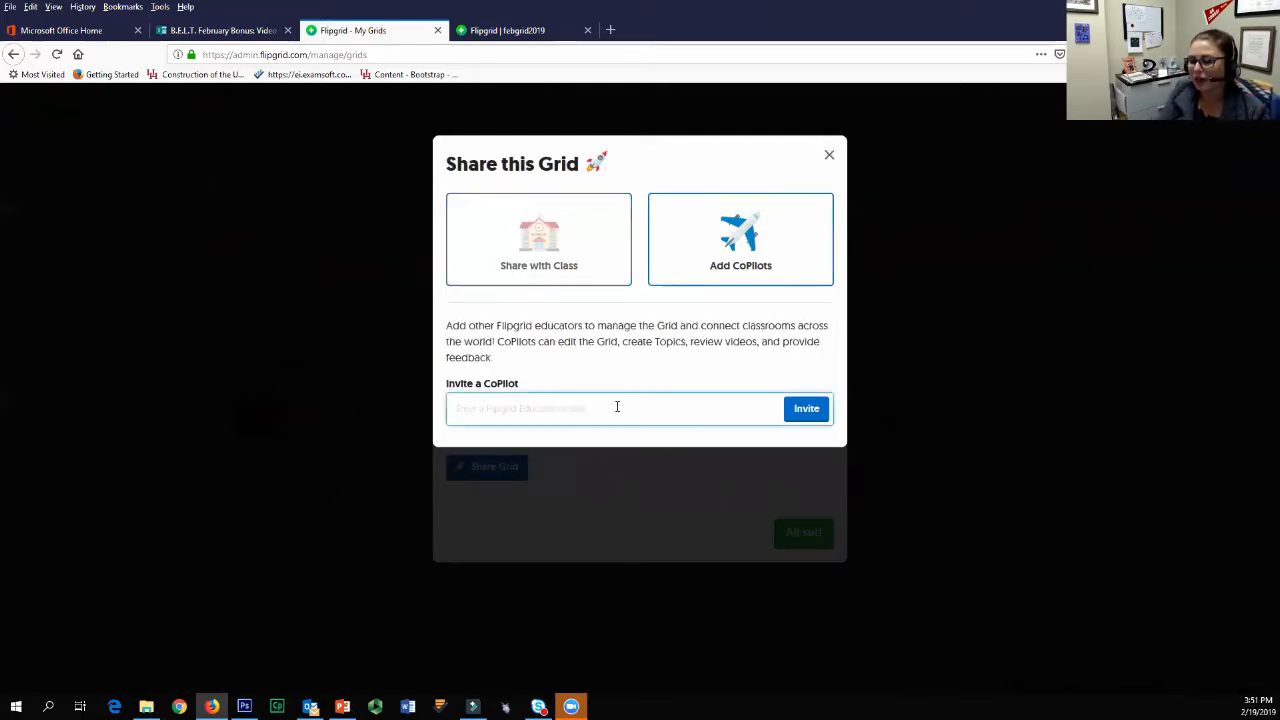
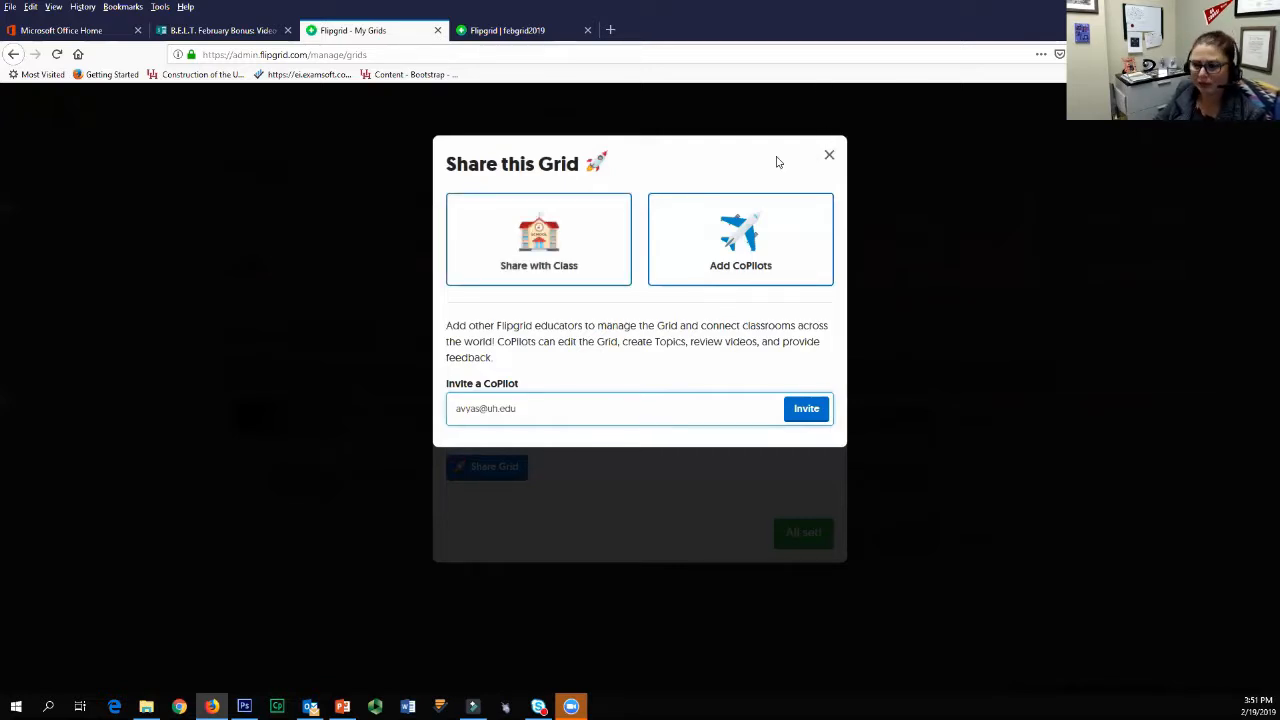
left_click(829, 157)
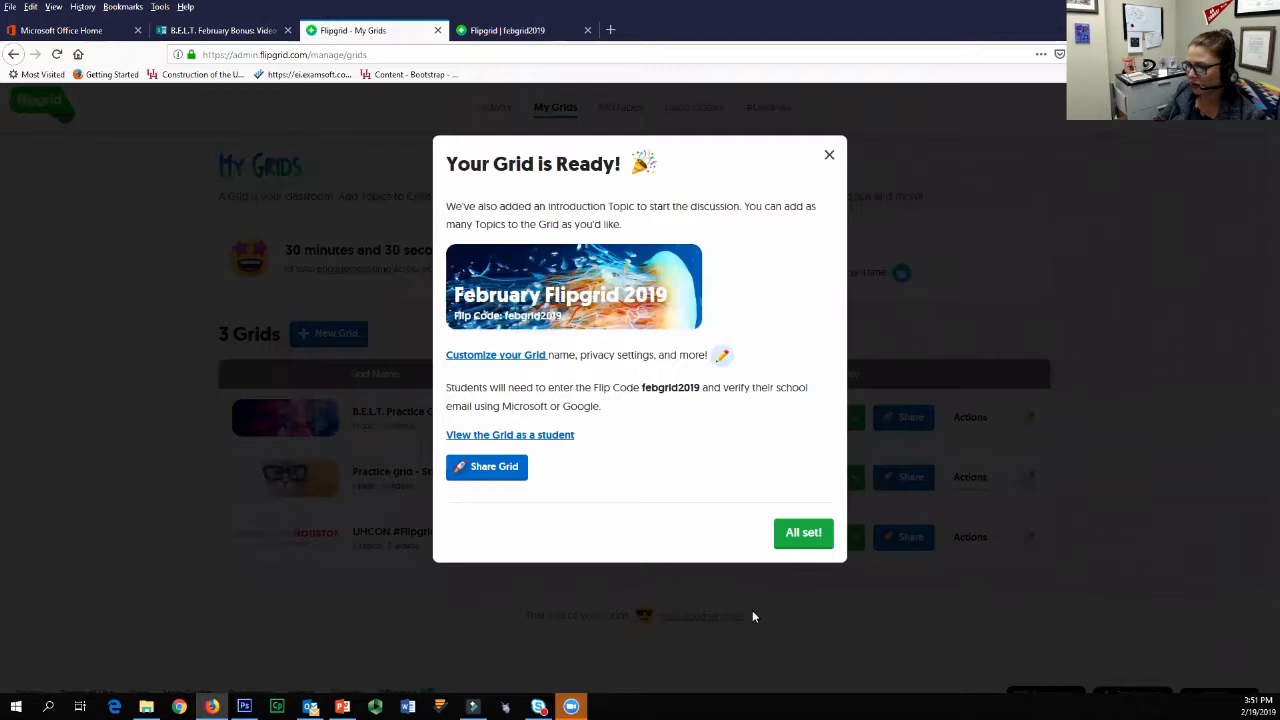
Step: Finish the grid setup and review the grid's topic list, including the activity status options for the Ideas topic
left_click(807, 538)
left_click(804, 533)
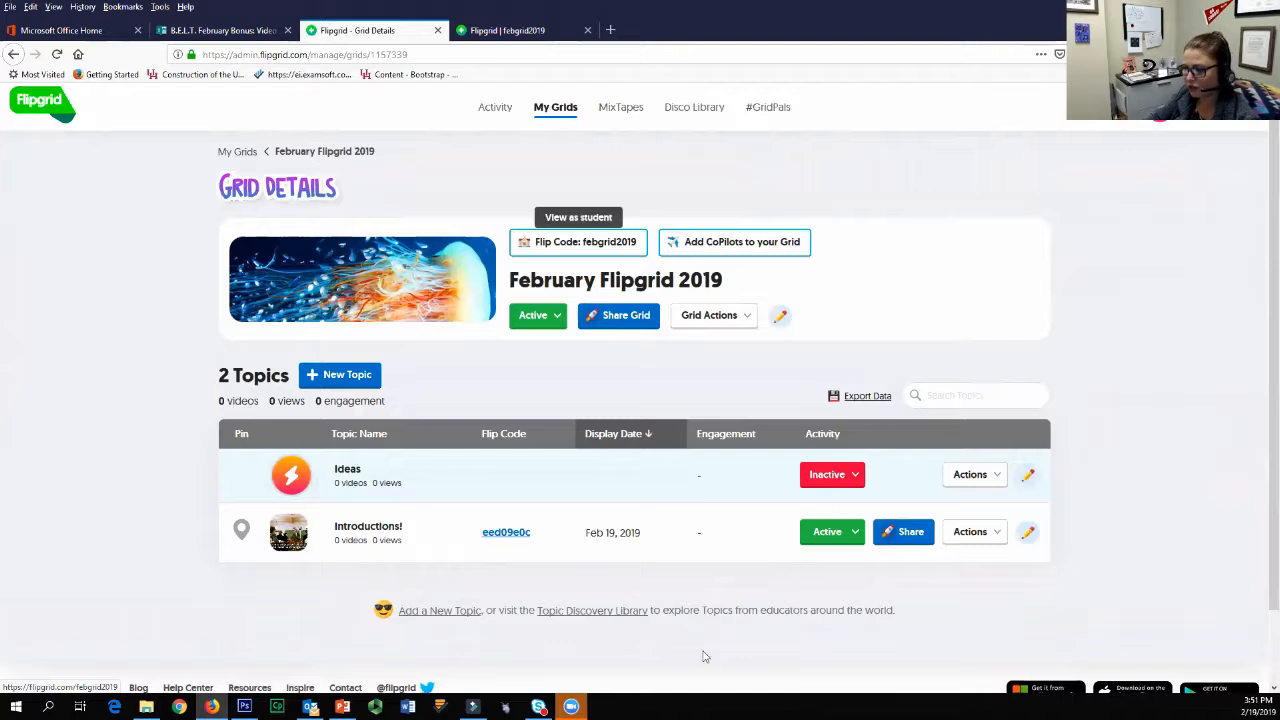
scroll(413, 640, "down", 1)
scroll(413, 640, "down", 2)
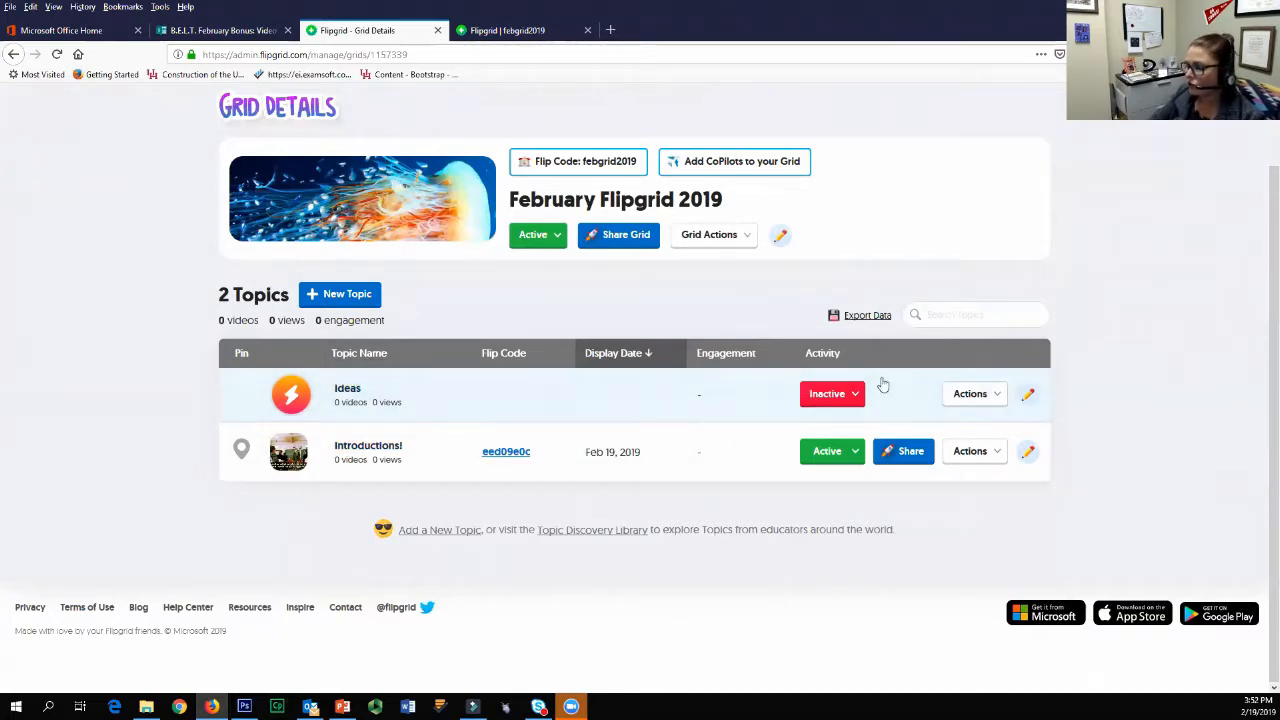
left_click(832, 396)
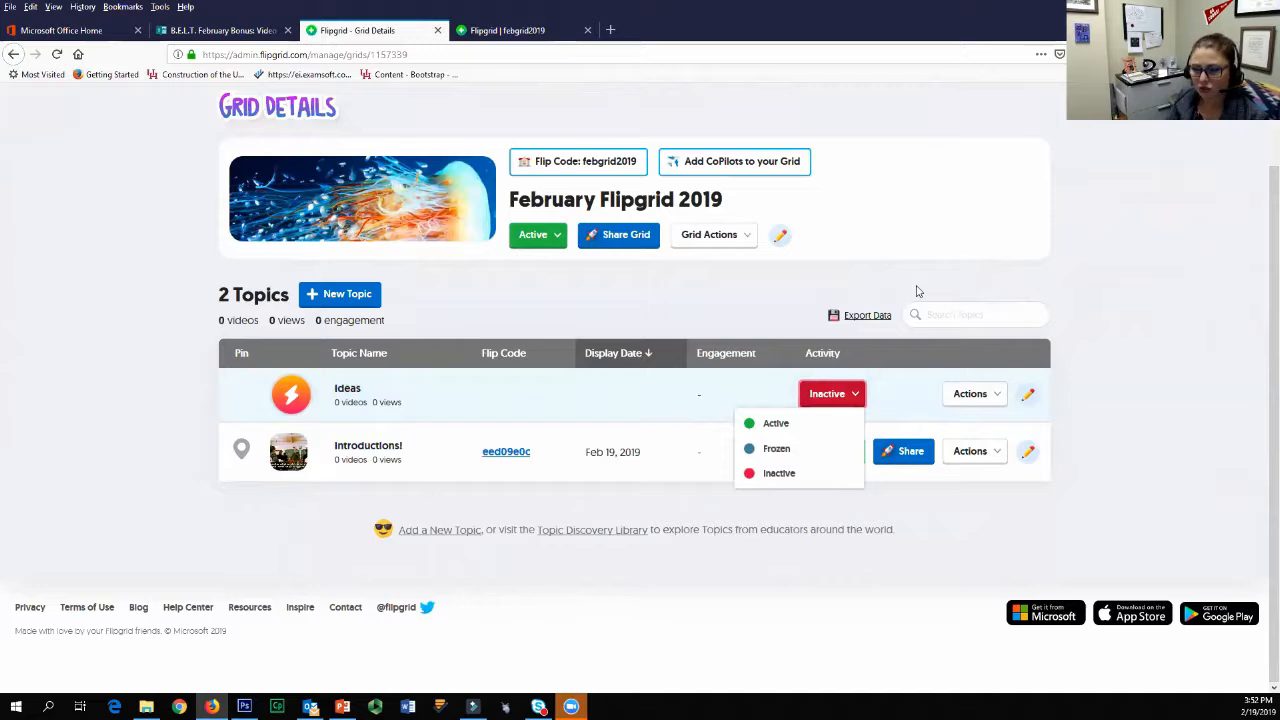
left_click(1107, 419)
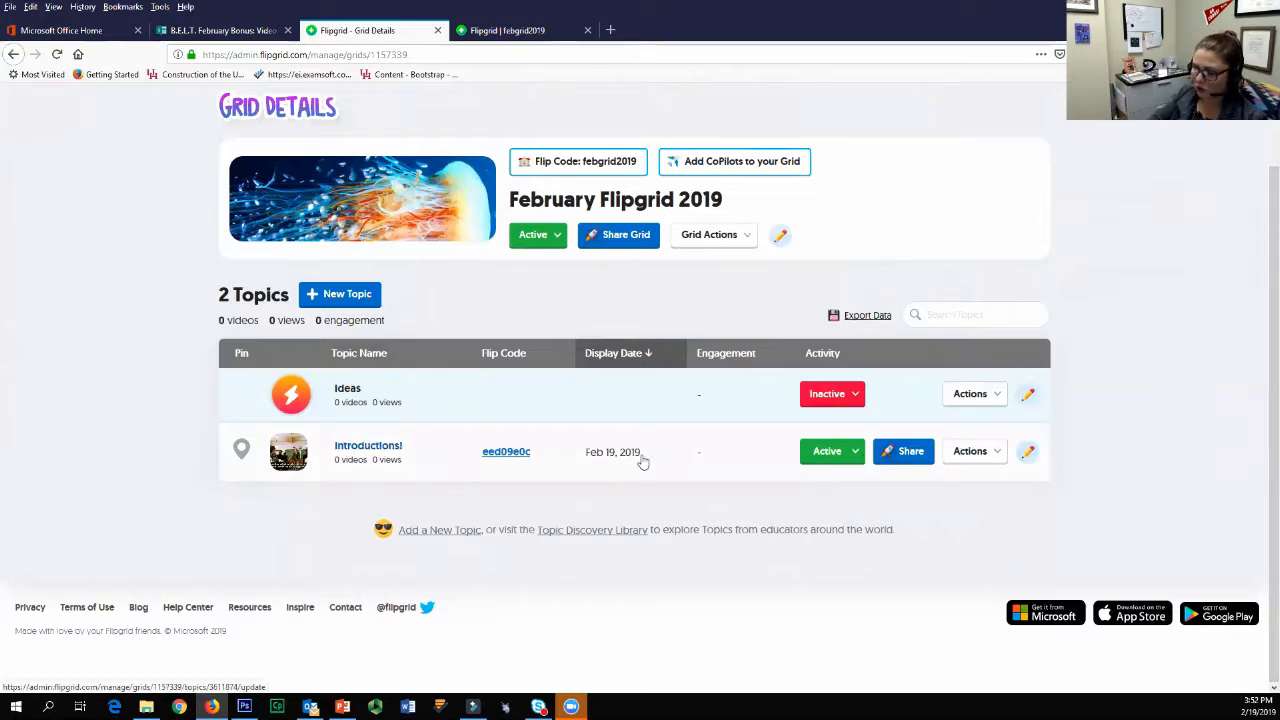
Step: Edit the Introductions! topic and change its title to "Introduce yourself"
left_click(1027, 453)
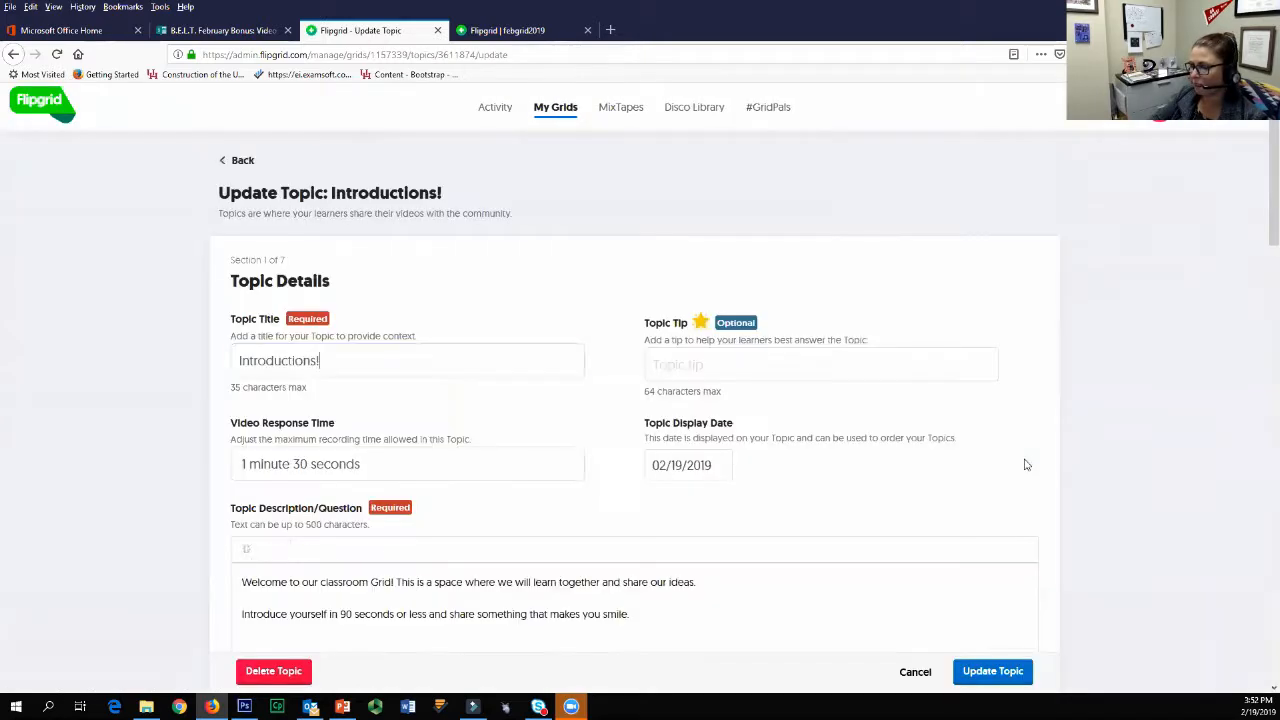
scroll(387, 389, "down", 1)
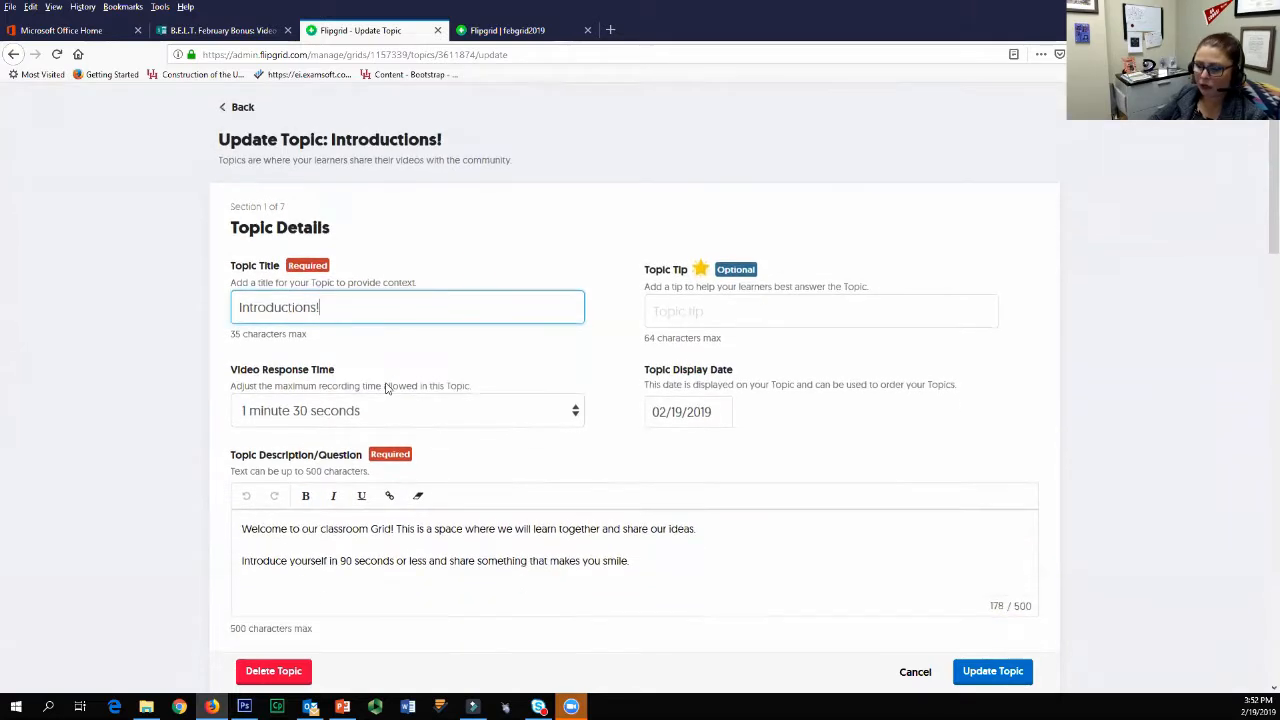
key("BackSpace")
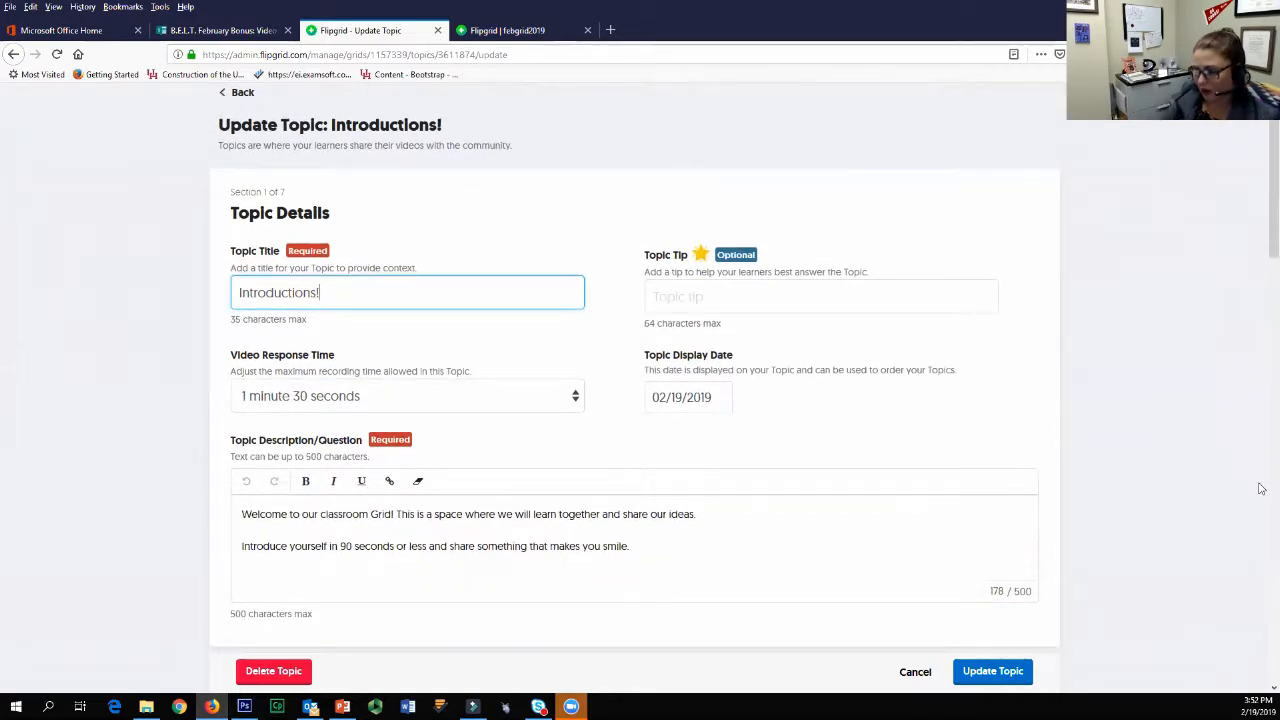
key("BackSpace")
key("BackSpace")
key("BackSpace")
key("BackSpace")
type("e yourself")
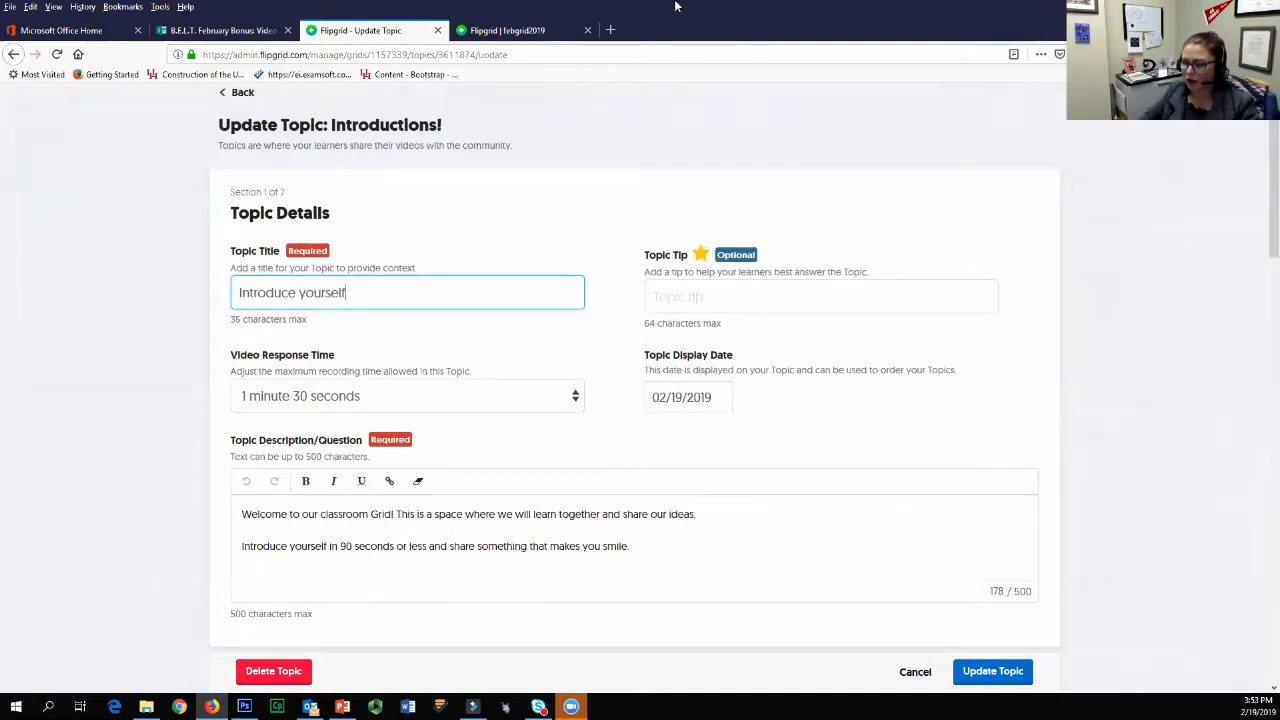
Step: Try a topic tip beginning "Share your name, back" and clear it again
key("Tab")
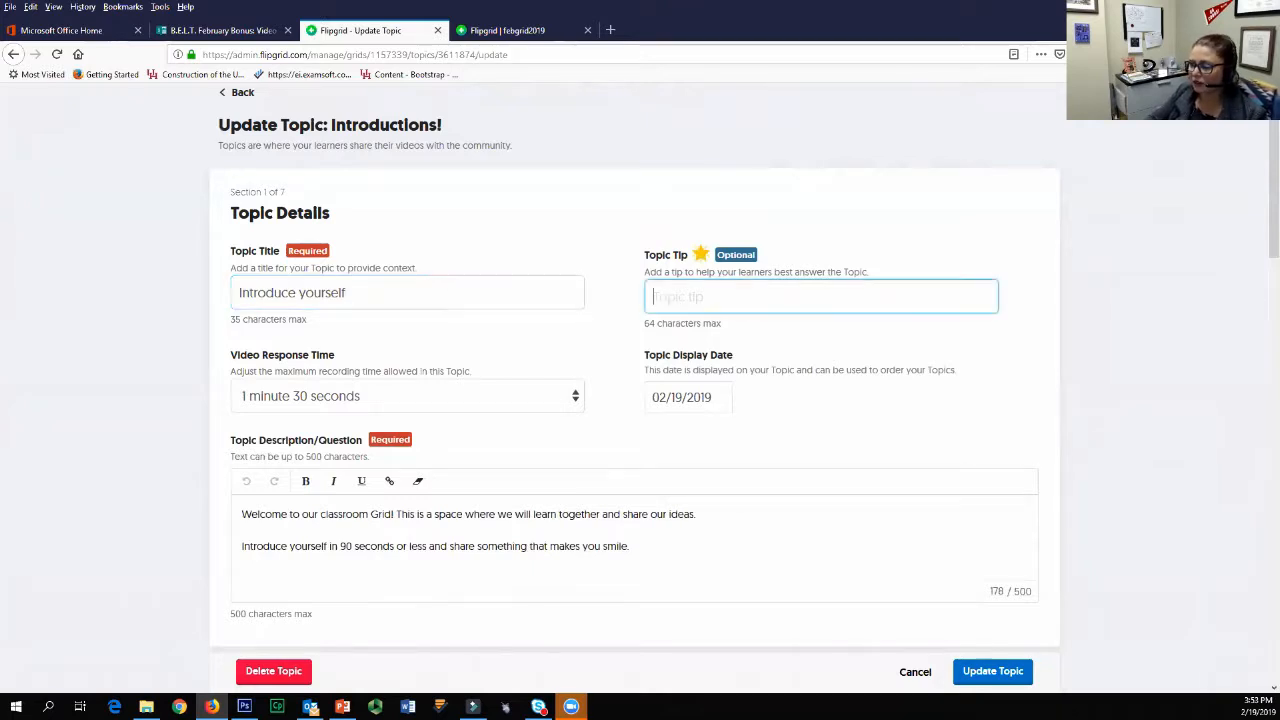
type("Share")
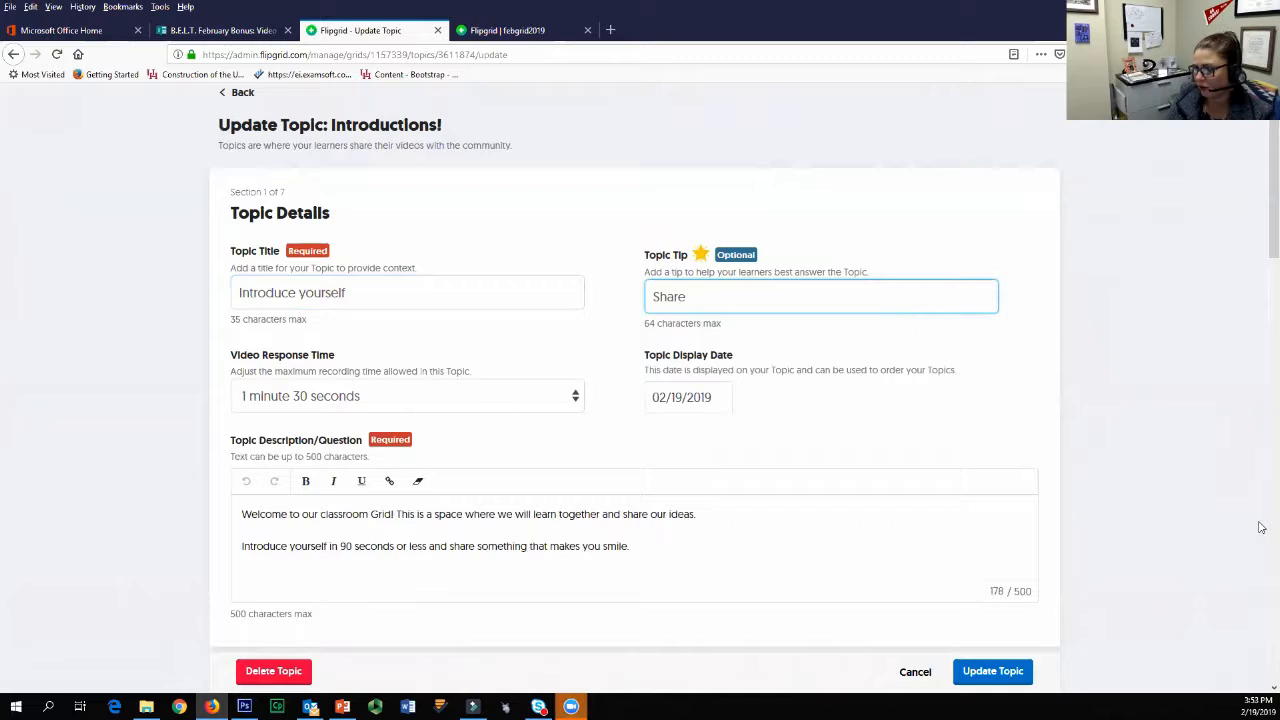
type(" your n")
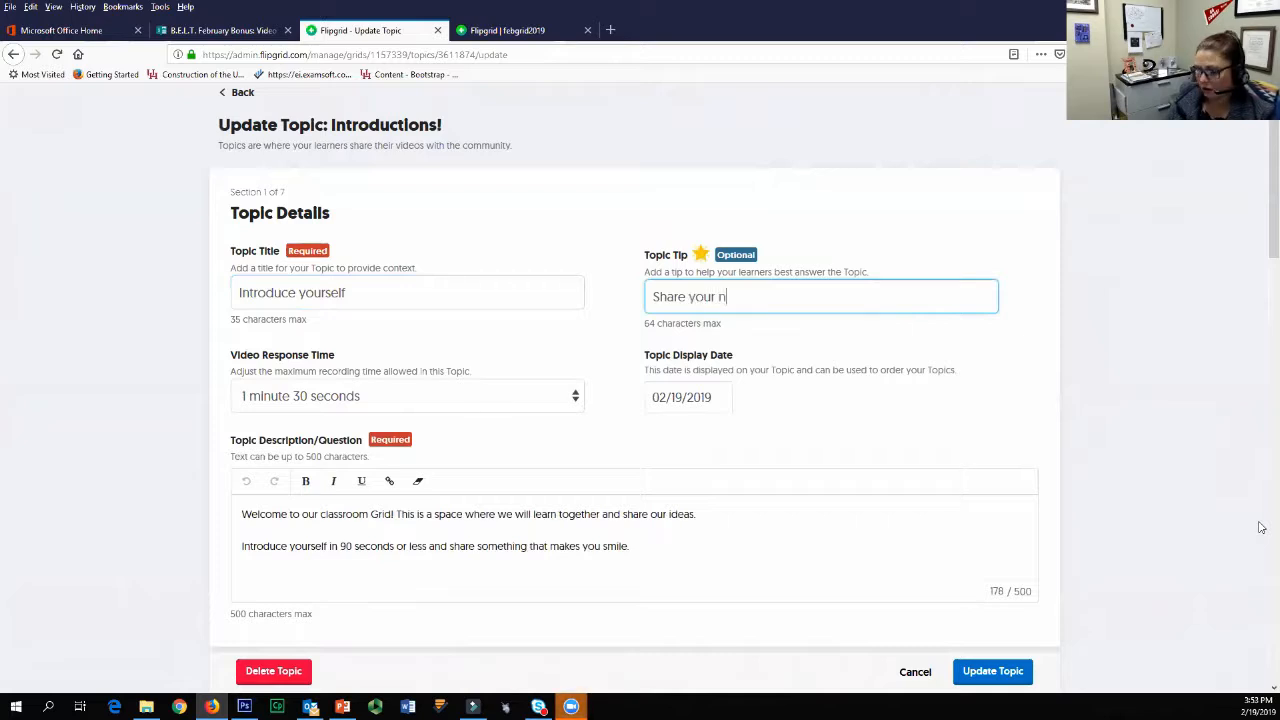
type("ame, back")
key("BackSpace")
key("BackSpace")
key("BackSpace")
key("BackSpace")
key("BackSpace")
key("BackSpace")
key("BackSpace")
key("BackSpace")
key("BackSpace")
key("BackSpace")
key("BackSpace")
key("BackSpace")
key("BackSpace")
key("BackSpace")
key("BackSpace")
key("BackSpace")
key("BackSpace")
key("BackSpace")
key("BackSpace")
key("BackSpace")
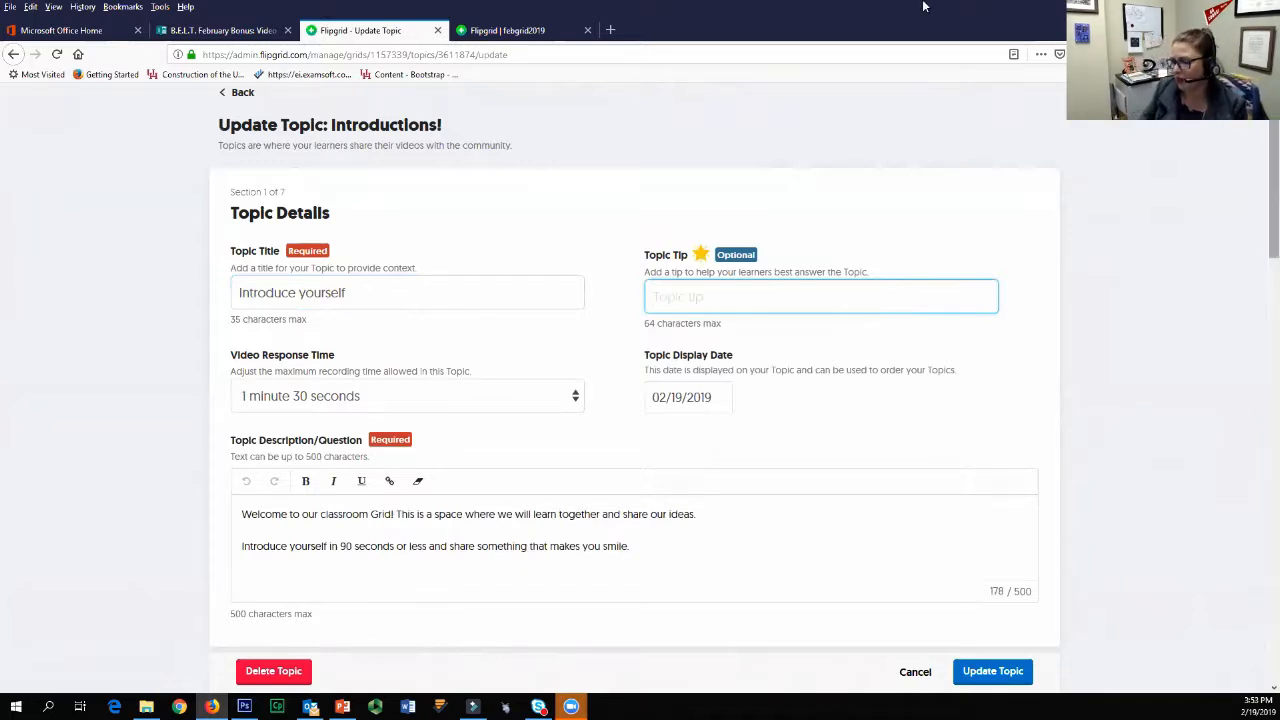
Step: Look through the topic display date calendar for February and March 2019 and close it without picking a date
left_click(703, 397)
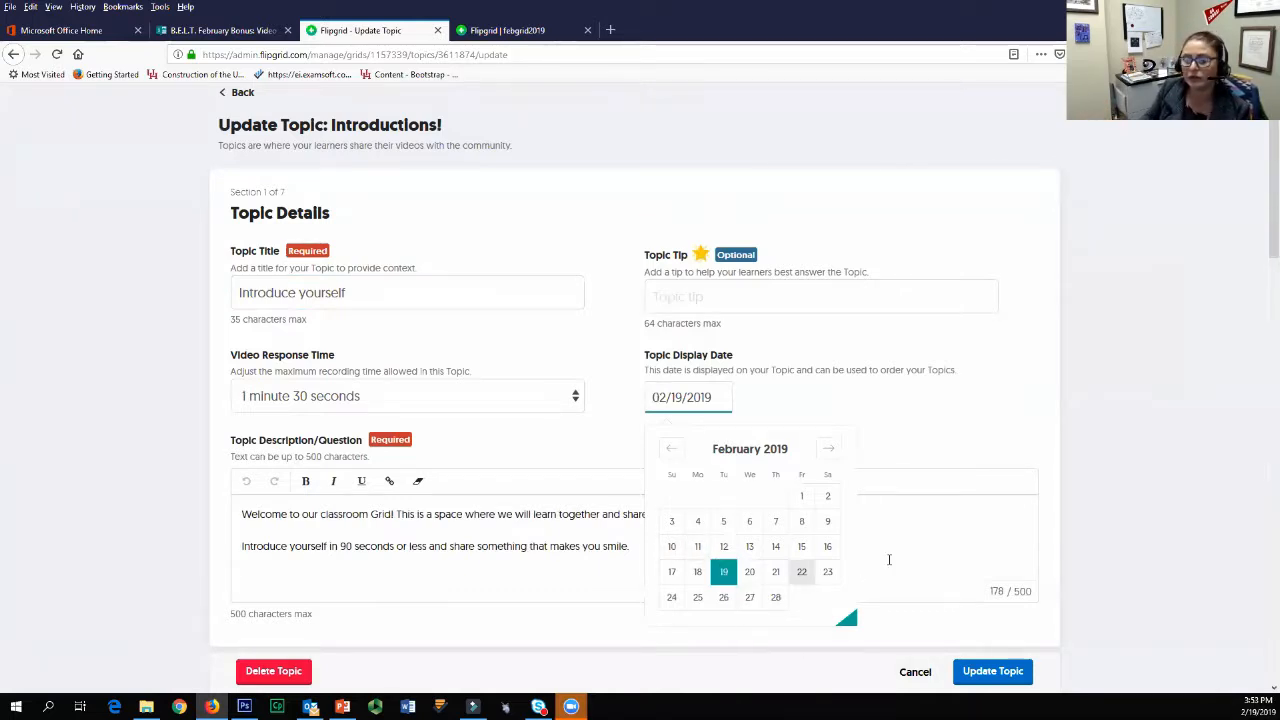
left_click(829, 451)
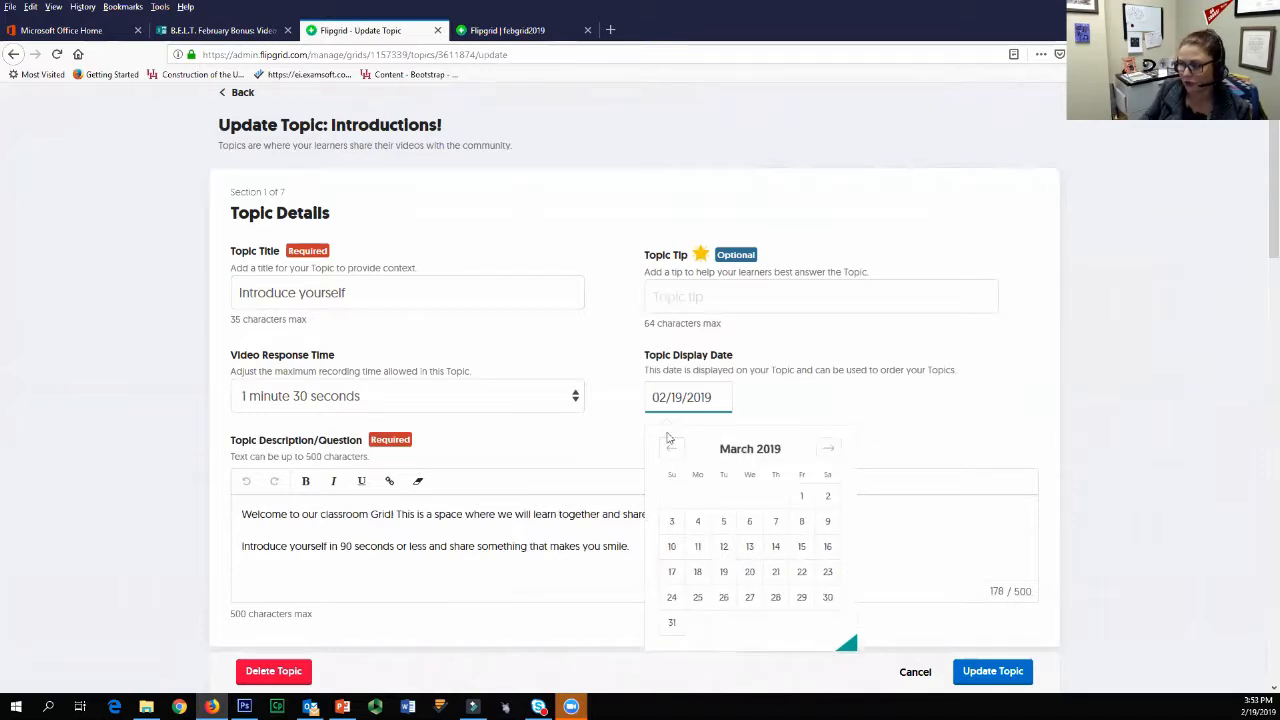
left_click(878, 422)
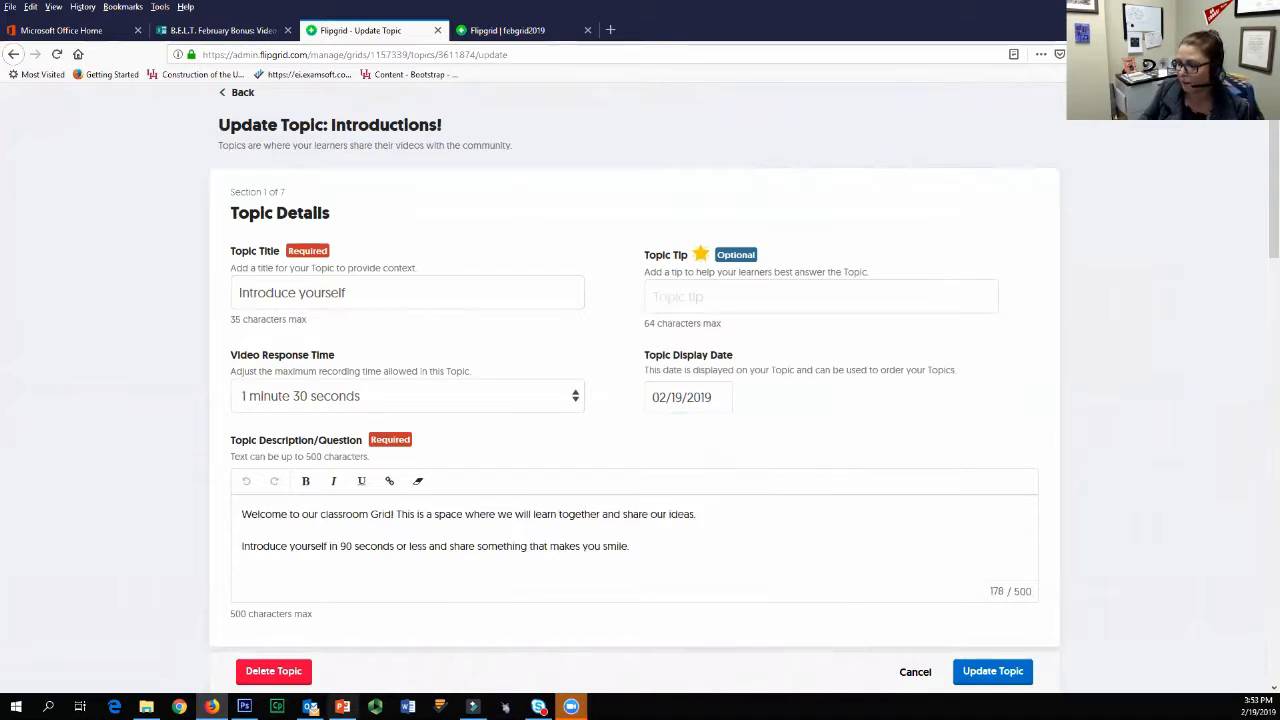
Step: Set the topic's video response time to 2 minutes and look over the other available durations
left_click(338, 401)
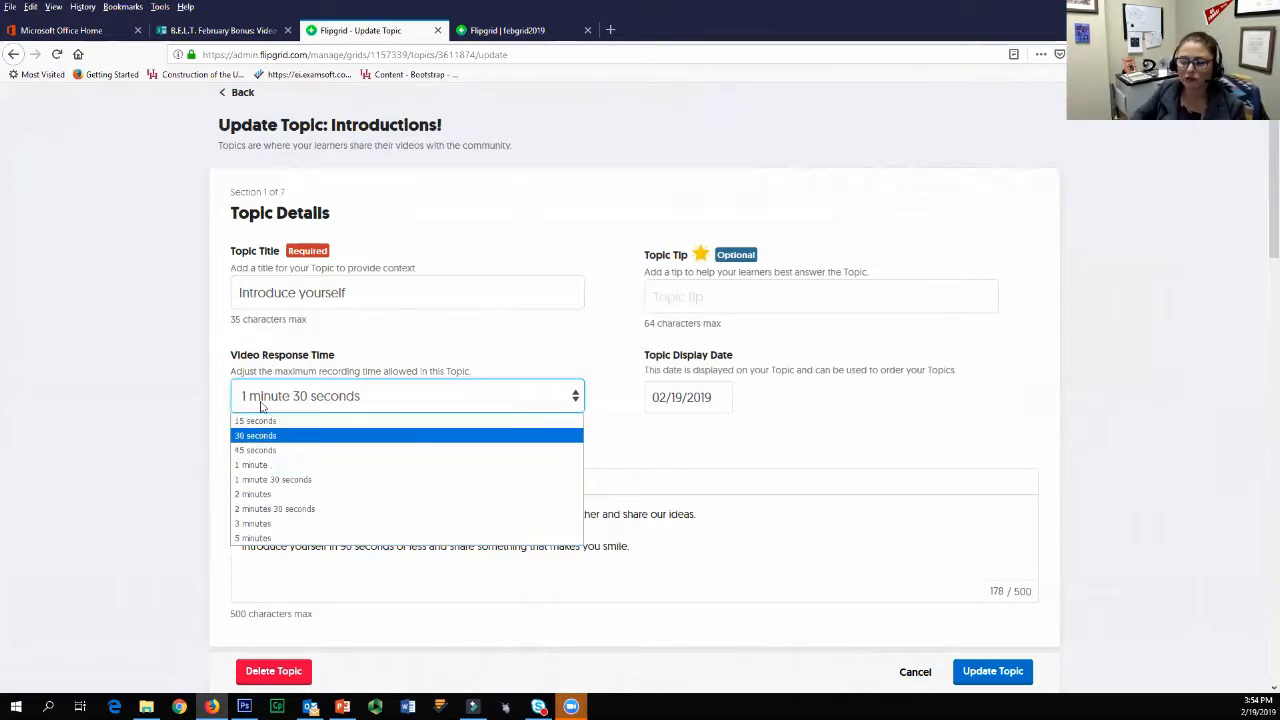
left_click(259, 495)
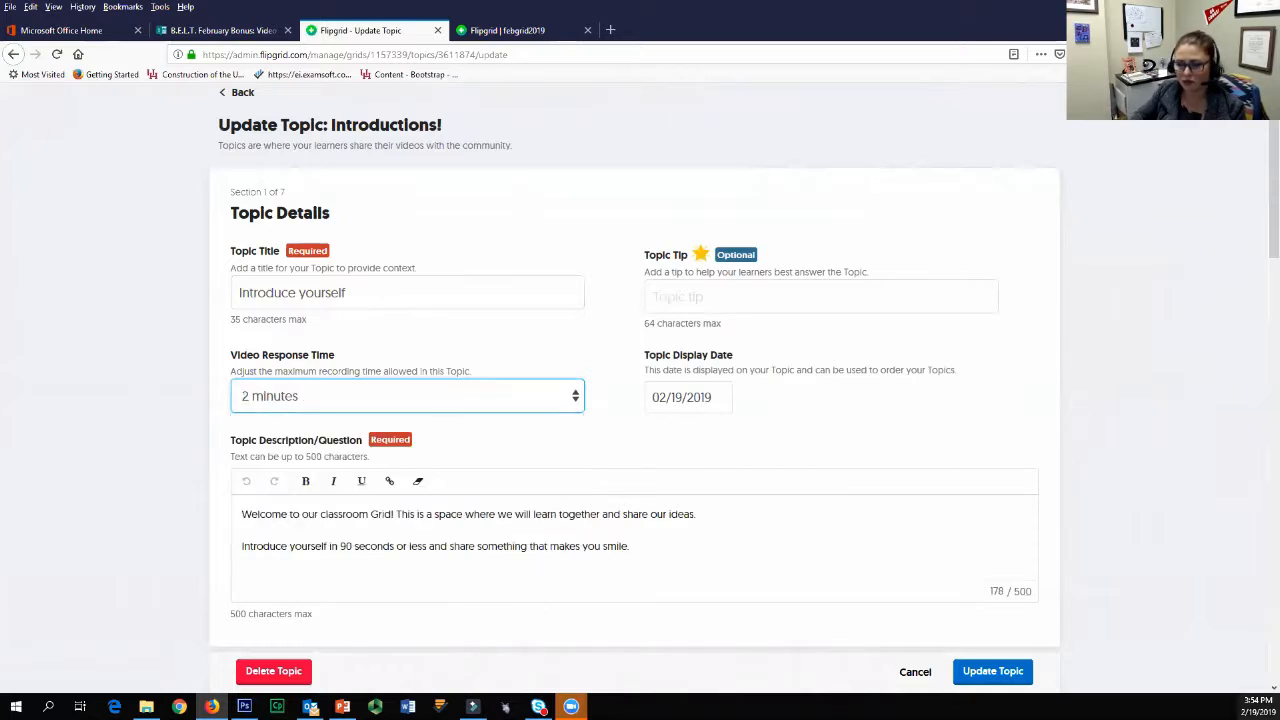
left_click(373, 406)
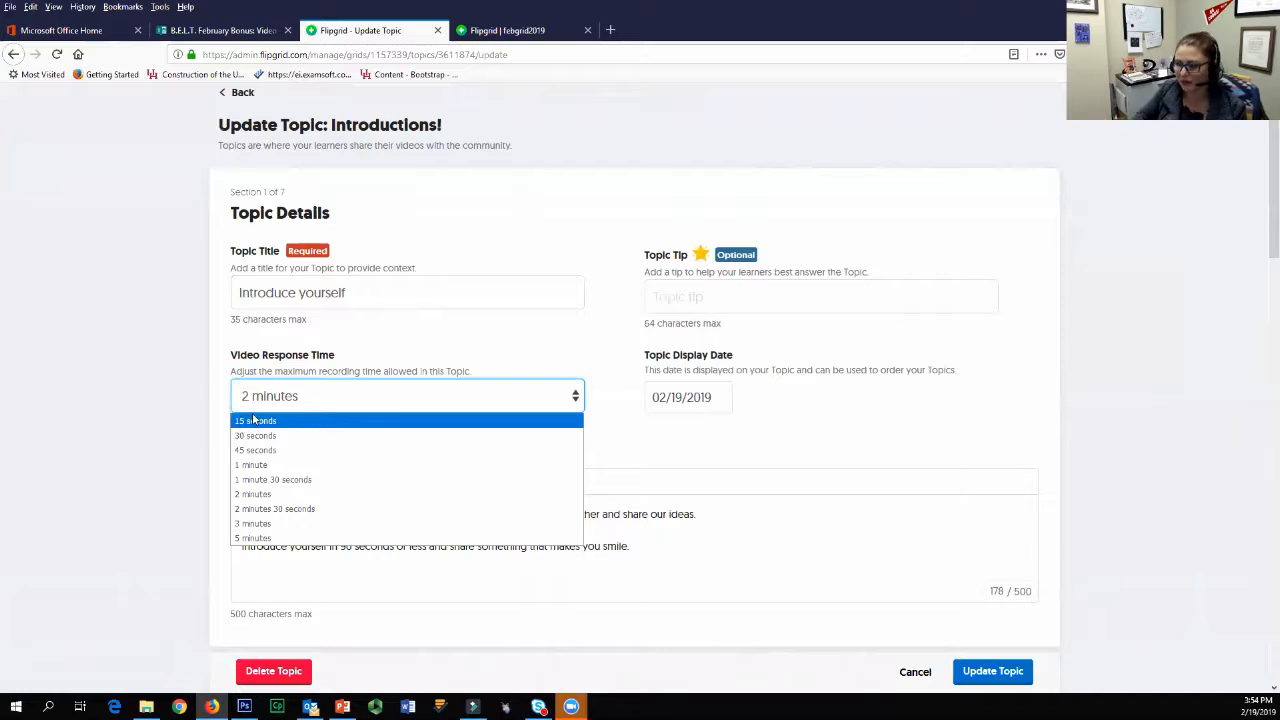
left_click(297, 593)
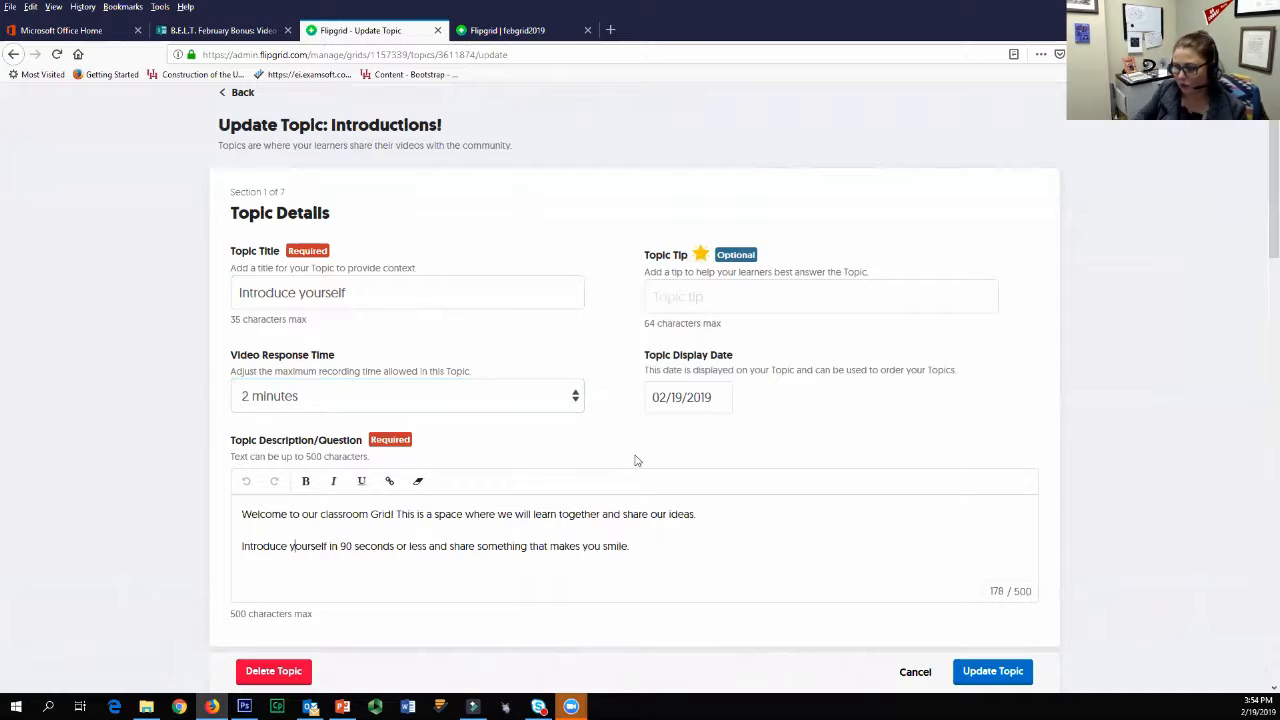
Step: Replace "90 seconds" with "2 minutes" in the second sentence block of the topic description
scroll(666, 574, "down", 1)
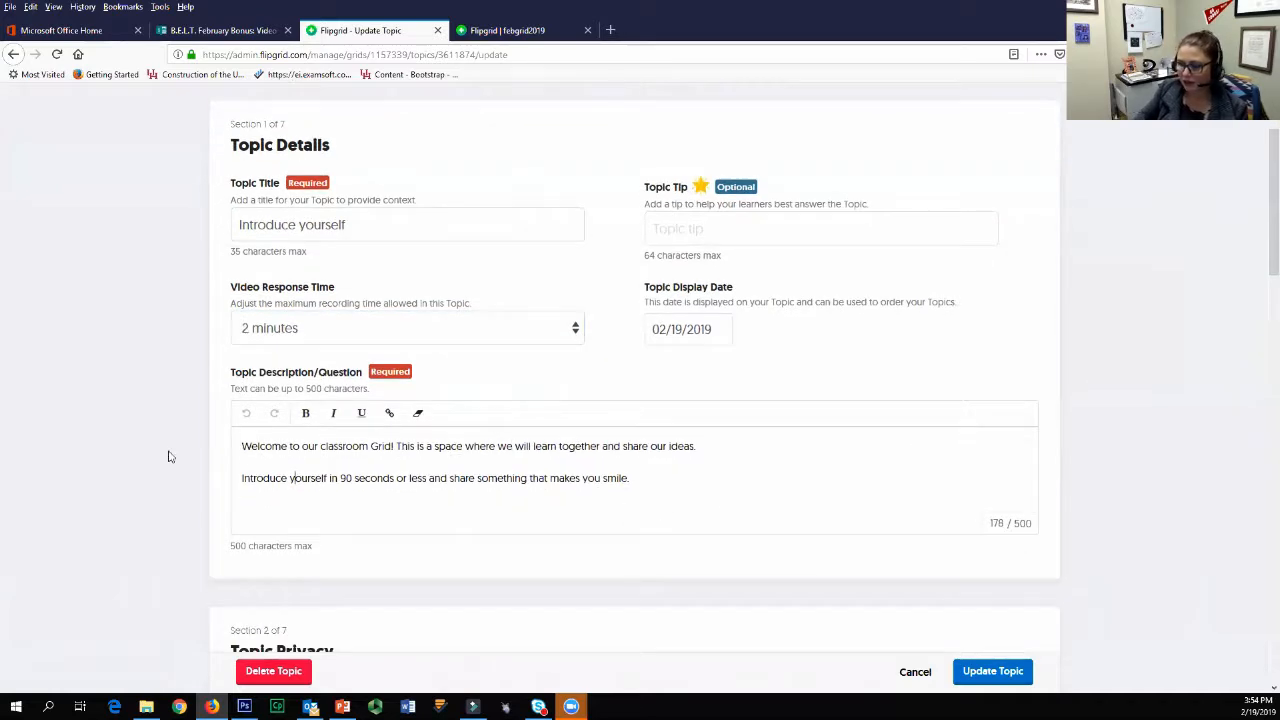
scroll(380, 414, "down", 3)
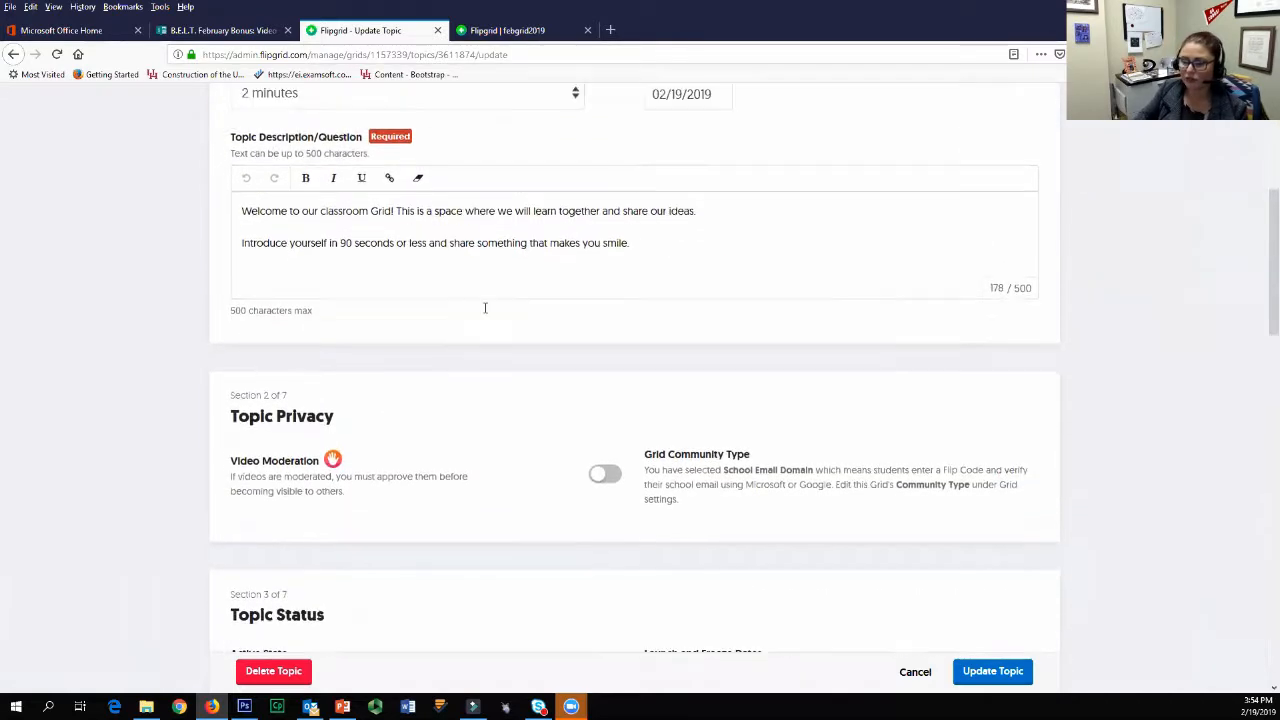
scroll(485, 308, "up", 1)
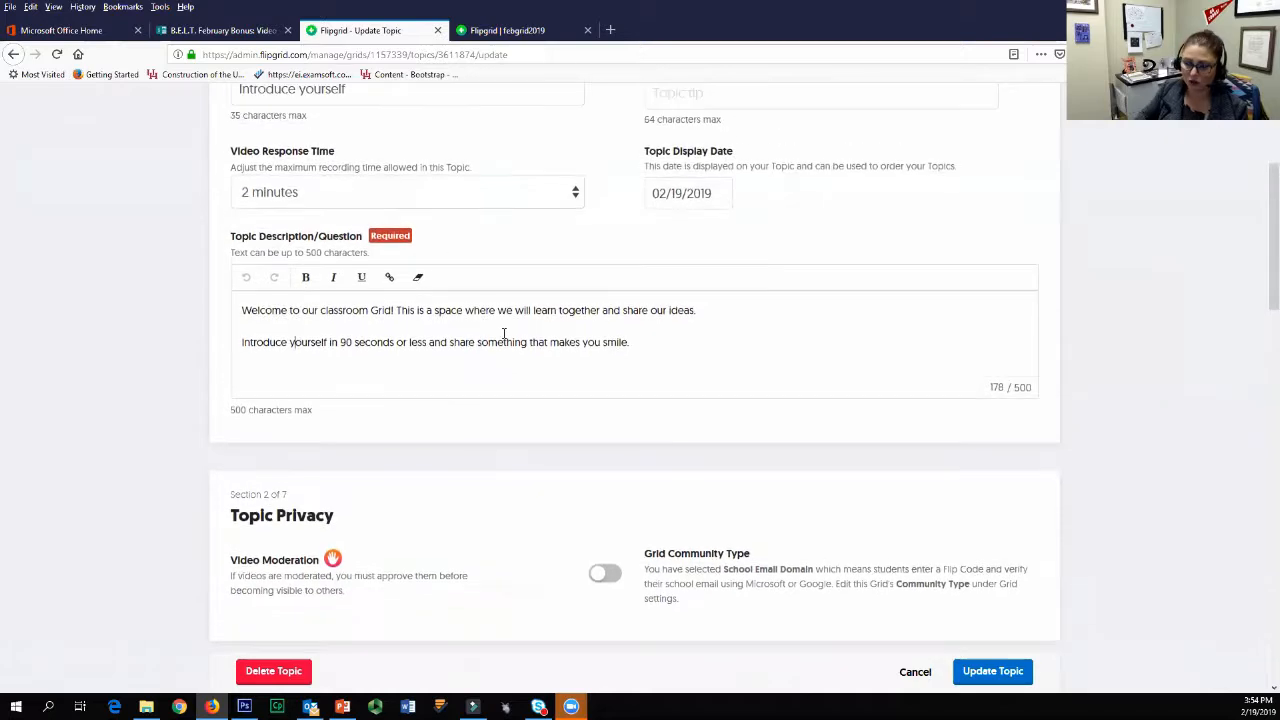
triple_click(658, 357)
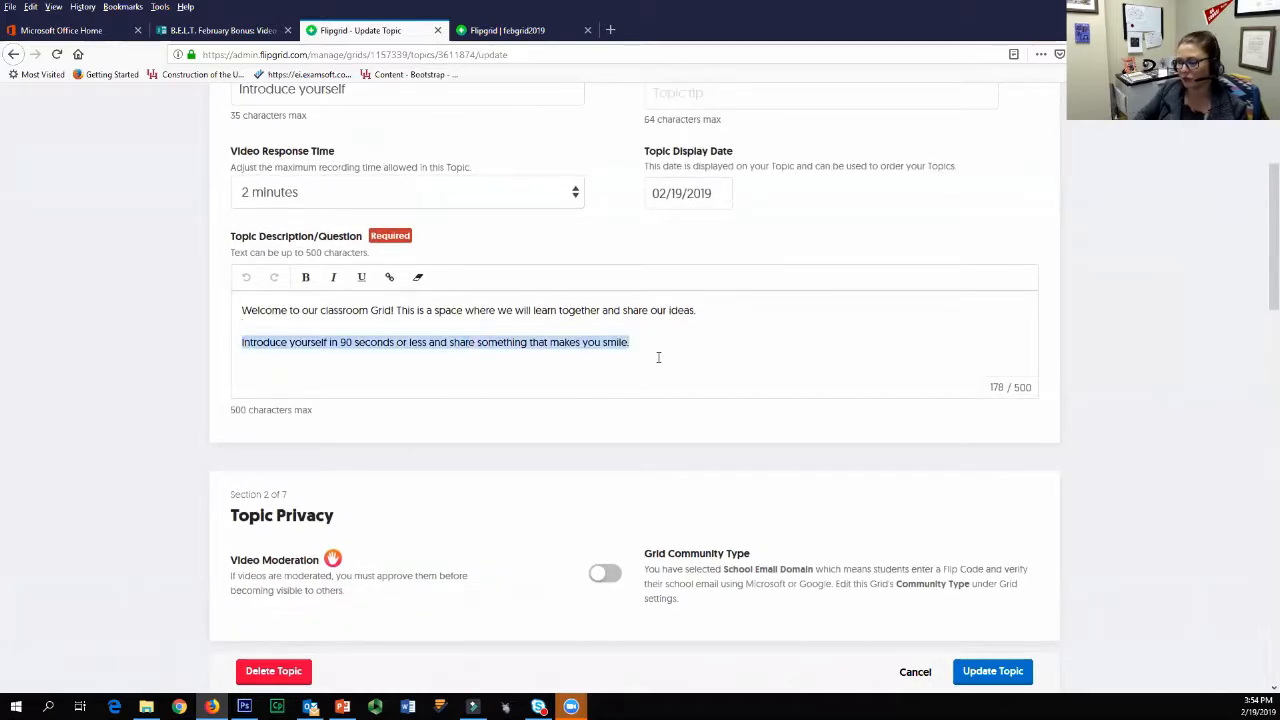
left_click(934, 423)
triple_click(517, 357)
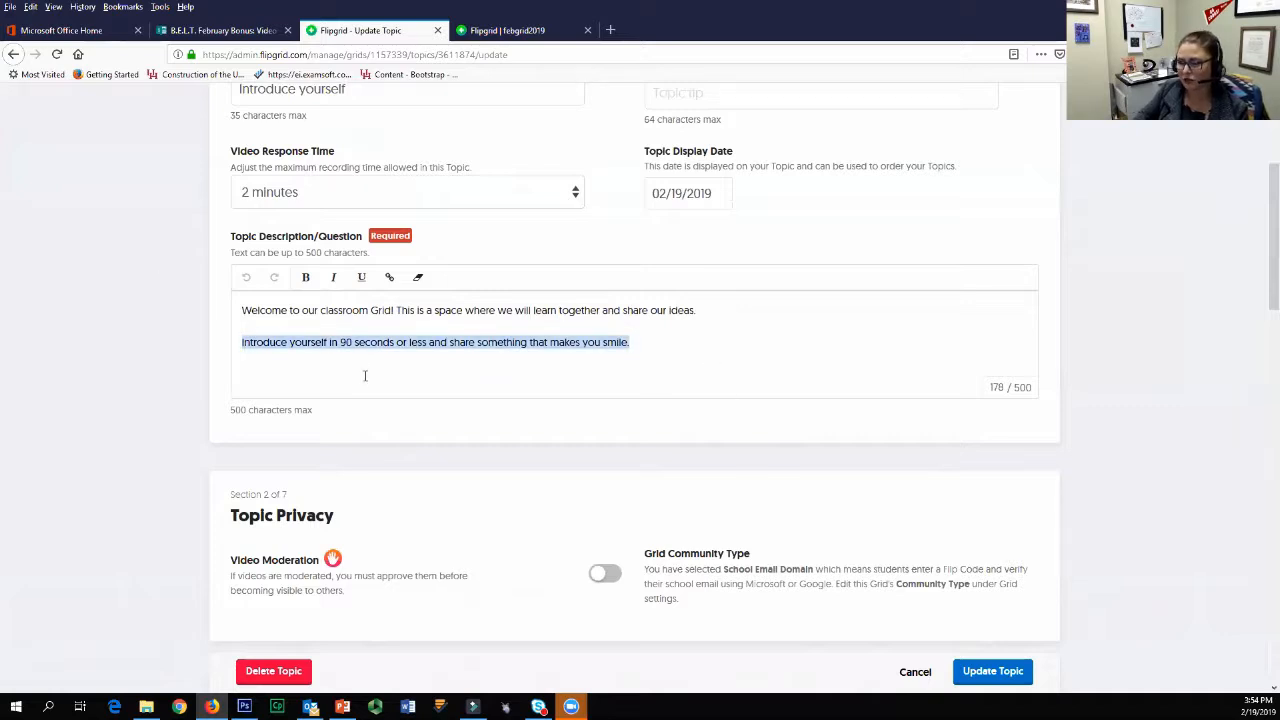
left_click_drag(340, 342, 397, 342)
type("2 minutes")
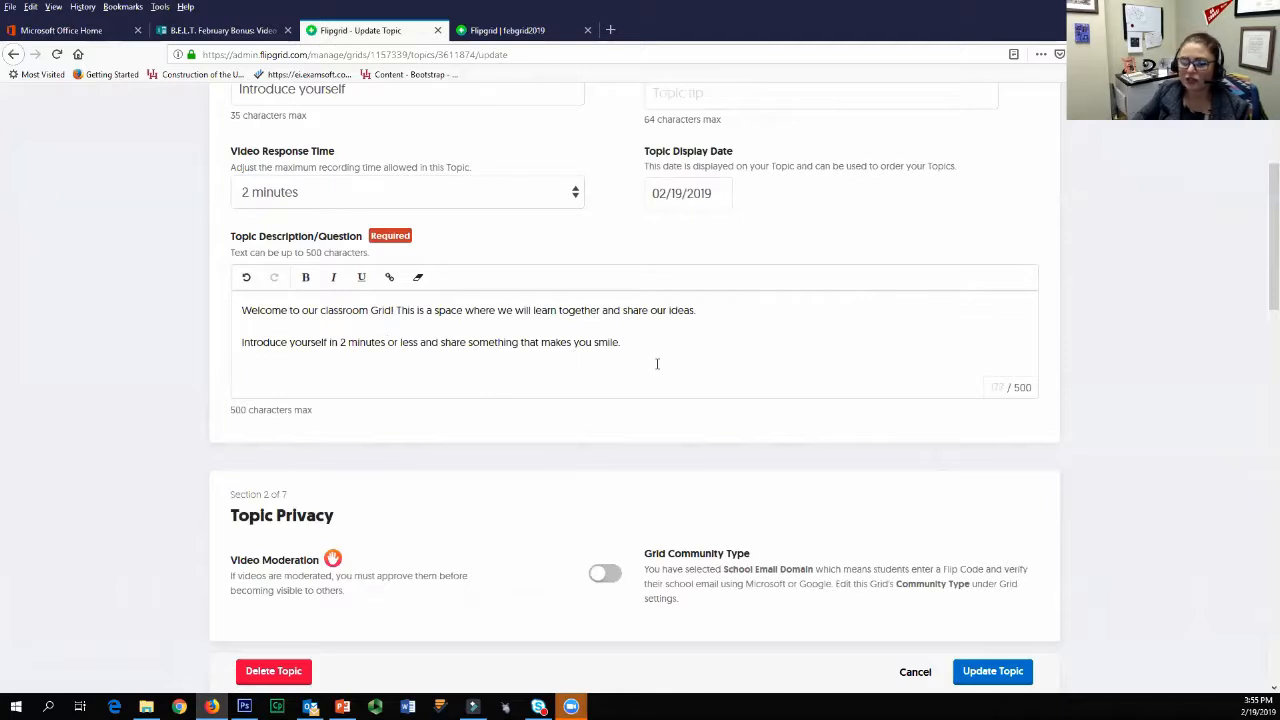
left_click(756, 356)
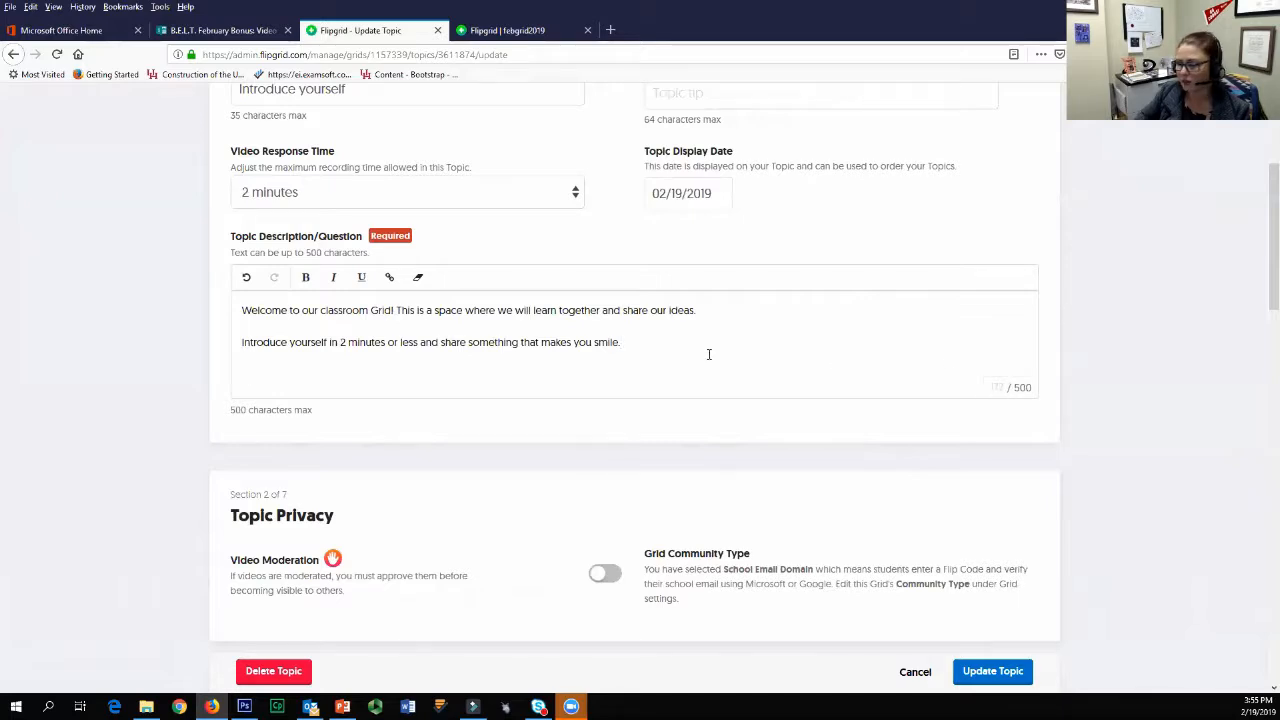
Step: Try bold, italic and underline on the end of the description's second sentence, from "ess and share", and look at the link insertion options
scroll(494, 357, "down", 5)
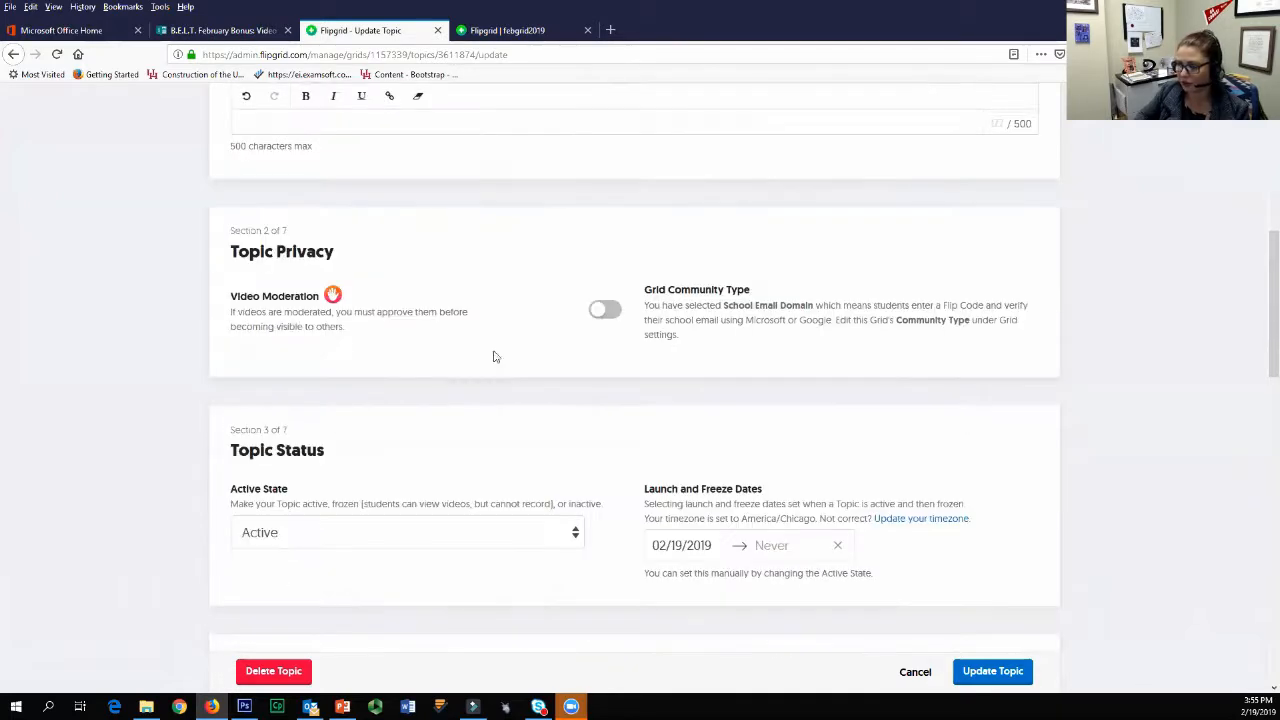
scroll(483, 263, "up", 1)
scroll(481, 264, "up", 3)
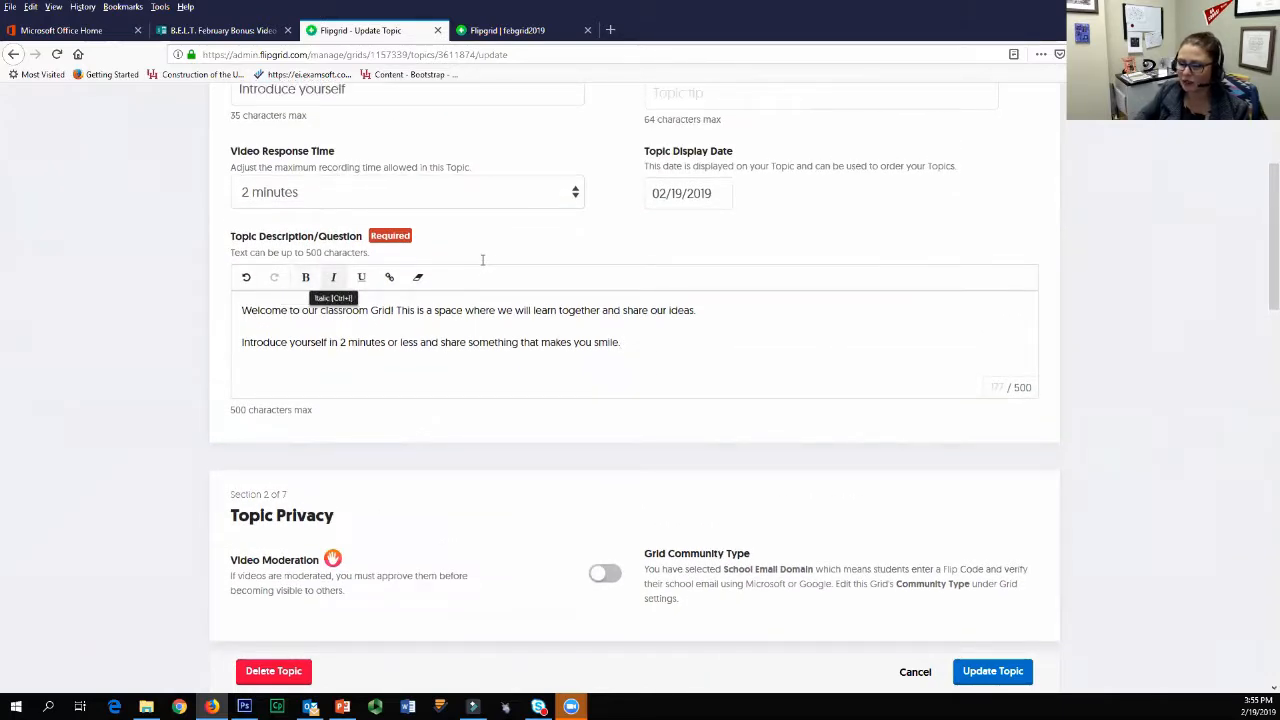
left_click_drag(648, 354, 402, 345)
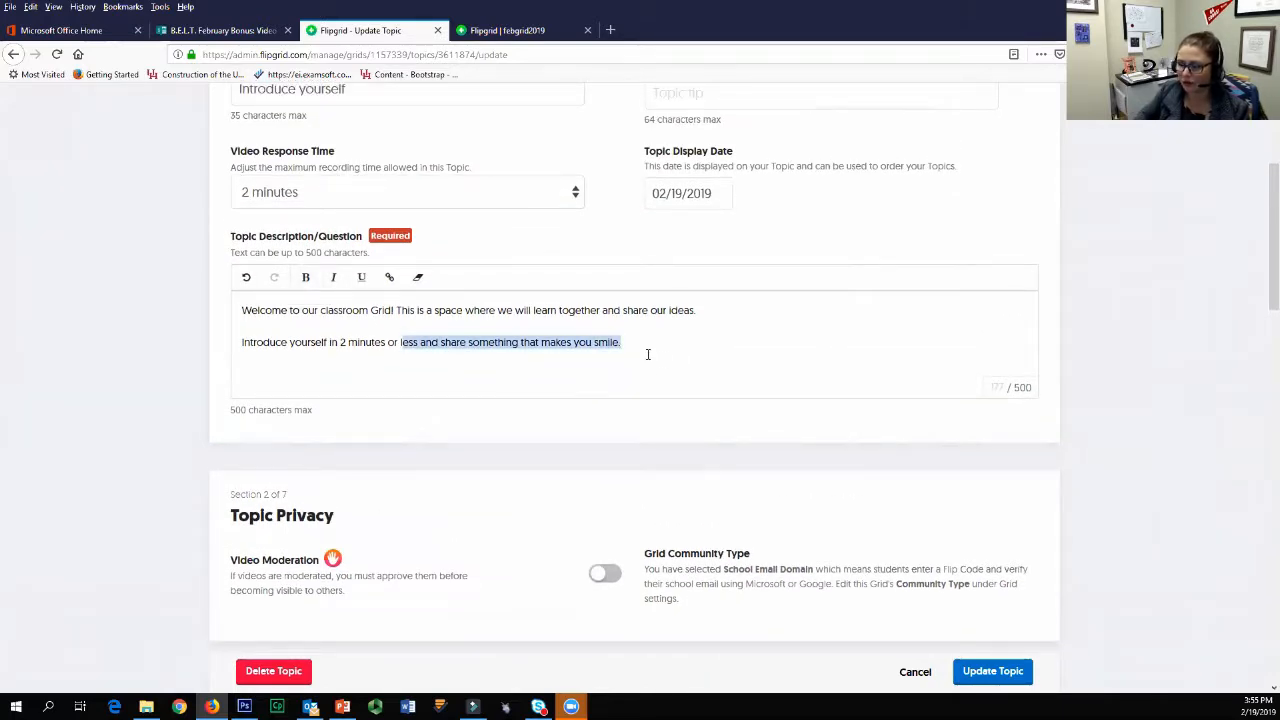
key("ctrl+i")
key("ctrl+u")
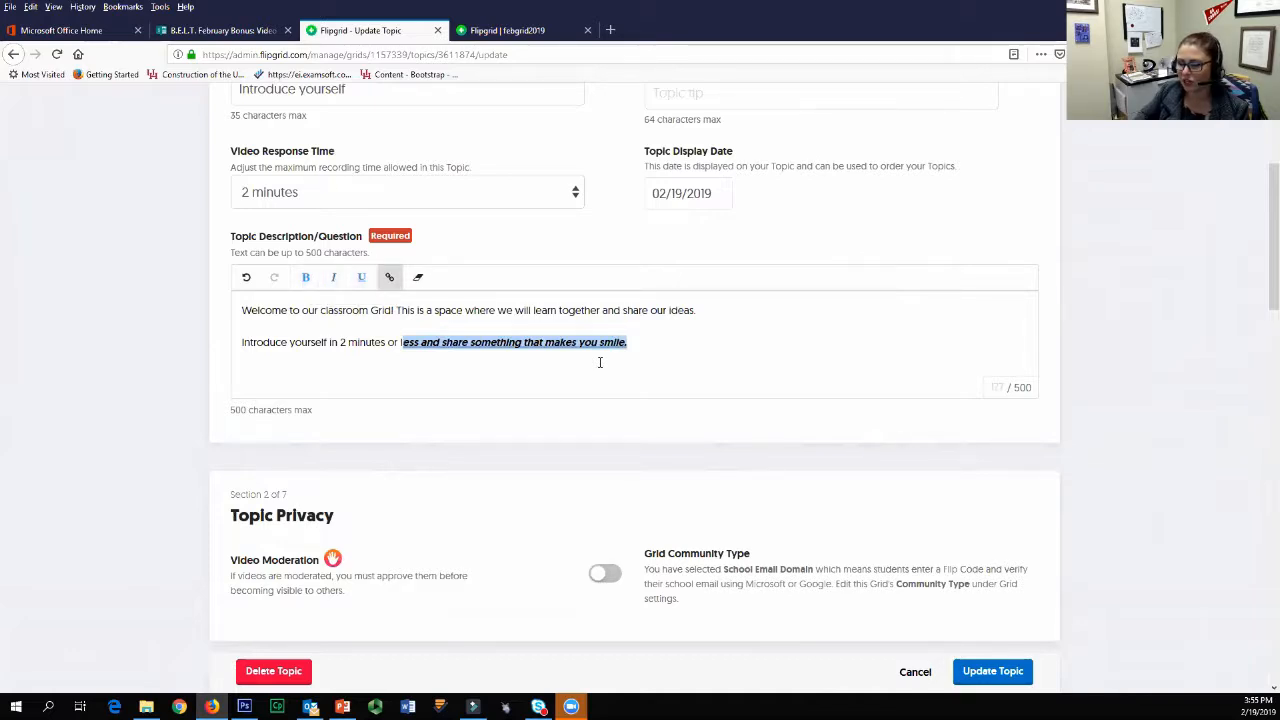
key("ctrl+k")
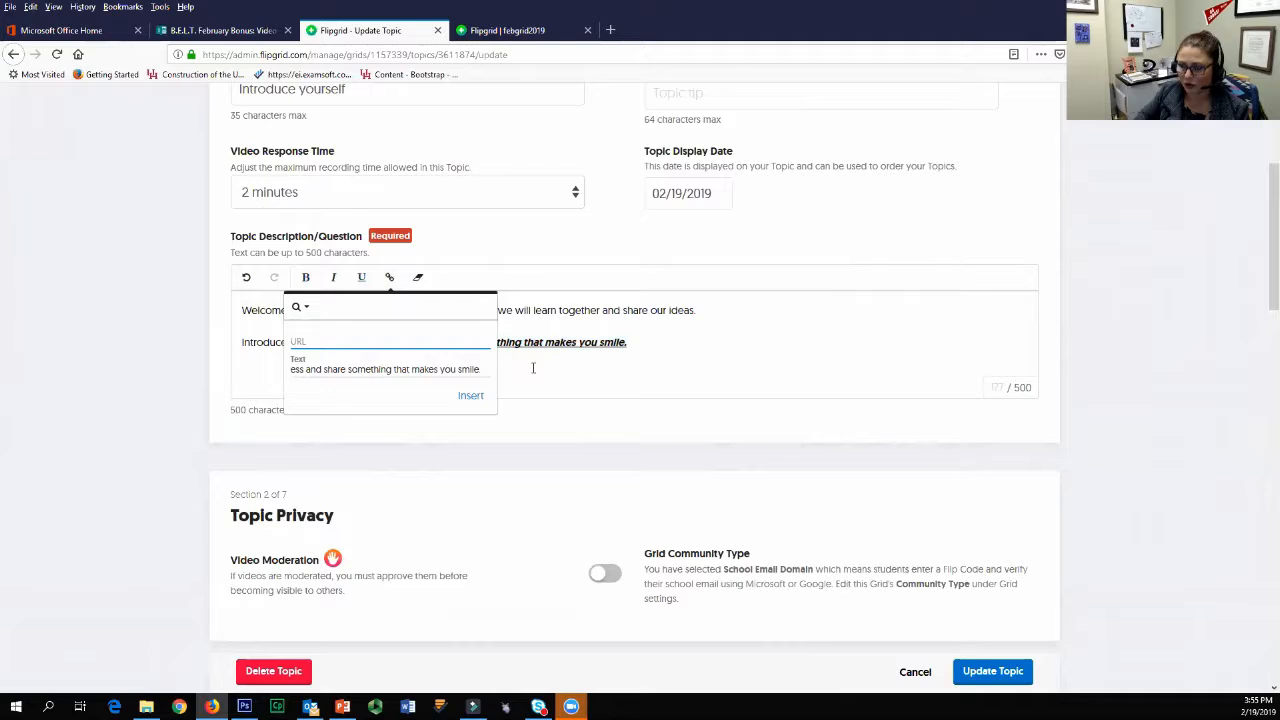
left_click(668, 365)
Step: Remove the bold, italic and underline formatting from the end of the description's second sentence
left_click_drag(628, 344, 475, 353)
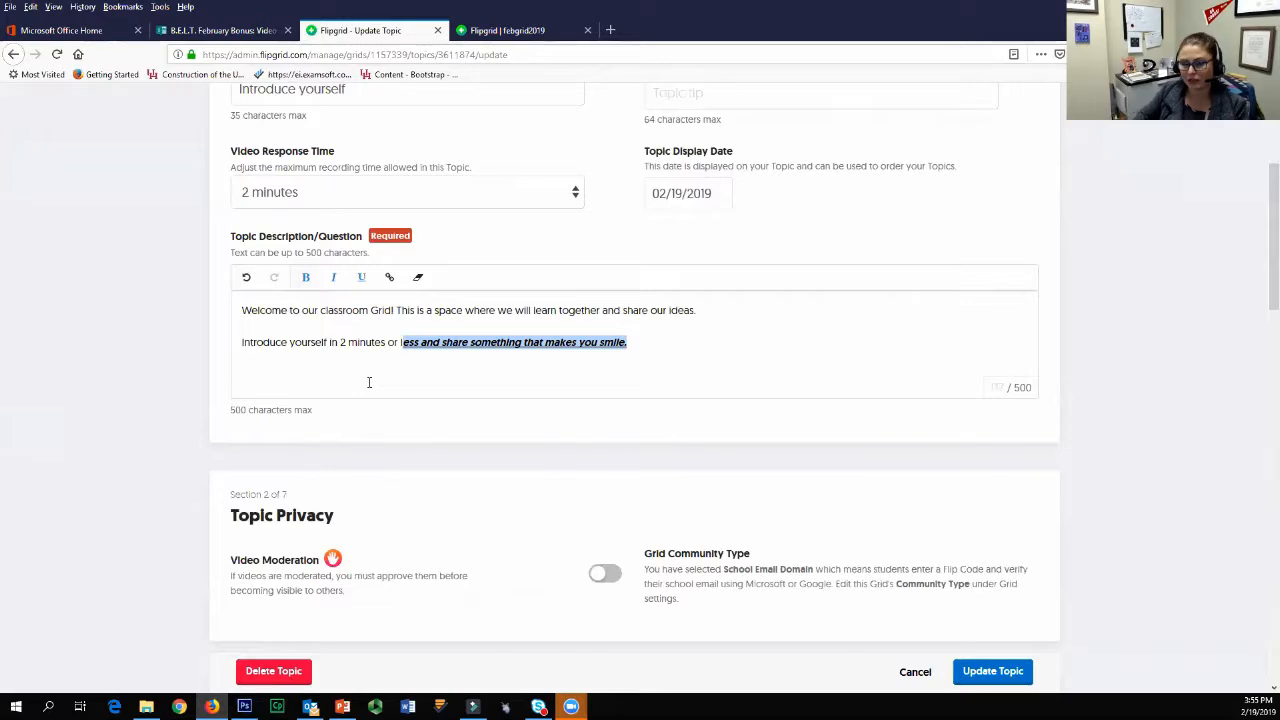
left_click(333, 277)
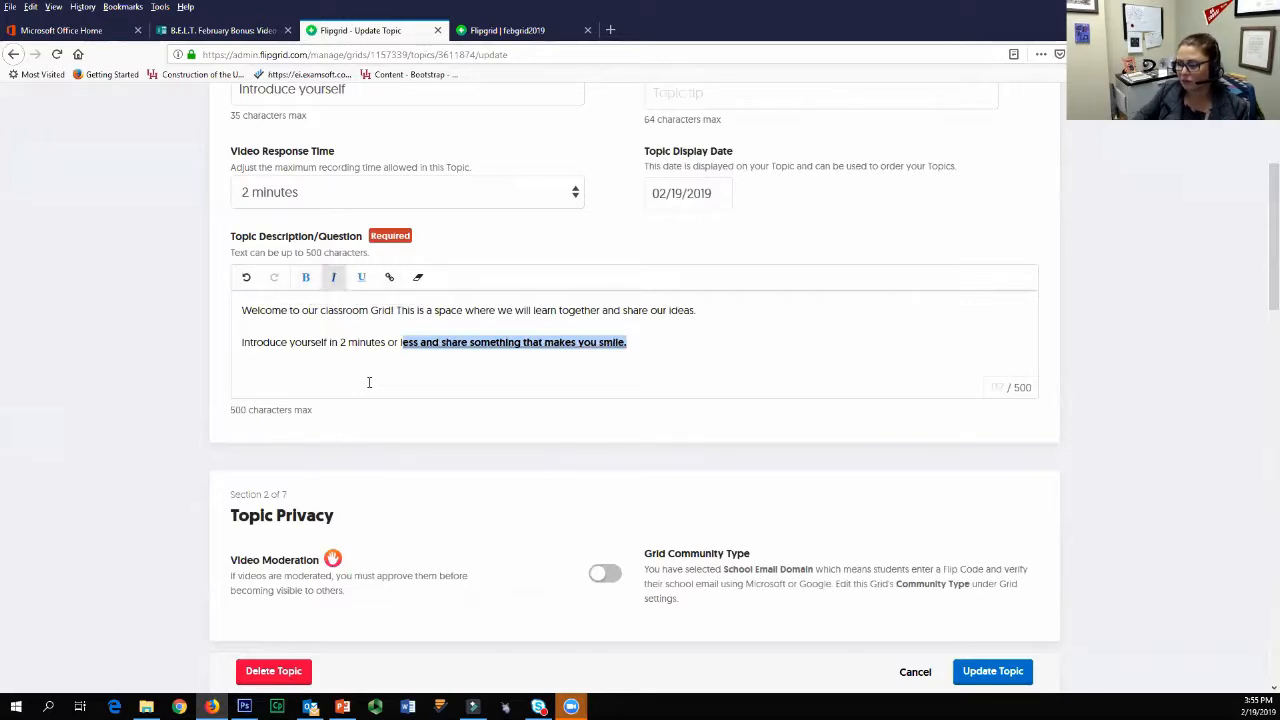
left_click(305, 277)
left_click(628, 355)
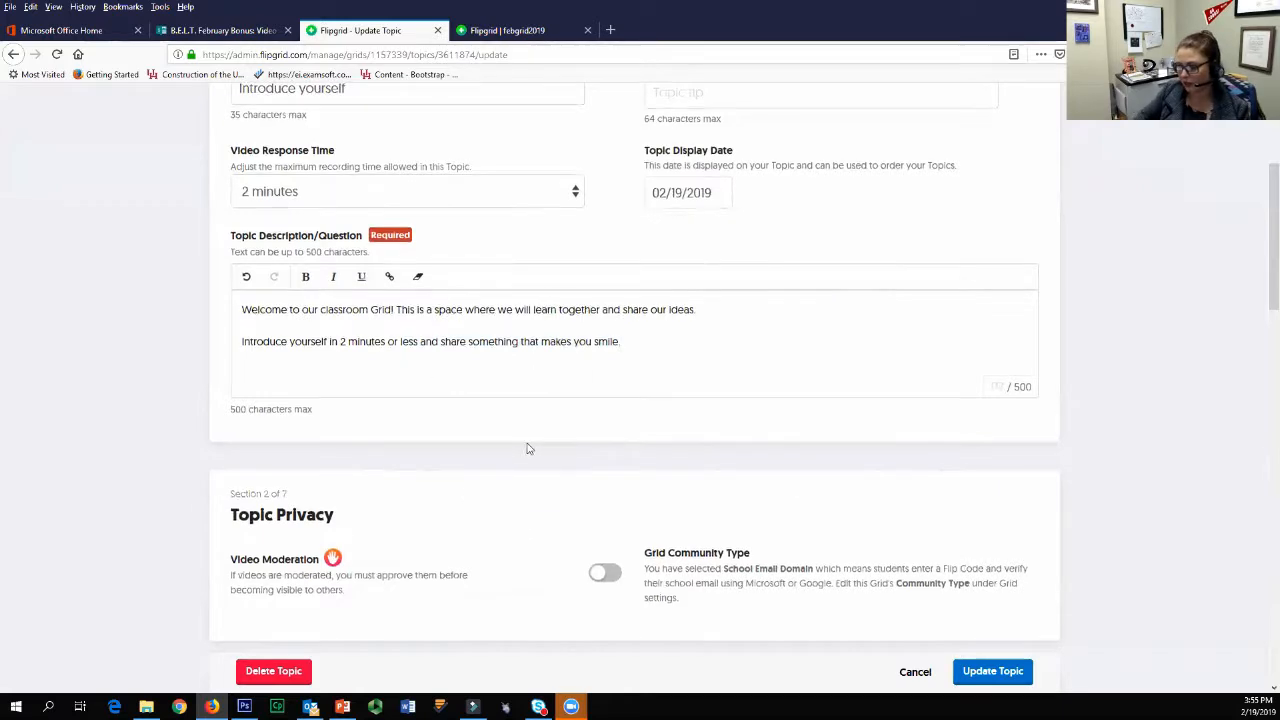
Step: Try turning on Video Moderation in the topic's privacy settings and switch it off again
scroll(526, 449, "down", 4)
scroll(666, 486, "down", 1)
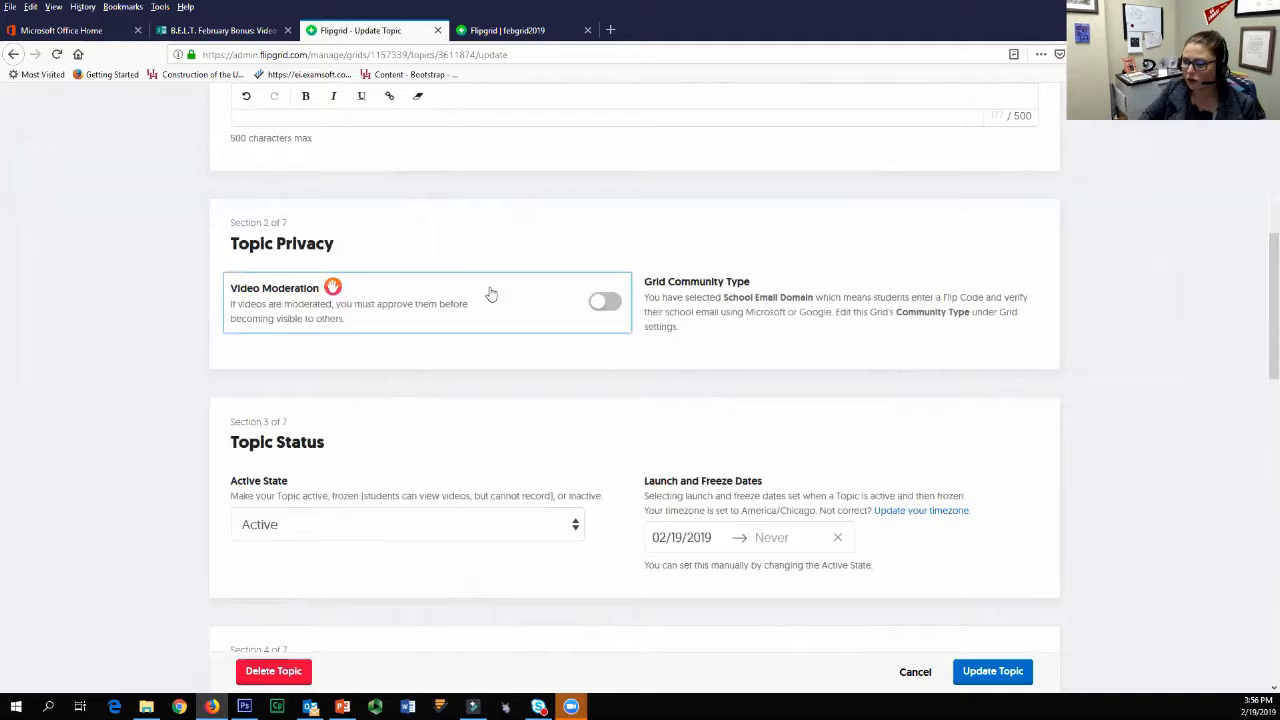
left_click(491, 293)
left_click(491, 293)
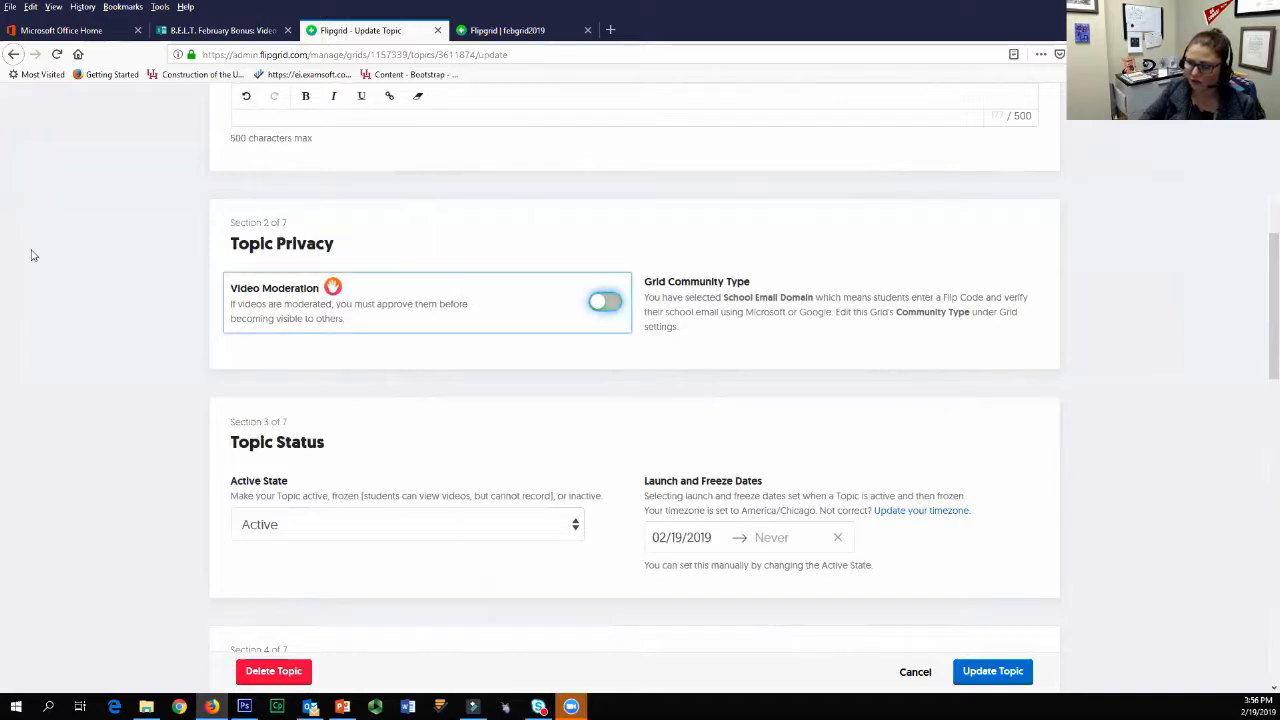
left_click(604, 301)
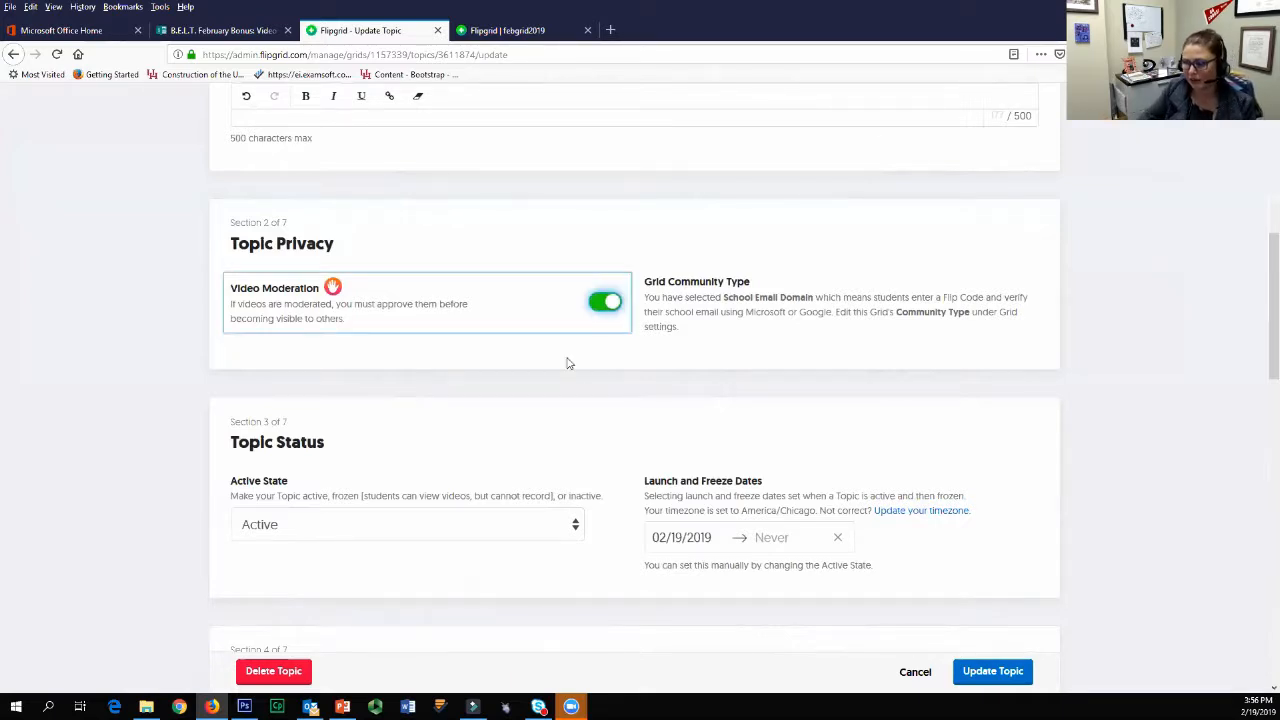
left_click(605, 302)
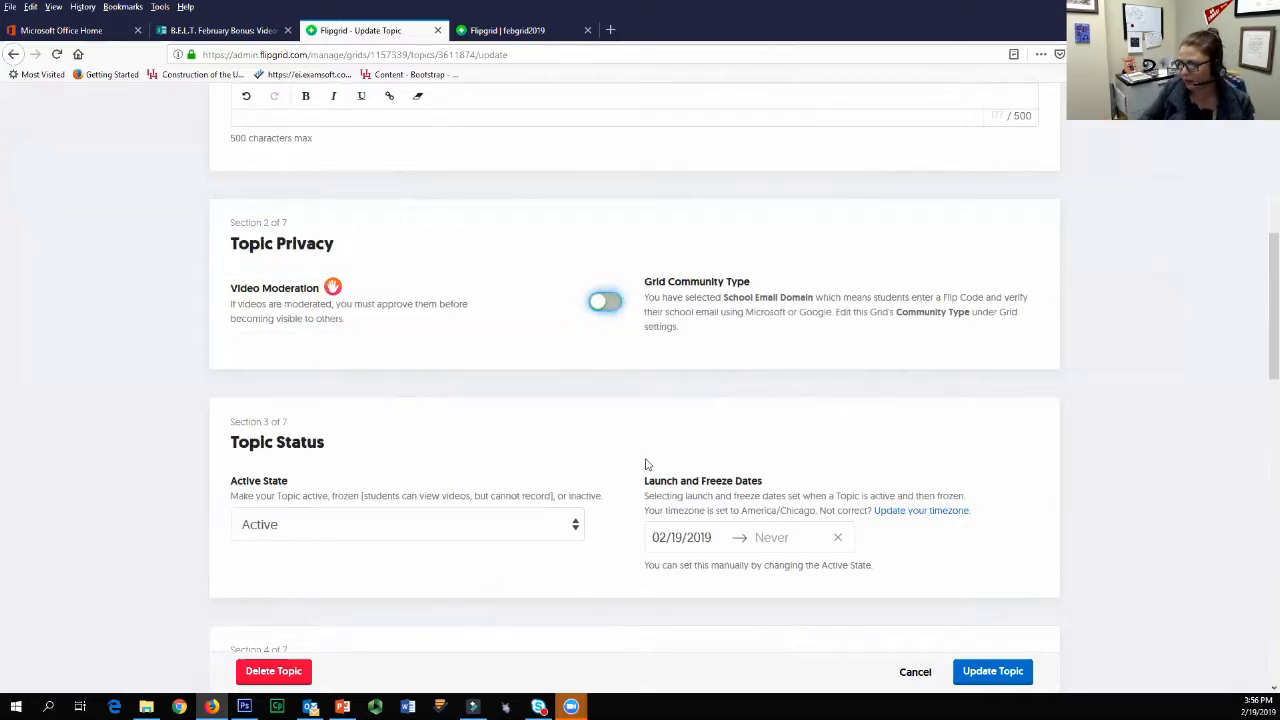
Step: Try the Frozen active state for the topic and schedule its freeze date for 03/19/2019
scroll(700, 400, "down", 1)
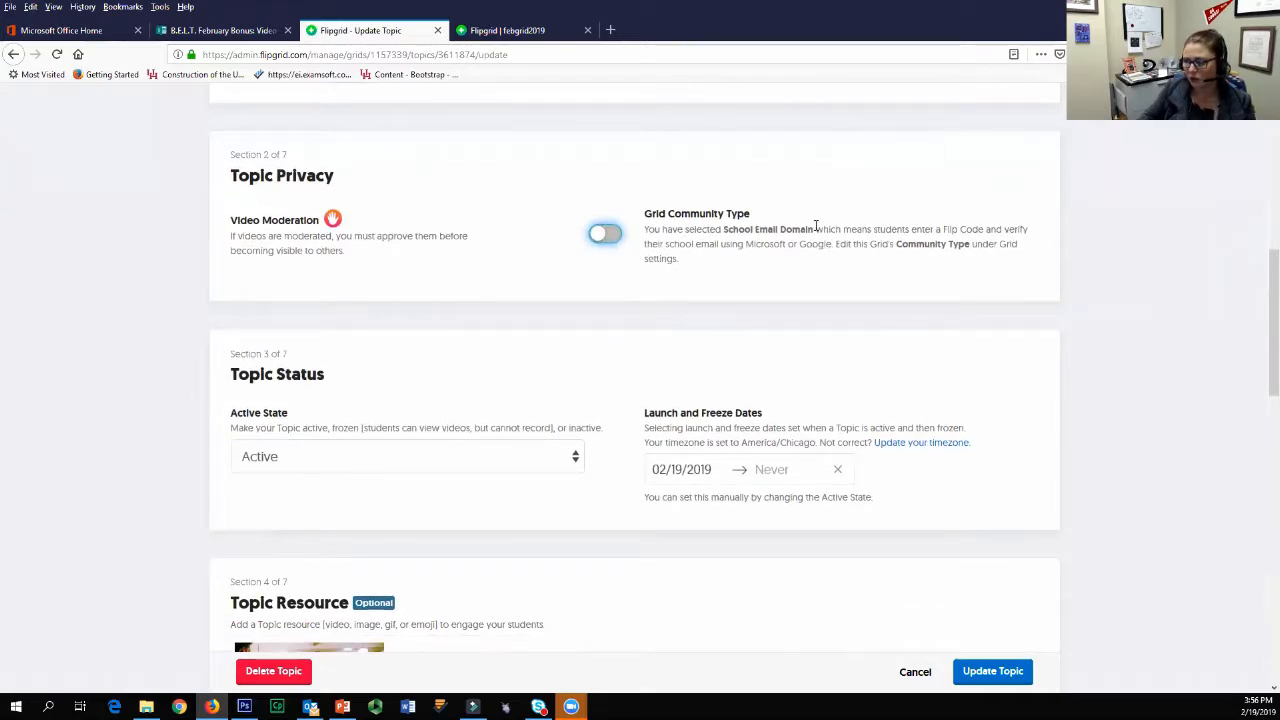
scroll(312, 558, "down", 2)
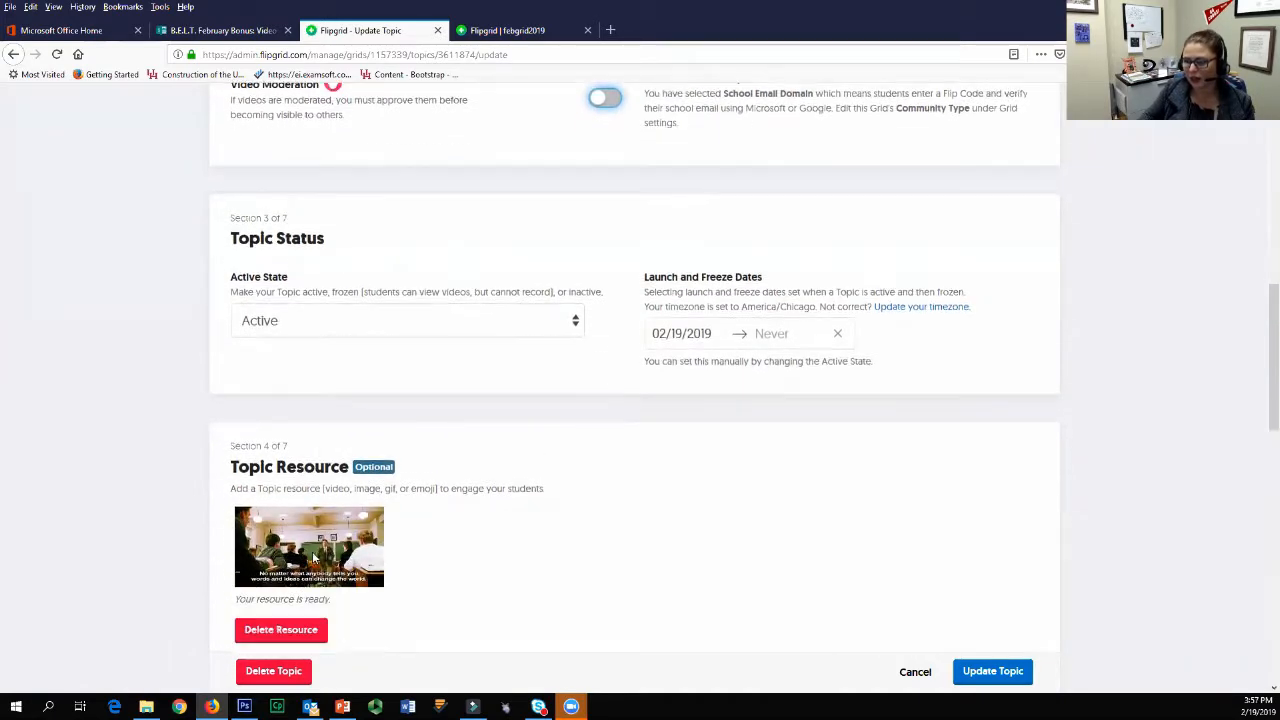
scroll(474, 394, "down", 1)
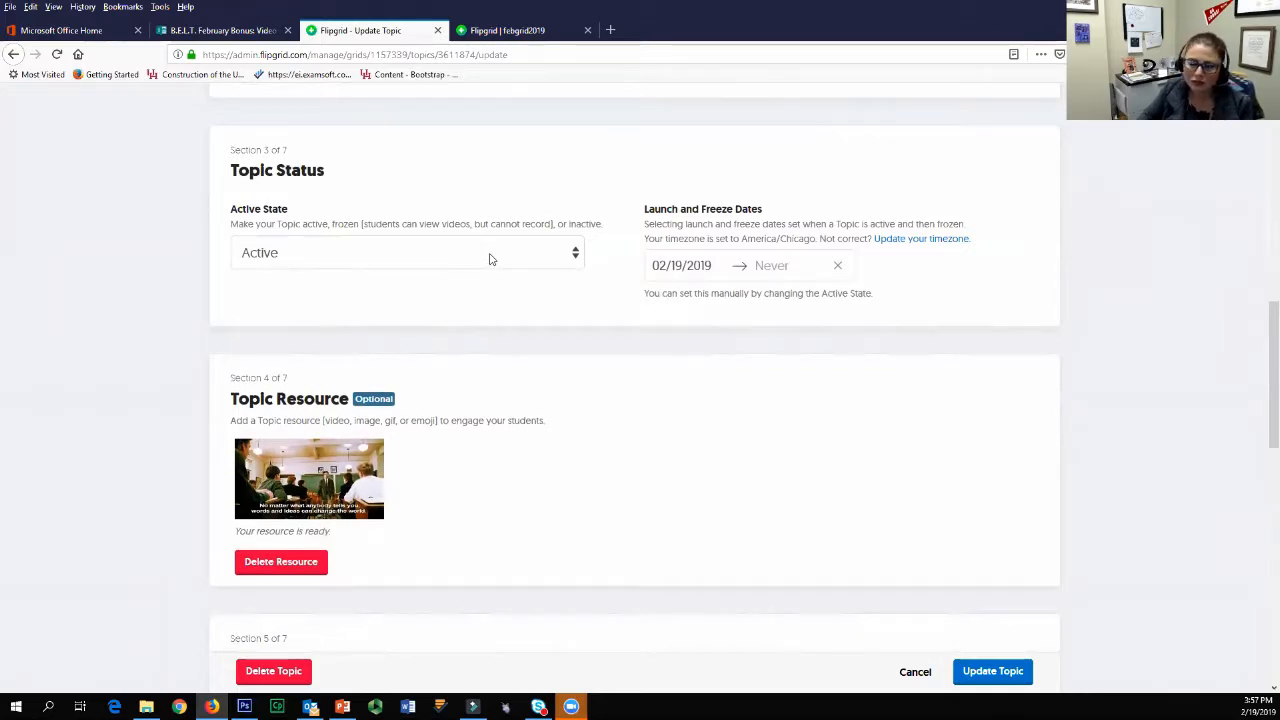
left_click(499, 268)
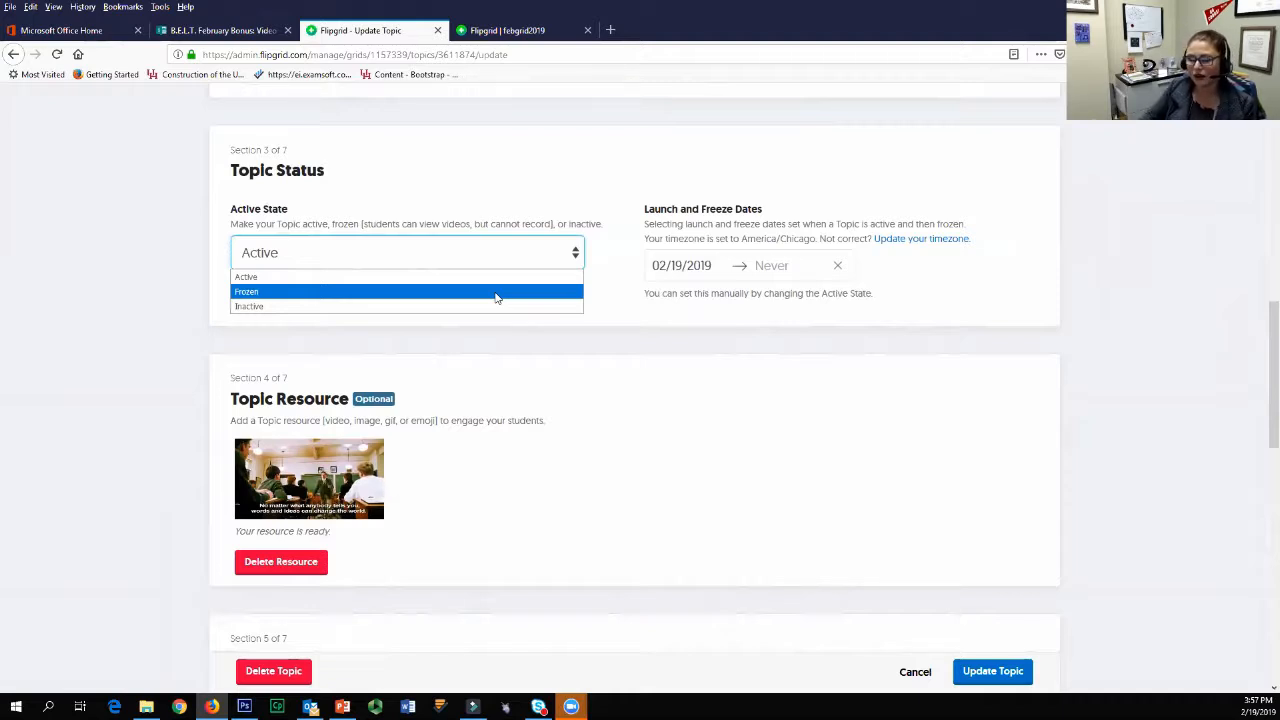
left_click(496, 292)
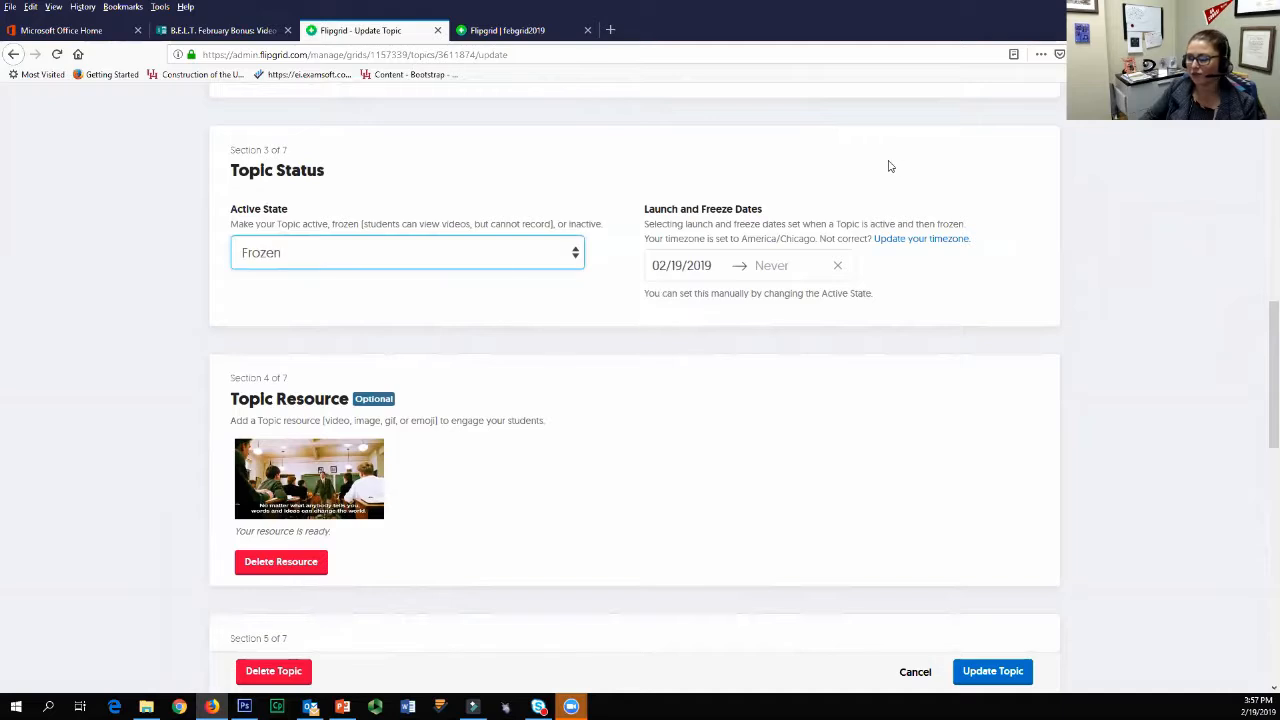
left_click(795, 266)
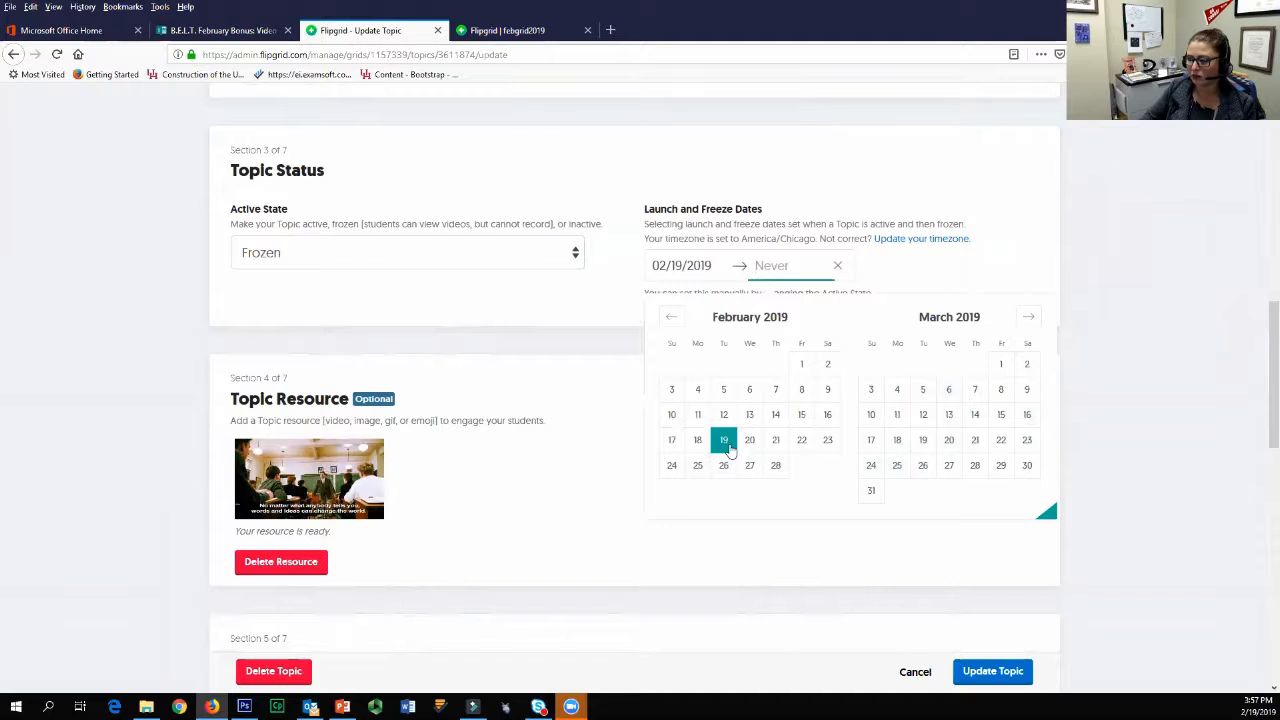
left_click(923, 441)
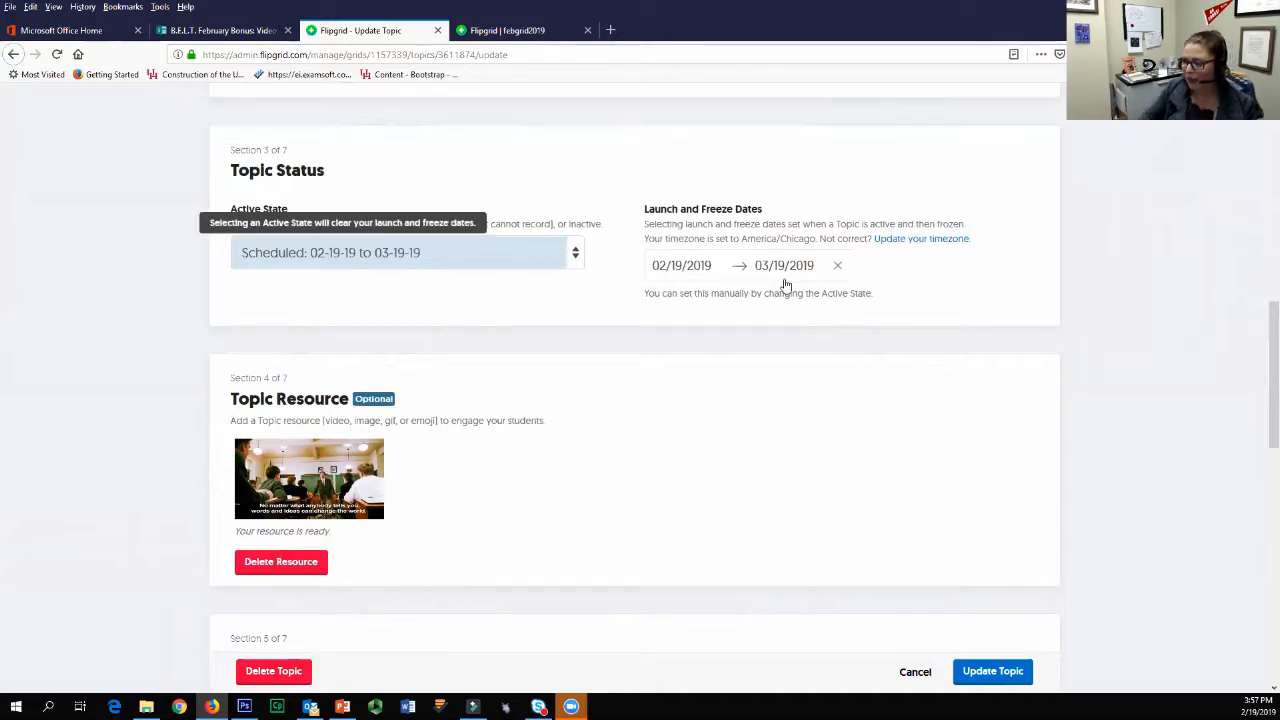
Step: Replace the scheduled topic status with Inactive and switch the active state back to Active
left_click(501, 241)
left_click(503, 320)
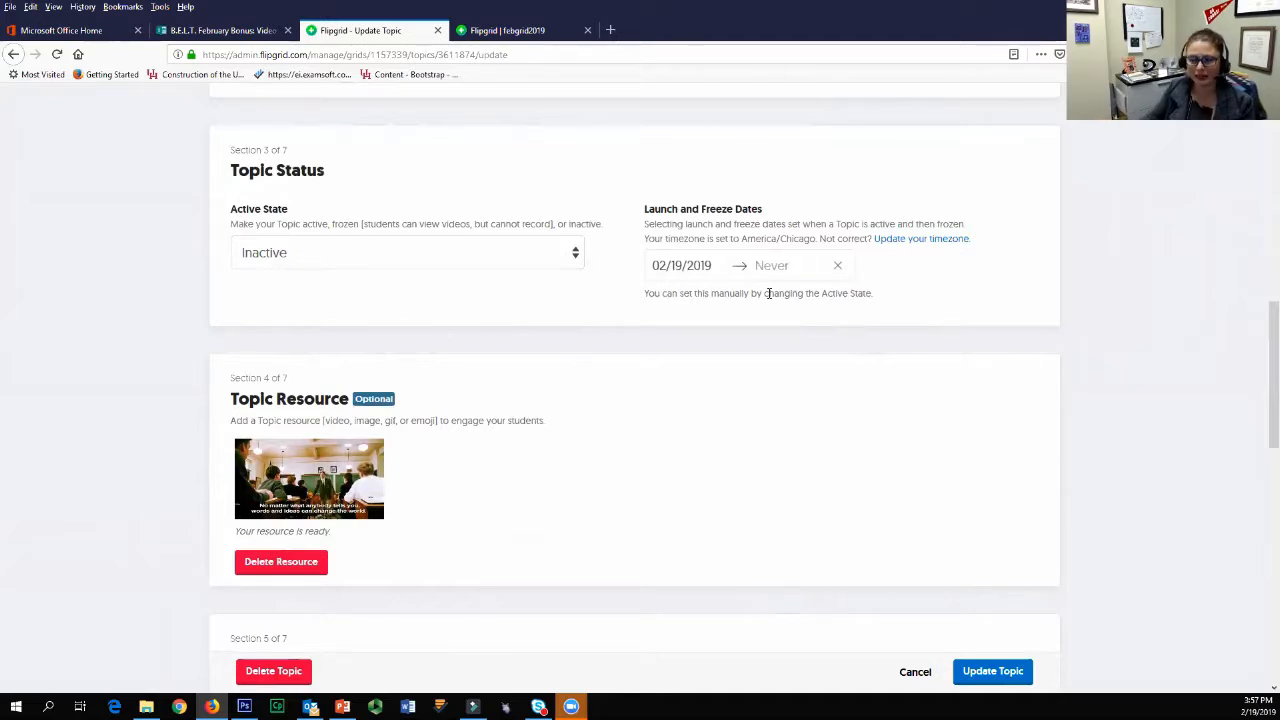
left_click(407, 253)
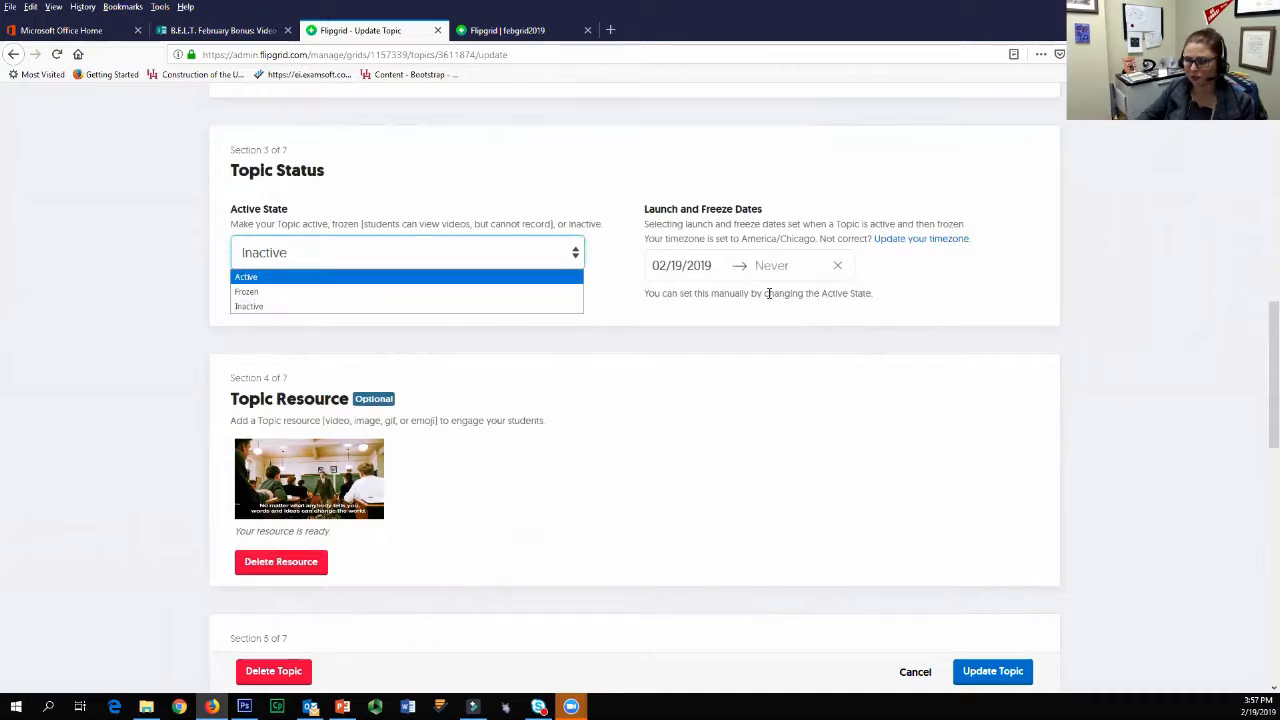
key("Return")
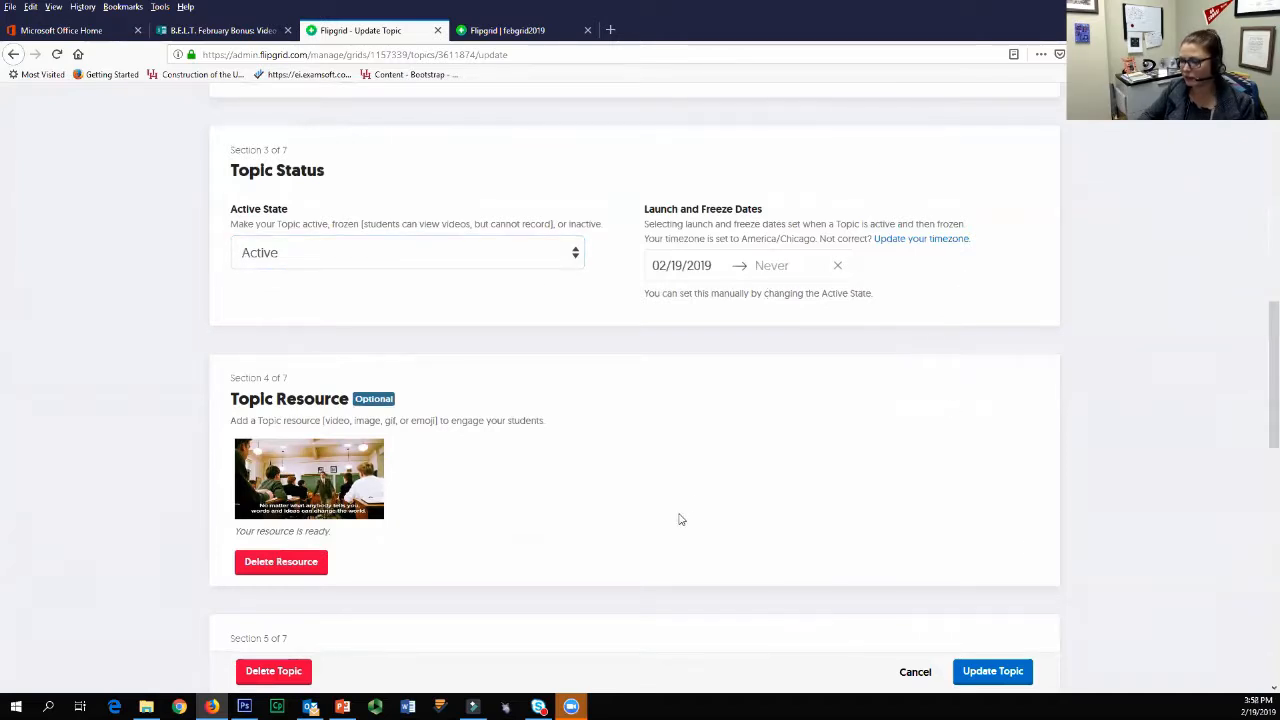
Step: Try a freeze date of 03/19/2019 again and clear it by resetting the active state to Active
left_click(774, 266)
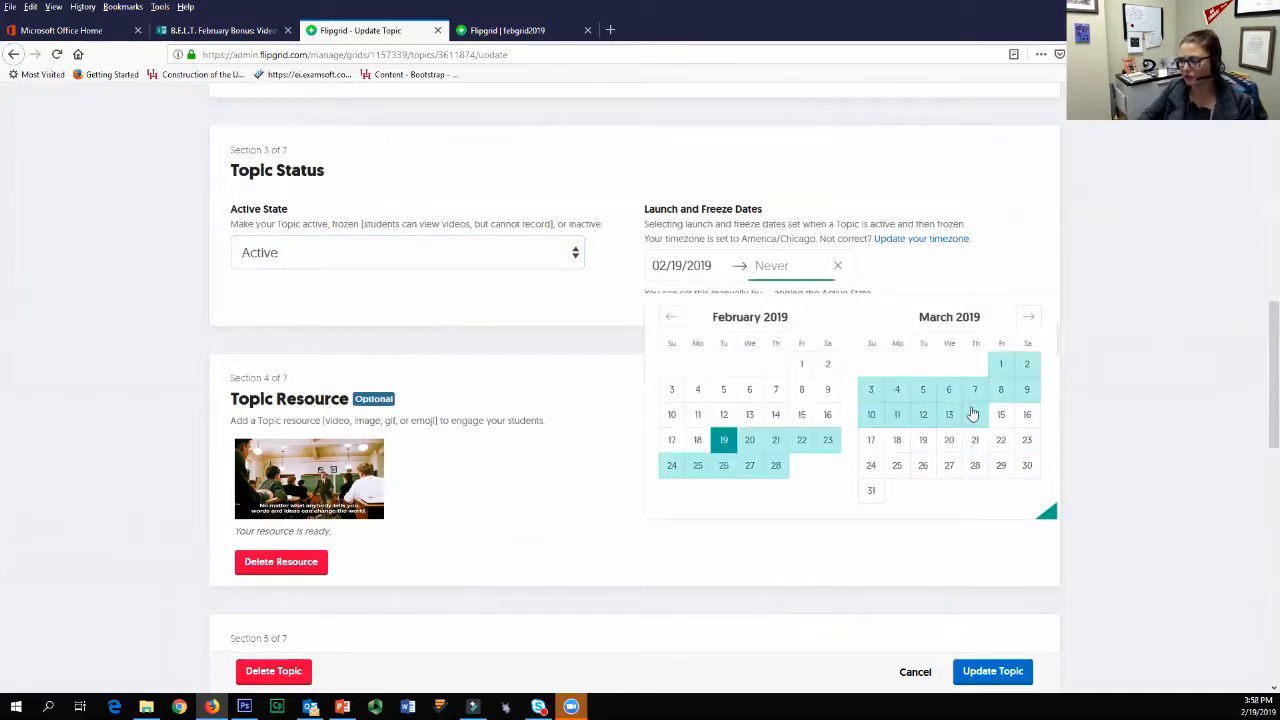
left_click(922, 442)
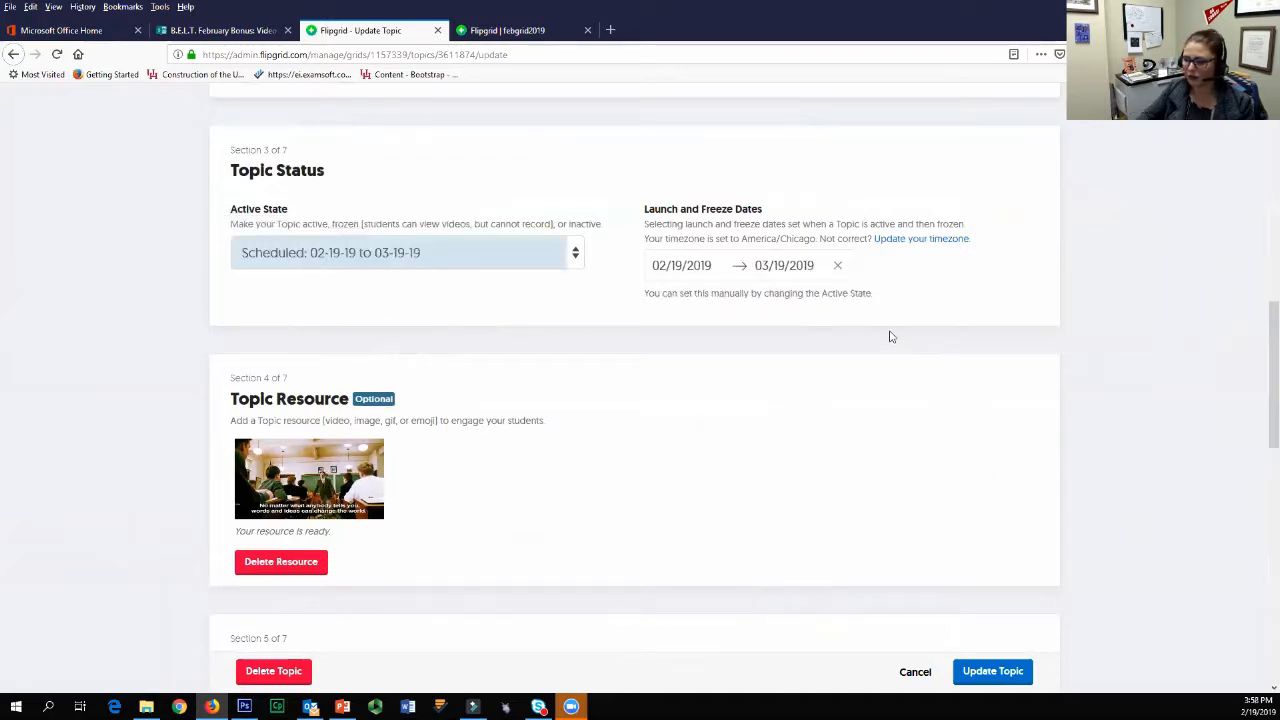
left_click(405, 253)
key("Down")
key("Return")
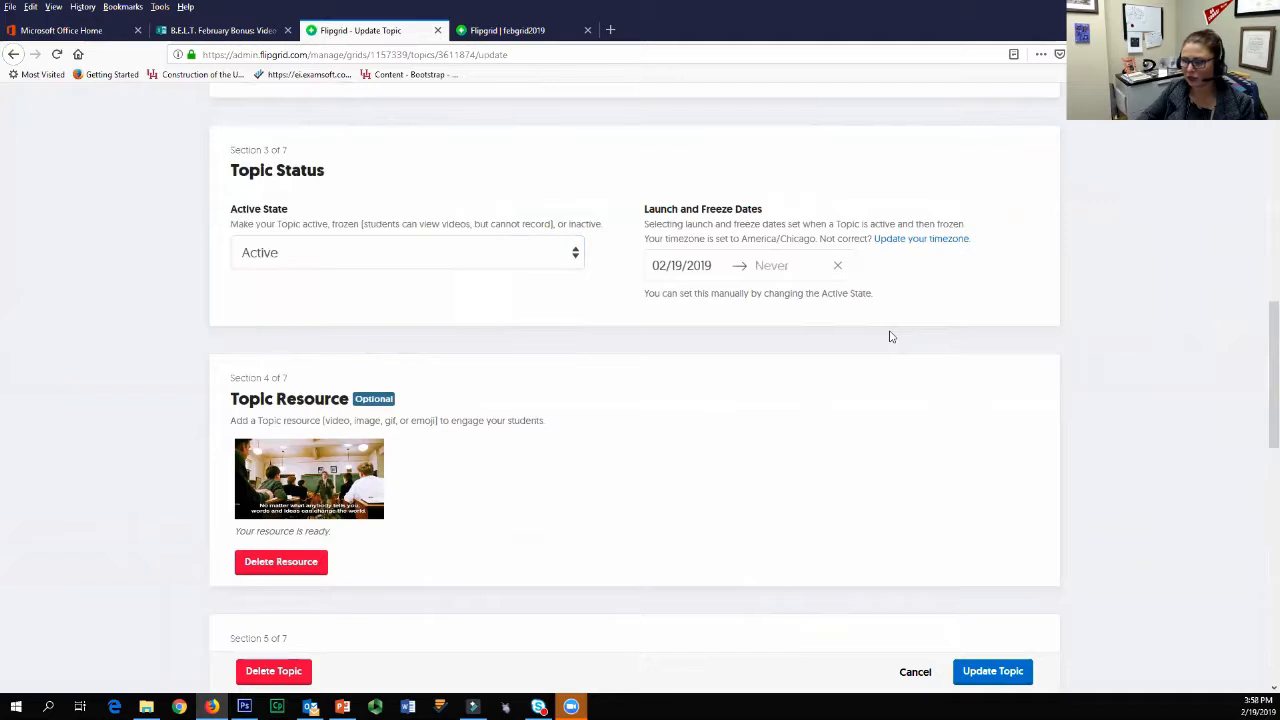
Step: Delete the existing classroom GIF from the topic resource section and confirm the deletion
scroll(608, 520, "down", 2)
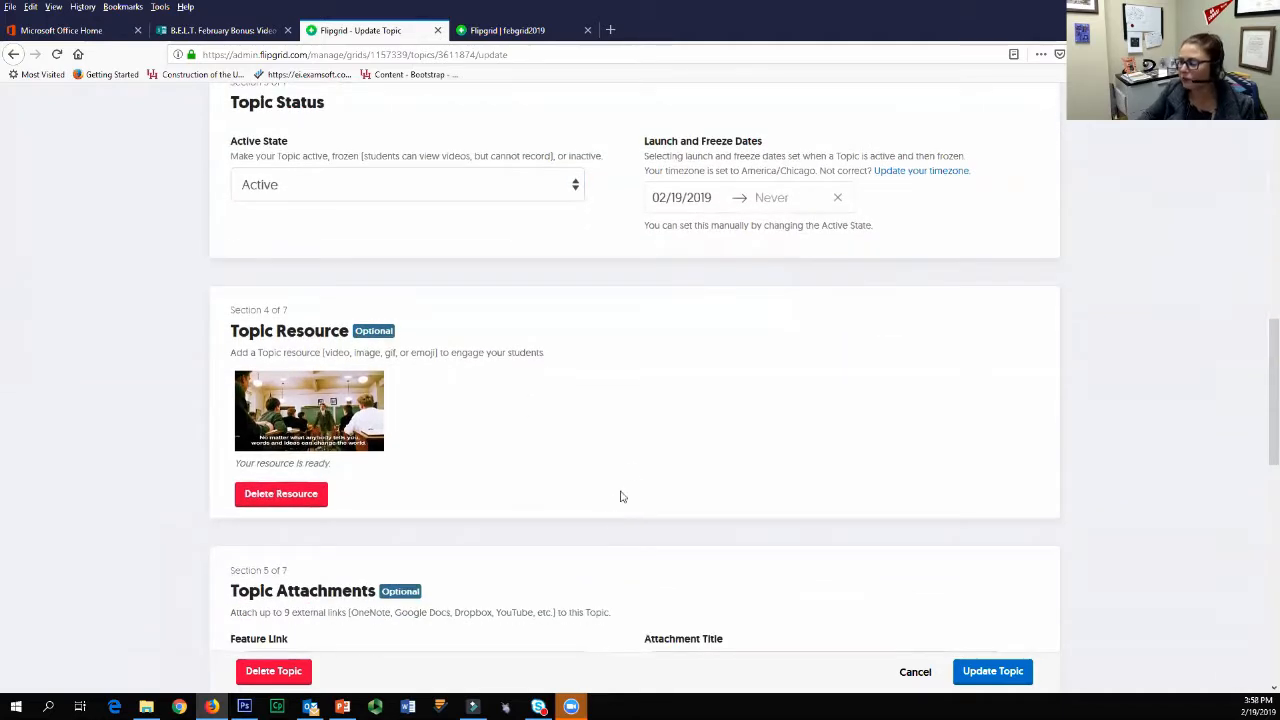
scroll(632, 471, "down", 3)
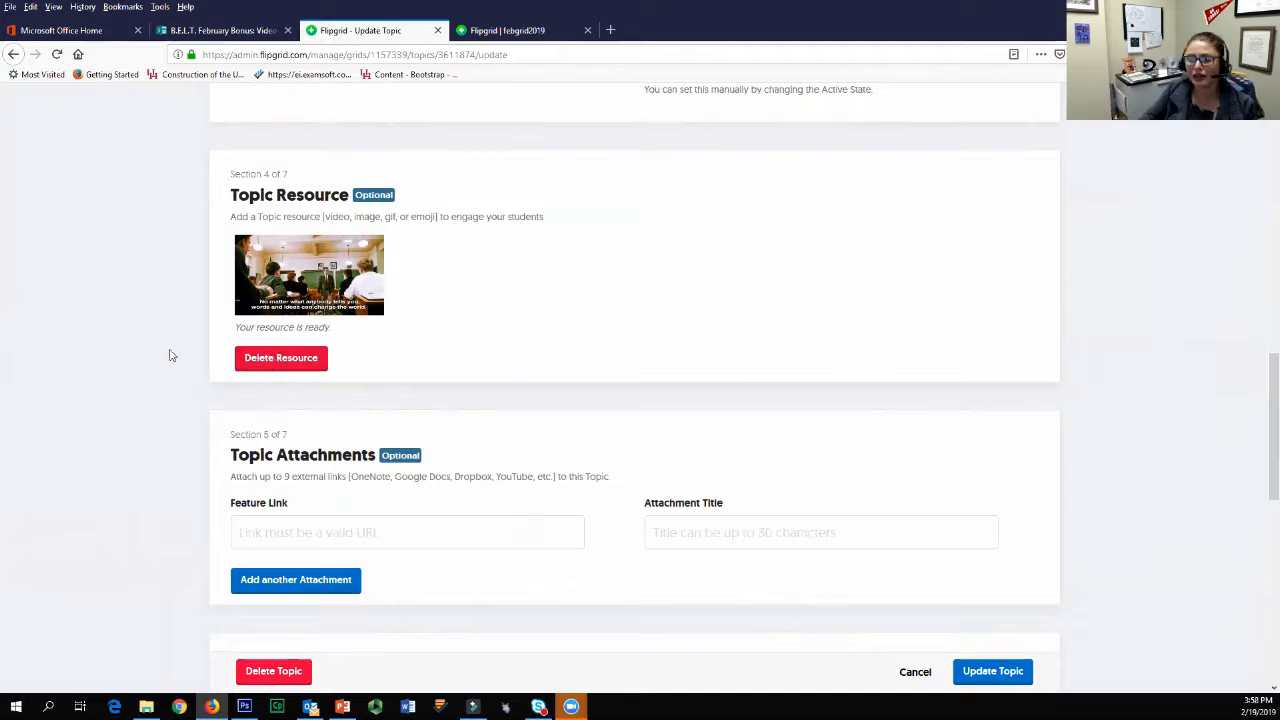
left_click(287, 360)
key("Return")
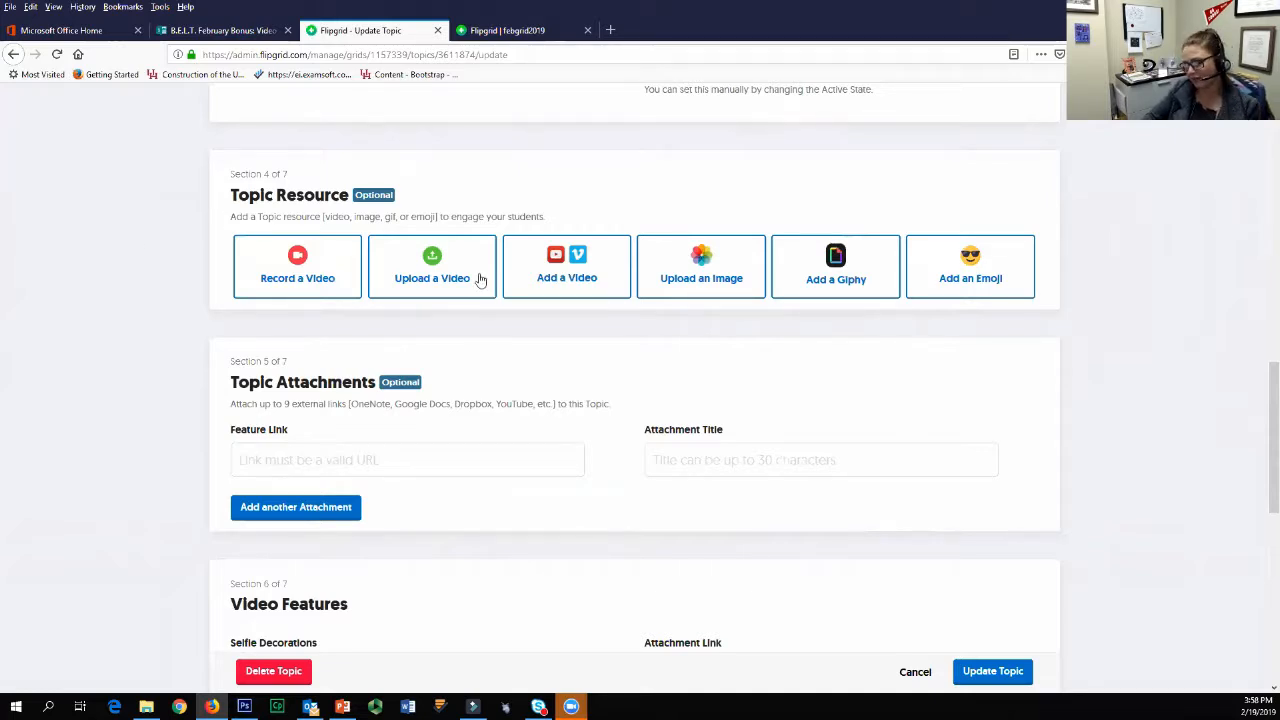
Step: Look through the topic resource dialogs for a YouTube or Vimeo video, an image, a Giphy and an emoji, closing each without adding anything
left_click(566, 268)
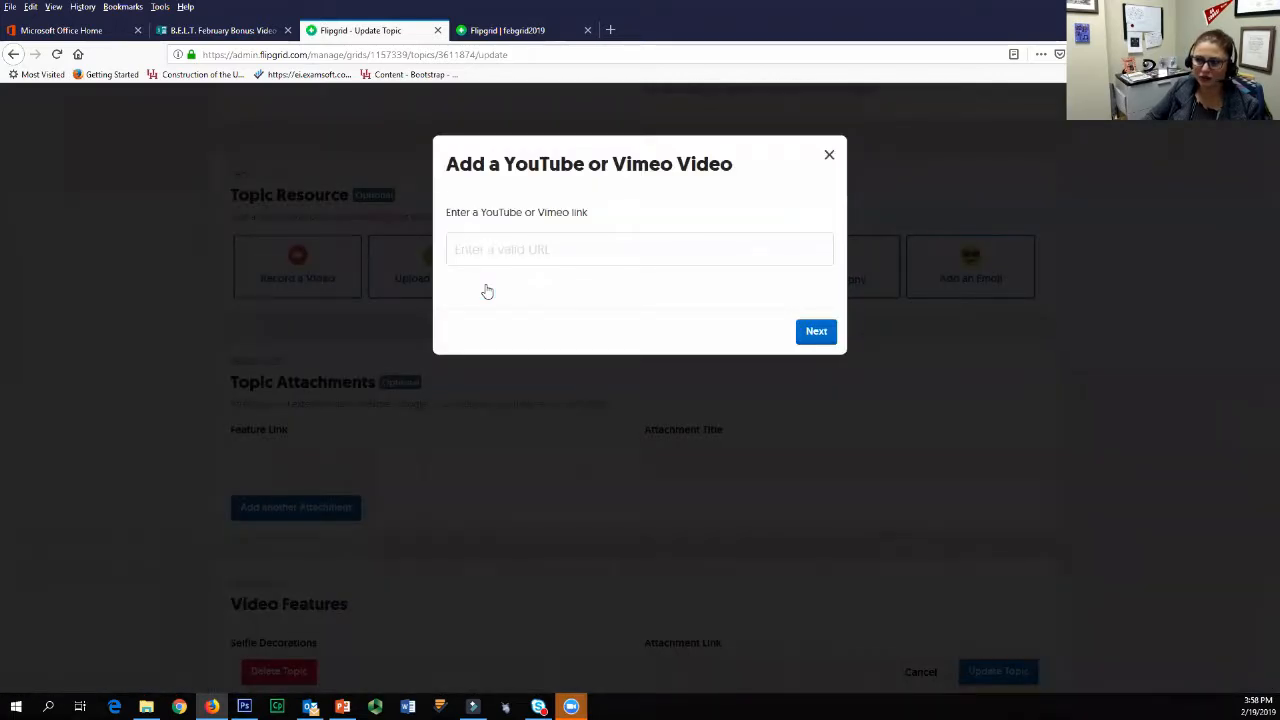
left_click(829, 155)
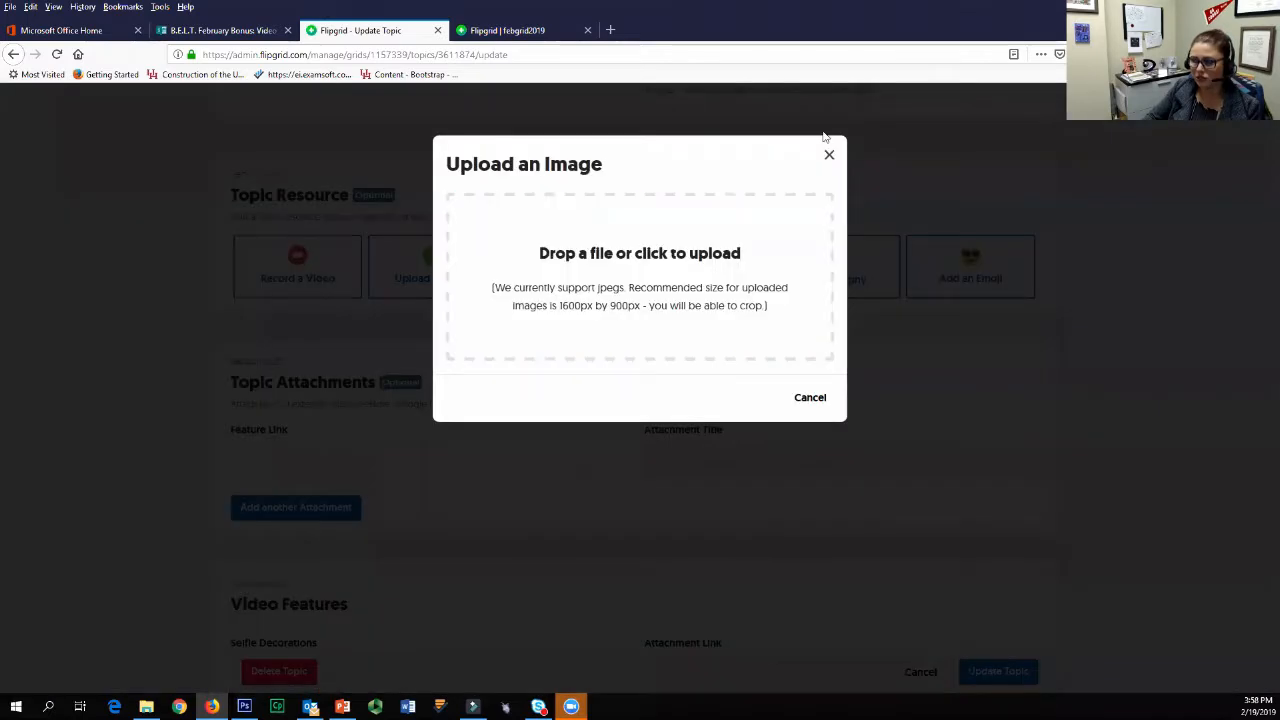
left_click(833, 158)
left_click(875, 278)
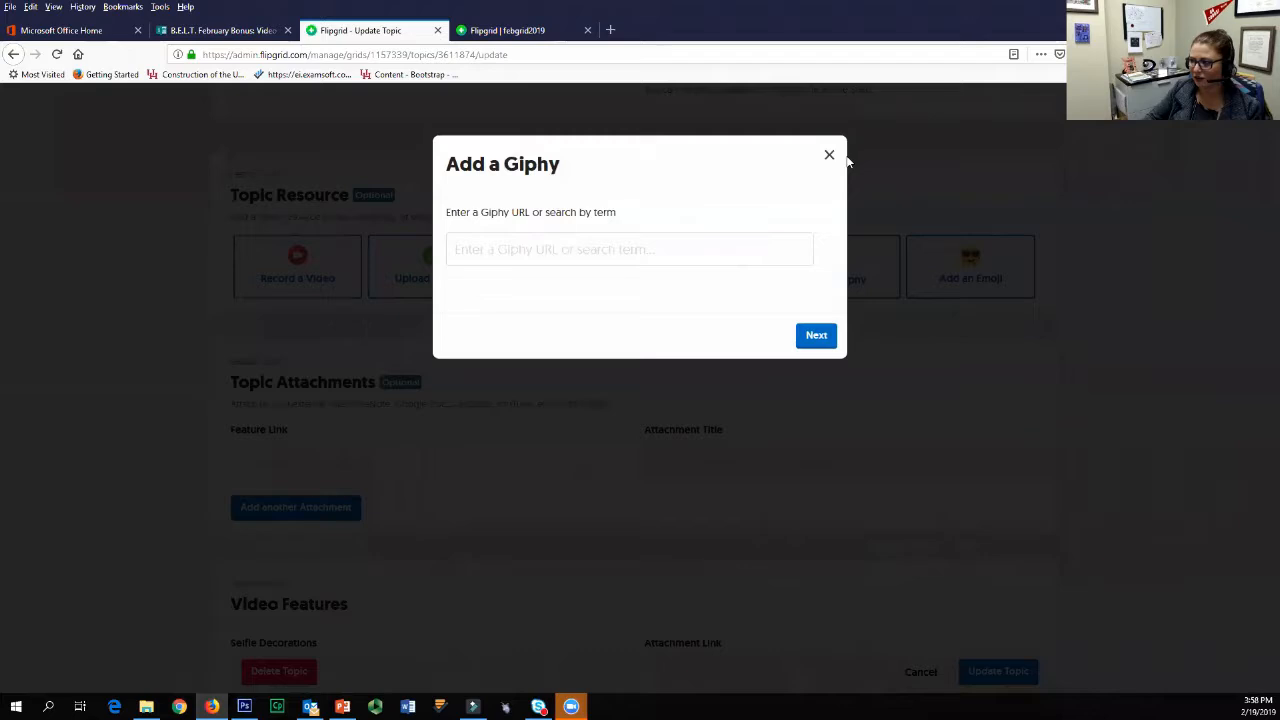
left_click(828, 156)
left_click(968, 275)
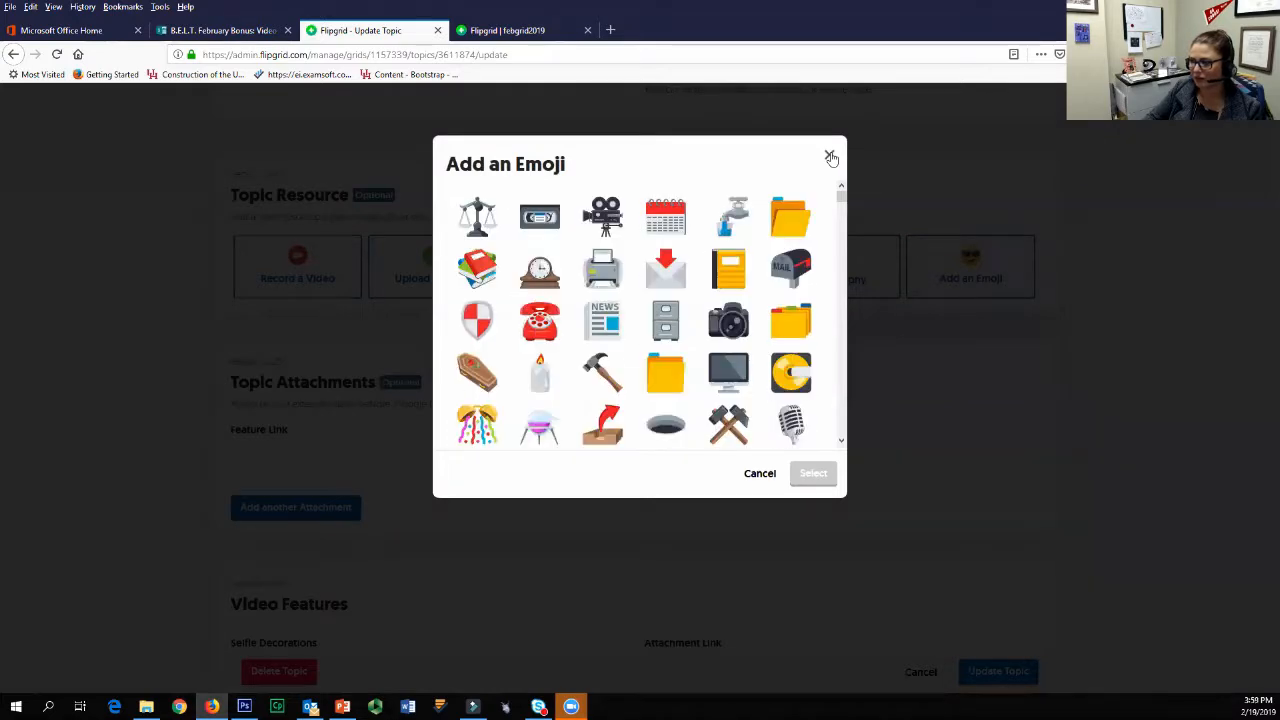
left_click(829, 157)
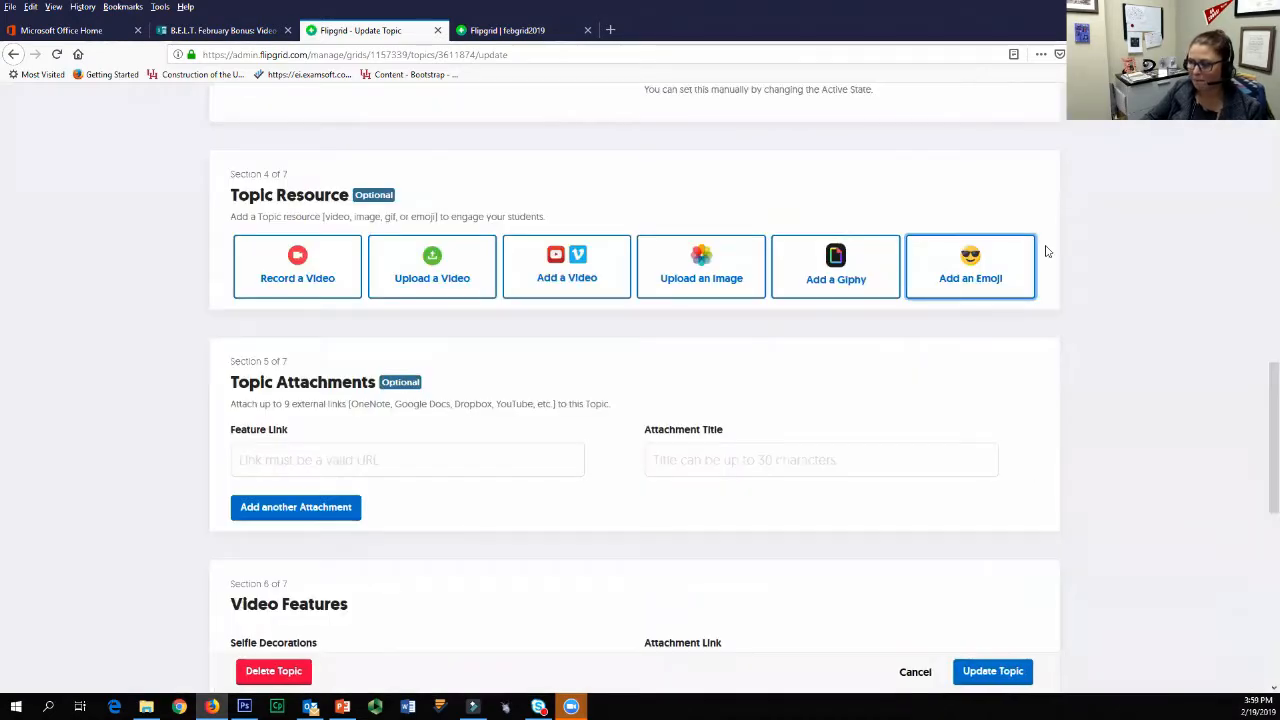
left_click(566, 268)
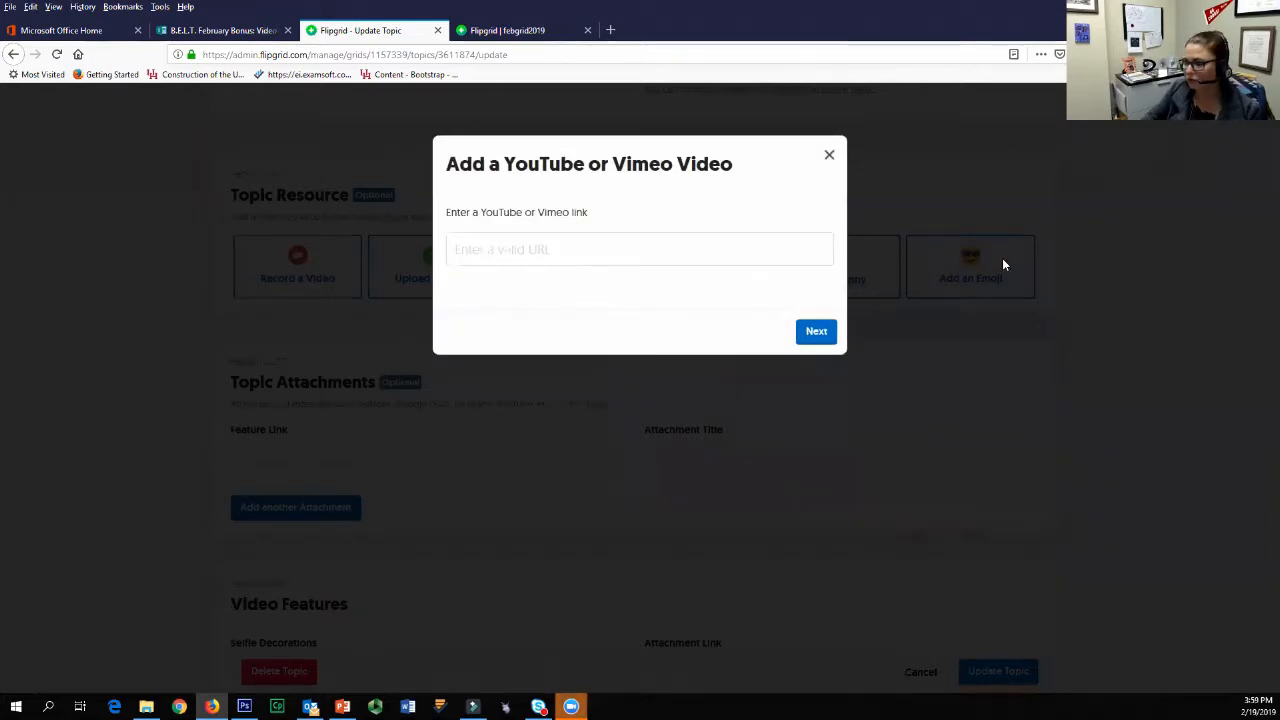
key("Tab")
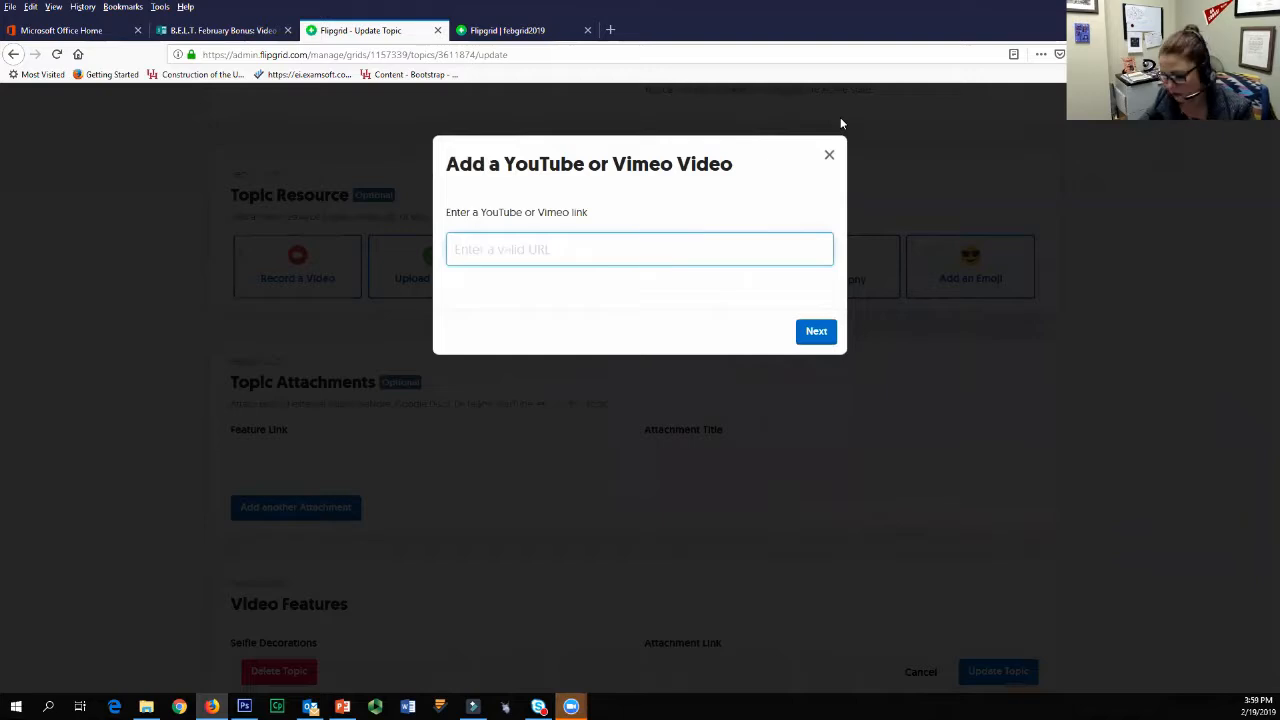
left_click(615, 33)
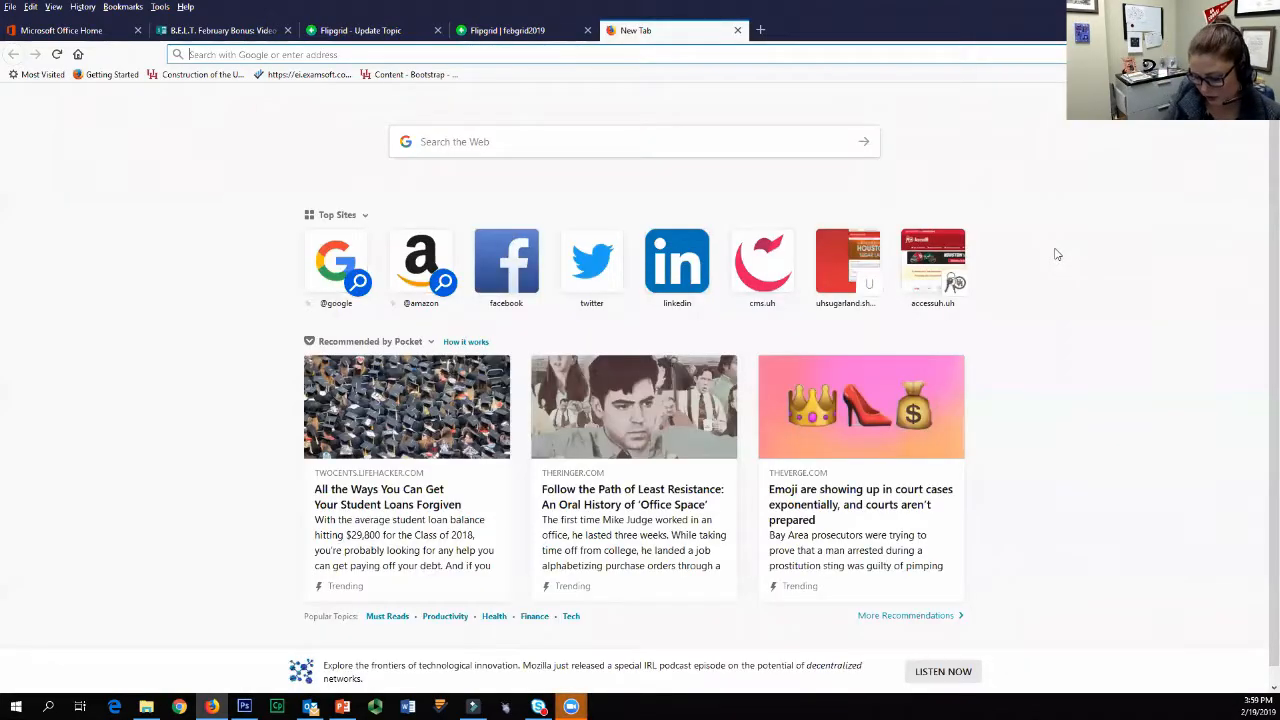
type("uh.edu/")
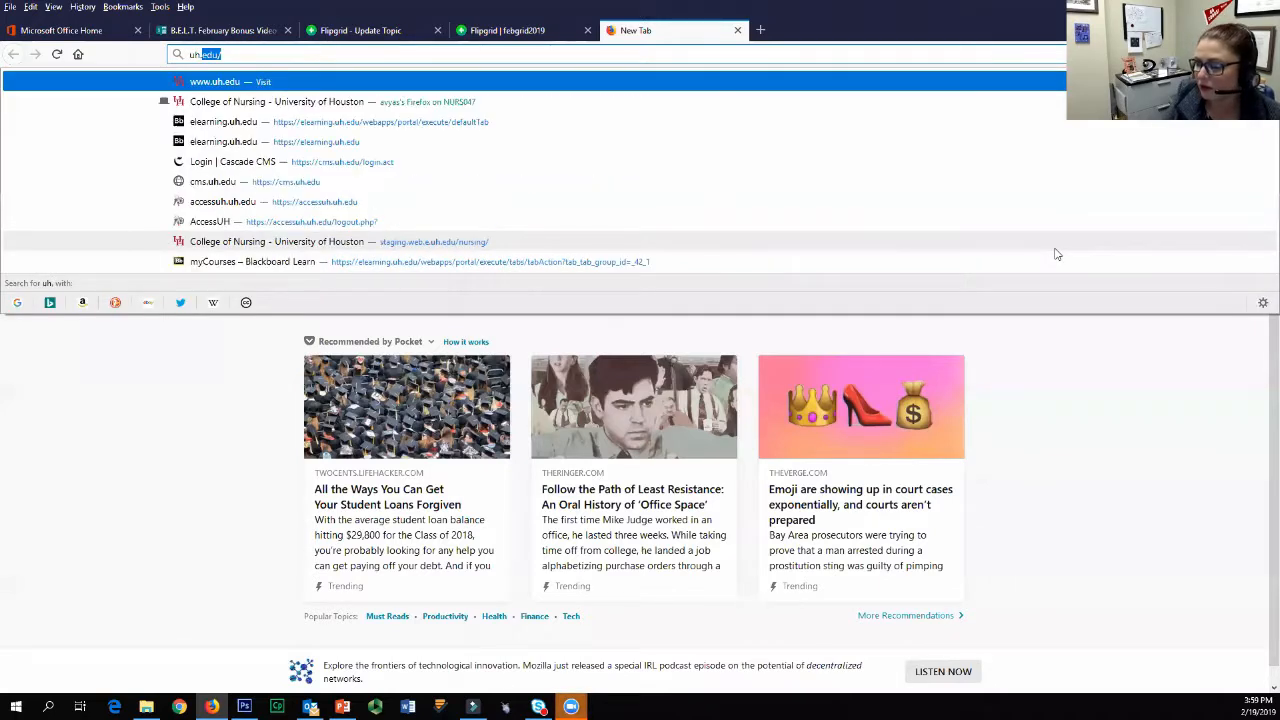
key("Return")
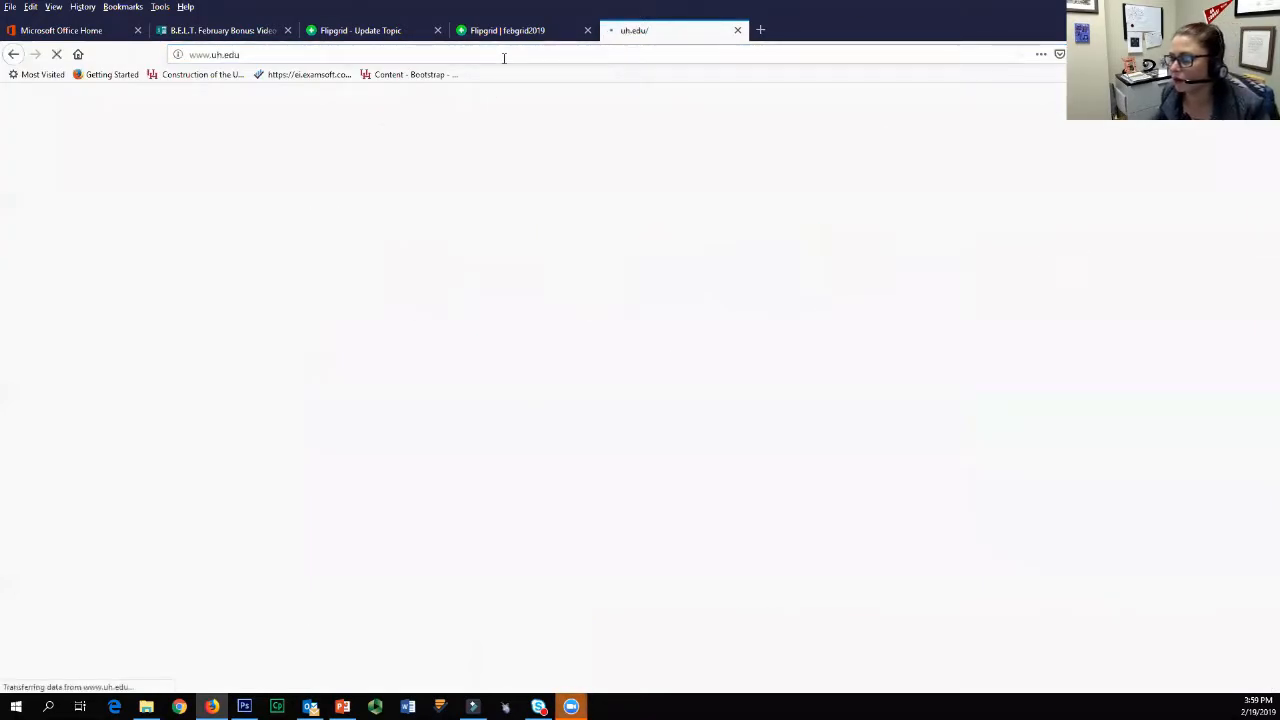
left_click(503, 54)
left_click(78, 54)
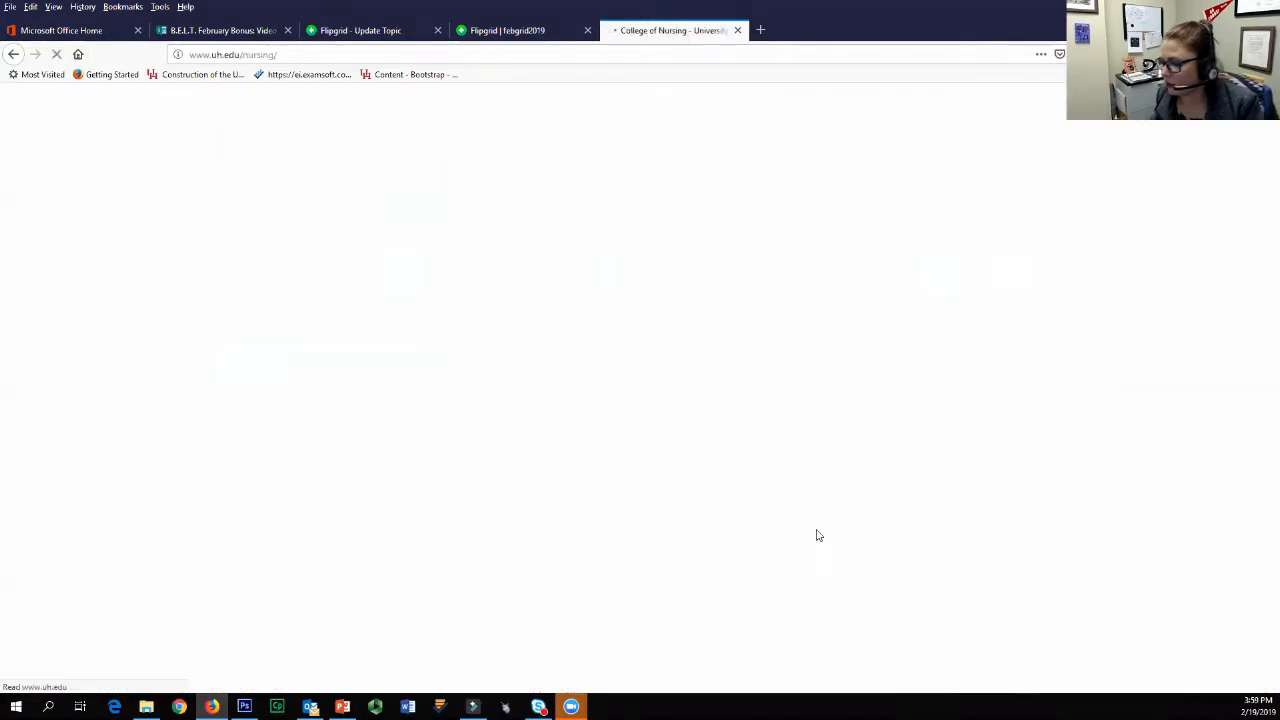
scroll(777, 506, "down", 12)
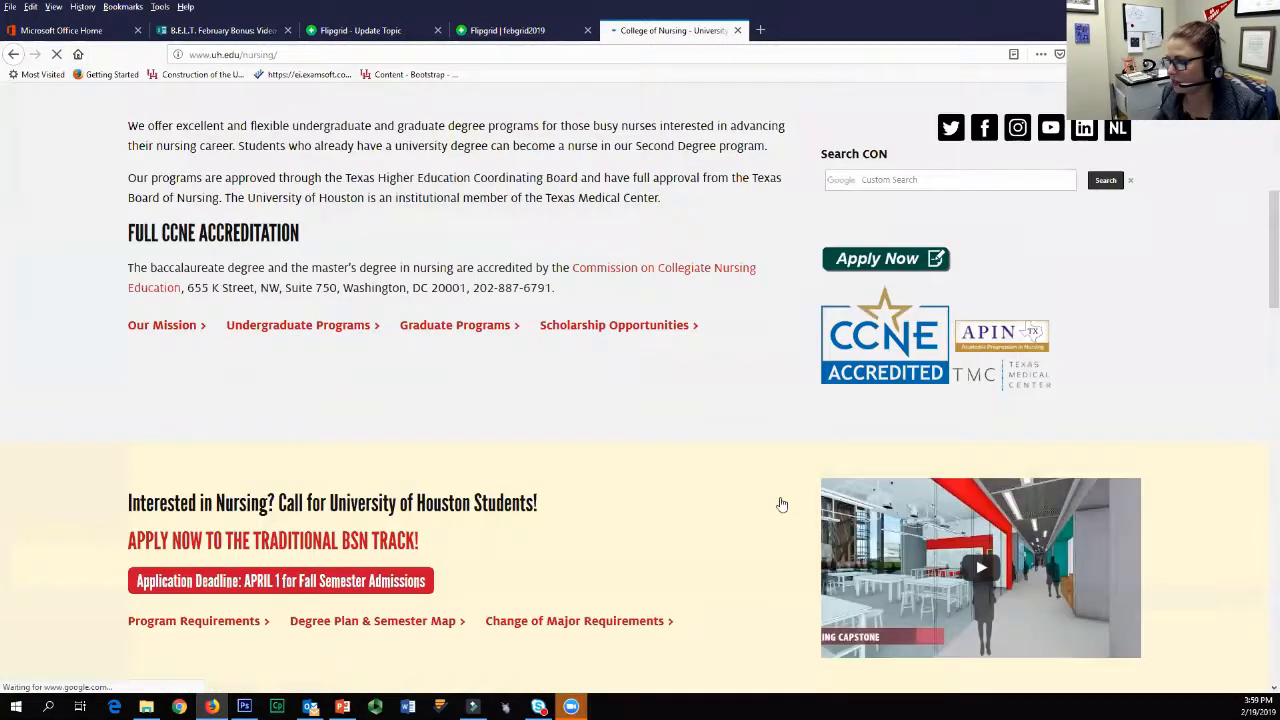
scroll(830, 509, "up", 5)
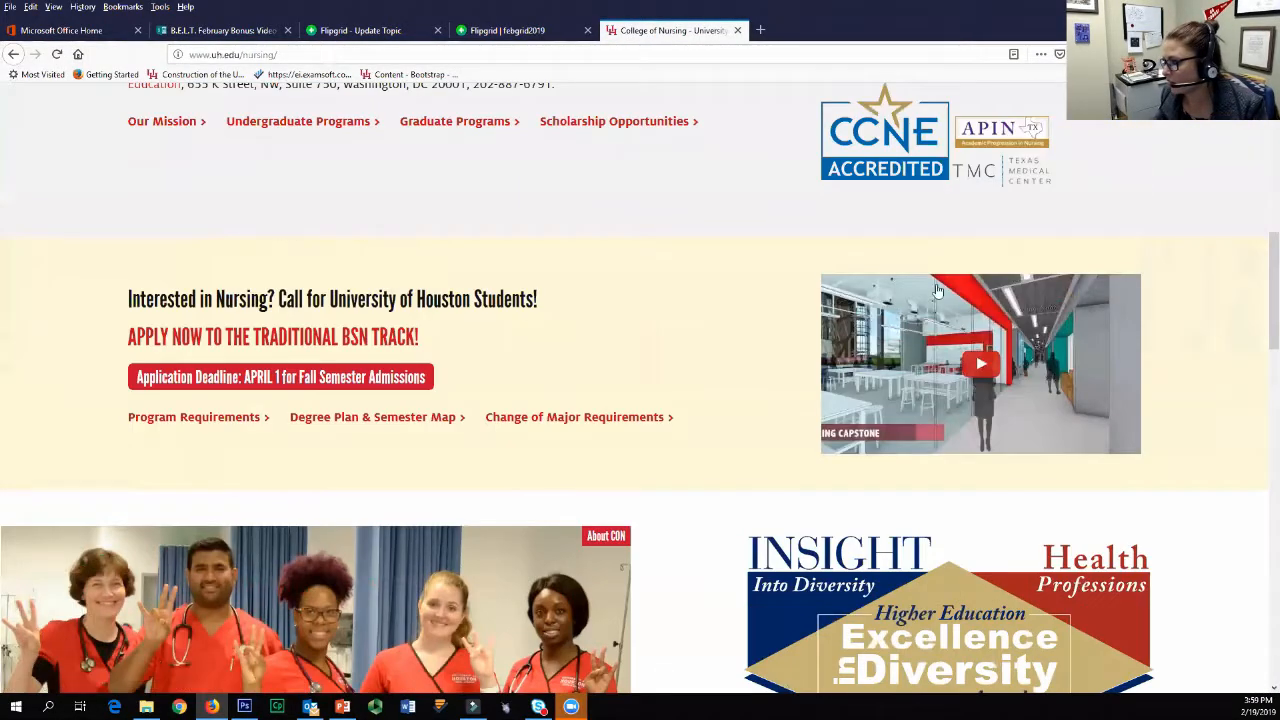
Step: Play the embedded UH Katy video on the nursing page and open its share link on YouTube
right_click(865, 329)
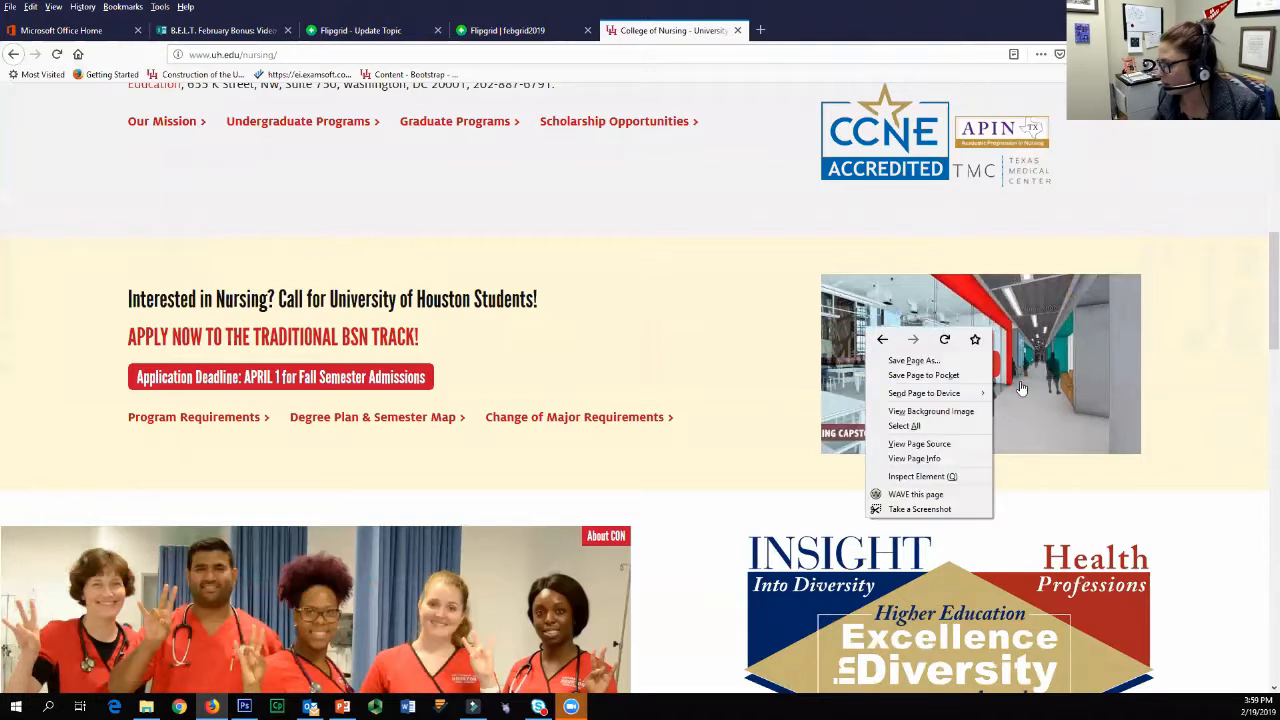
left_click(1095, 385)
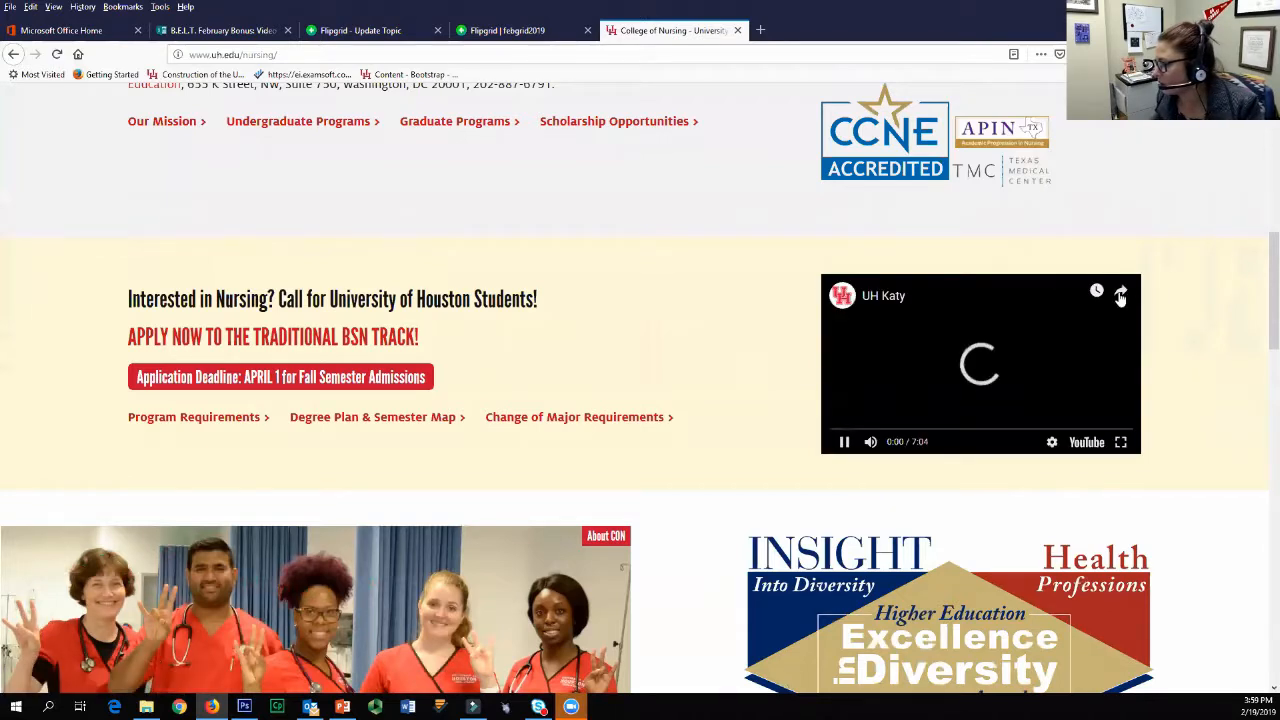
left_click(1120, 290)
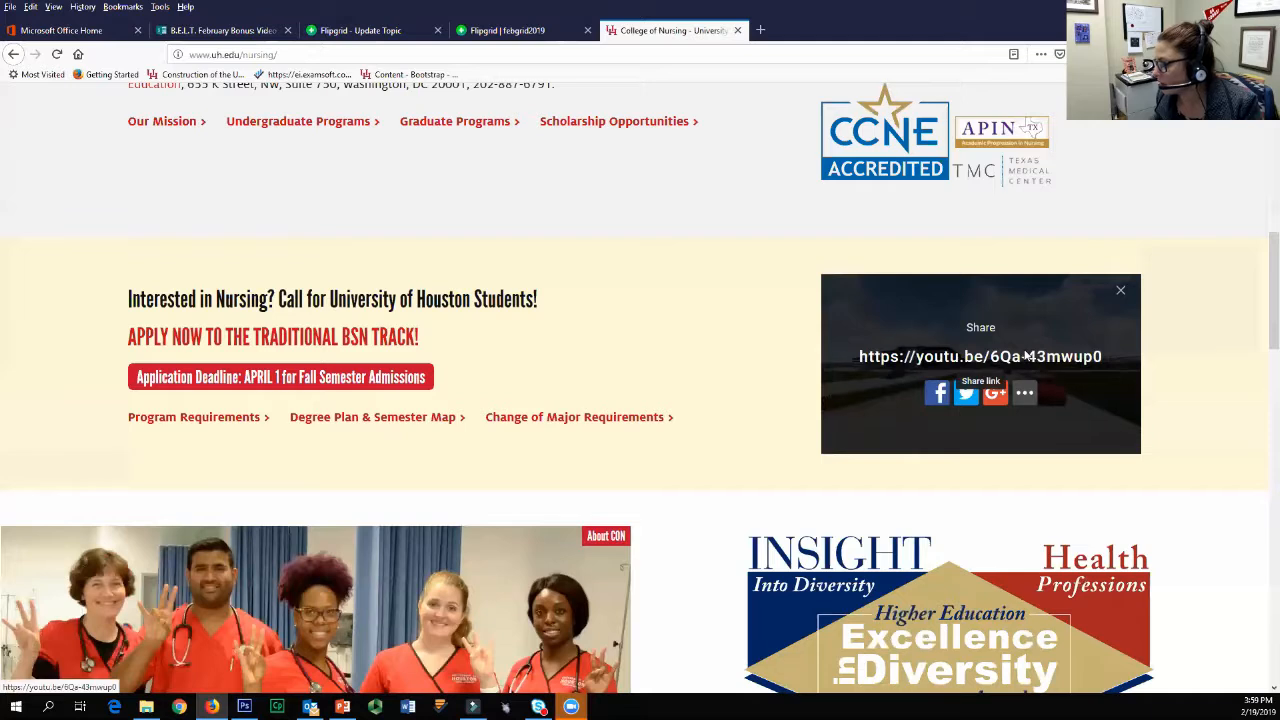
left_click(1018, 357)
left_click(887, 30)
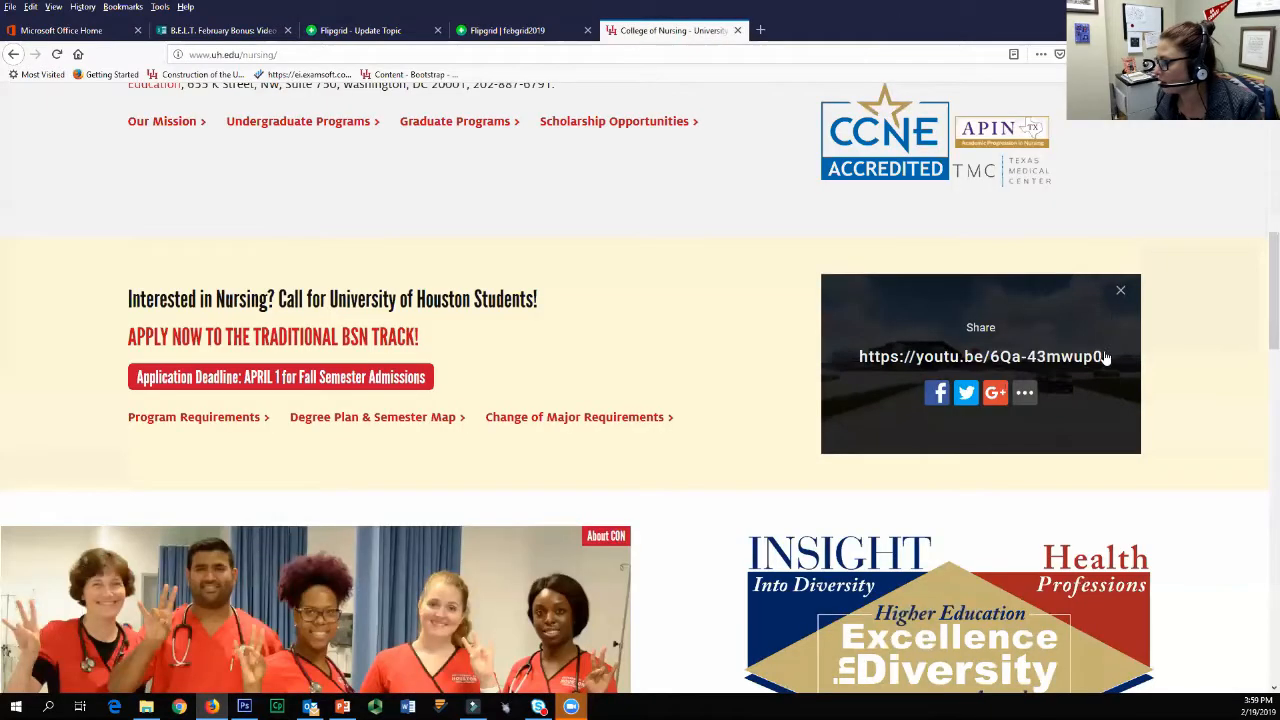
left_click(1105, 357)
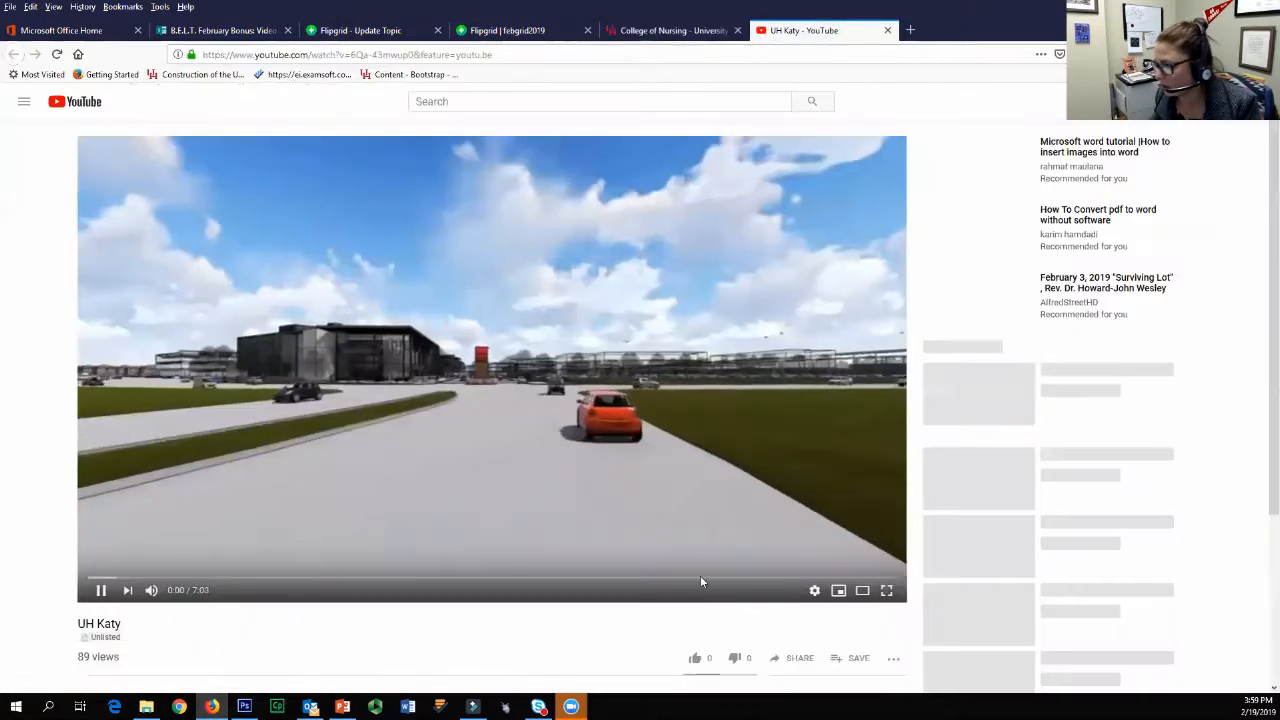
Step: Copy the UH Katy video's share link from YouTube and close the video's tab
scroll(725, 622, "down", 3)
left_click(797, 428)
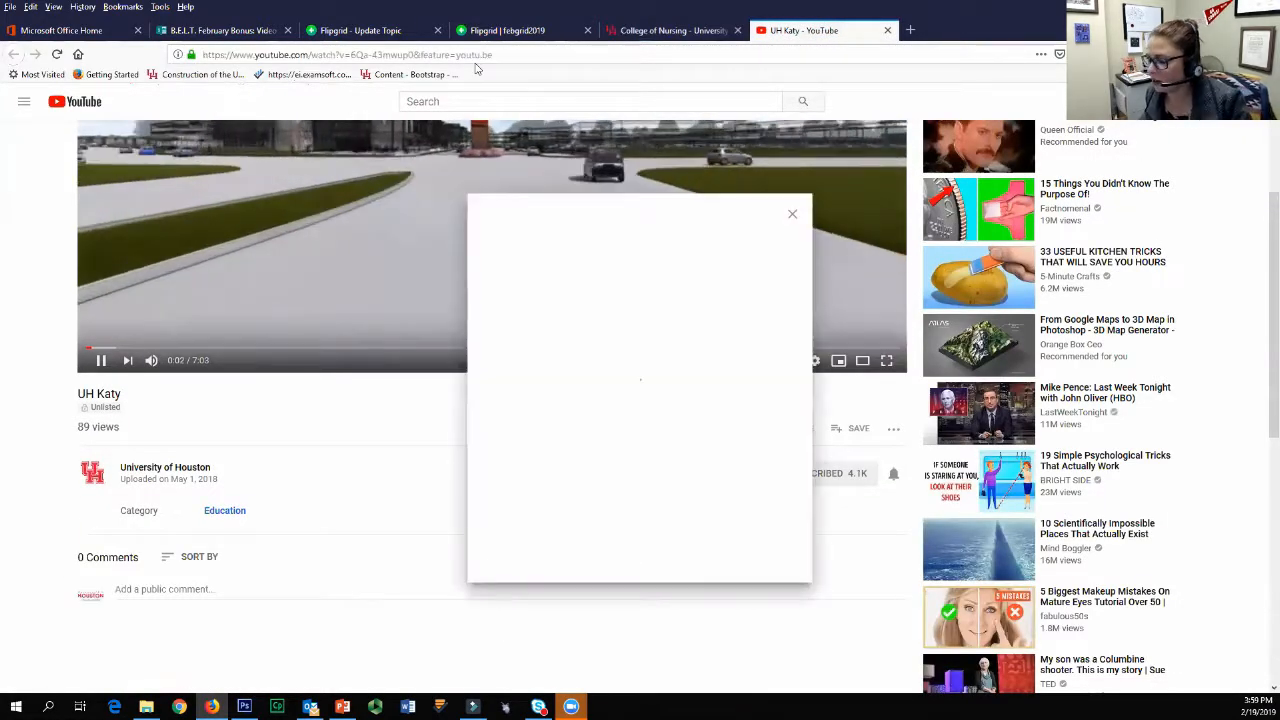
key("ctrl+c")
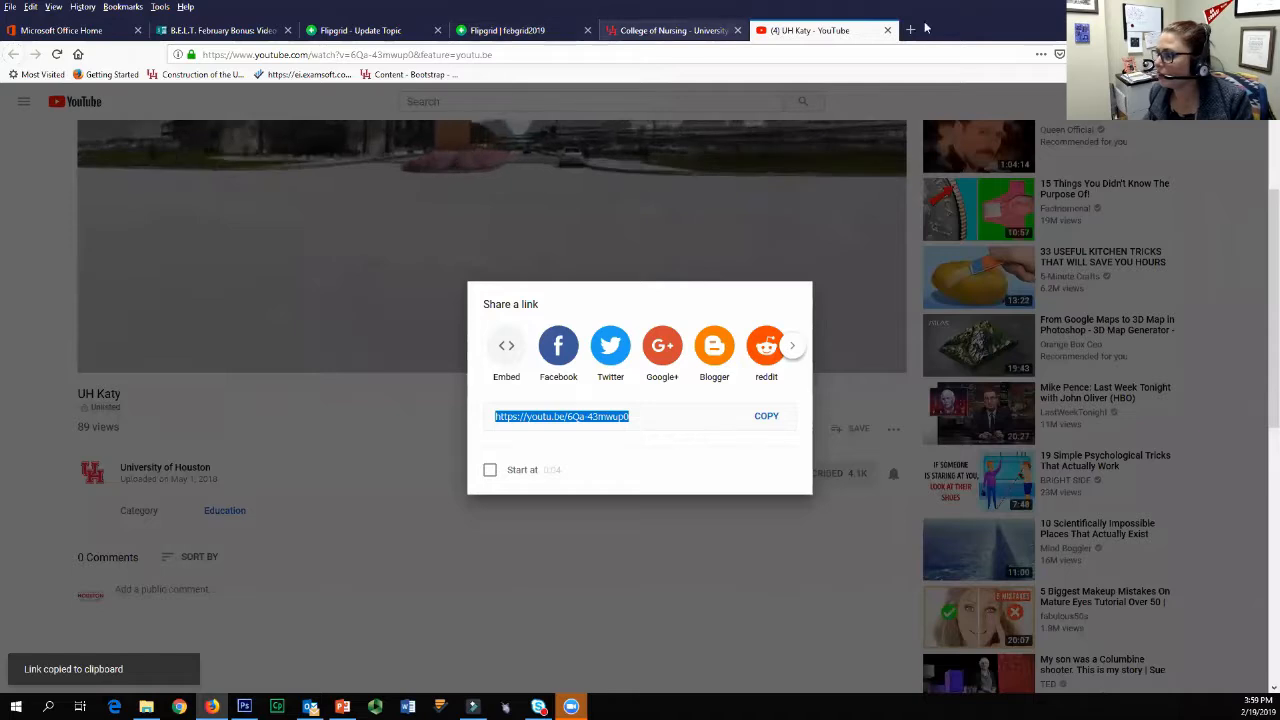
key("ctrl+w")
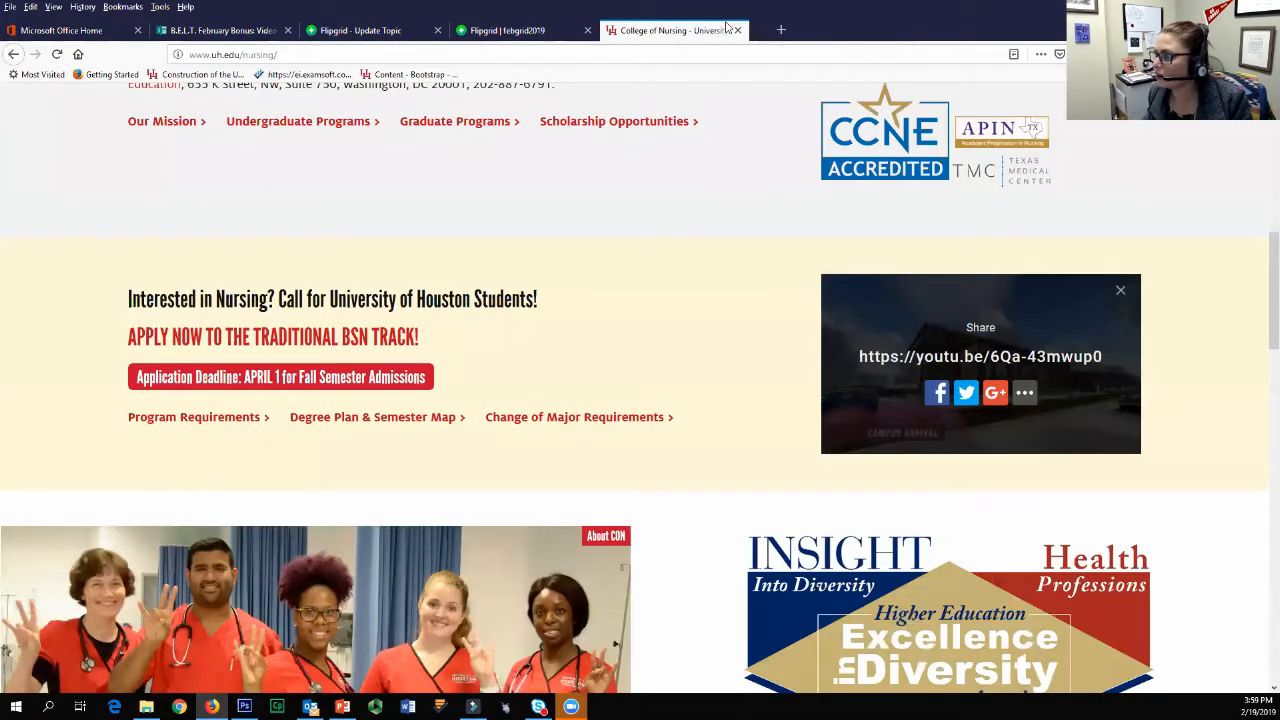
Step: Return to the Flipgrid topic and add the UH Katy video as its resource using the copied YouTube link
key("ctrl+Tab")
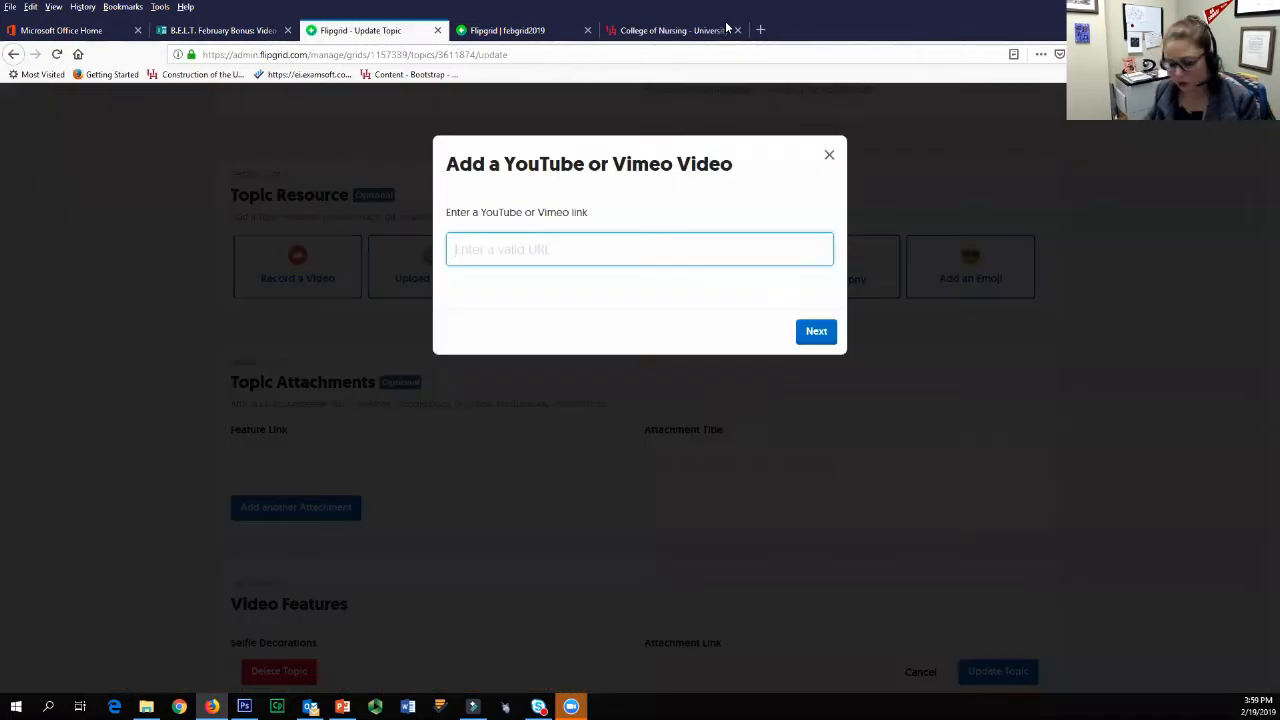
key("ctrl+v")
left_click(802, 338)
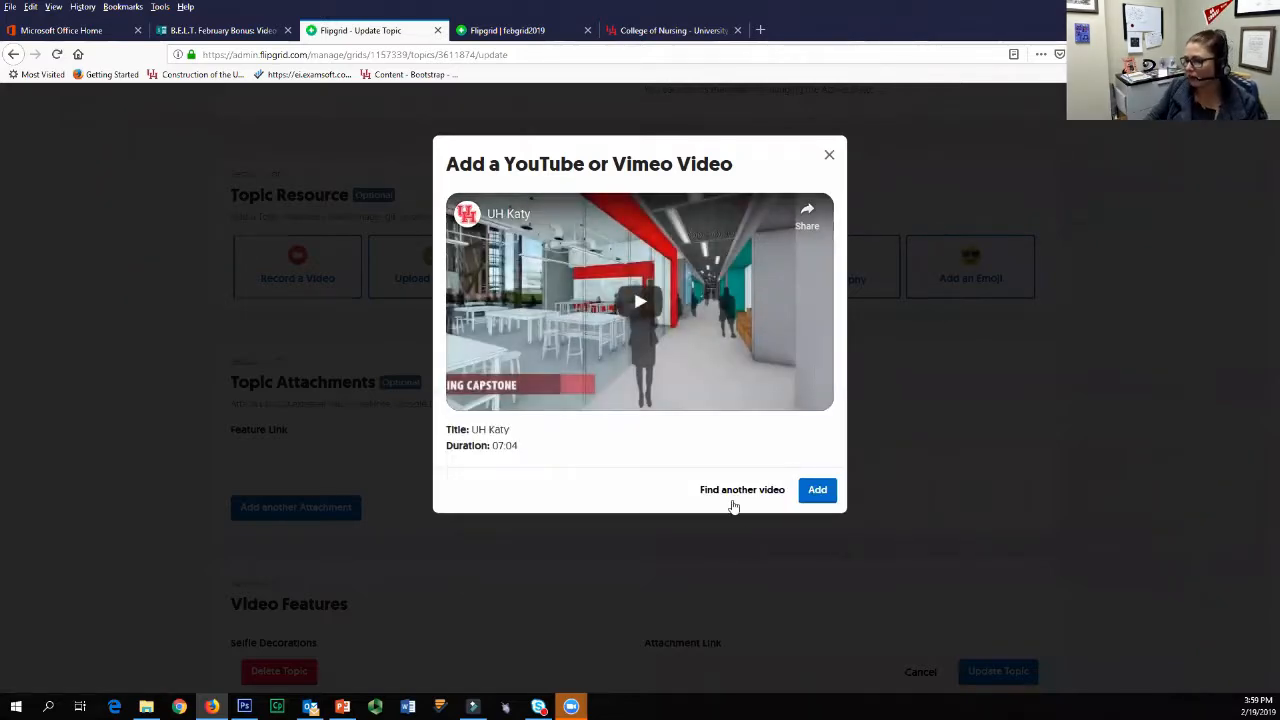
left_click(815, 491)
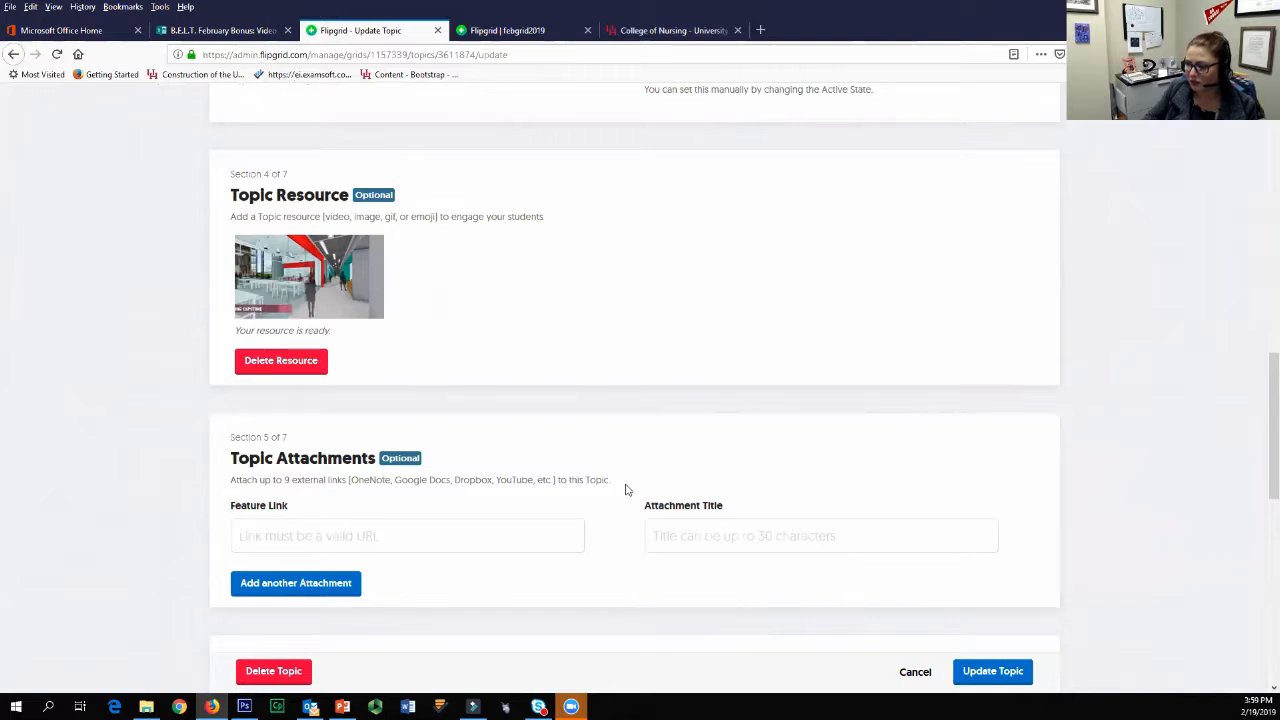
Step: Add three extra blank attachment rows to the Topic Attachments section
scroll(1243, 431, "down", 2)
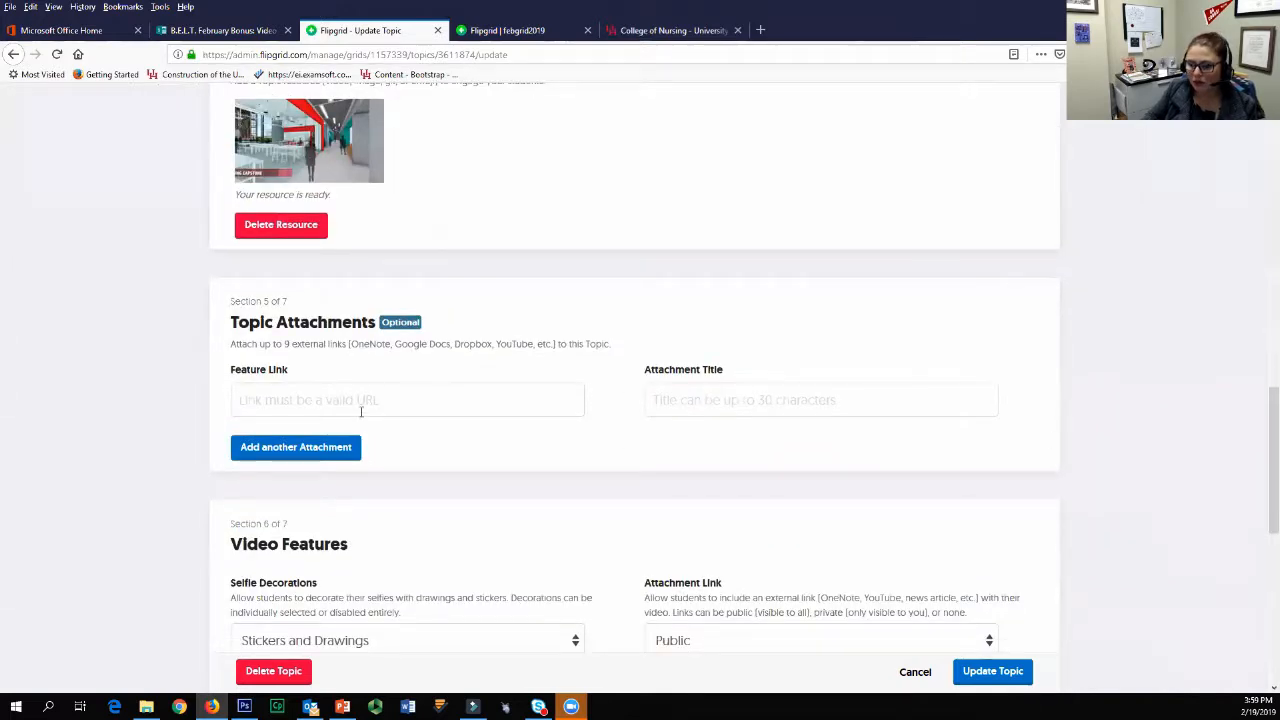
left_click(345, 404)
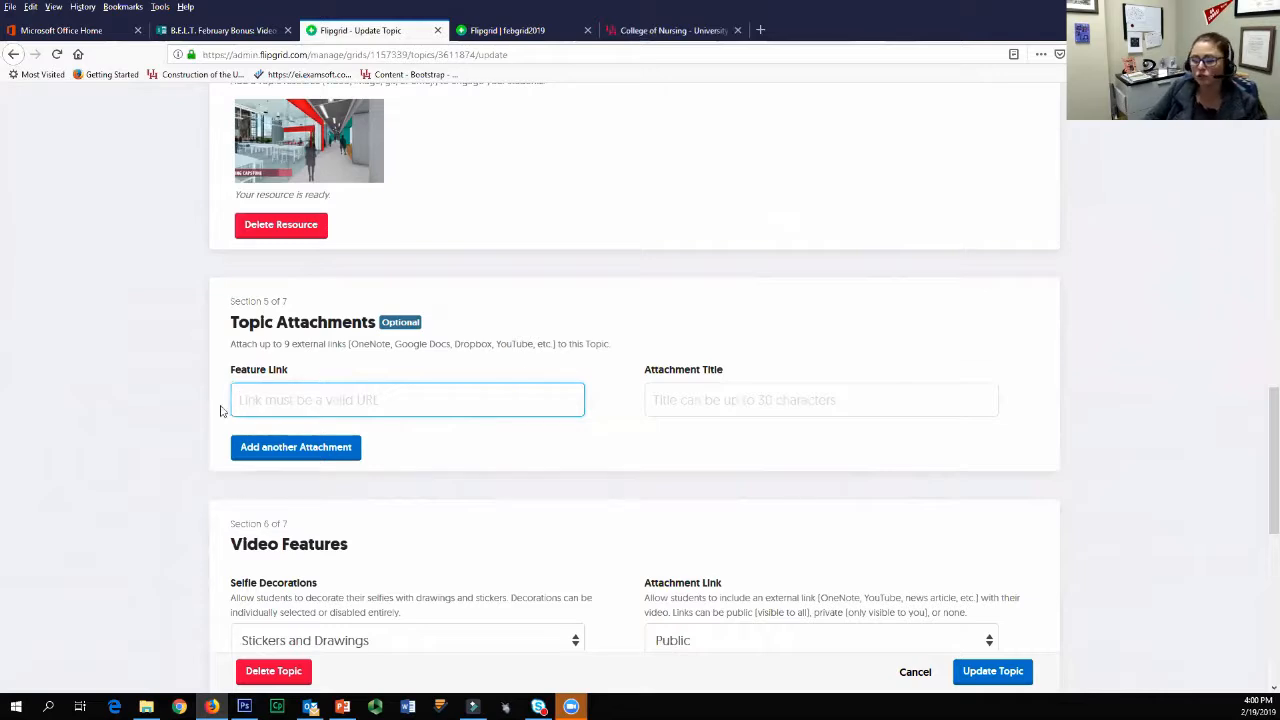
left_click(272, 459)
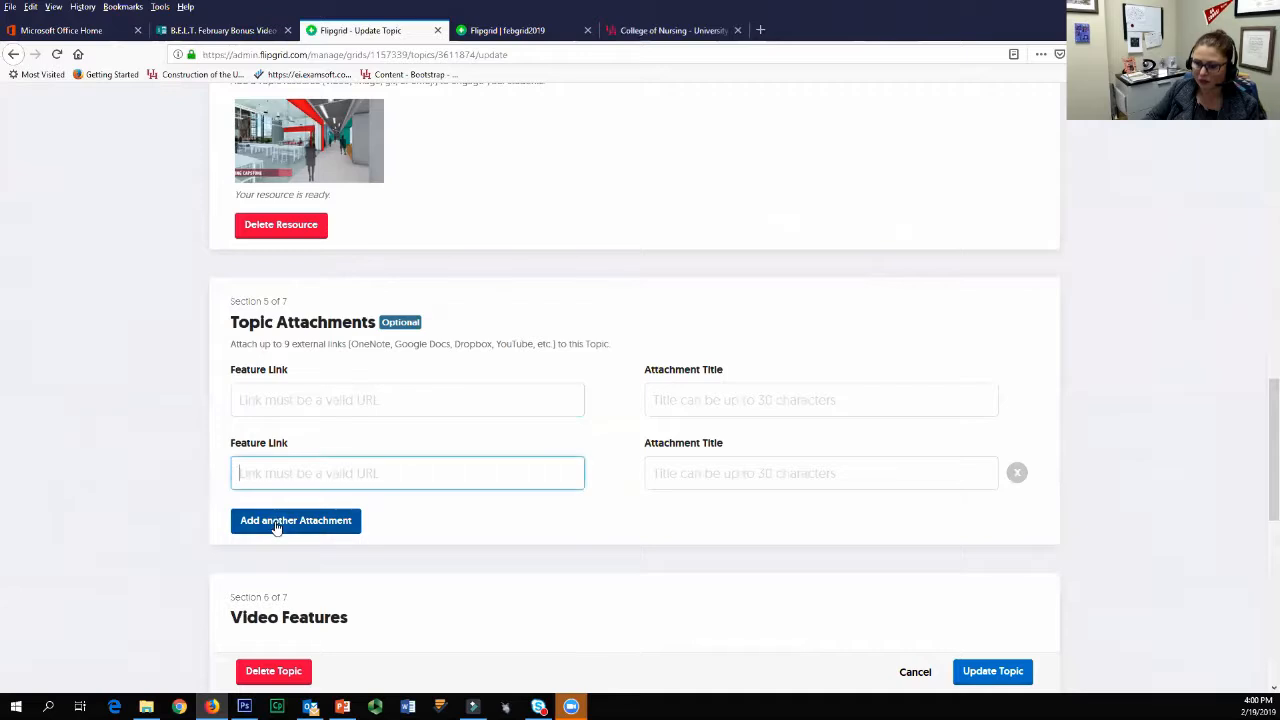
left_click(279, 522)
left_click(277, 600)
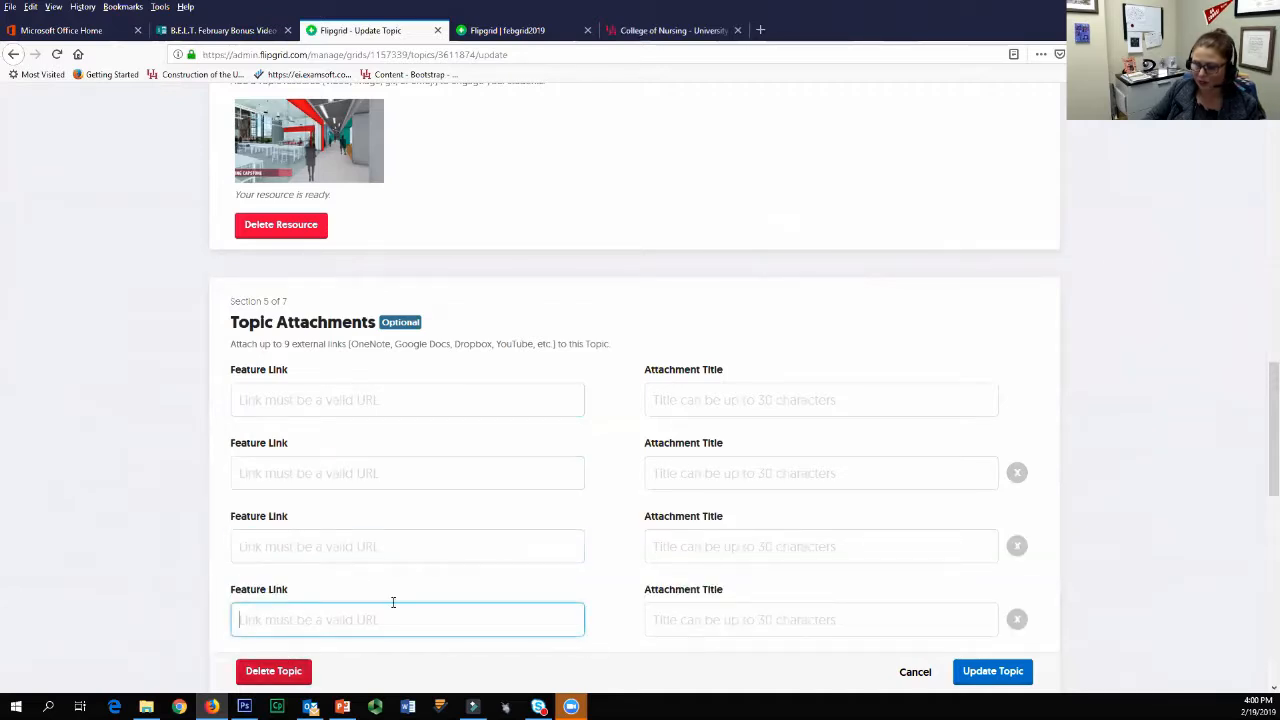
scroll(455, 568, "down", 3)
scroll(357, 420, "up", 2)
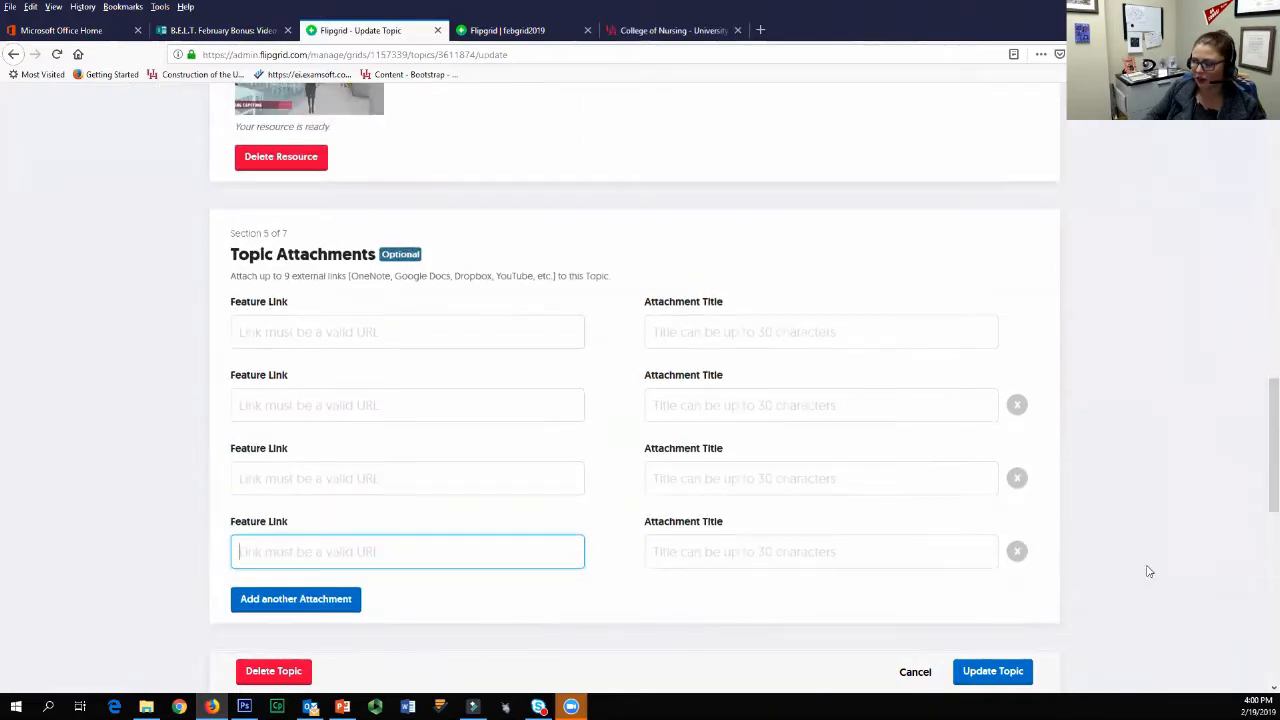
Step: Remove the three extra attachment rows, keeping only the first one
left_click(1017, 405)
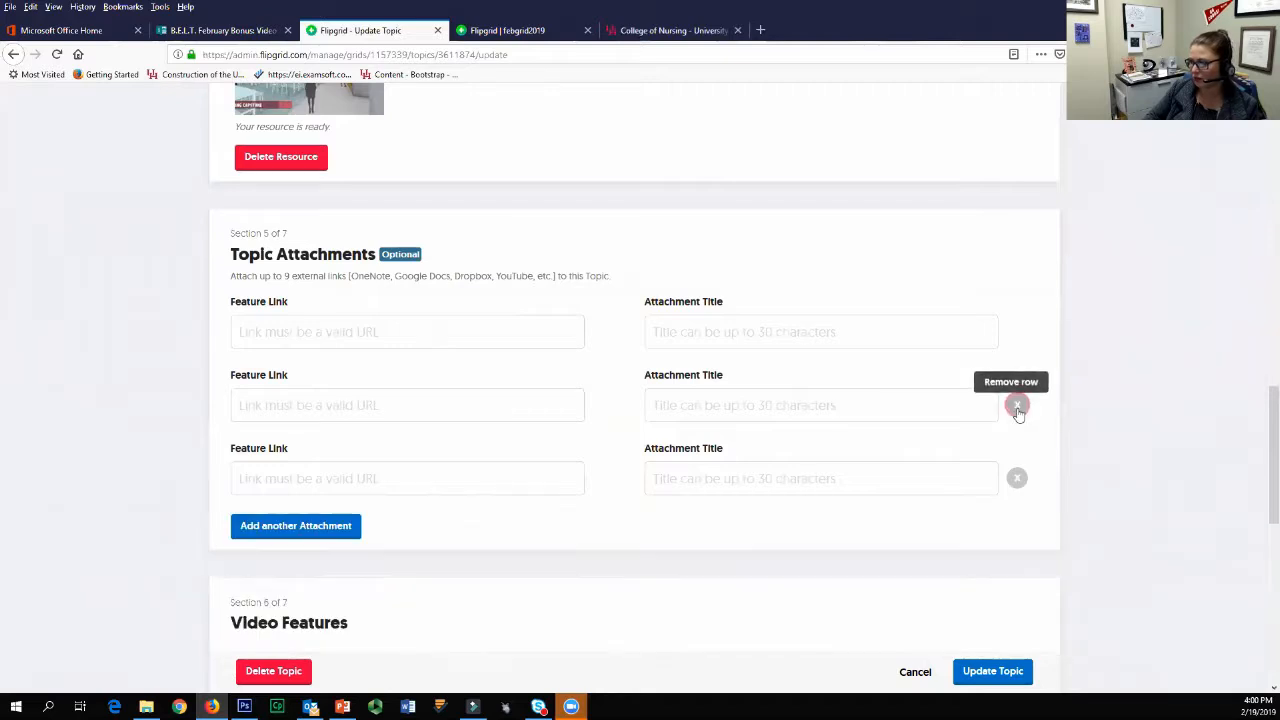
left_click(1017, 408)
left_click(1016, 406)
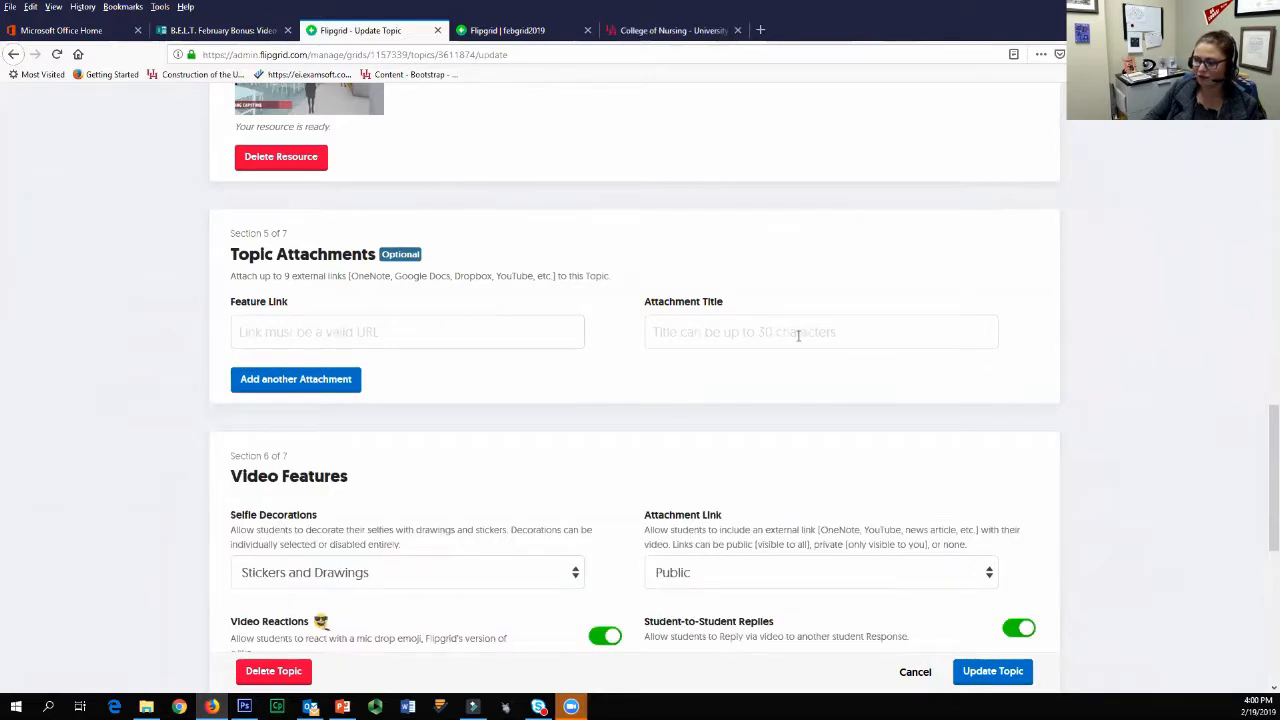
Step: Review the Video Features section and the visibility choices for student attachment links, keeping Public
scroll(421, 600, "down", 2)
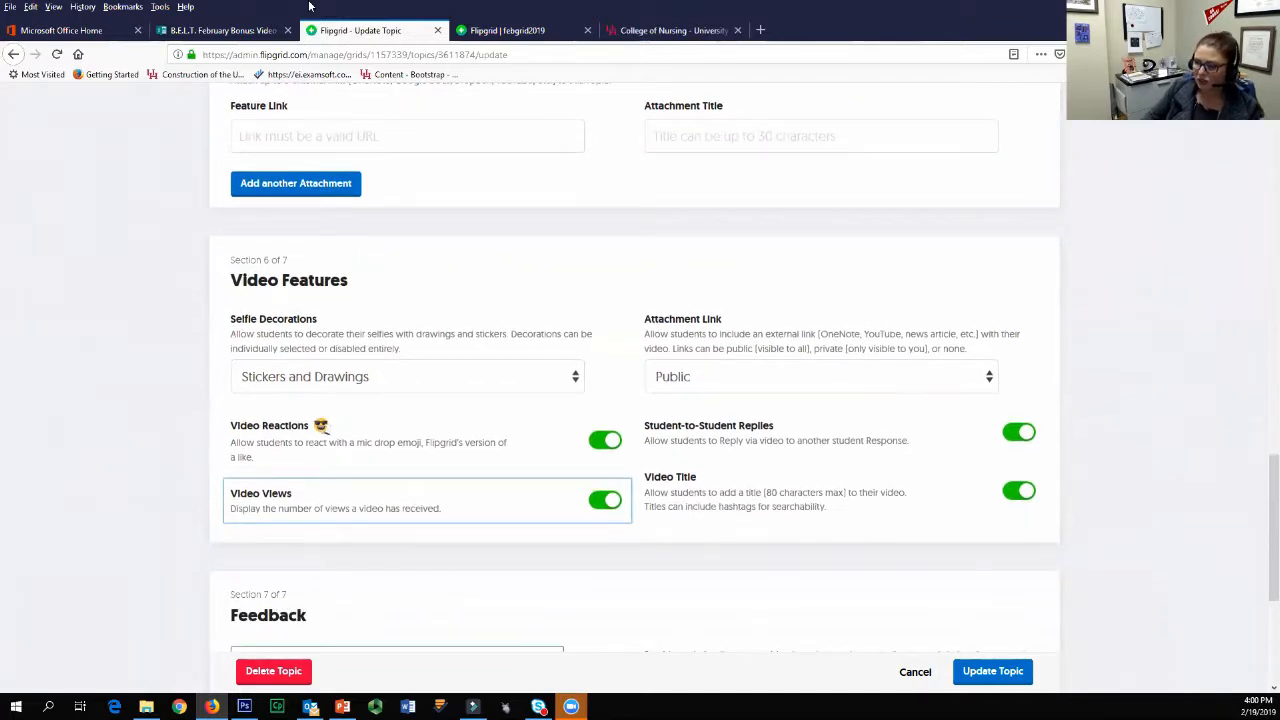
scroll(336, 429, "down", 1)
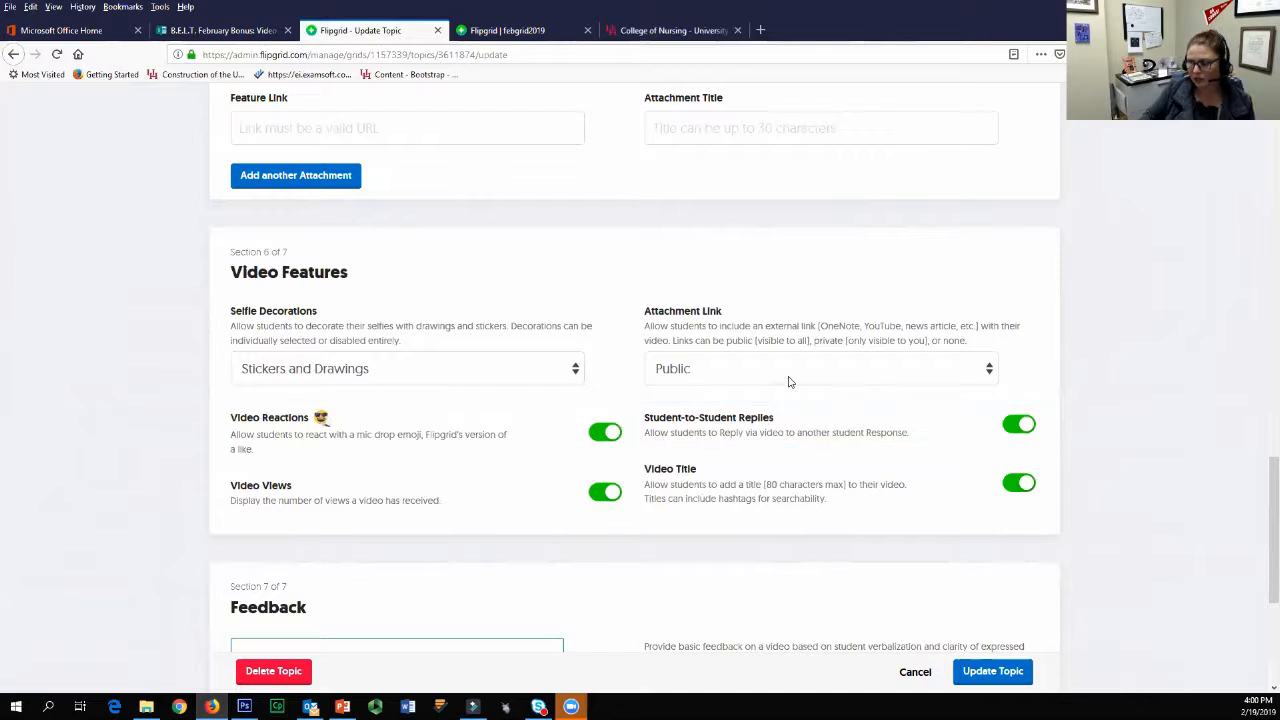
left_click(673, 382)
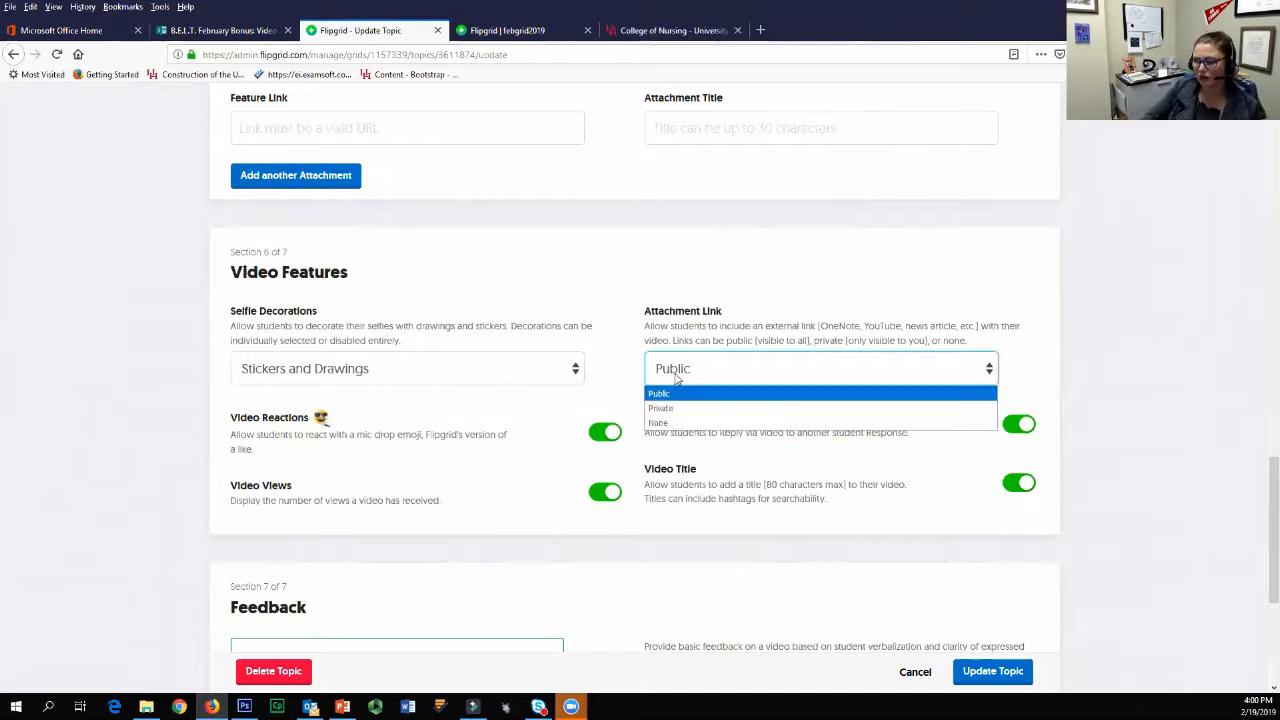
left_click(675, 378)
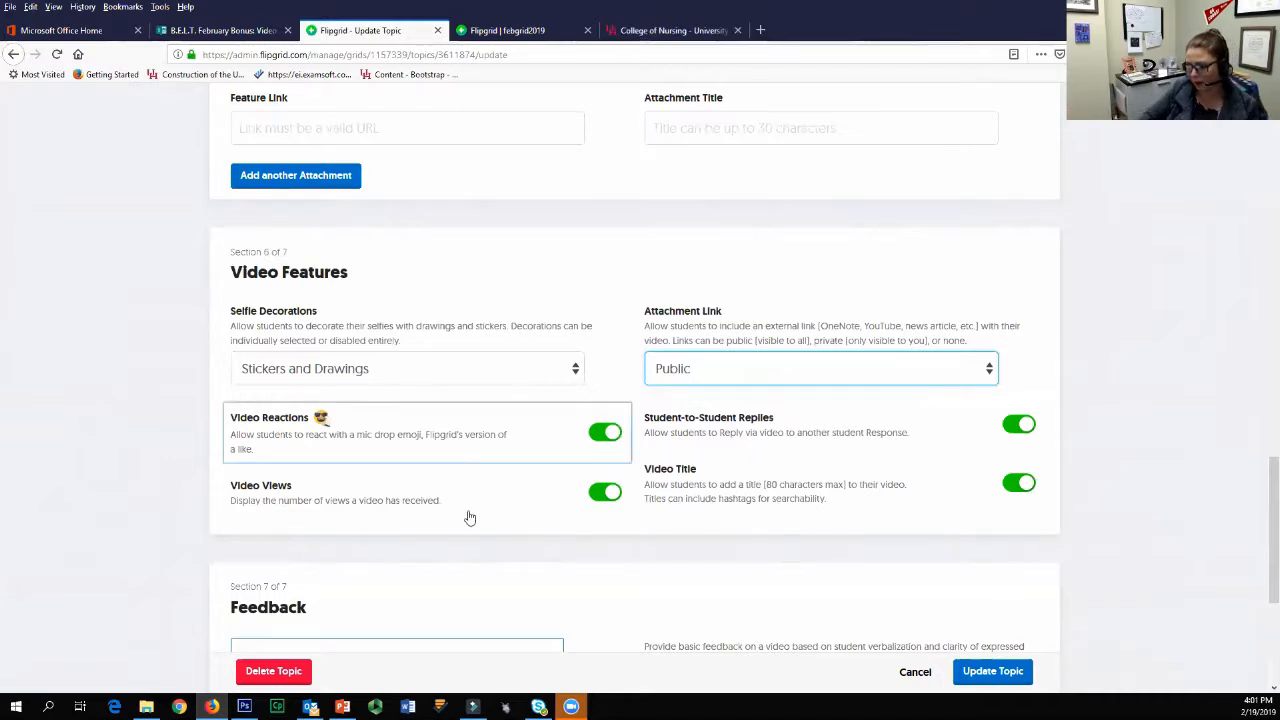
Step: Switch the topic's feedback to Custom Feedback and fill in a new criterion titled "Test criteria" with the description "test description"
scroll(523, 503, "down", 3)
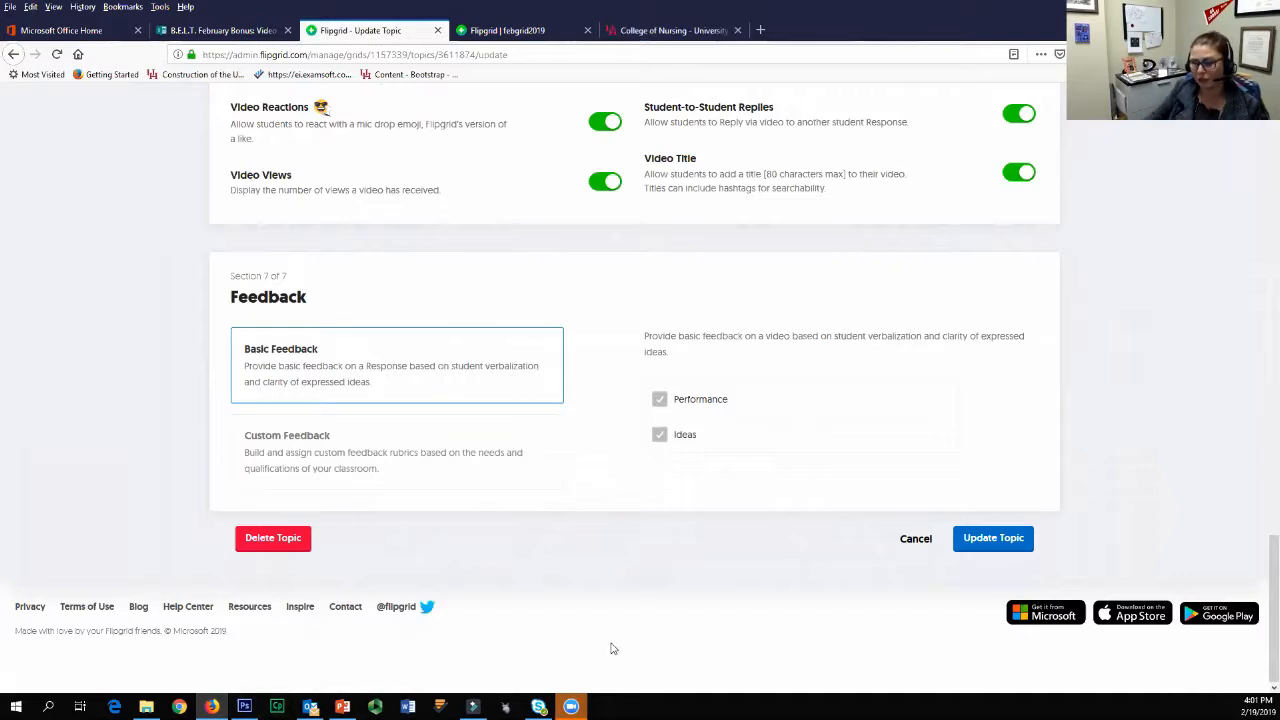
left_click(284, 481)
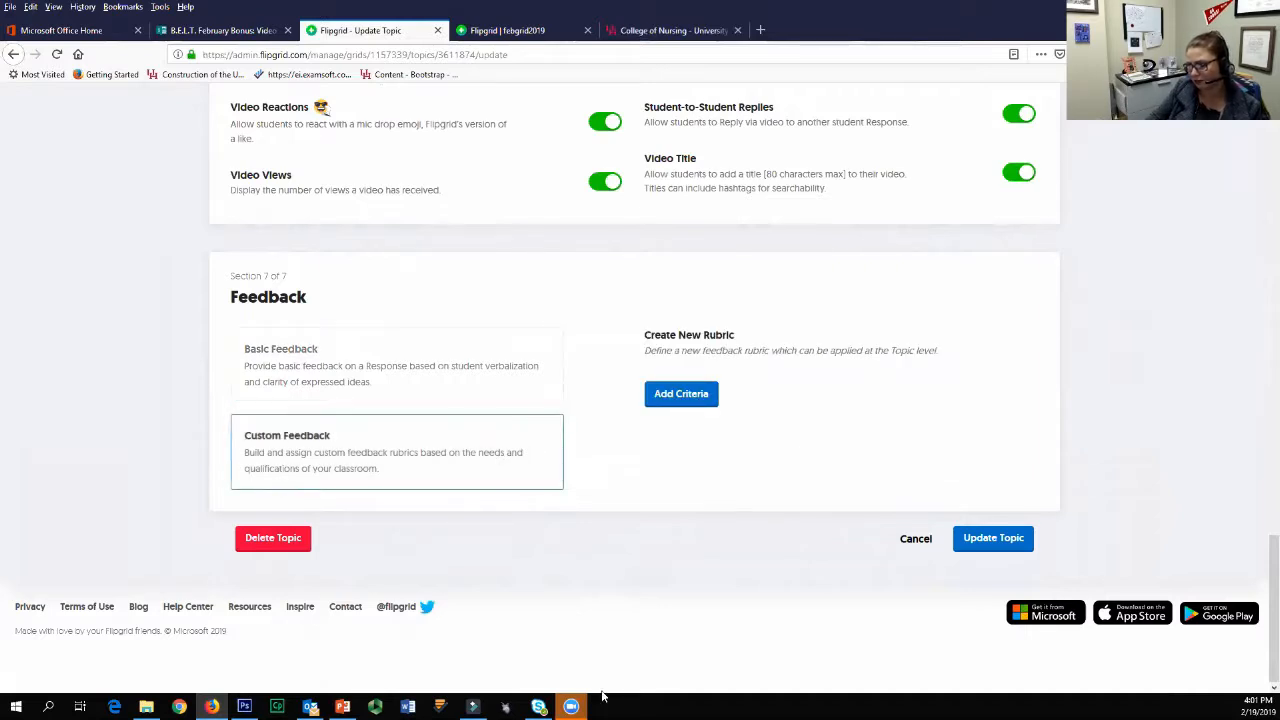
left_click(697, 398)
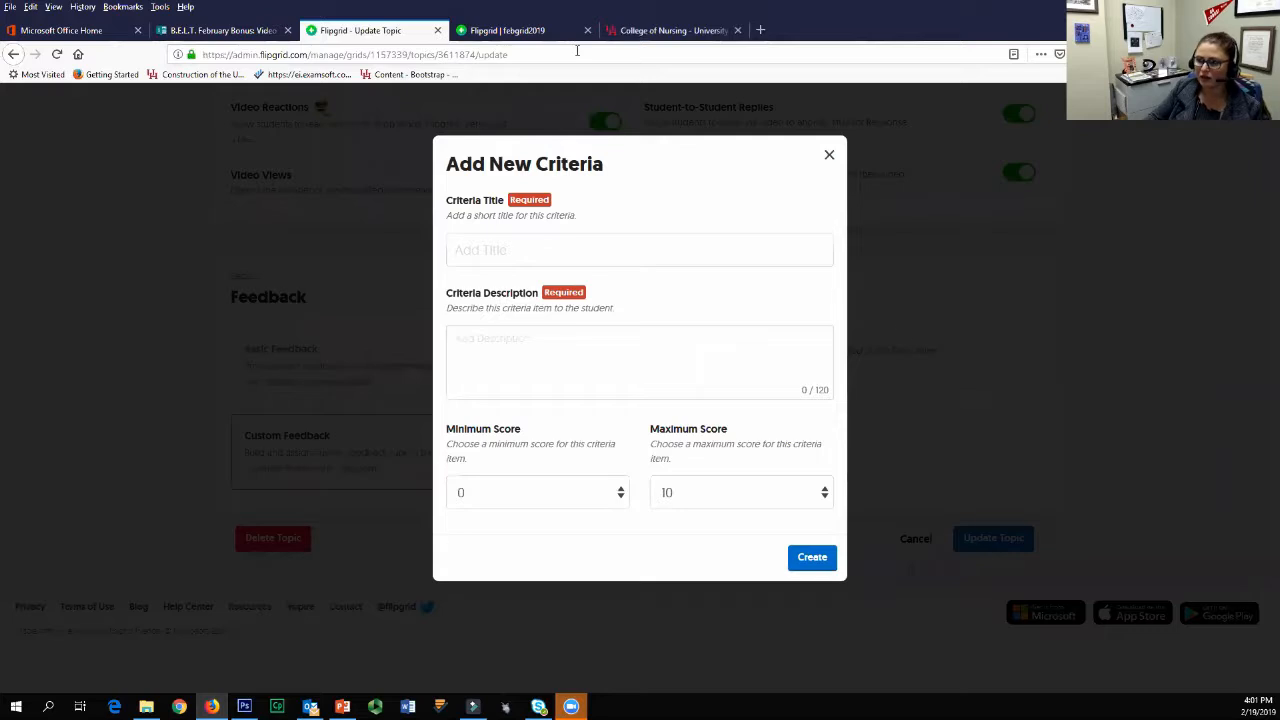
left_click(577, 250)
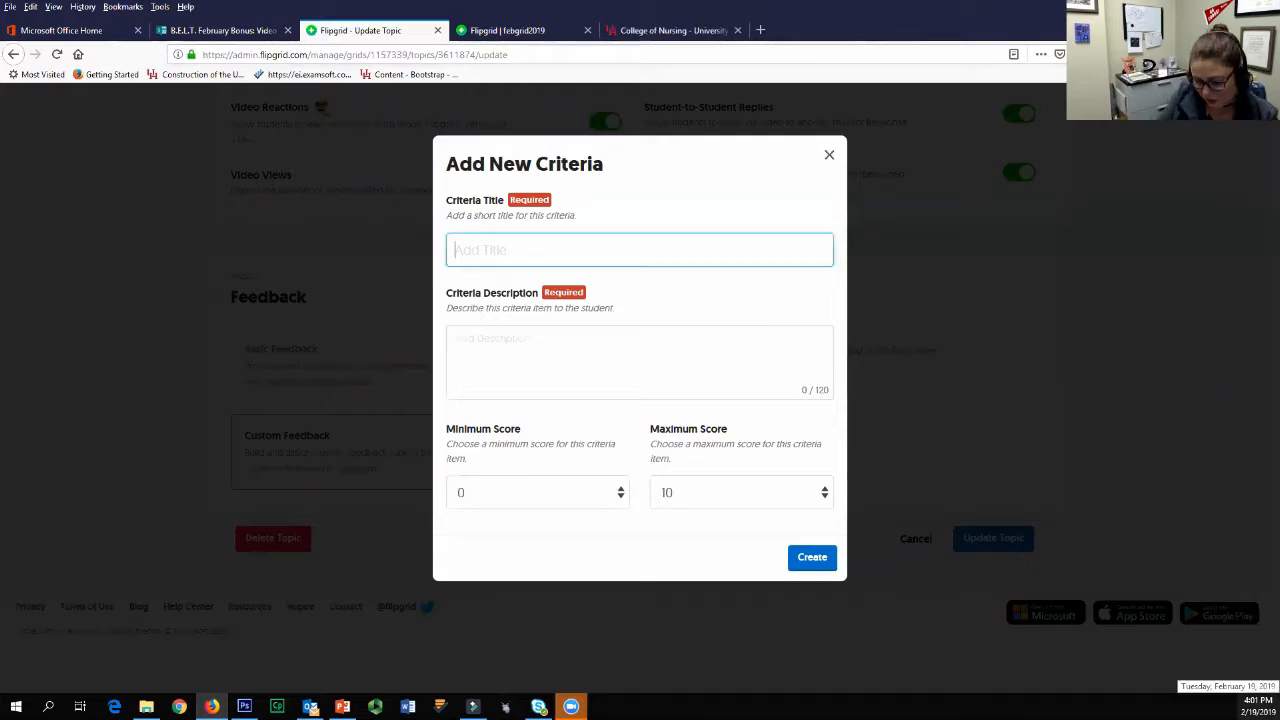
type("Test criteria")
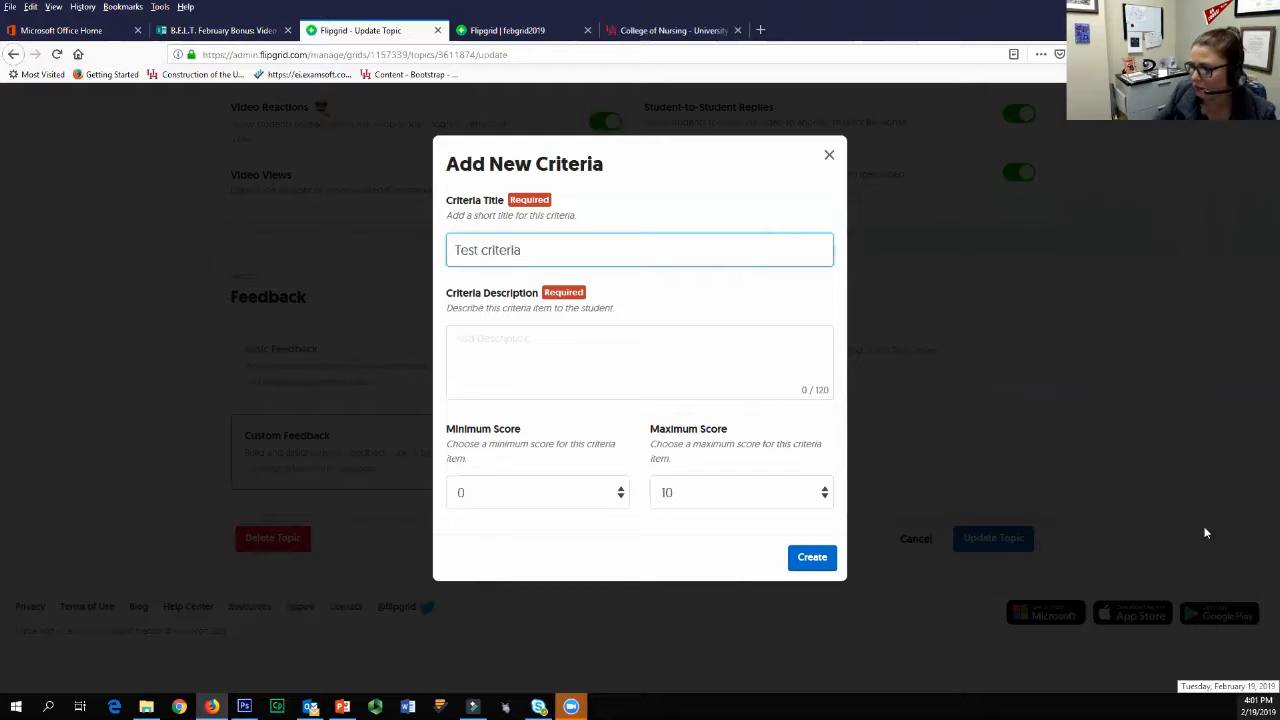
left_click(702, 360)
type("test d")
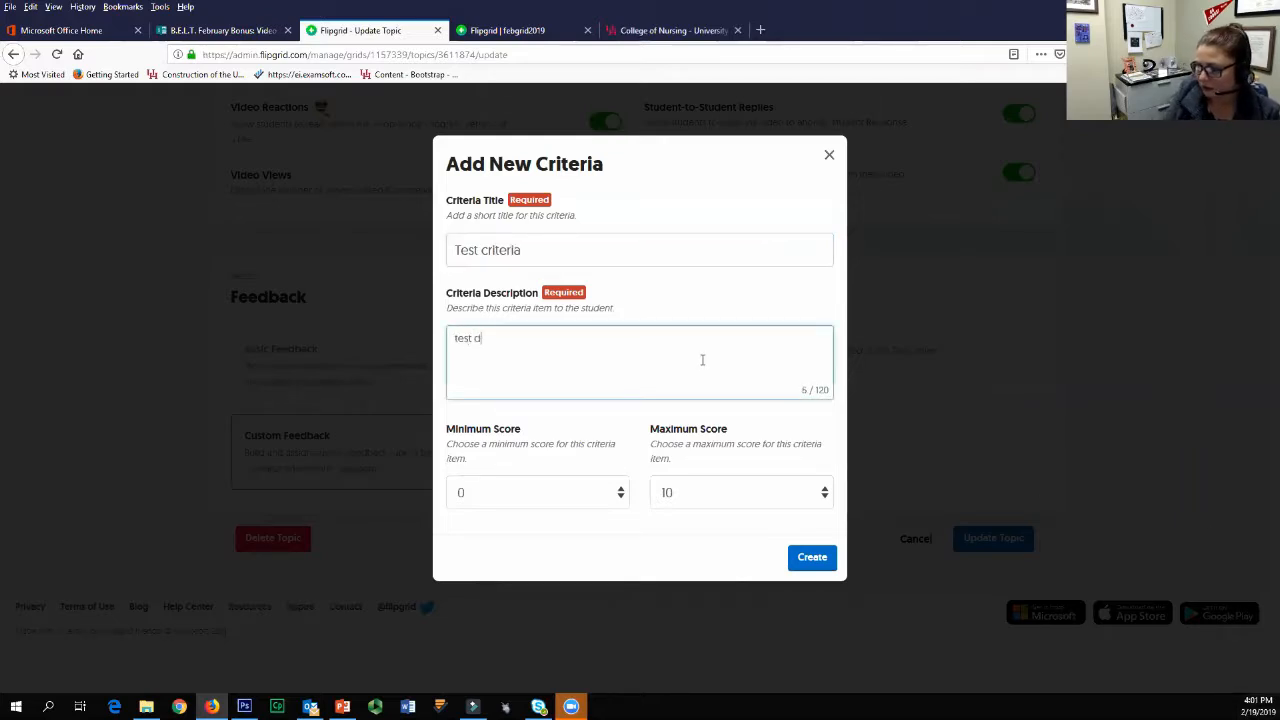
type("escription")
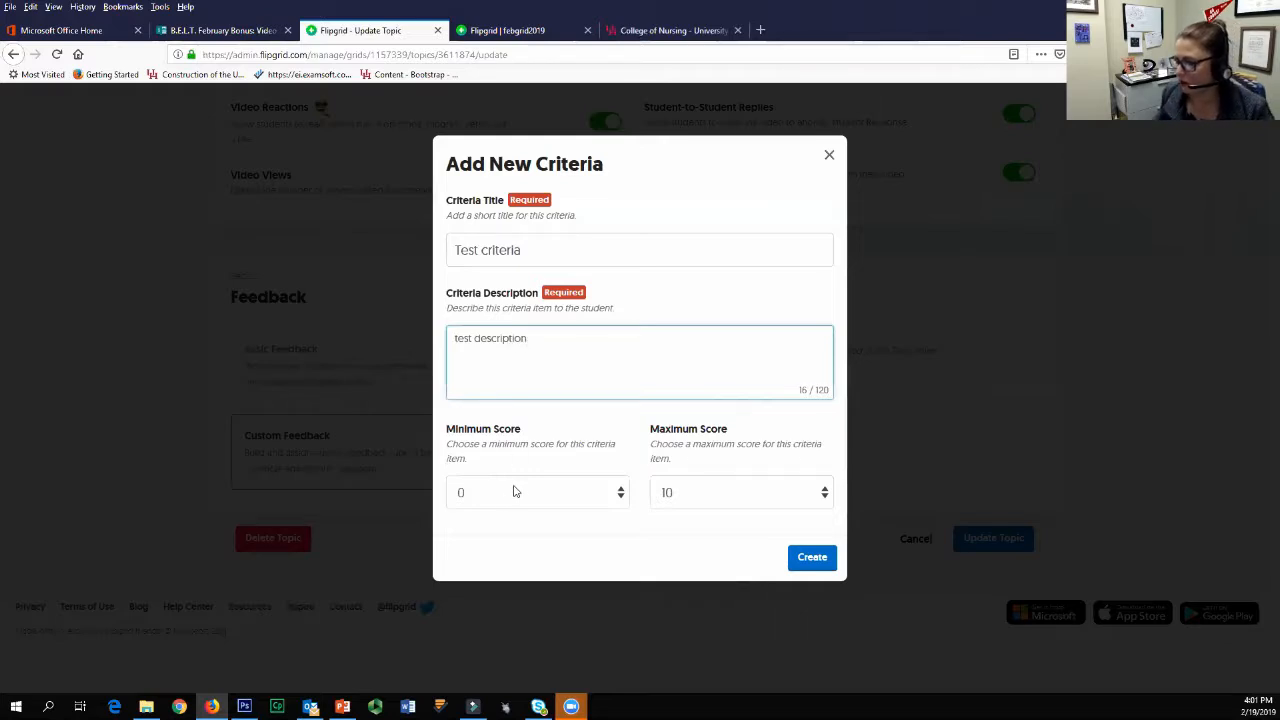
Step: Try the minimum score choices, set the minimum score to 0 and create the criterion
left_click(515, 491)
left_click(530, 678)
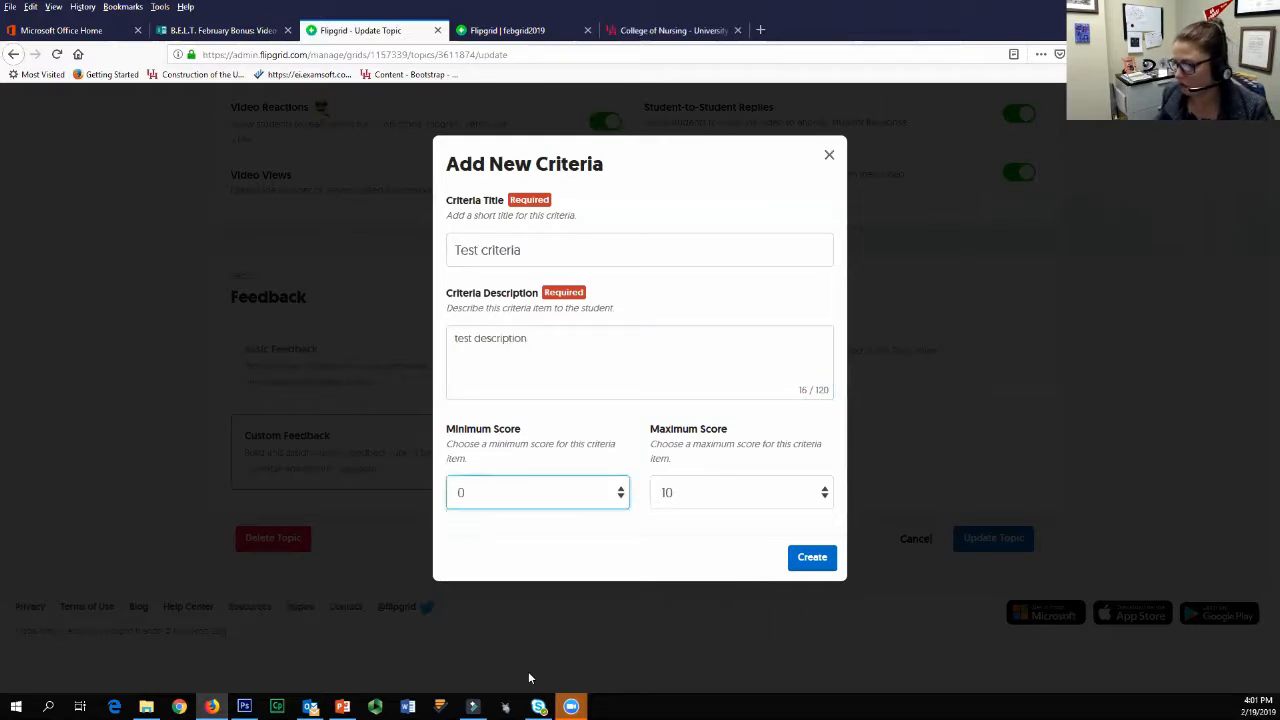
left_click(512, 492)
left_click(509, 663)
left_click(499, 499)
scroll(490, 580, "up", 2)
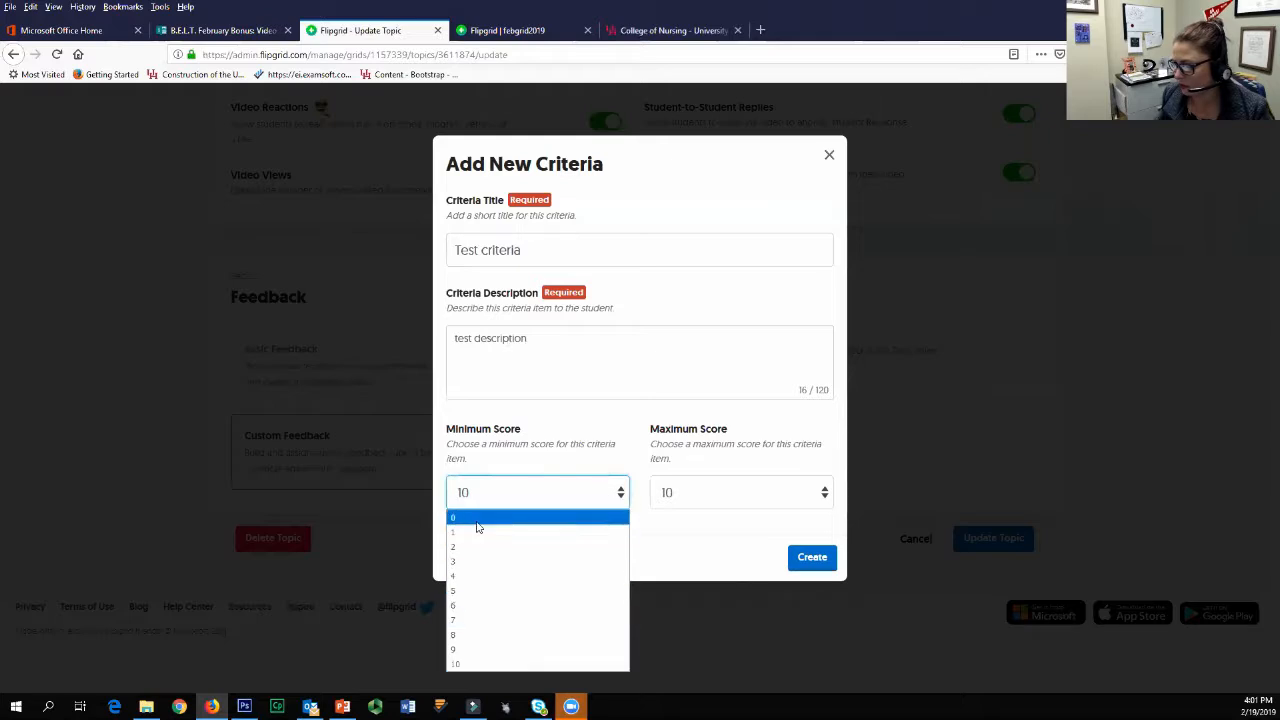
left_click(472, 518)
left_click(815, 560)
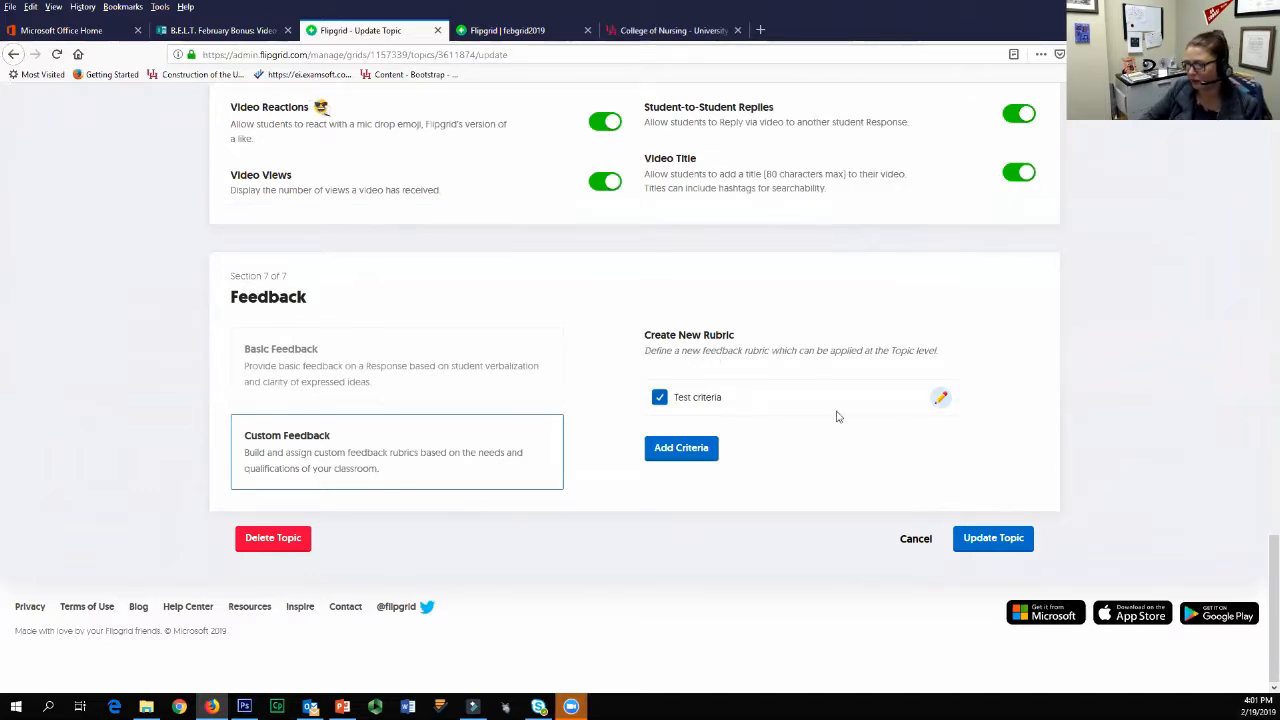
Step: Open the Test criteria item for editing and close it again
left_click(940, 397)
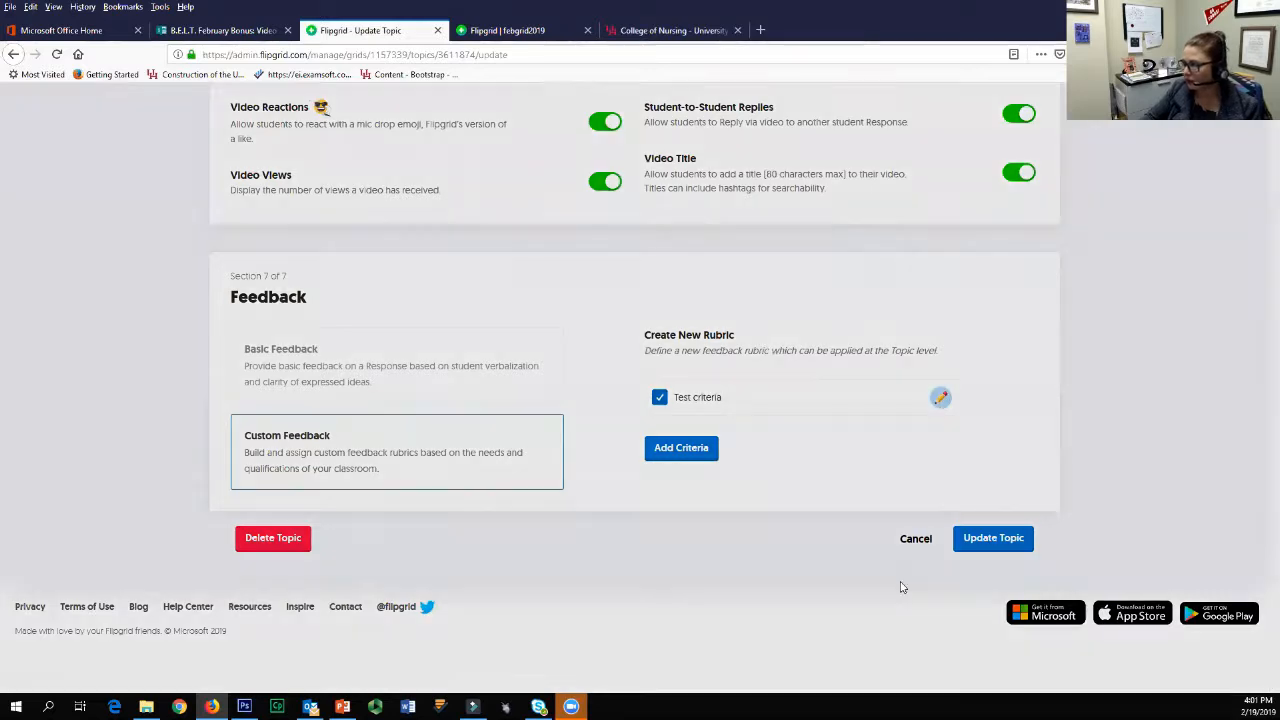
left_click(1098, 395)
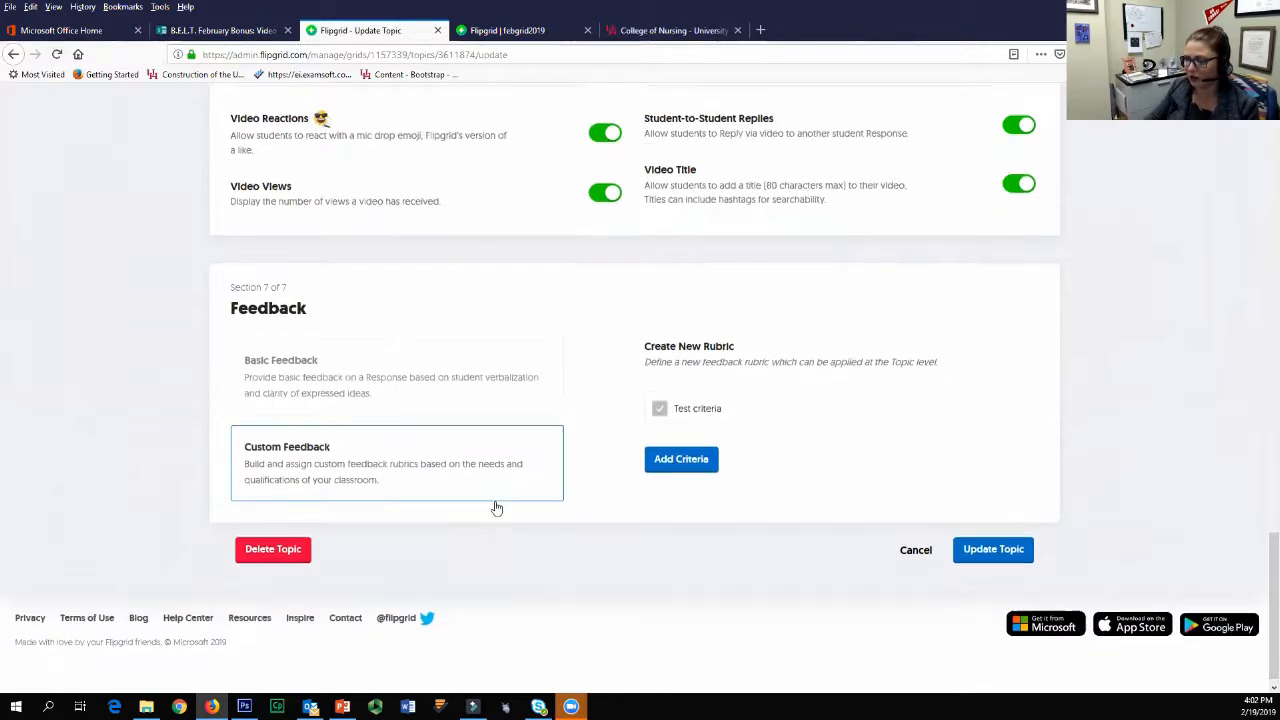
Step: Place the cursor in the Topic Attachments feature link, switch to Office 365 and open its home page
scroll(494, 506, "up", 6)
left_click(411, 360)
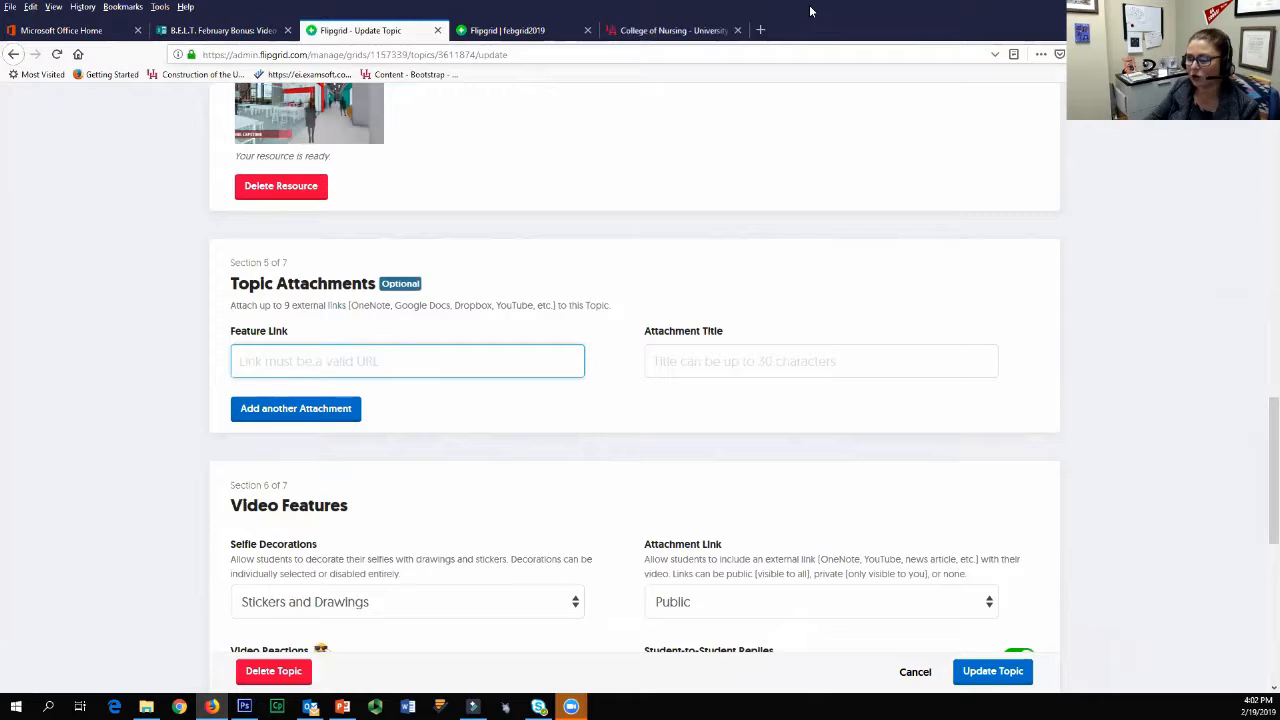
left_click(62, 30)
scroll(322, 446, "up", 3)
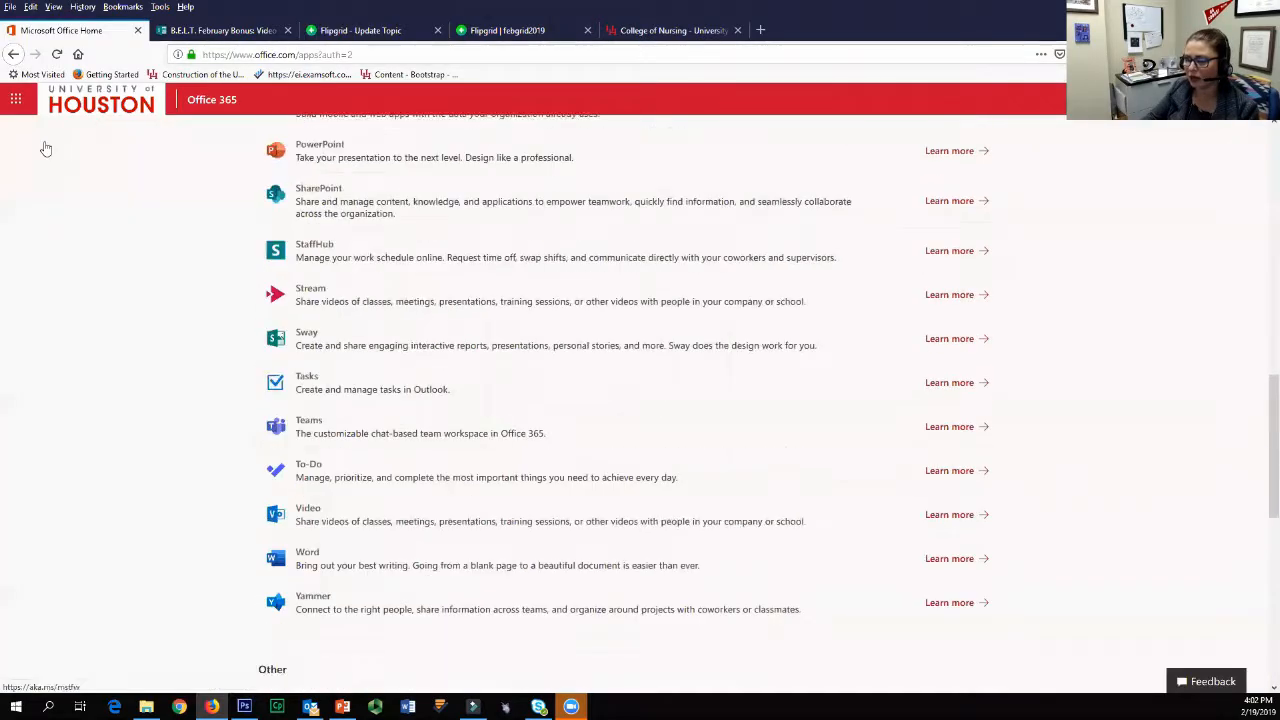
left_click(17, 99)
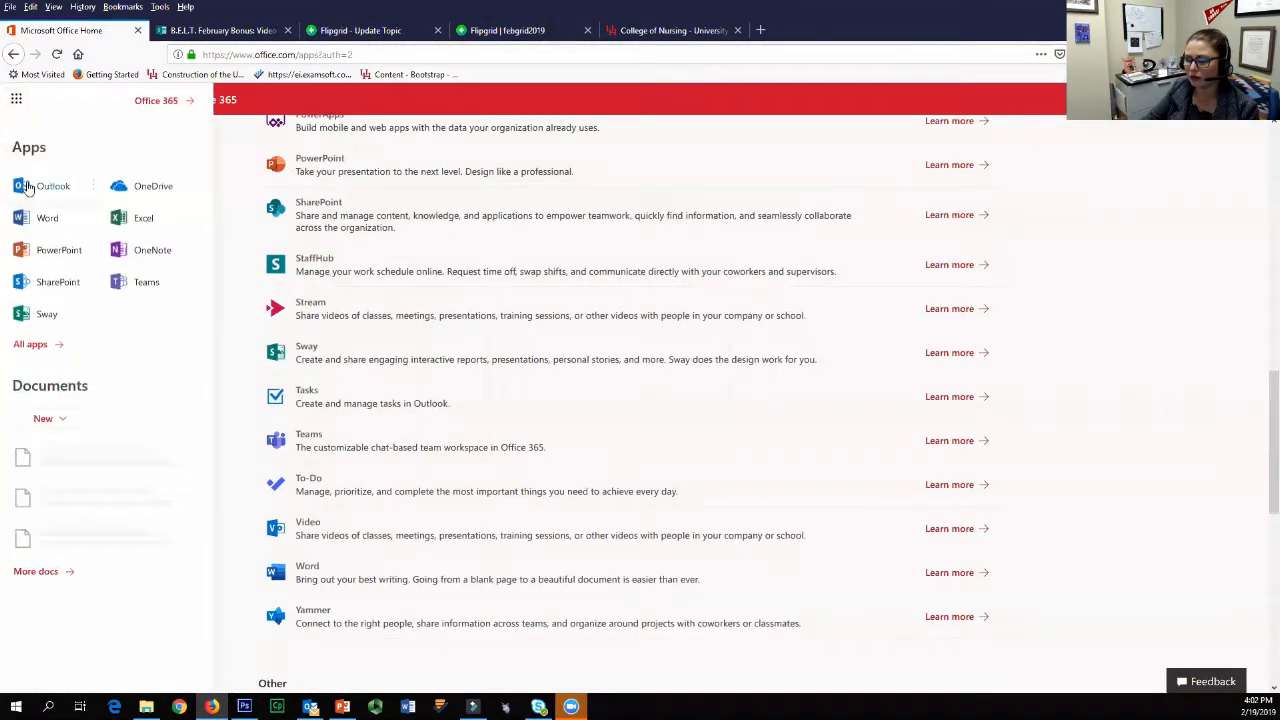
left_click(152, 101)
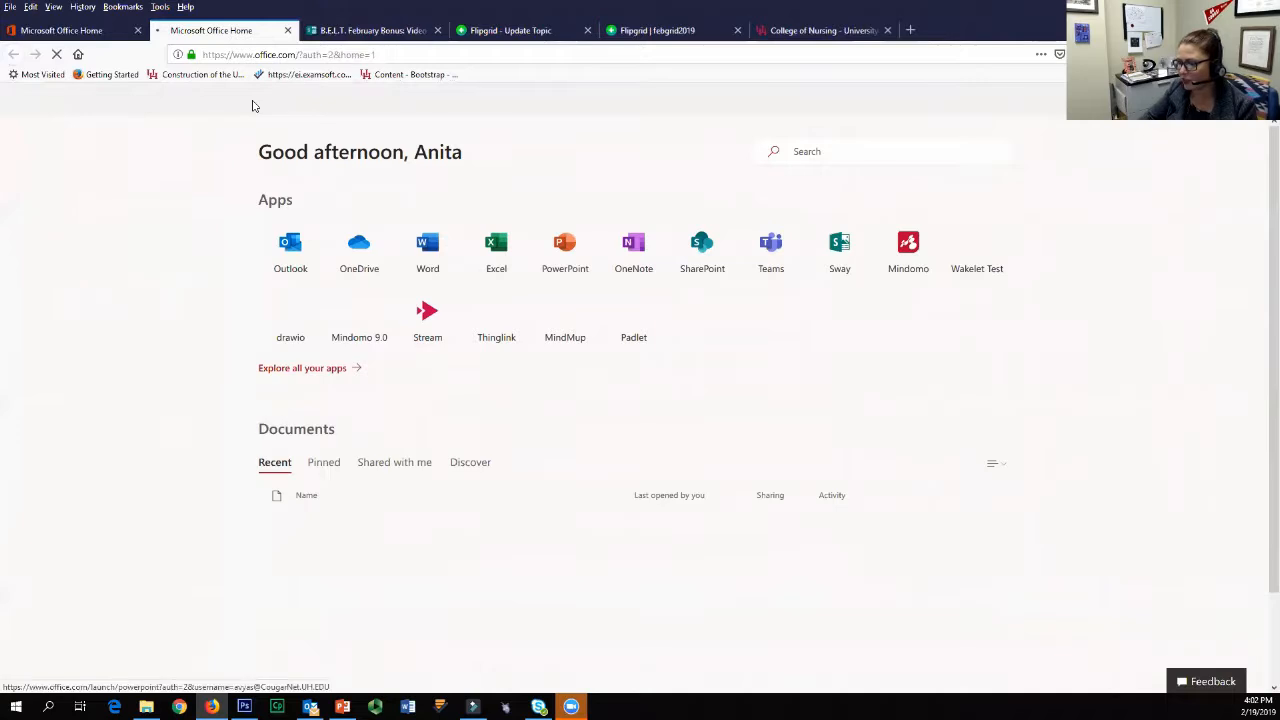
Step: Create and copy a sharing link for the recommended "Blackboard Collaborate basic tools" document
scroll(510, 503, "down", 2)
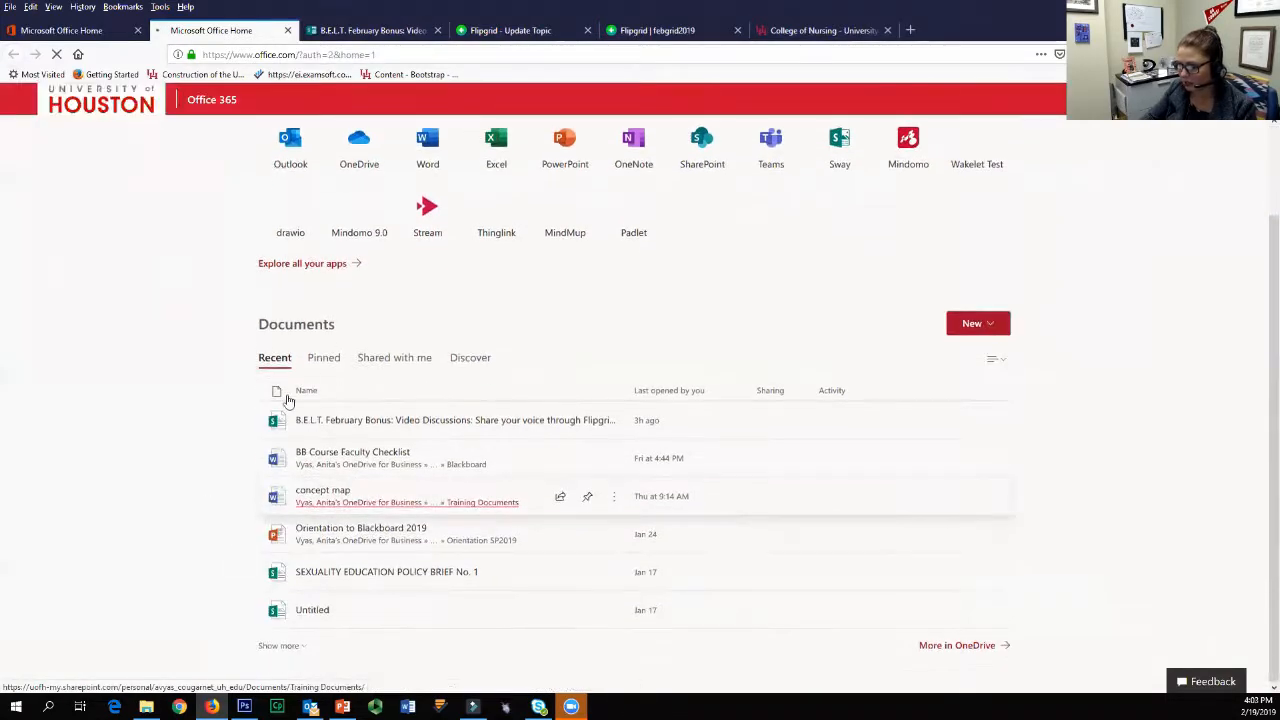
scroll(485, 624, "down", 2)
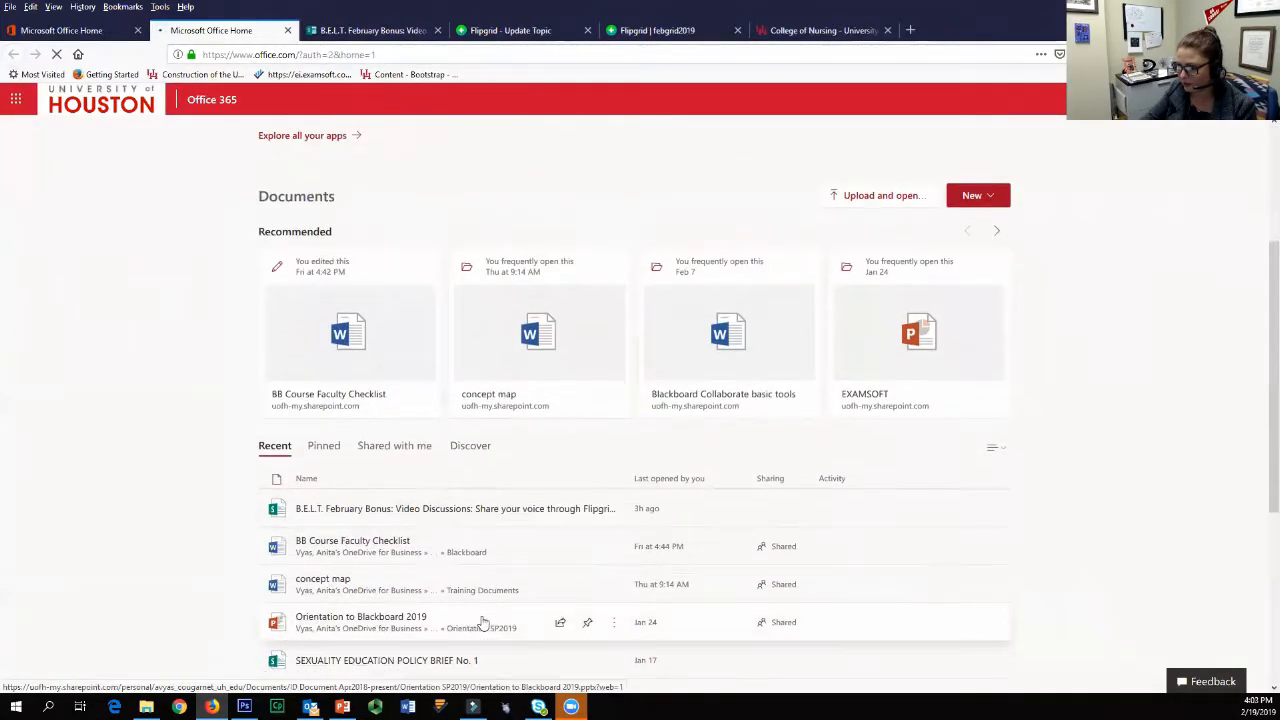
scroll(500, 532, "down", 1)
scroll(525, 620, "down", 5)
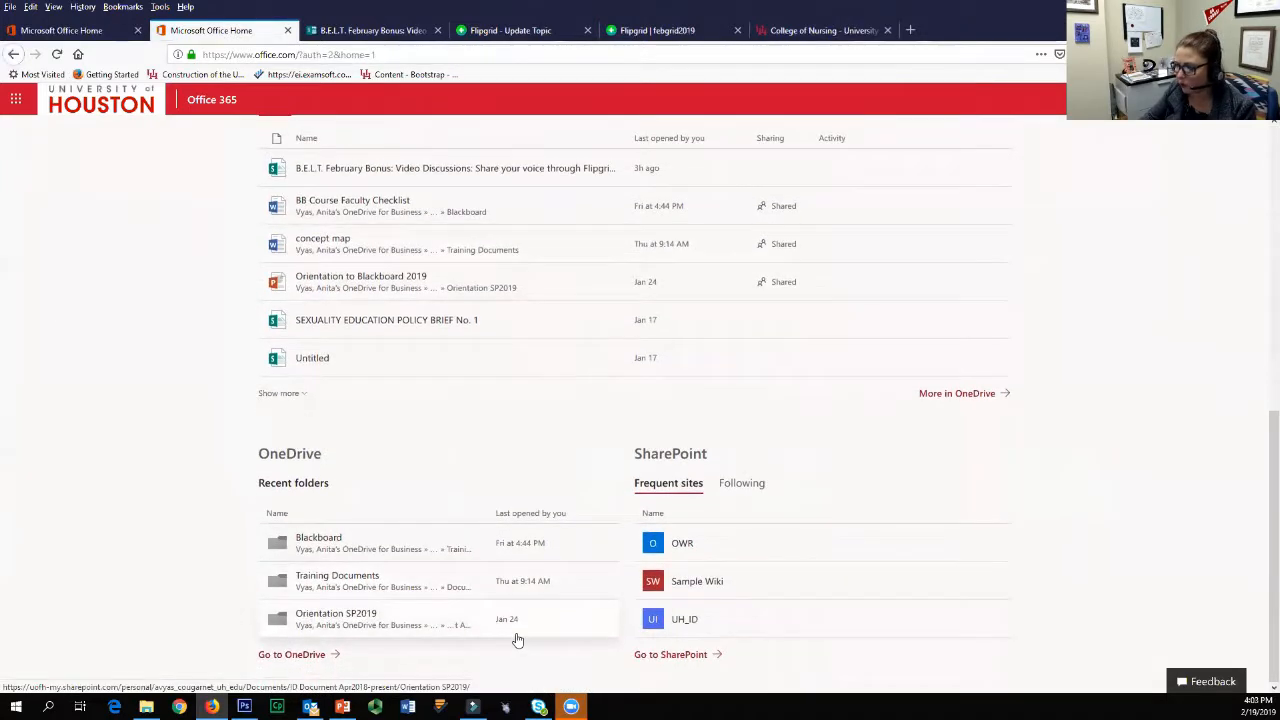
scroll(518, 628, "up", 10)
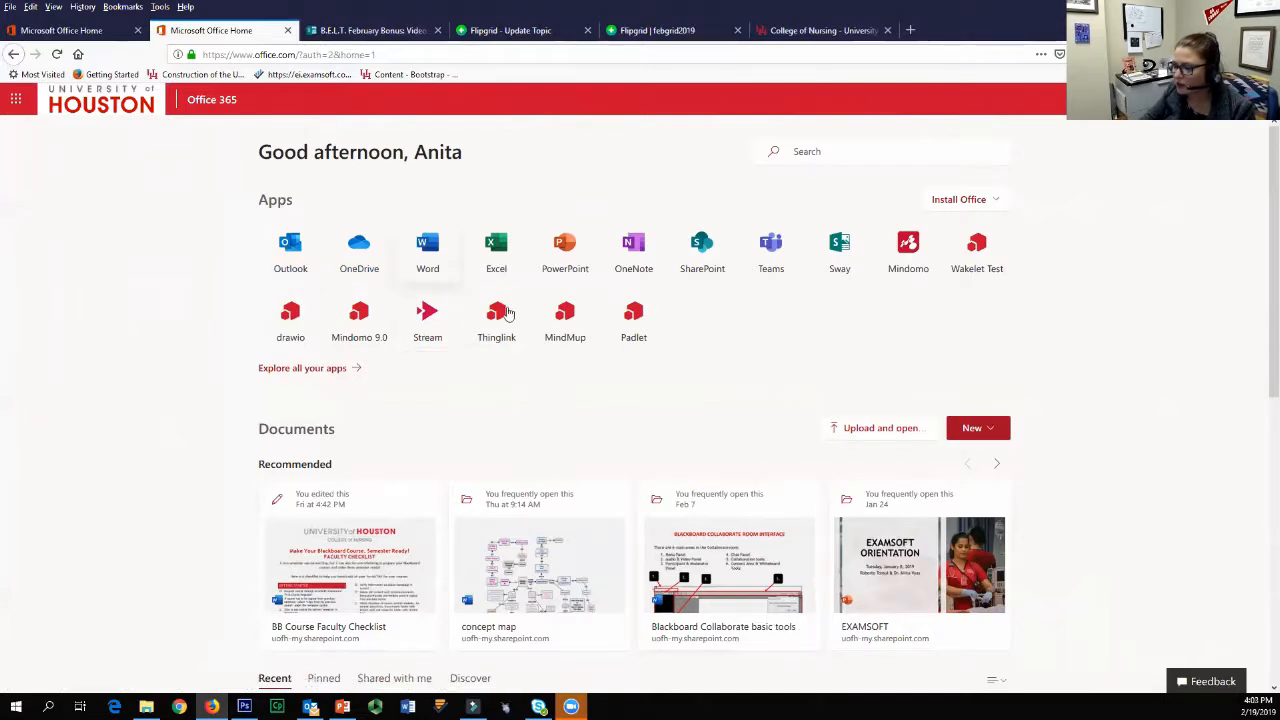
scroll(517, 534, "down", 7)
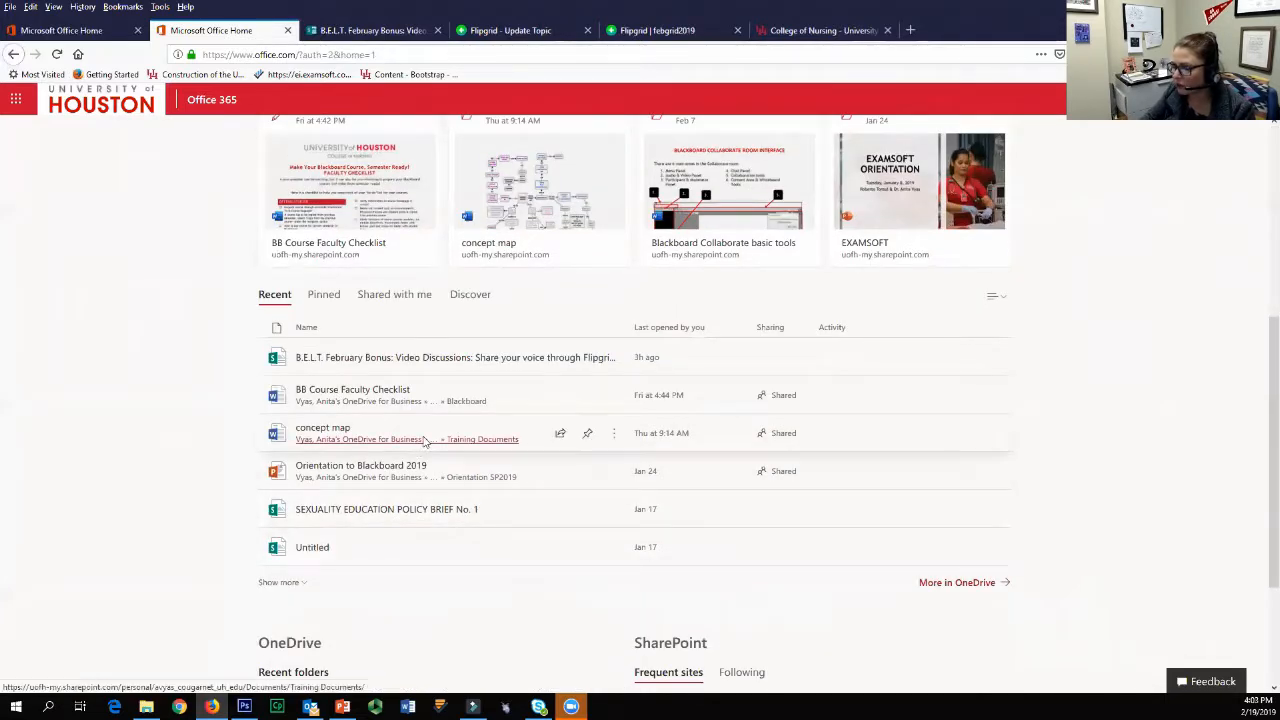
scroll(431, 434, "up", 2)
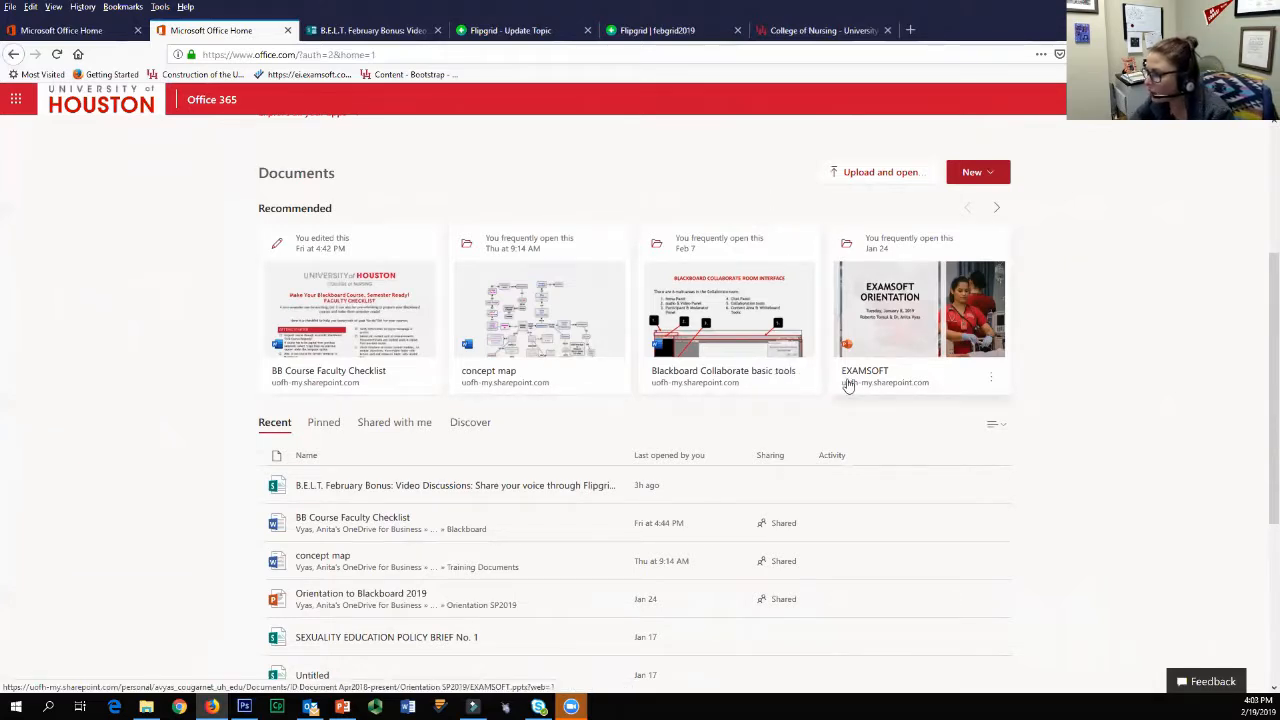
mouse_move(803, 386)
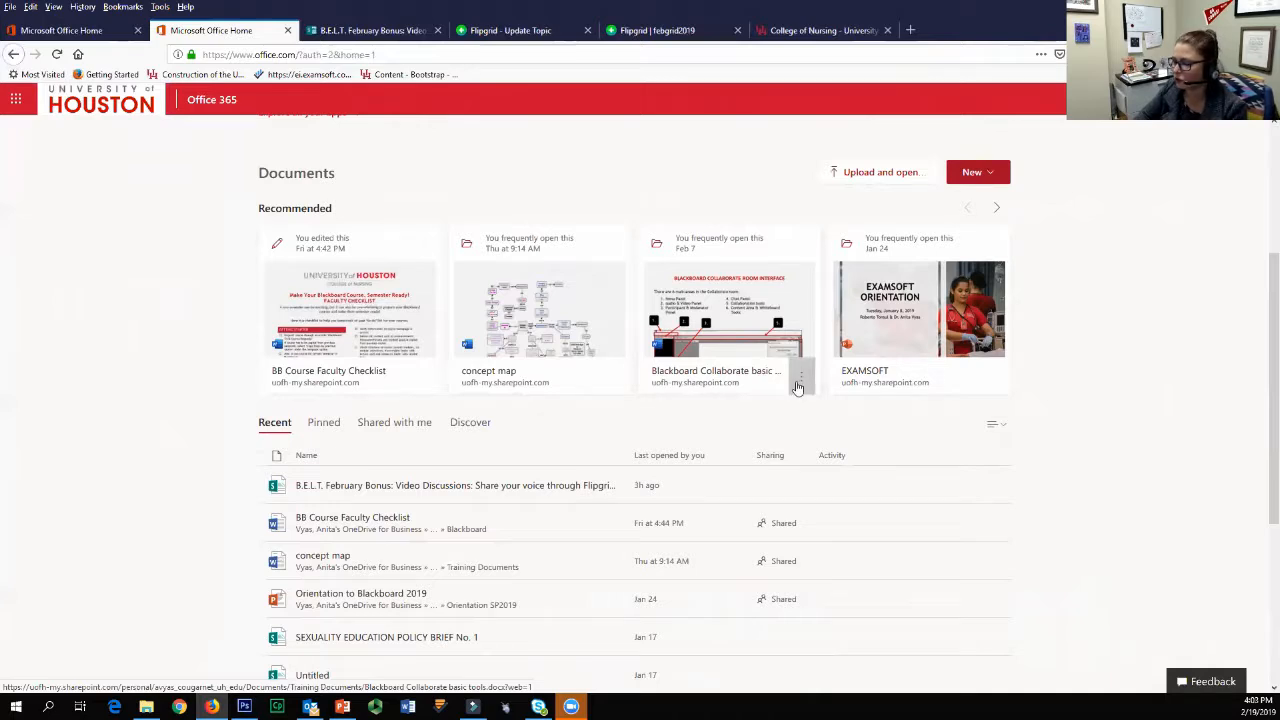
left_click(801, 384)
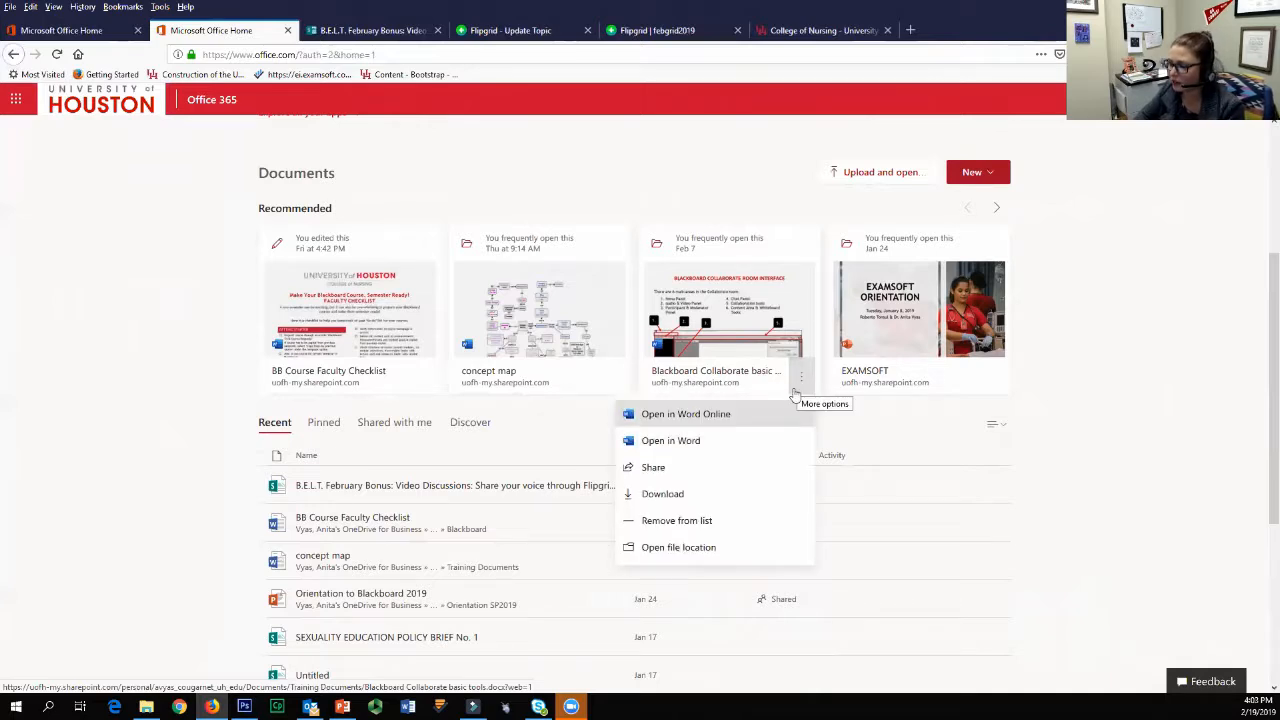
left_click(670, 469)
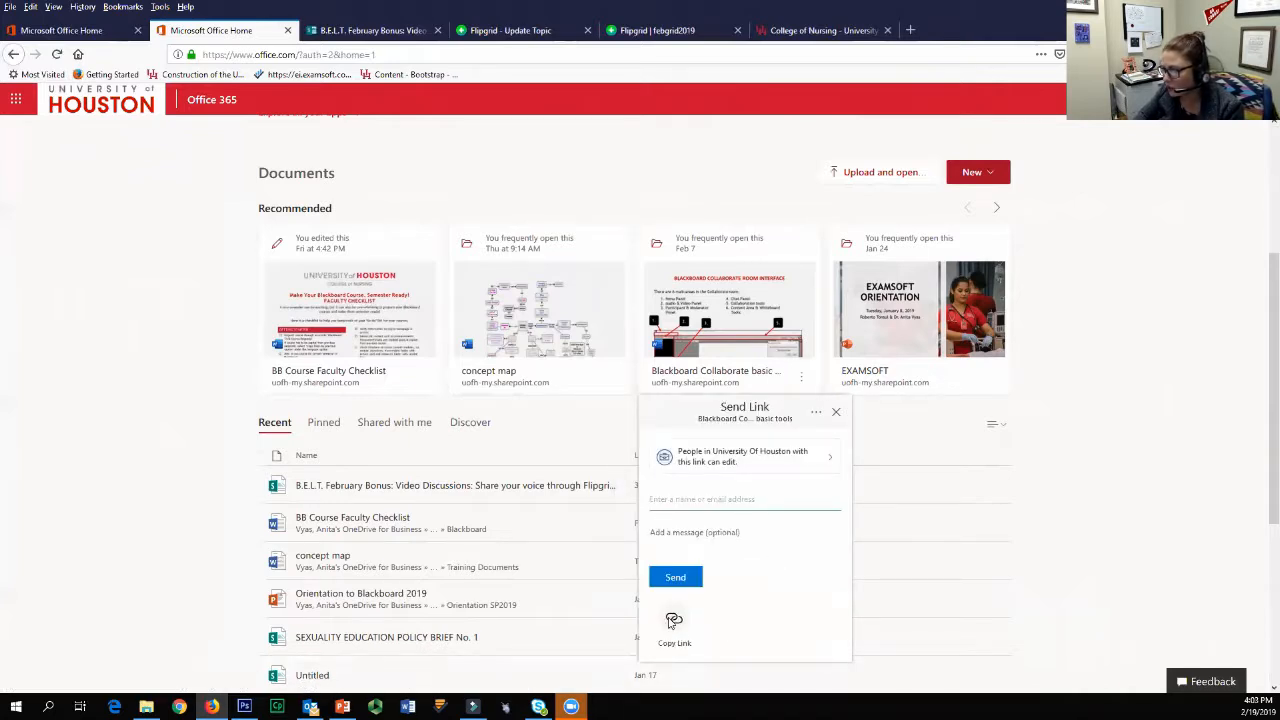
left_click(674, 622)
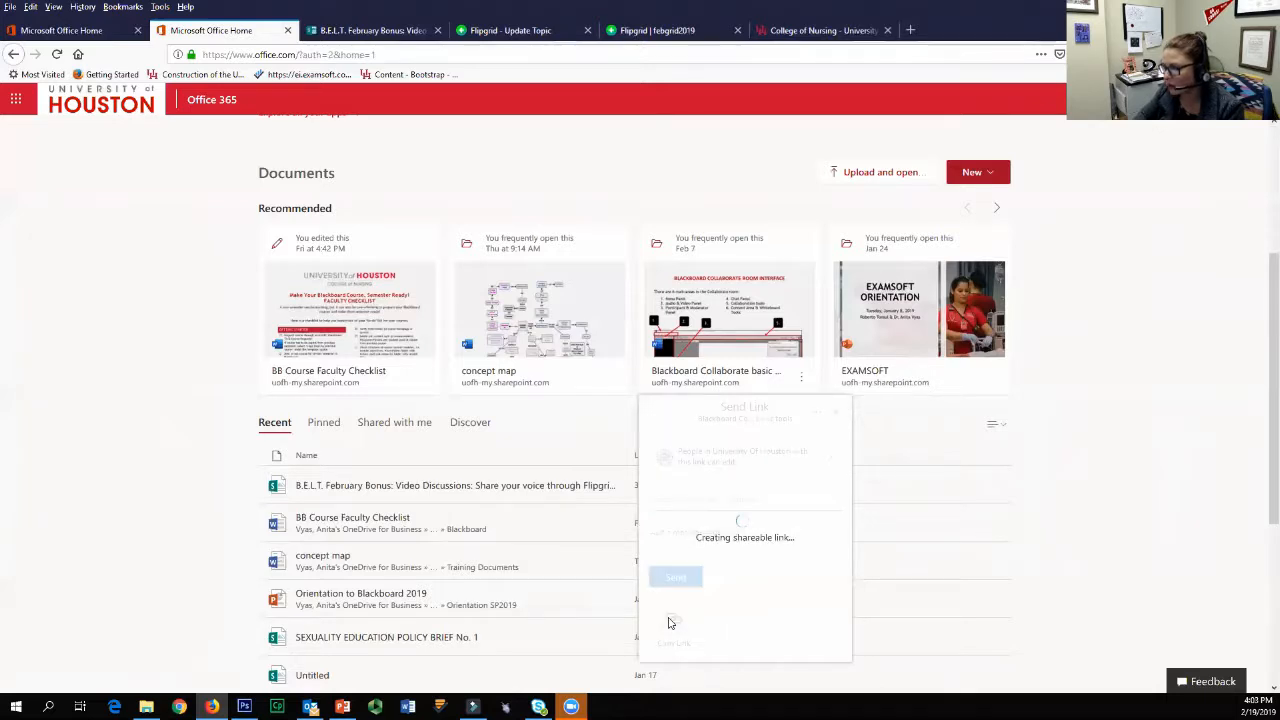
left_click(816, 476)
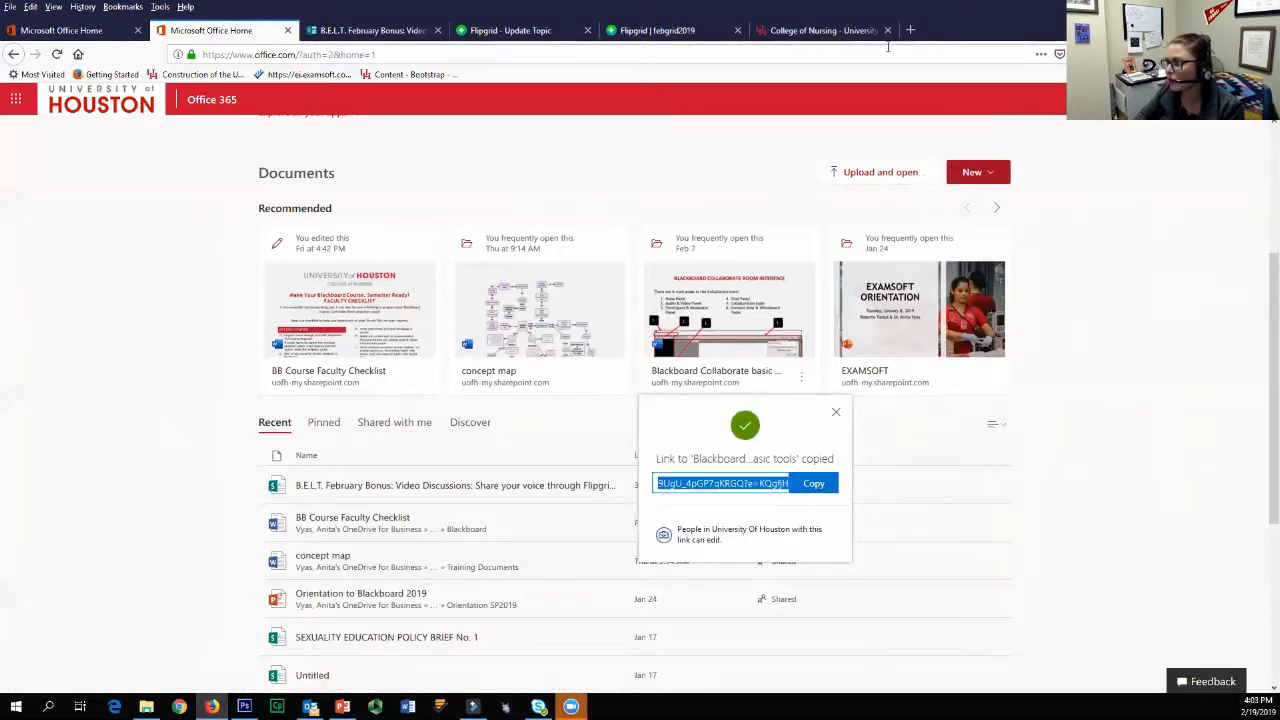
Step: Return to the Flipgrid topic and attach the copied document link with the title "Blackboard handout"
left_click(560, 33)
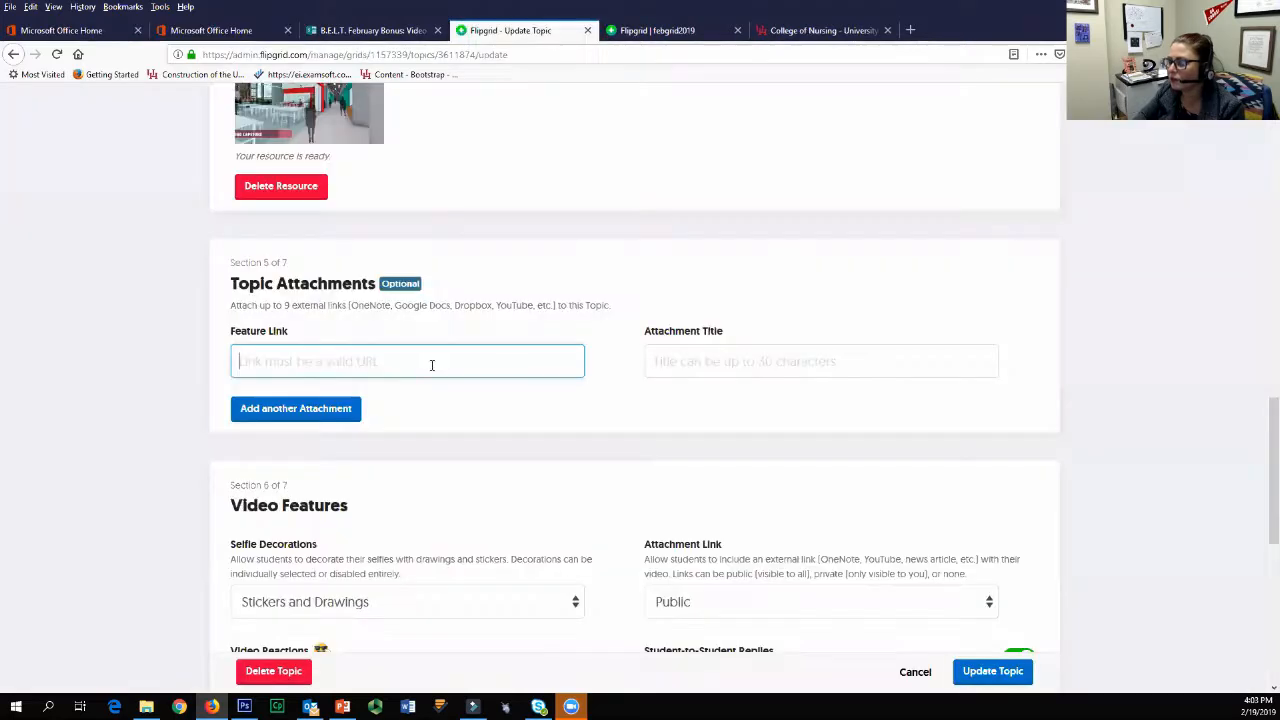
right_click(335, 366)
left_click(365, 437)
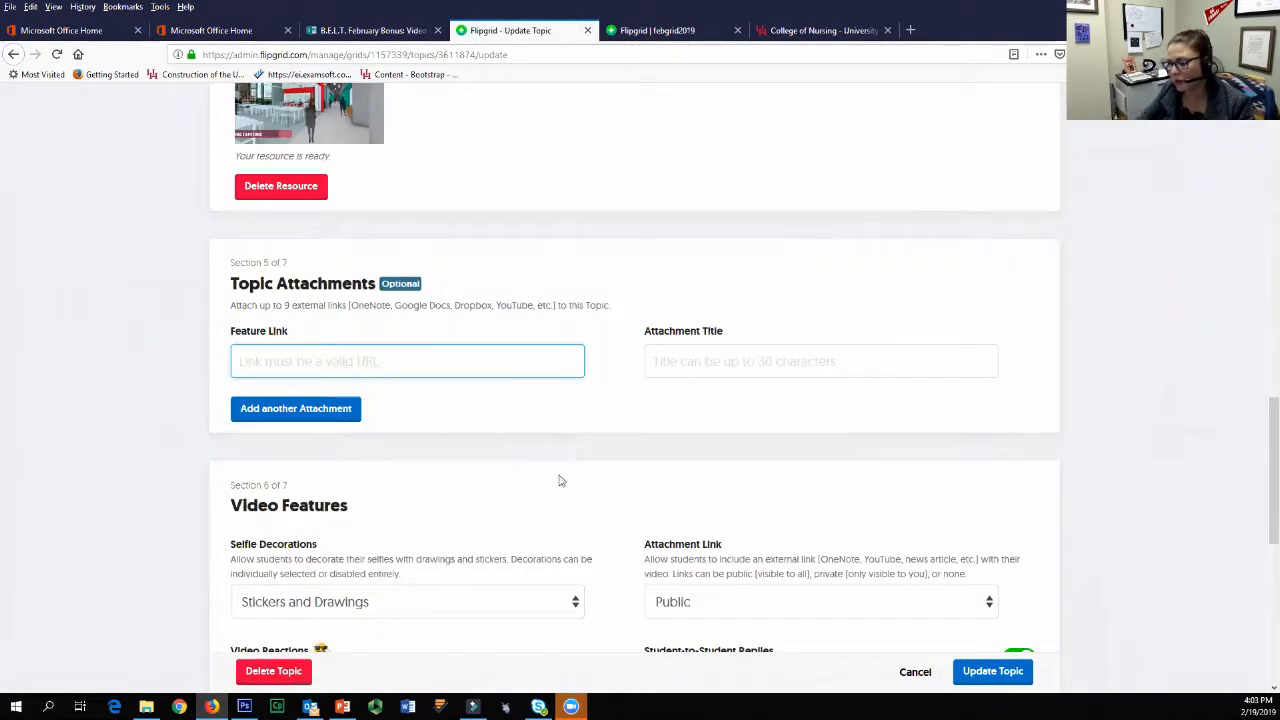
left_click(740, 368)
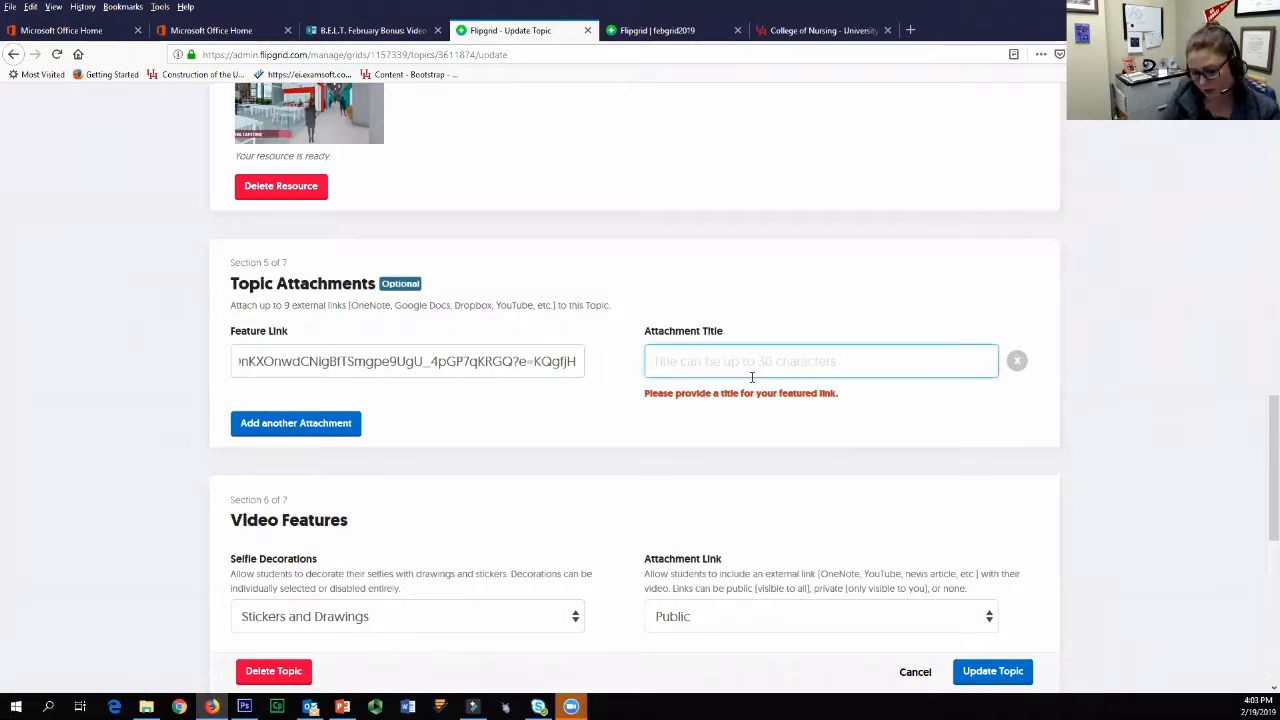
type("Blackboard handout")
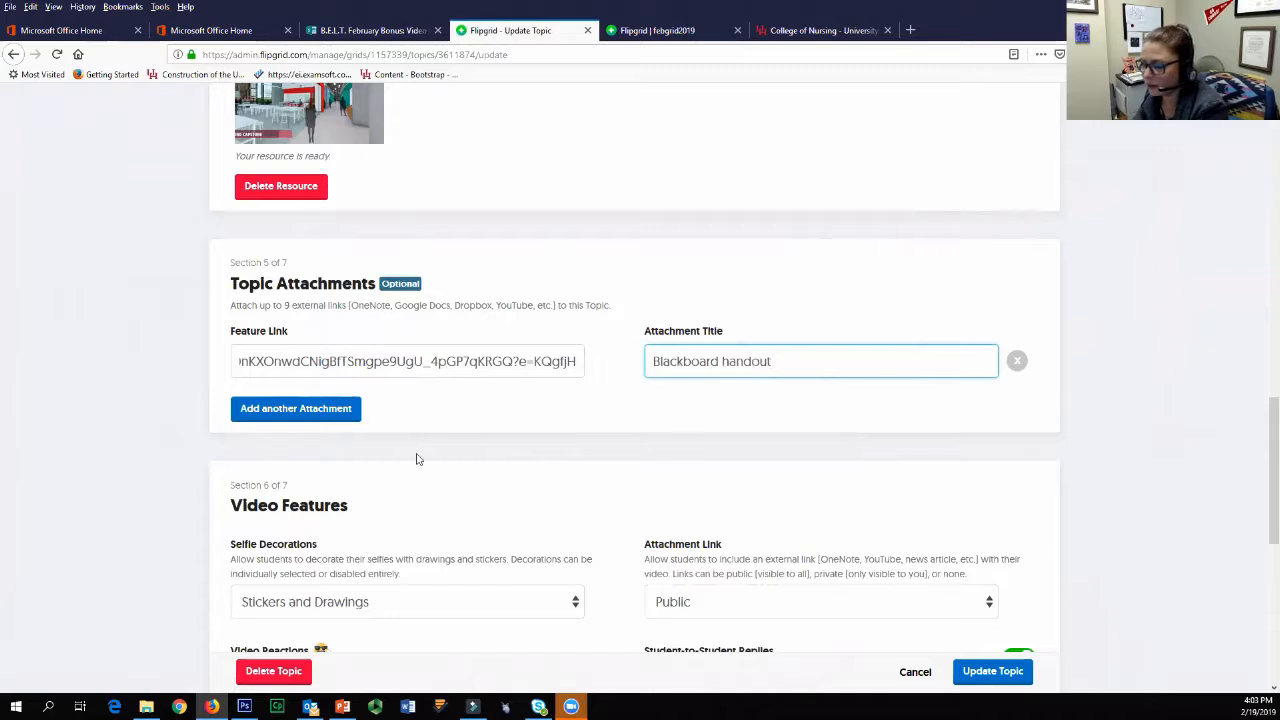
Step: Add a second blank row to the Topic Attachments section and remove it again
left_click(296, 408)
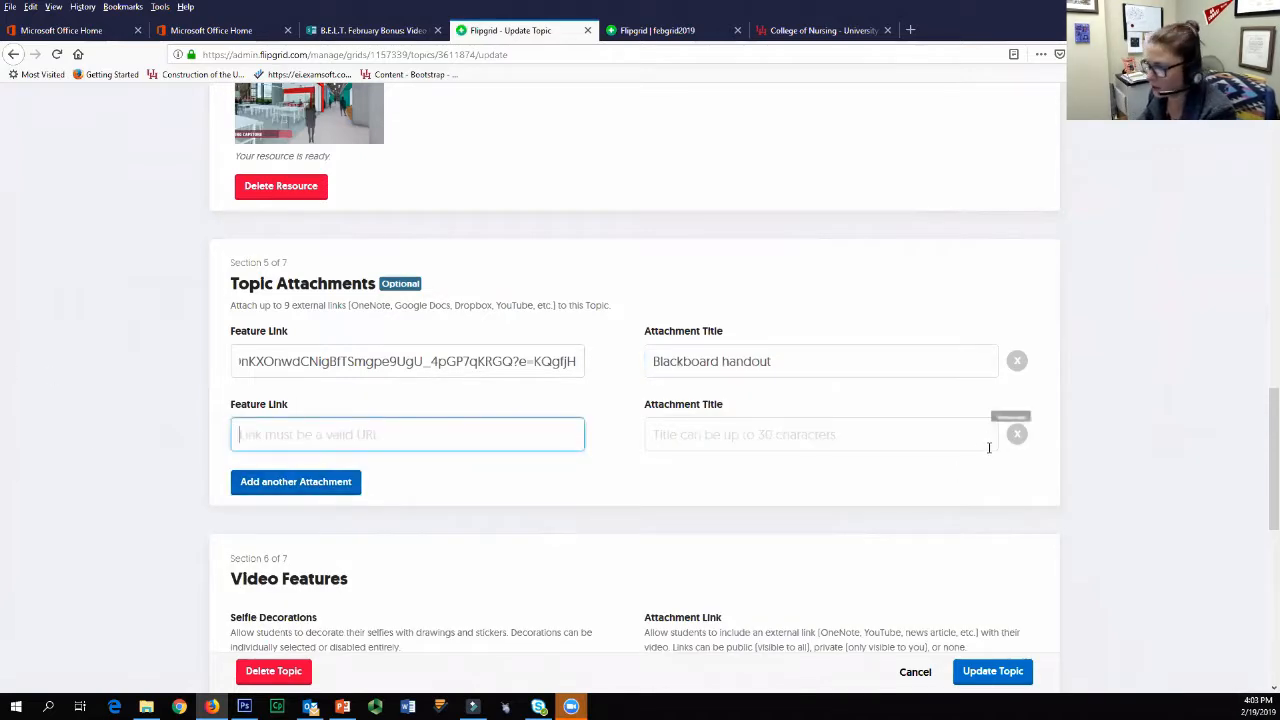
left_click(1016, 433)
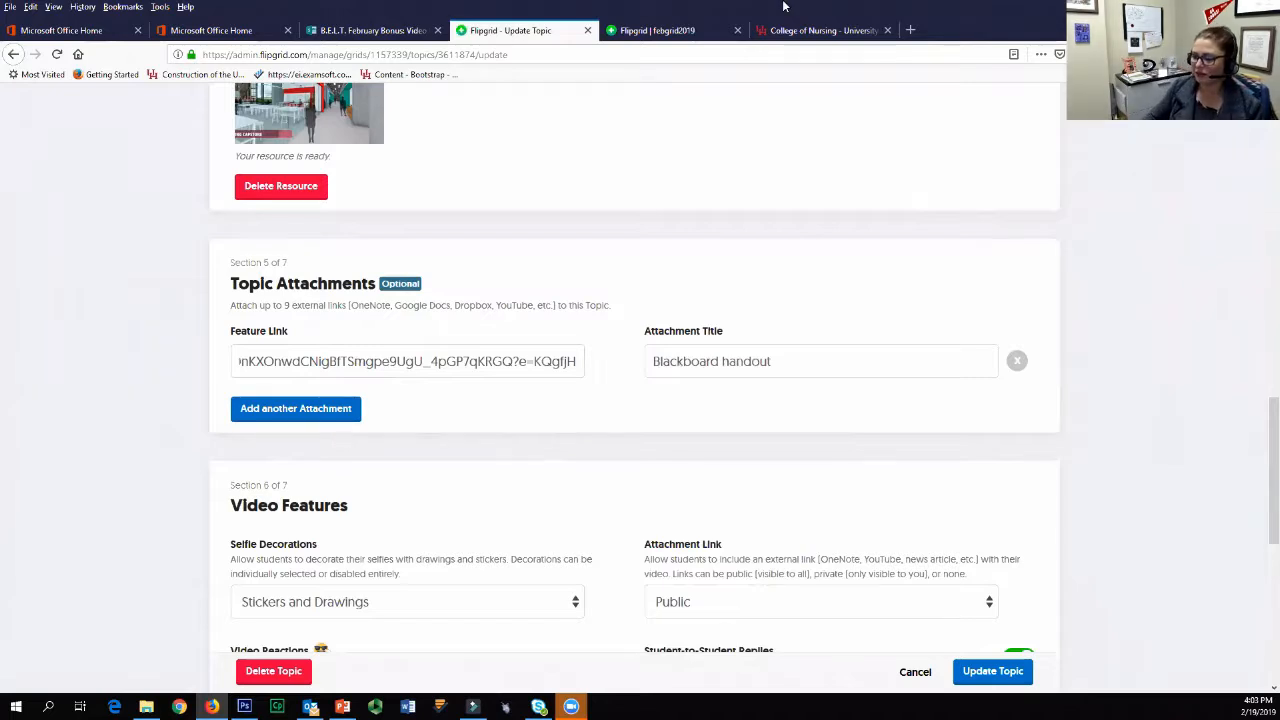
scroll(474, 451, "down", 3)
scroll(474, 471, "up", 3)
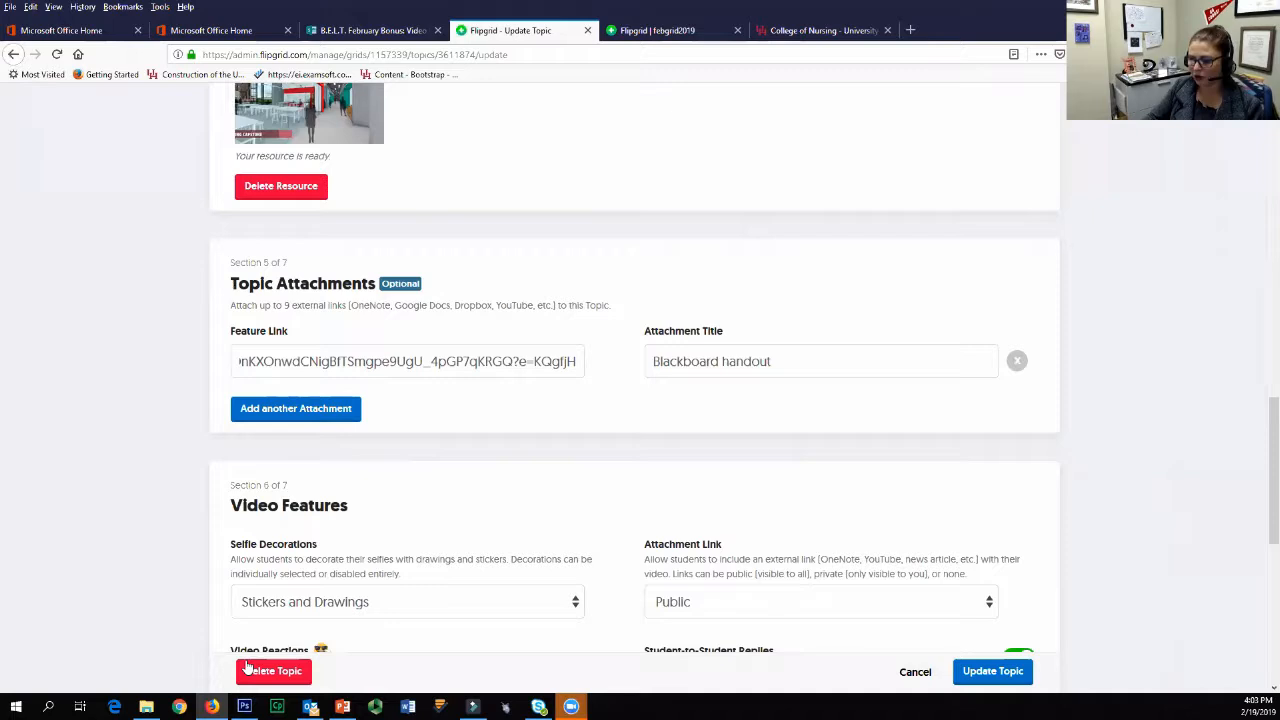
Step: Switch to File Explorer and copy the Dropbox link of AERA-2018-AV.docx from the Dropbox AERA folder
left_click(146, 707)
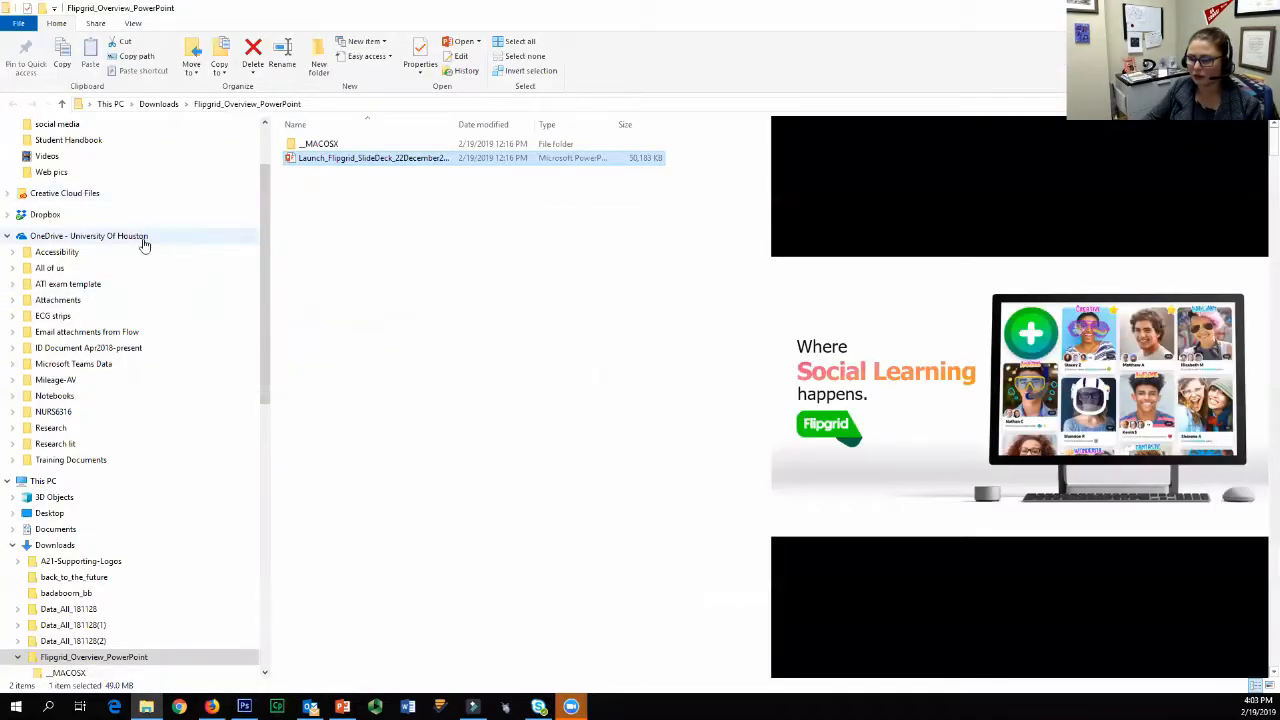
left_click(7, 214)
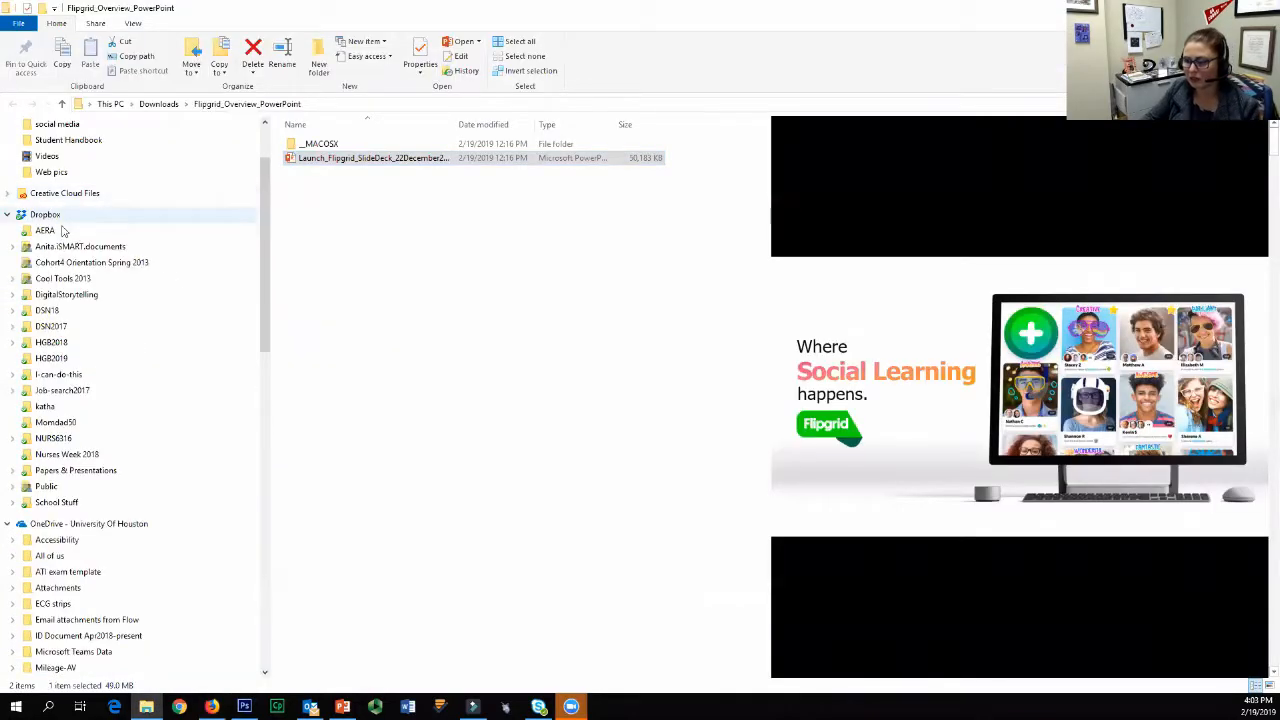
left_click(14, 438)
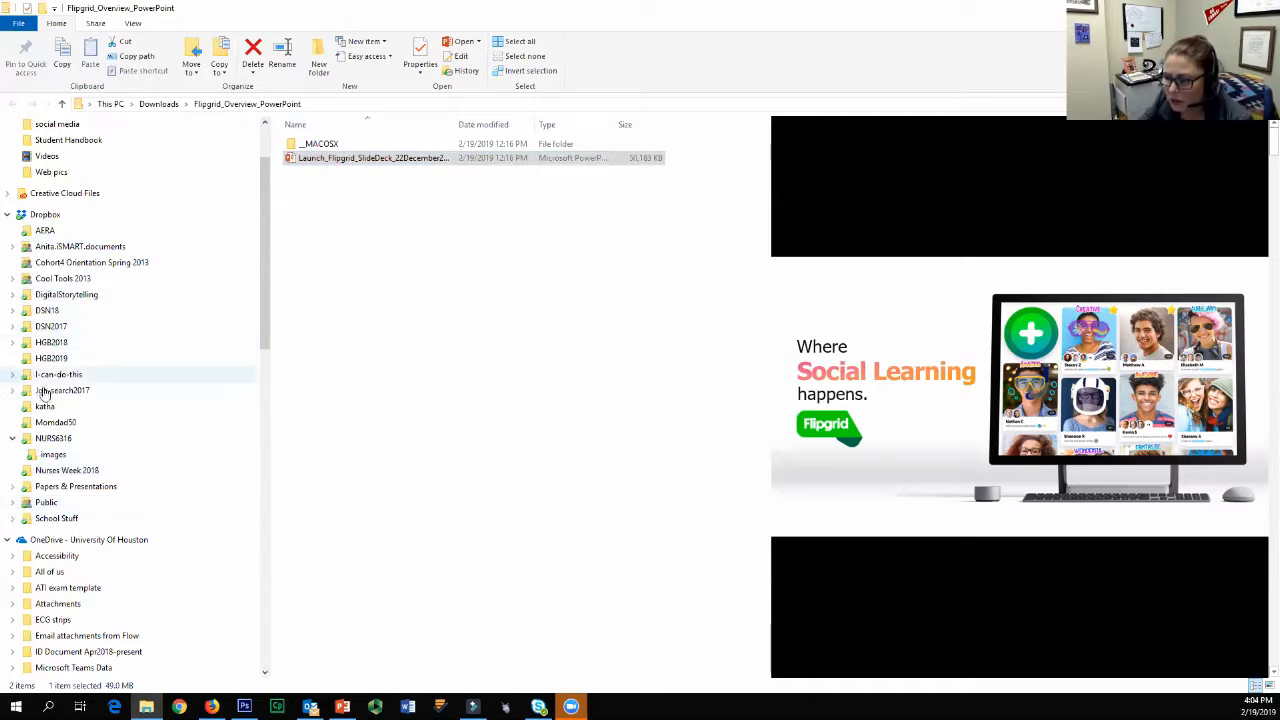
left_click(84, 234)
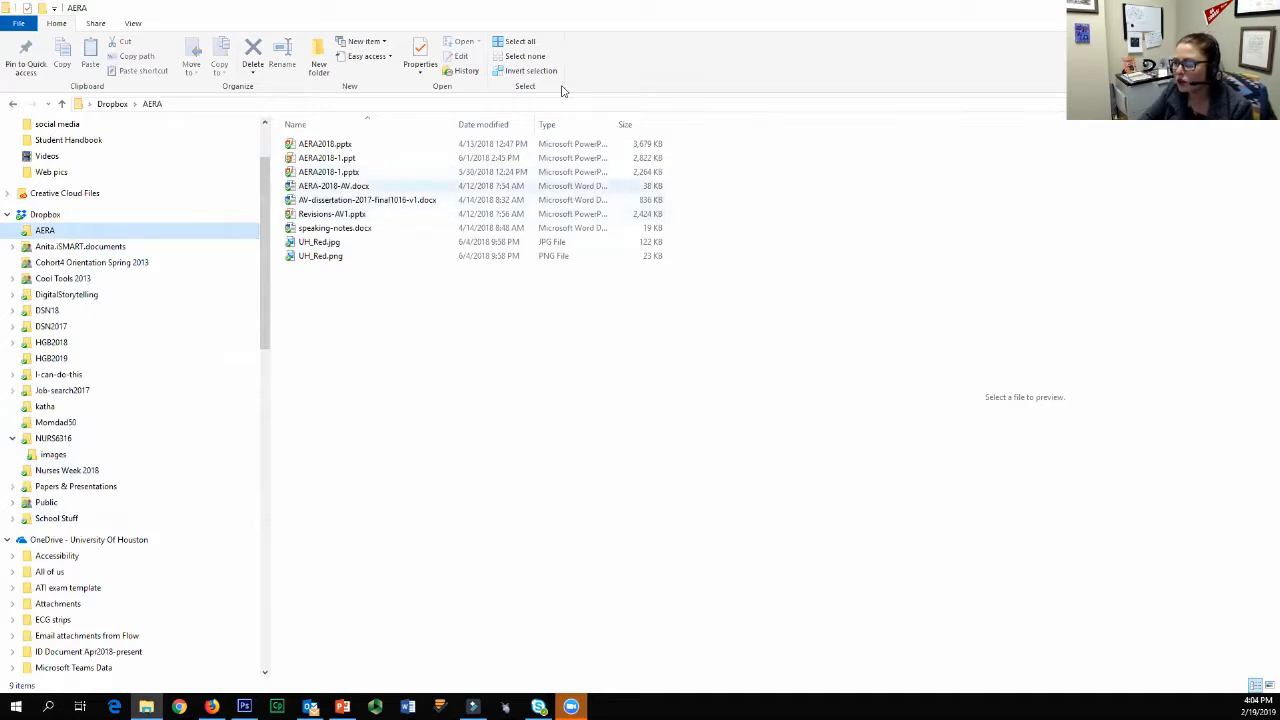
left_click(334, 186)
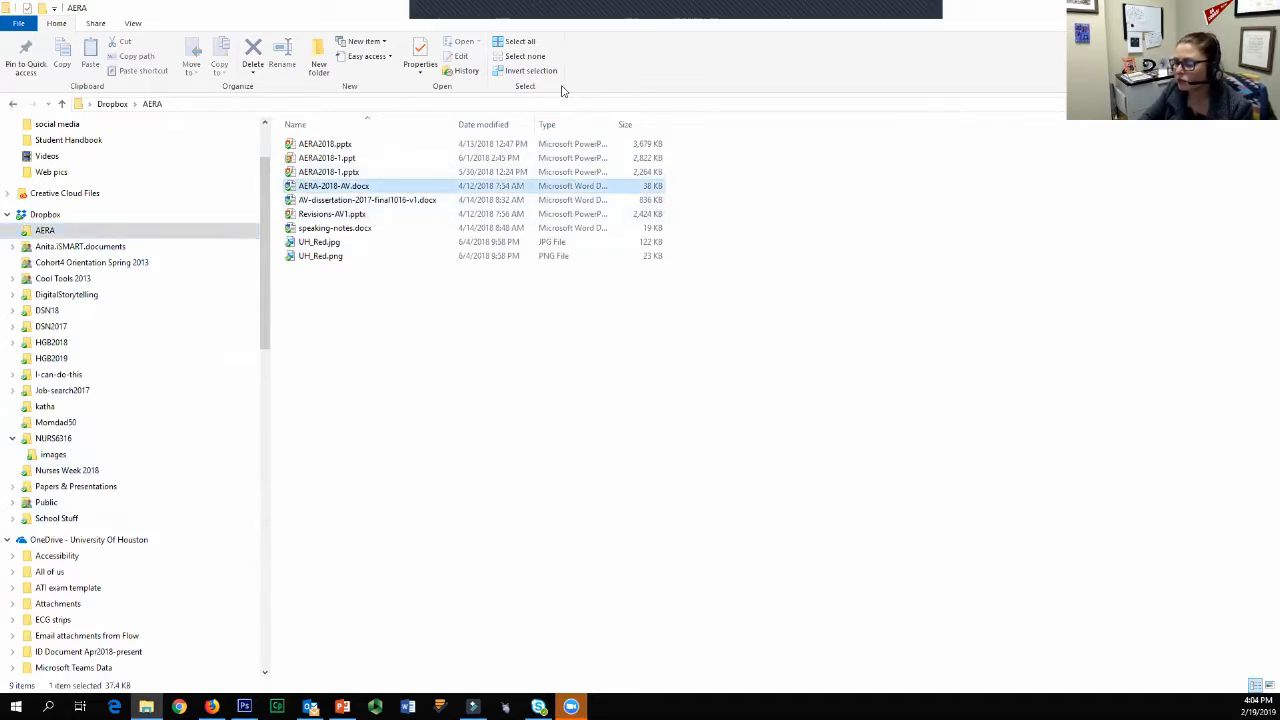
key("shift+F10")
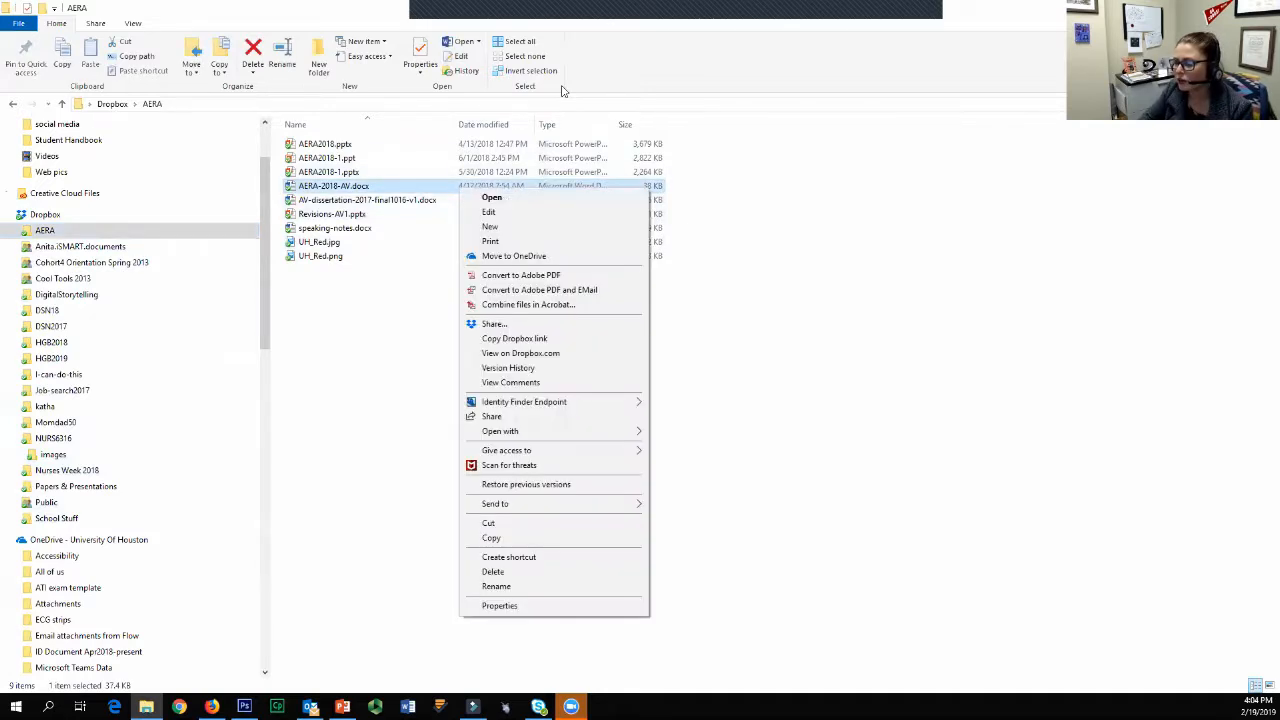
left_click(510, 340)
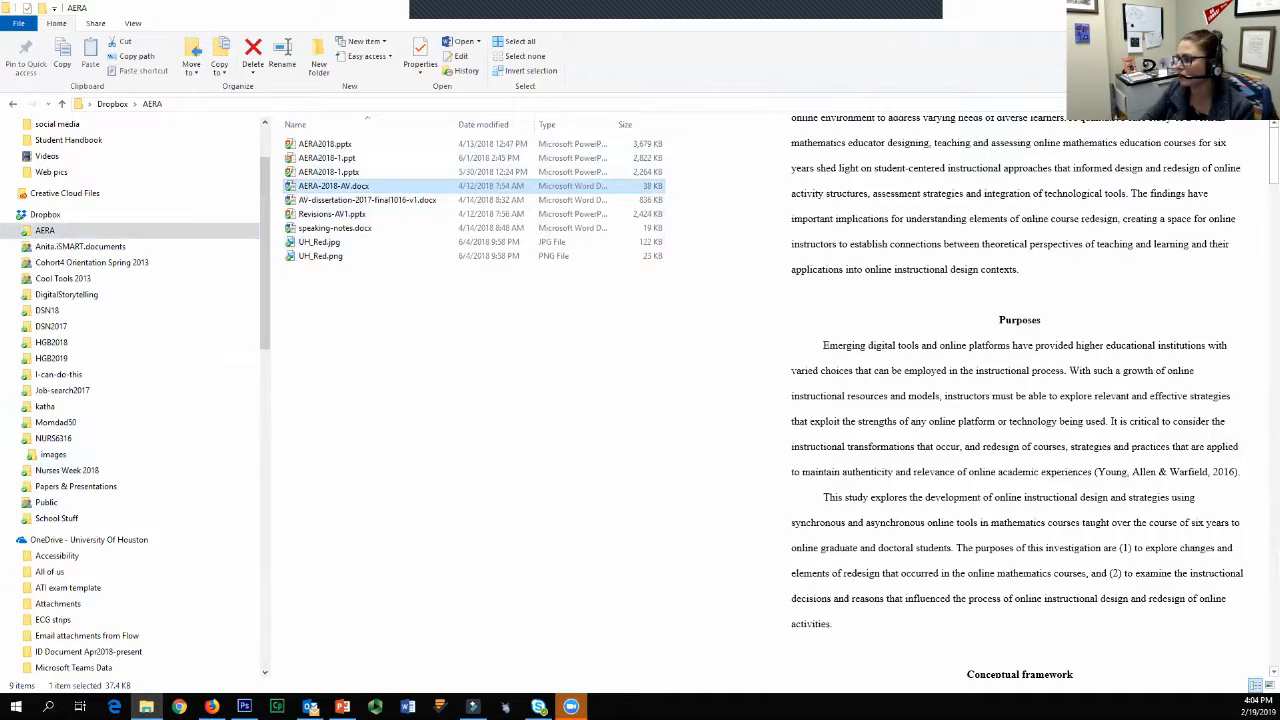
Step: Return to the Flipgrid topic, add the copied Dropbox link as a second attachment titled "AERA paper", and save the topic
key("alt+Tab")
left_click(300, 410)
left_click(343, 432)
right_click(428, 440)
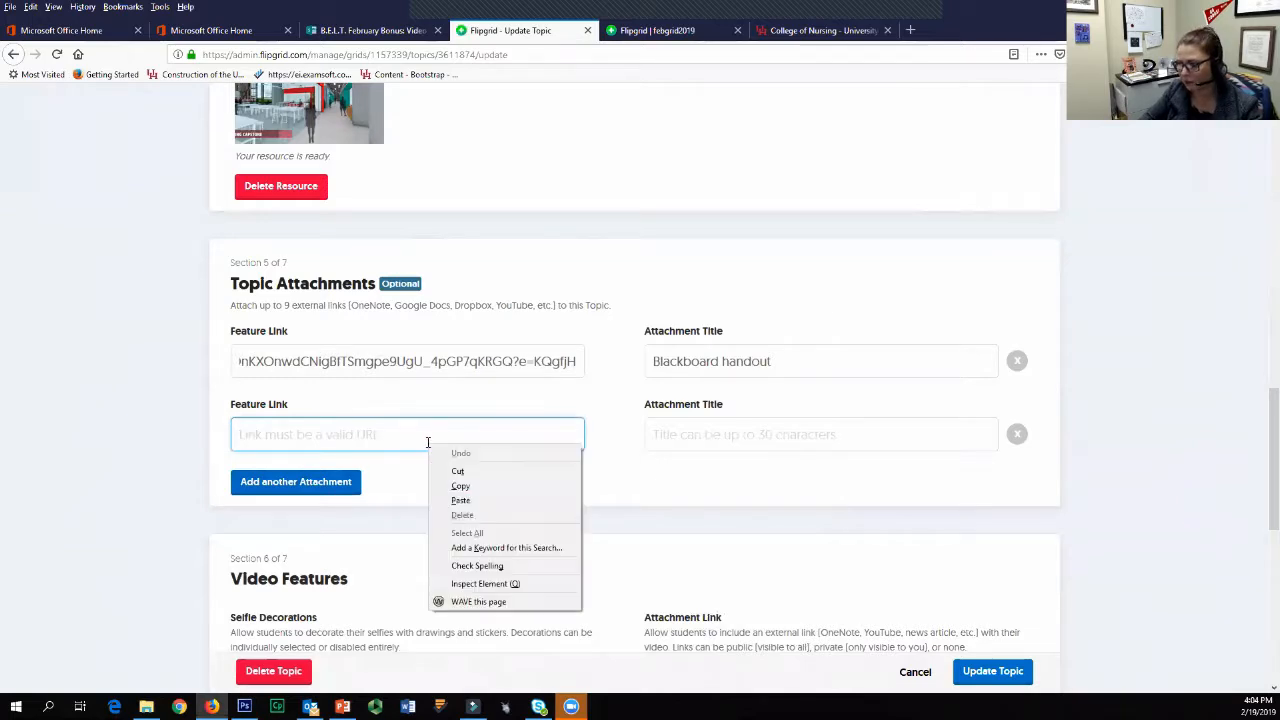
left_click(476, 500)
left_click(864, 429)
type("AERA paper")
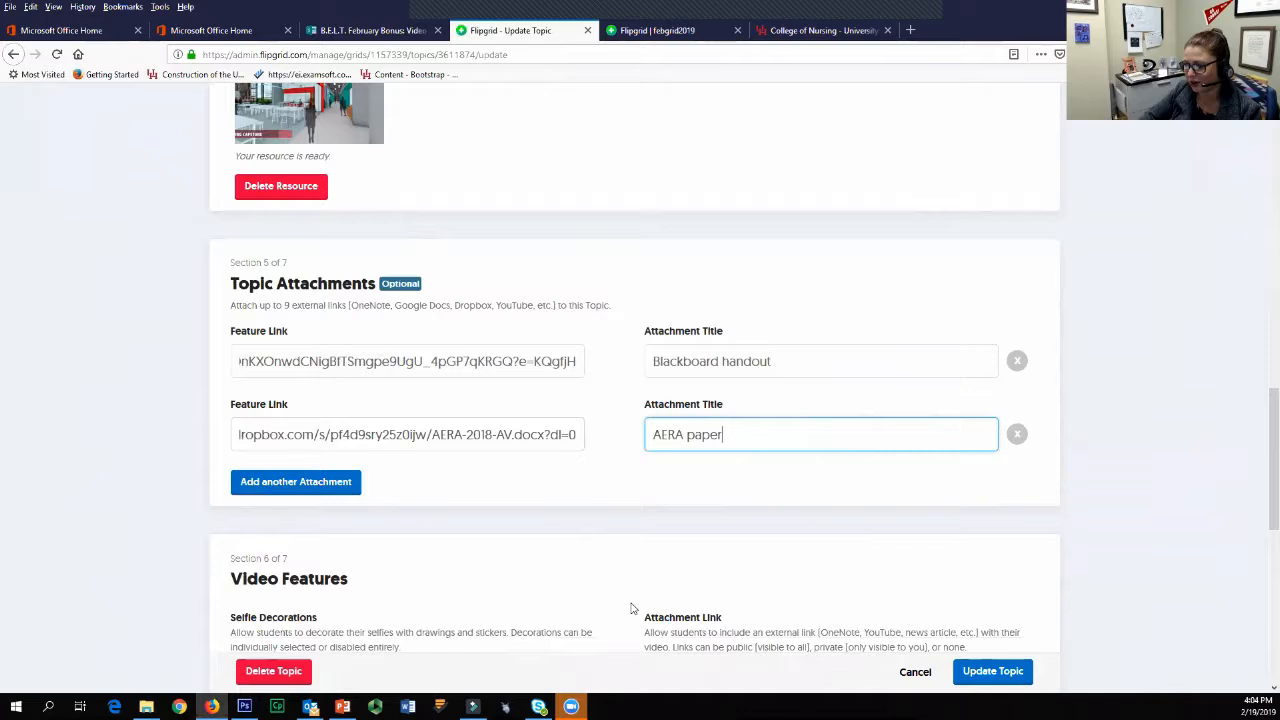
scroll(1040, 586, "down", 4)
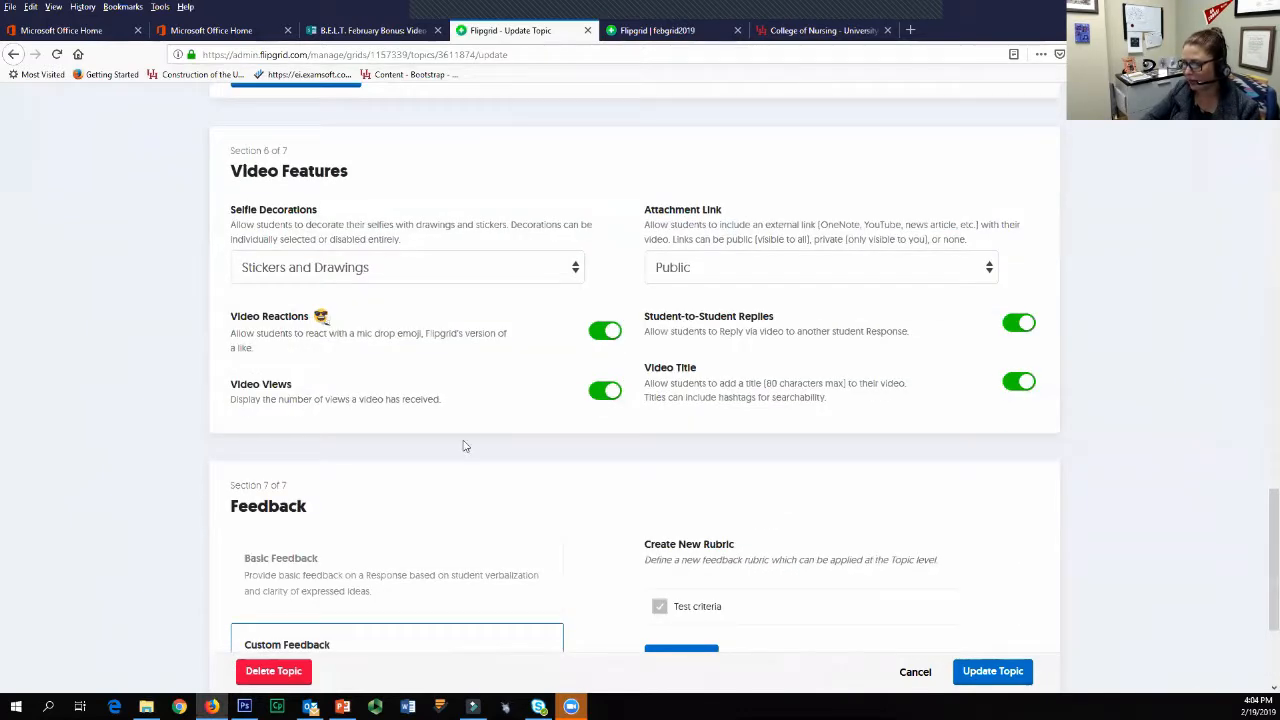
scroll(637, 474, "down", 2)
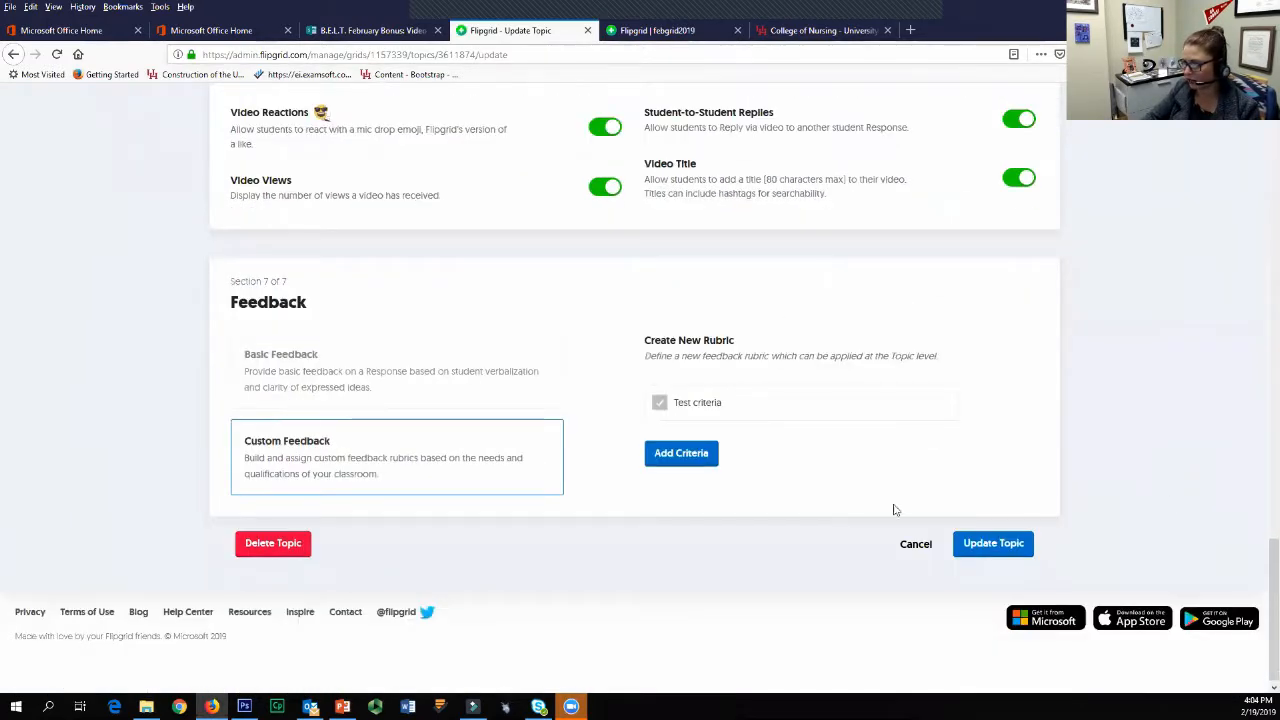
left_click(975, 544)
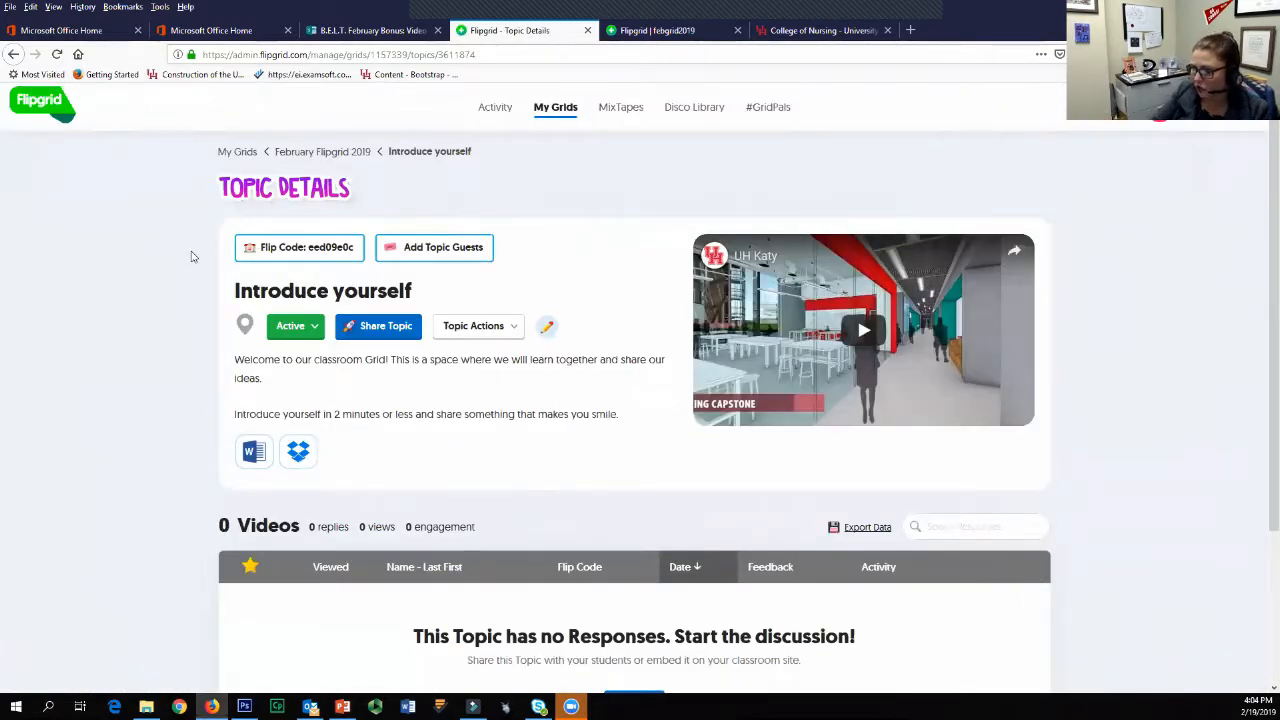
Step: Test the Introduce yourself topic's video and both document attachments from its details page, closing the opened document tabs
left_click(864, 333)
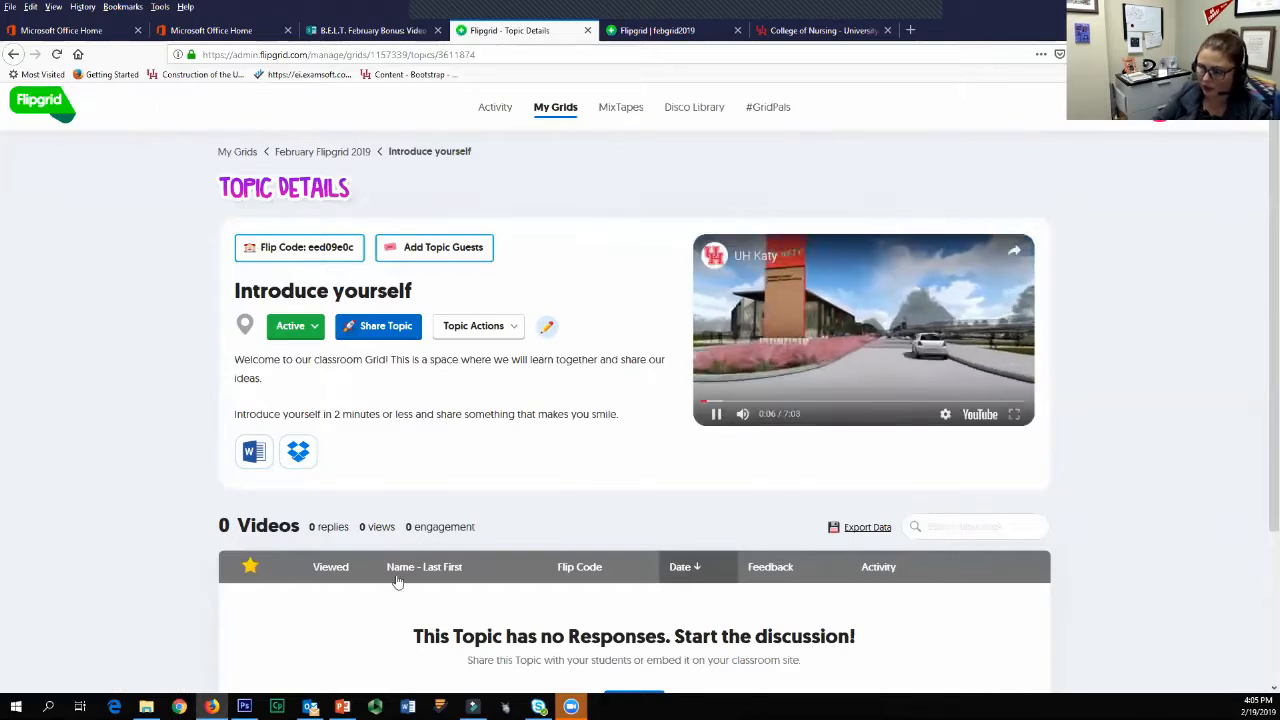
left_click(716, 413)
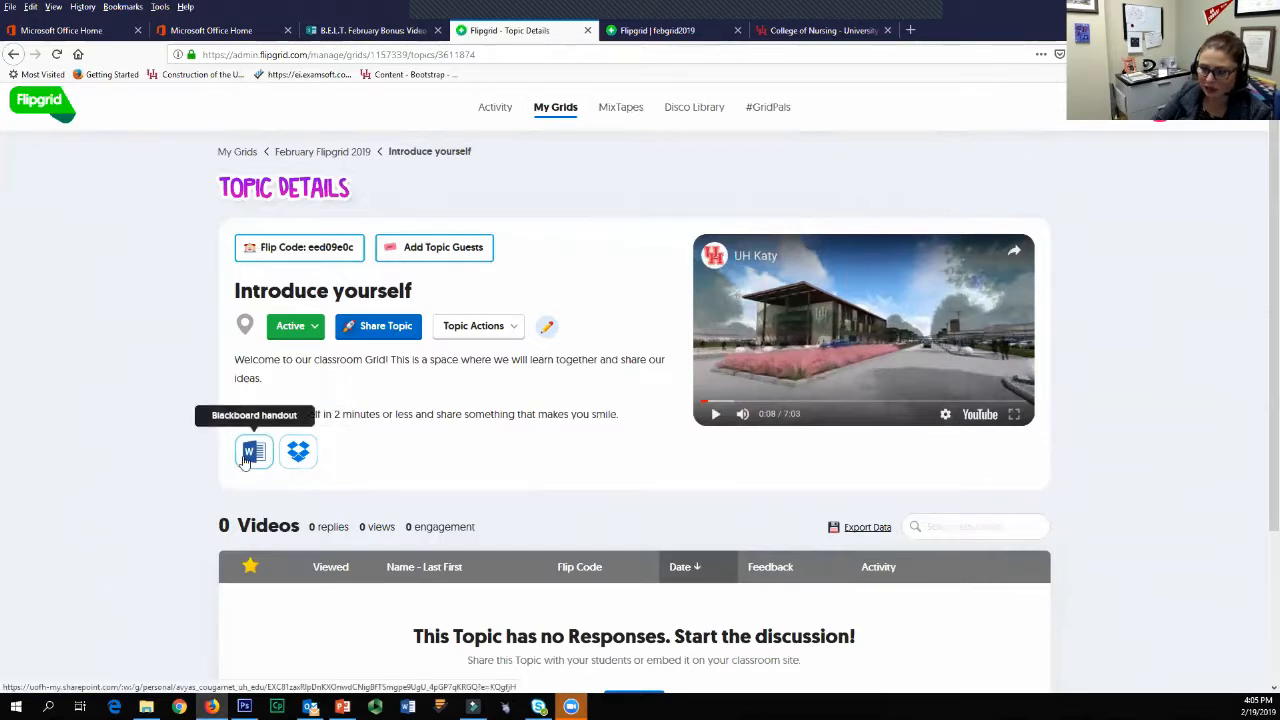
left_click(250, 455)
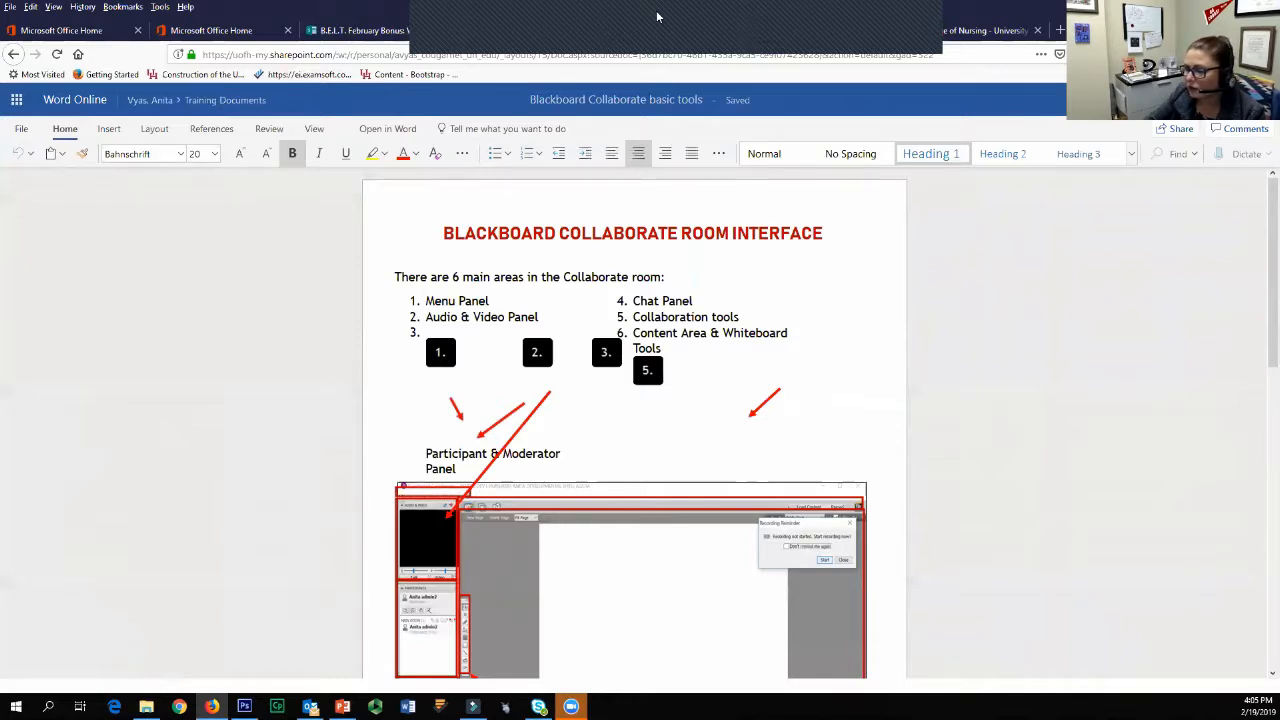
left_click(522, 31)
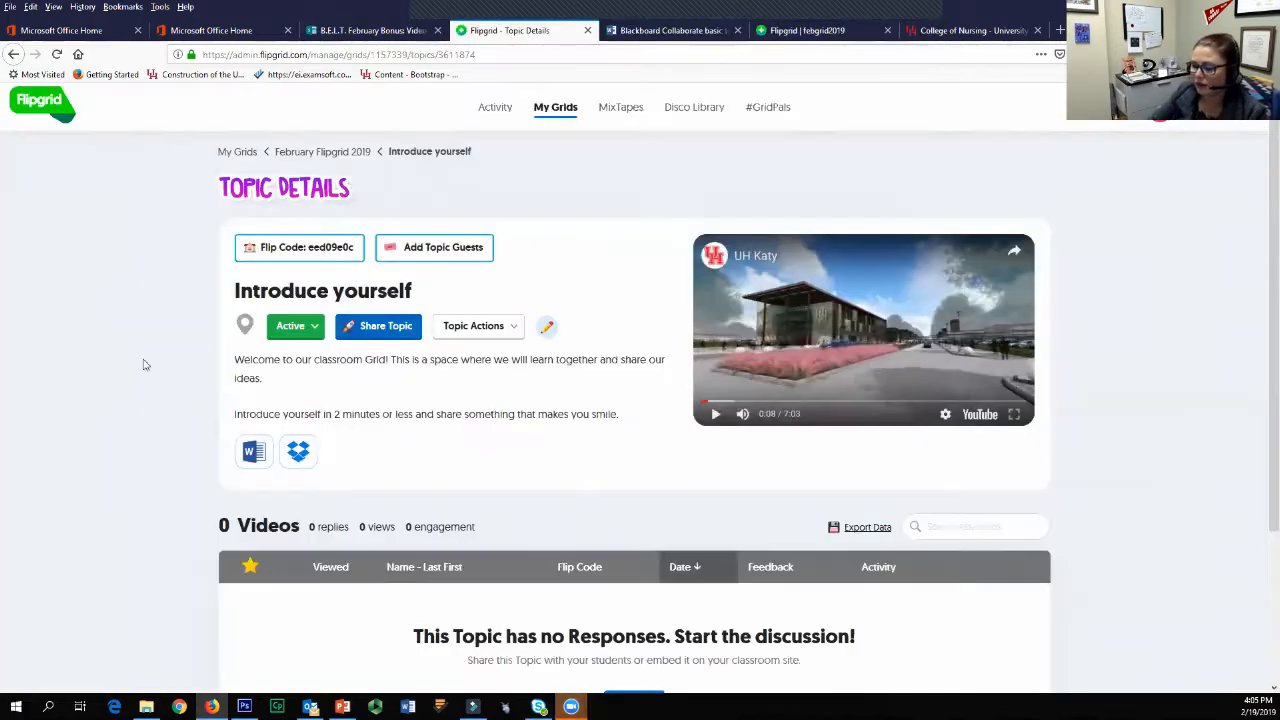
left_click(298, 452)
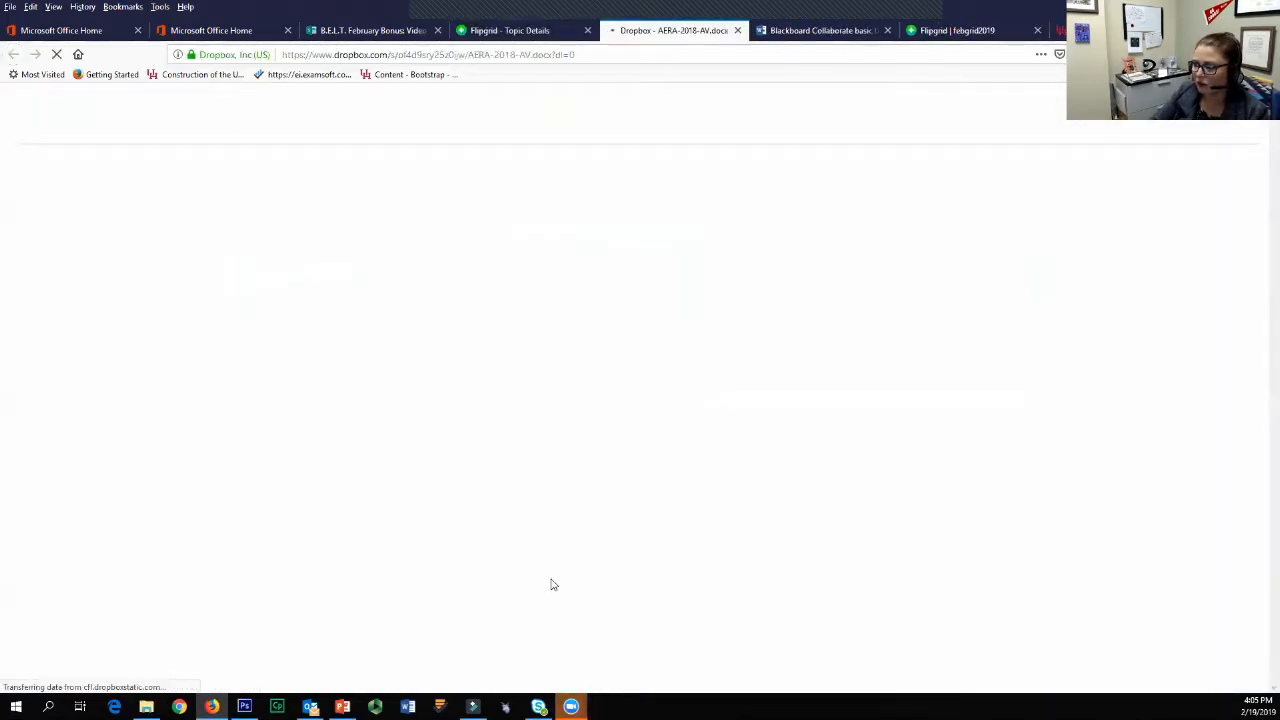
left_click(737, 30)
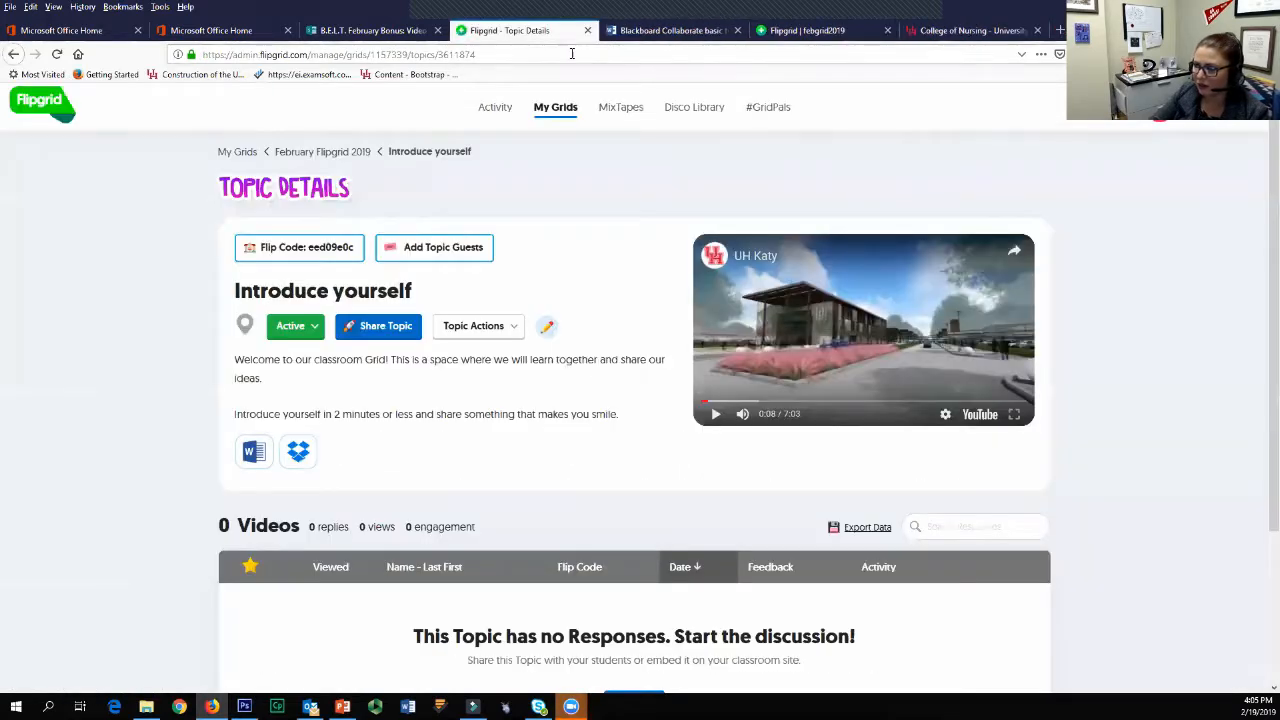
left_click(738, 31)
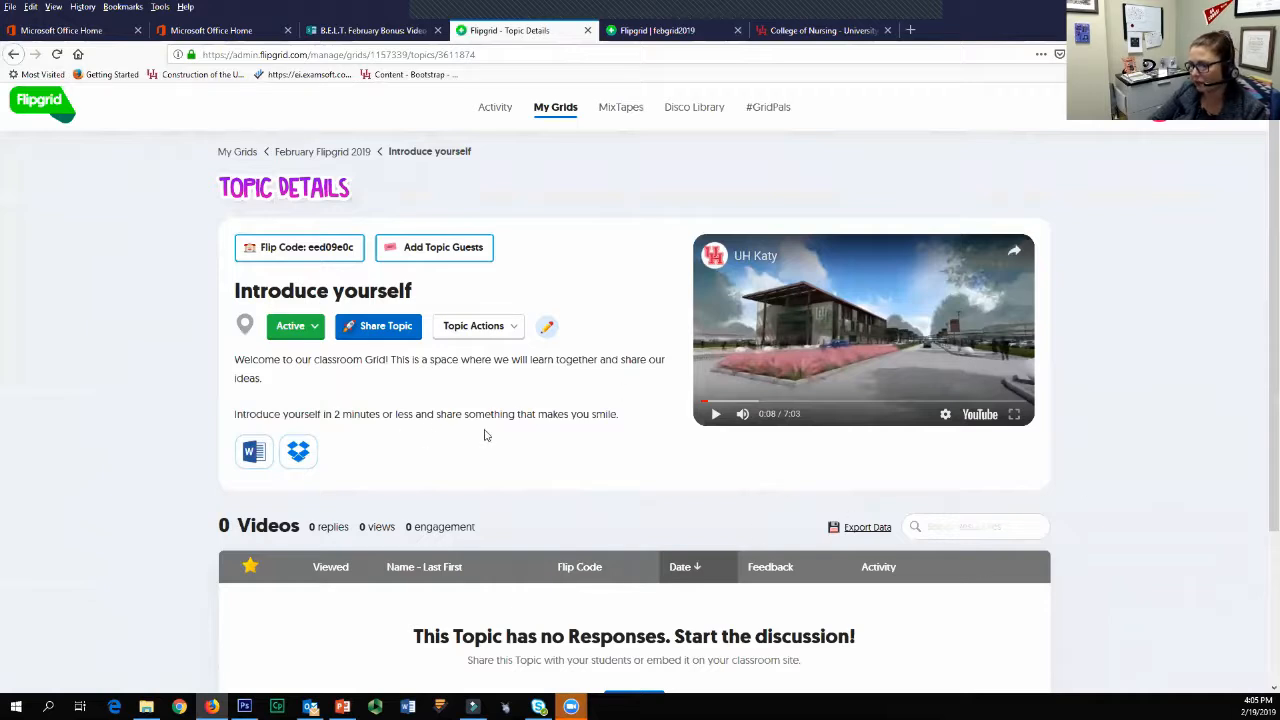
scroll(488, 432, "down", 1)
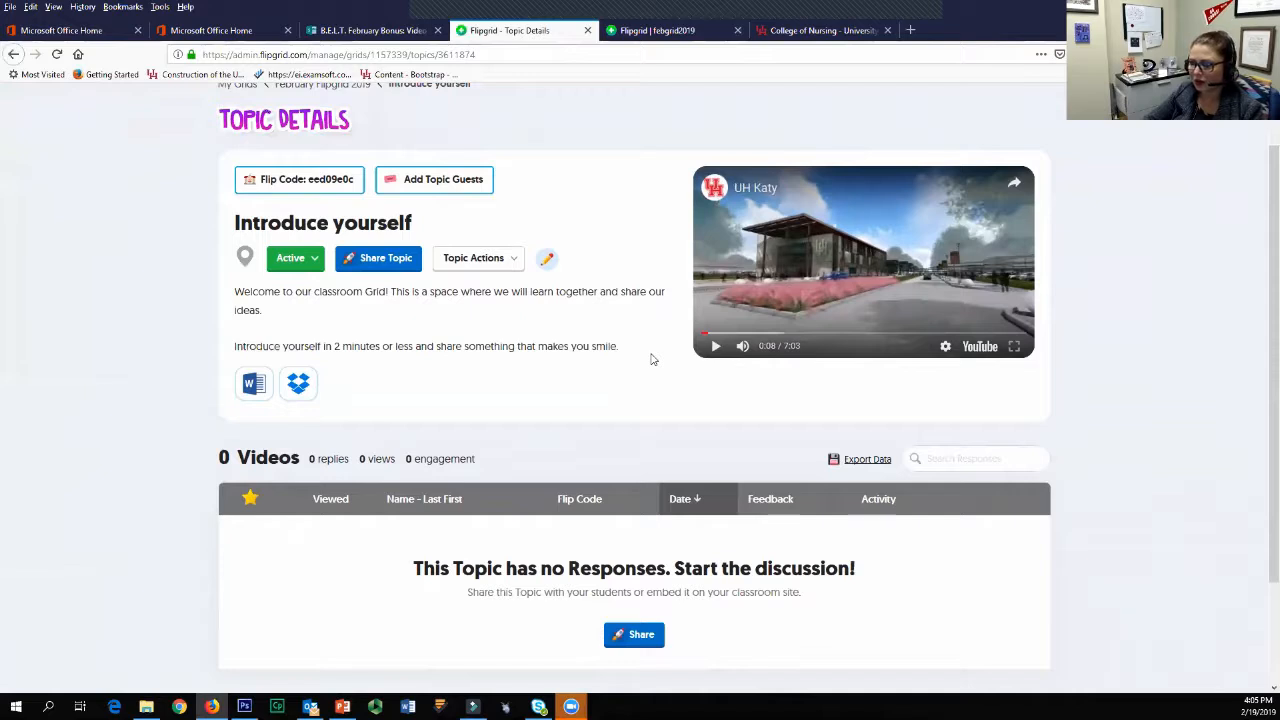
scroll(297, 443, "up", 1)
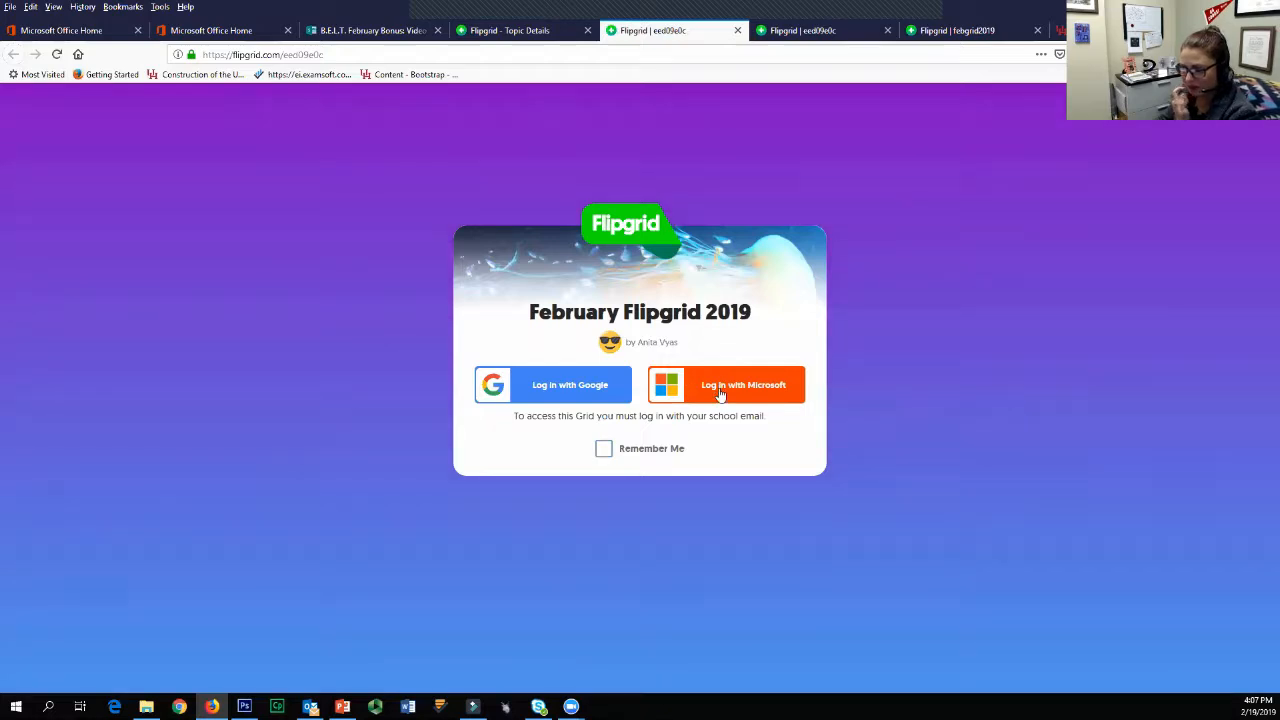
Step: Log in to the February Flipgrid 2019 grid with the signed-in Microsoft account and close the duplicate Flipgrid tab
left_click(720, 394)
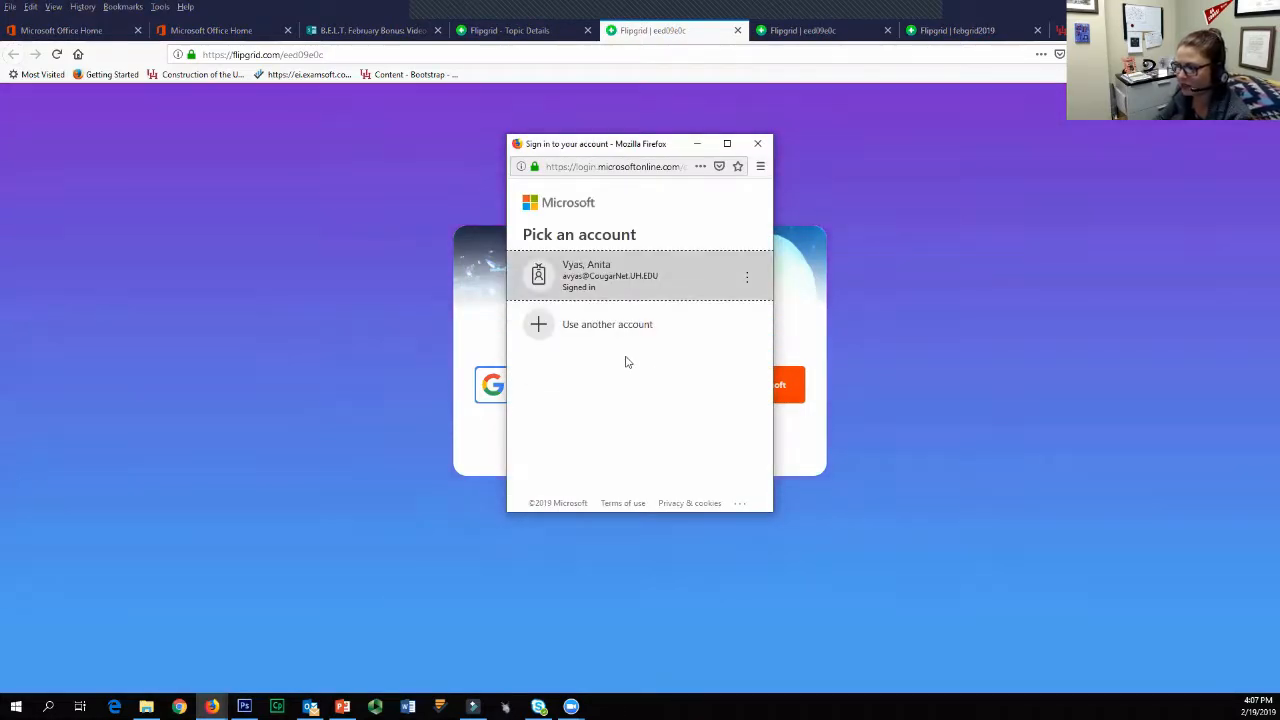
left_click(660, 278)
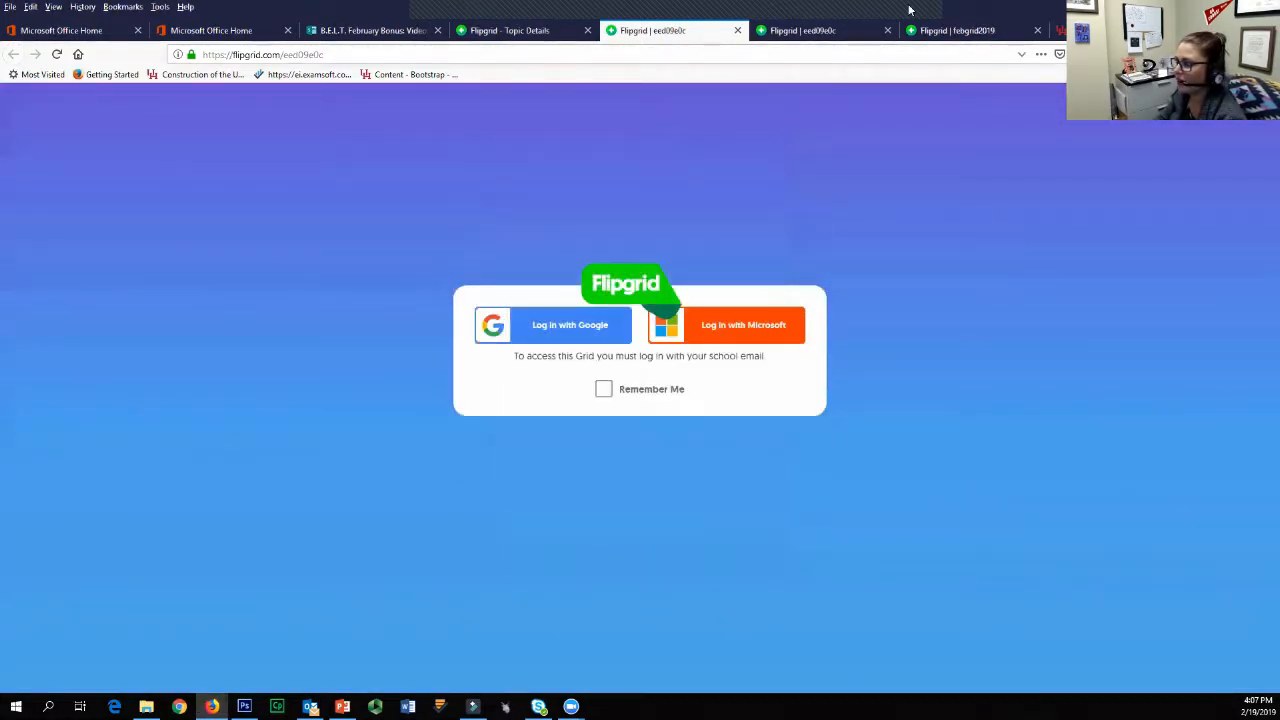
left_click(887, 31)
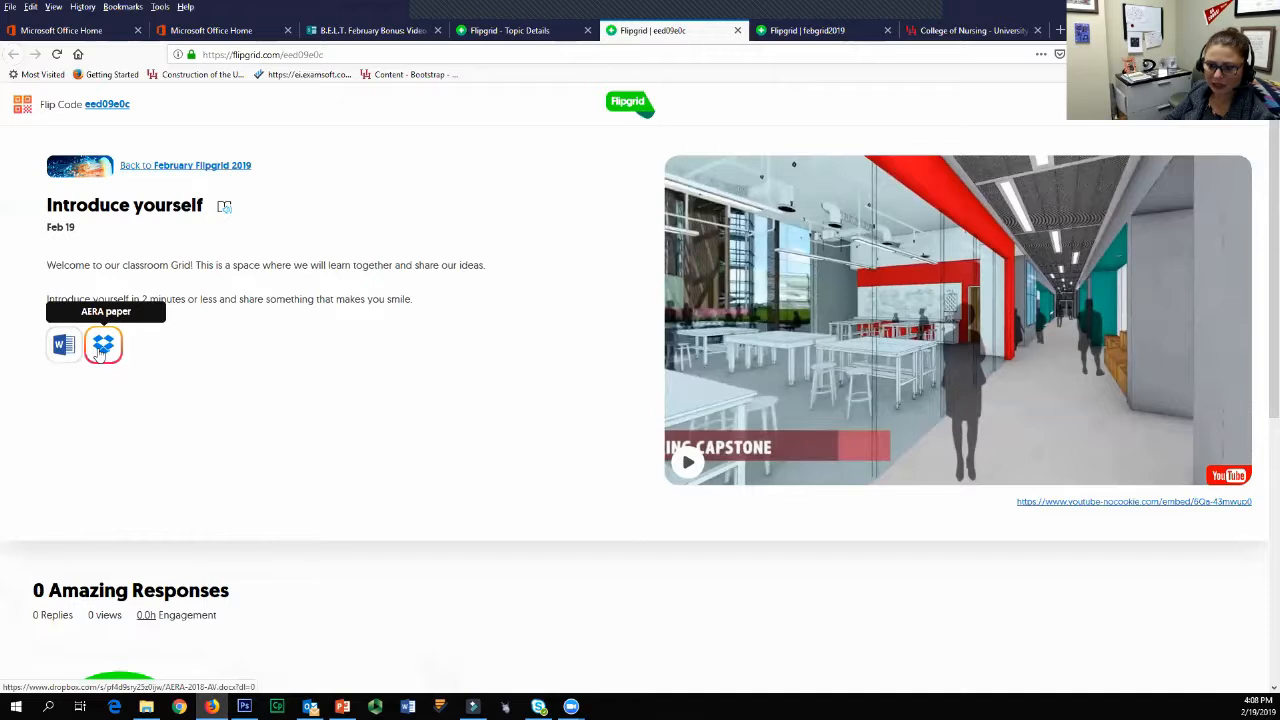
Step: Open the video recorder for a response to the Introduce yourself topic and allow access to the Logitech webcam and headset microphone
scroll(487, 484, "down", 1)
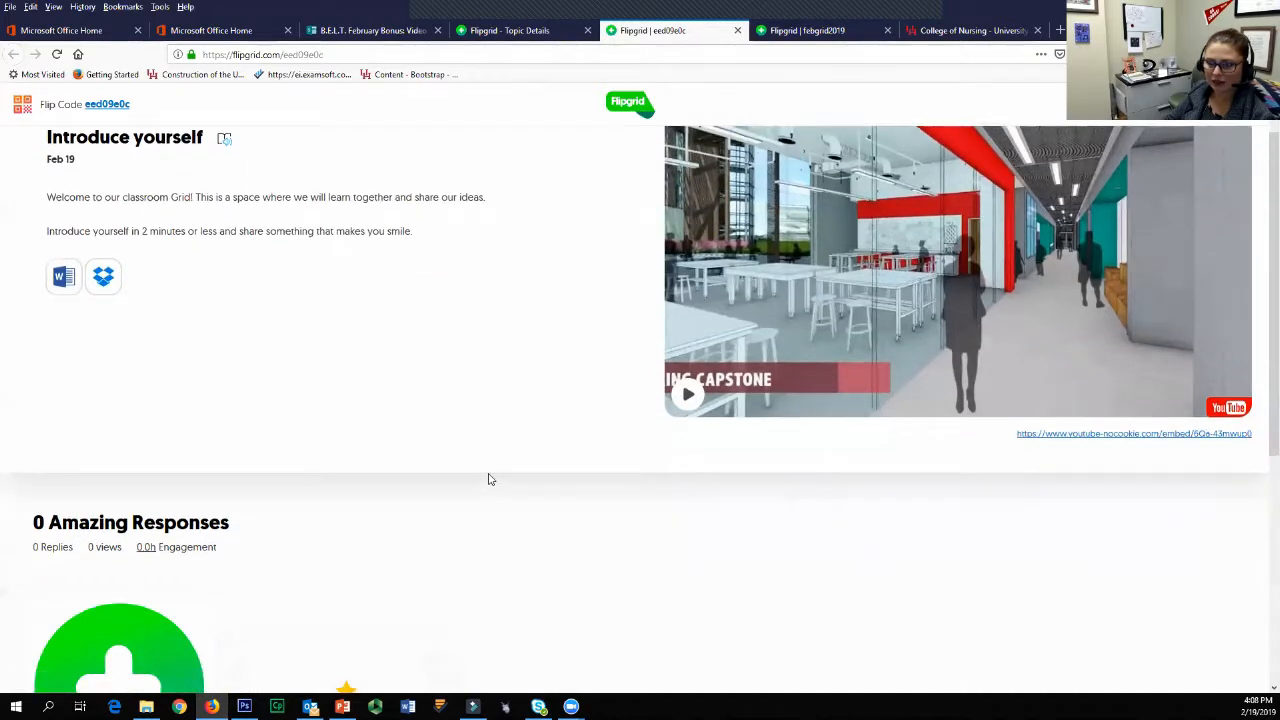
scroll(415, 503, "down", 4)
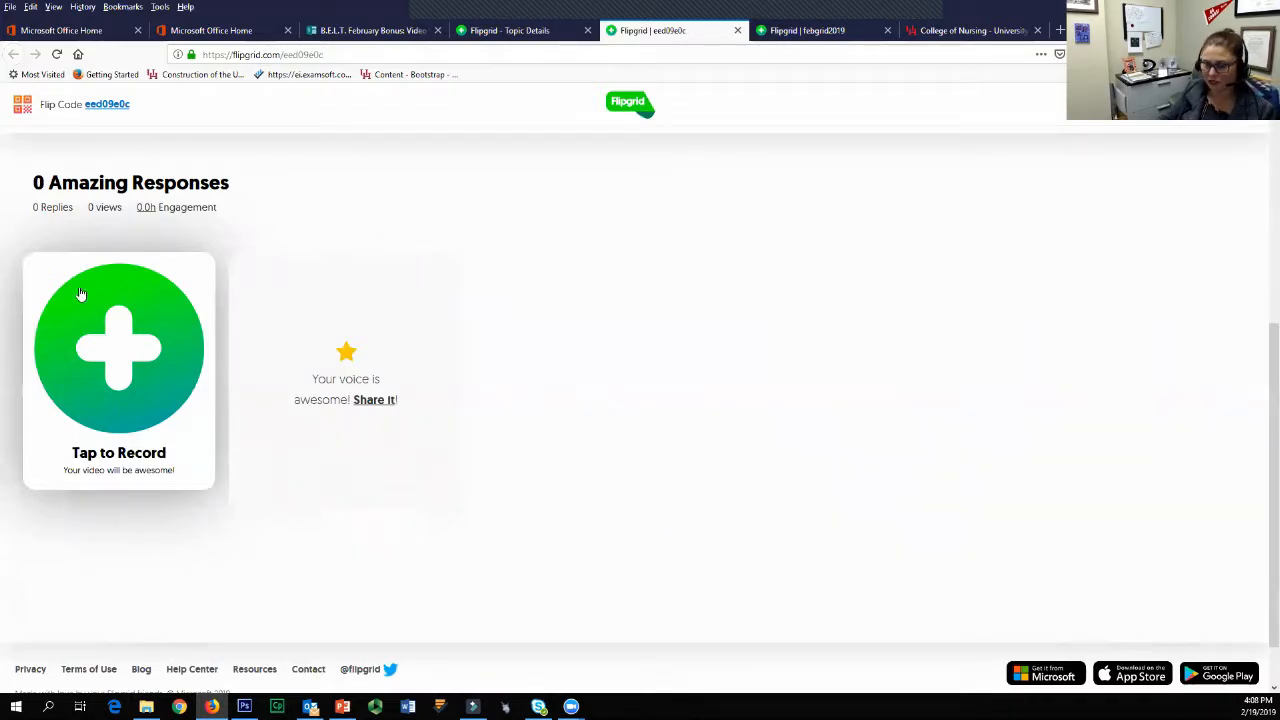
left_click(75, 385)
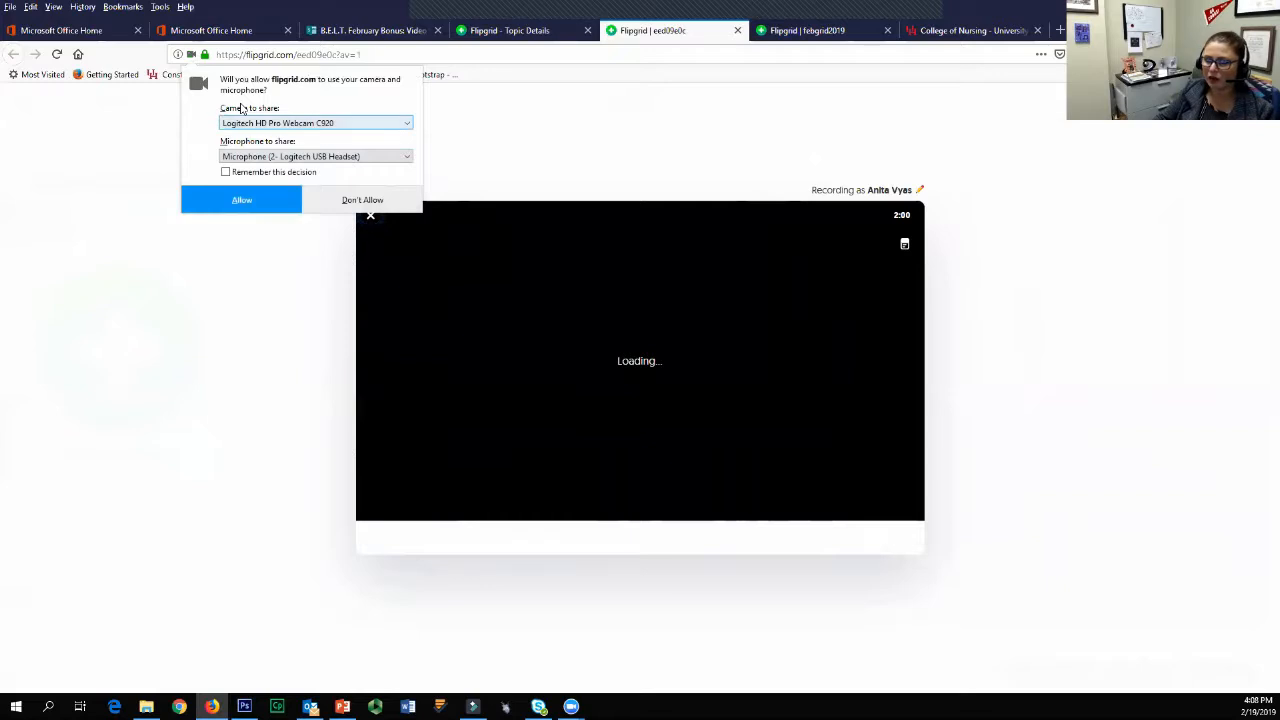
key("Tab")
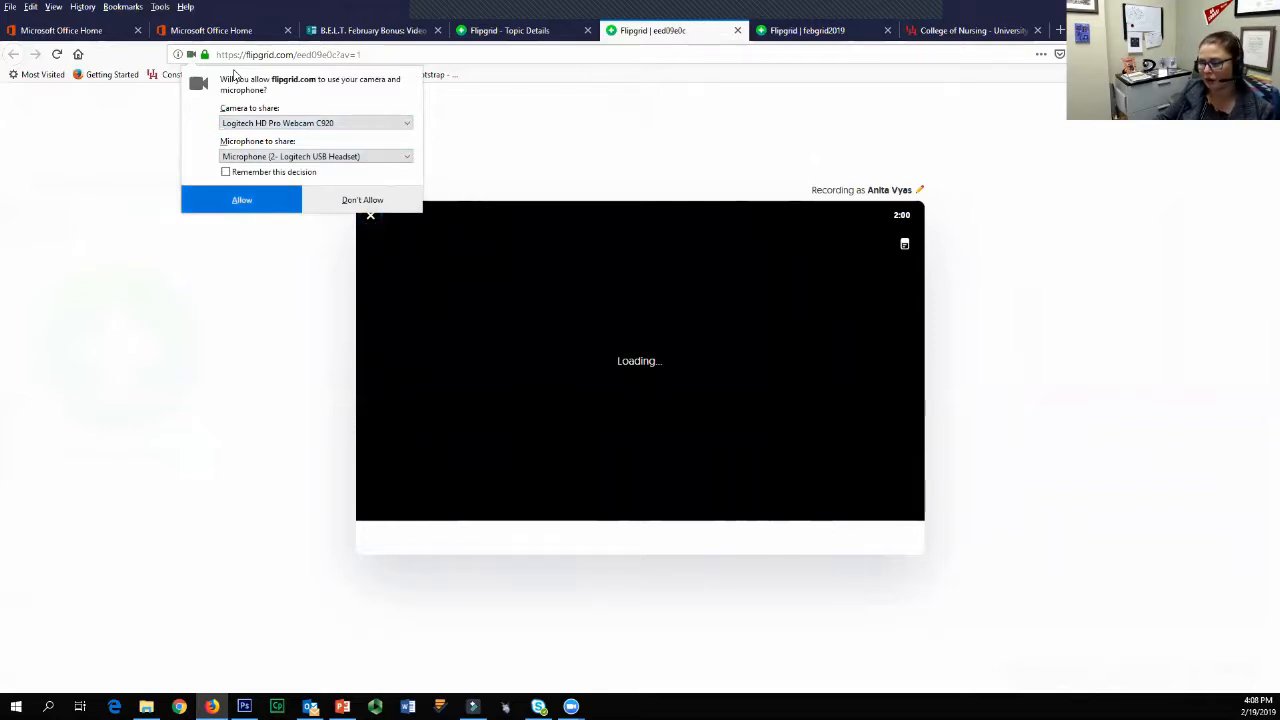
left_click(241, 199)
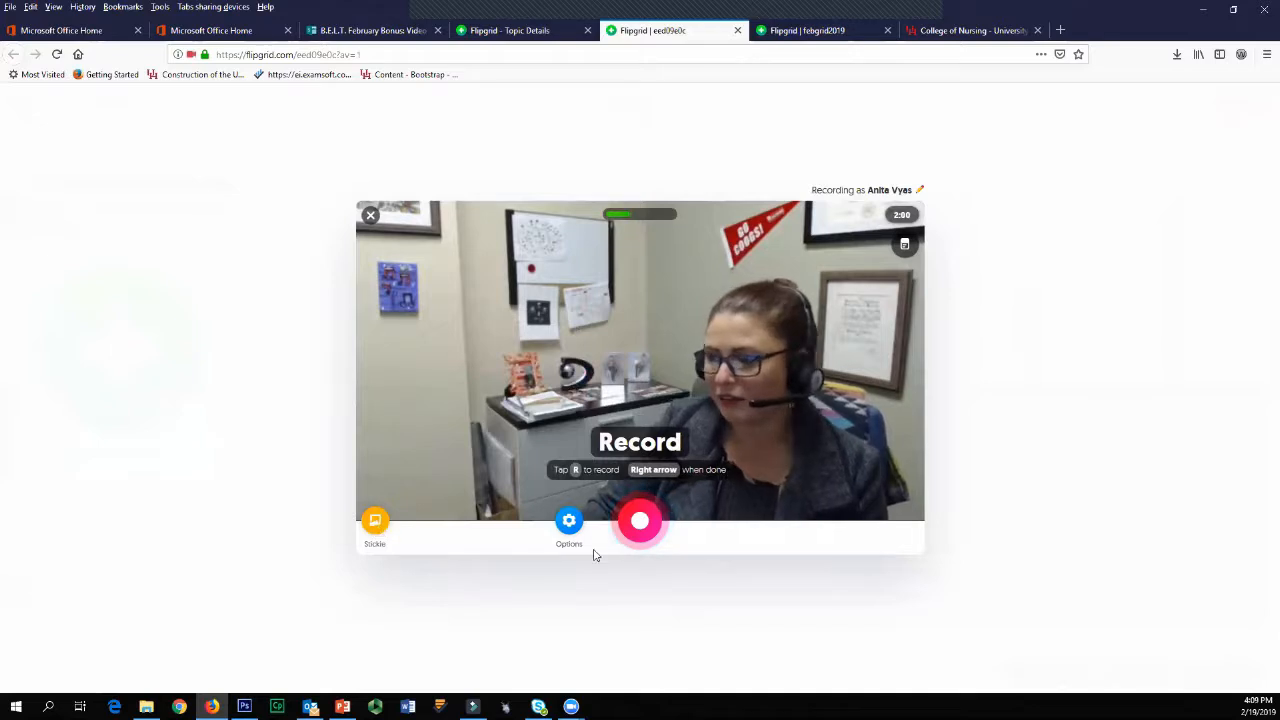
Step: Review the recorder's camera size, audio and import options, return to the video and start recording the response
left_click(562, 527)
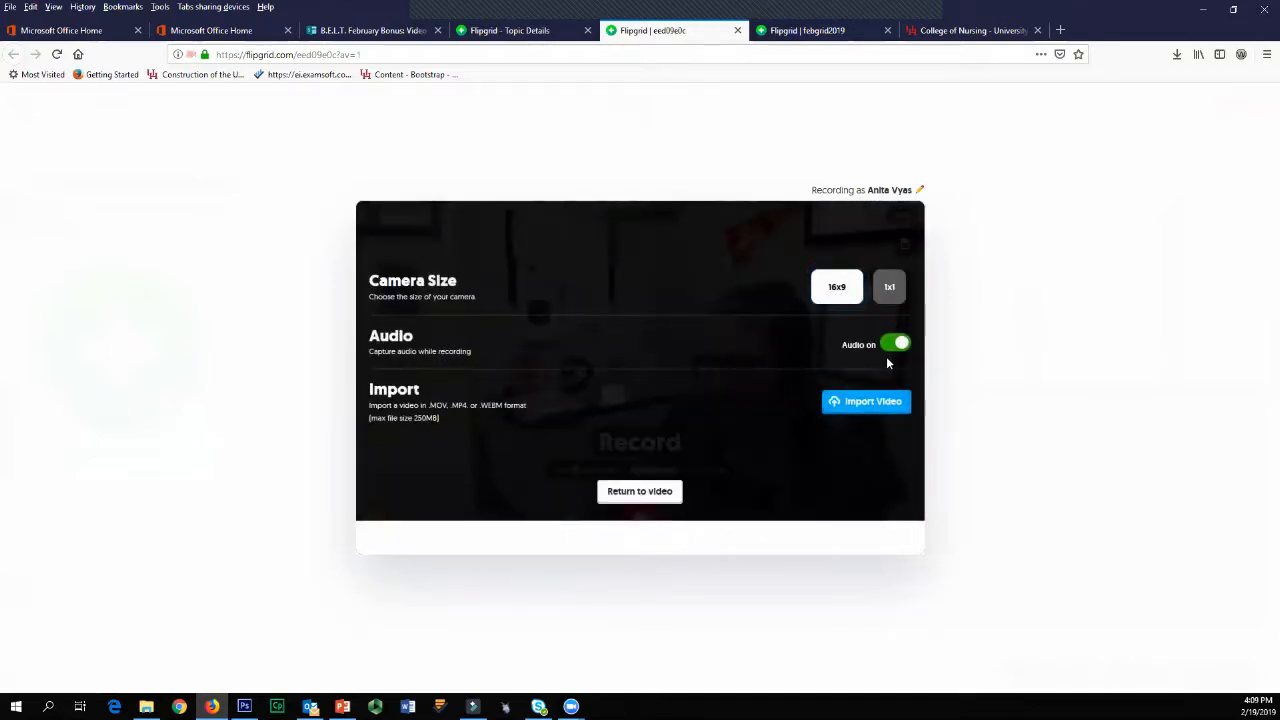
left_click(639, 494)
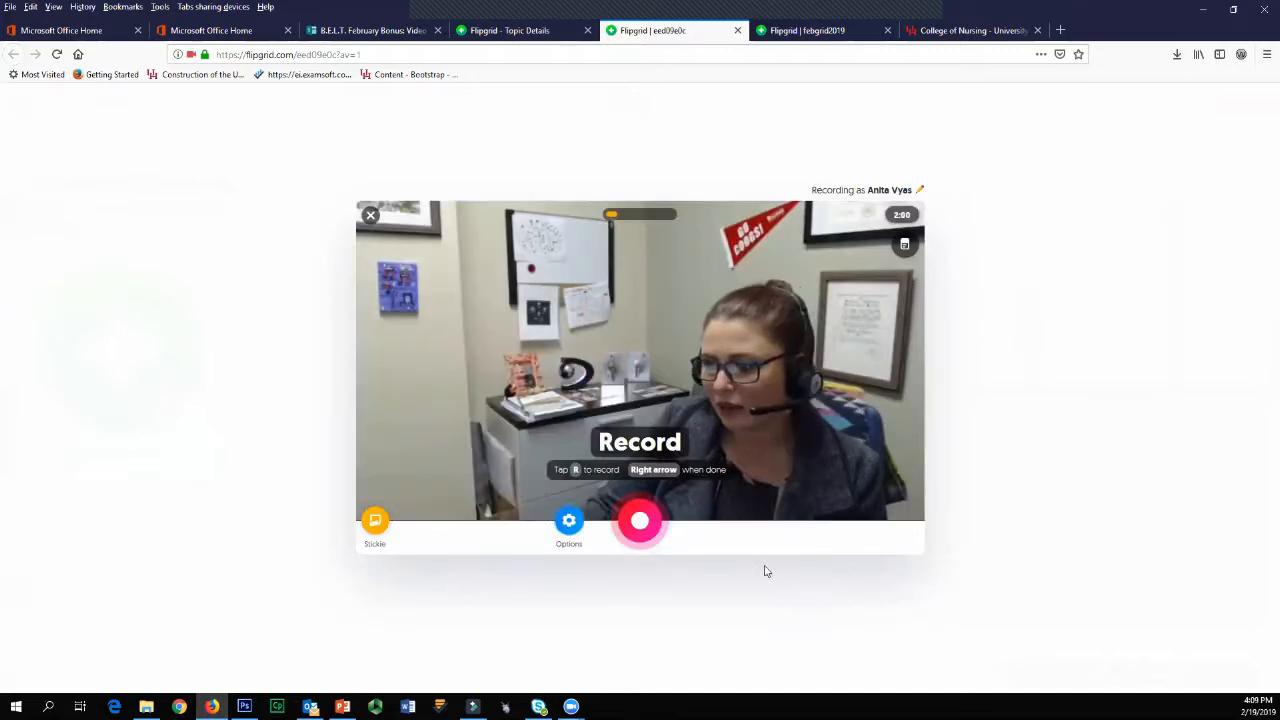
left_click(640, 522)
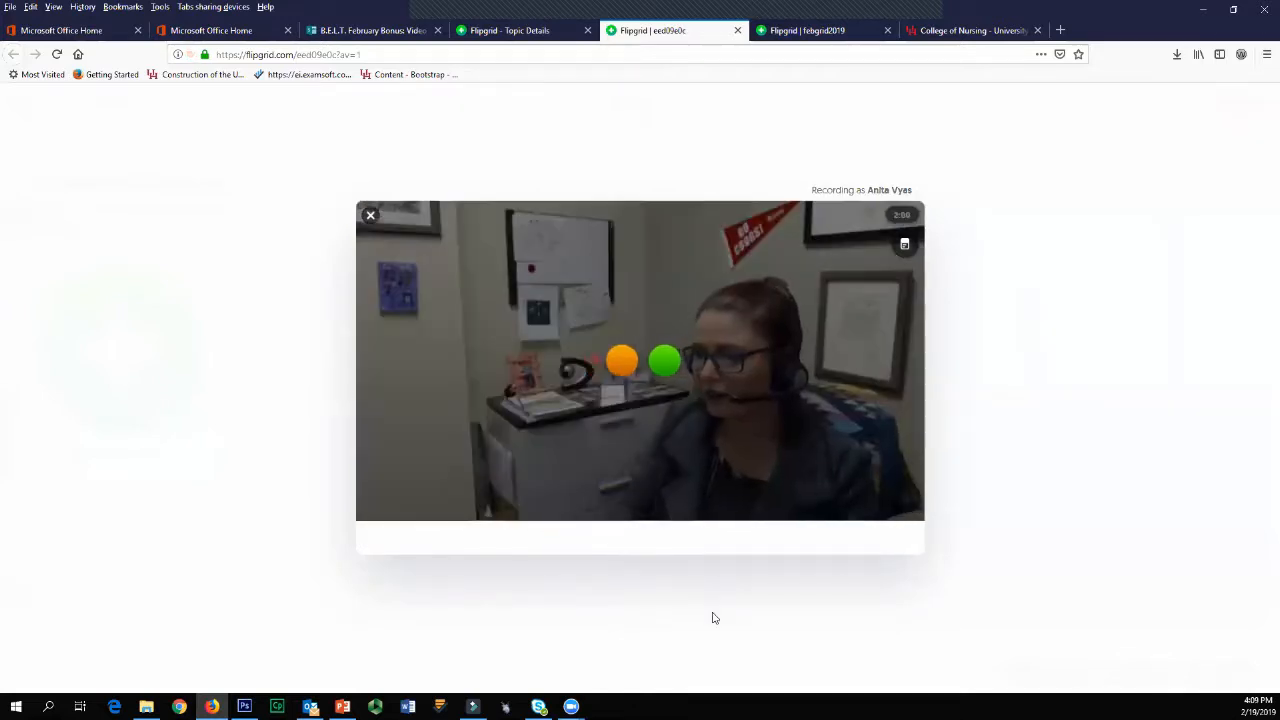
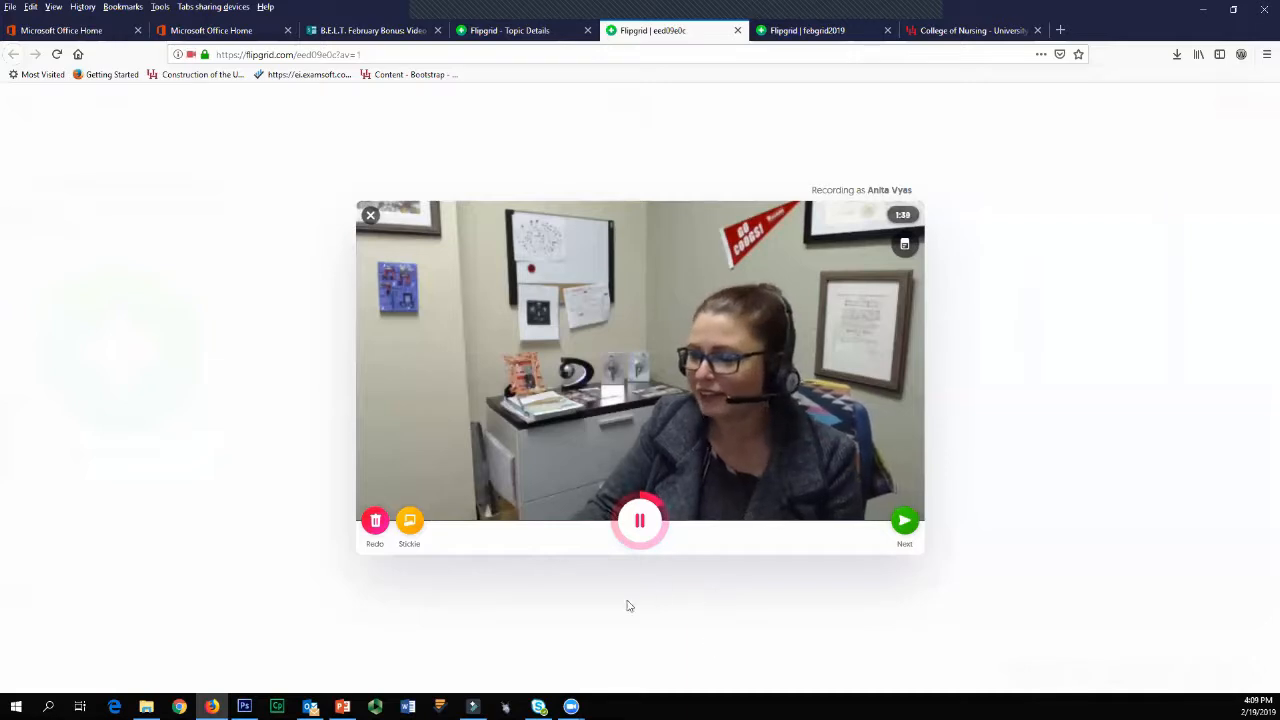
Step: Pause the recording, go to the video review, and trim a small piece off the start of the clip
left_click(641, 524)
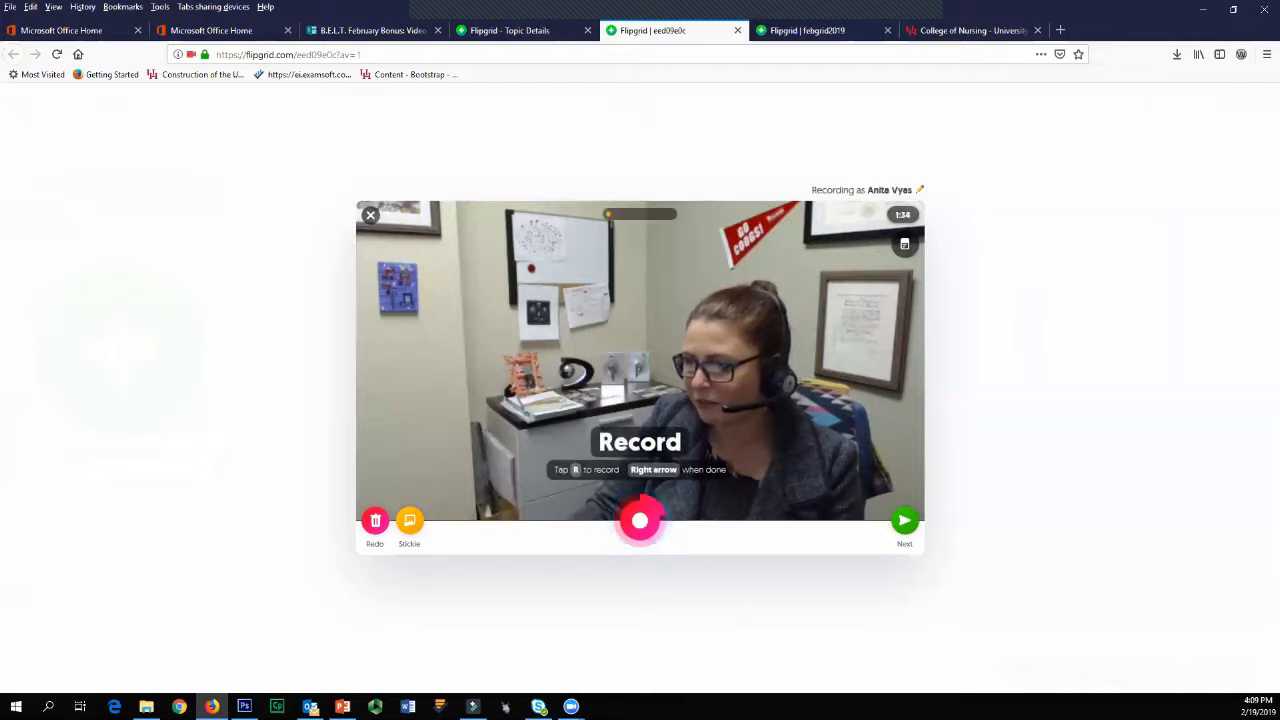
left_click(903, 524)
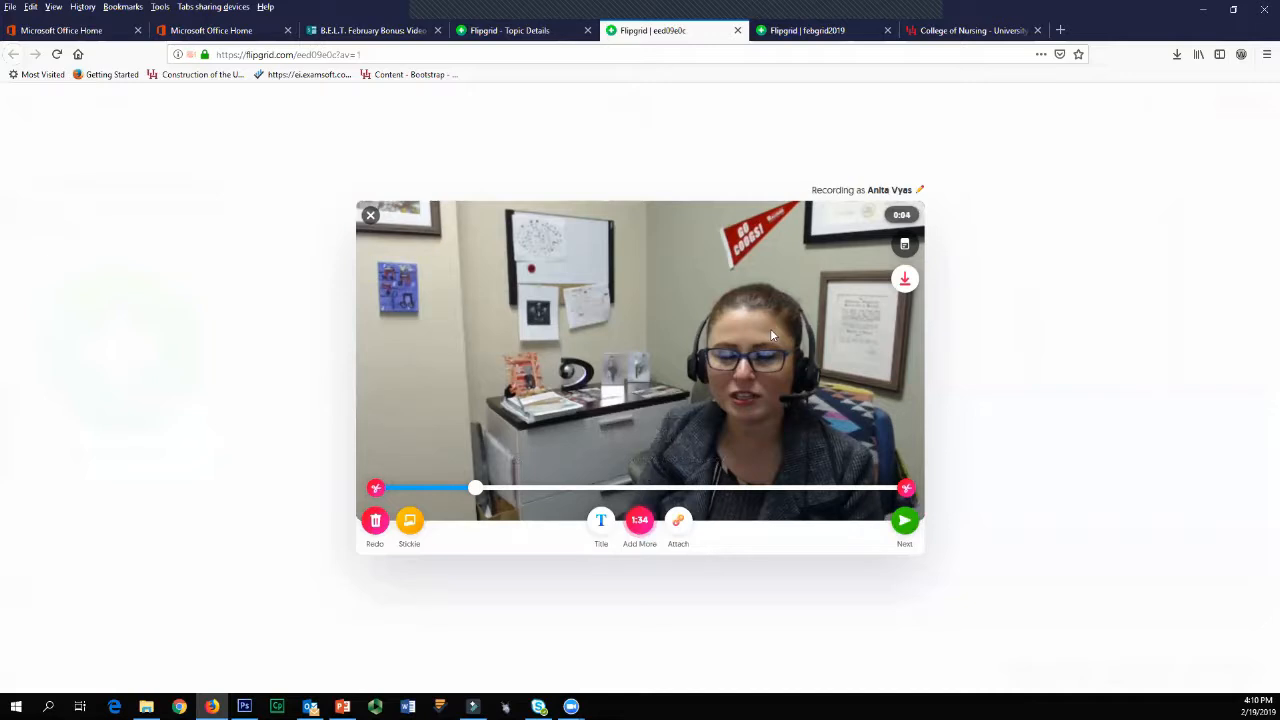
left_click_drag(475, 488, 432, 486)
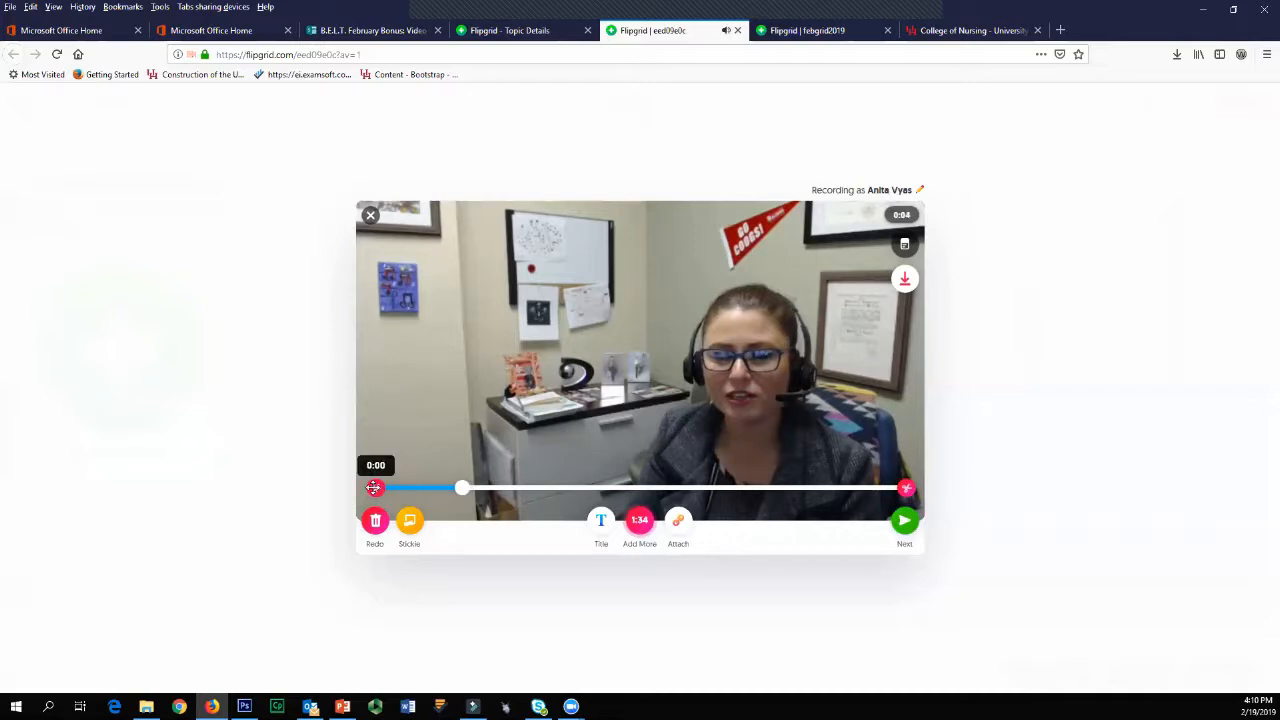
left_click_drag(389, 488, 386, 490)
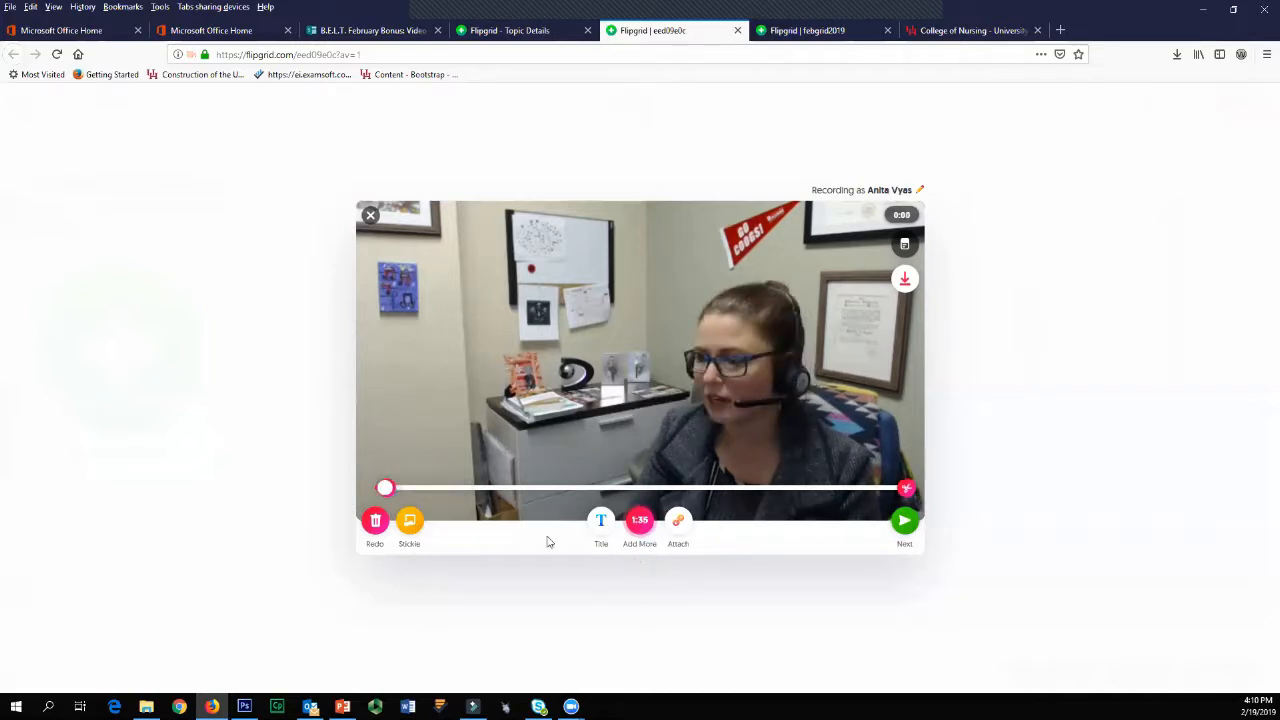
Step: Give the video a title made of the speaker's first name in possessive form followed by "response"
left_click(601, 524)
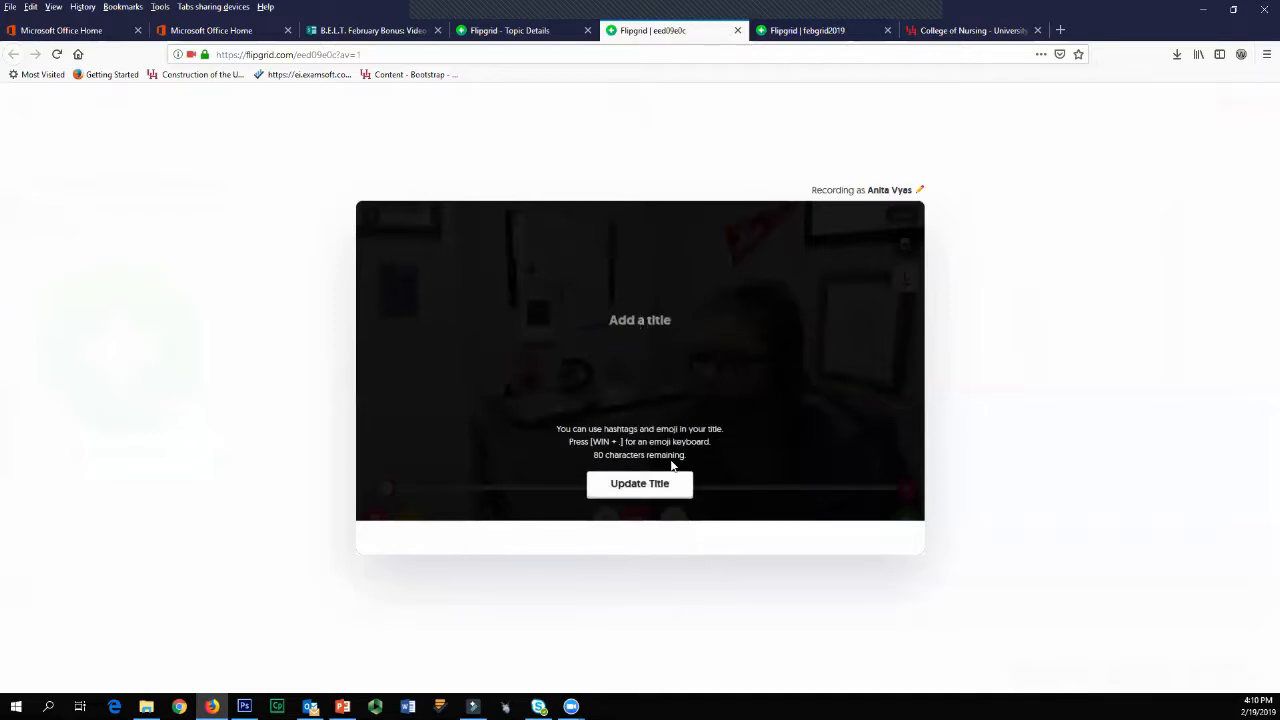
type("An")
type("'s ")
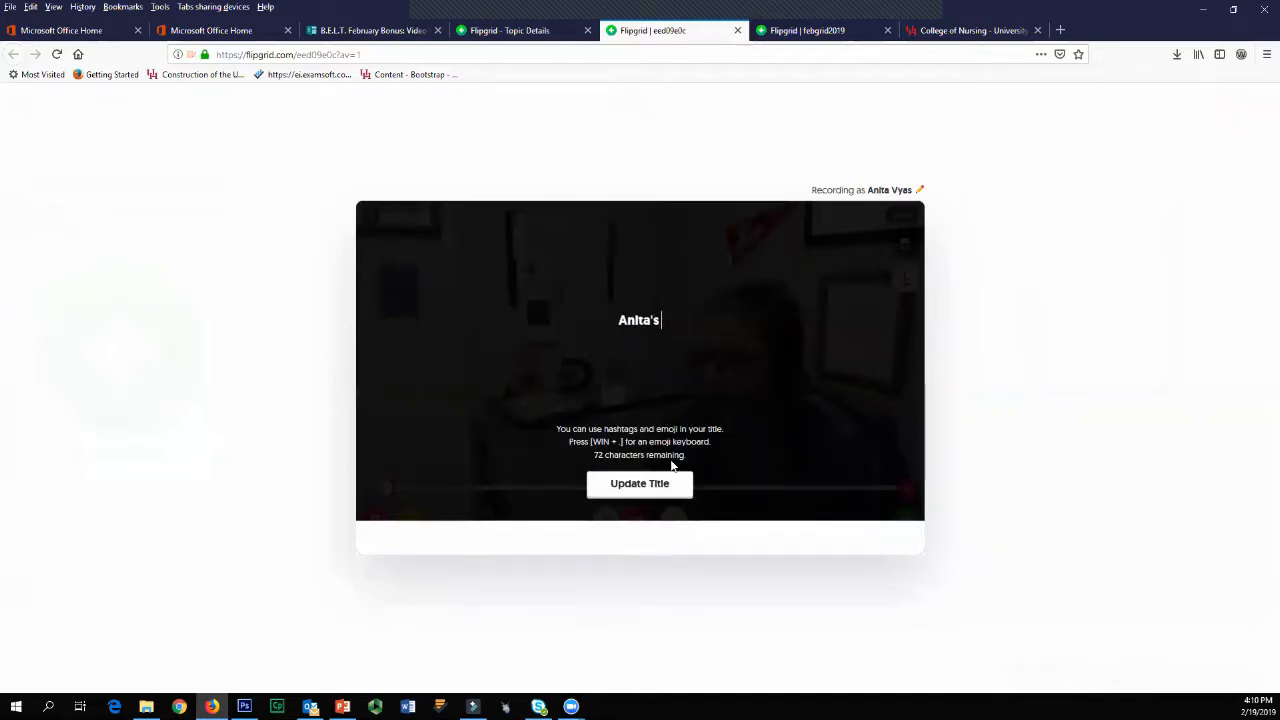
type("response")
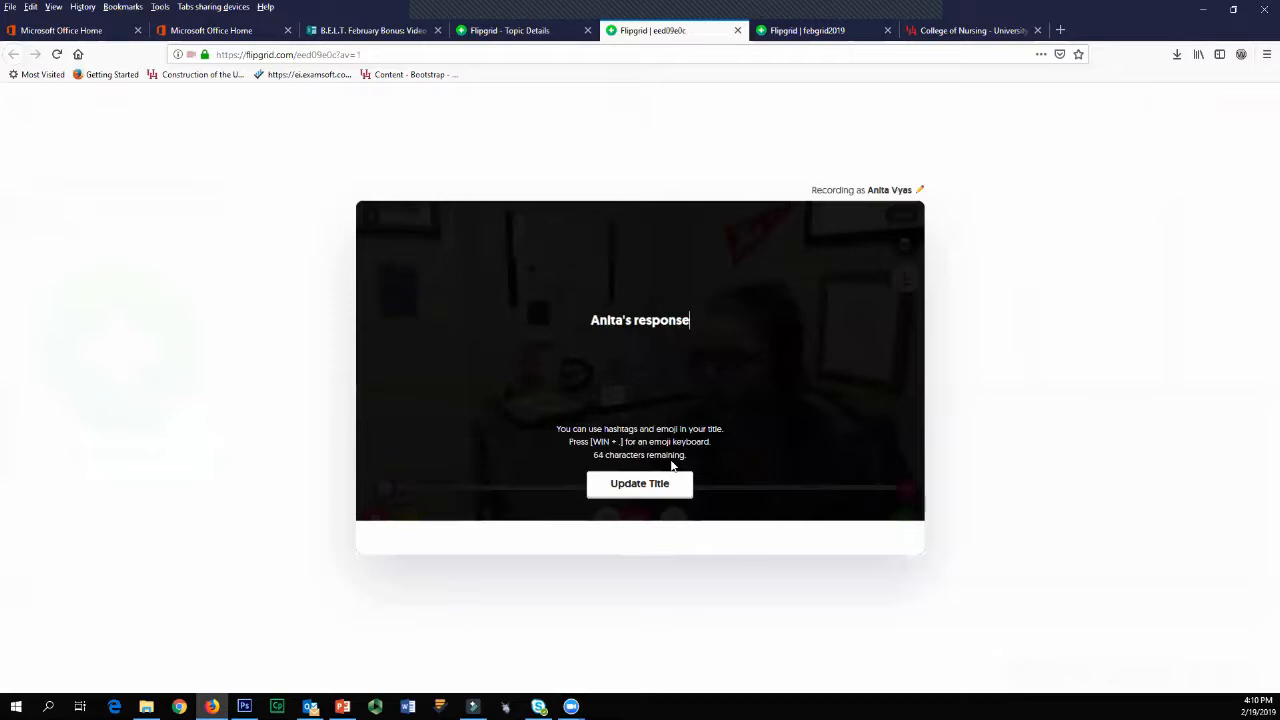
left_click(625, 485)
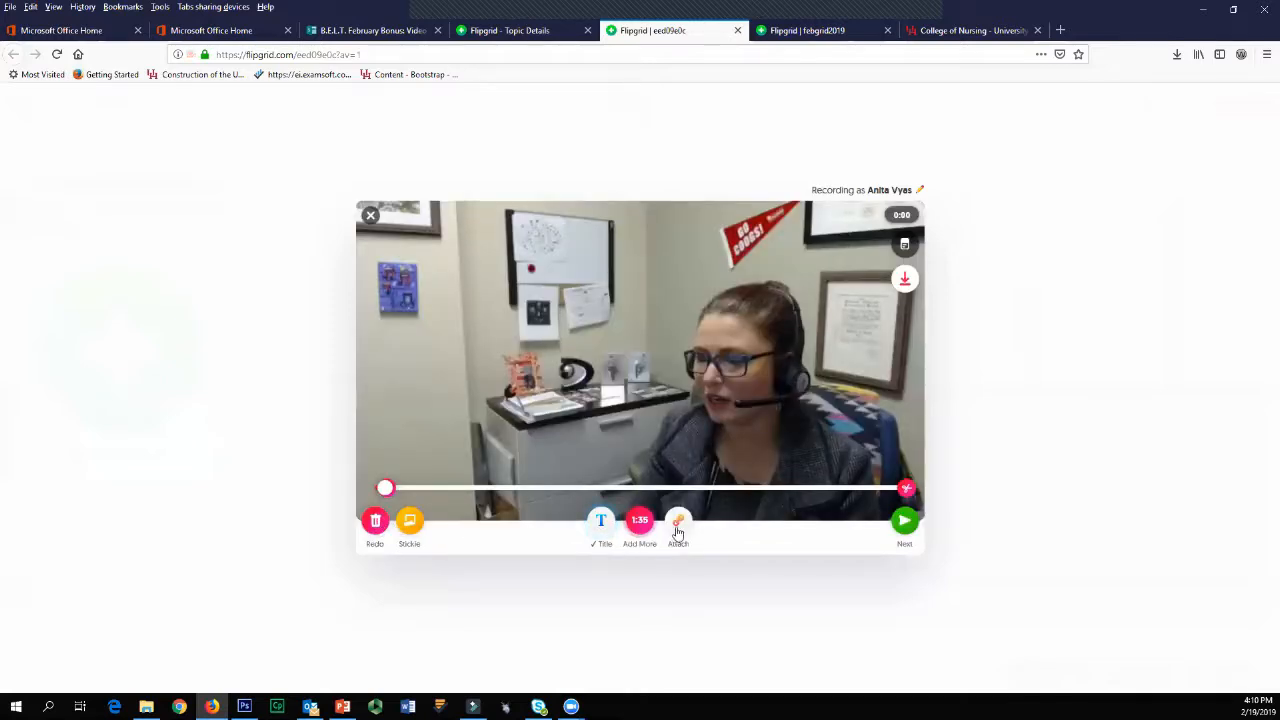
Step: Add a sticky note reading "Talking about using Flipgrid" and attach the link uh.edu/nursing to the video
left_click(410, 524)
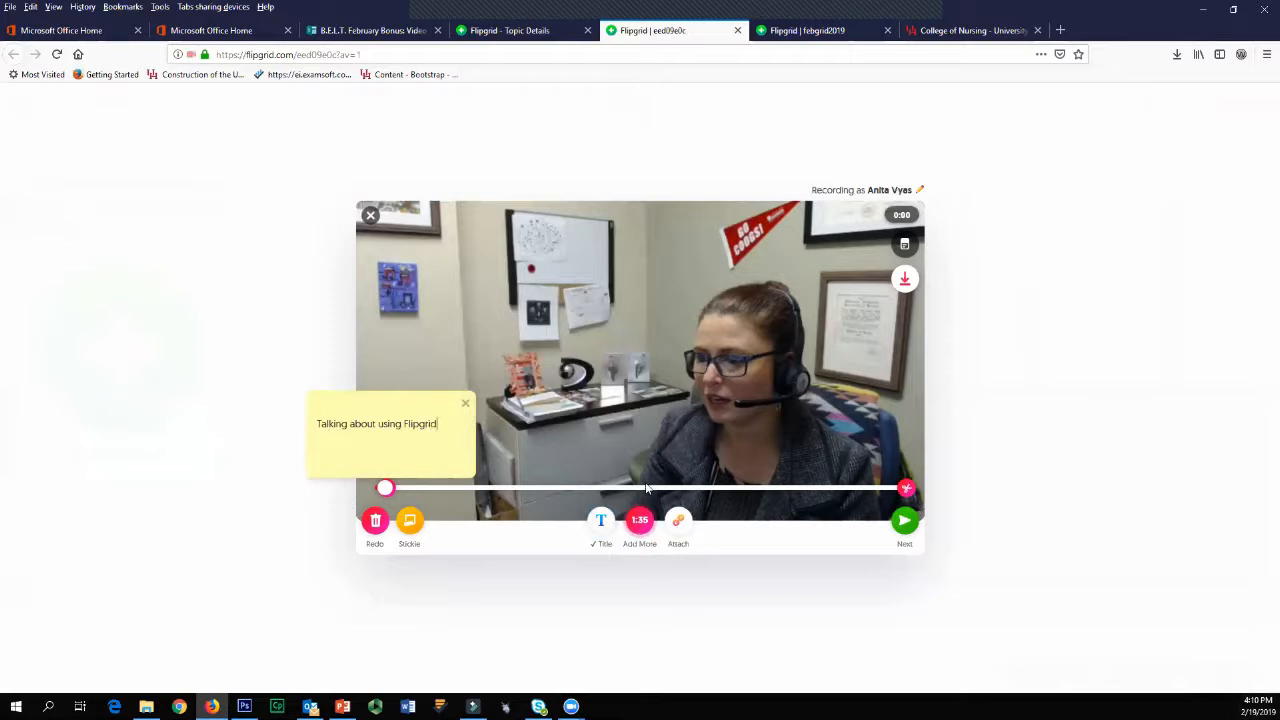
left_click(680, 522)
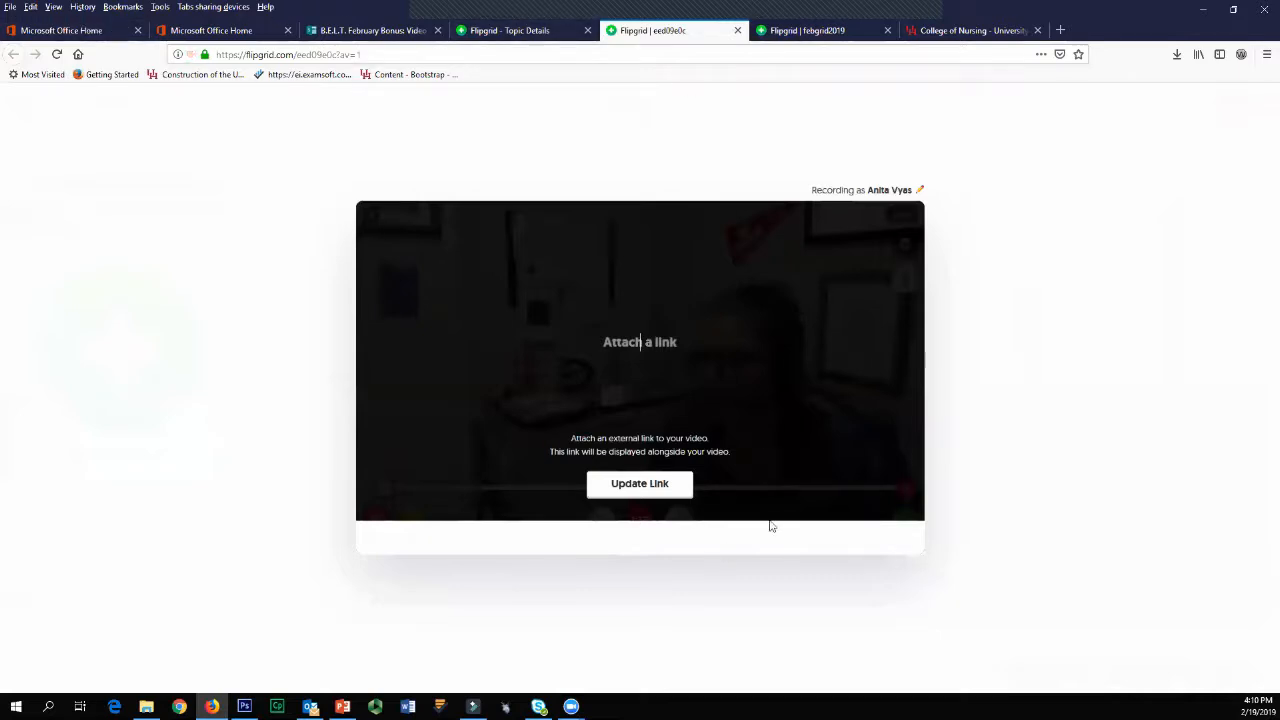
type("uh.edu/n")
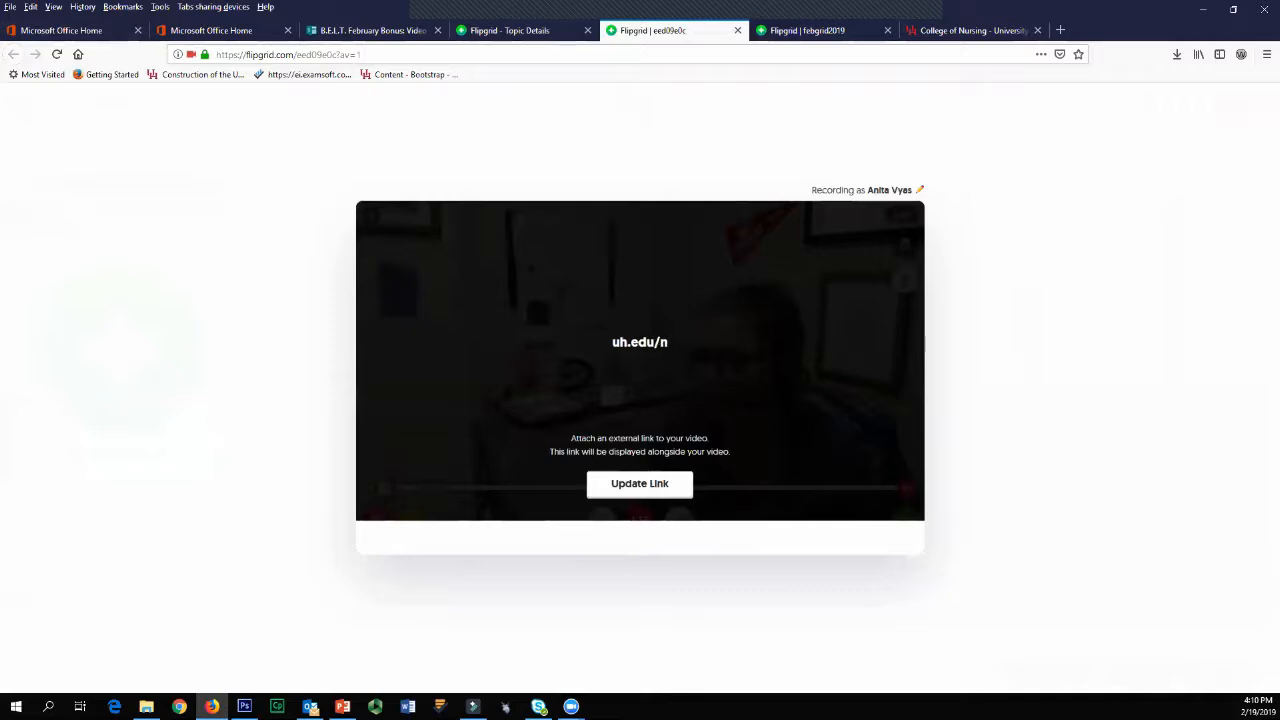
type("ursing")
left_click(666, 483)
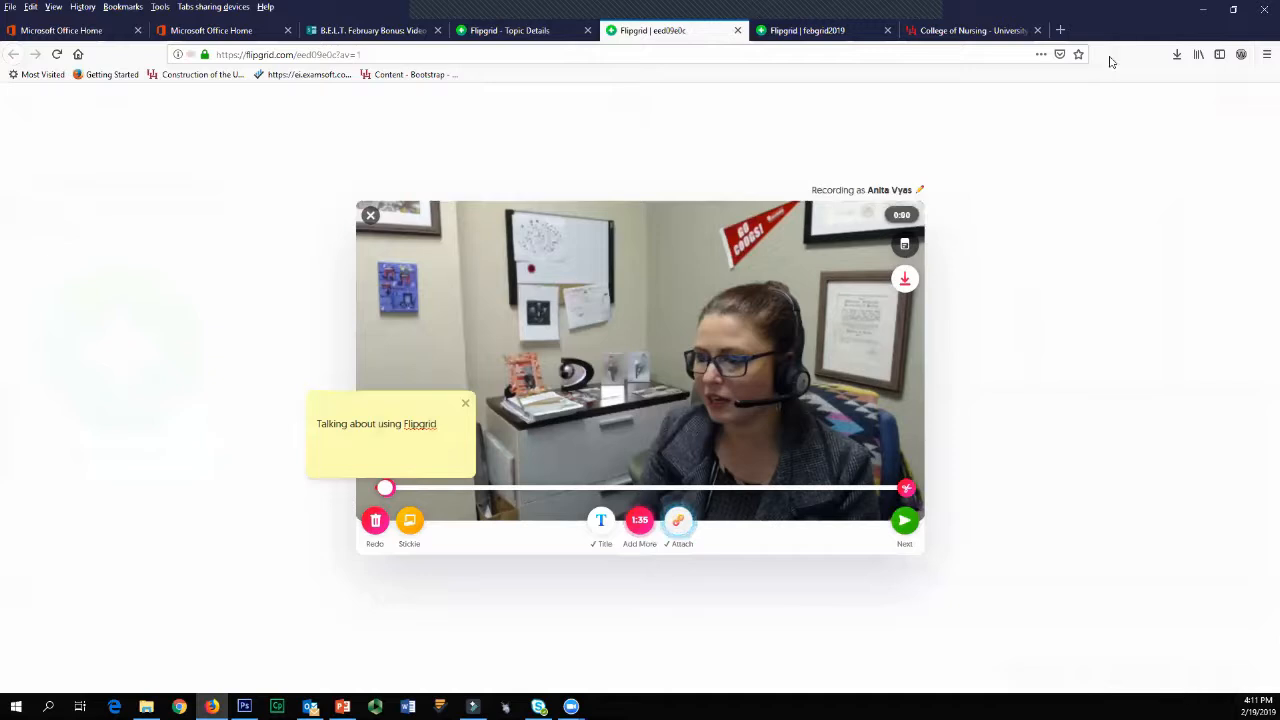
Step: Check the topic card option, continue from the video review, and take the selfie for the response
left_click(904, 254)
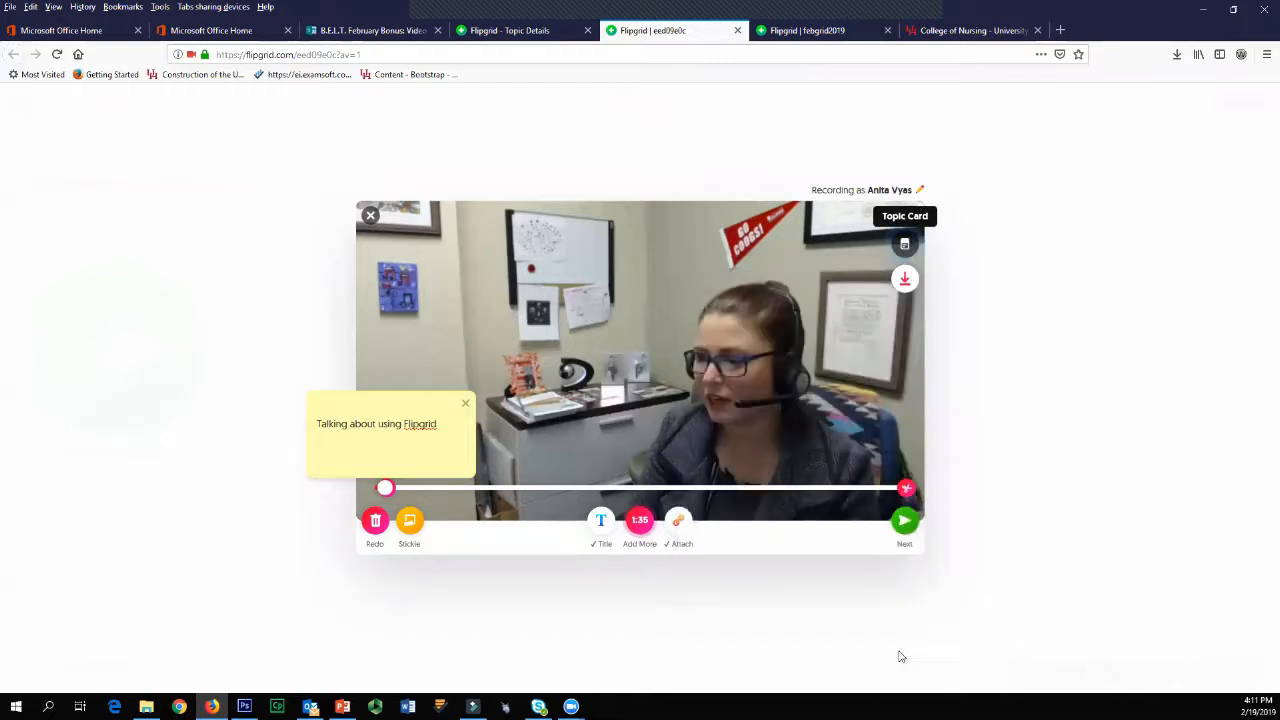
left_click(904, 532)
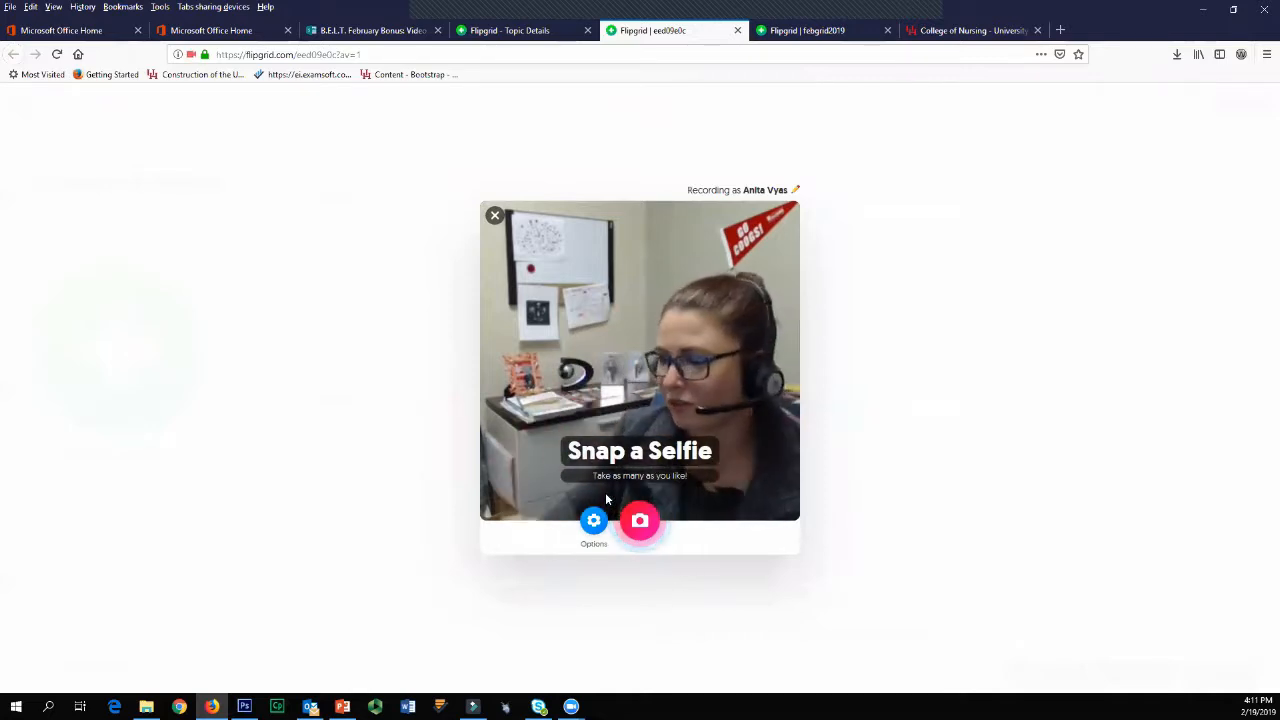
left_click(639, 532)
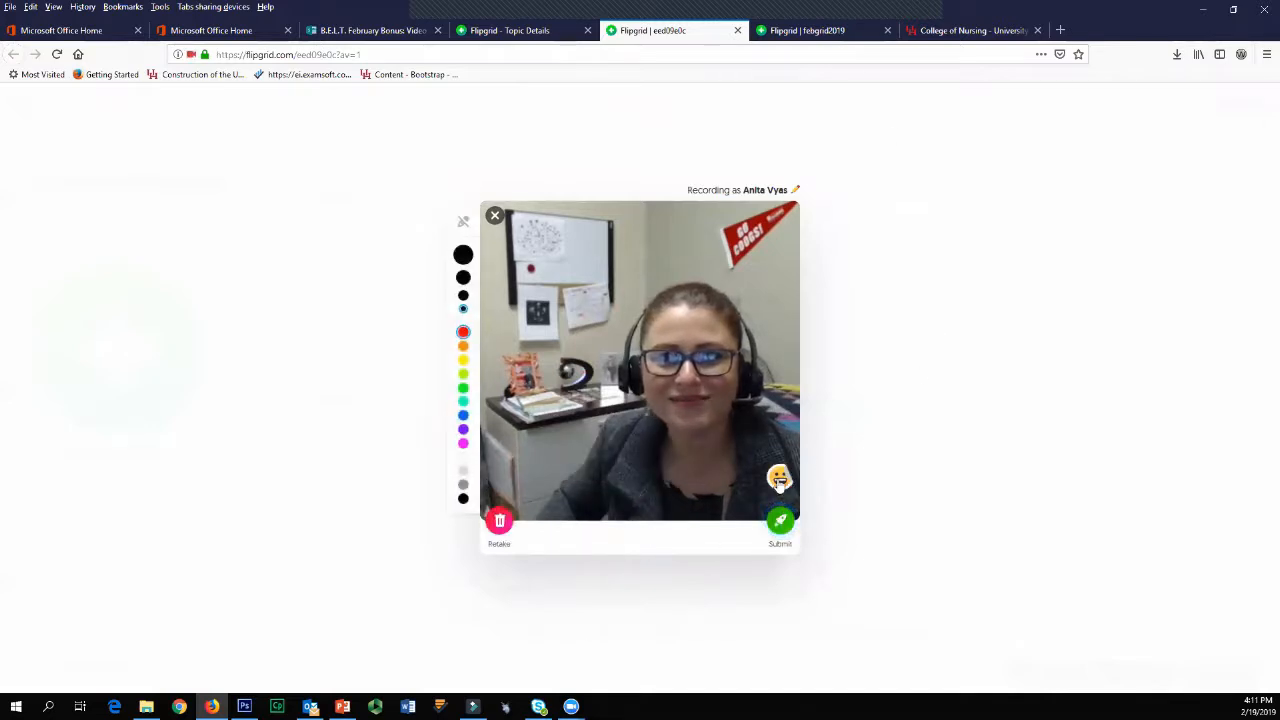
Step: Add the purple unicorn-and-rainbow glasses sticker to the selfie, shrink it and fit it over the eyes
left_click(780, 481)
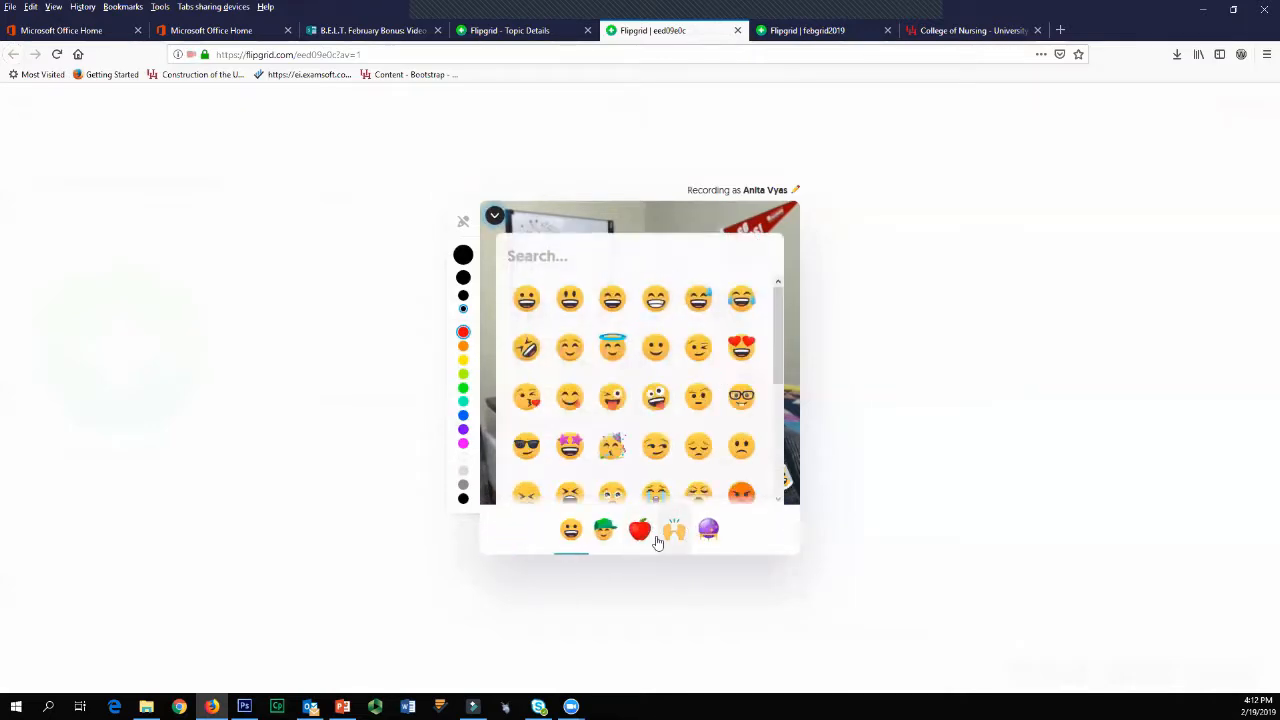
left_click(605, 529)
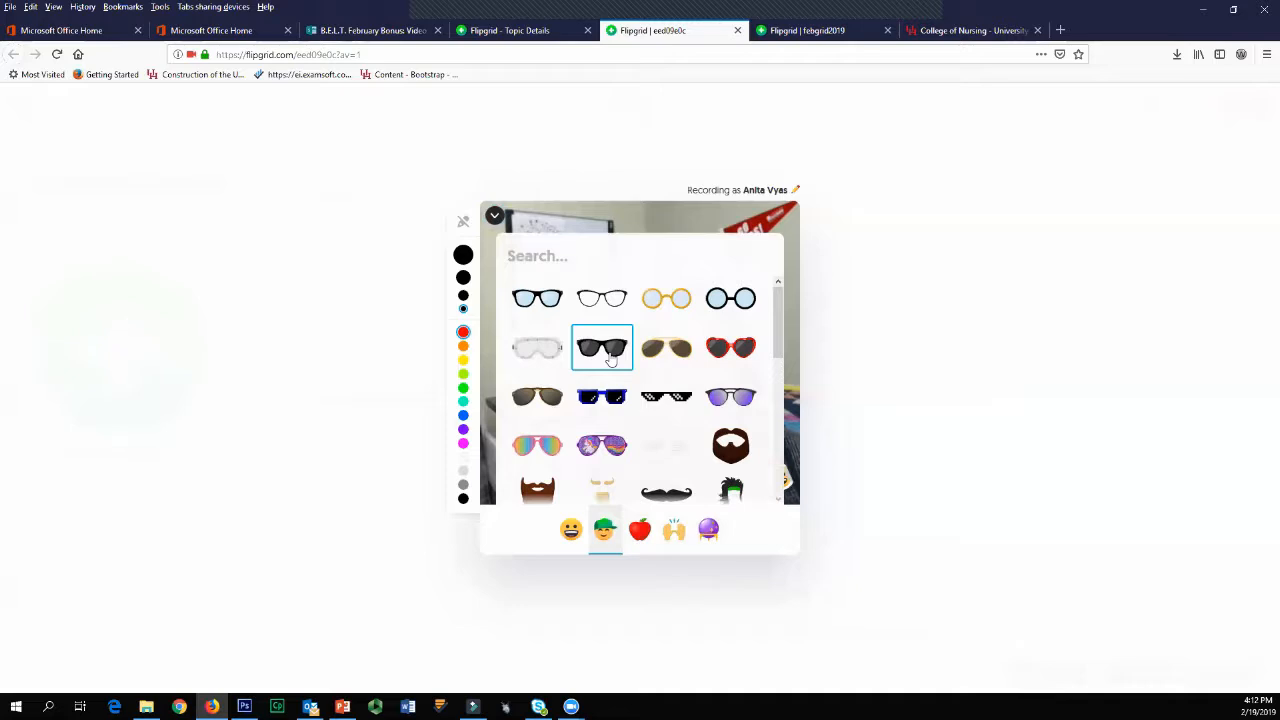
left_click(601, 443)
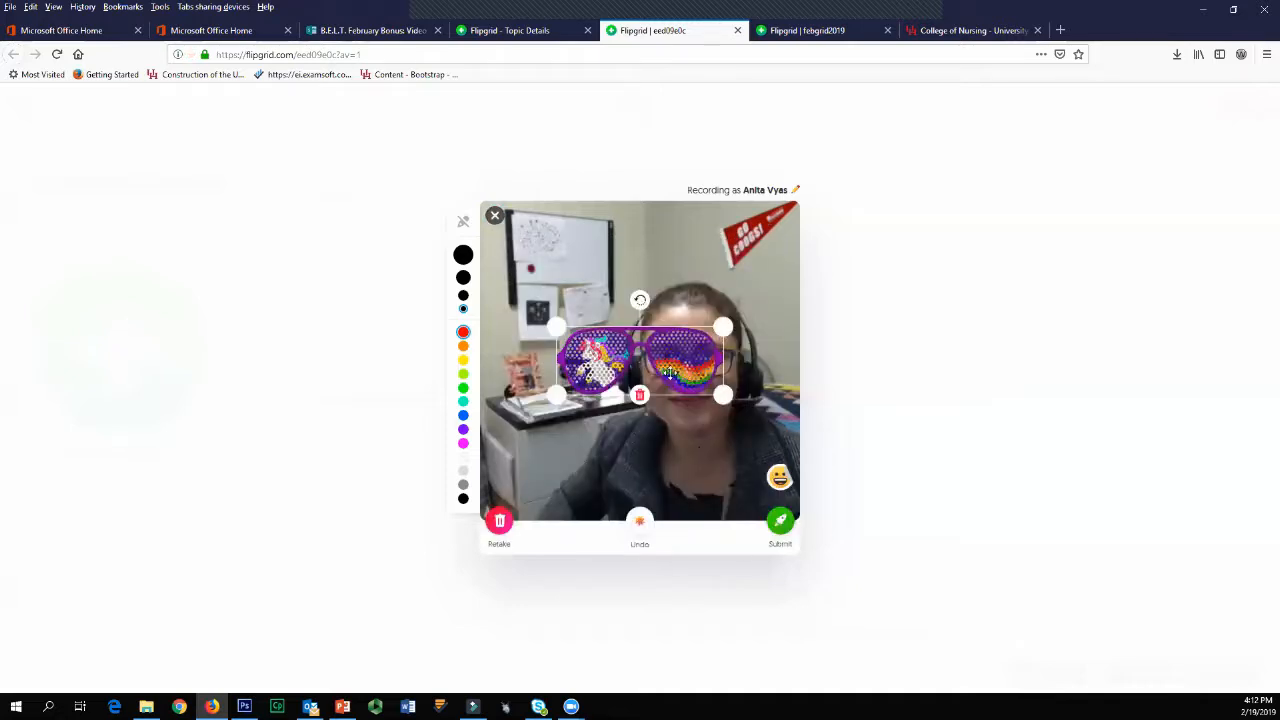
left_click_drag(557, 327, 713, 343)
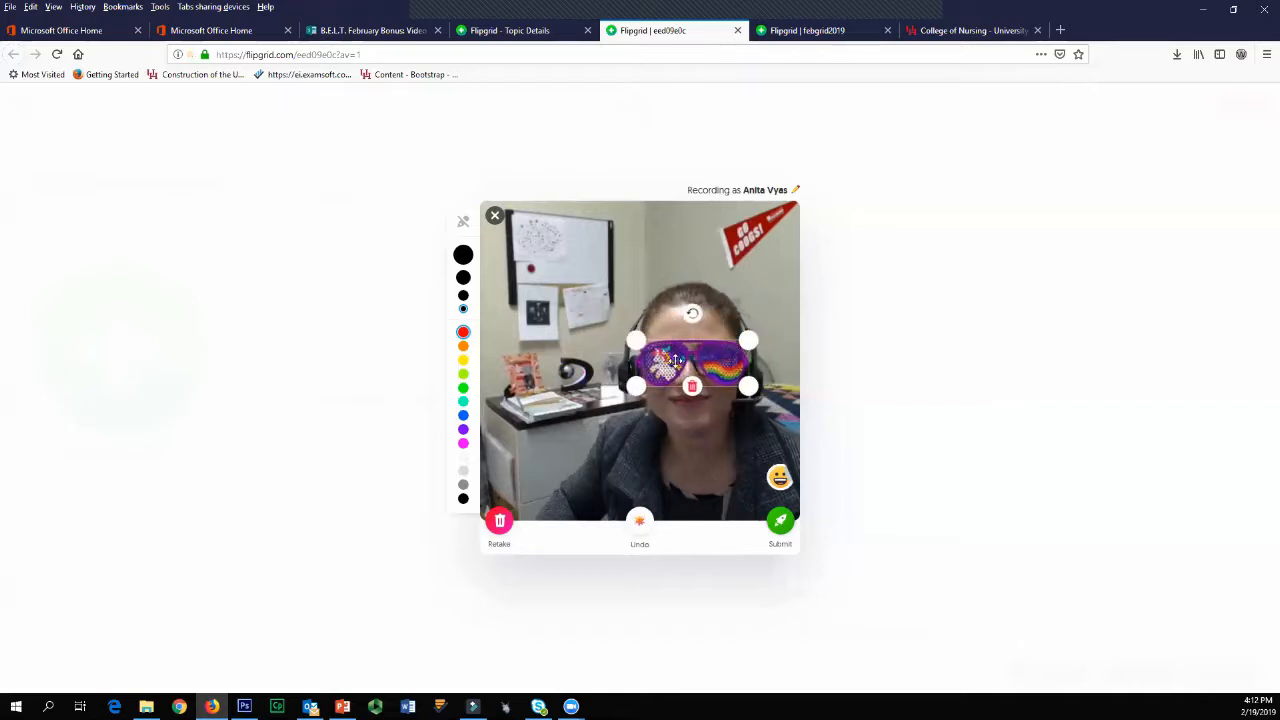
Step: Add the jester hat sticker, shrink it to head width and place it on top of the head in the selfie
left_click(779, 479)
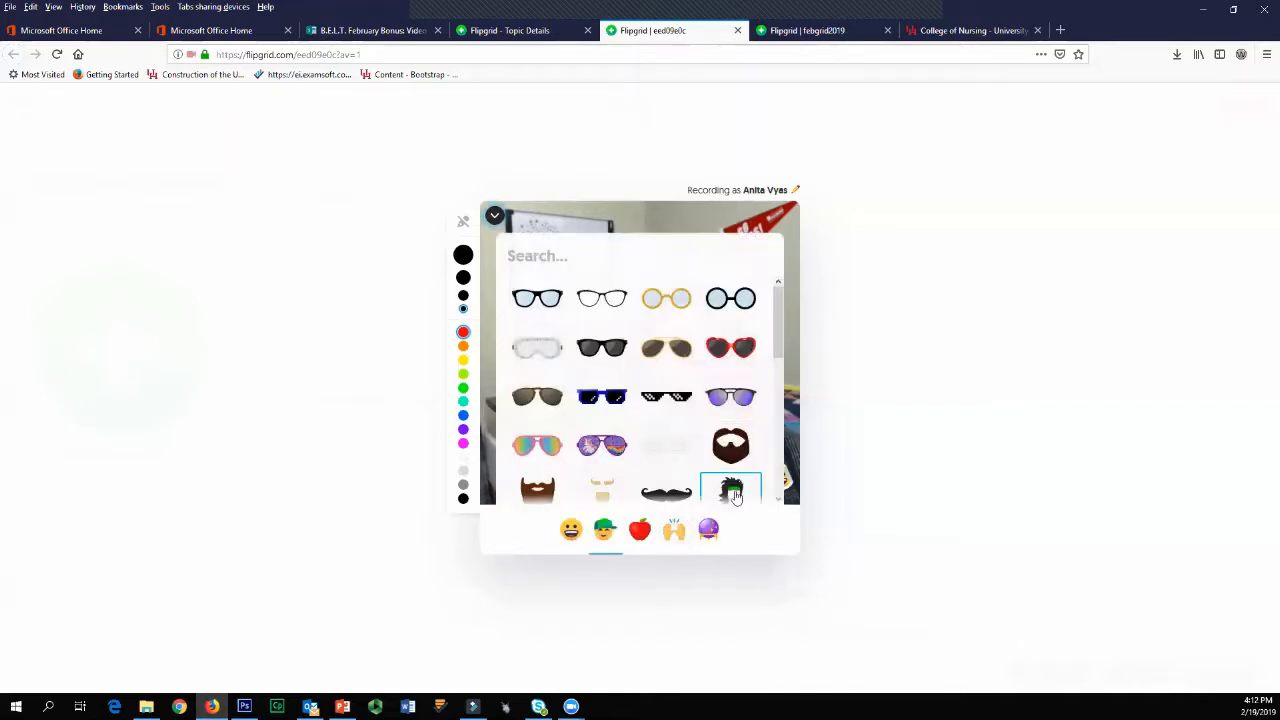
left_click_drag(779, 362, 774, 430)
left_click(733, 447)
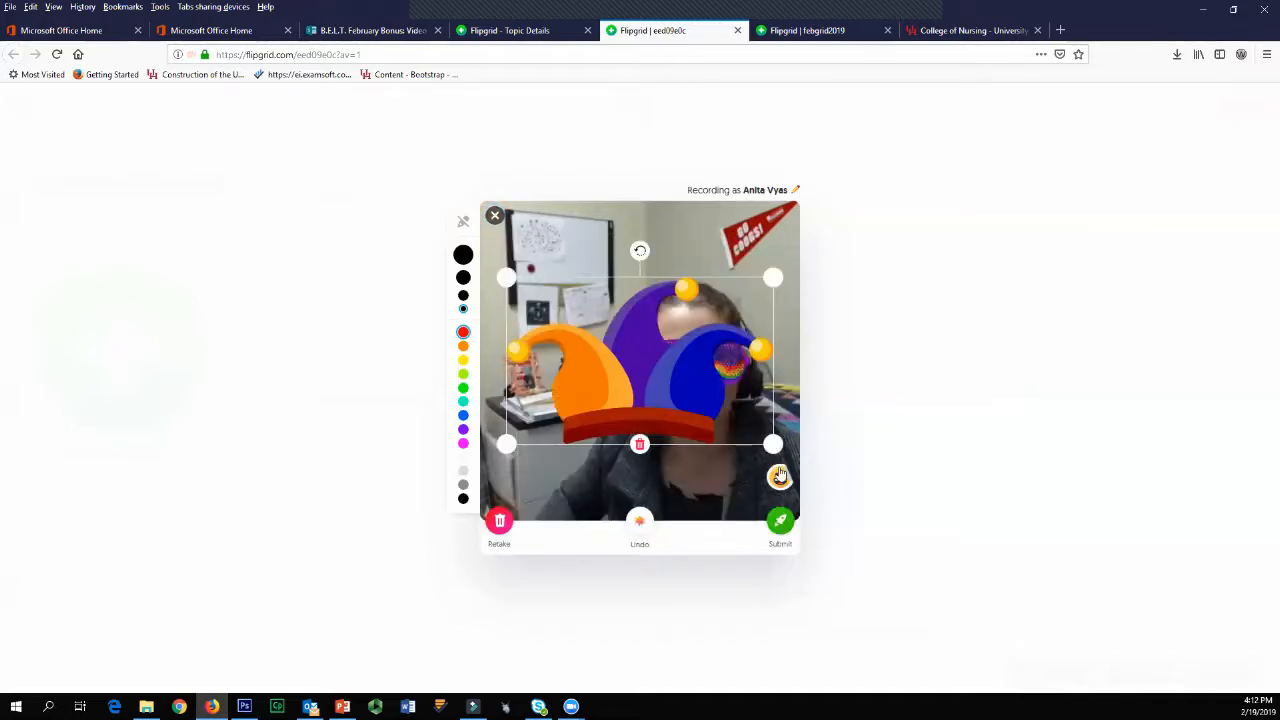
left_click_drag(508, 277, 628, 354)
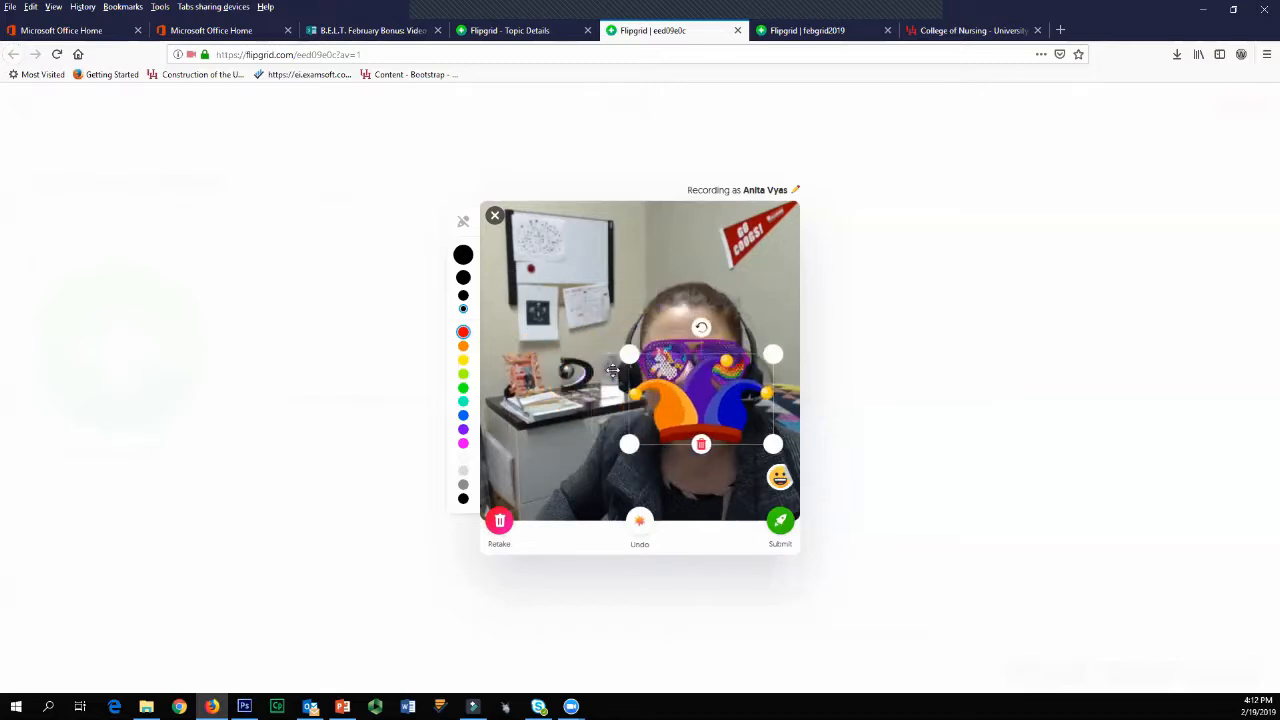
left_click_drag(690, 388, 672, 280)
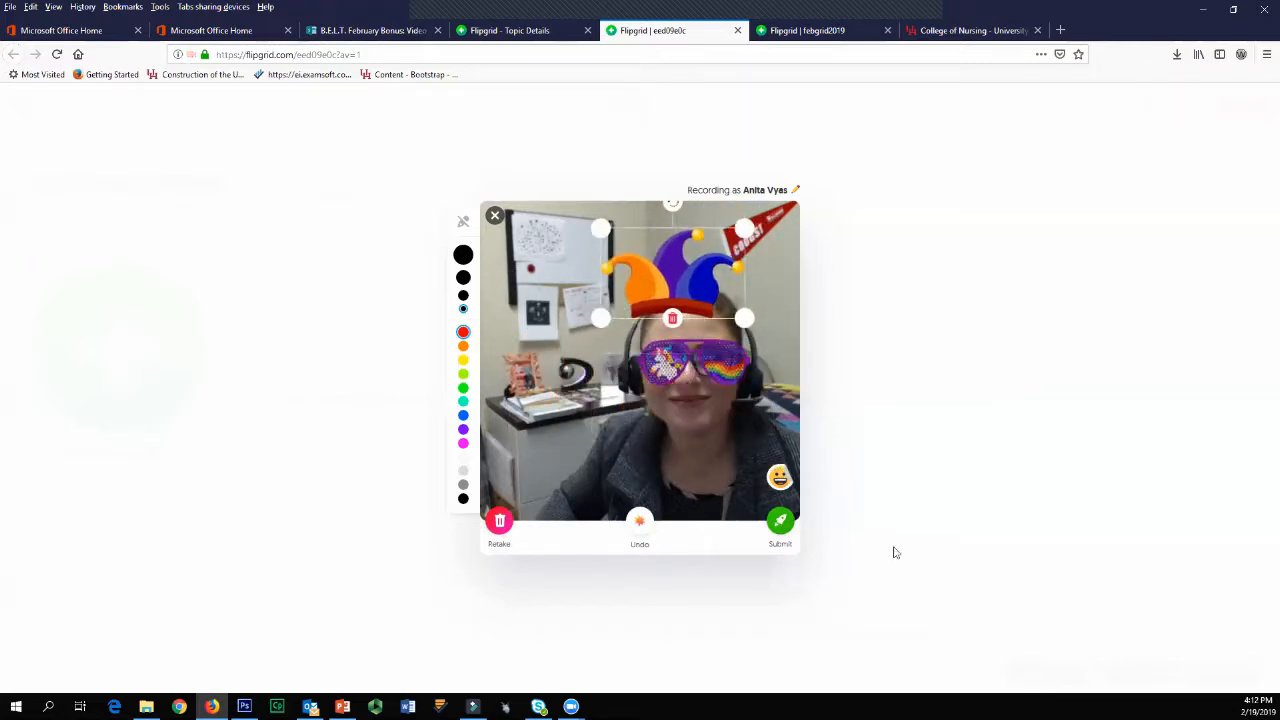
Step: Add the Student Voice sticker, shrink and tilt it, and place it over the whiteboard in the selfie
left_click(779, 477)
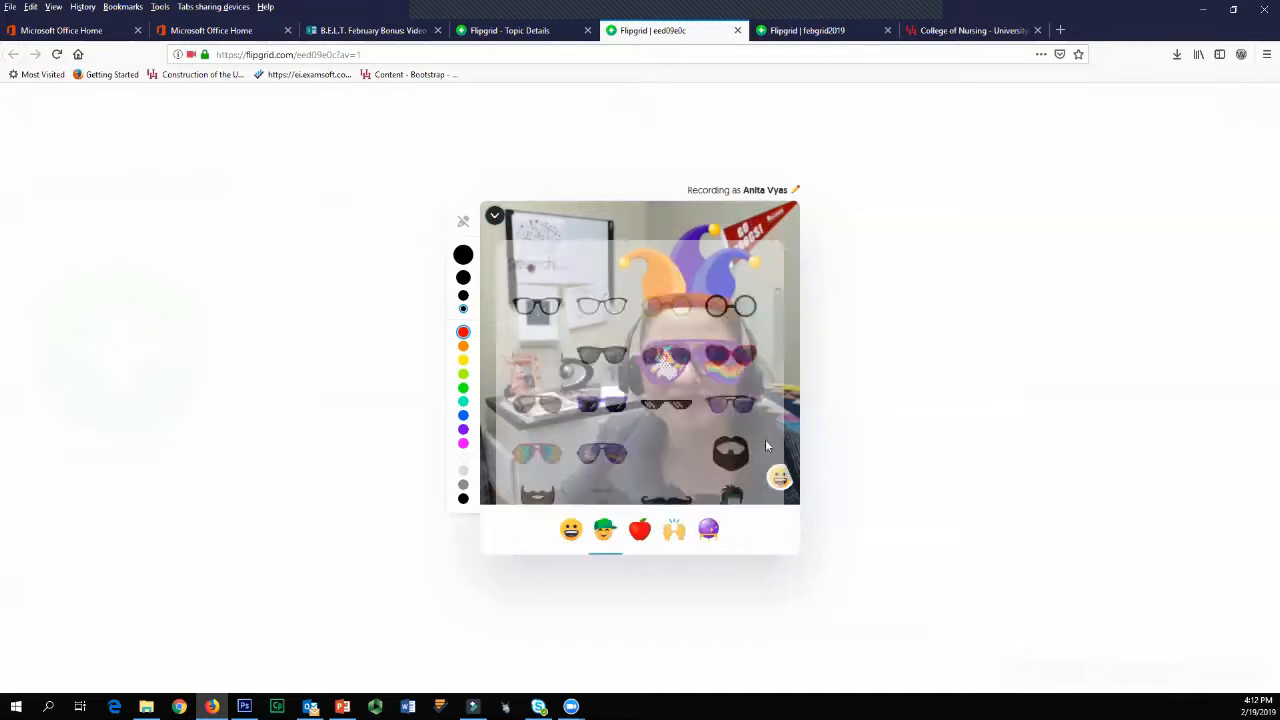
left_click(671, 547)
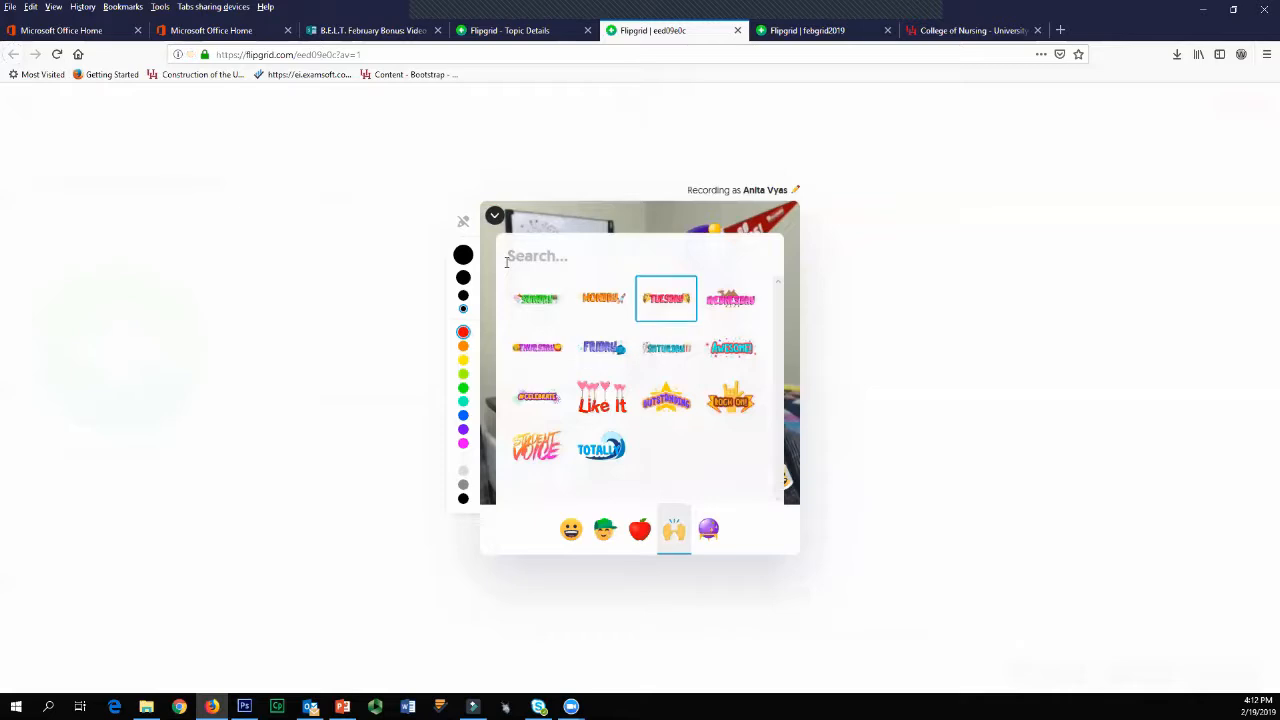
left_click(537, 446)
left_click_drag(740, 424, 645, 352)
left_click_drag(589, 270, 577, 271)
mouse_move(589, 328)
left_mouse_down()
mouse_move(561, 257)
mouse_move(555, 266)
left_mouse_up()
Step: Browse the sticker categories, then add the star-eyes emoji and place it in the selfie's lower-left corner
left_click(780, 478)
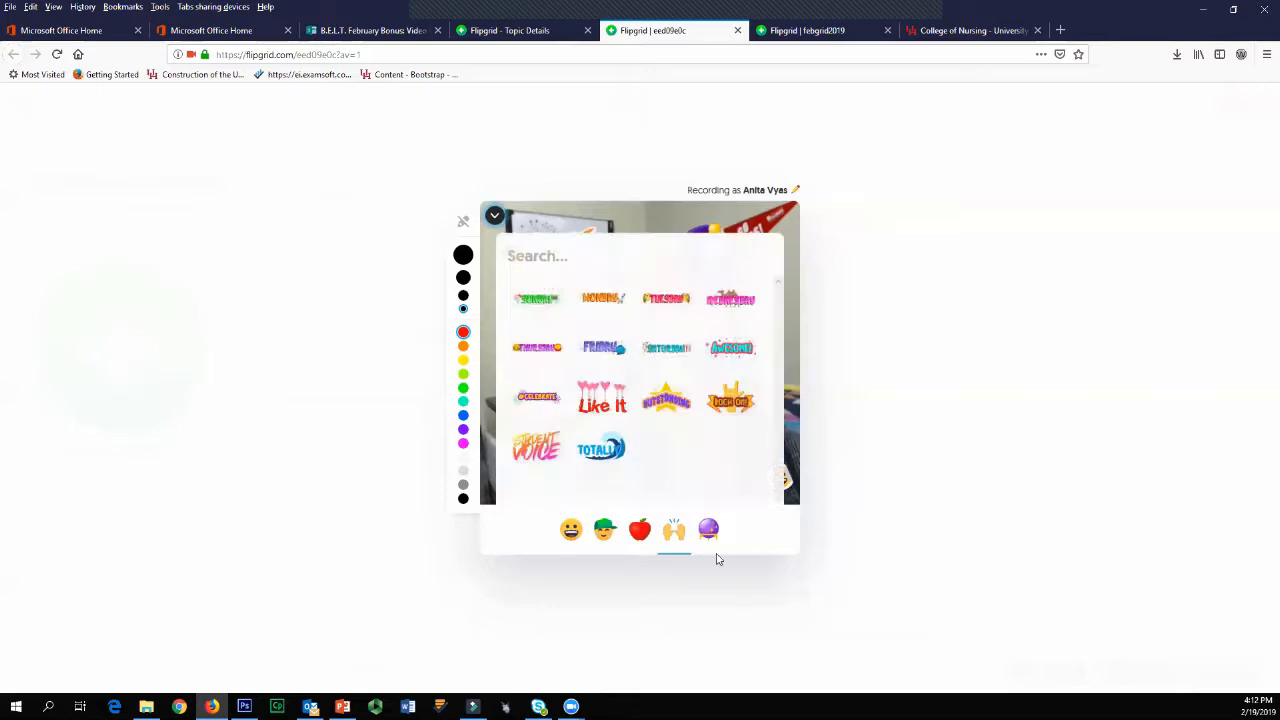
left_click(706, 532)
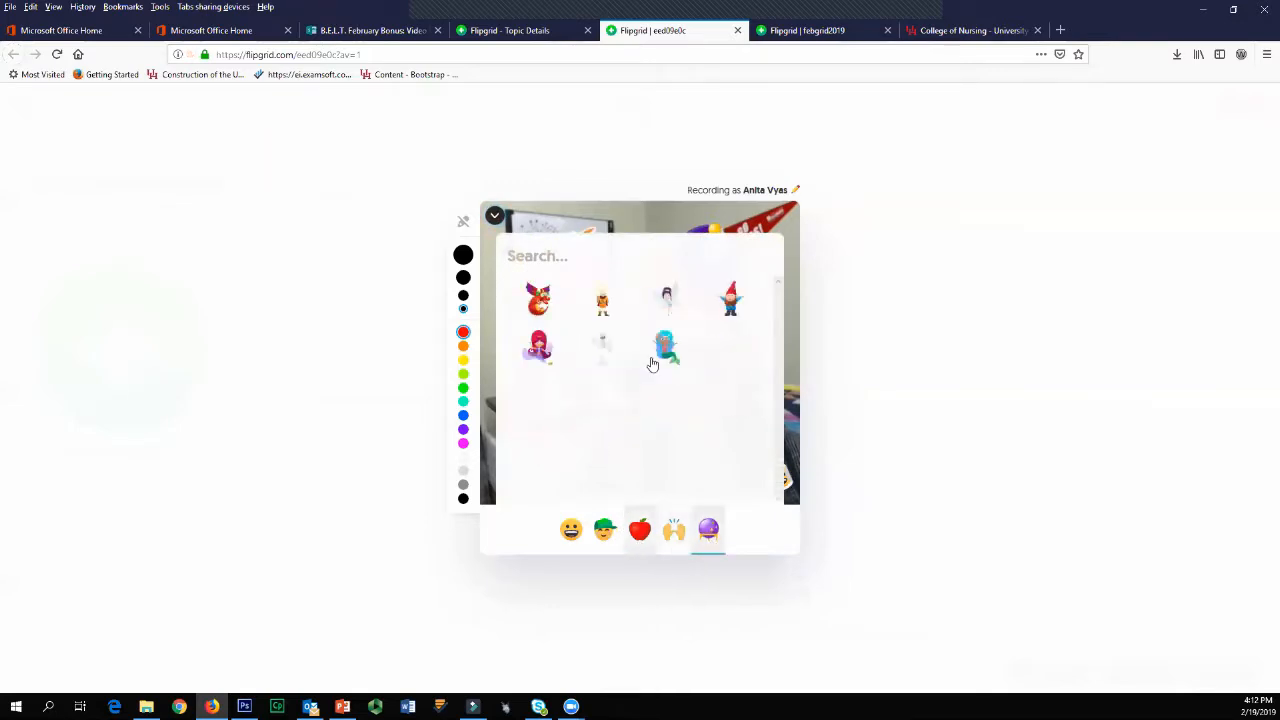
left_click(571, 530)
scroll(709, 393, "down", 1)
scroll(707, 385, "down", 3)
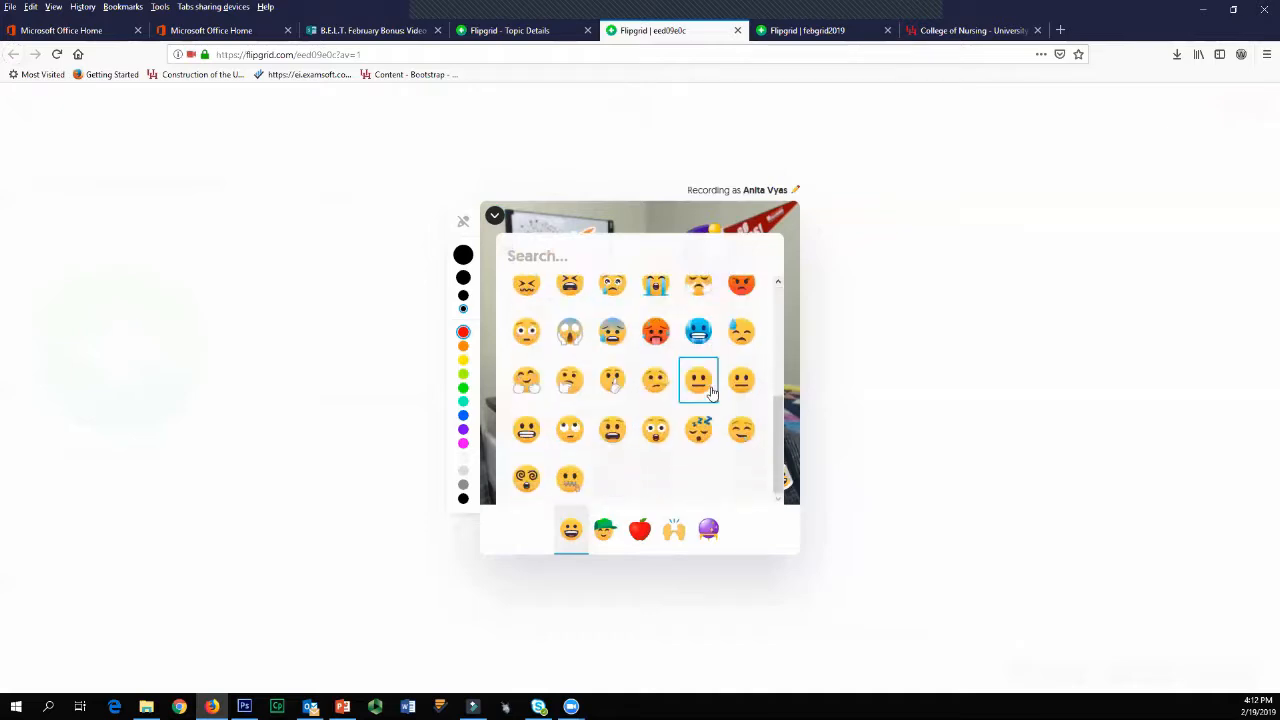
scroll(648, 355, "up", 4)
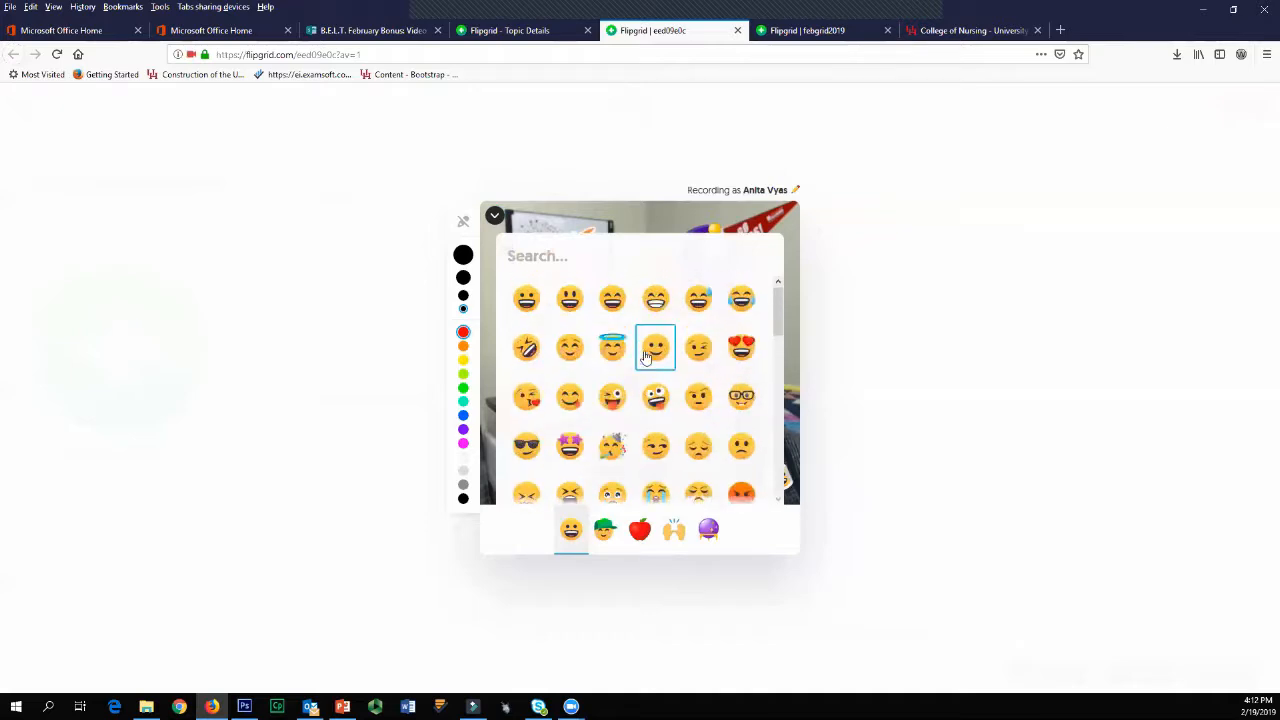
left_click(569, 445)
left_click_drag(591, 387, 526, 478)
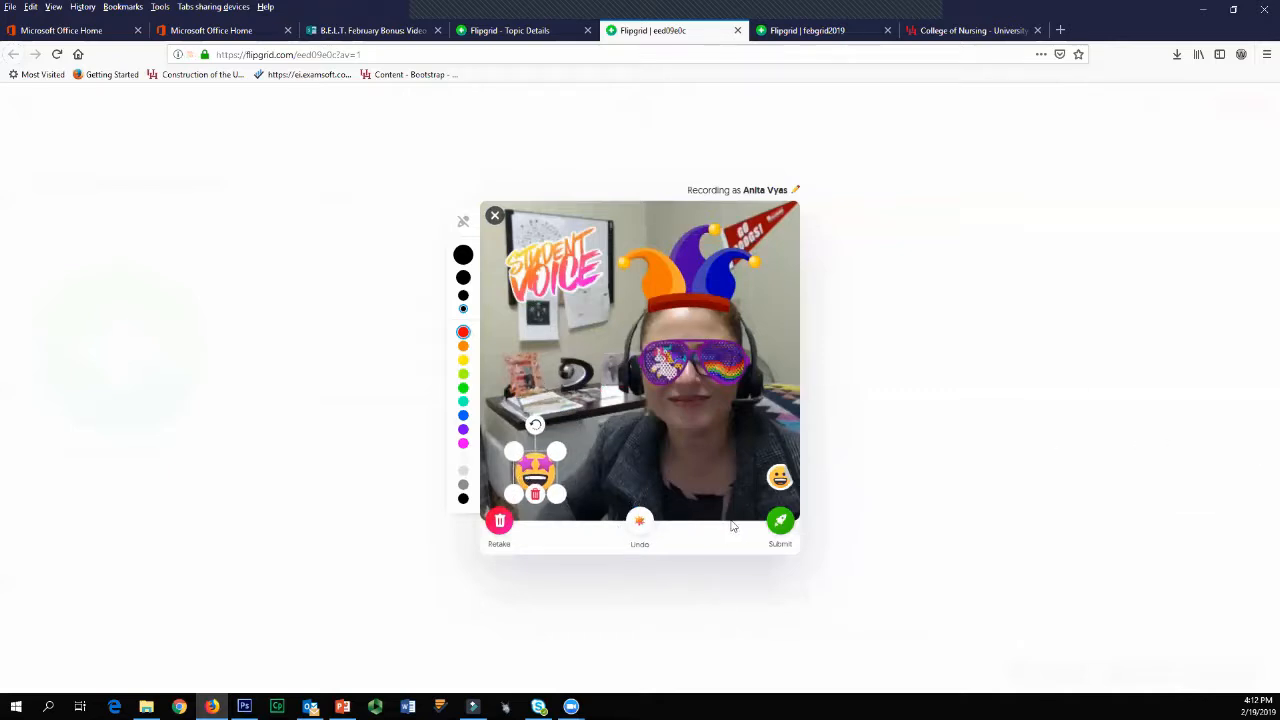
Step: Submit the response with the decorated selfie, complete the submission, and review its card on the topic page
left_click(775, 525)
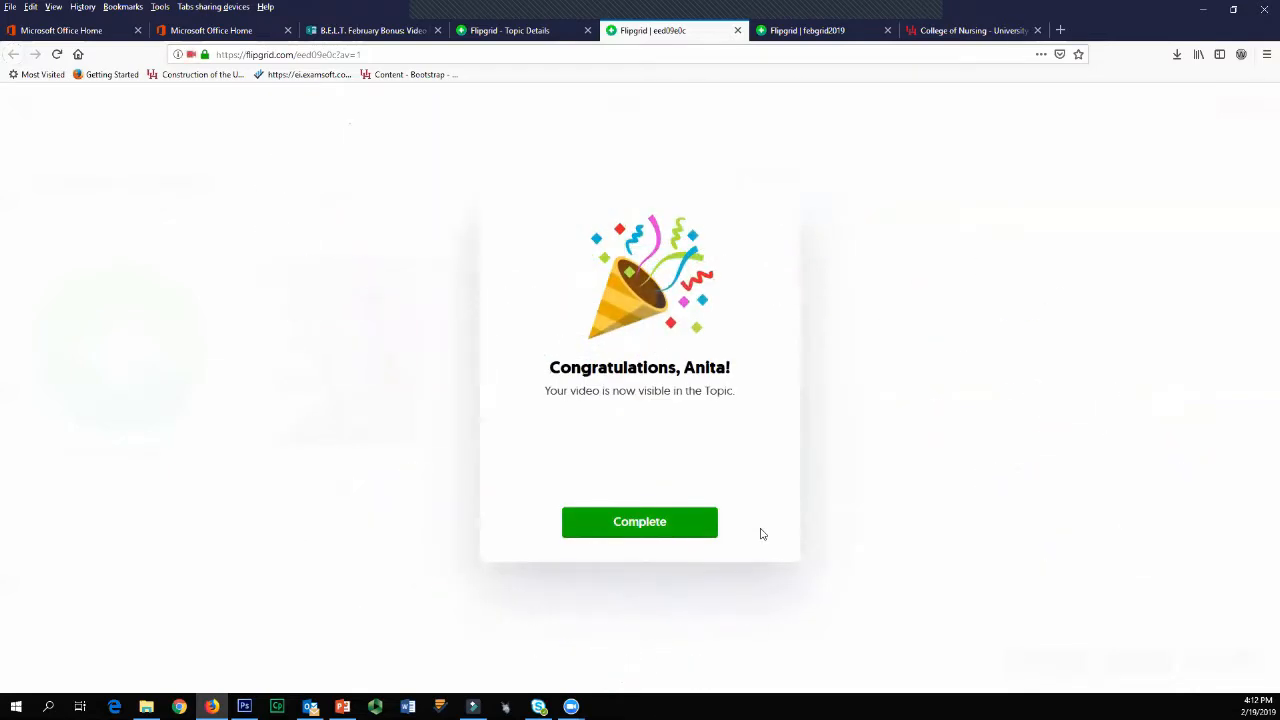
left_click(582, 534)
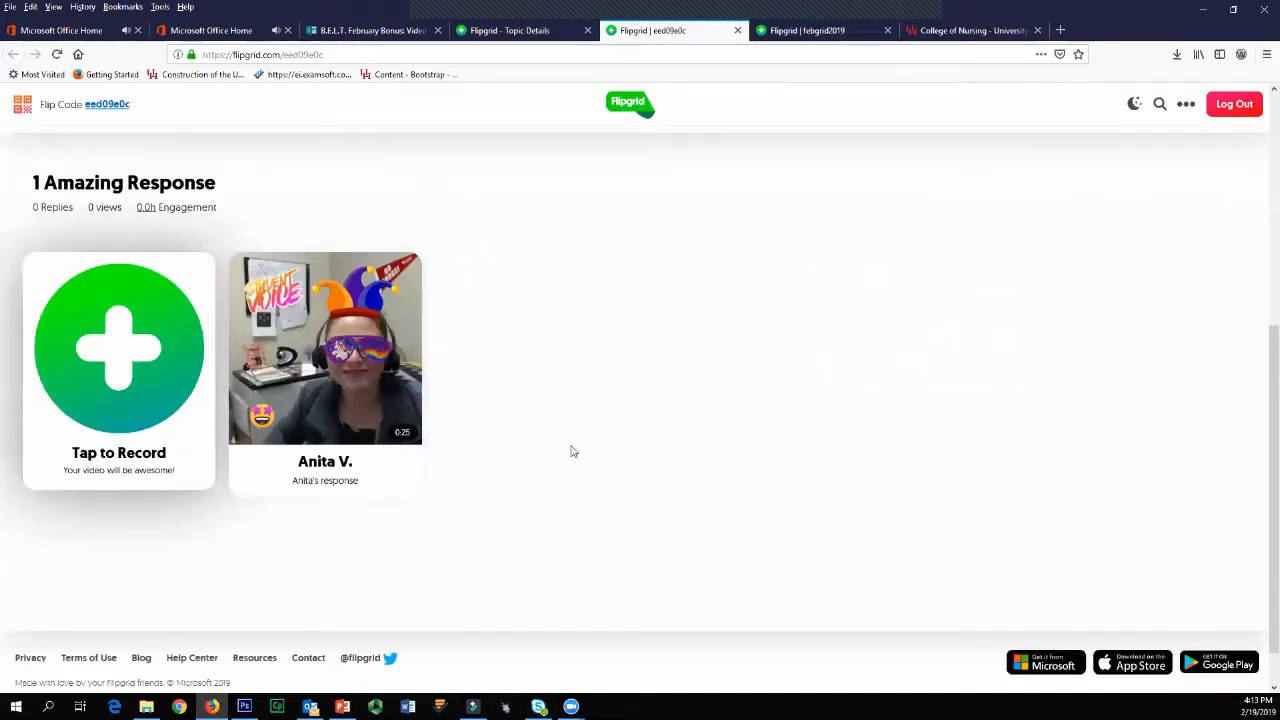
scroll(575, 450, "up", 3)
scroll(587, 447, "down", 1)
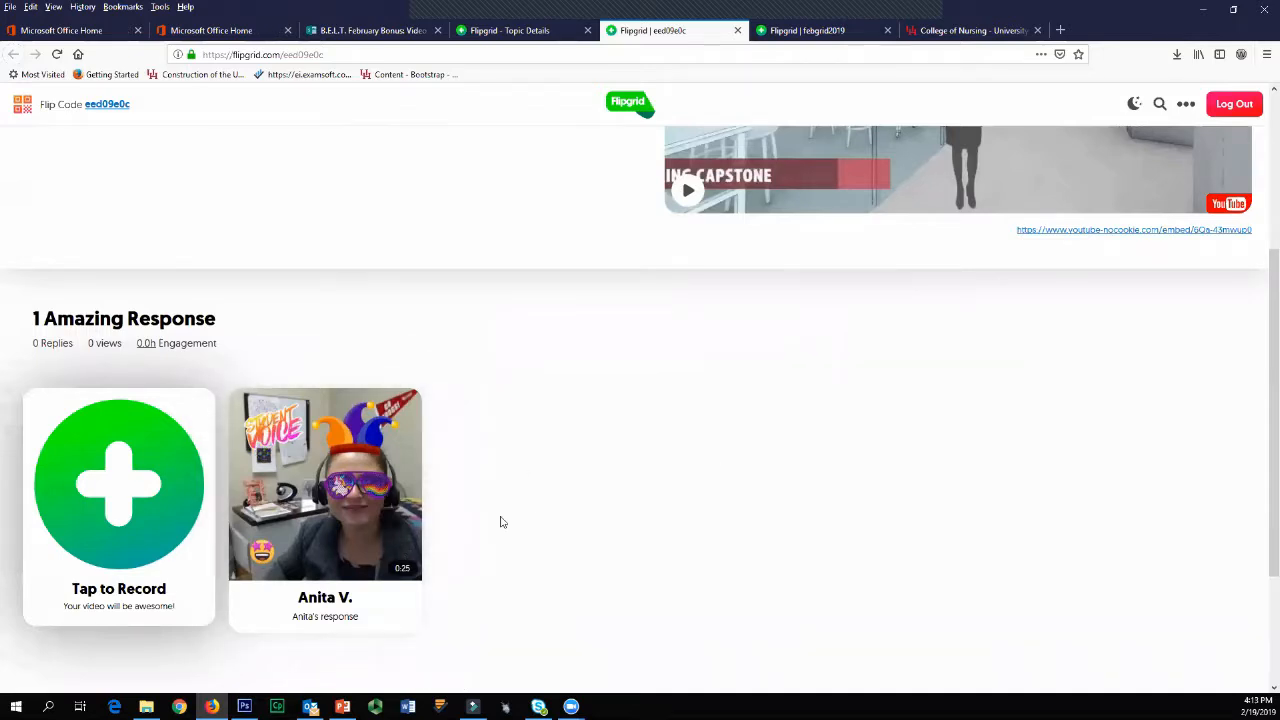
scroll(100, 520, "up", 1)
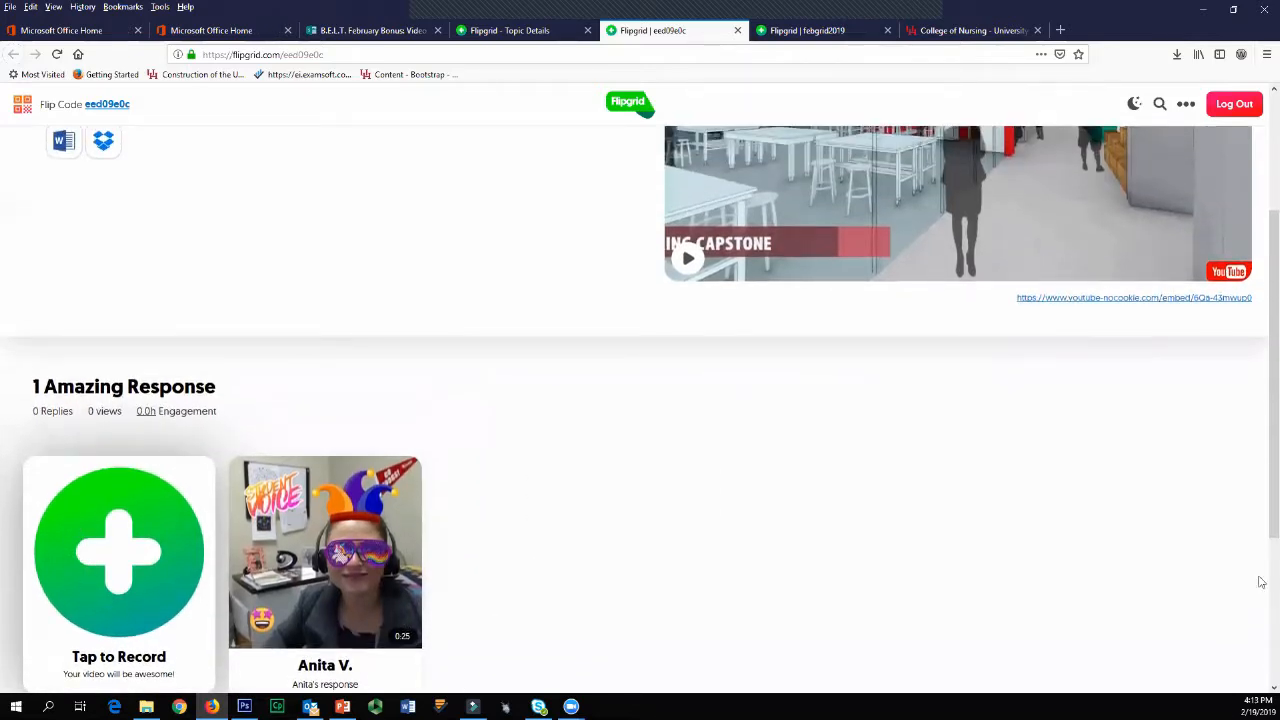
scroll(880, 531, "down", 2)
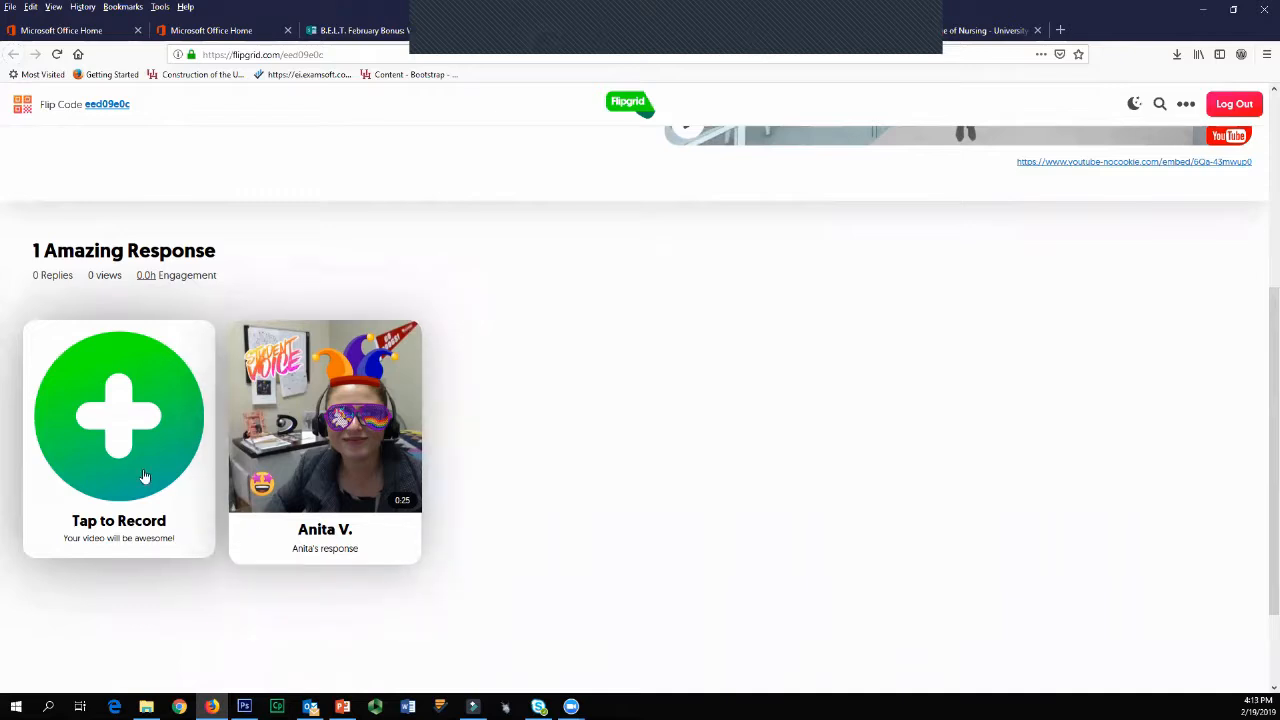
Step: Open the submitted video response, view its attached College of Nursing link, and close that page
scroll(408, 640, "up", 5)
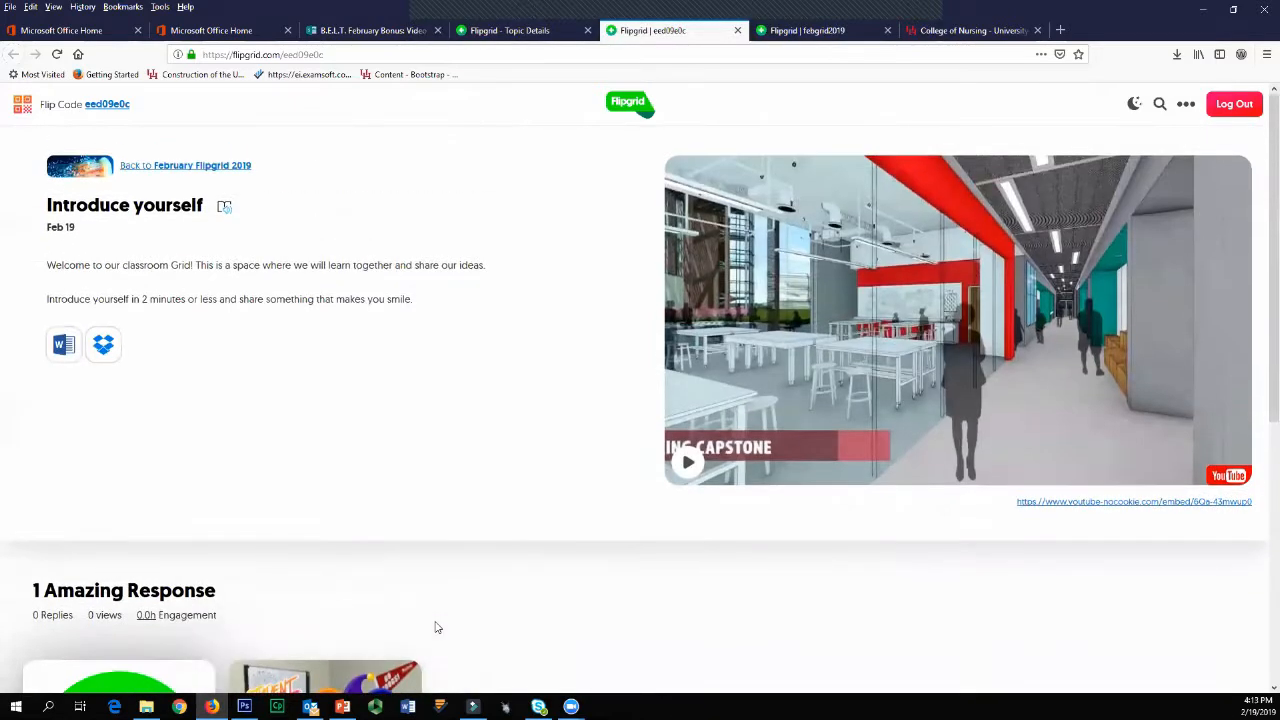
scroll(435, 627, "down", 5)
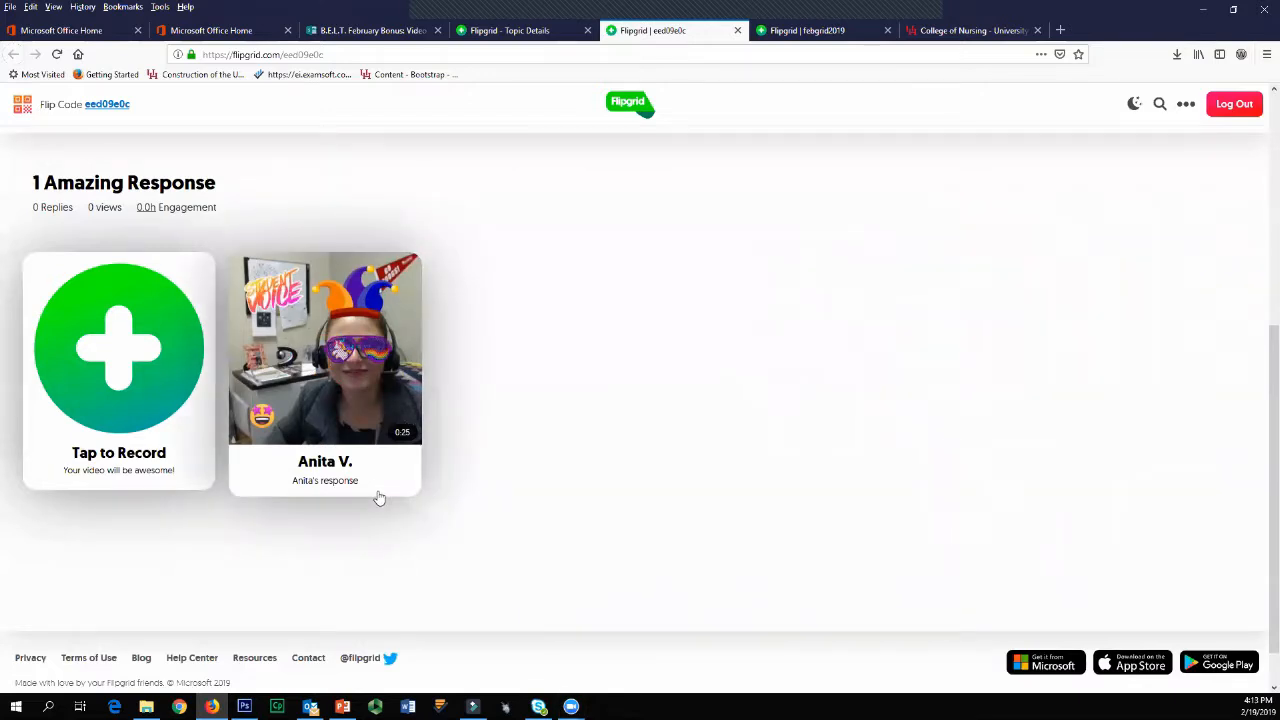
left_click(378, 496)
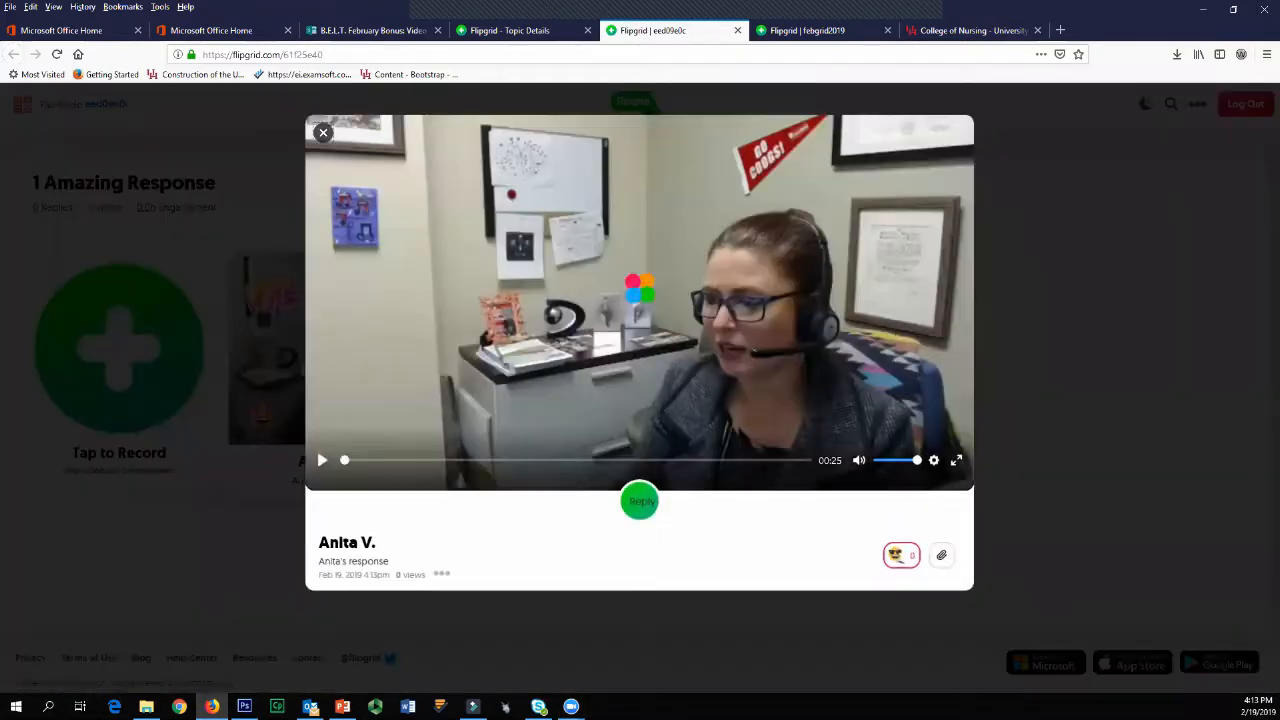
mouse_move(595, 461)
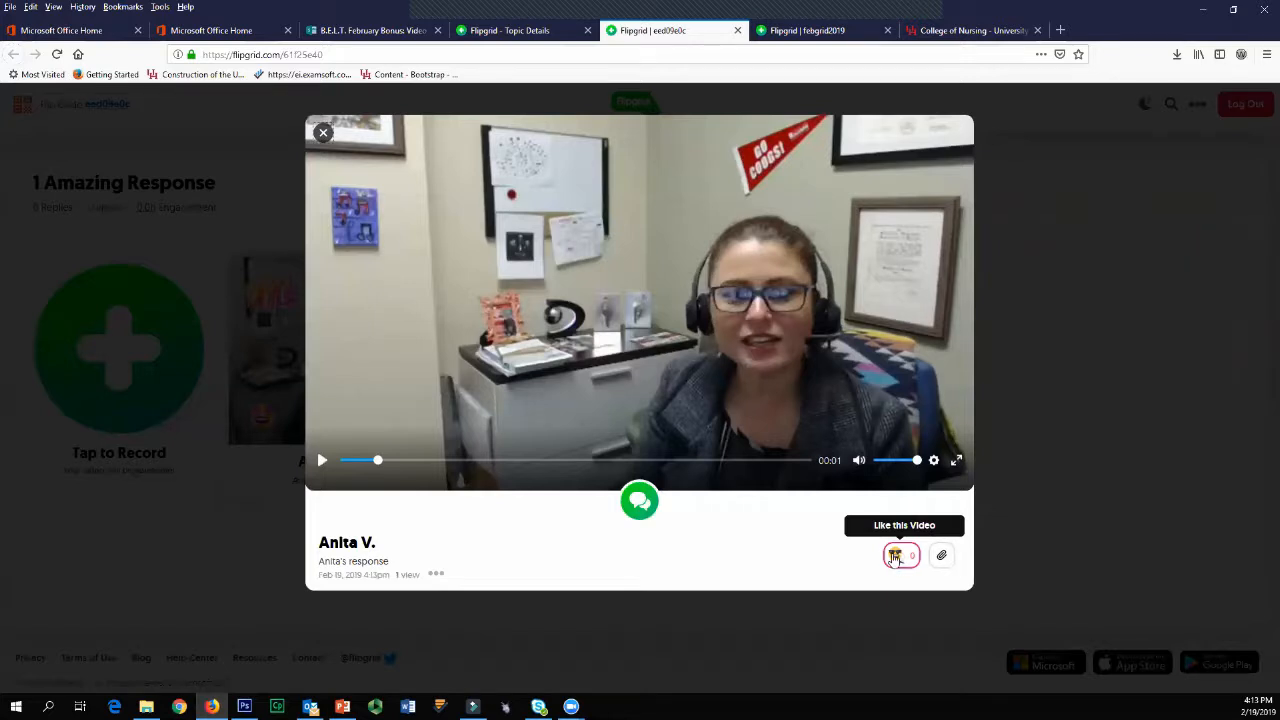
left_click(949, 568)
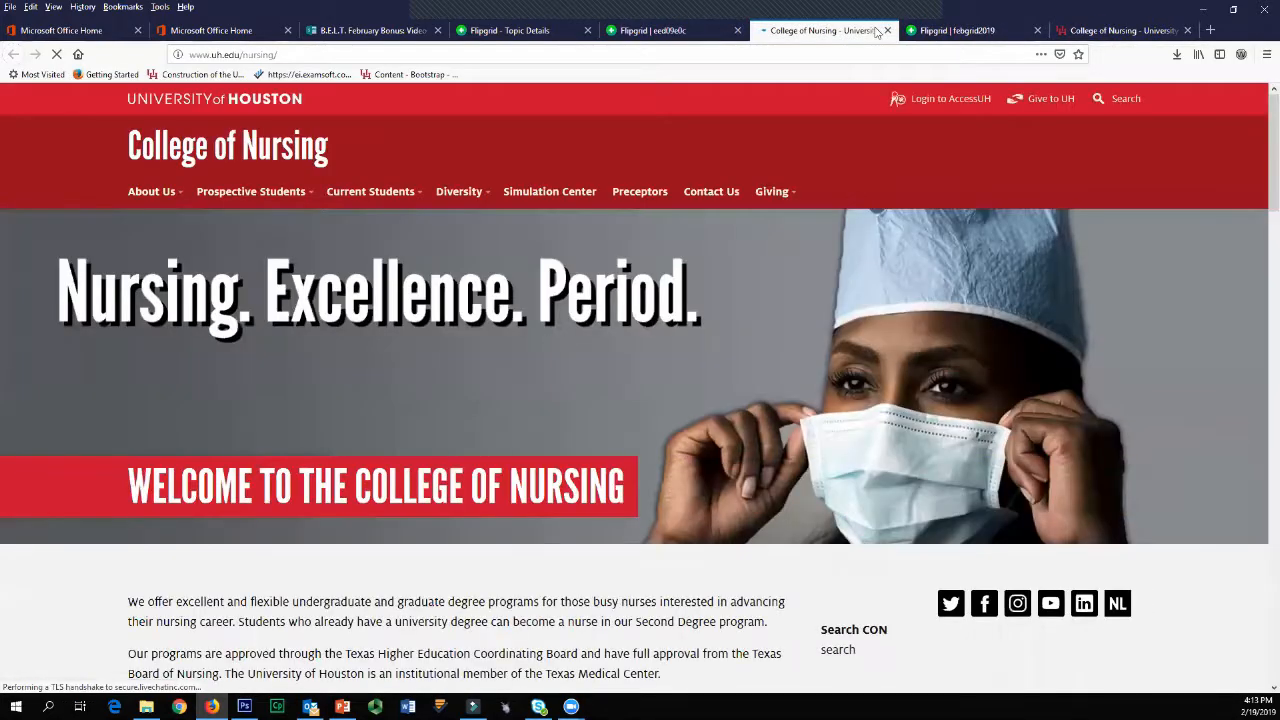
left_click(887, 30)
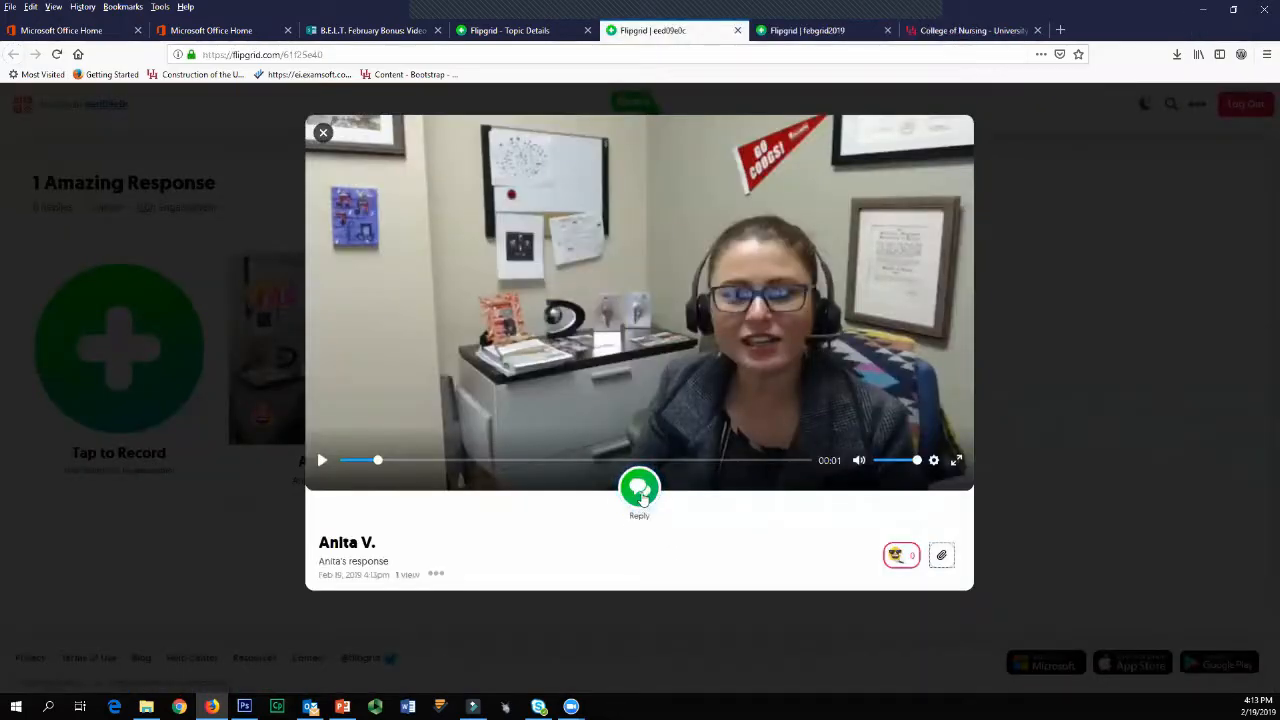
Step: Start a reply to the response, allow camera and microphone access, record a short reply video, and proceed to the selfie
left_click(639, 488)
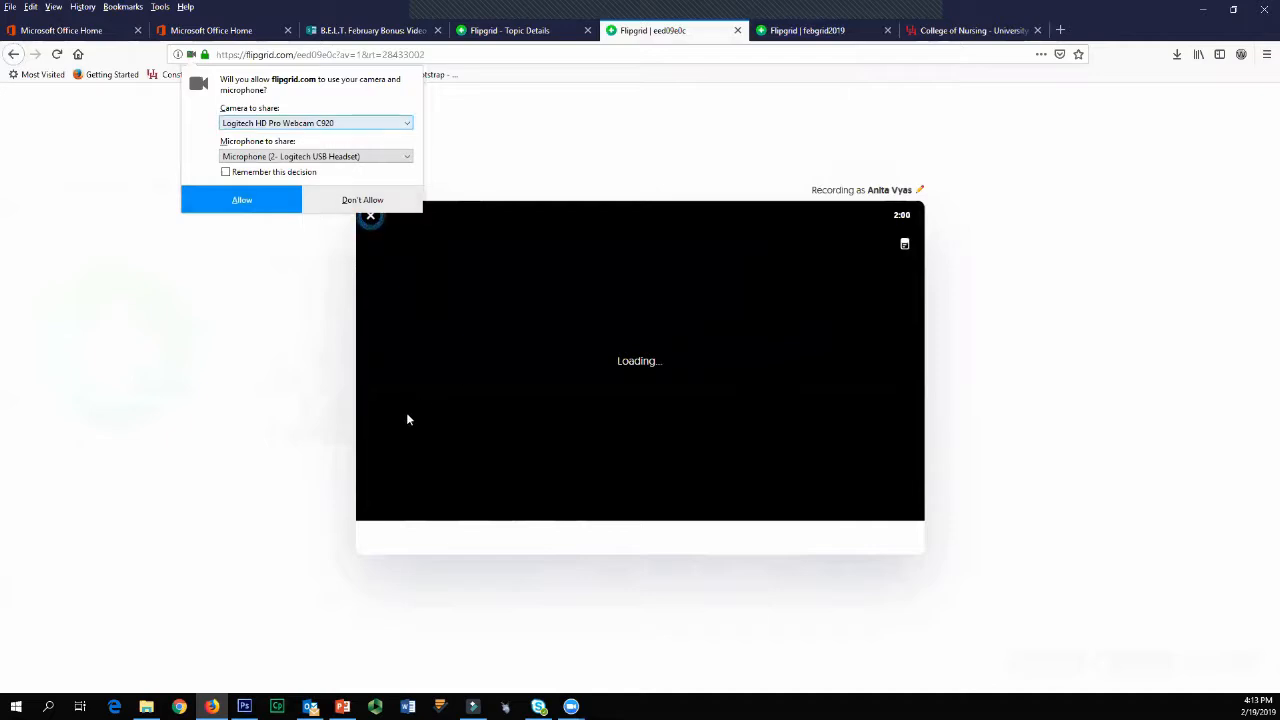
left_click(242, 200)
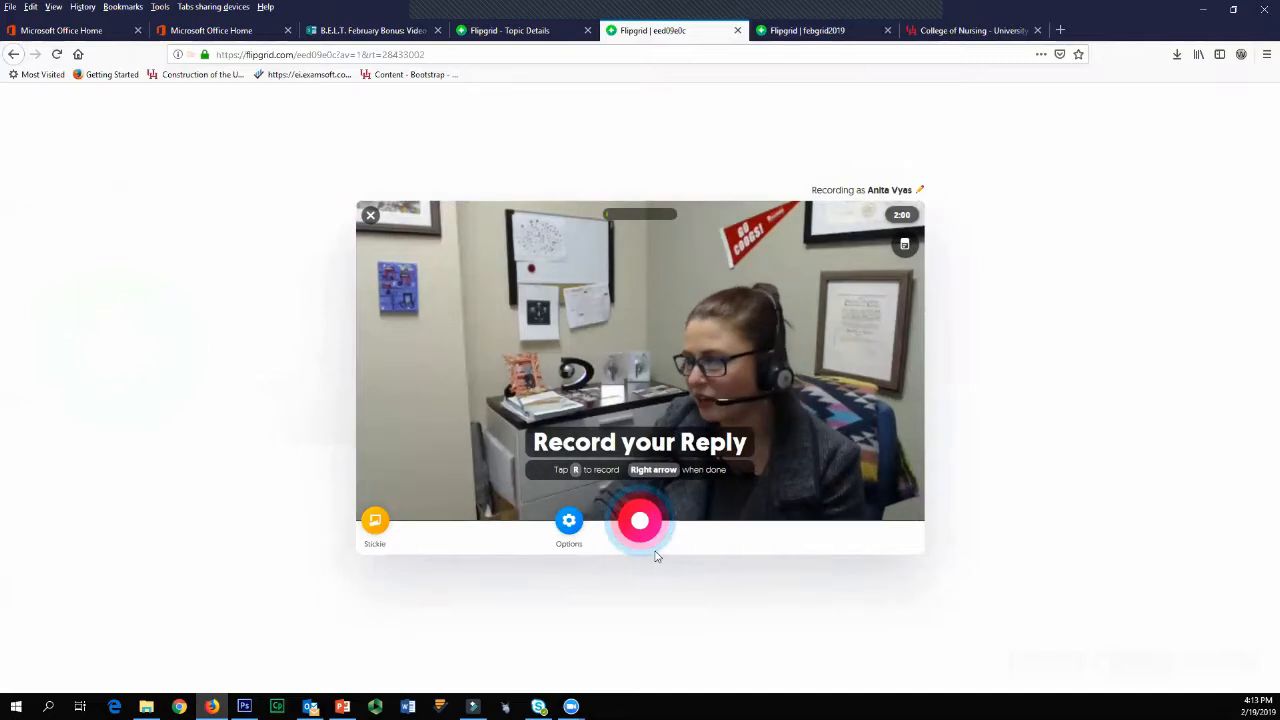
left_click(640, 522)
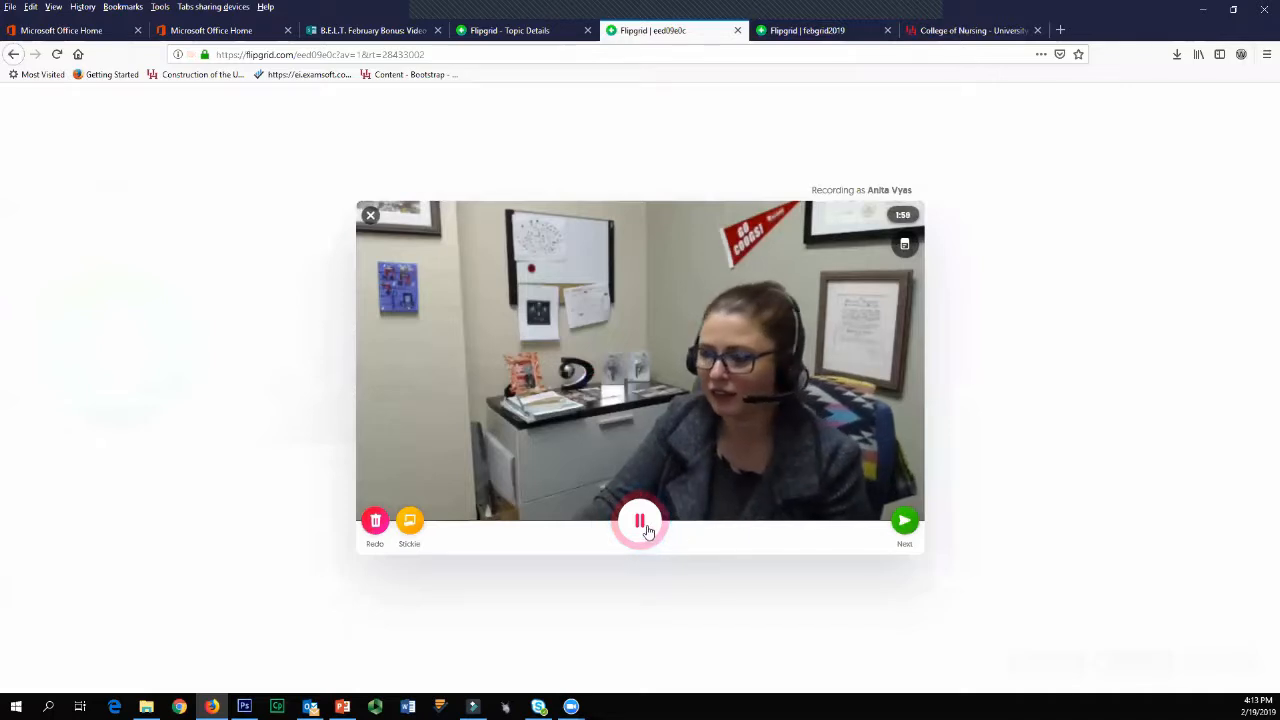
left_click(645, 528)
left_click(910, 524)
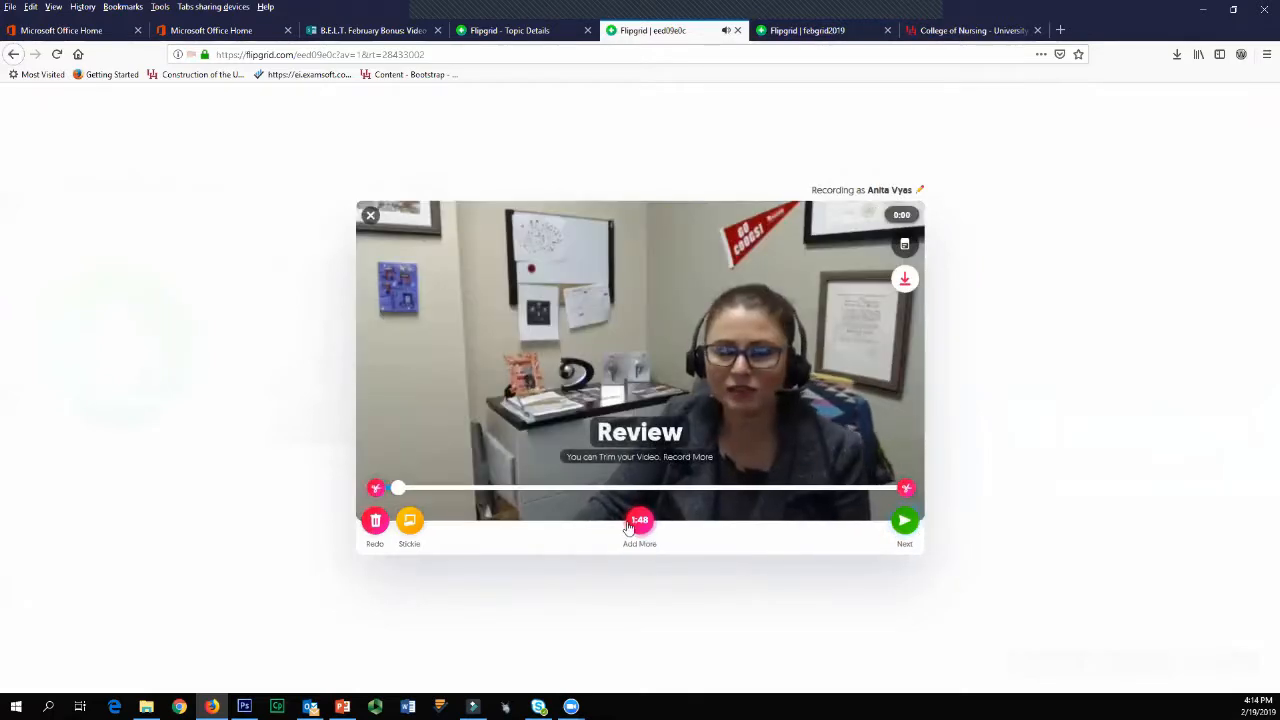
left_click(904, 522)
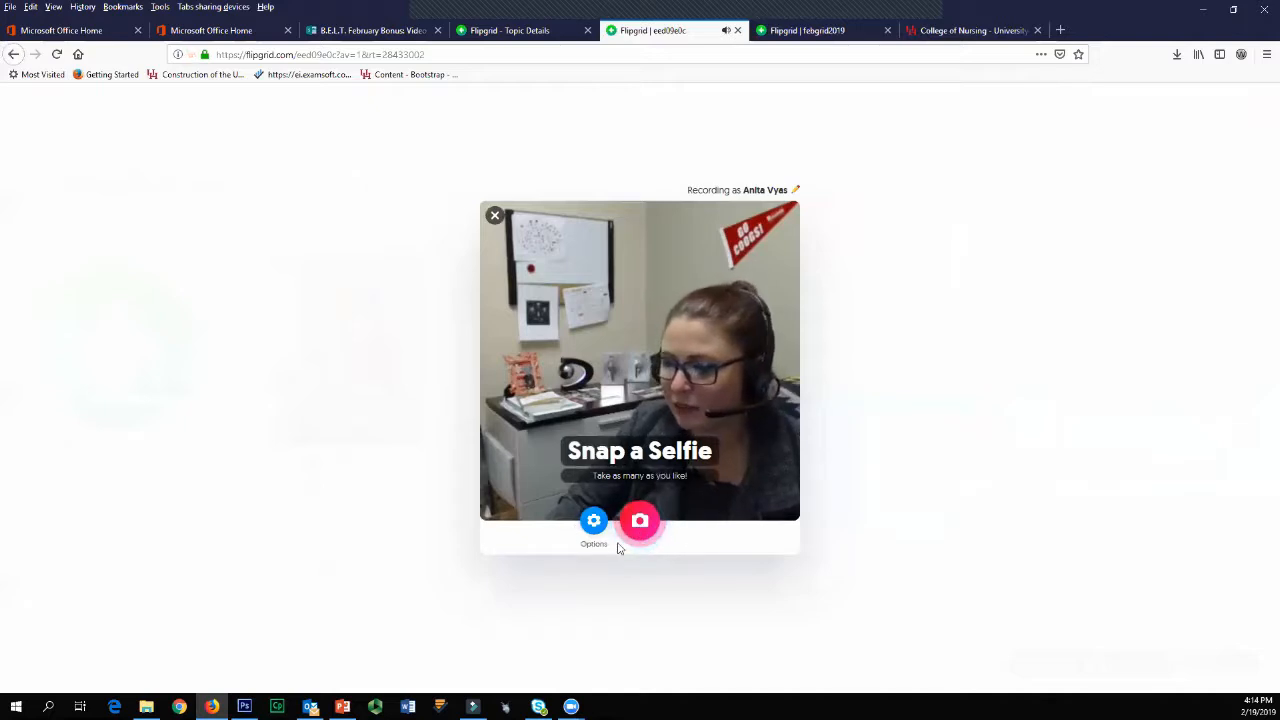
Step: Use the Import Image option to add the mascot photo as the reply's selfie, and accept its crop
left_click(590, 524)
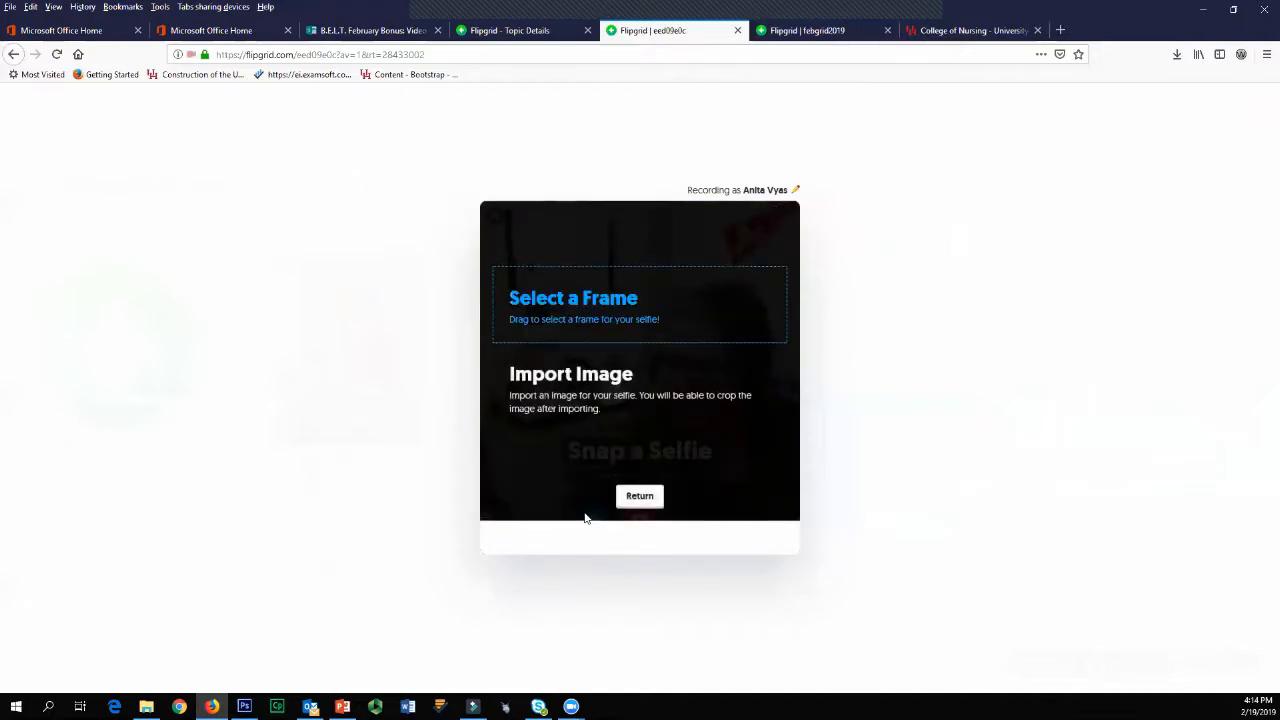
left_click(594, 380)
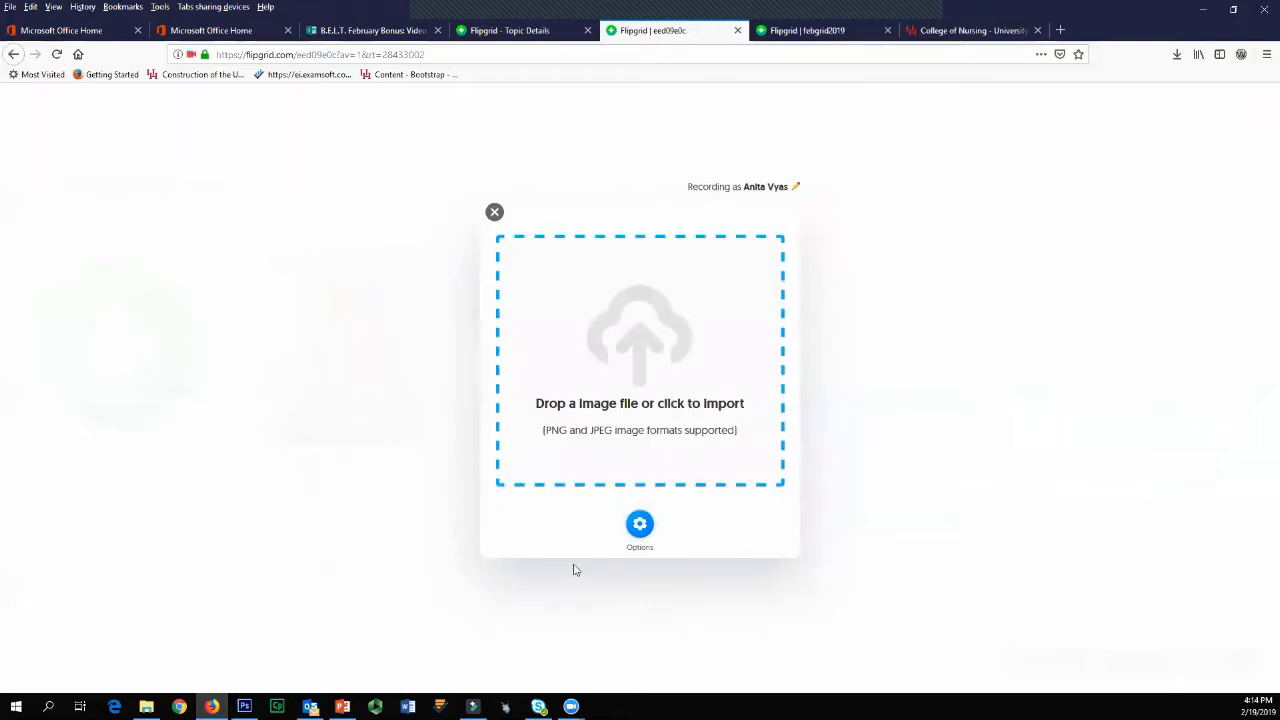
left_click(640, 525)
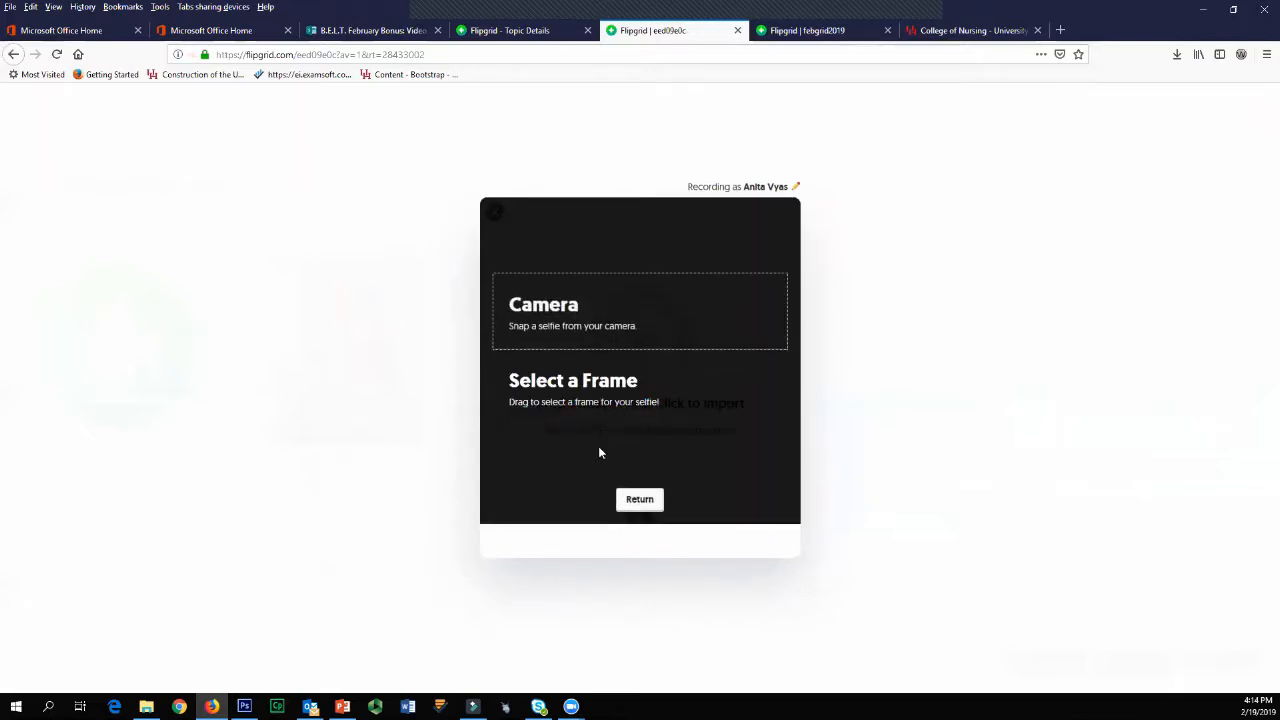
left_click(640, 523)
left_click(633, 410)
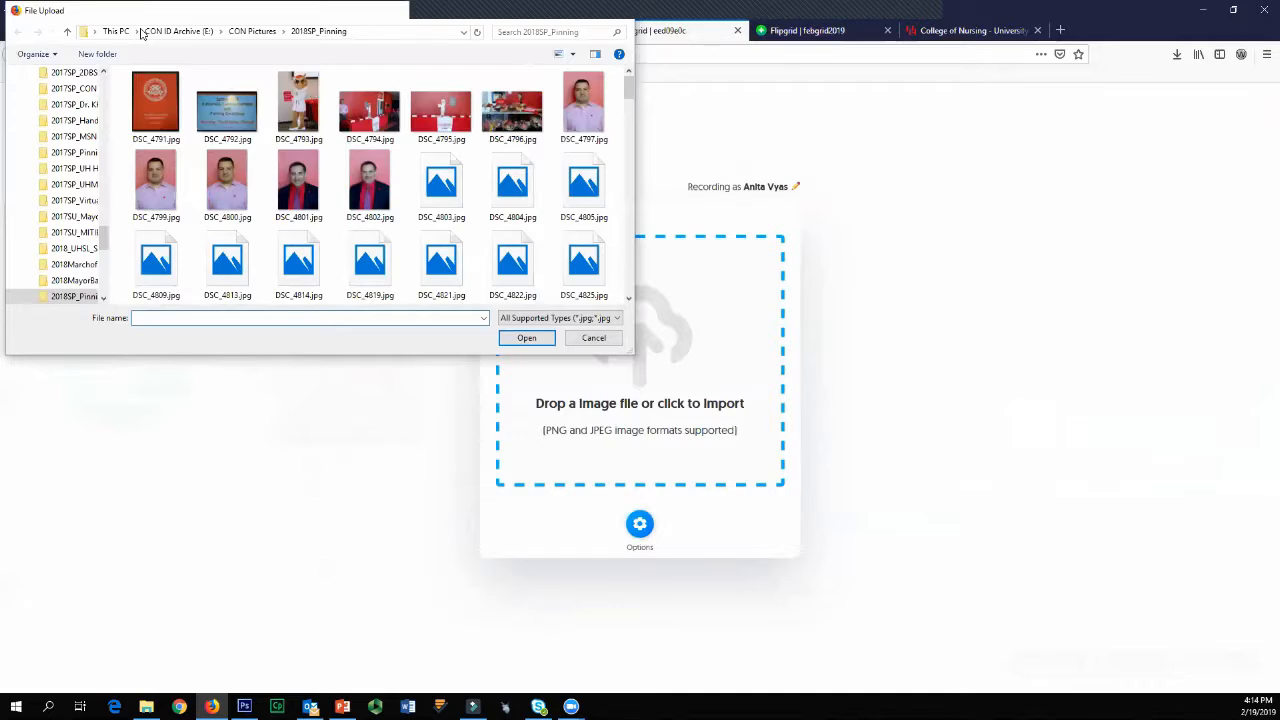
key("Escape")
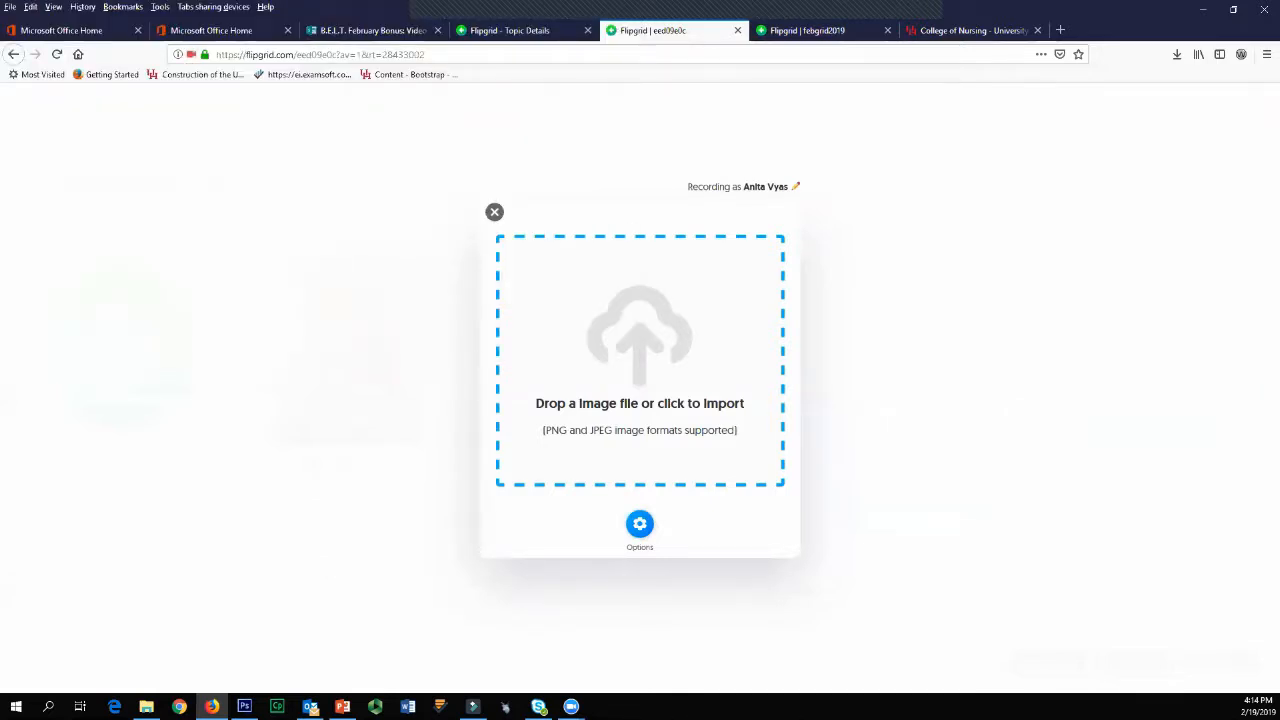
left_click_drag(679, 351, 682, 452)
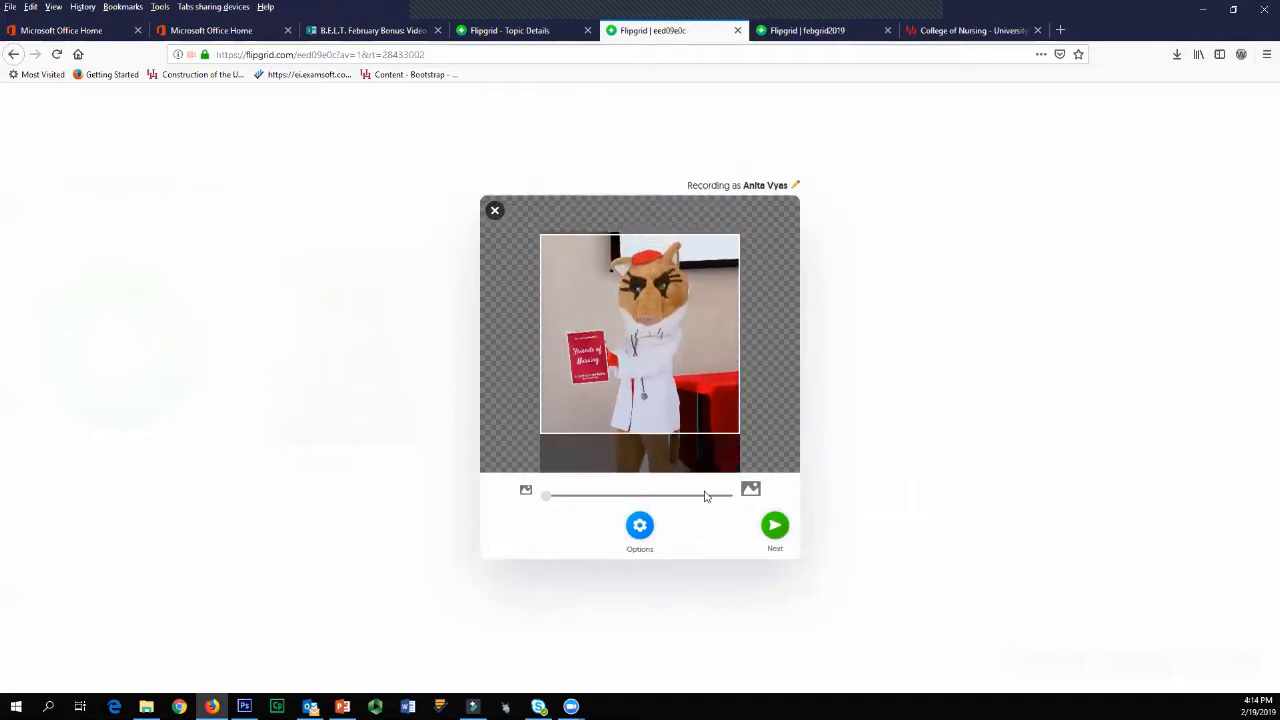
left_click(776, 526)
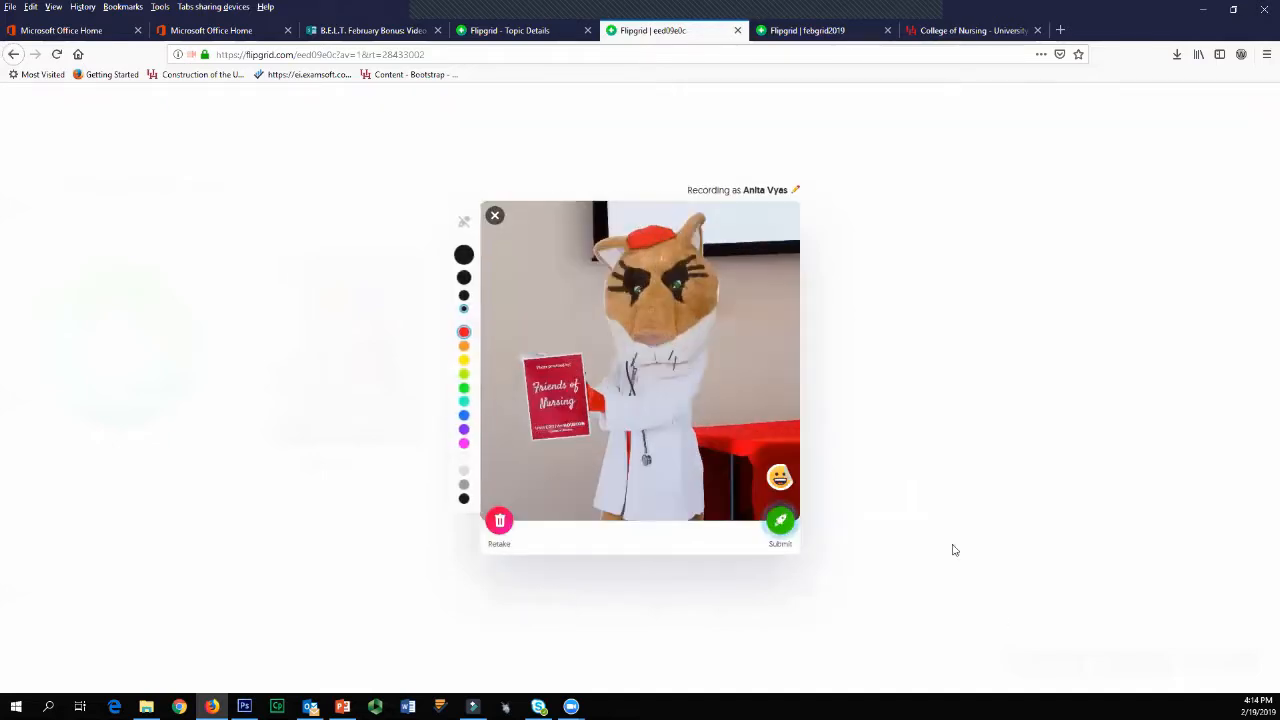
Step: Submit the reply with the mascot selfie, complete the submission, and close the response player
left_click(781, 521)
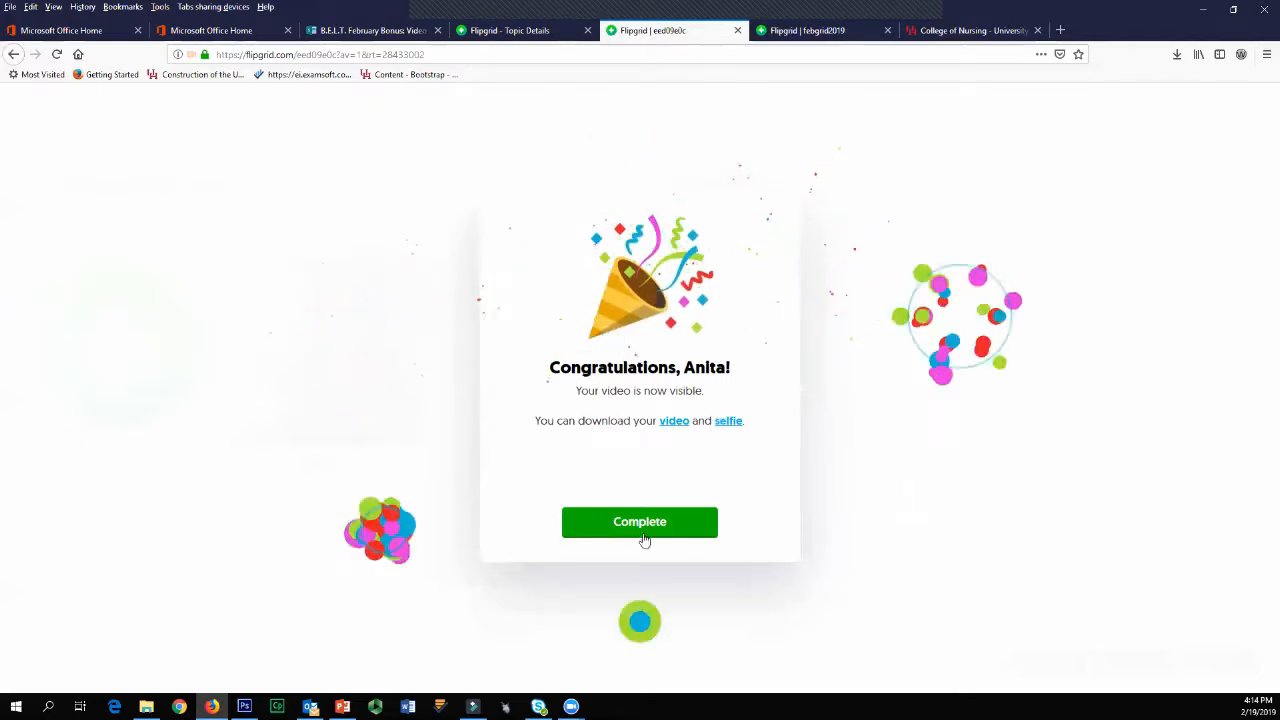
left_click(643, 530)
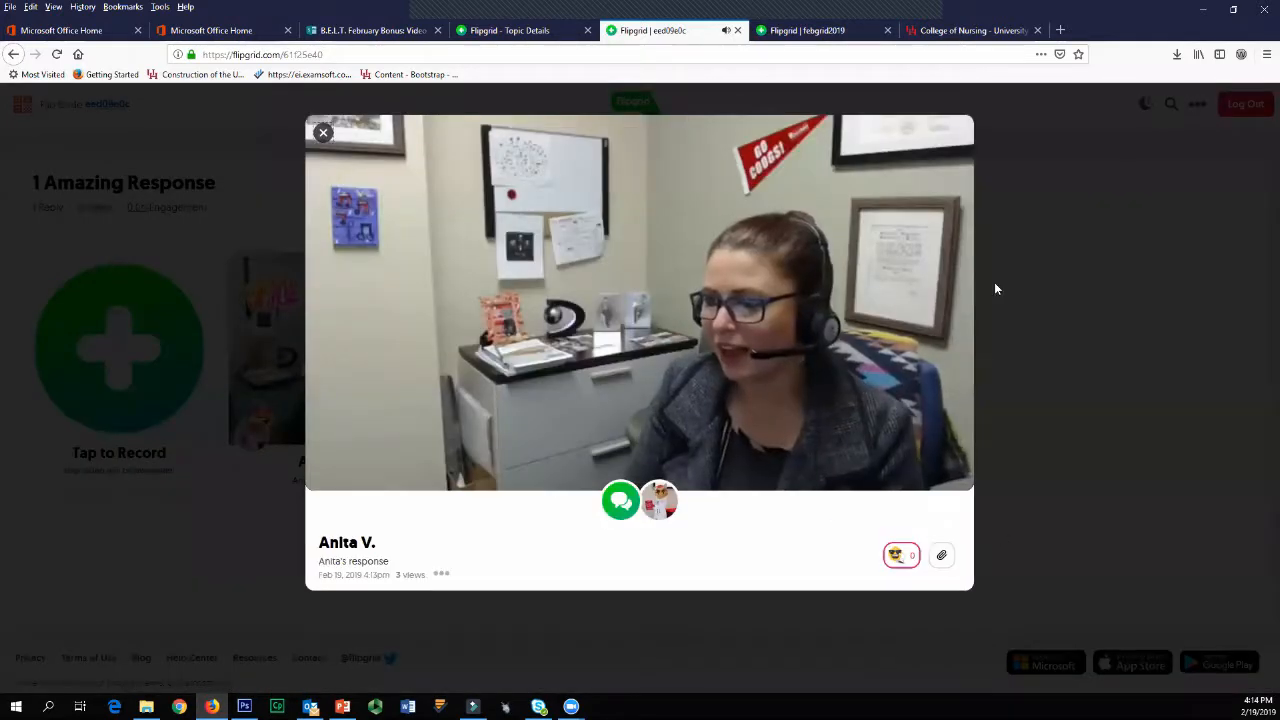
left_click(1043, 226)
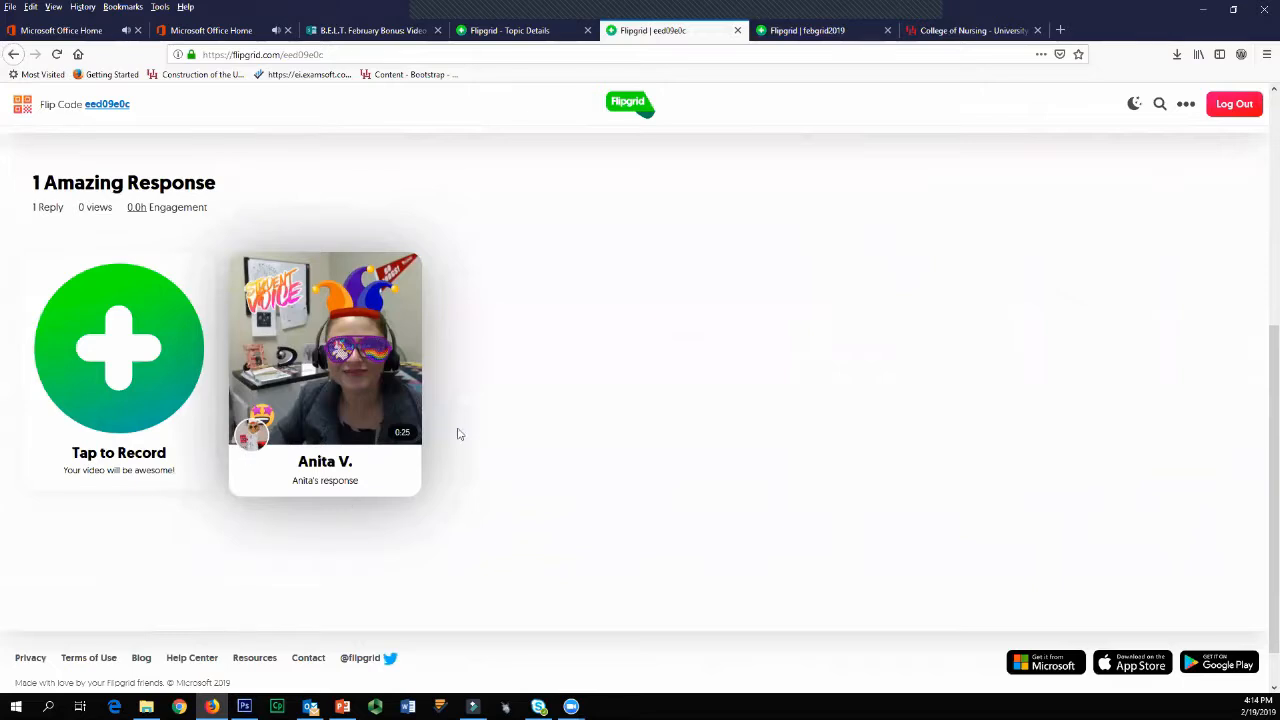
Step: Reload the student page, then switch to the Introduce yourself topic's admin details, refresh them, and review the listed videos
left_click(57, 55)
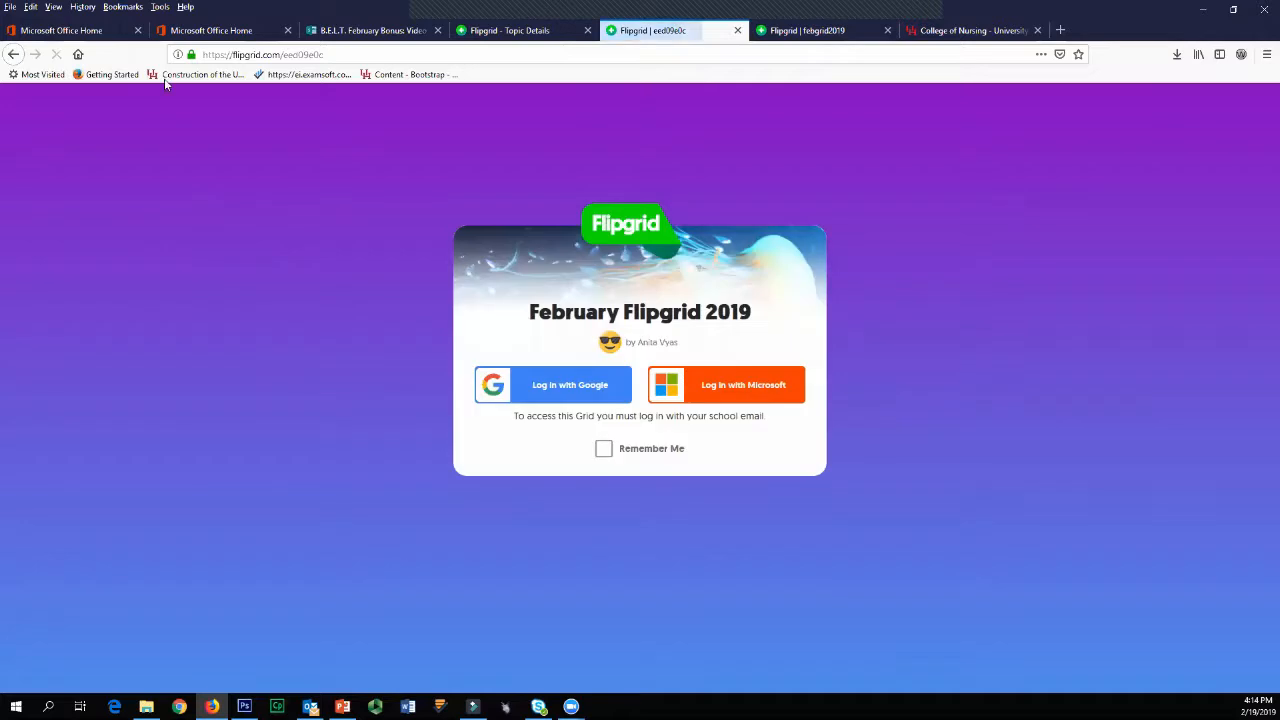
left_click(508, 30)
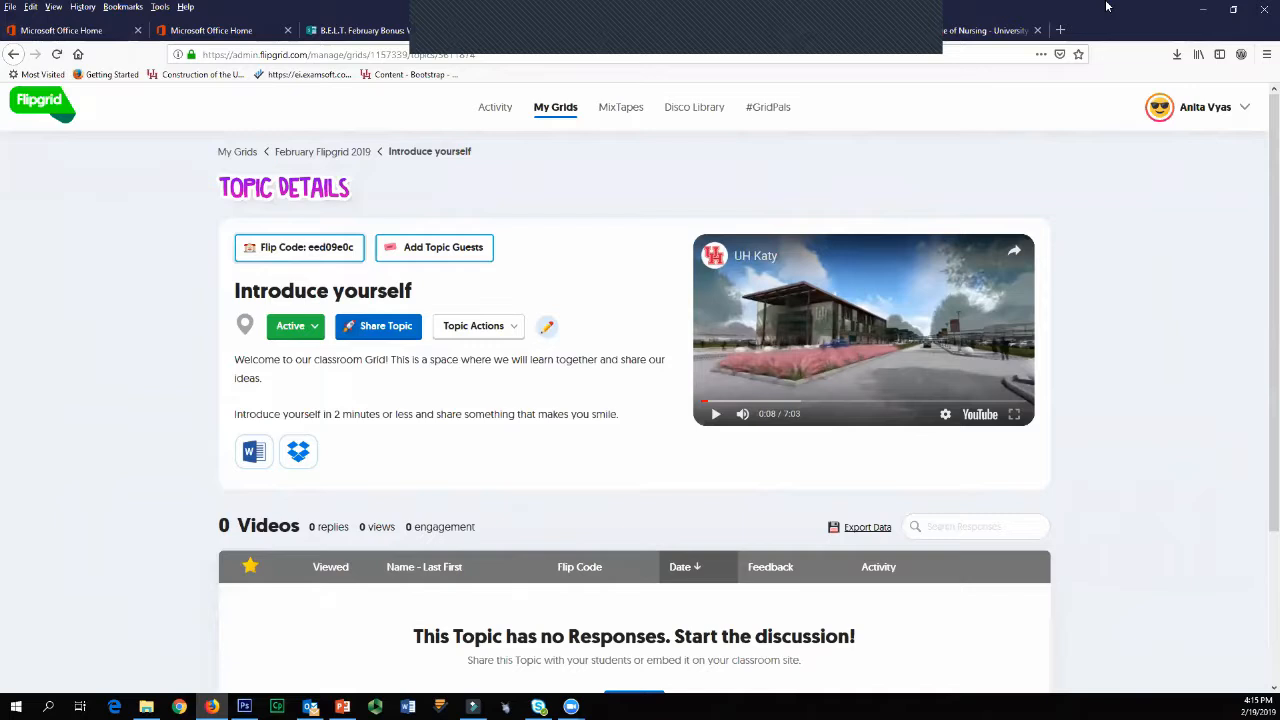
left_click(57, 54)
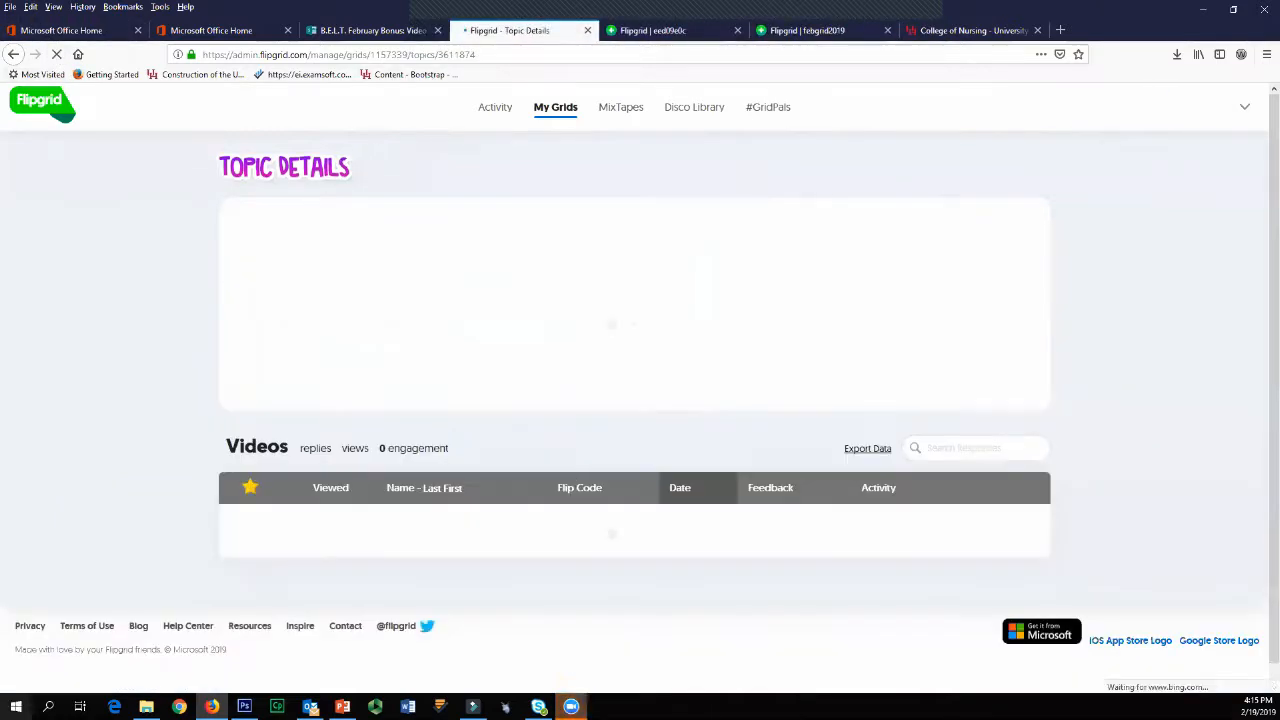
scroll(651, 590, "down", 2)
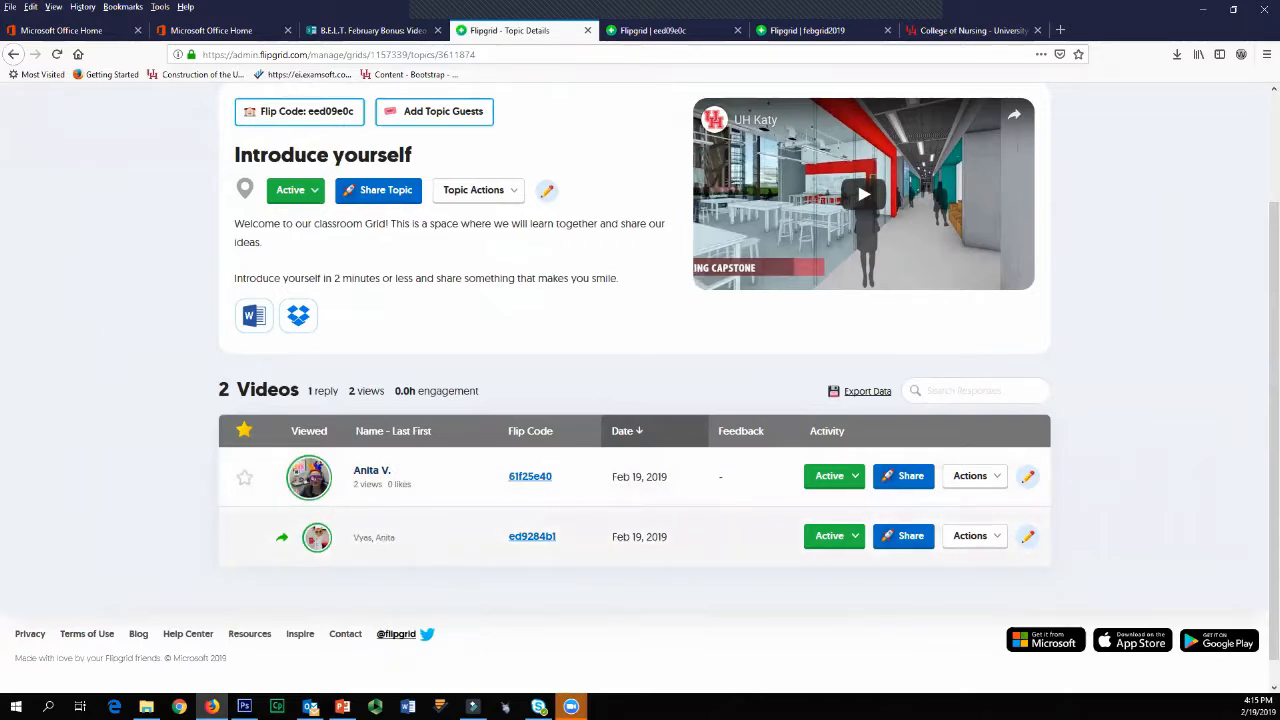
scroll(455, 540, "up", 1)
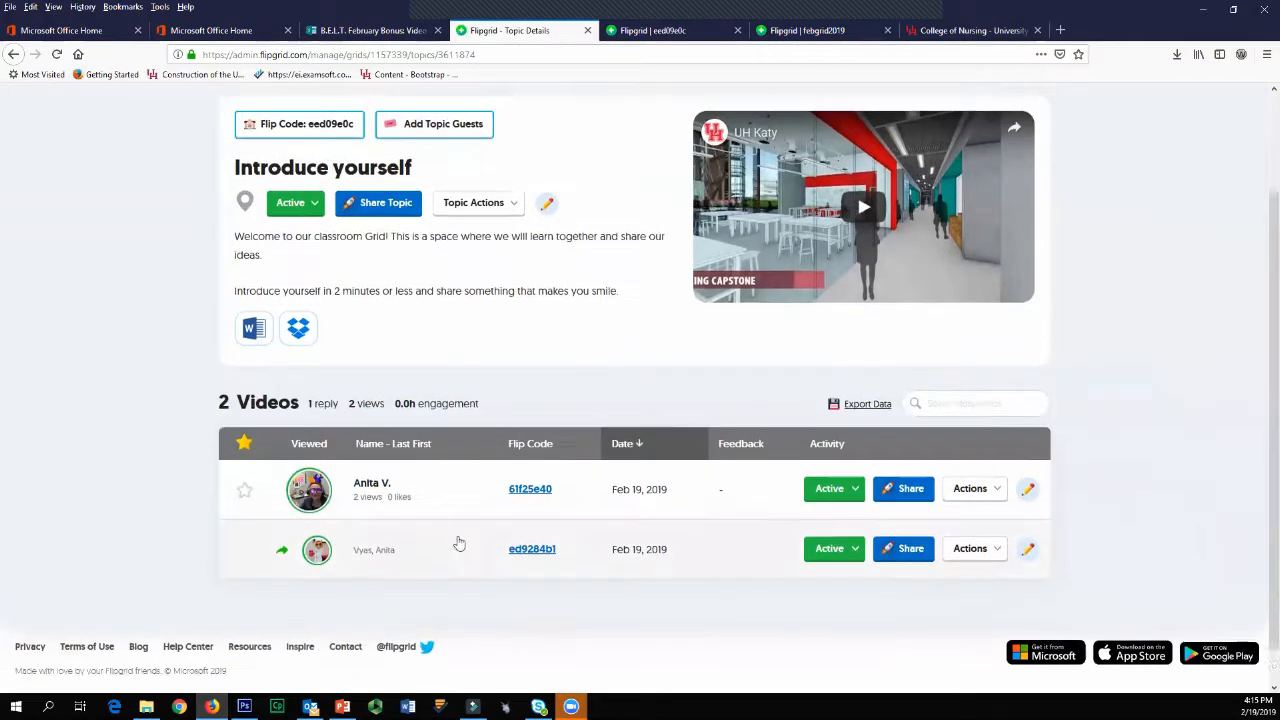
scroll(338, 503, "down", 2)
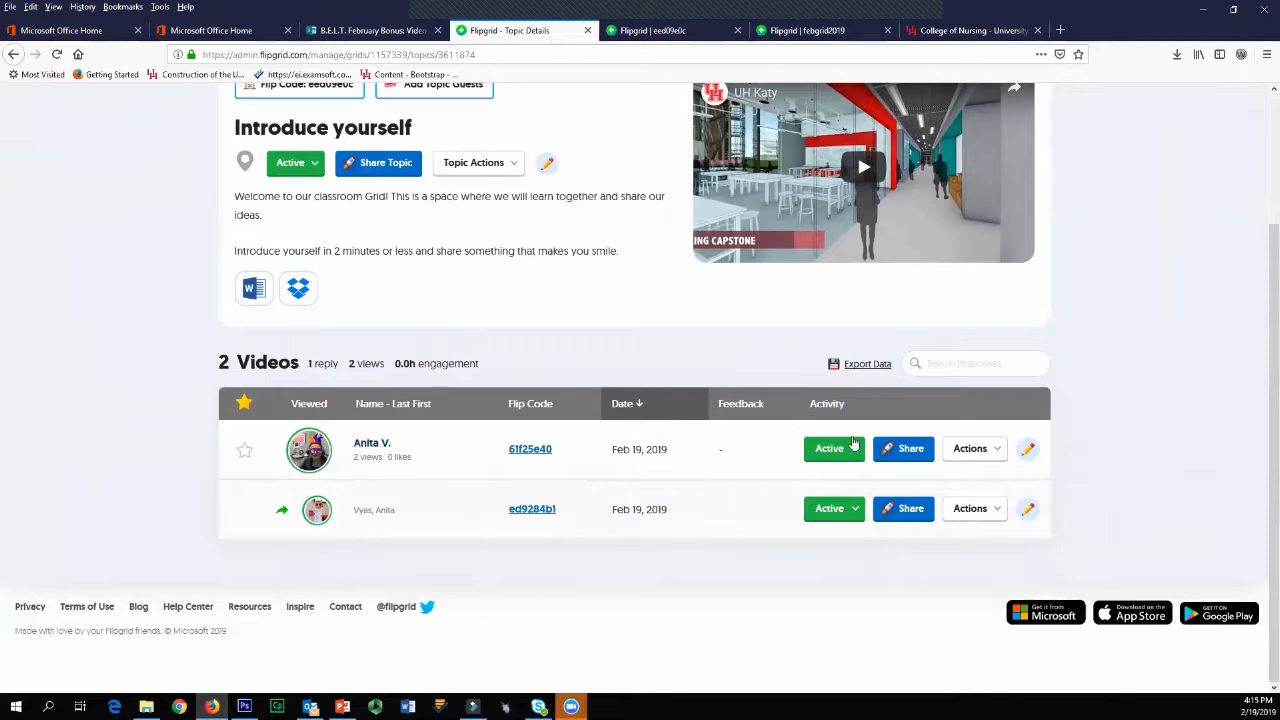
Step: Examine the actions available for the original response in the topic's video list
left_click(969, 452)
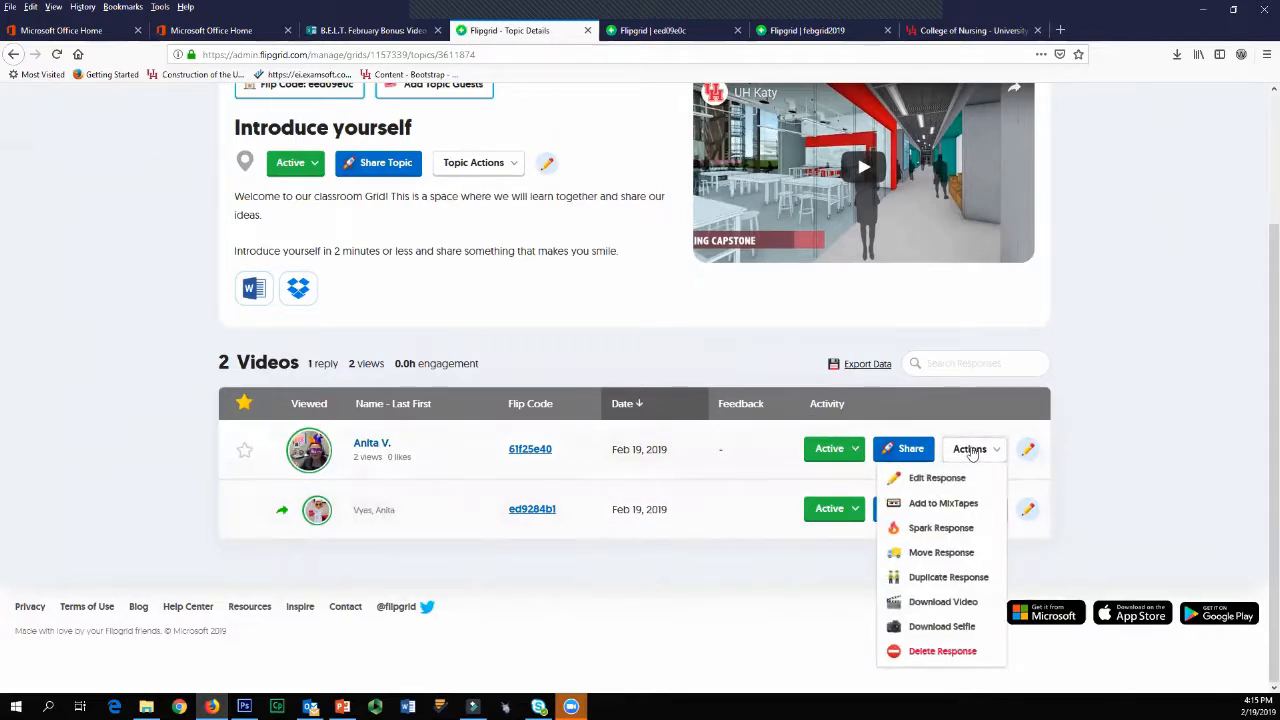
left_click(972, 453)
left_click_drag(1129, 419, 1129, 465)
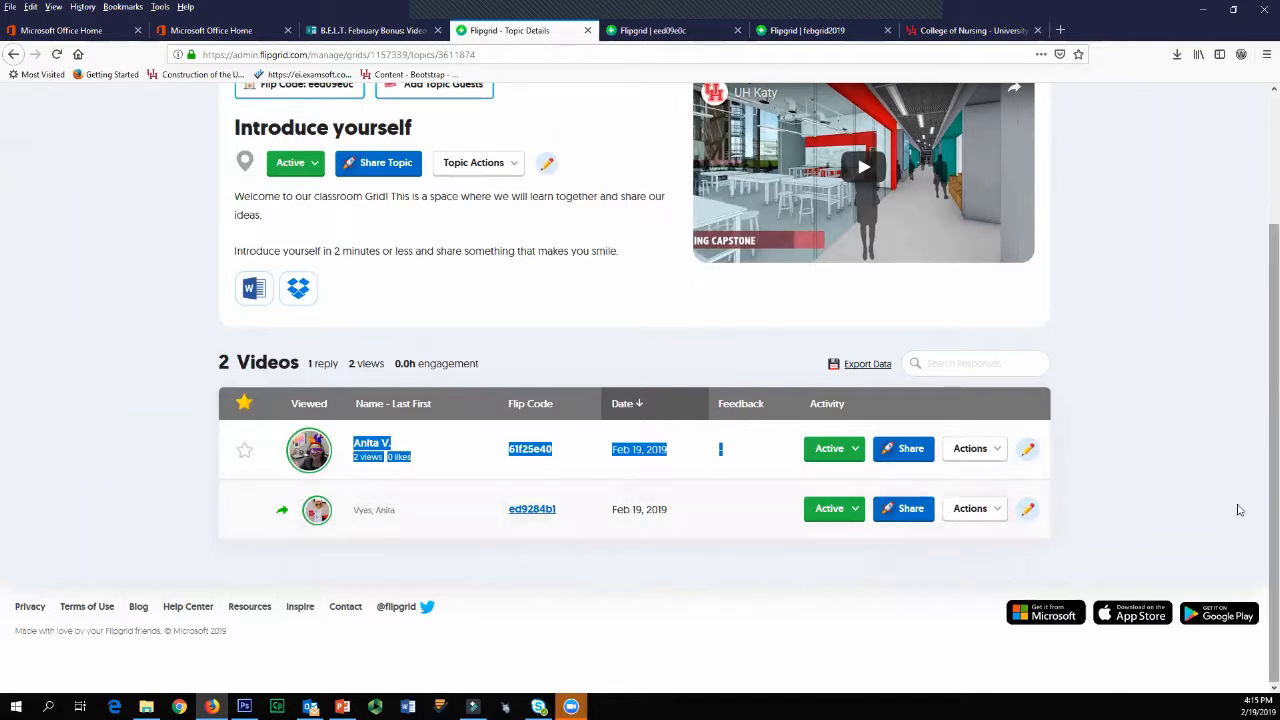
left_click(1124, 499)
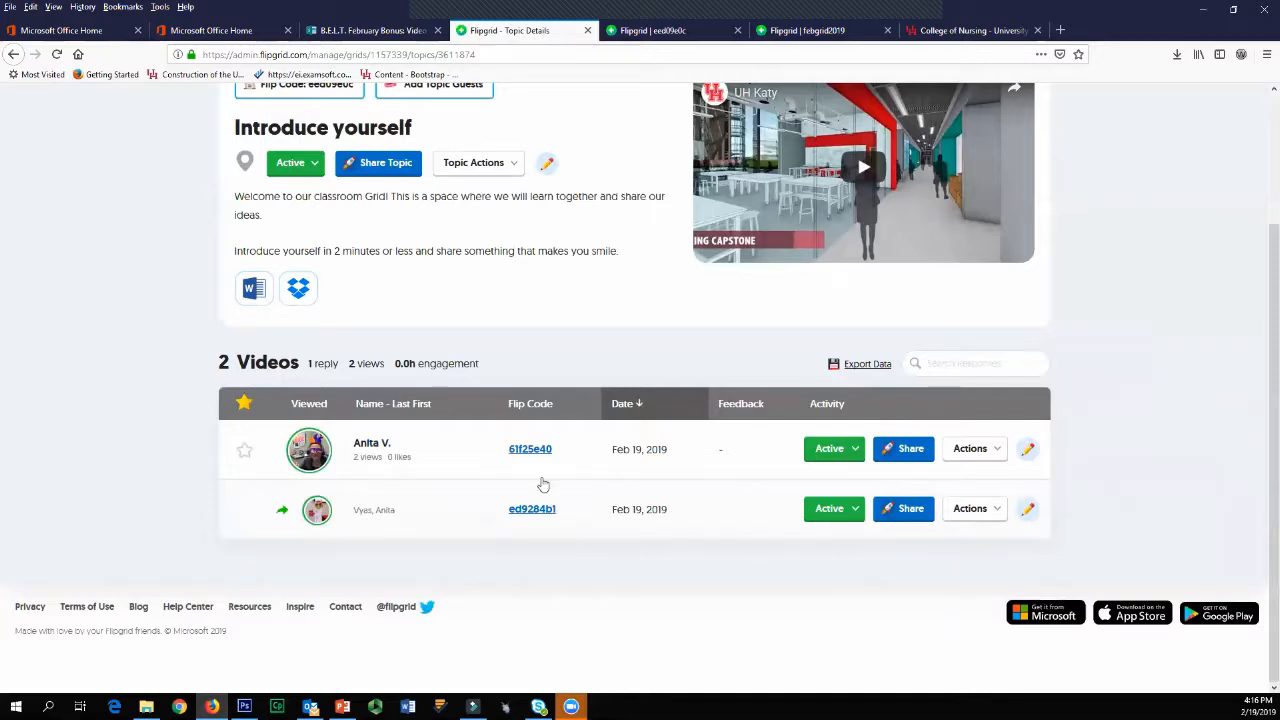
Step: Spark the original response into a new topic that uses the student's video as its resource
left_click(969, 450)
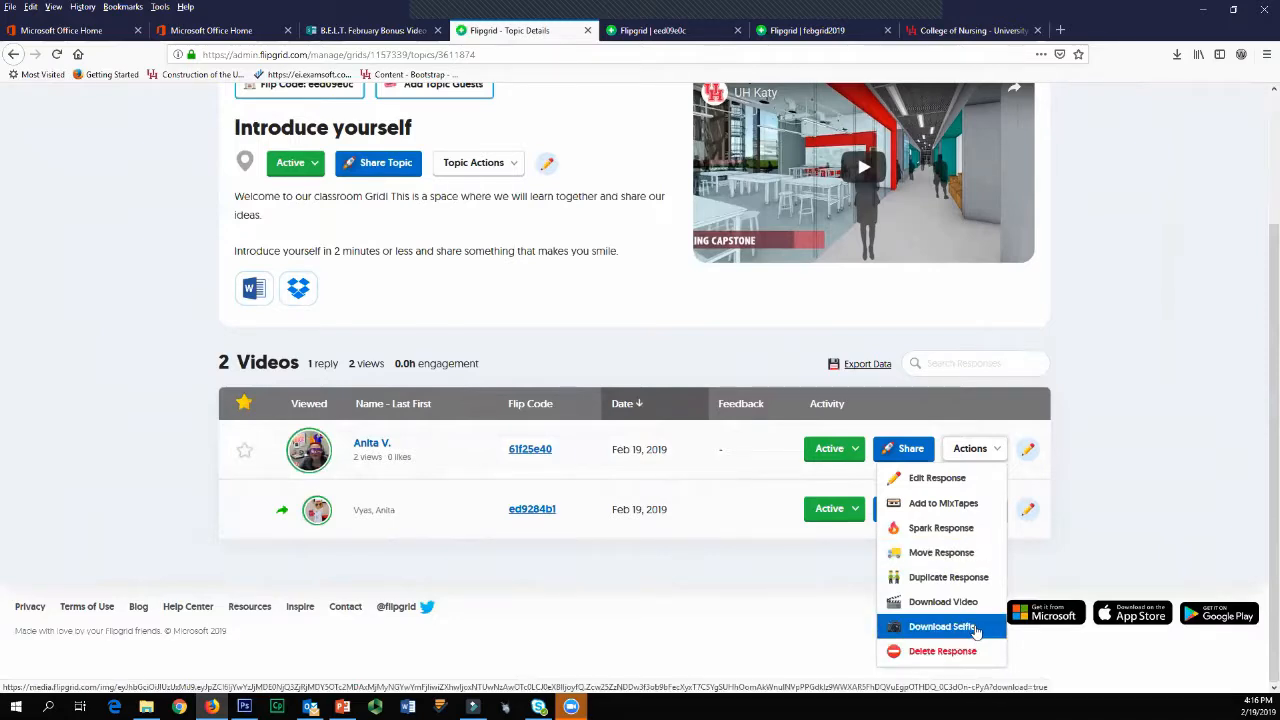
left_click(897, 530)
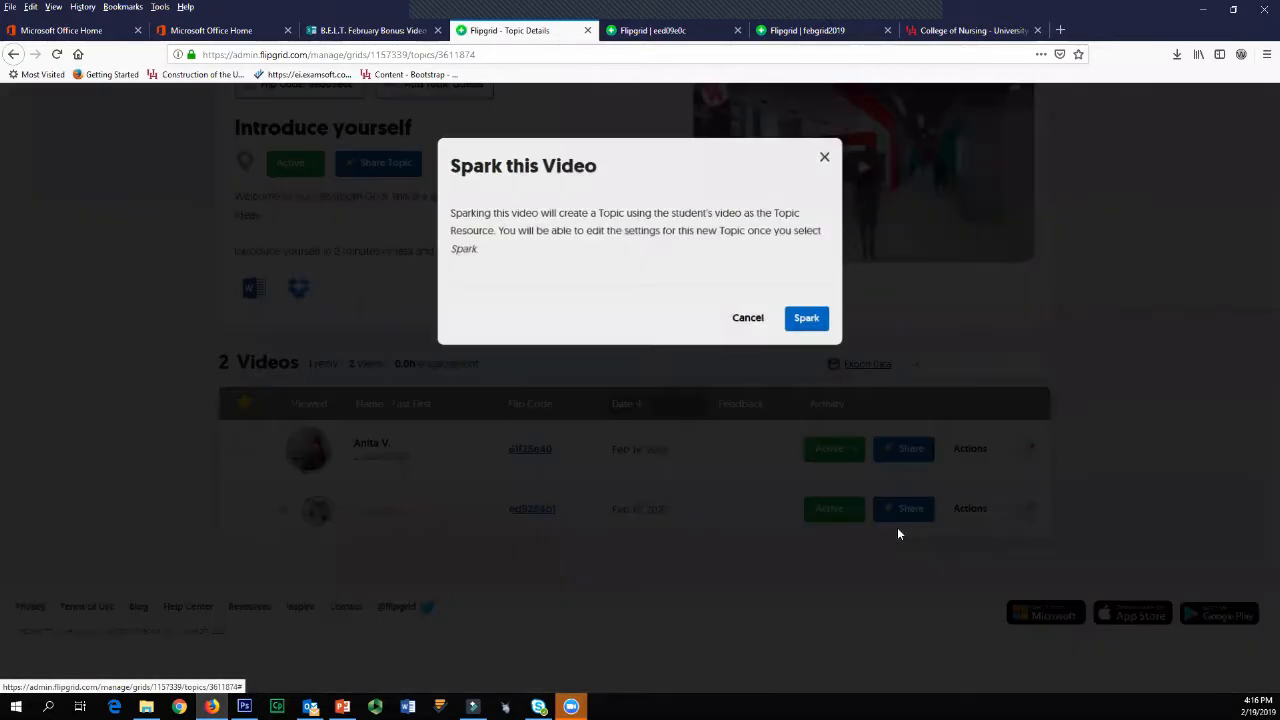
left_click(800, 330)
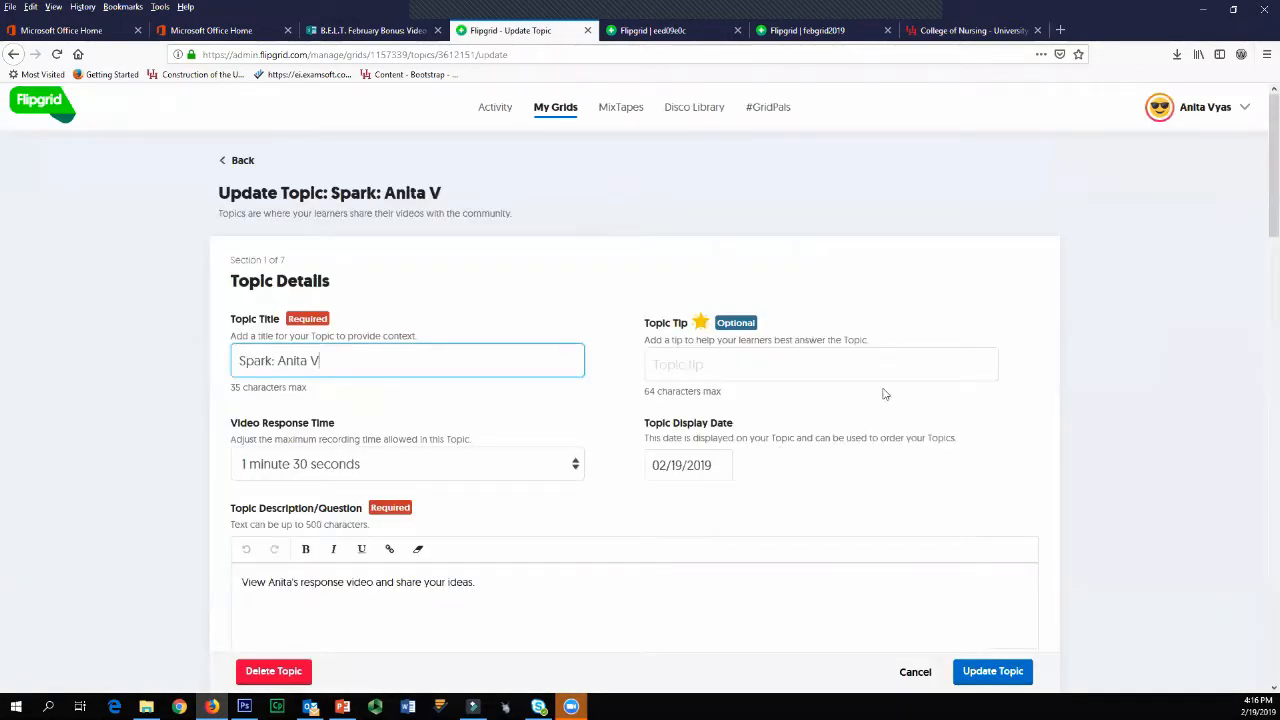
Step: Extend the spark topic's title with "'s response" and check the Video Response Time choices, keeping 1 minute 30 seconds
scroll(439, 369, "down", 3)
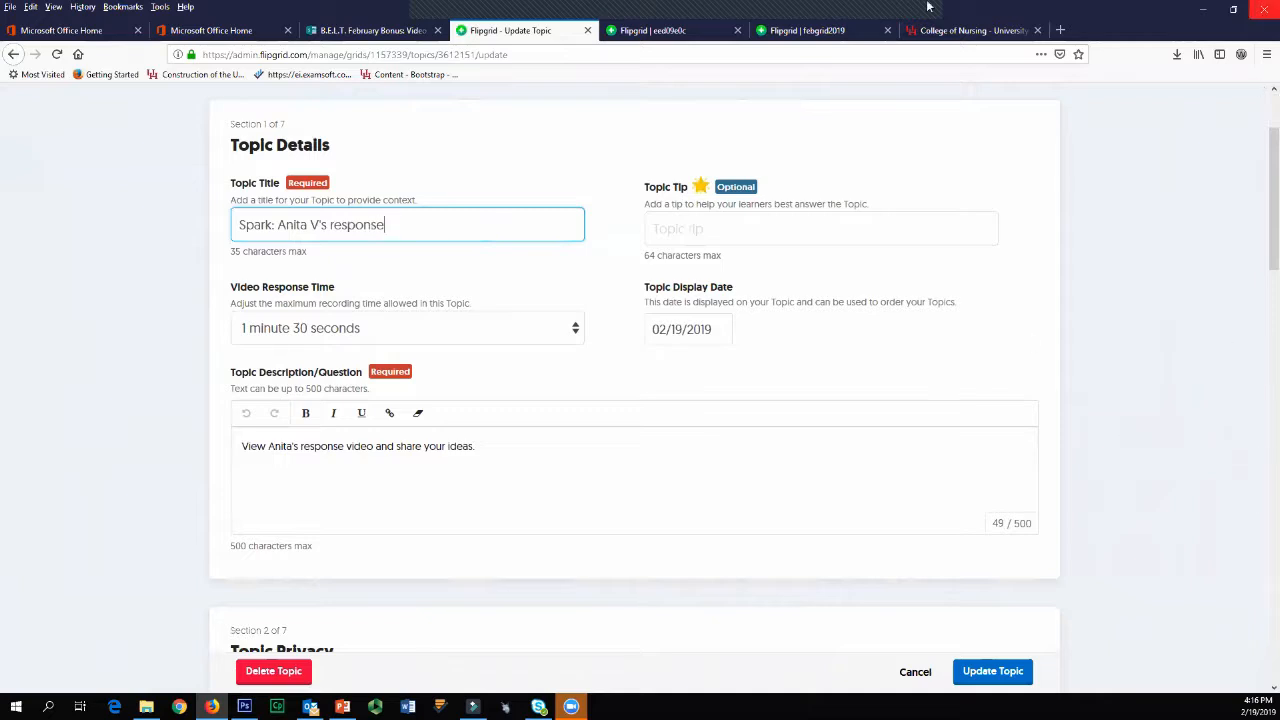
left_click(506, 337)
left_click(506, 339)
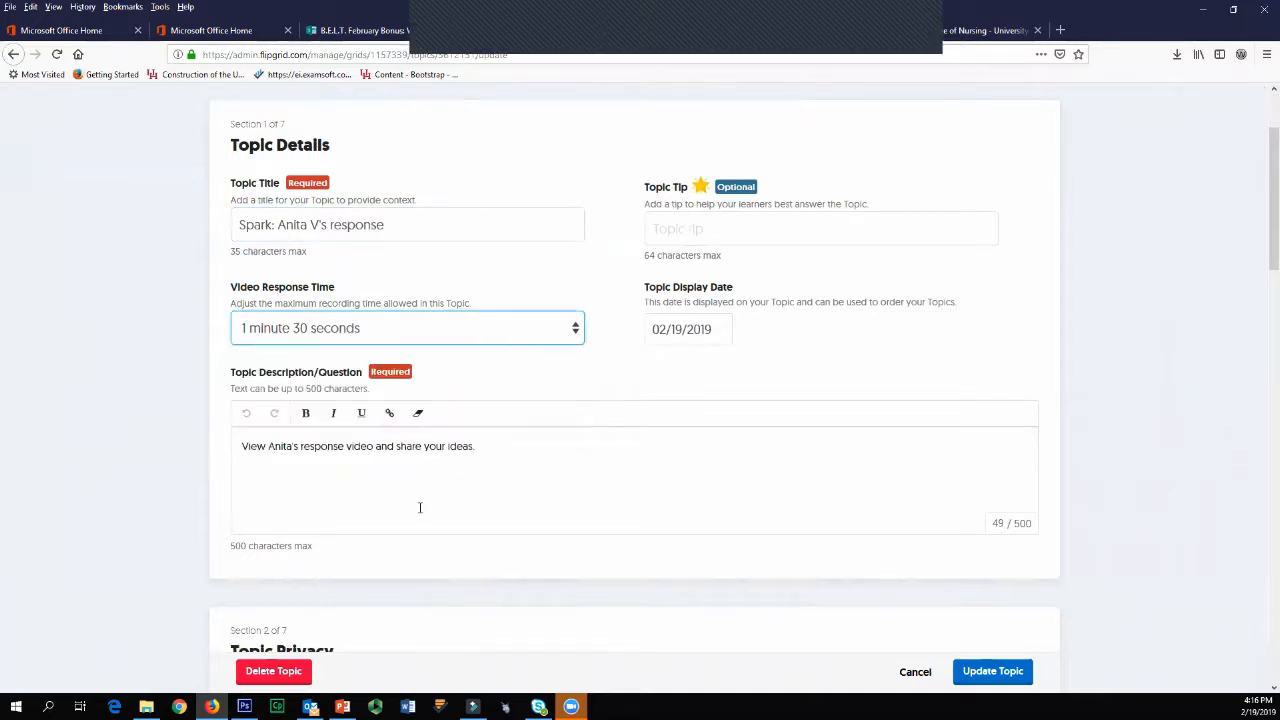
Step: Review the spark topic's description, resource, attachment, video feature and feedback settings, then save the topic with its defaults
left_click(518, 463)
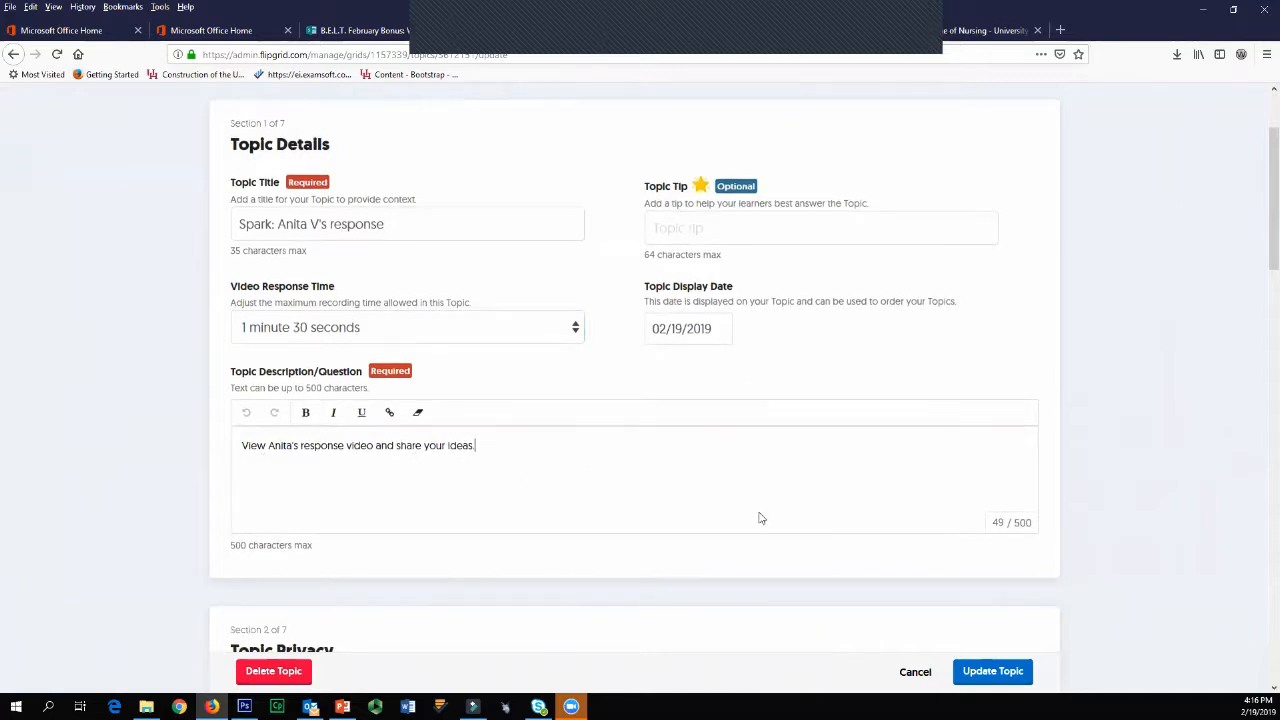
scroll(449, 426, "down", 9)
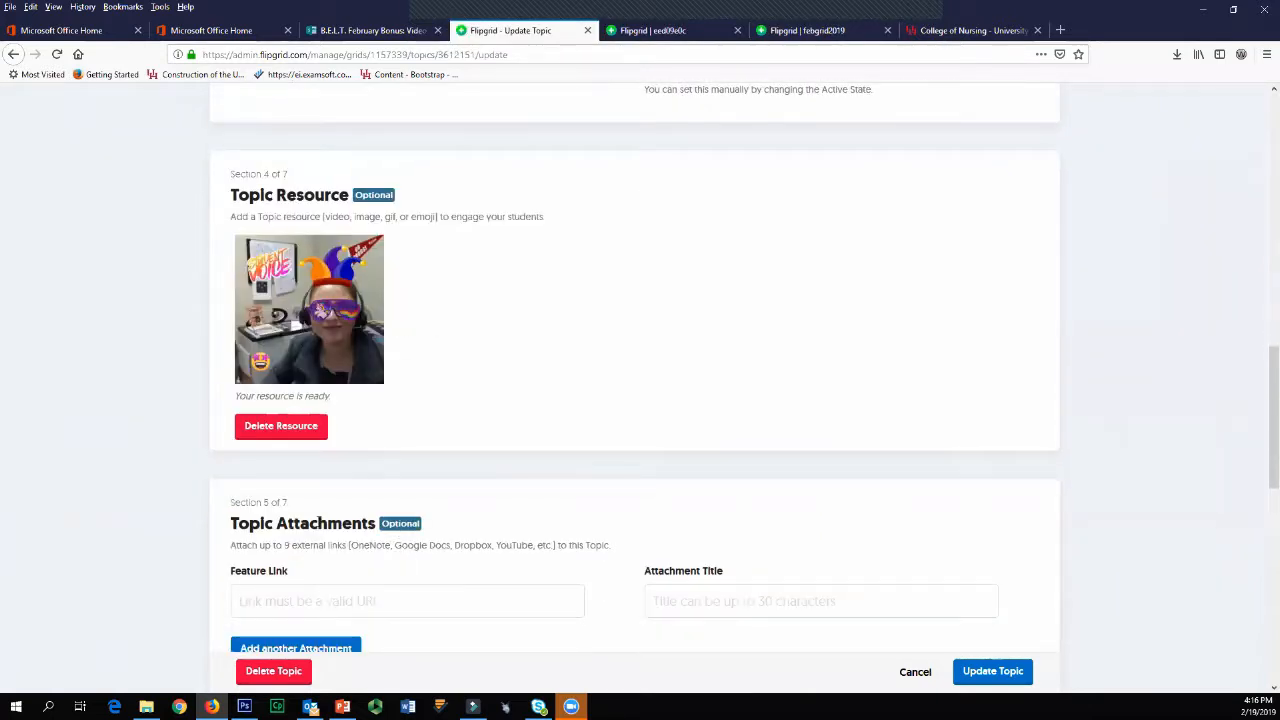
scroll(350, 540, "down", 2)
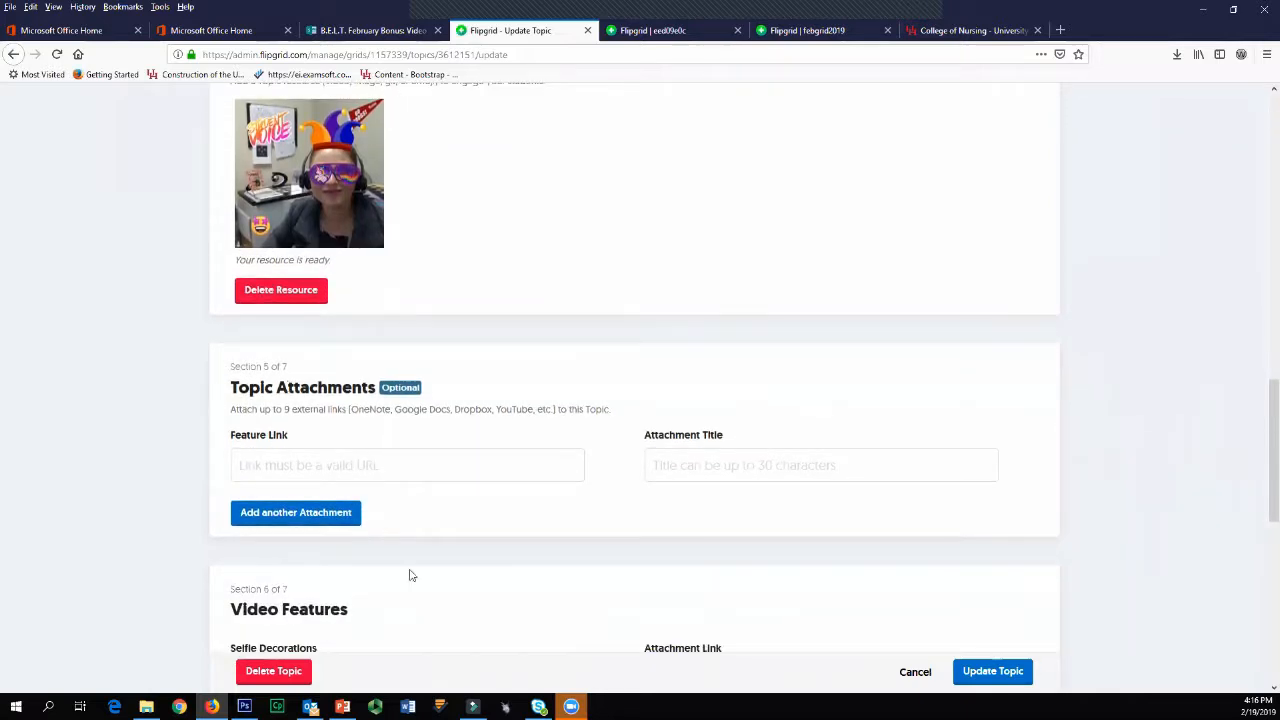
scroll(414, 474, "down", 5)
scroll(306, 486, "down", 3)
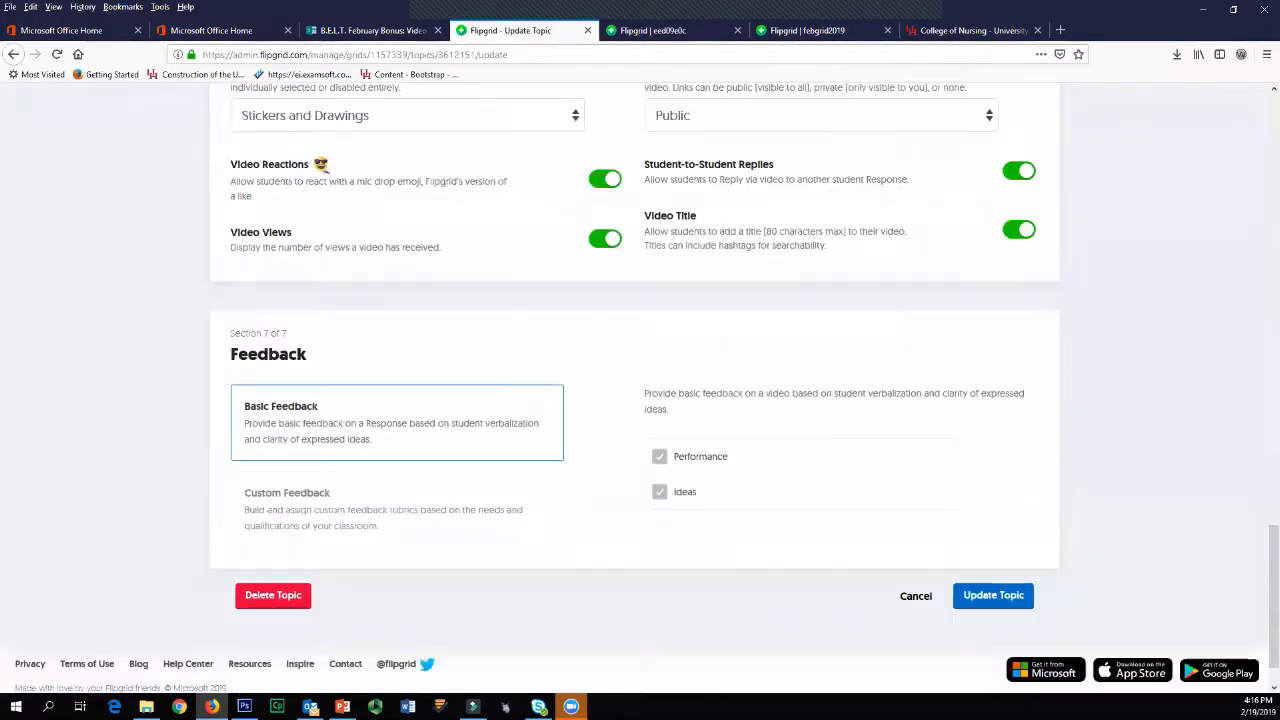
left_click(993, 541)
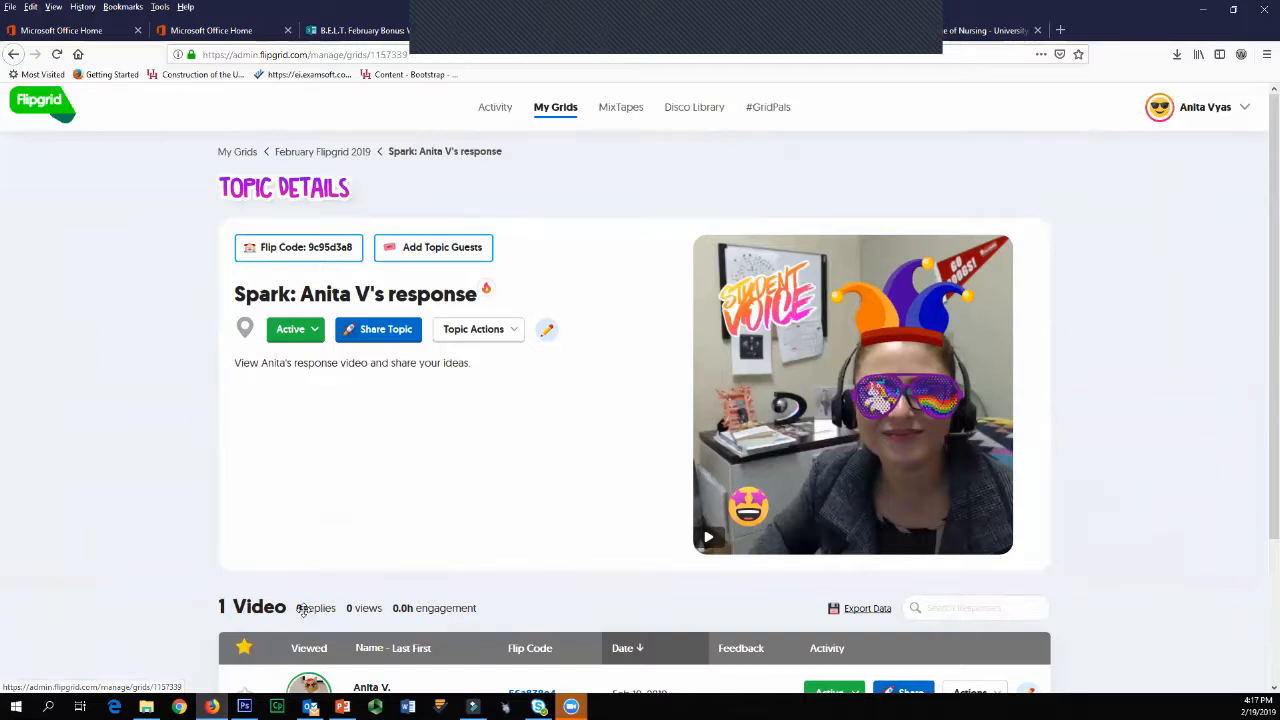
Step: In the February Flipgrid 2019 grid, start a new topic titled "Group 1" with the description "Group 1 topic" and video moderation enabled
left_click(303, 610)
scroll(795, 575, "down", 1)
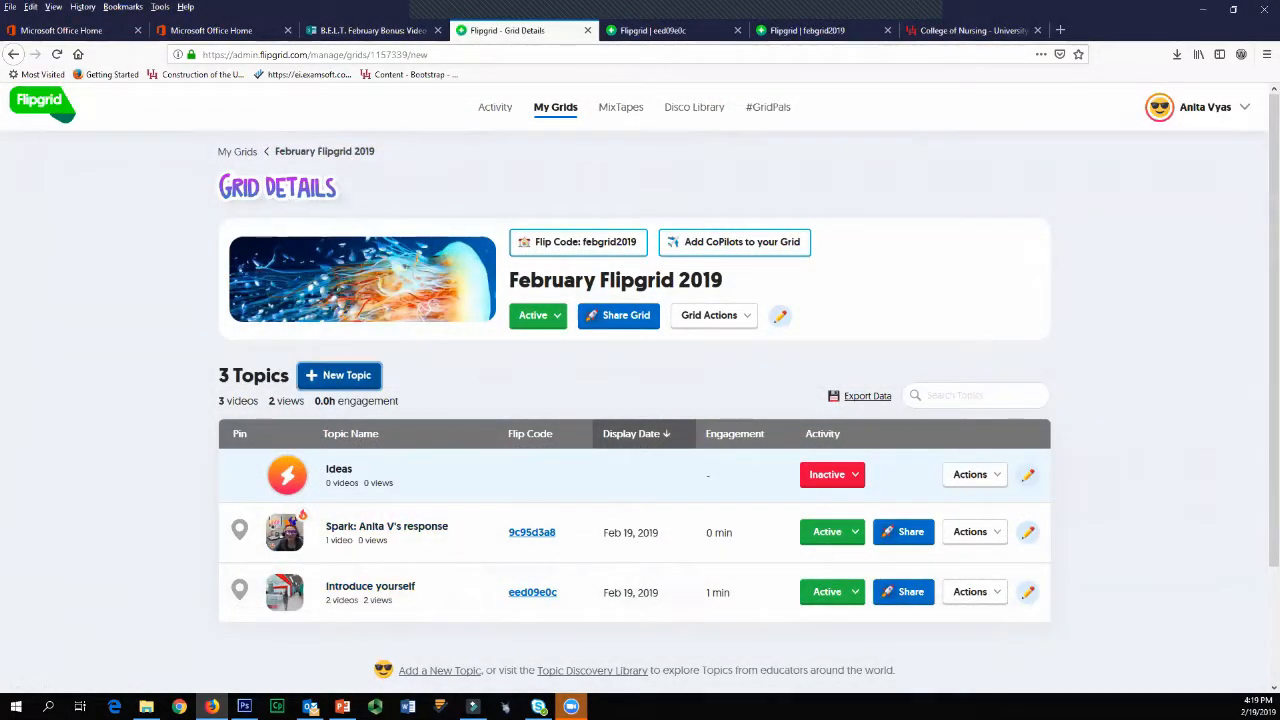
left_click(335, 374)
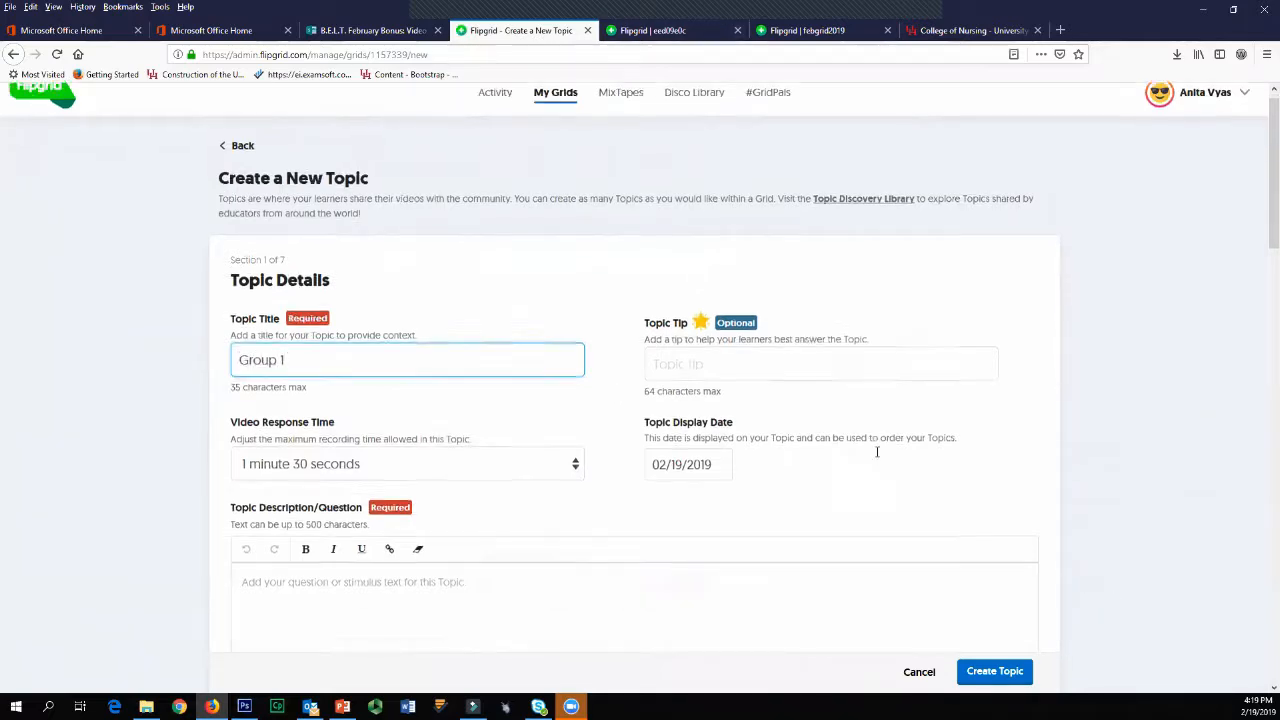
scroll(414, 420, "down", 3)
type("Group 1 topic")
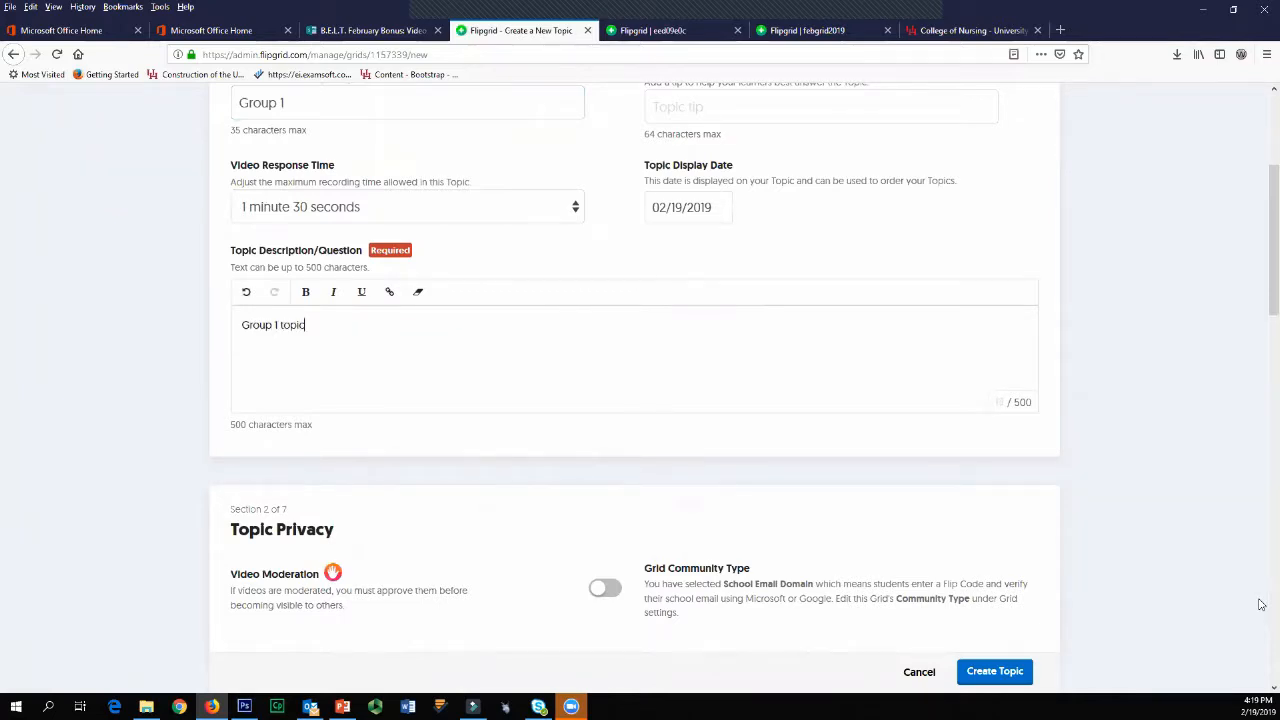
scroll(1020, 590, "down", 4)
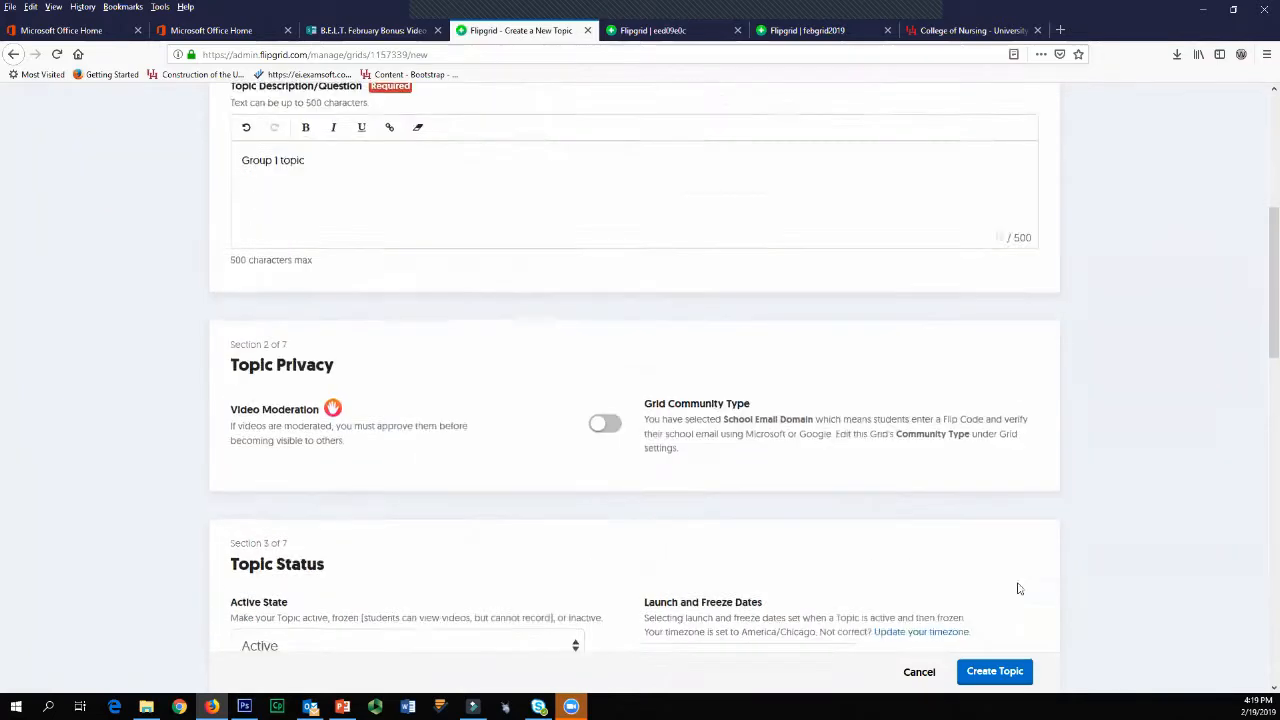
left_click(605, 248)
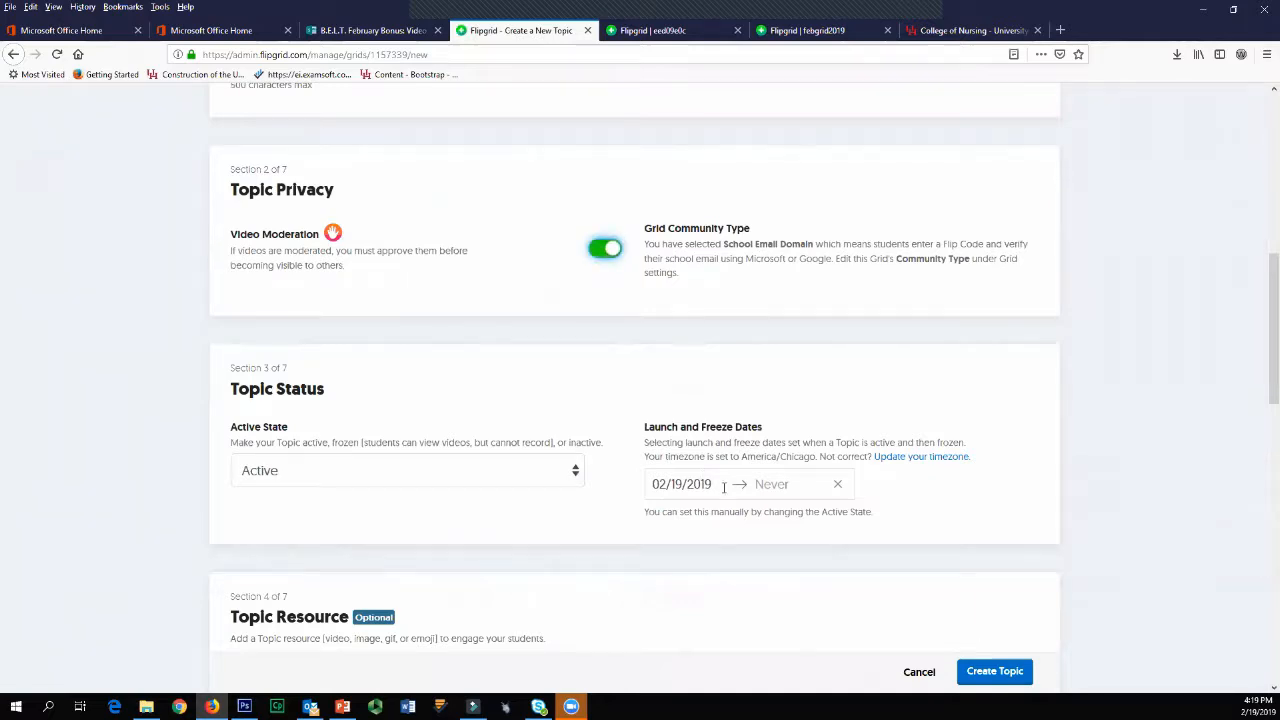
Step: Add a Giphy of a brown dog holding a white object in its mouth as the new topic's resource
scroll(724, 487, "down", 4)
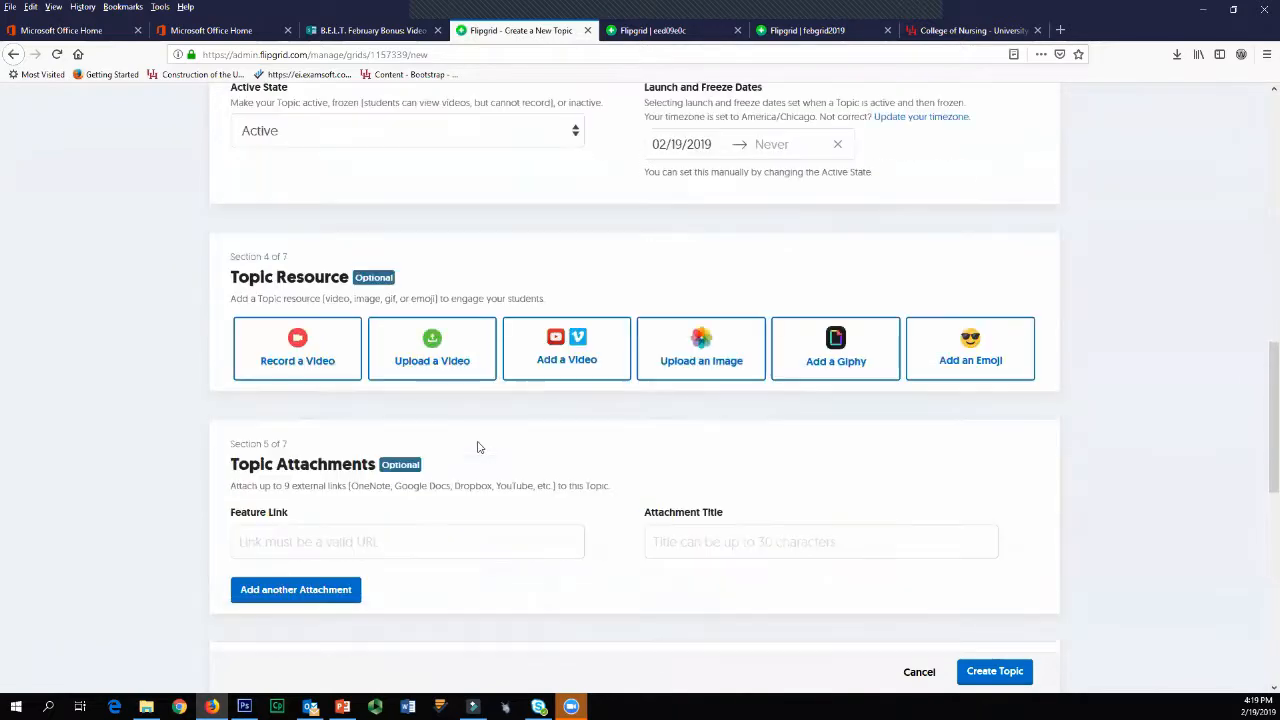
left_click(852, 362)
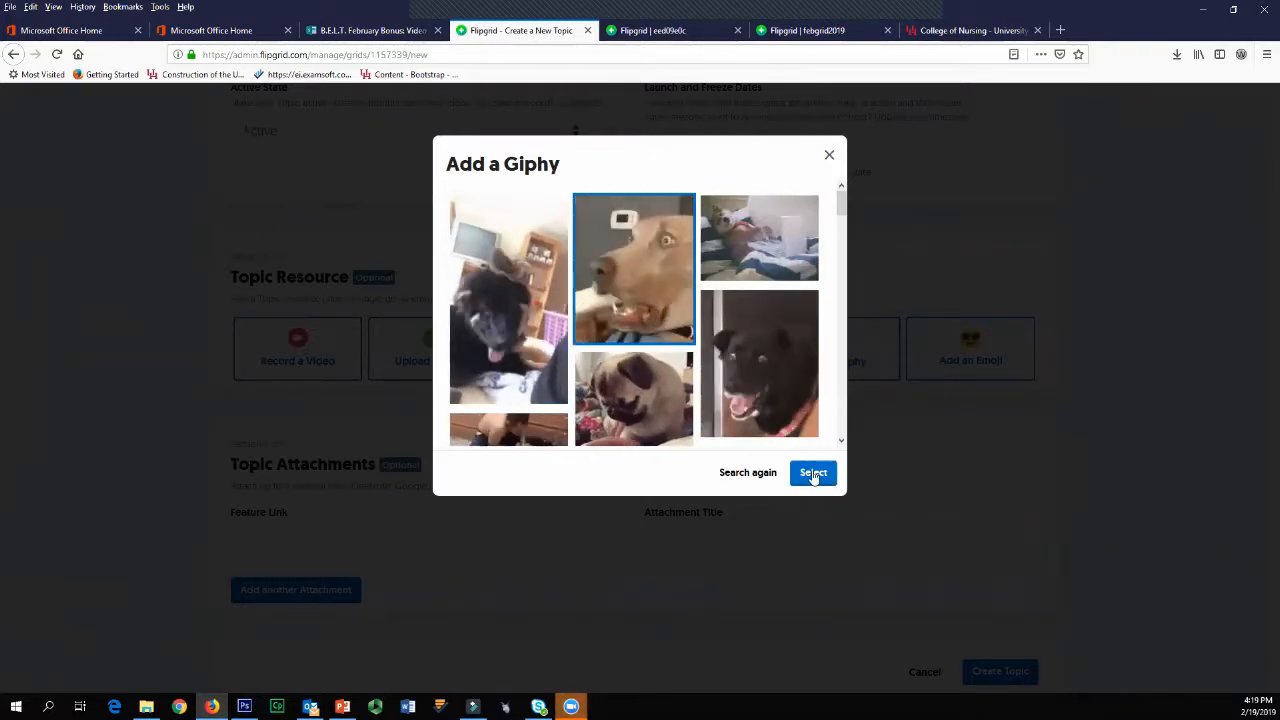
left_click(813, 473)
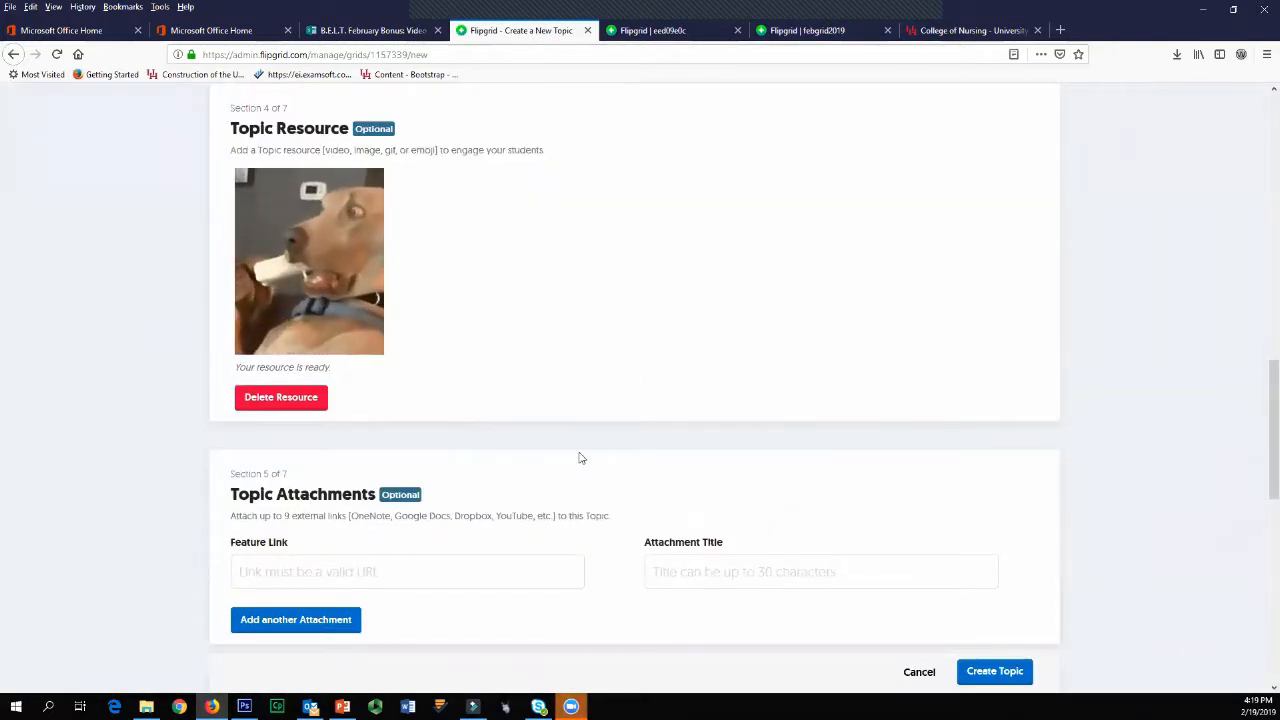
Step: Check the new topic's attachment, video feature and feedback settings, leave them at their defaults, and create the topic
scroll(578, 458, "down", 3)
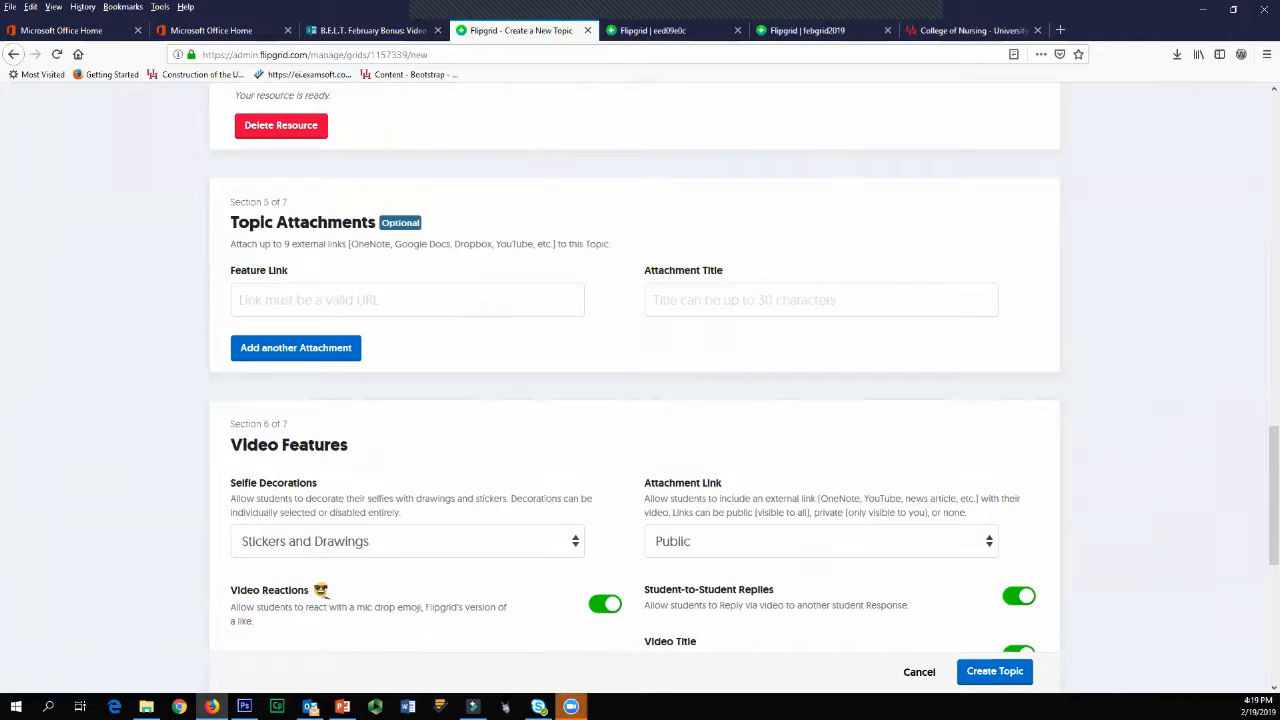
left_click(384, 300)
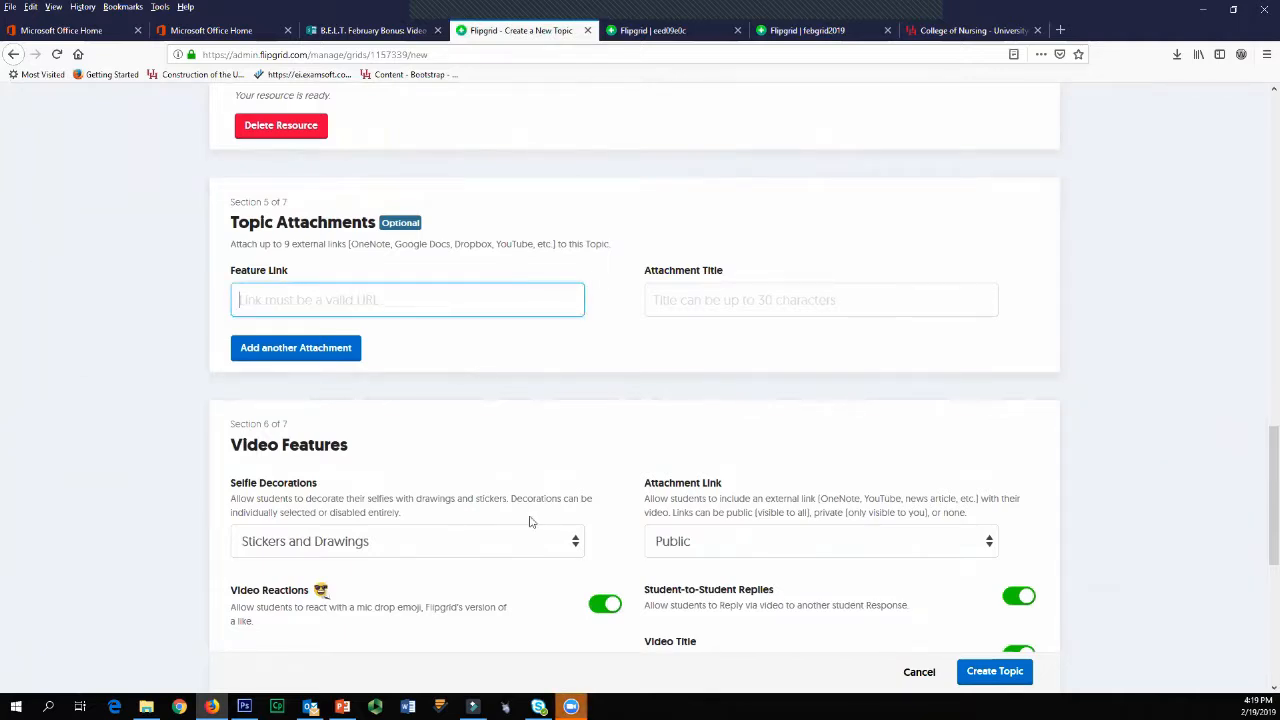
scroll(531, 521, "down", 4)
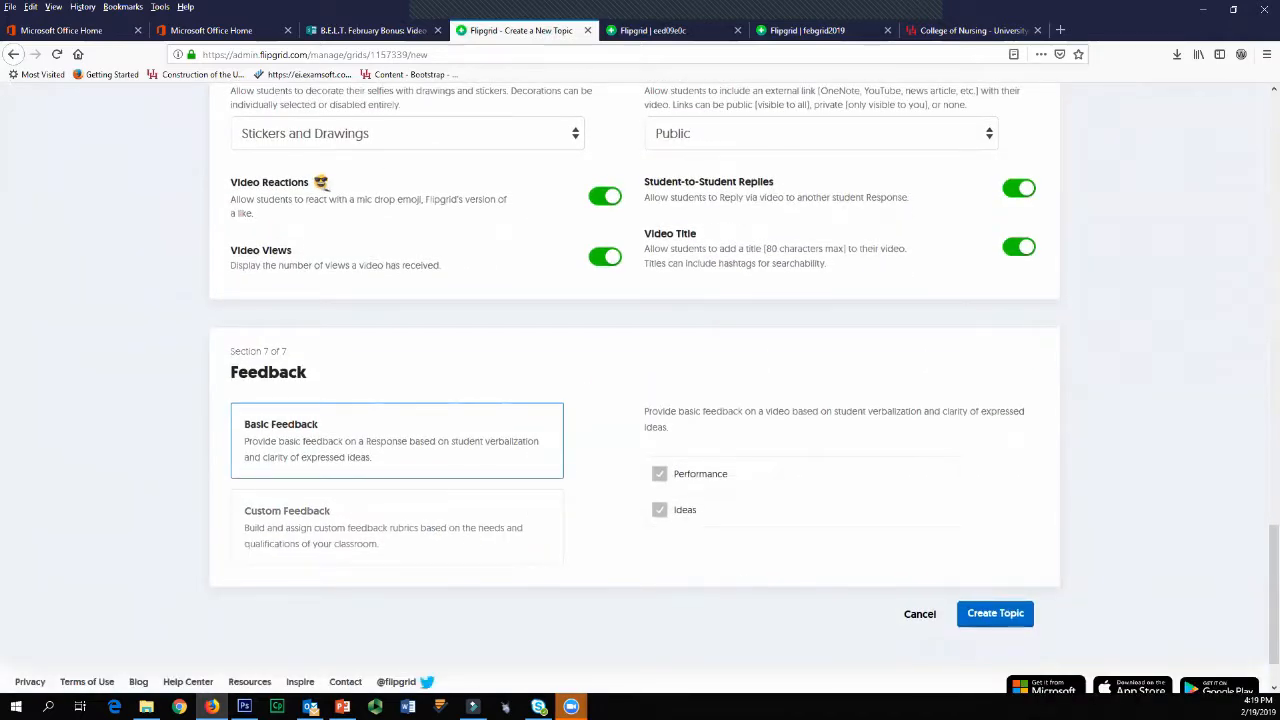
scroll(420, 665, "up", 3)
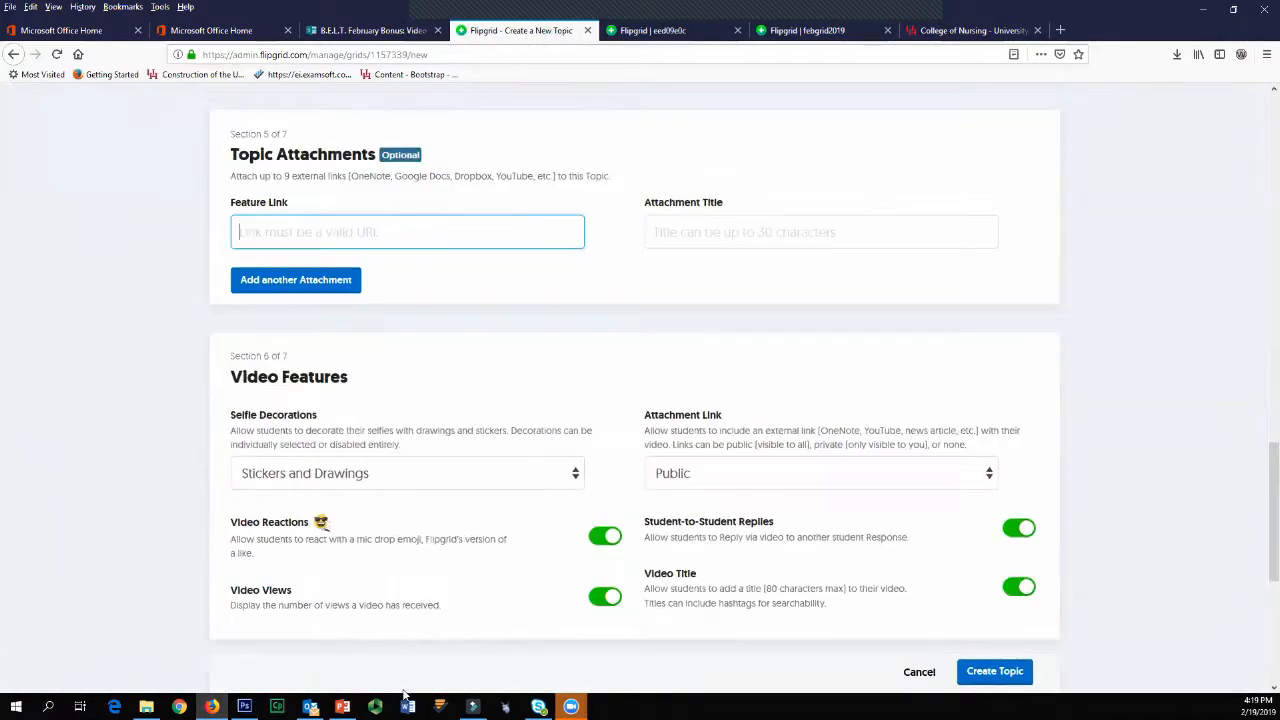
scroll(692, 369, "down", 3)
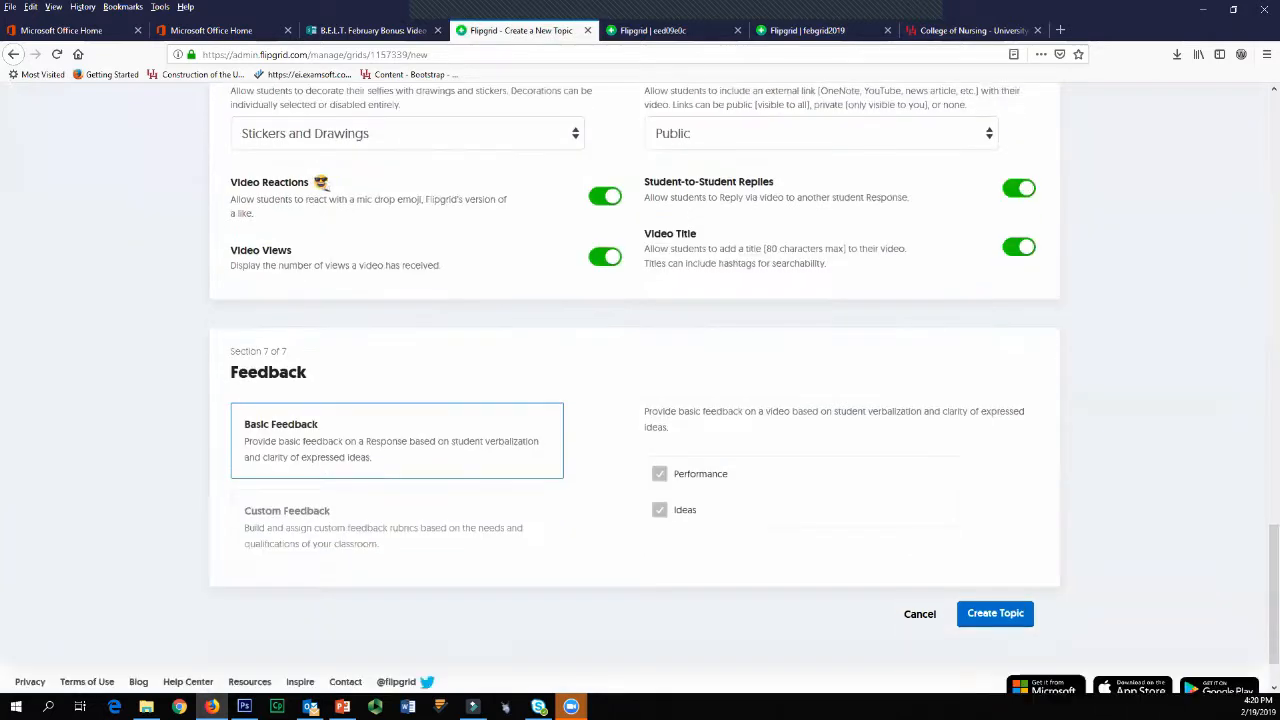
left_click(1010, 616)
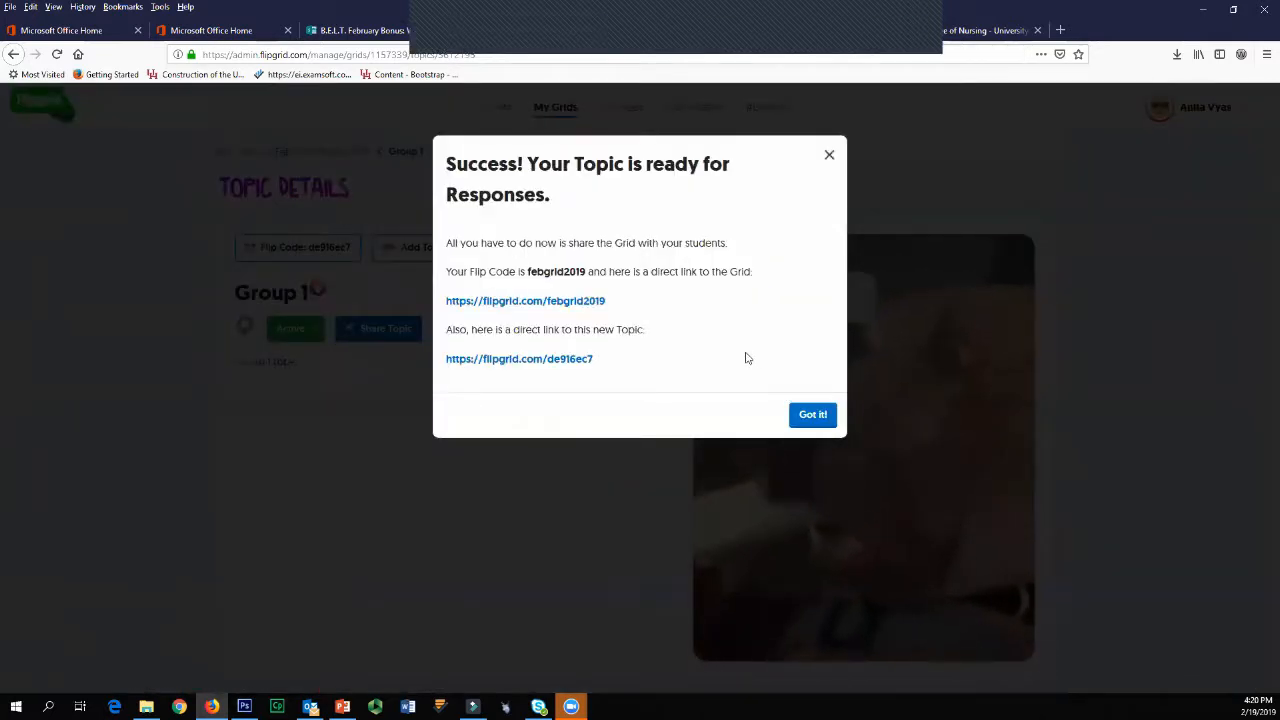
Step: Highlight the direct link to the new topic, dismiss the success message, and look over the Group 1 topic details
left_click_drag(600, 358, 447, 373)
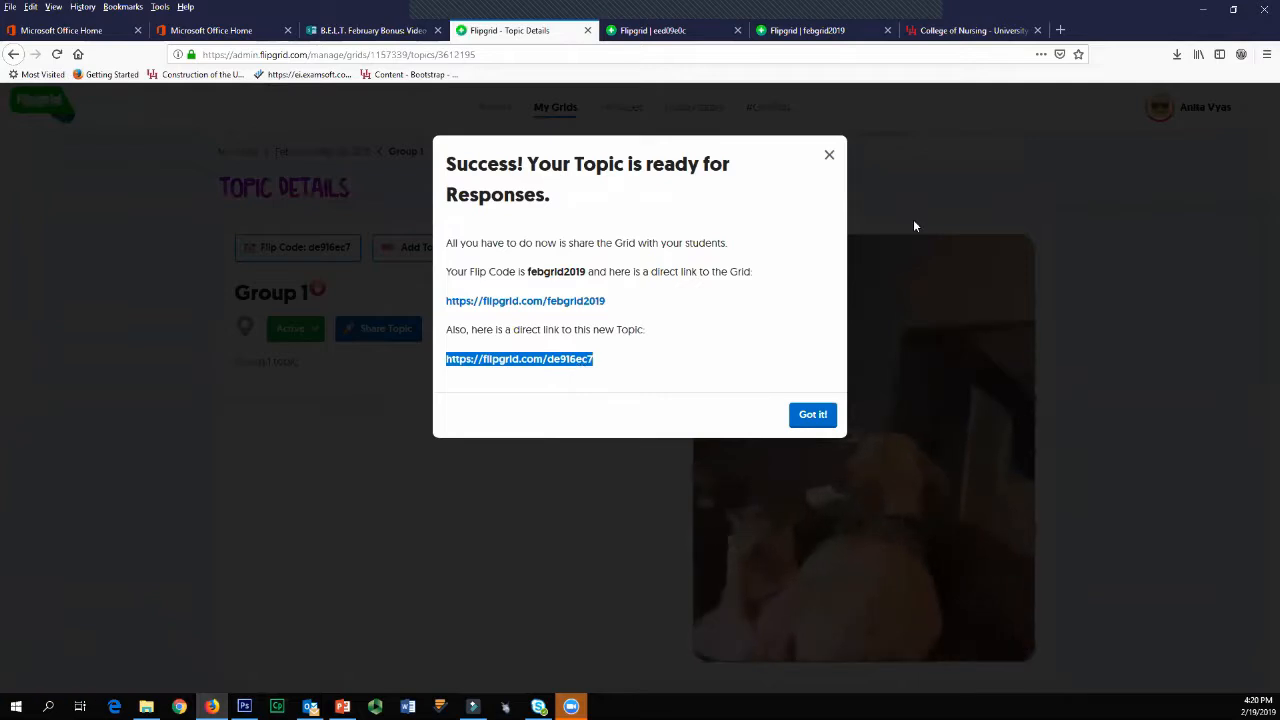
left_click(115, 140)
scroll(409, 429, "down", 4)
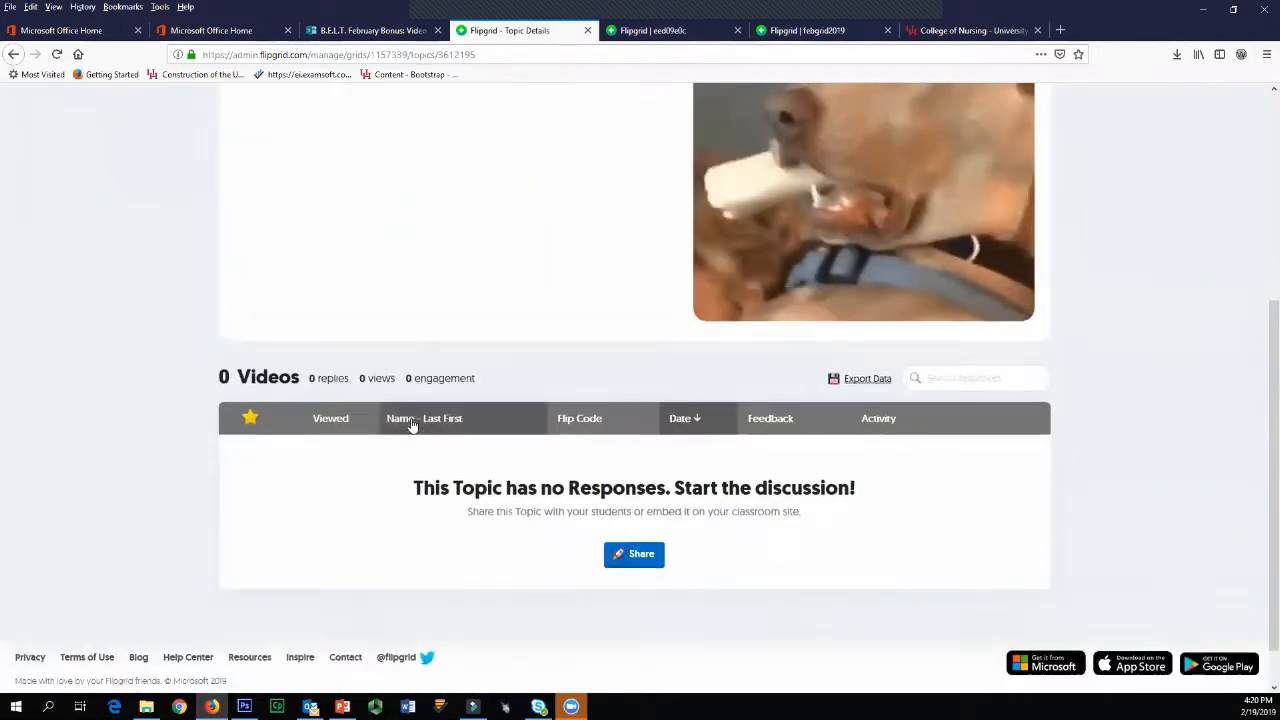
scroll(409, 425, "up", 5)
scroll(411, 420, "down", 1)
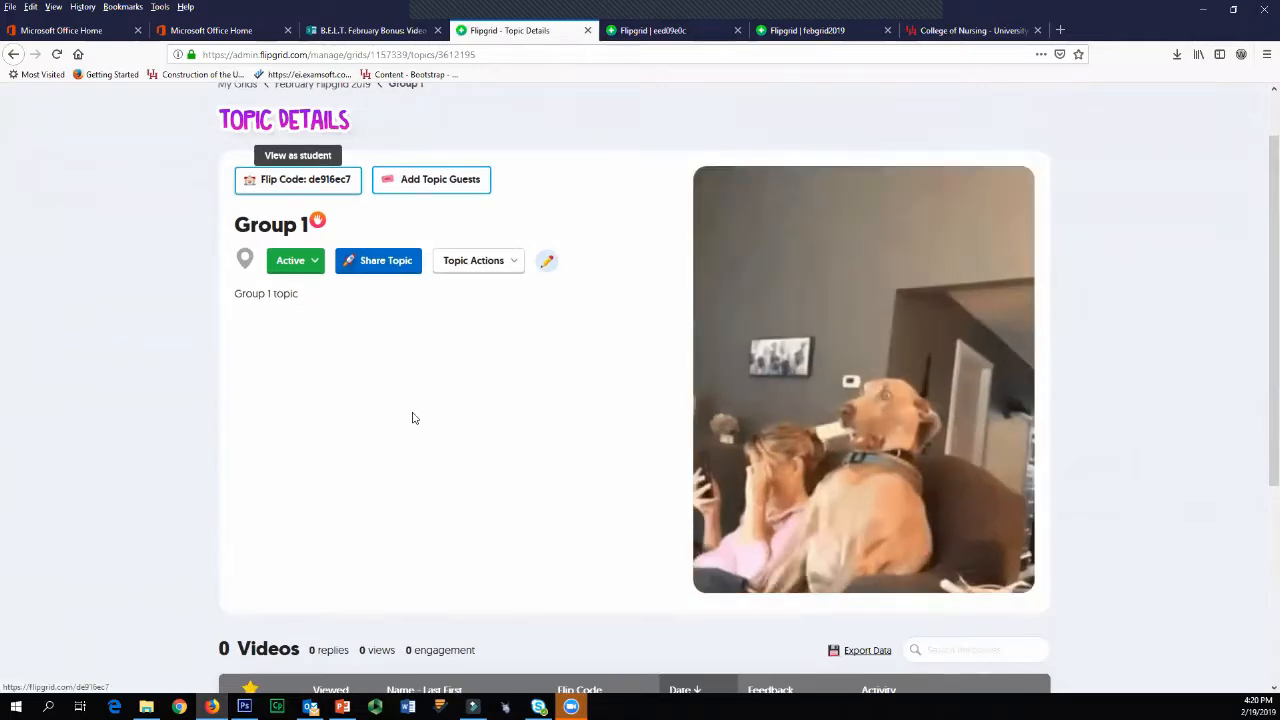
Step: View the Group 1 topic as a student, logging in with Microsoft, and examine the topic page and its response area
left_click(298, 180)
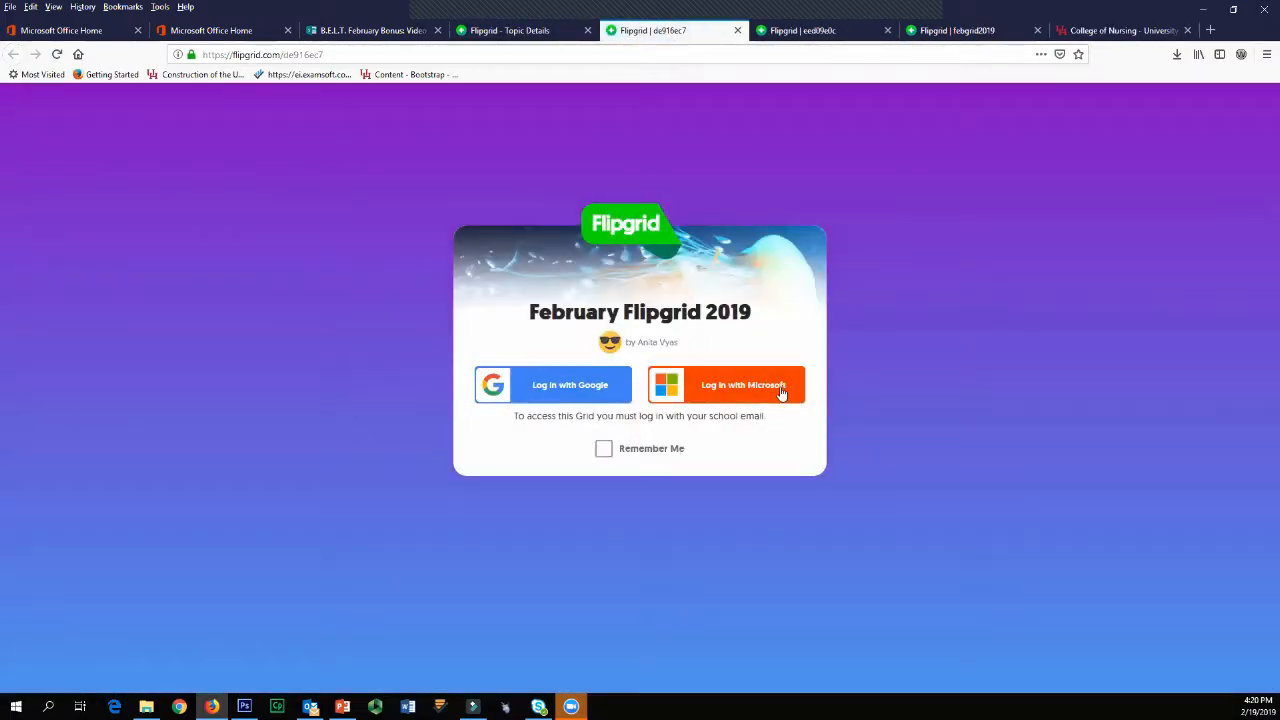
left_click(782, 392)
left_click(612, 276)
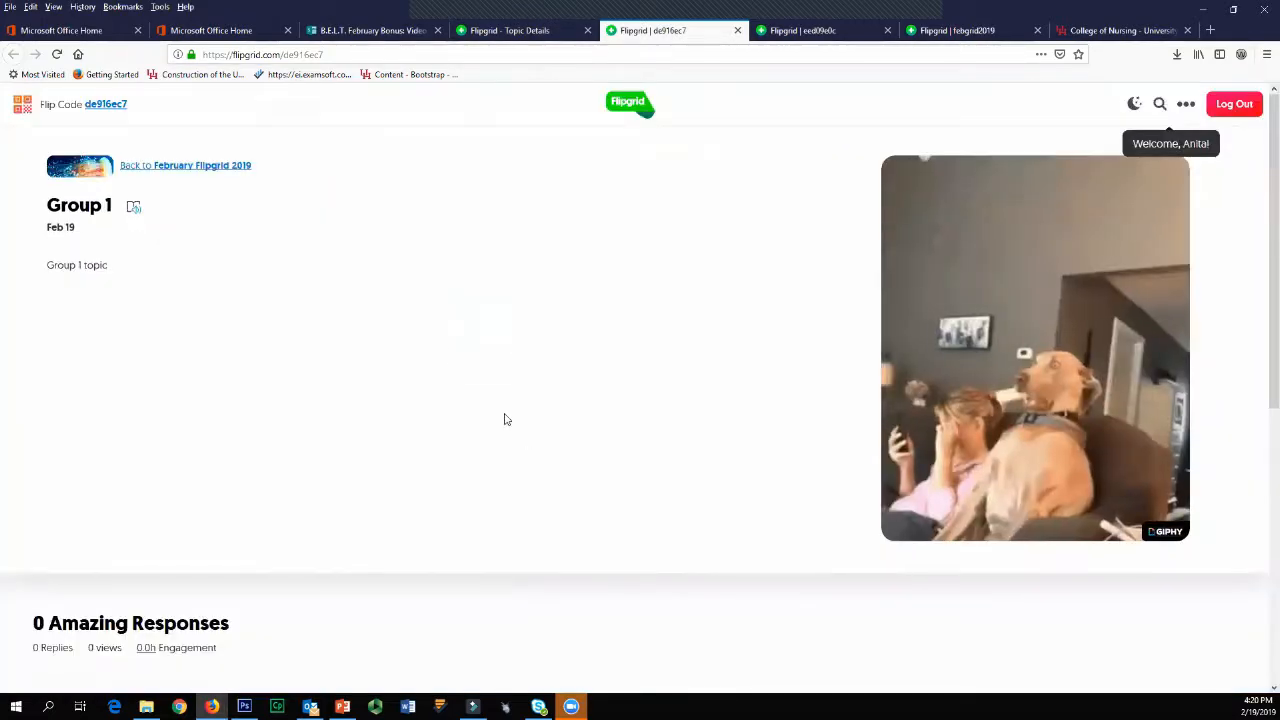
scroll(426, 414, "down", 3)
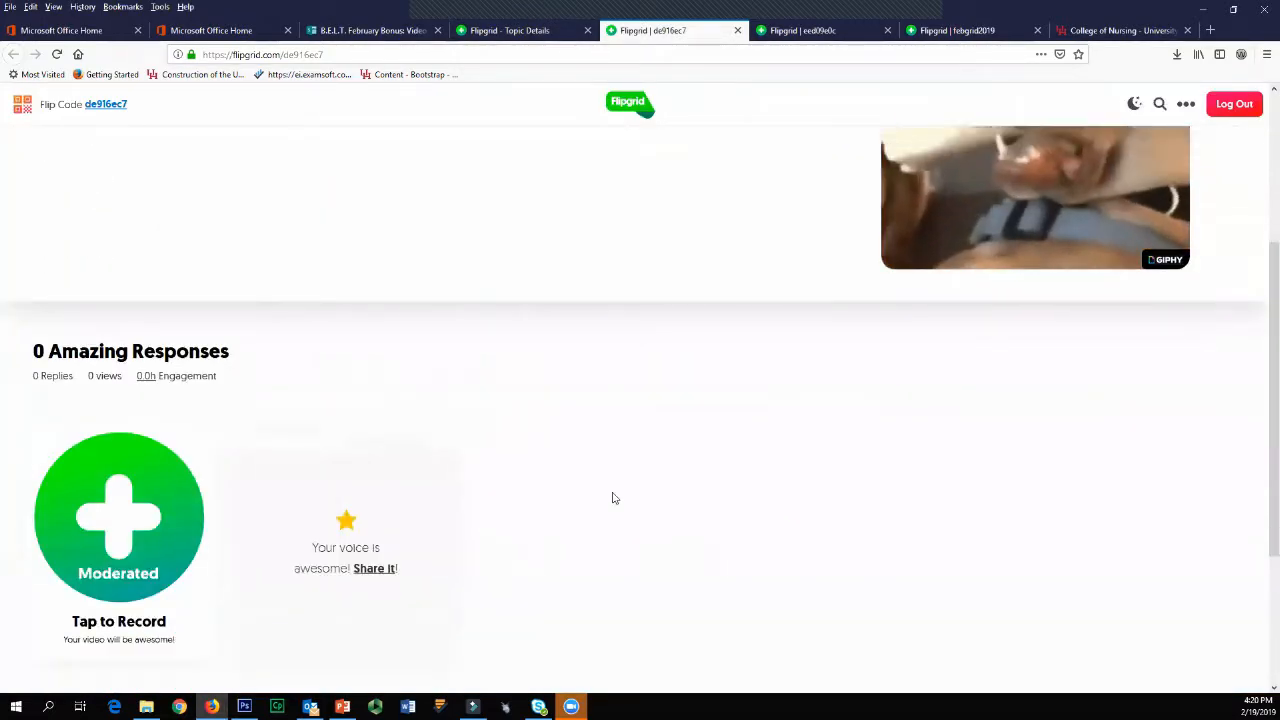
scroll(614, 498, "up", 3)
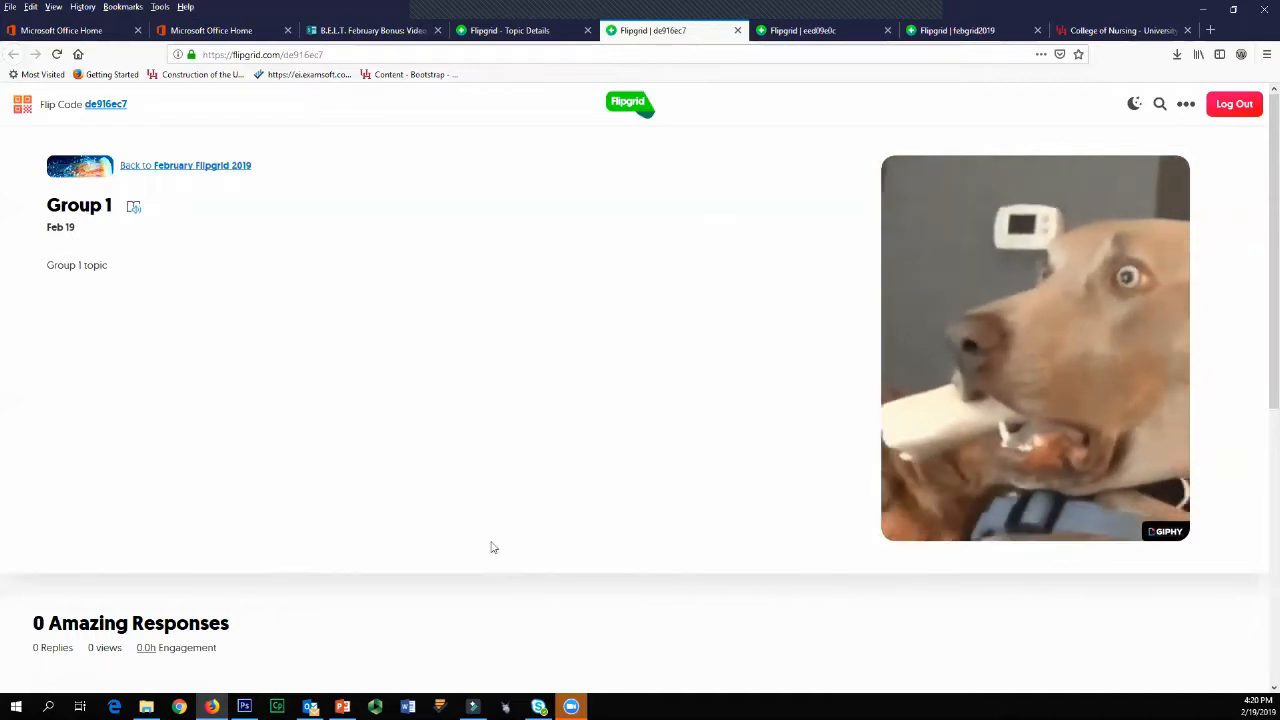
scroll(540, 570, "down", 3)
scroll(569, 591, "up", 3)
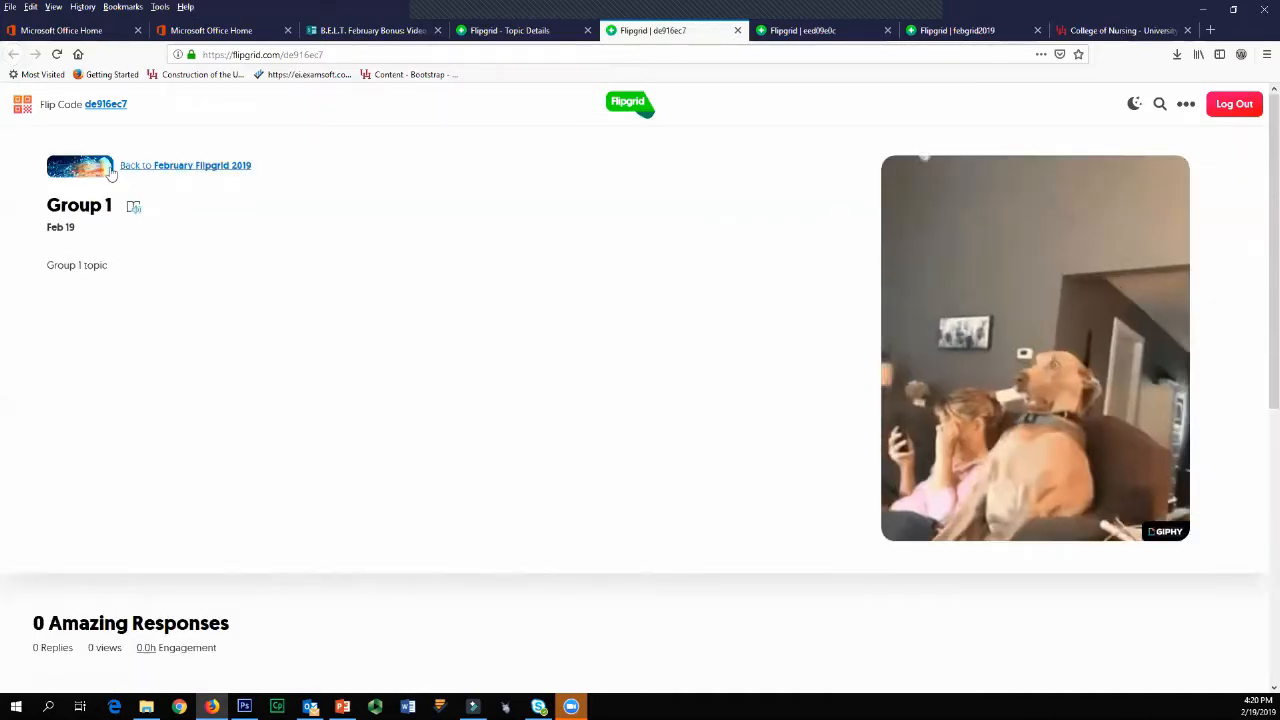
Step: Go back to the student view of the February Flipgrid 2019 grid, check its topics and extra options, and open Introduce yourself
left_click(112, 172)
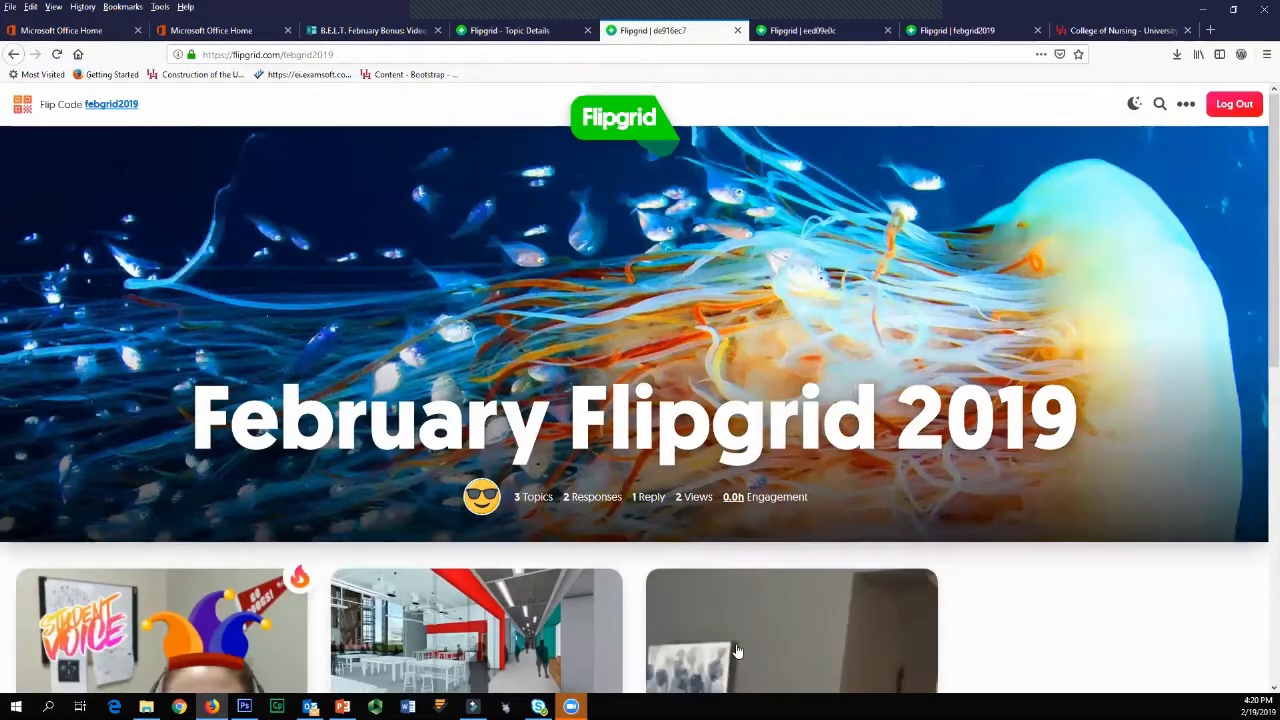
scroll(736, 651, "down", 3)
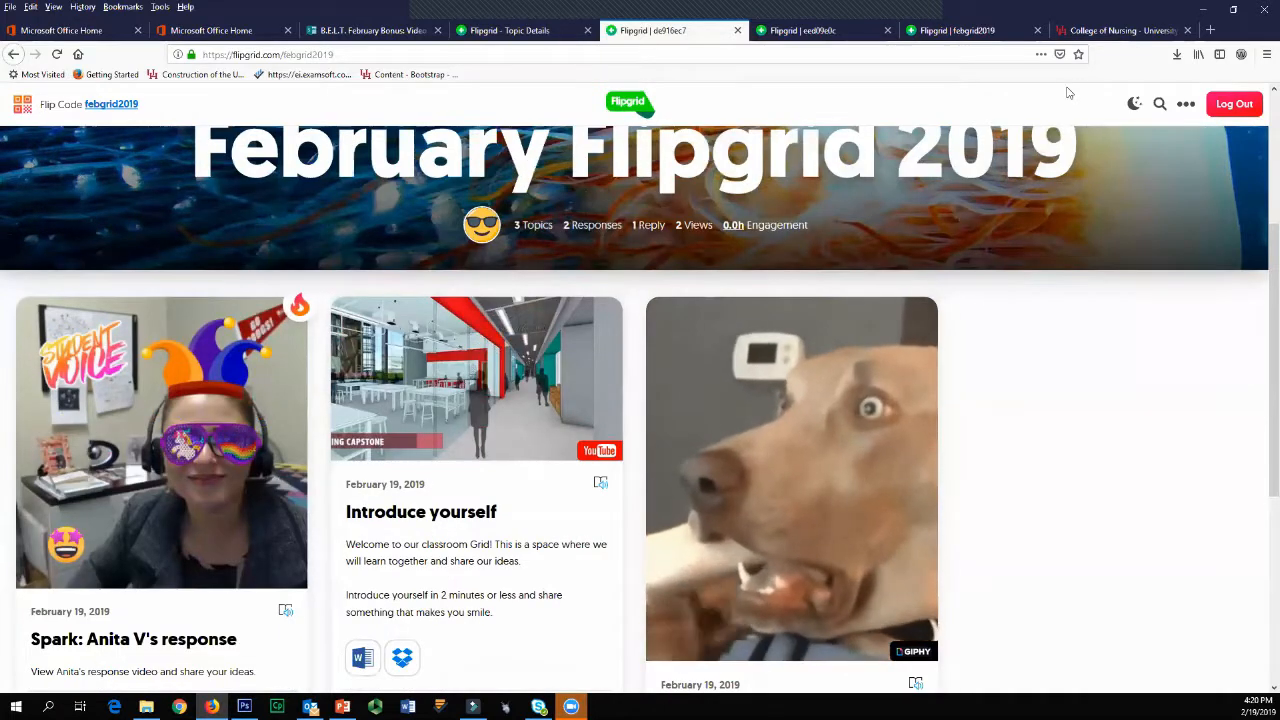
left_click(1186, 104)
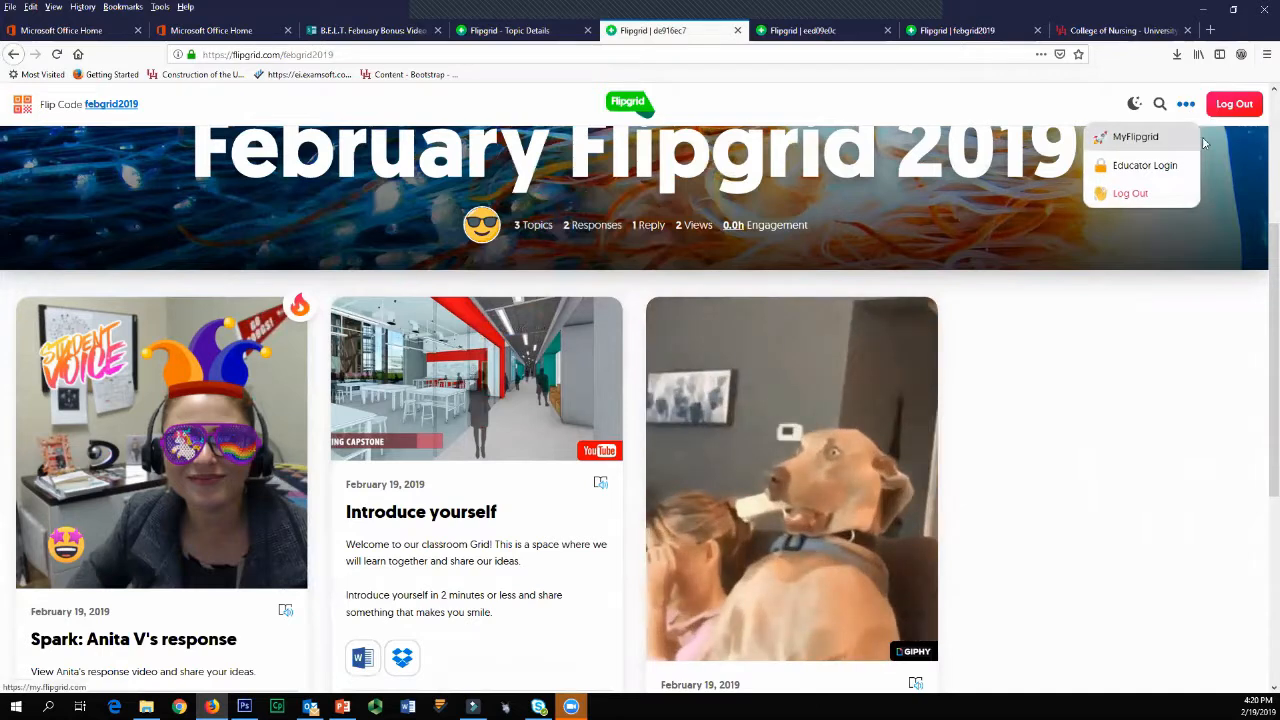
left_click(1208, 500)
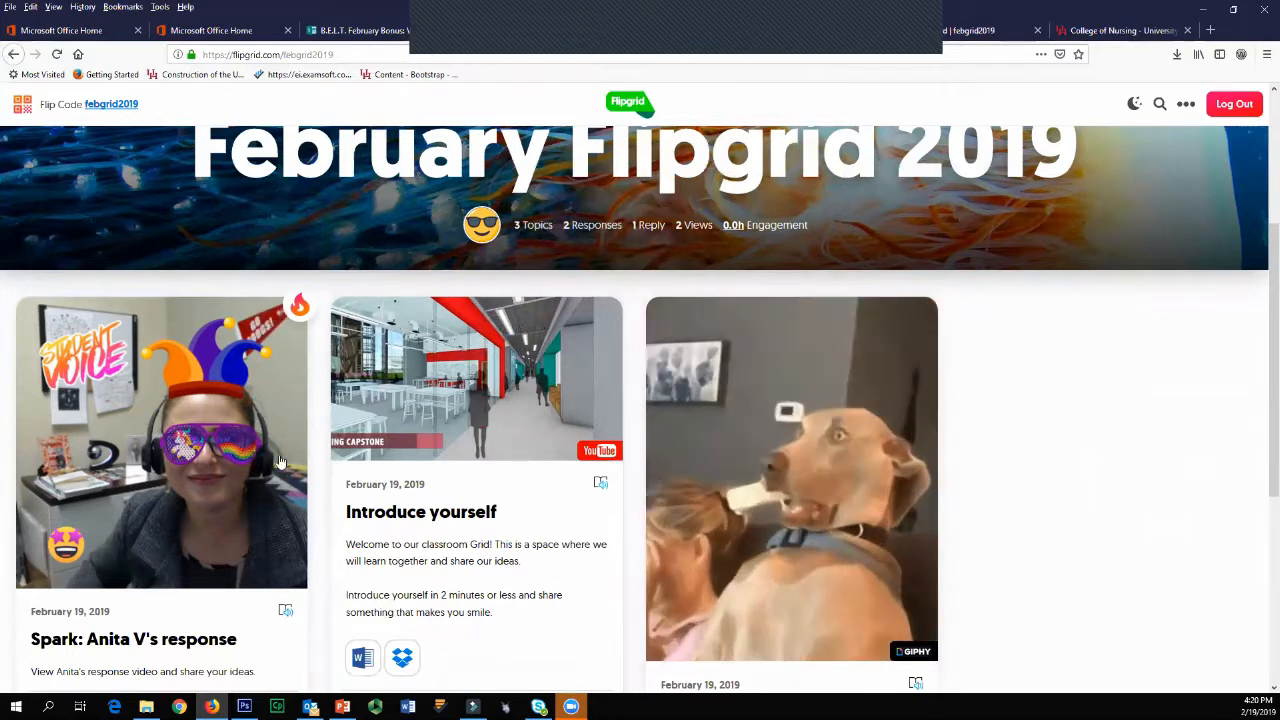
left_click(449, 516)
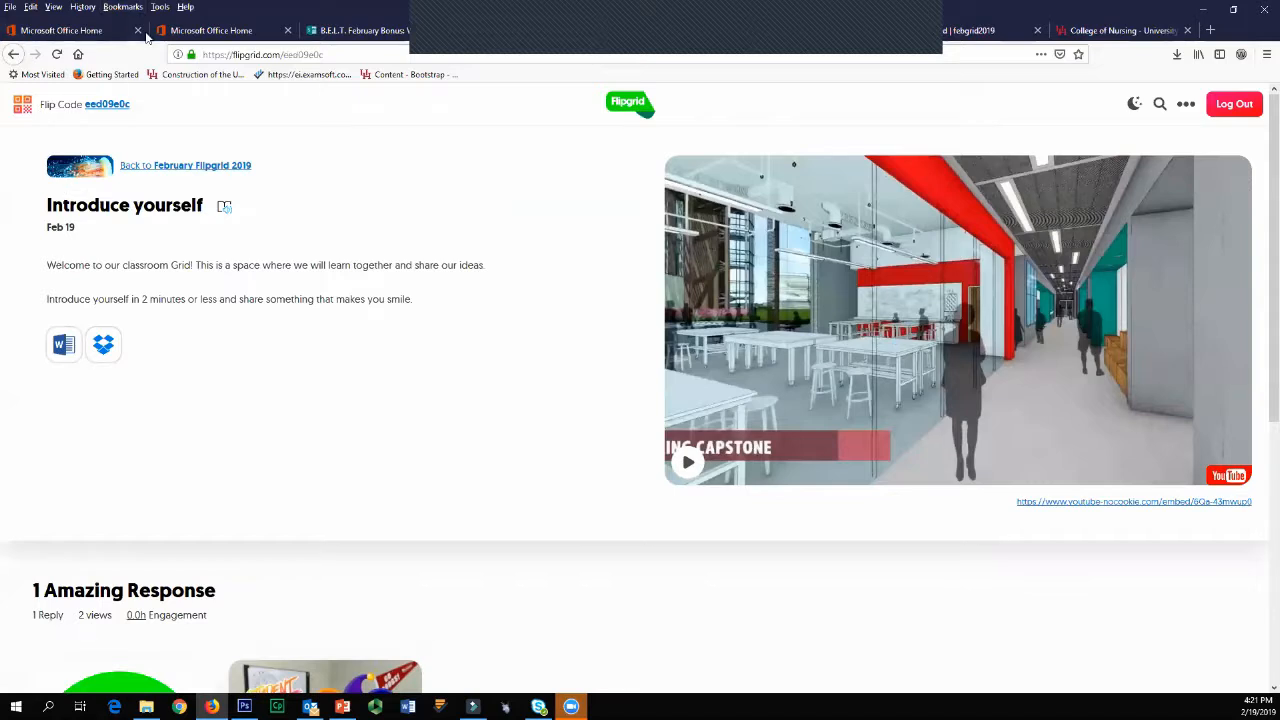
Step: Switch back to the teacher's admin page and go up through the February Flipgrid 2019 grid to the My Grids list
key("ctrl+shift+Tab")
key("ctrl+shift+Tab")
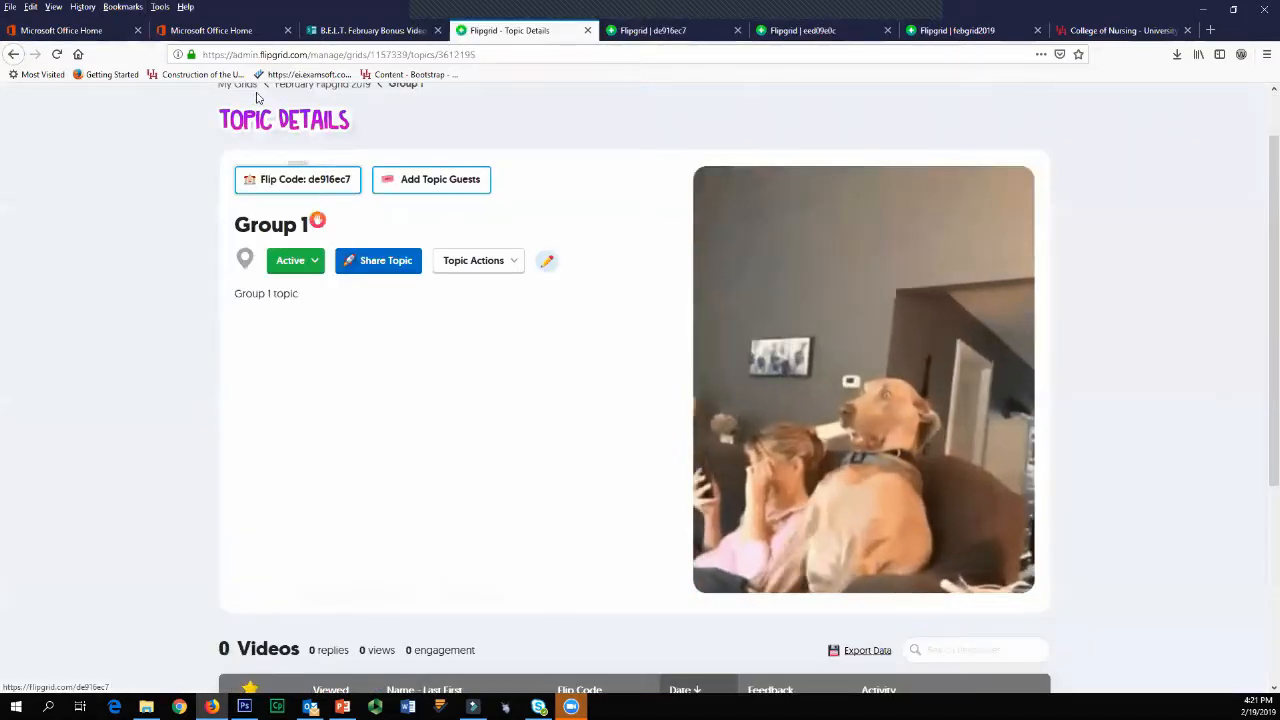
left_click(310, 98)
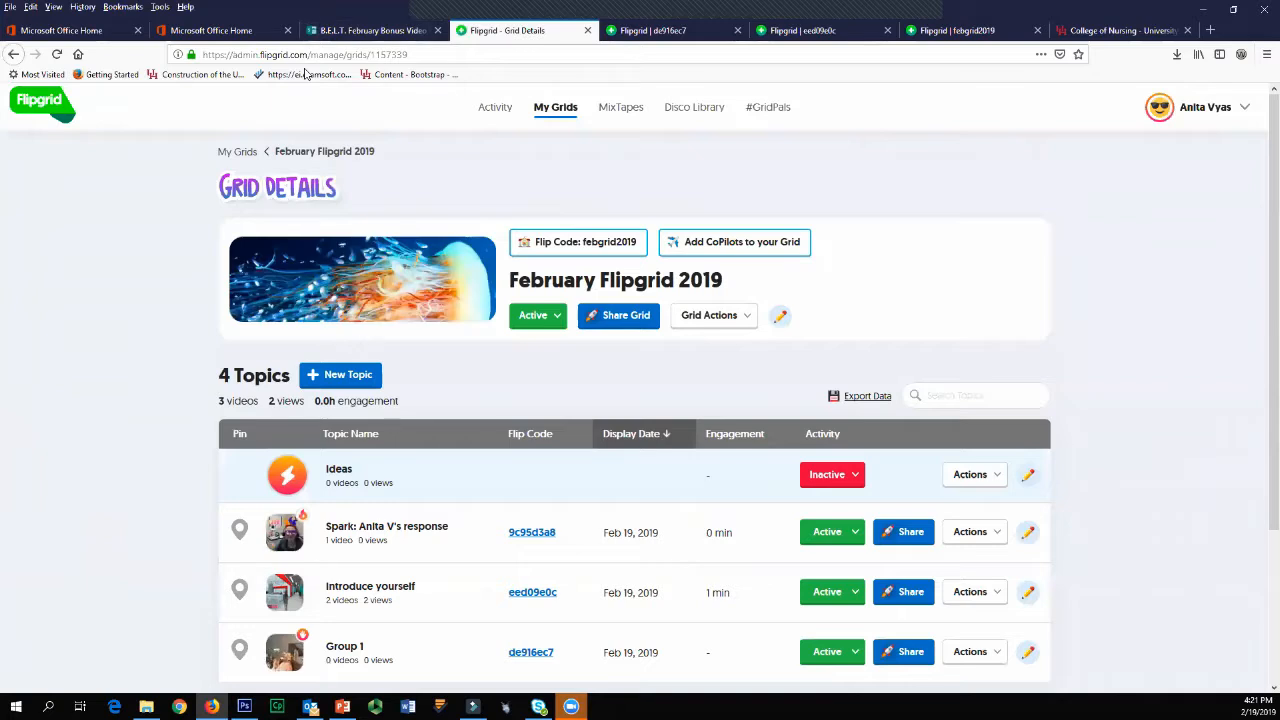
left_click(237, 151)
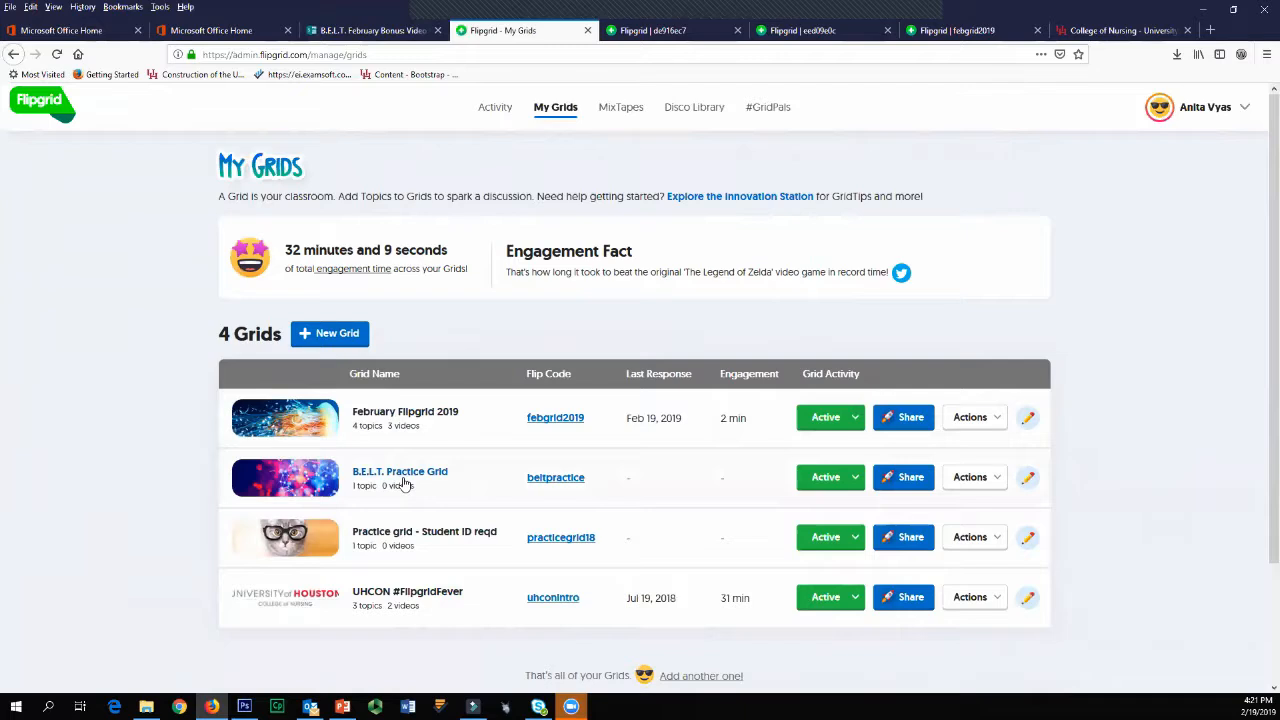
Step: Open the B.E.L.T. Practice Grid for editing and rename it Research Literature Review
left_click(1026, 478)
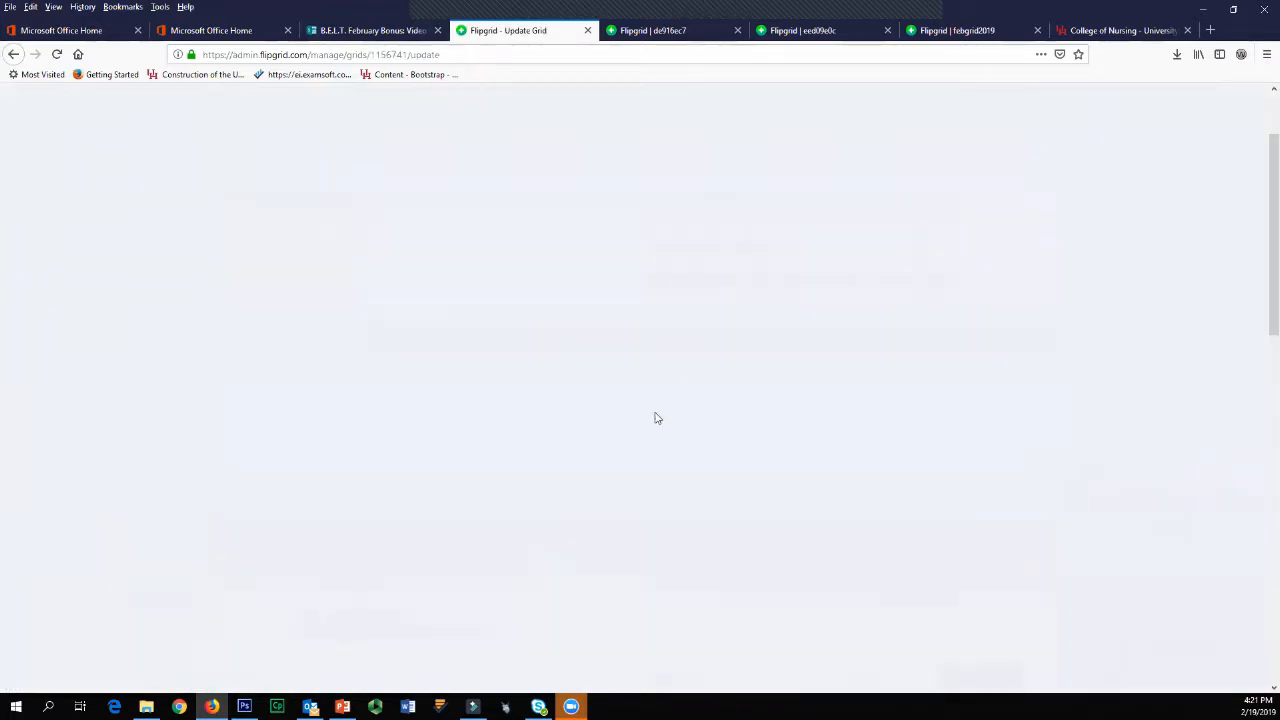
scroll(802, 376, "down", 3)
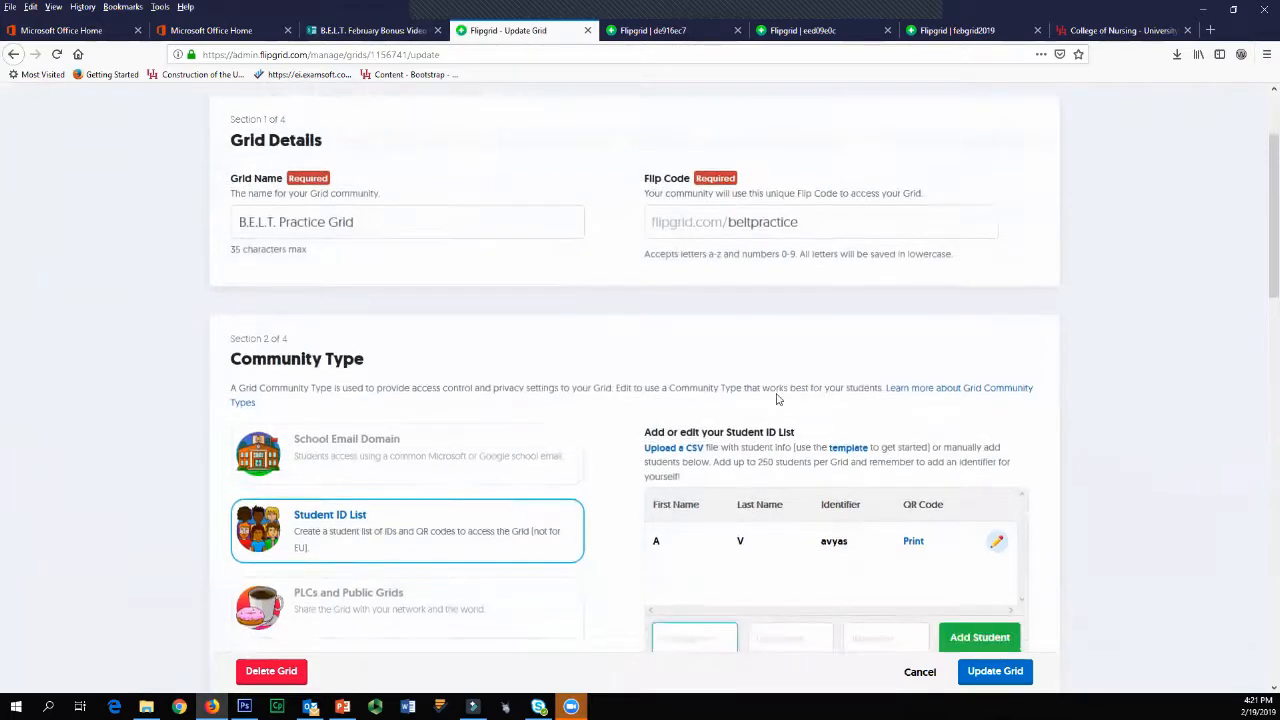
scroll(776, 398, "up", 4)
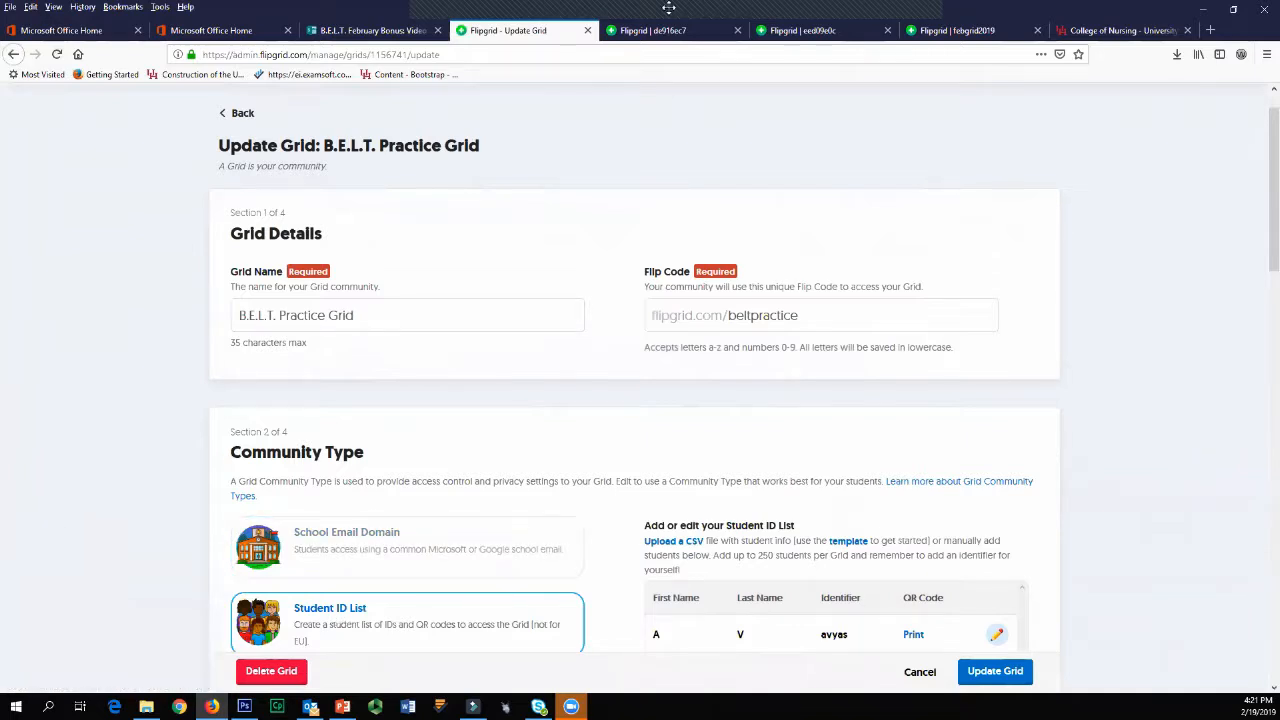
mouse_move(669, 7)
left_click_drag(370, 315, 170, 310)
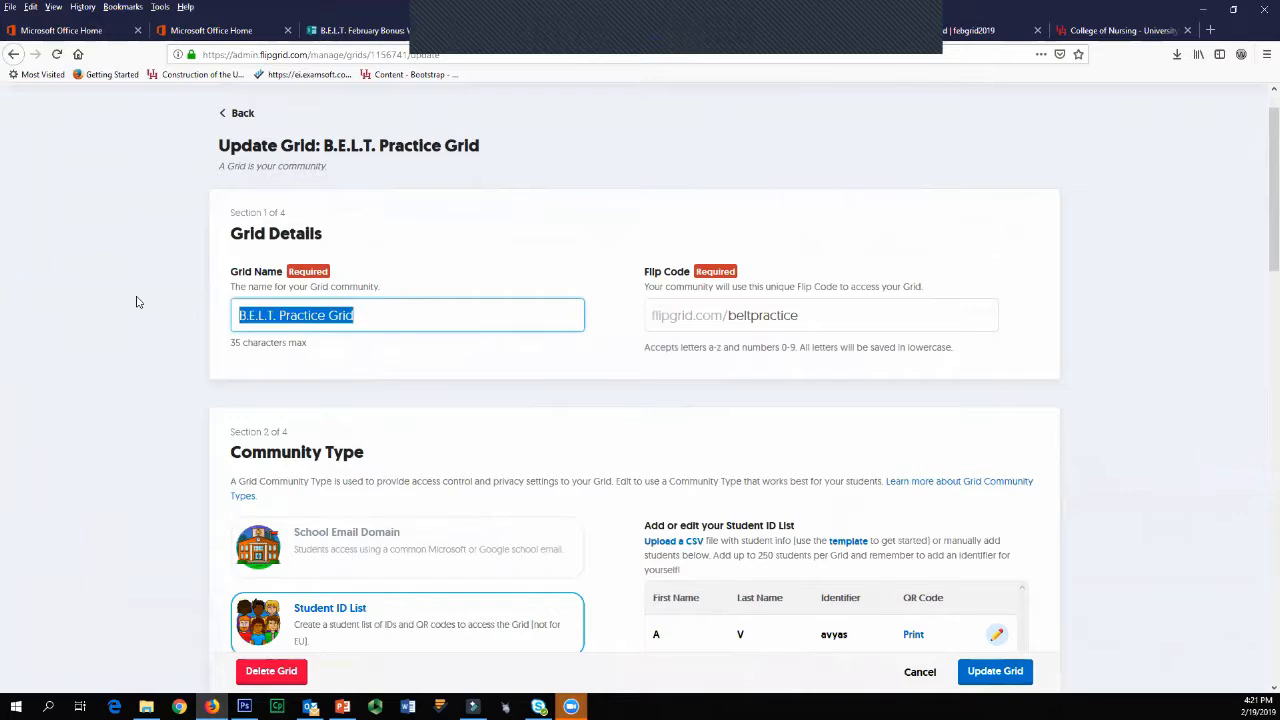
type("Research")
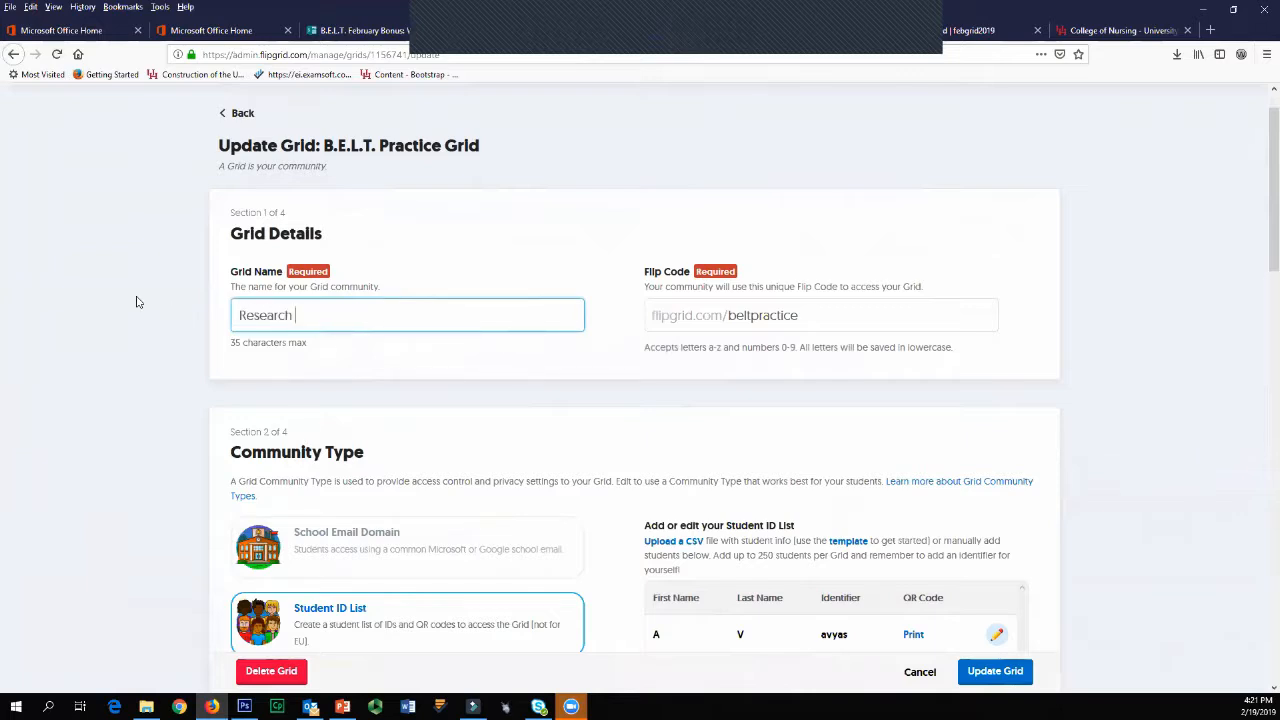
type(" Literature Review")
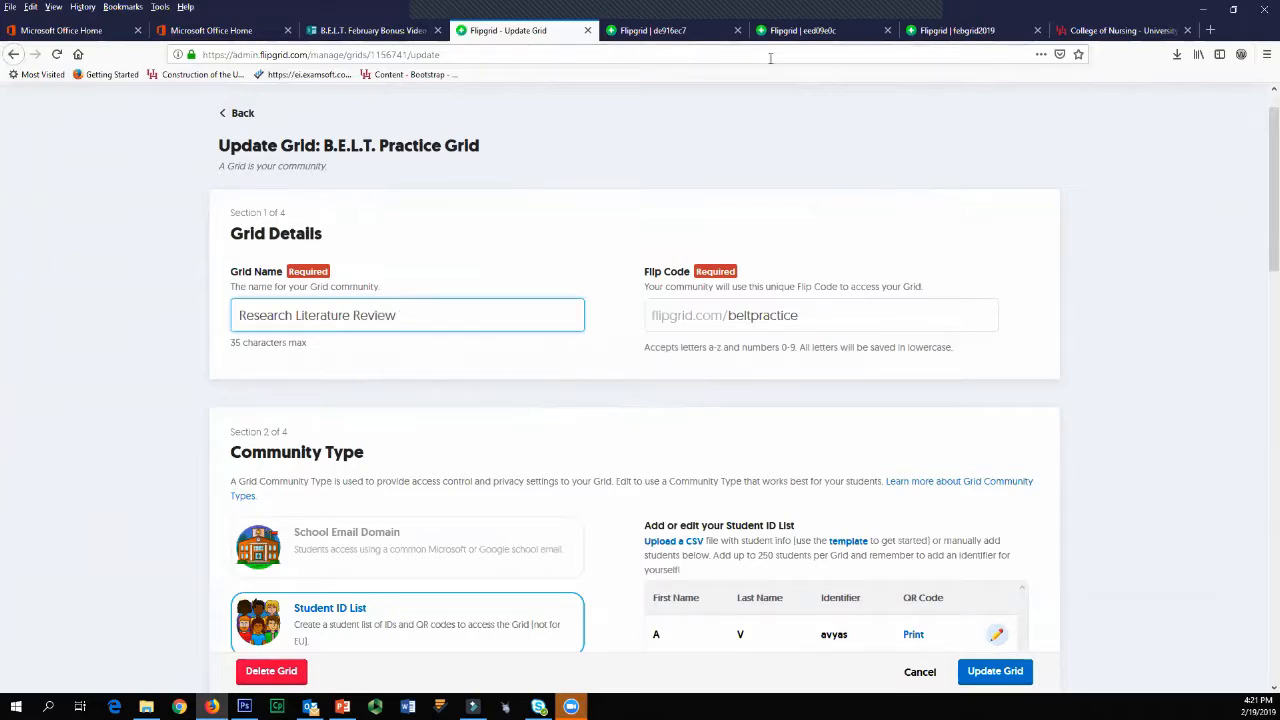
left_click(770, 58)
left_click_drag(747, 316, 831, 318)
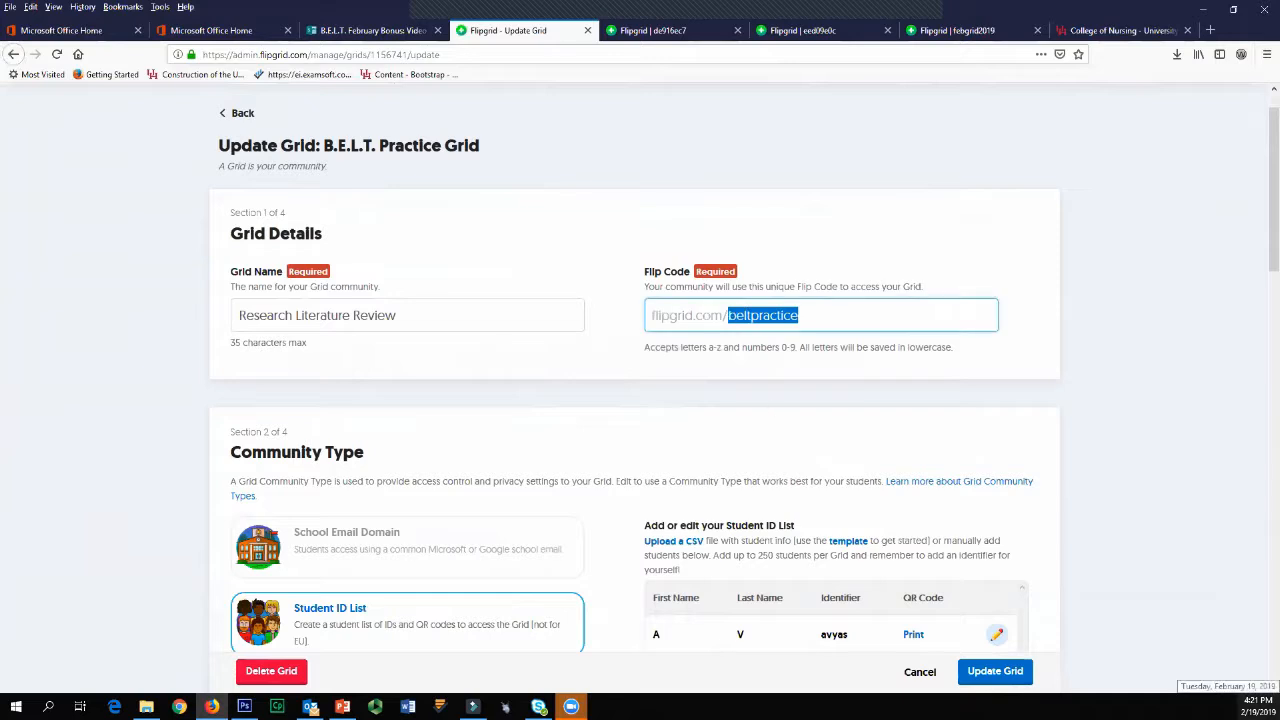
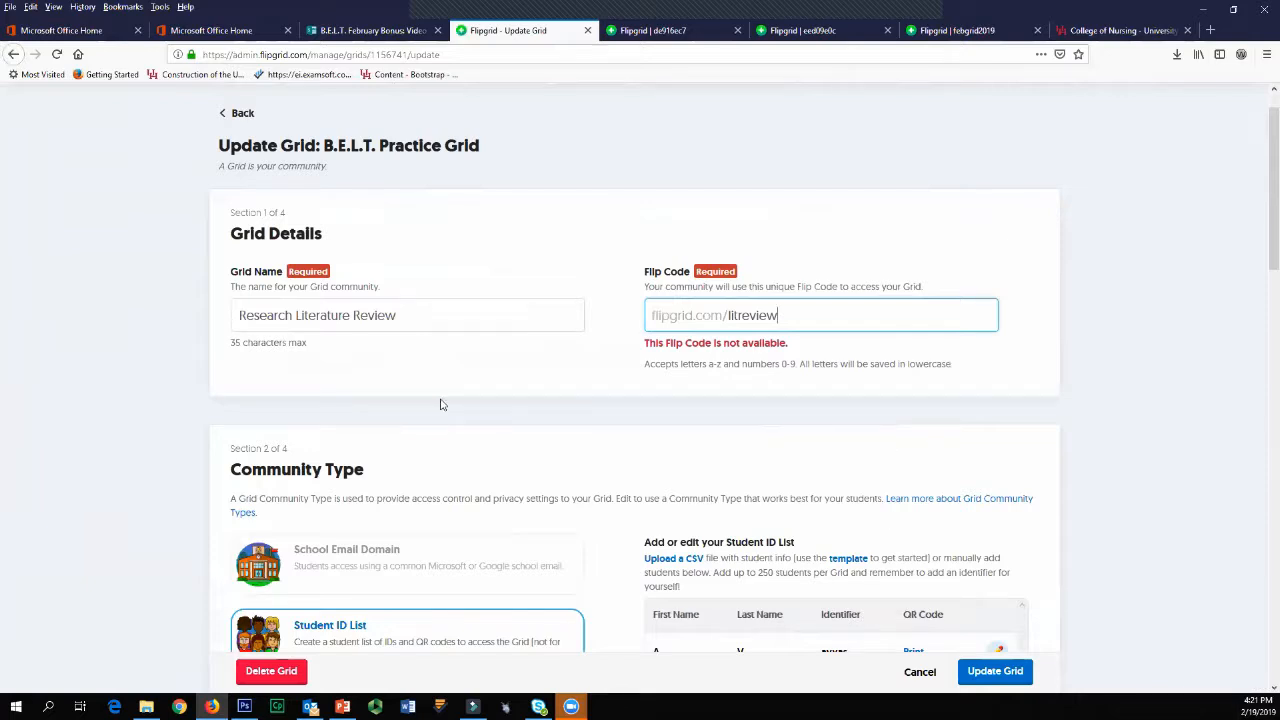
Step: Download the Student ID List template and check for student_template.zip among the recent downloads
scroll(440, 404, "down", 5)
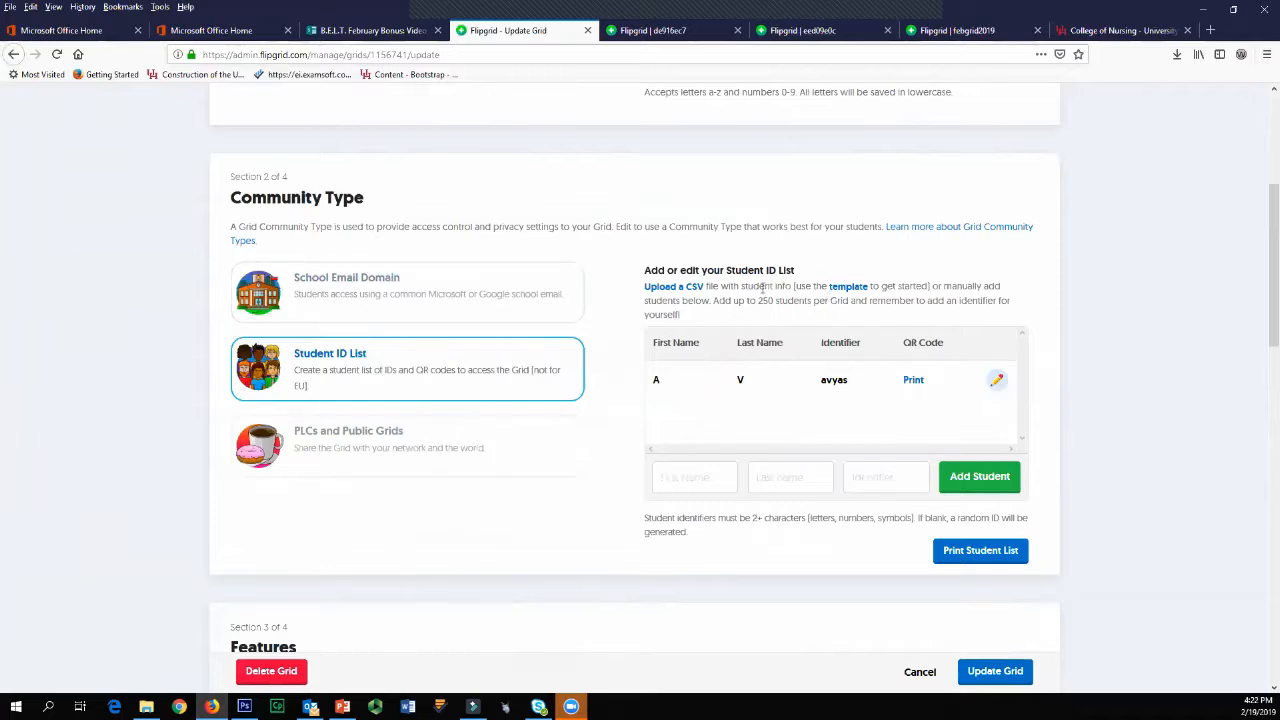
left_click(842, 289)
left_click(1176, 55)
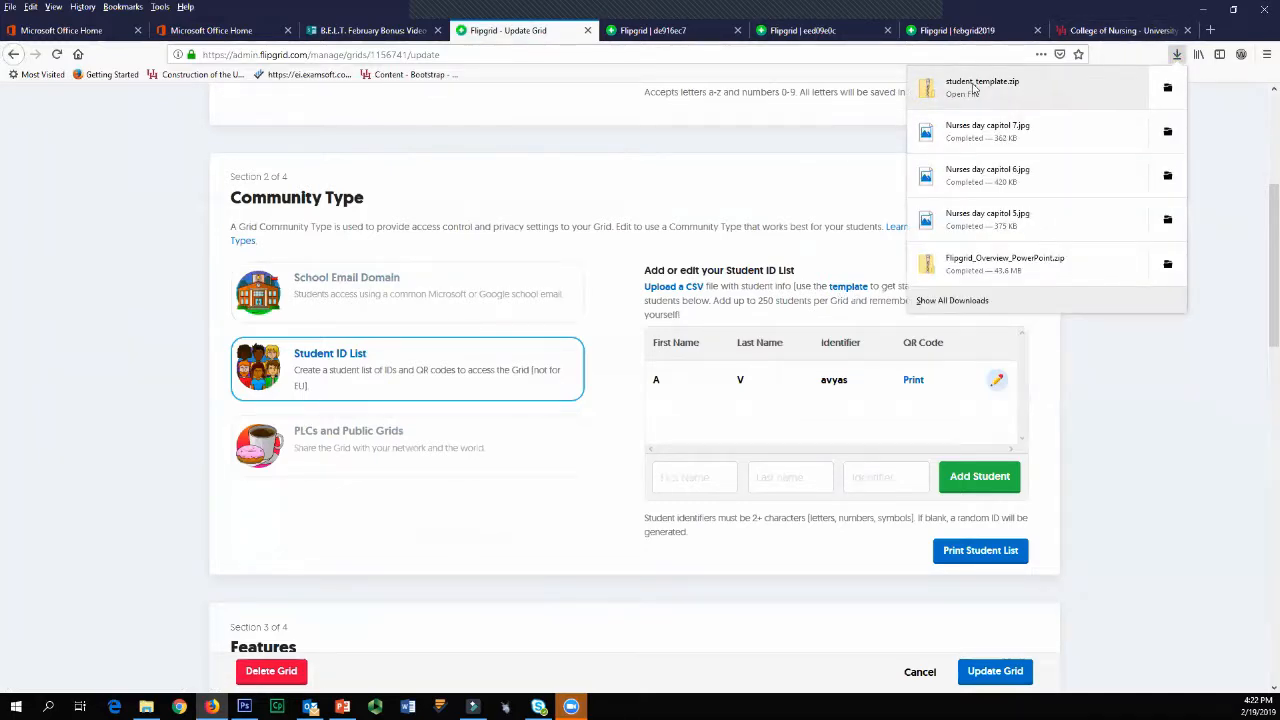
left_click(1187, 418)
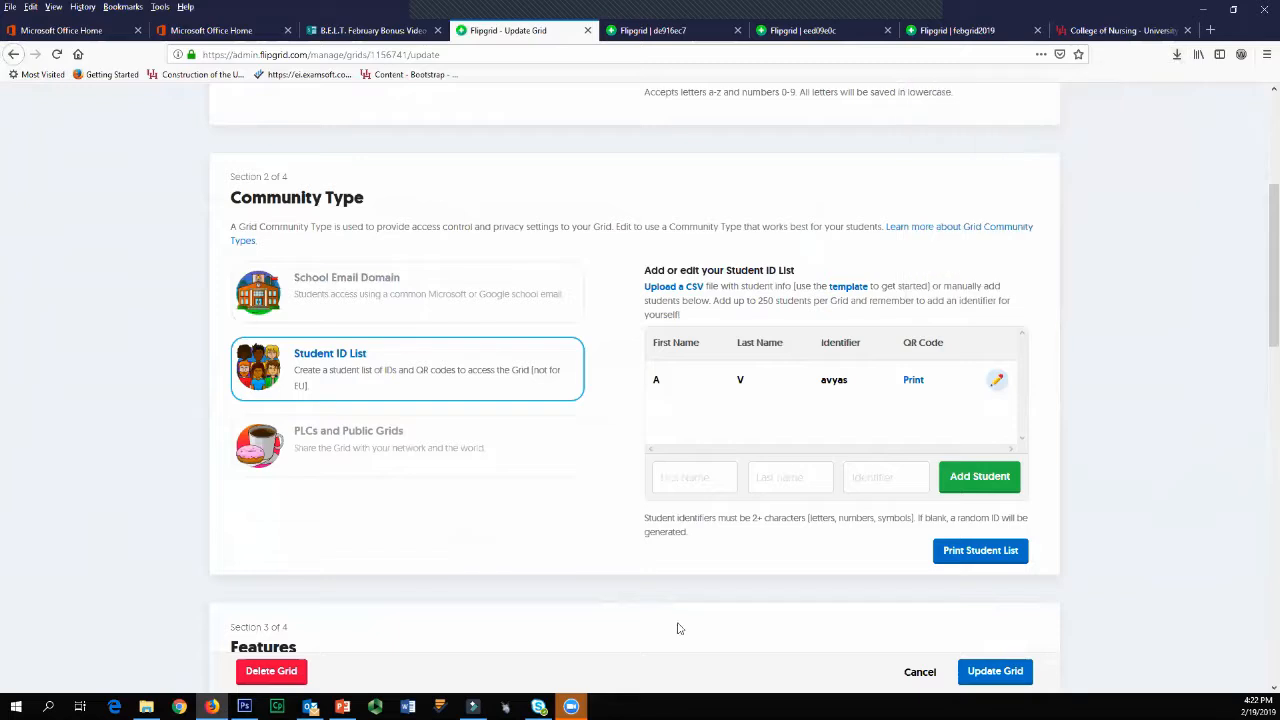
Step: Add a student to the Student ID List, entering the first name, last name and student identifier
left_click(697, 486)
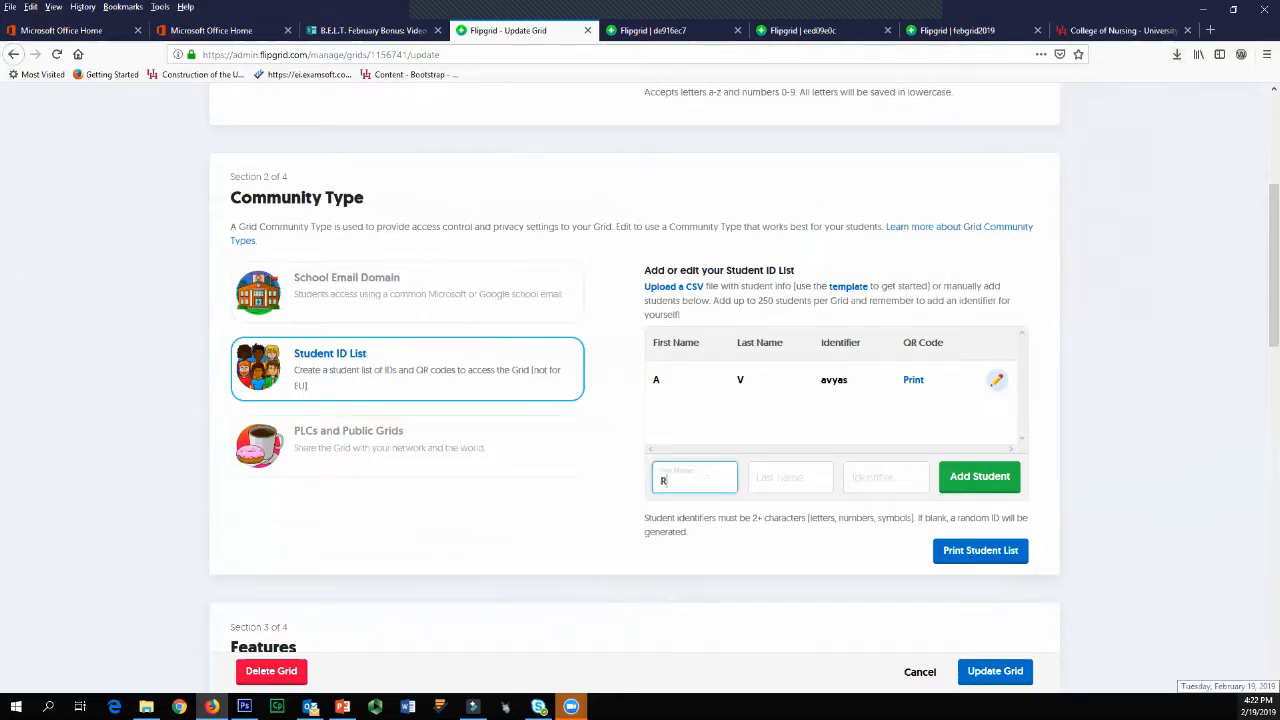
key("Tab")
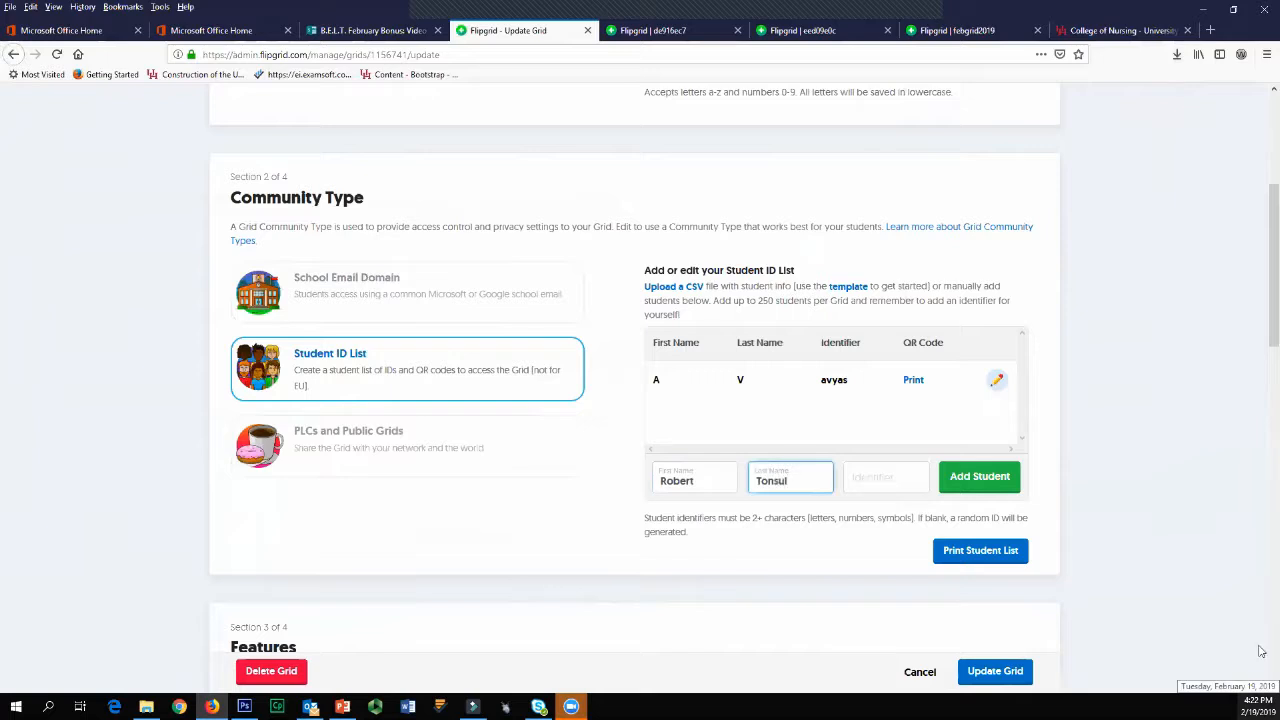
left_click(894, 477)
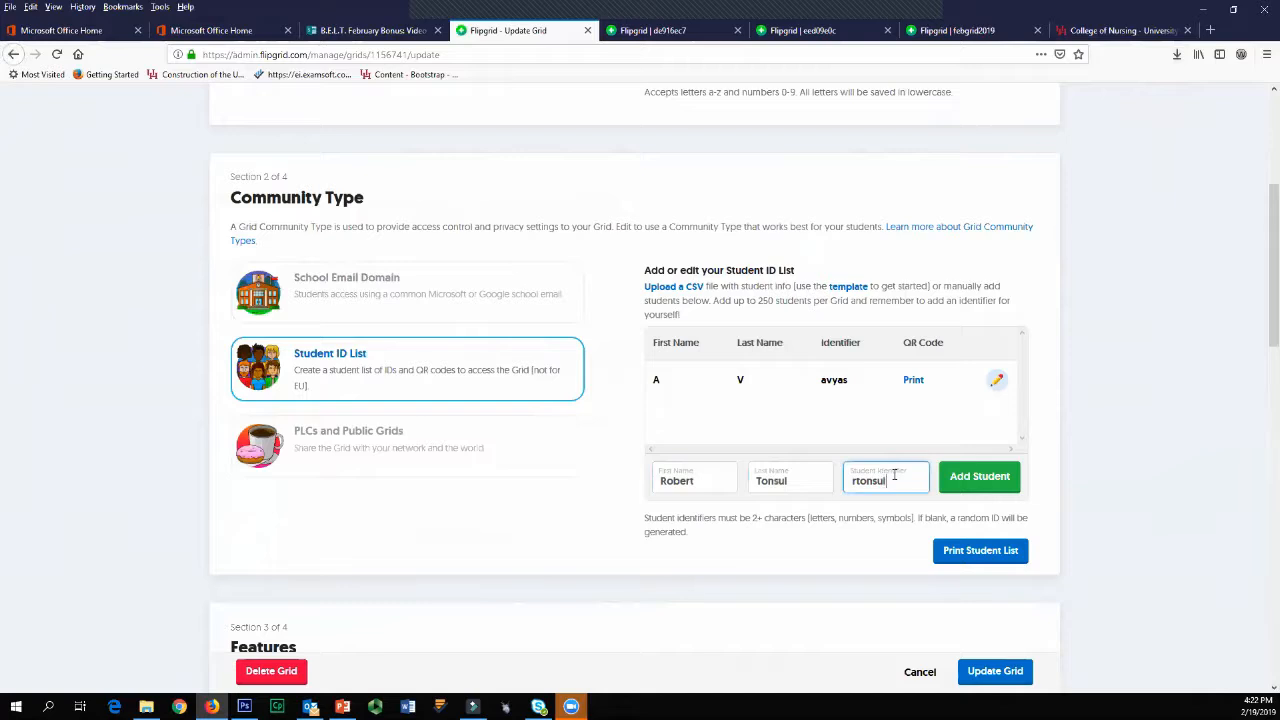
left_click(949, 488)
Step: Add a second student to the ID list, filling in the full name and student identifier
left_click(709, 477)
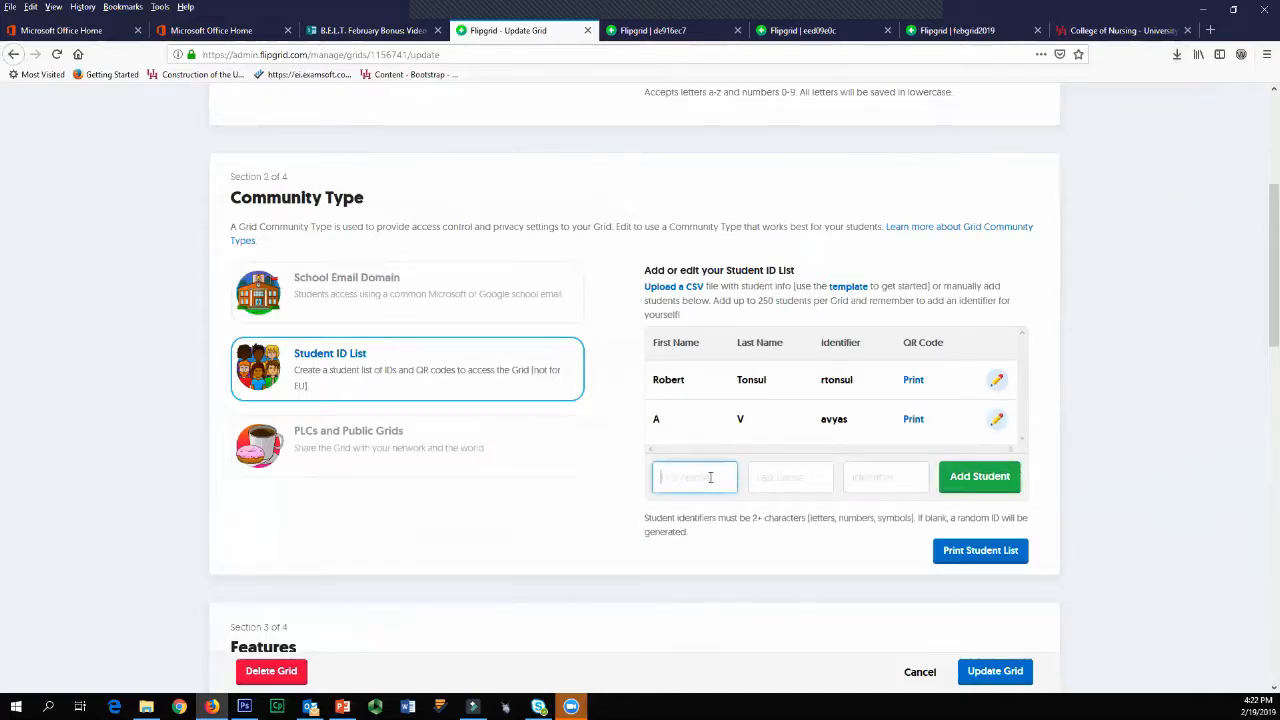
key("Tab")
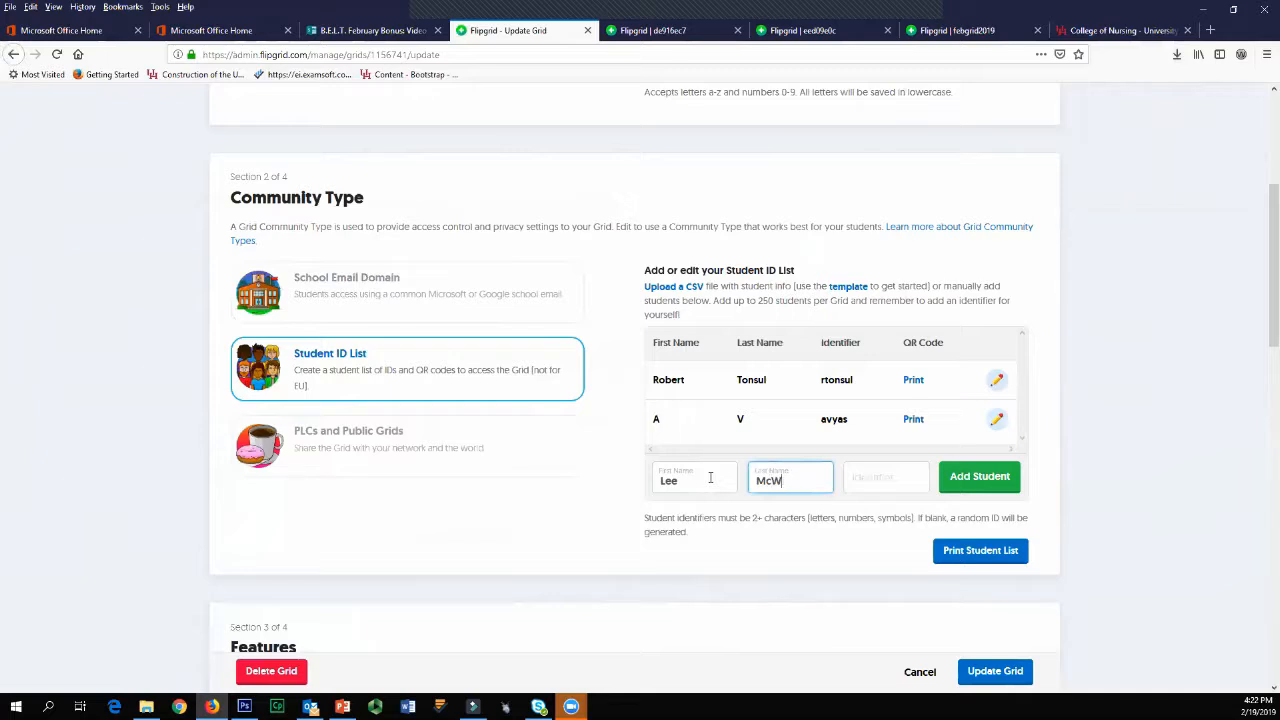
key("BackSpace")
key("BackSpace")
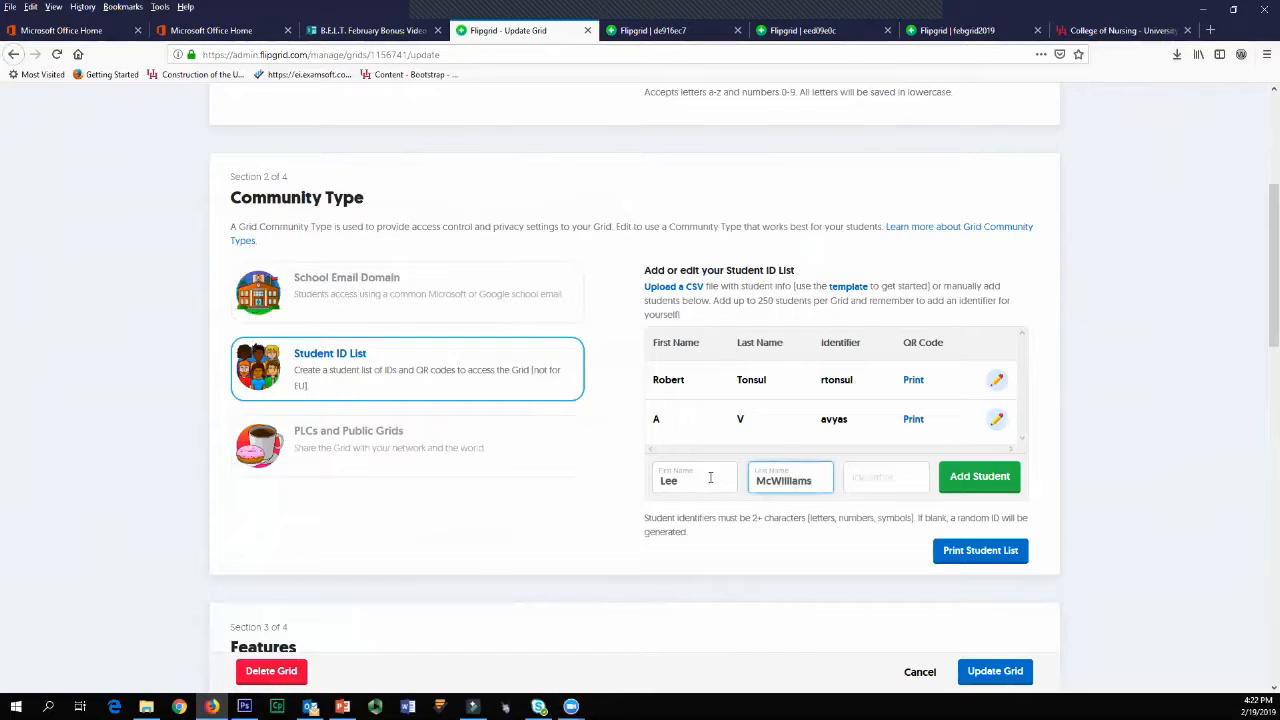
key("Tab")
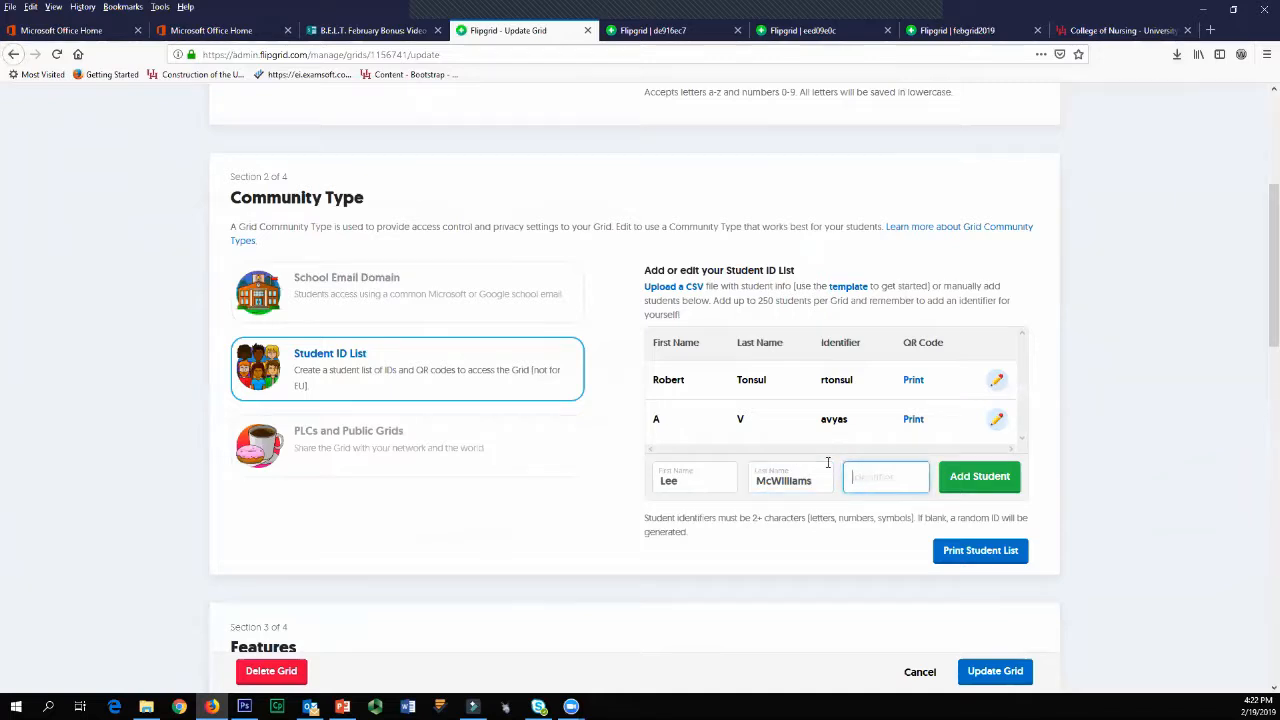
type("l")
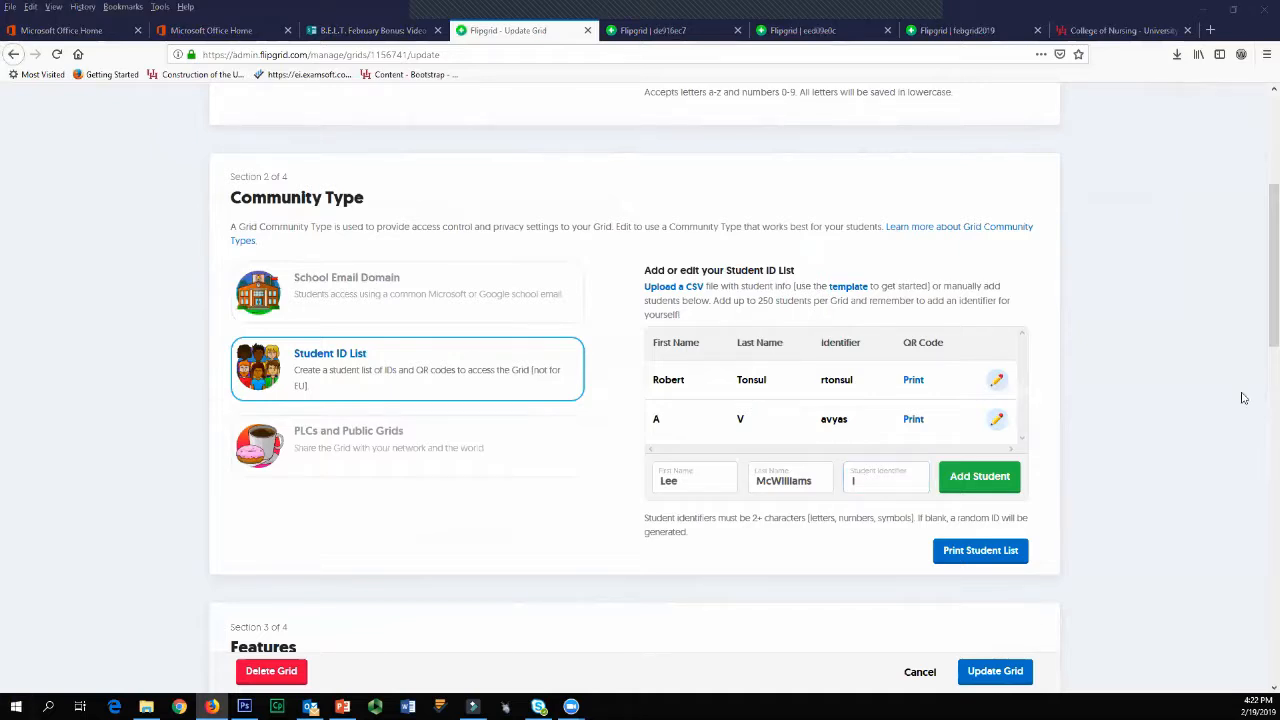
left_click(898, 485)
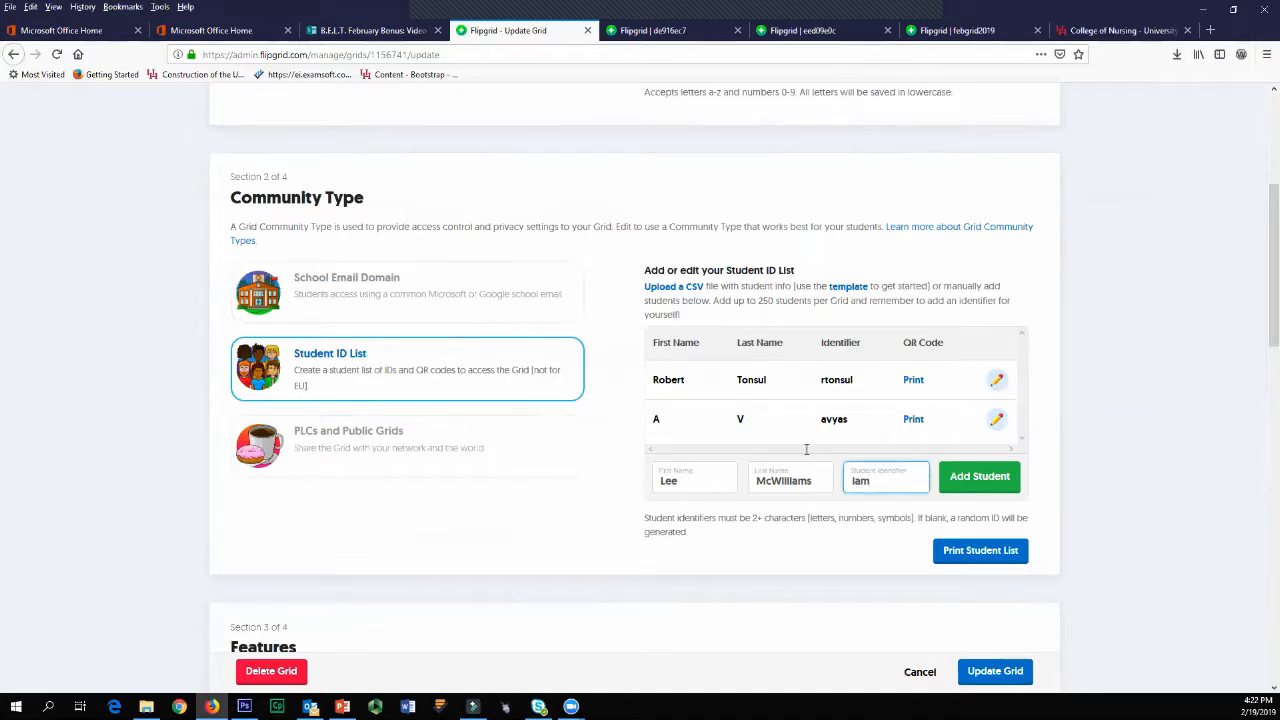
left_click(985, 478)
Step: Add two more students with their names and identifiers, and look through the full Student ID List
left_click(689, 508)
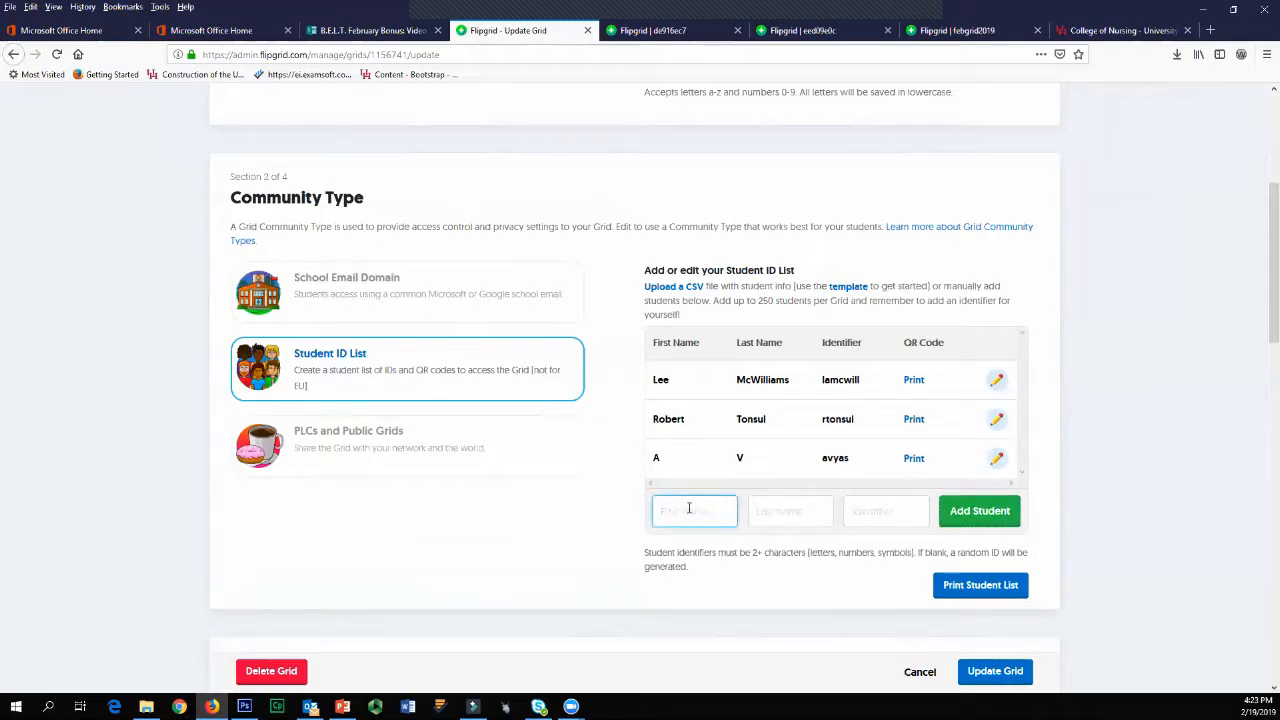
key("Tab")
key("Return")
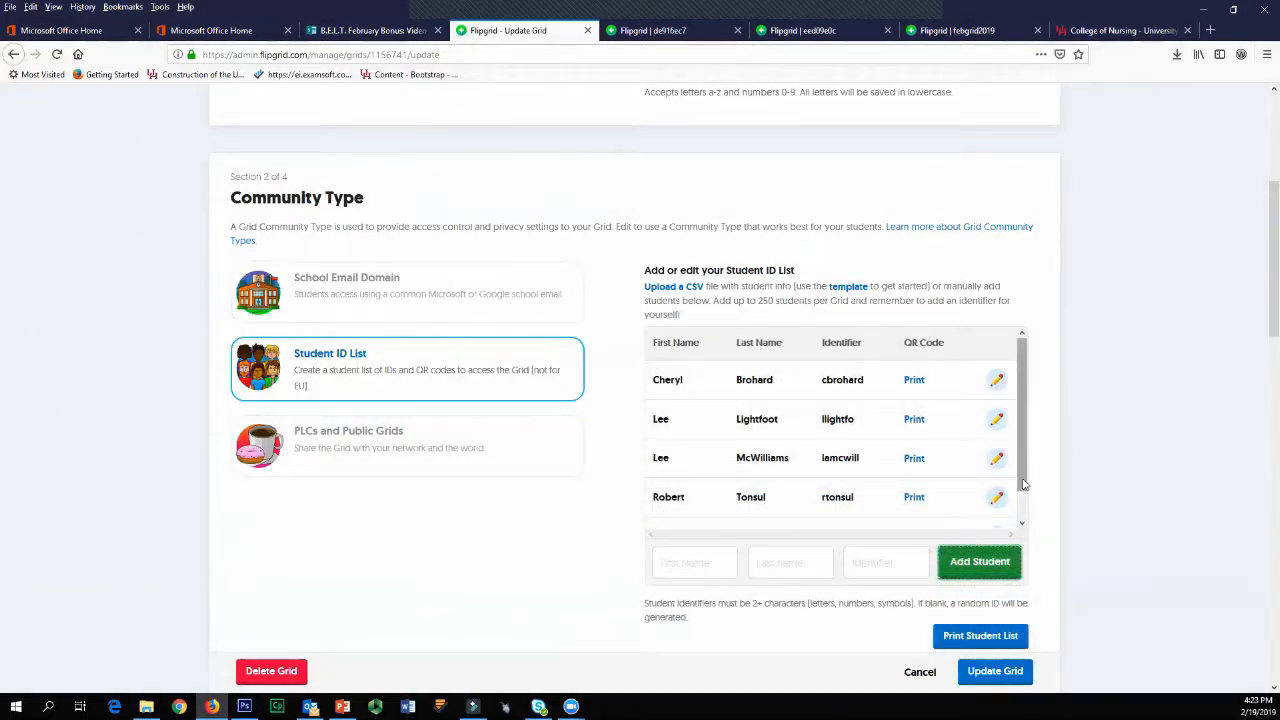
scroll(1026, 475, "down", 1)
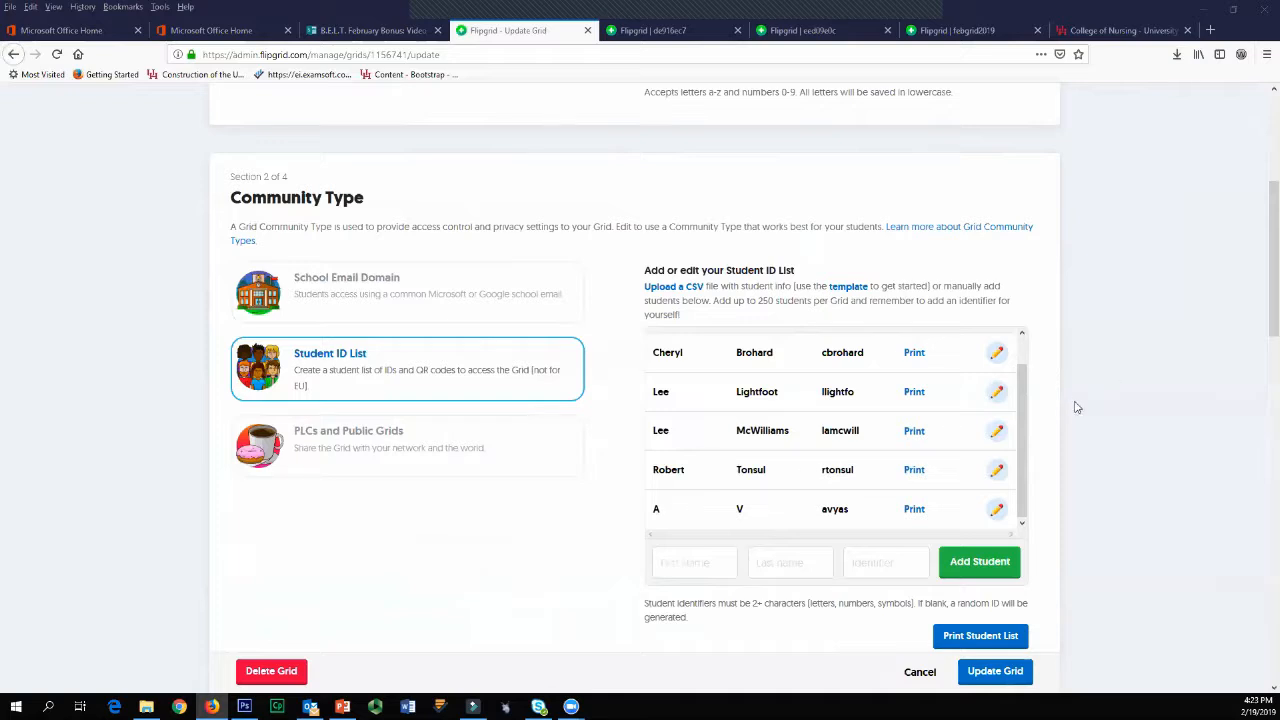
scroll(1022, 352, "up", 1)
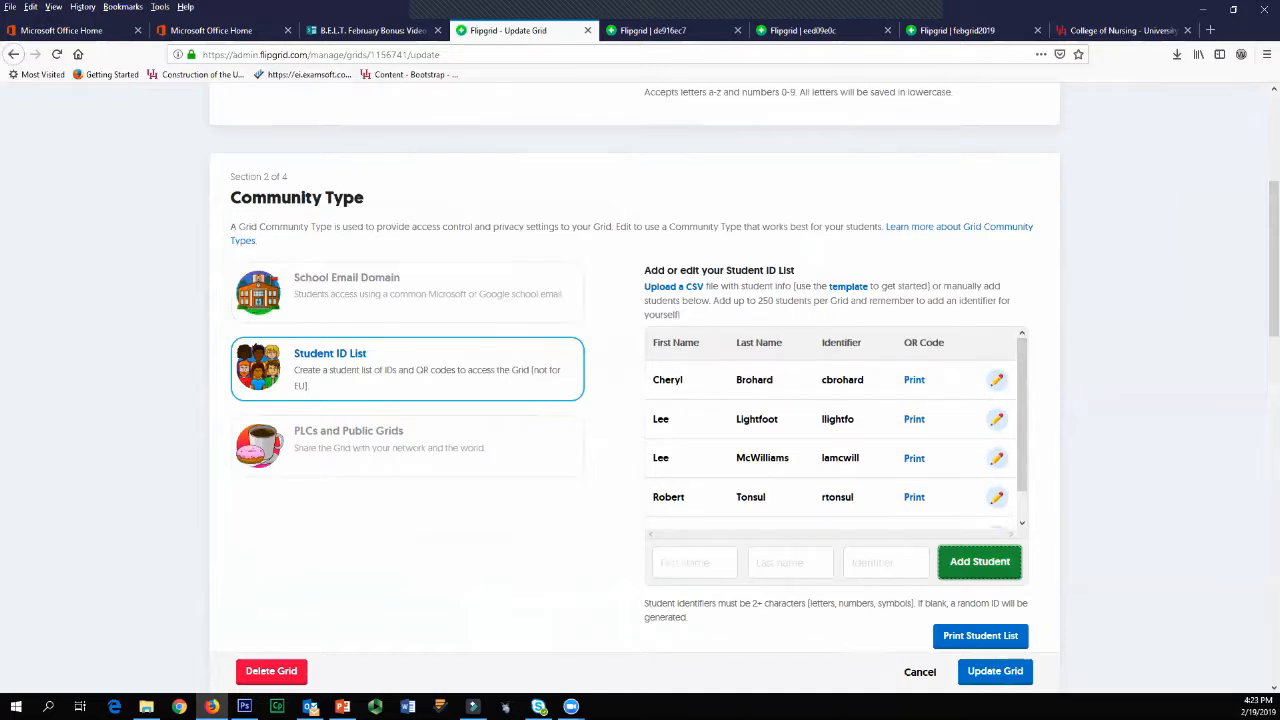
scroll(1178, 377, "down", 1)
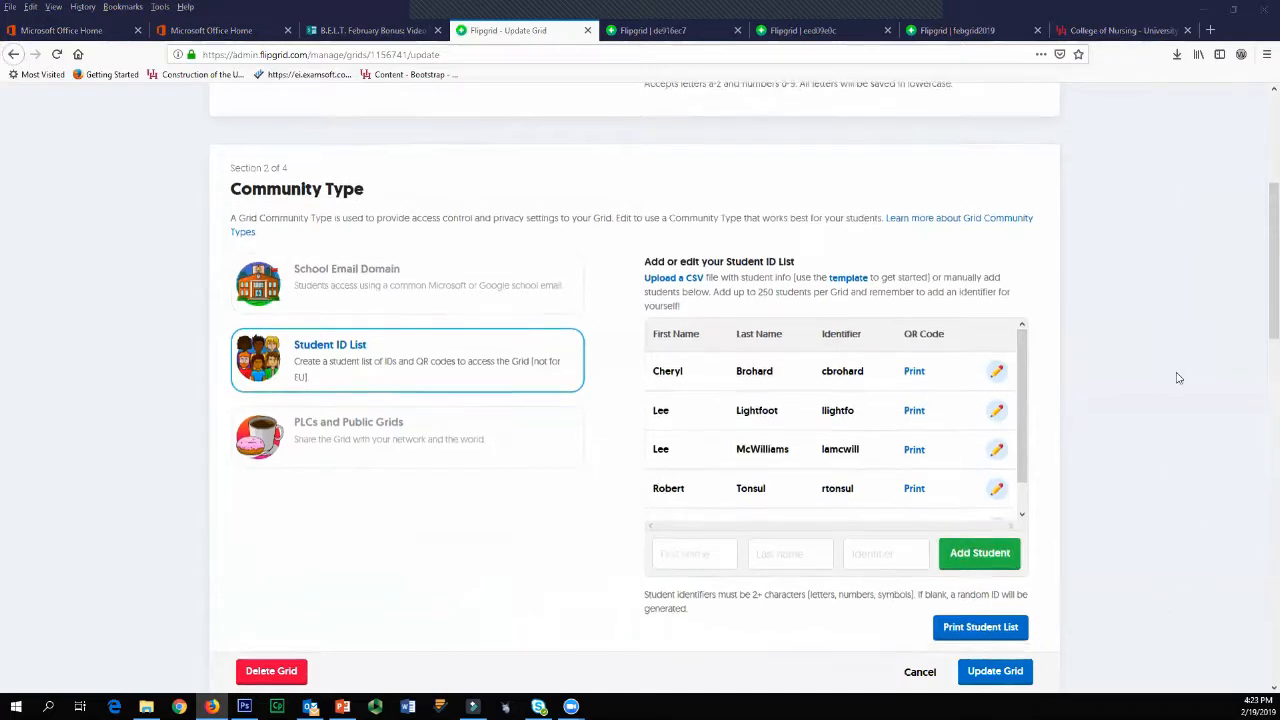
Step: Look over the Features and Personalize sections and enable Grid Followers so students can receive email notifications
scroll(1178, 377, "down", 3)
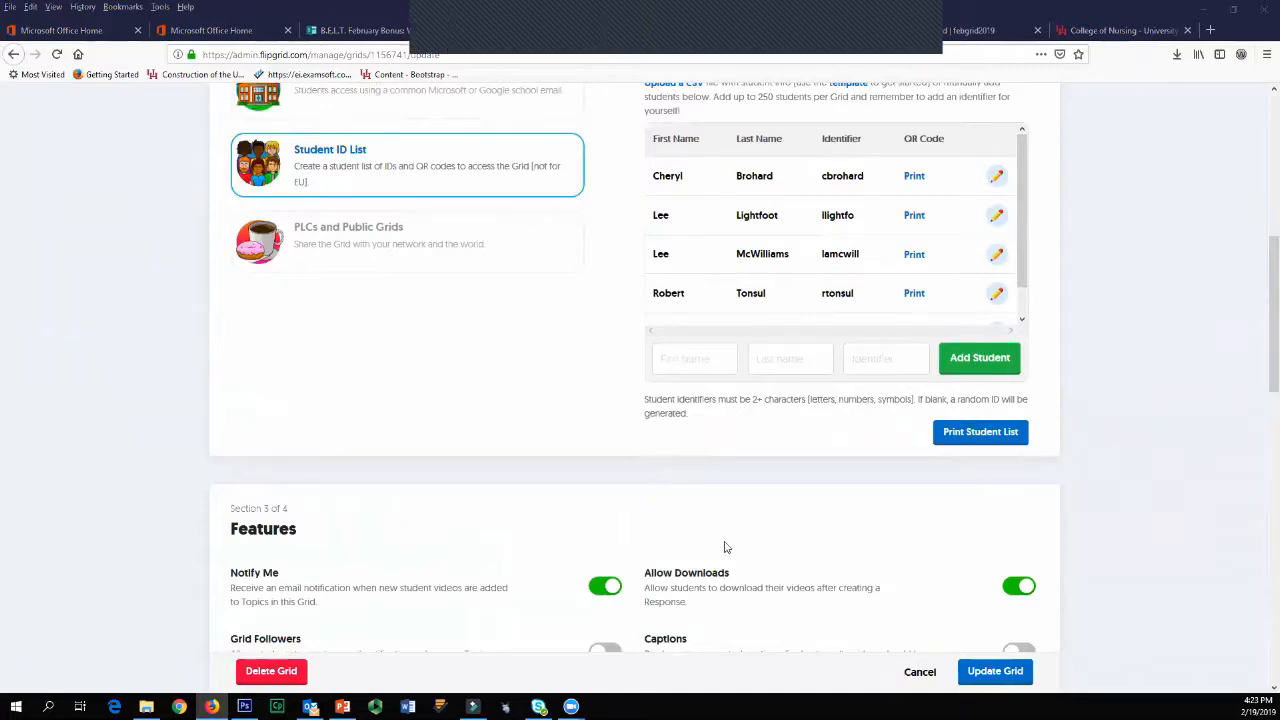
scroll(723, 546, "down", 6)
scroll(738, 518, "up", 10)
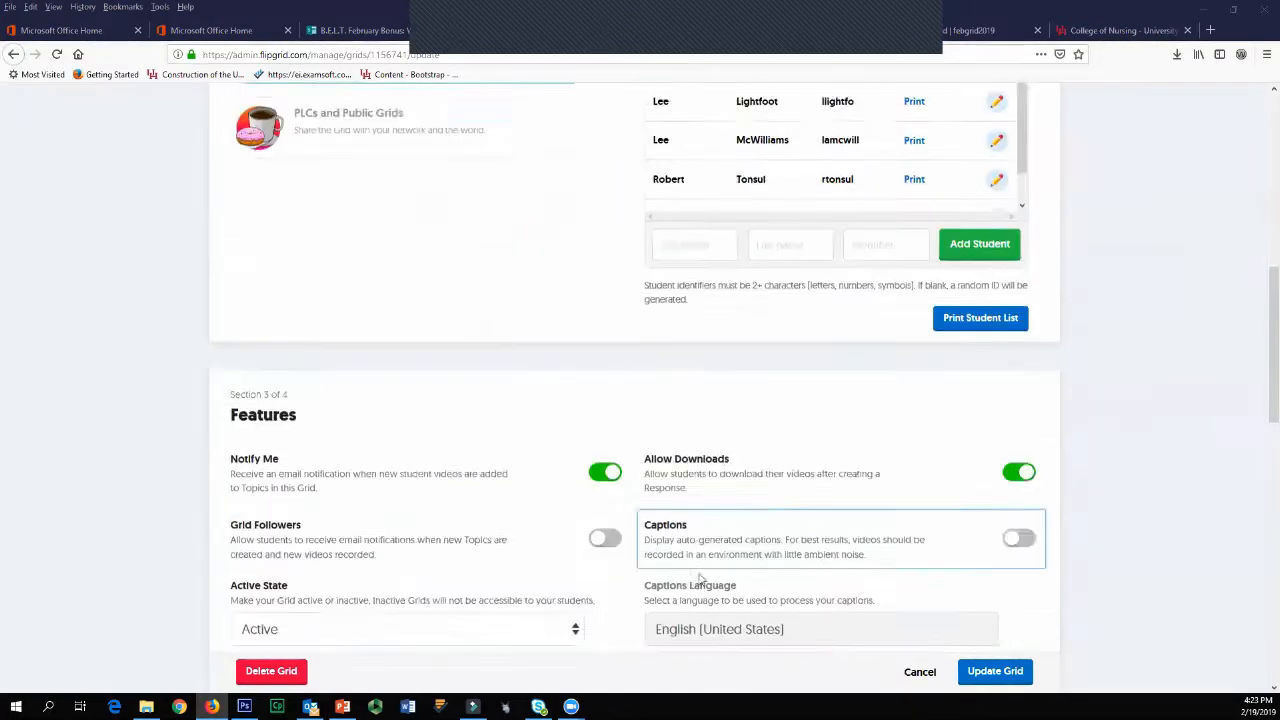
scroll(428, 487, "down", 10)
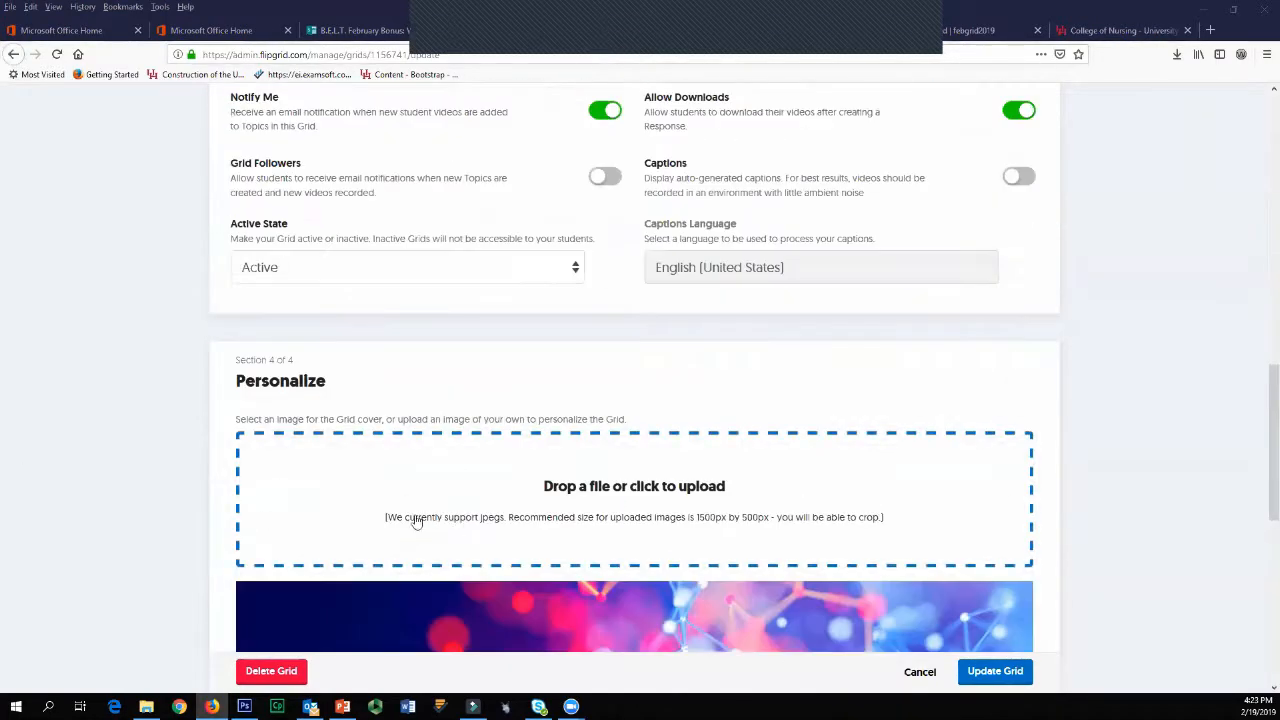
scroll(401, 377, "up", 3)
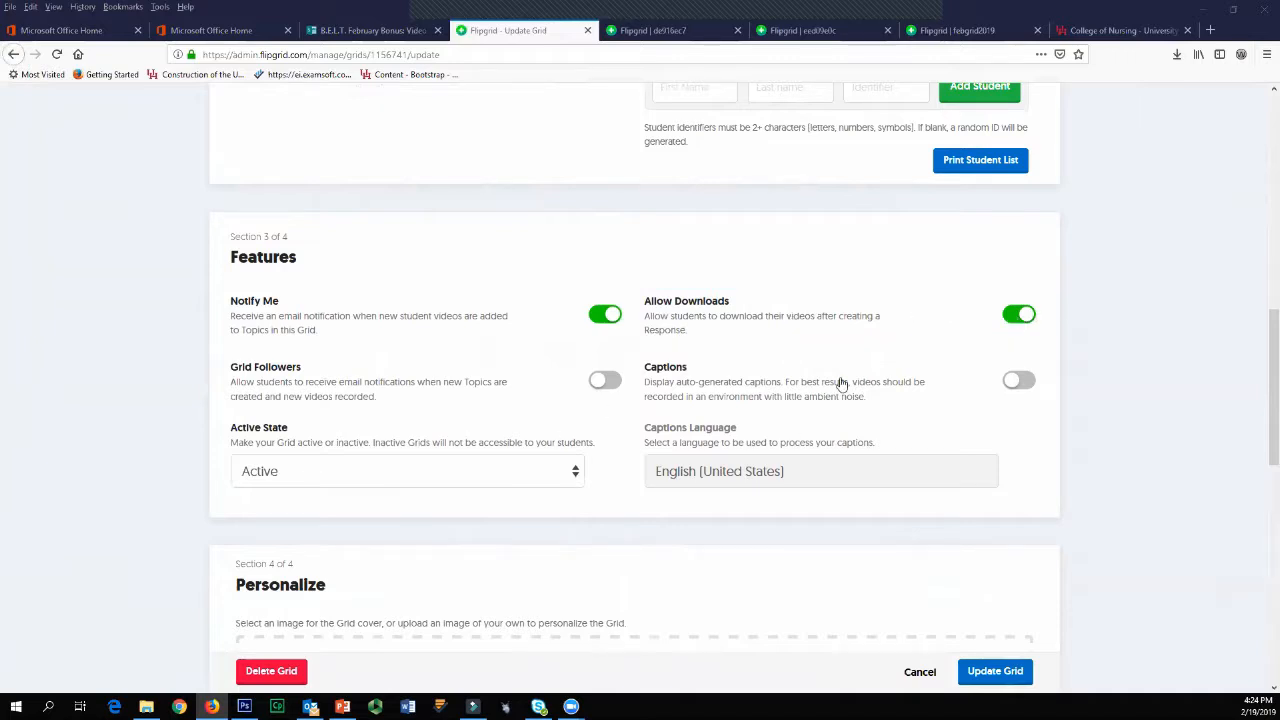
left_click(608, 382)
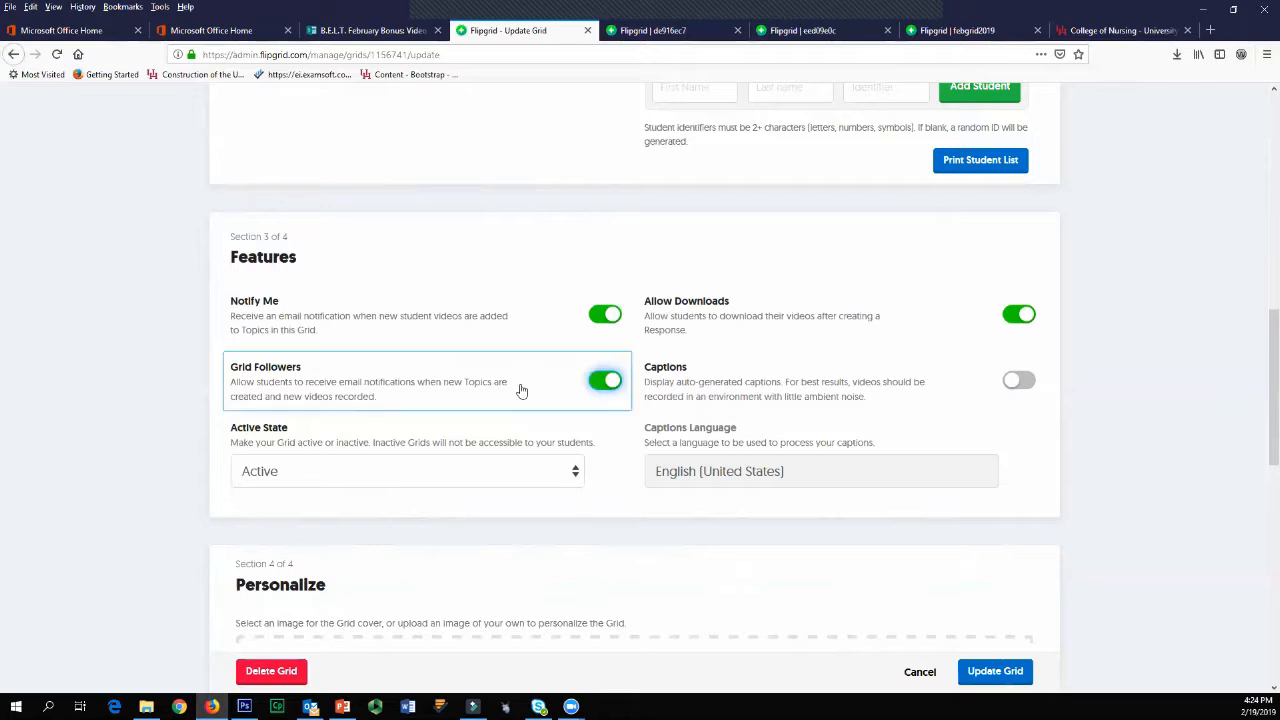
Step: Look over the grid cover image options and try to save the grid changes
scroll(540, 612, "down", 3)
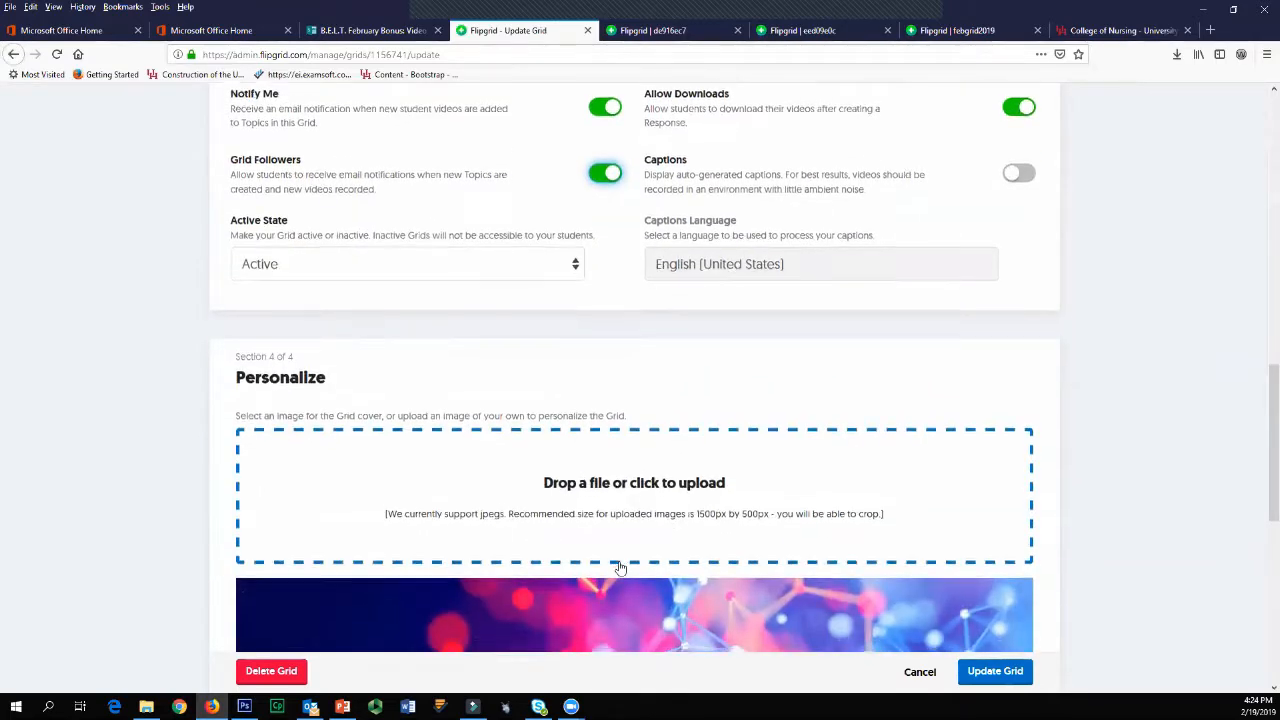
scroll(620, 567, "down", 2)
scroll(675, 630, "down", 2)
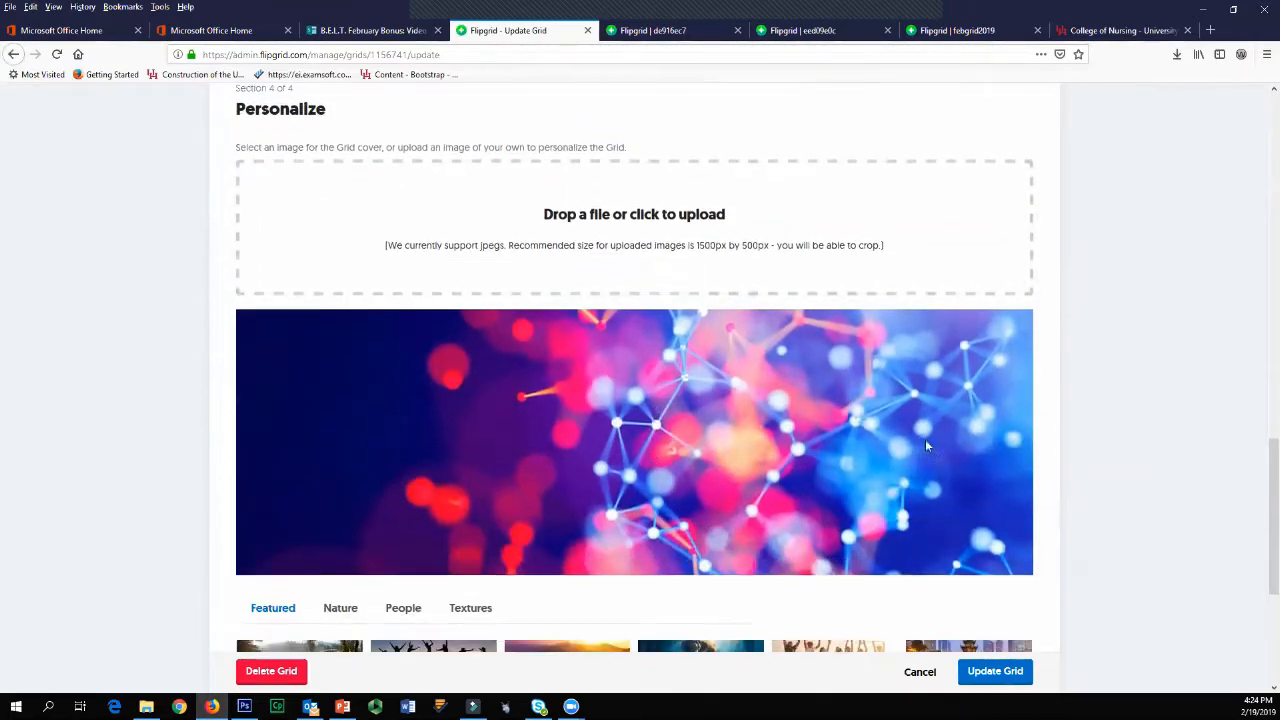
scroll(733, 482, "down", 5)
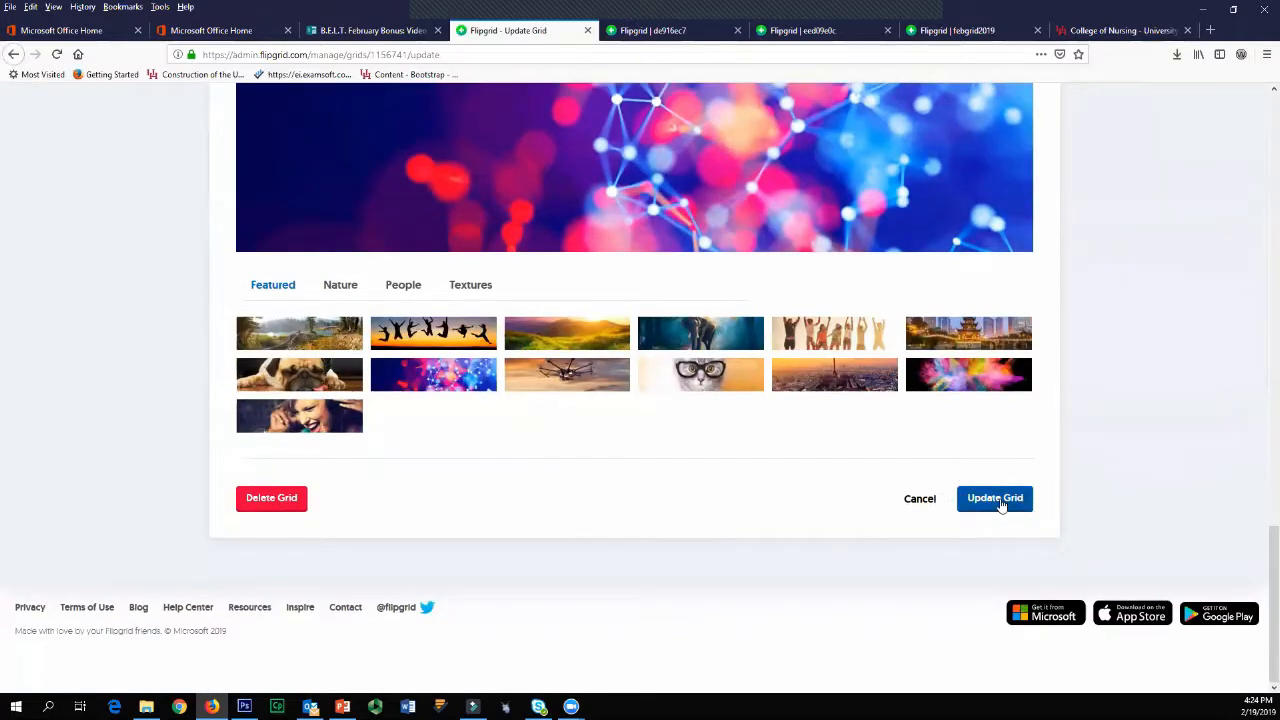
left_click(994, 497)
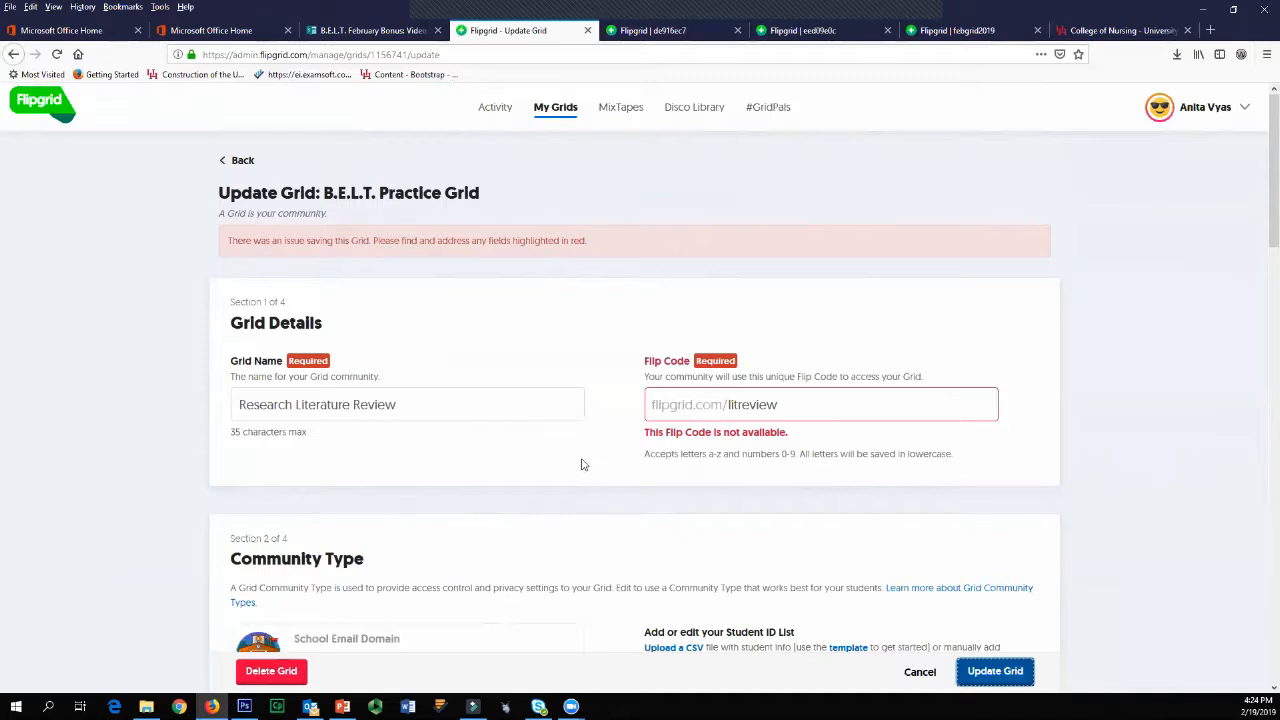
scroll(583, 463, "down", 2)
left_click(824, 276)
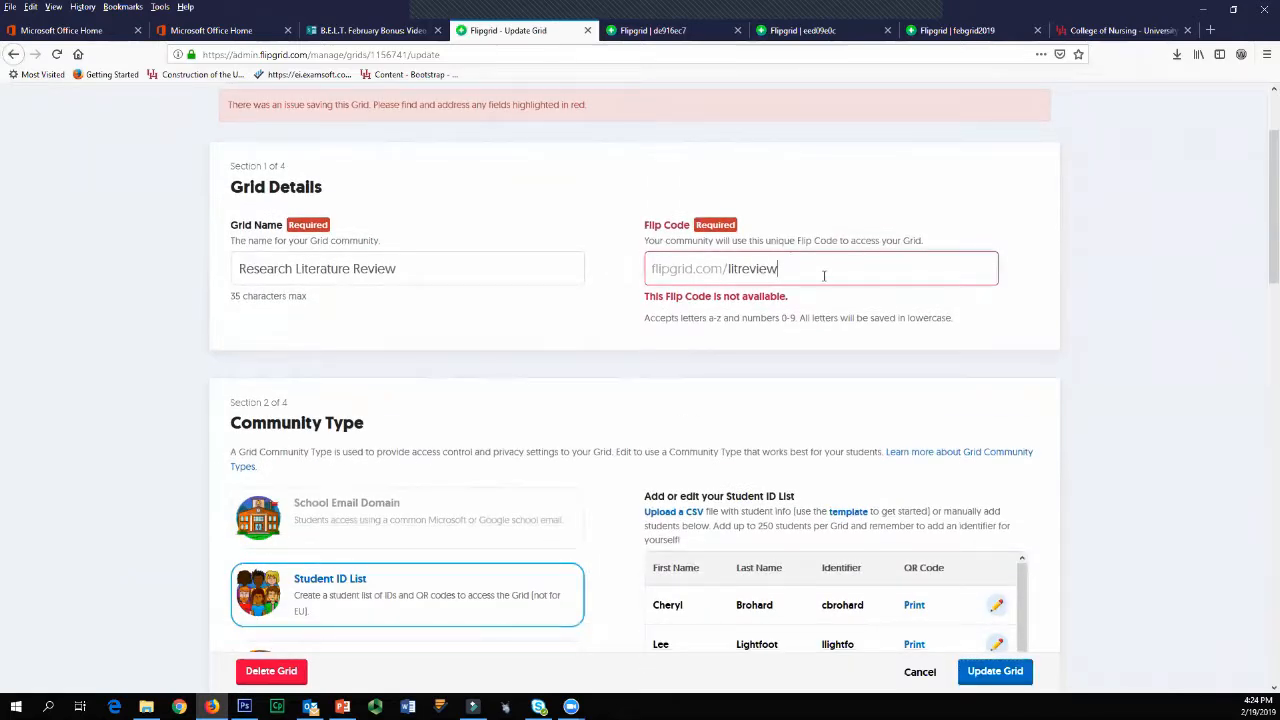
type("19")
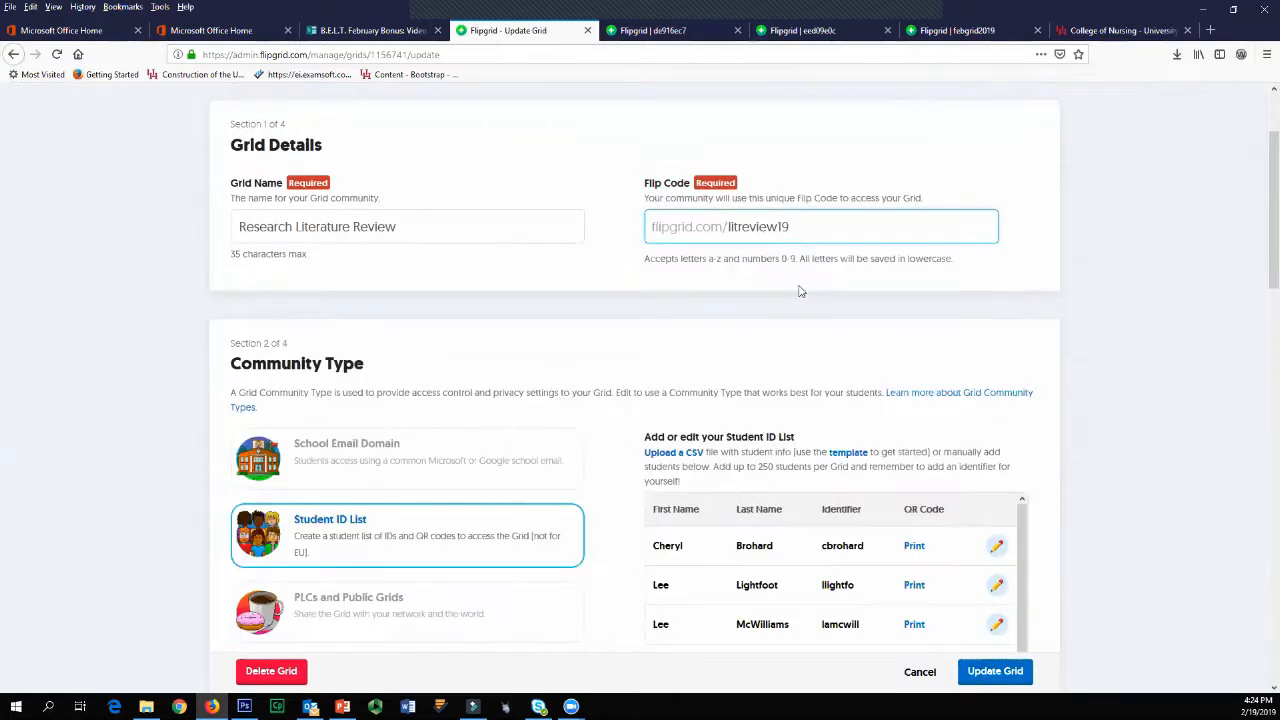
left_click(1020, 673)
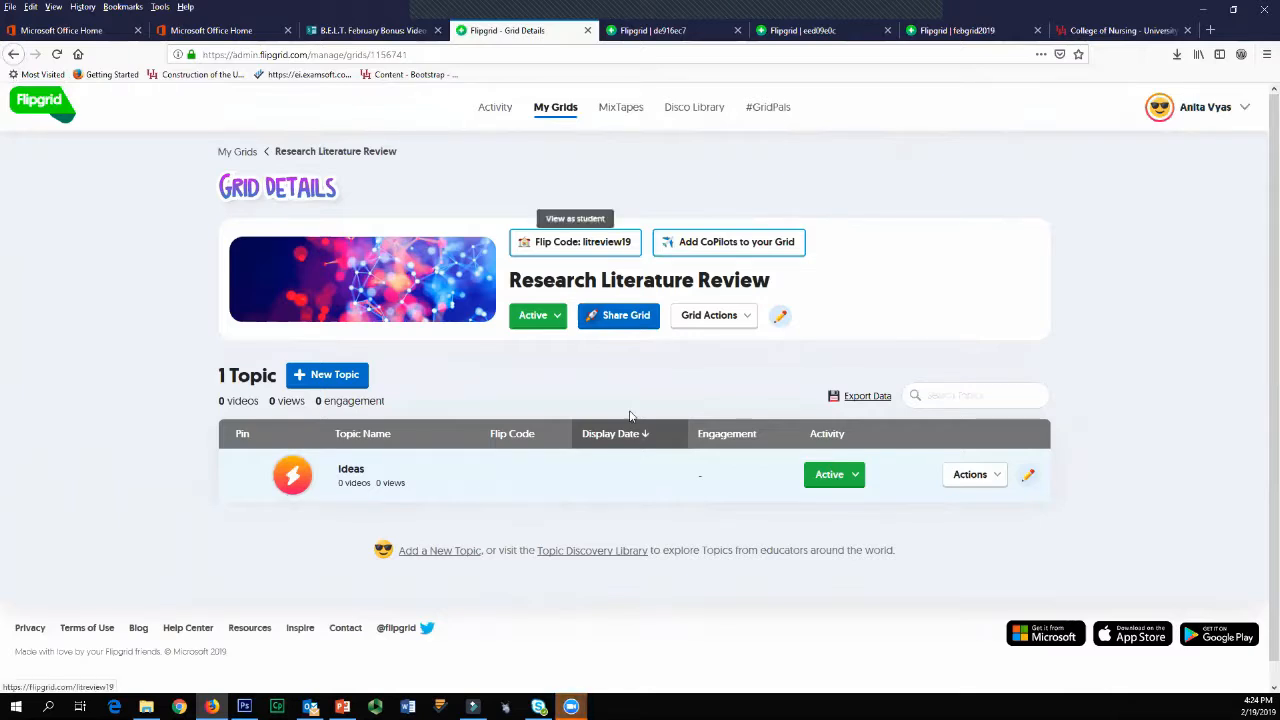
Step: Open the Research Literature Review grid's sharing options, copy its class link and close them
left_click(615, 315)
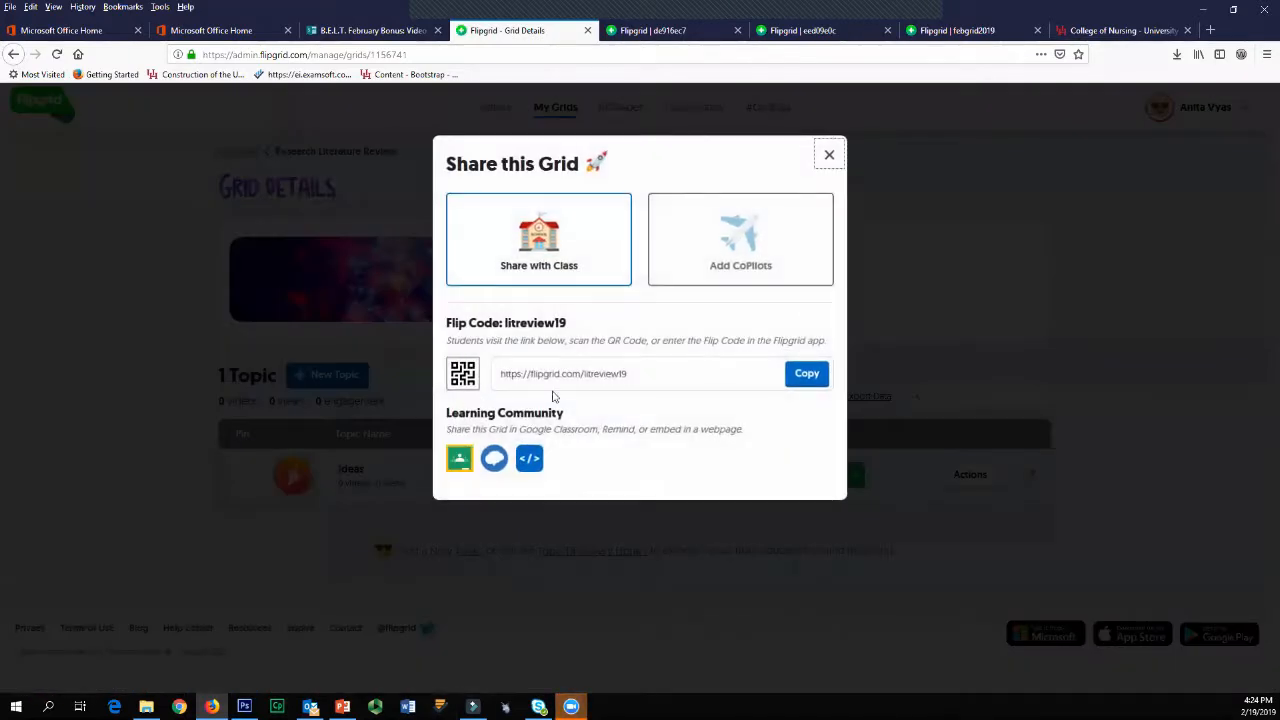
left_click(815, 376)
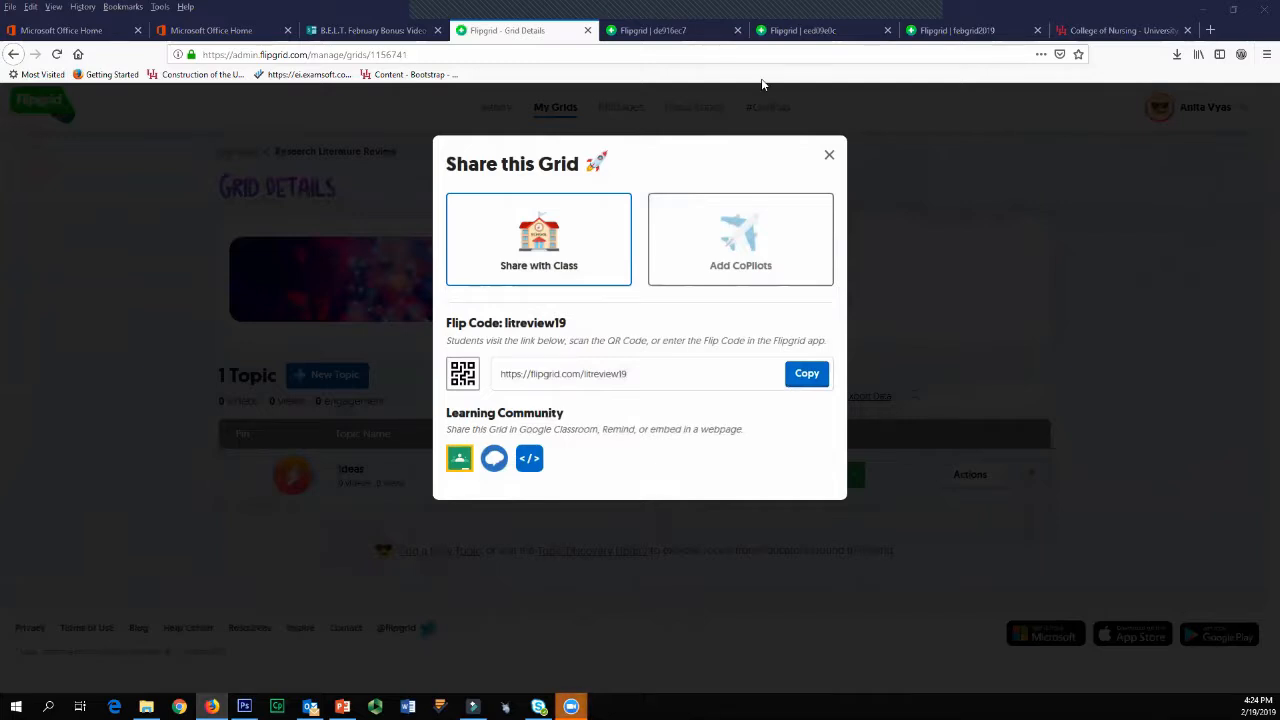
left_click(829, 154)
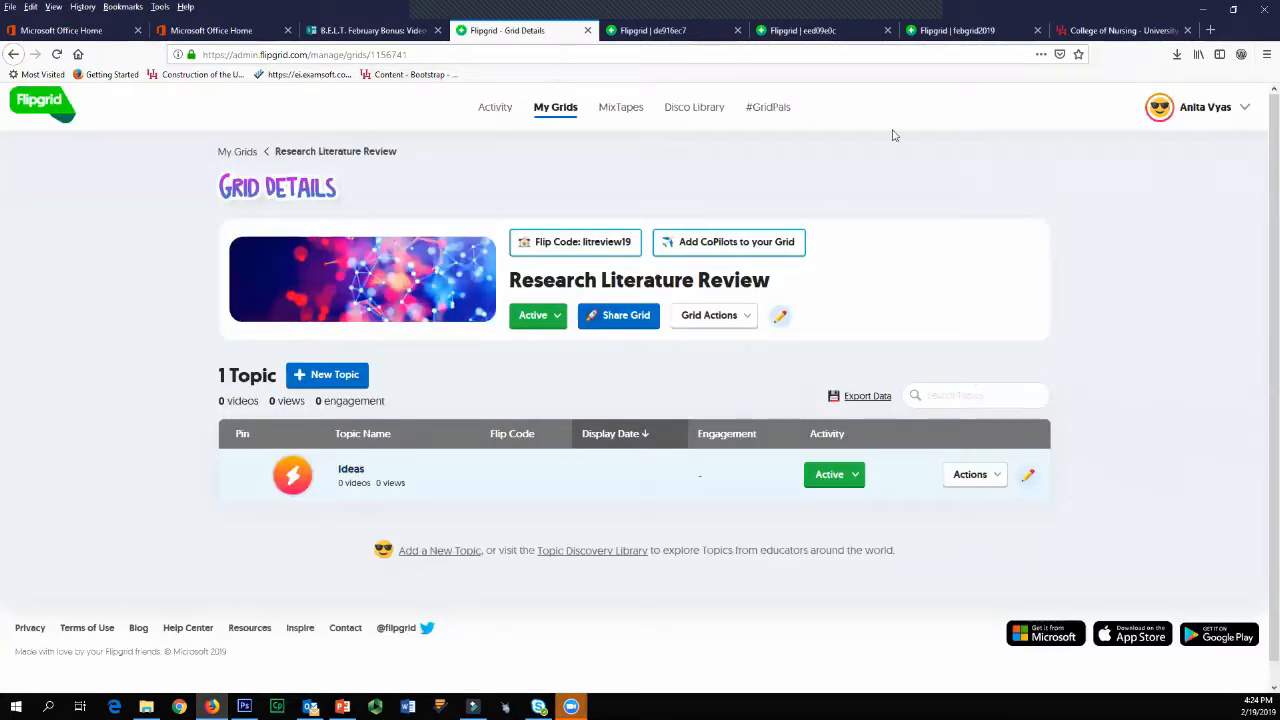
Step: Open the grid's student page through its Flip Code and log in with a student ID, with Remember Me enabled
left_click(575, 242)
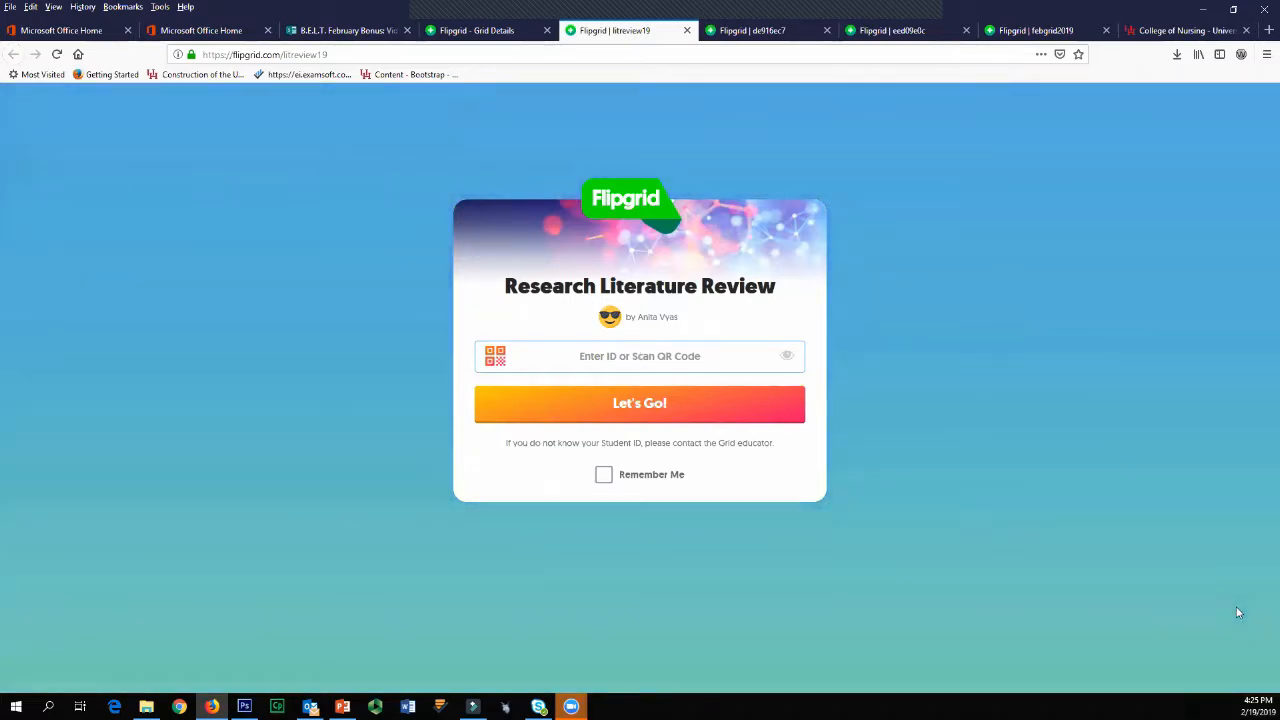
type("a")
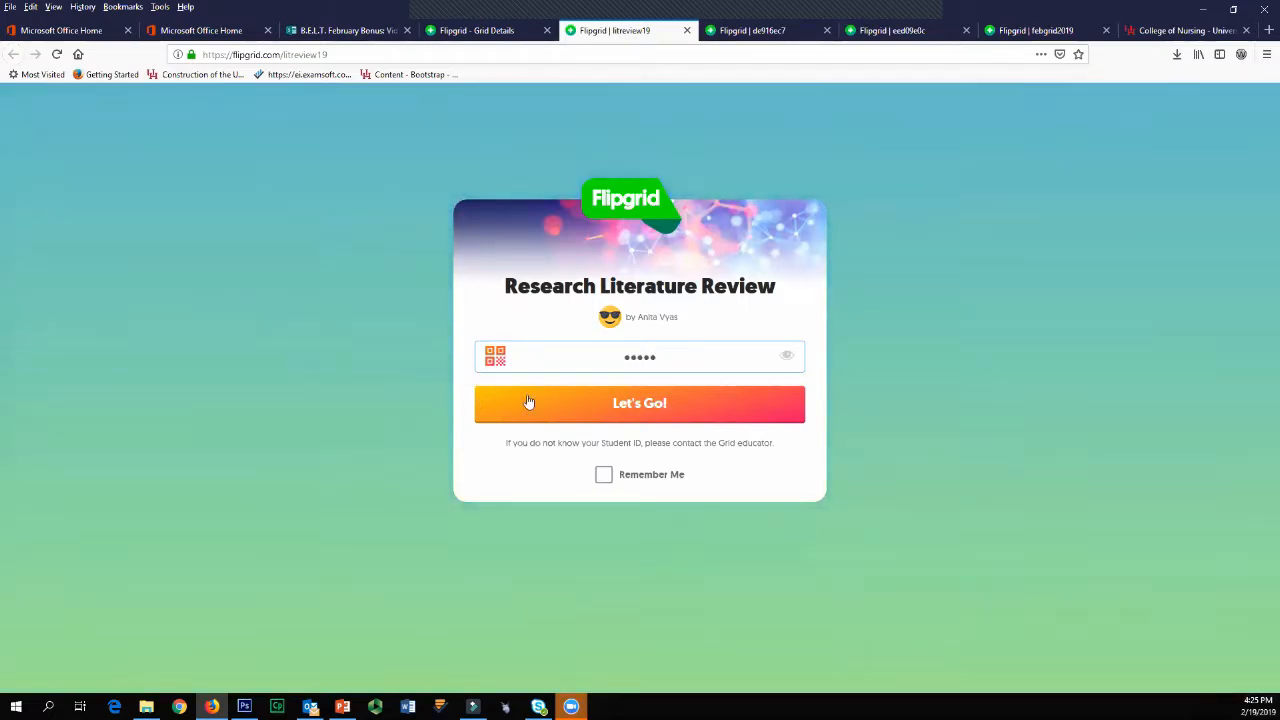
left_click(604, 475)
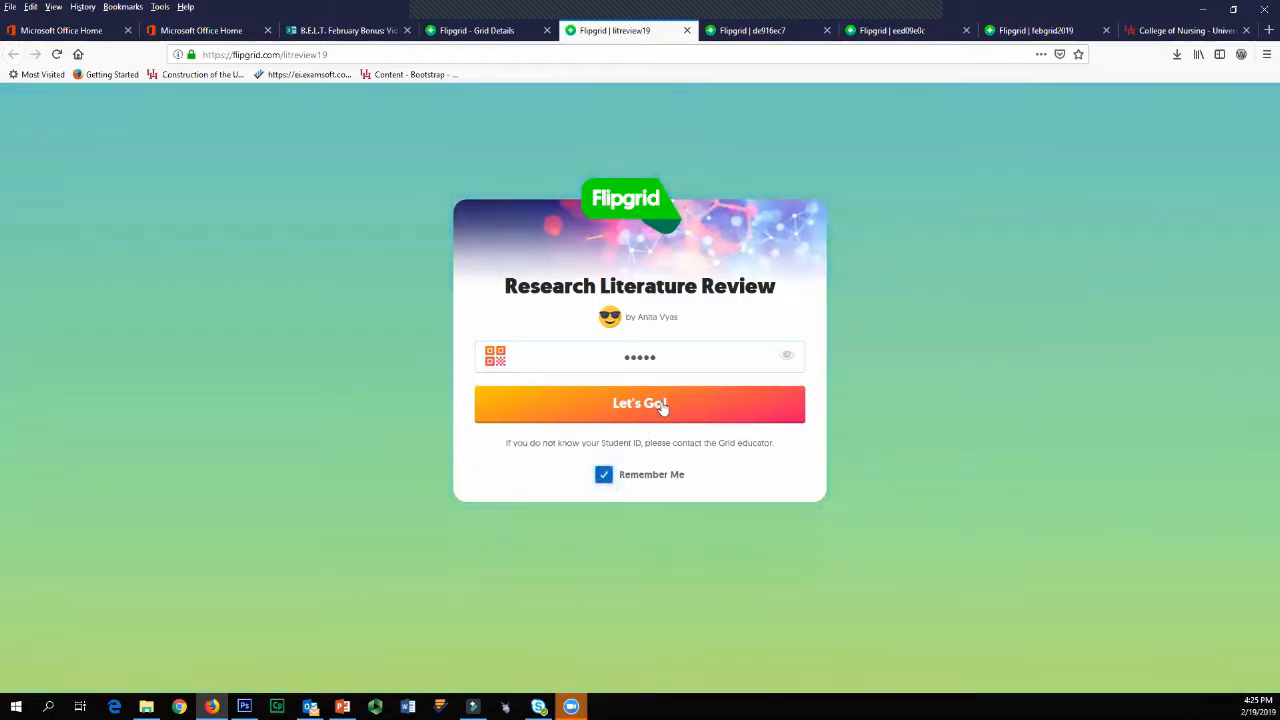
left_click(662, 404)
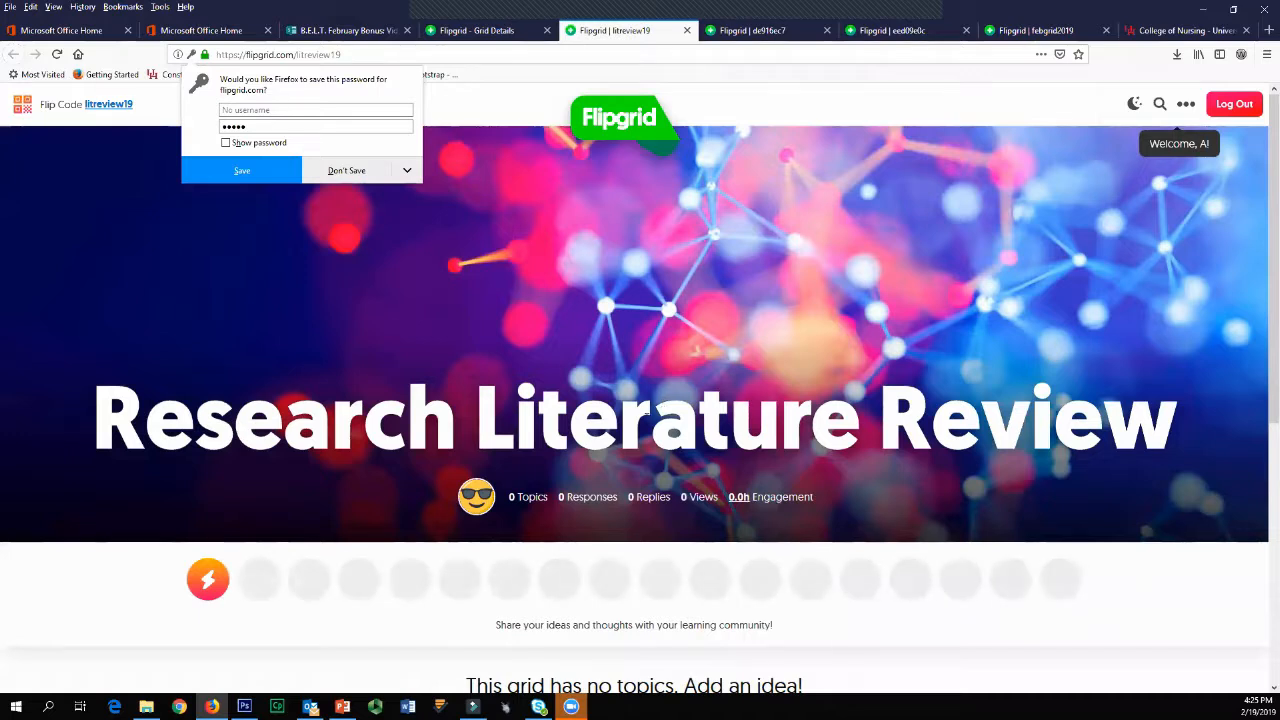
Step: Look over the Research Literature Review grid's student page, including its banner, idea area and topic section
scroll(884, 474, "down", 3)
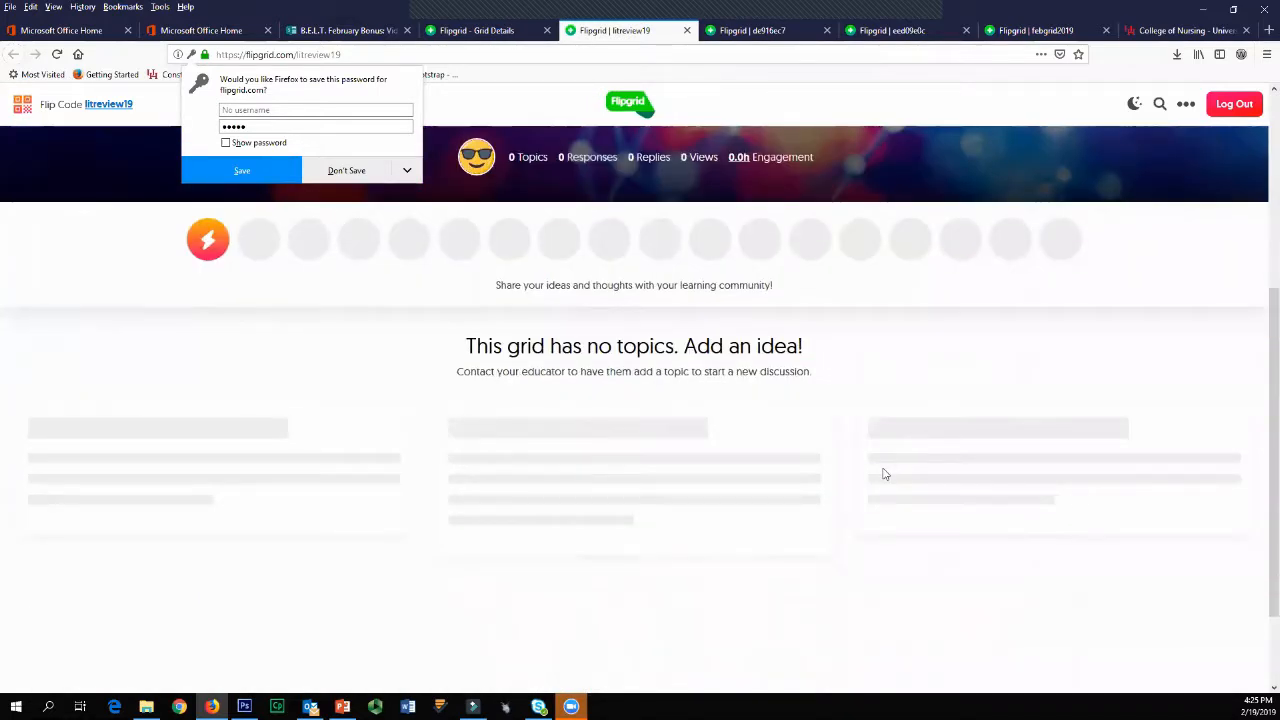
scroll(582, 688, "up", 1)
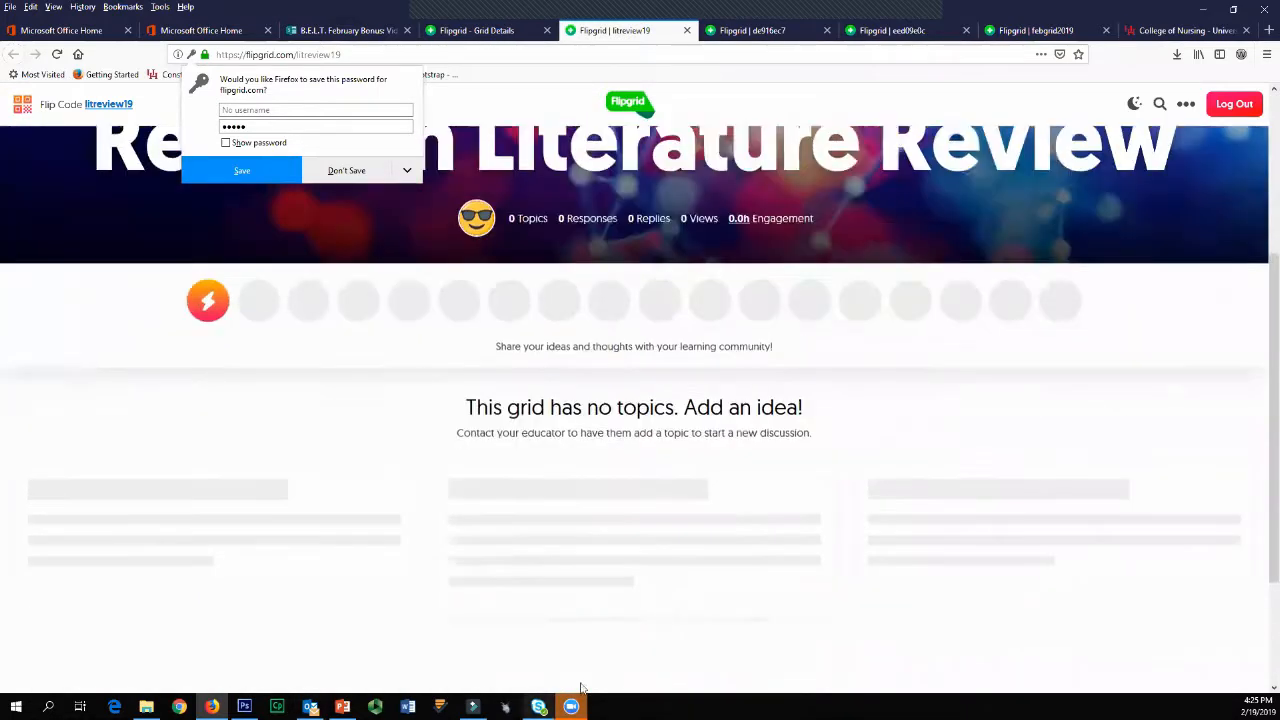
scroll(677, 451, "up", 2)
scroll(666, 508, "up", 2)
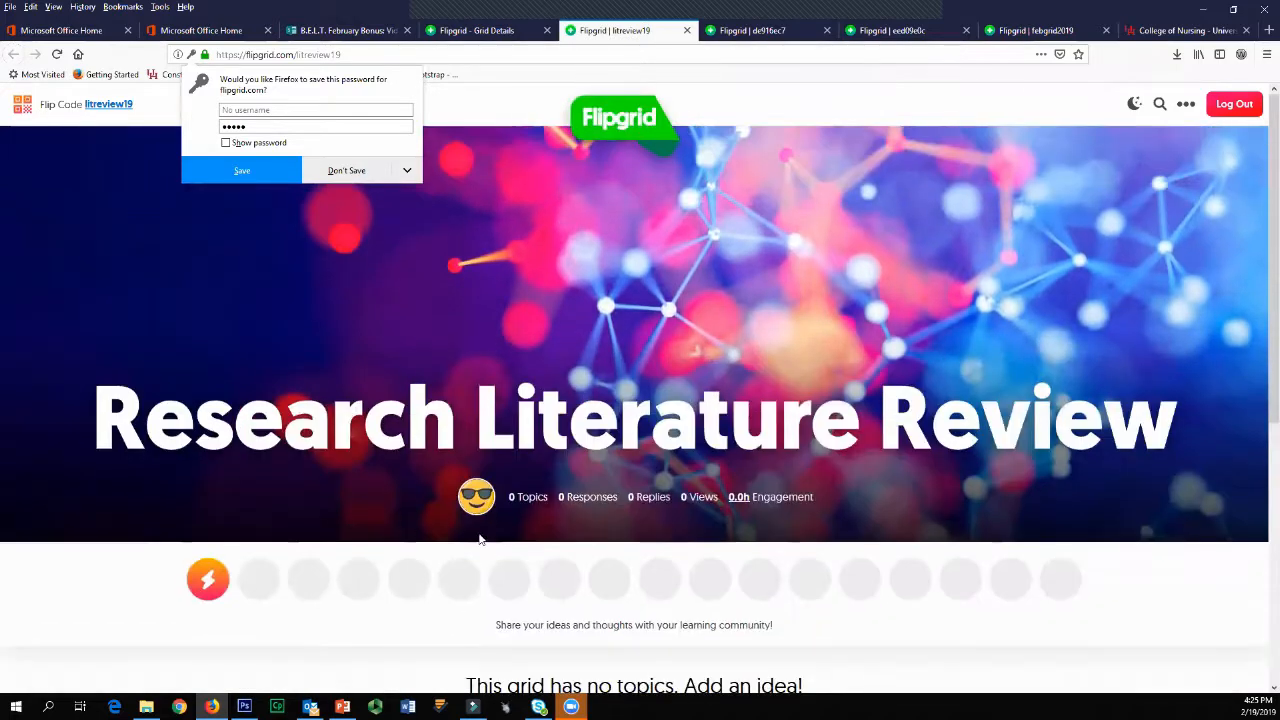
scroll(480, 540, "down", 3)
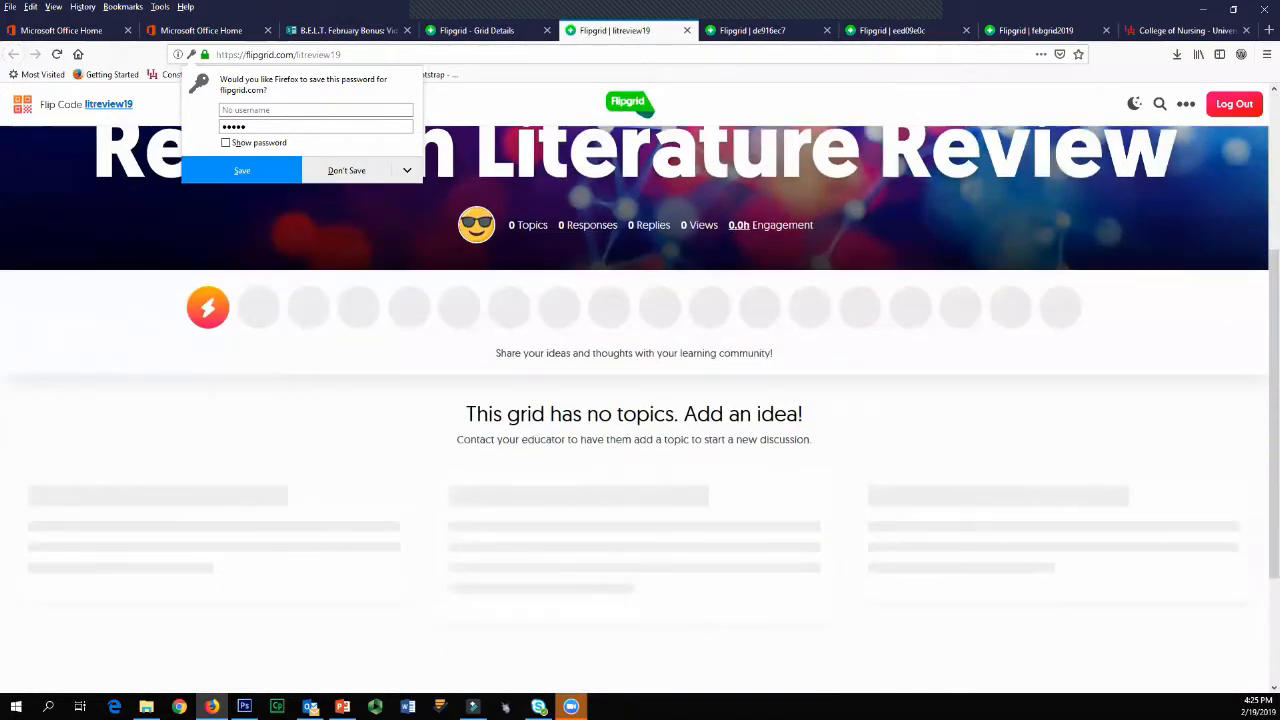
scroll(462, 390, "up", 2)
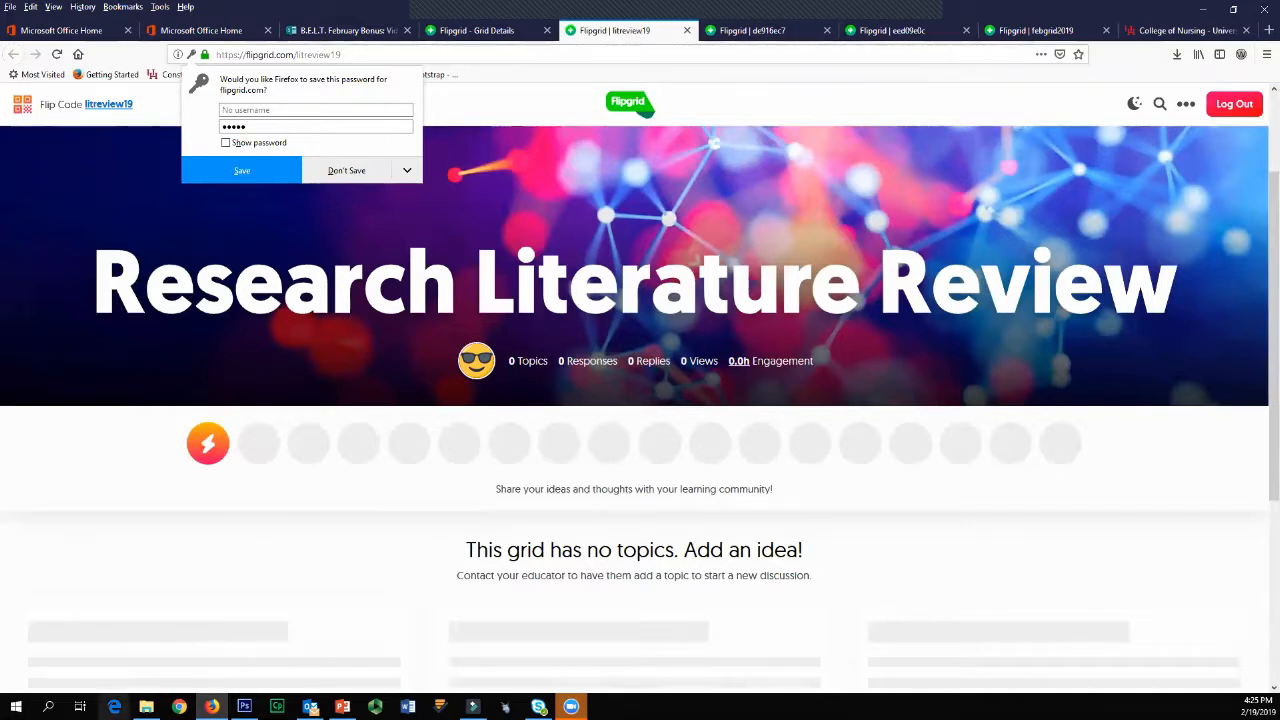
Step: Reopen the Research Literature Review grid for editing and review its Student ID List
left_click(460, 32)
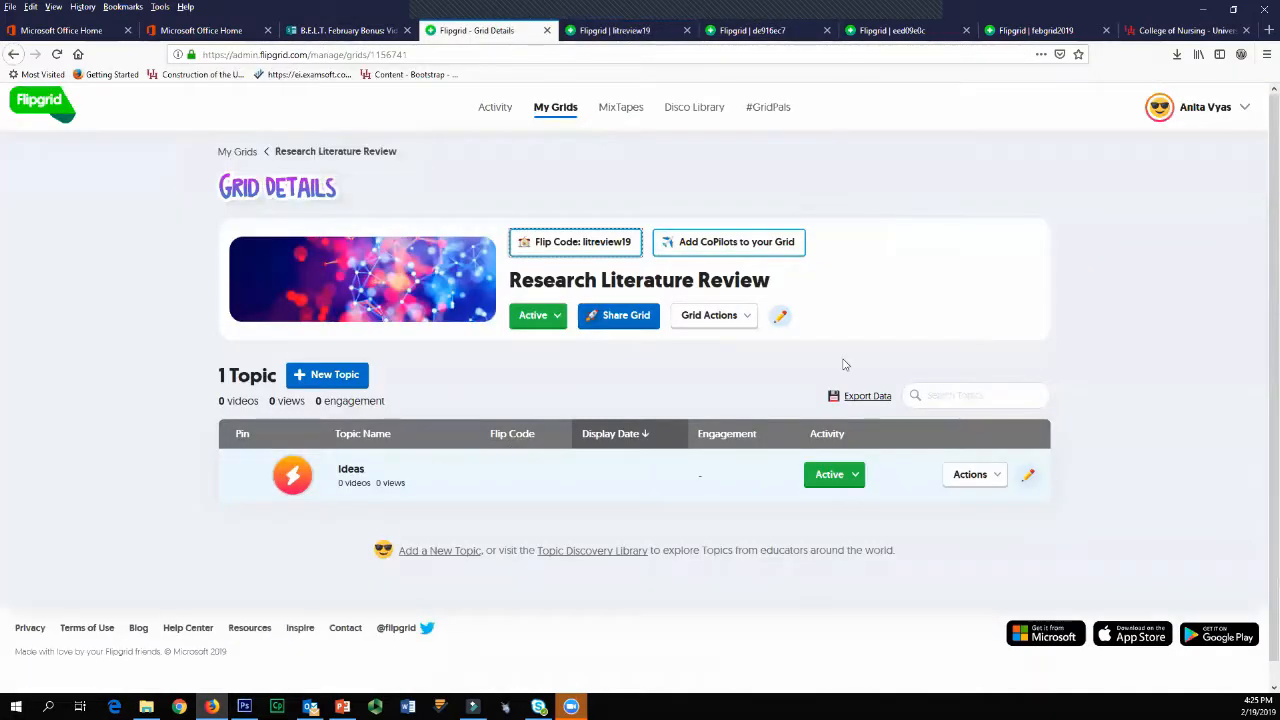
left_click(779, 316)
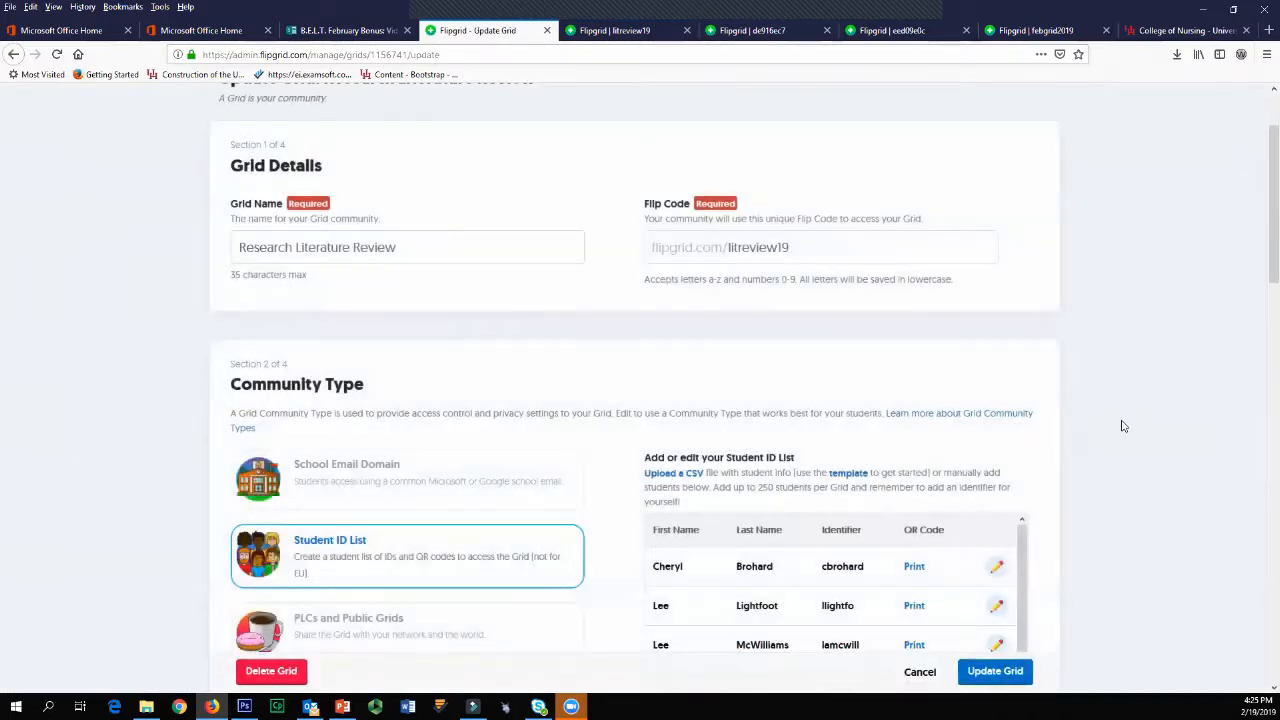
scroll(1114, 509, "down", 3)
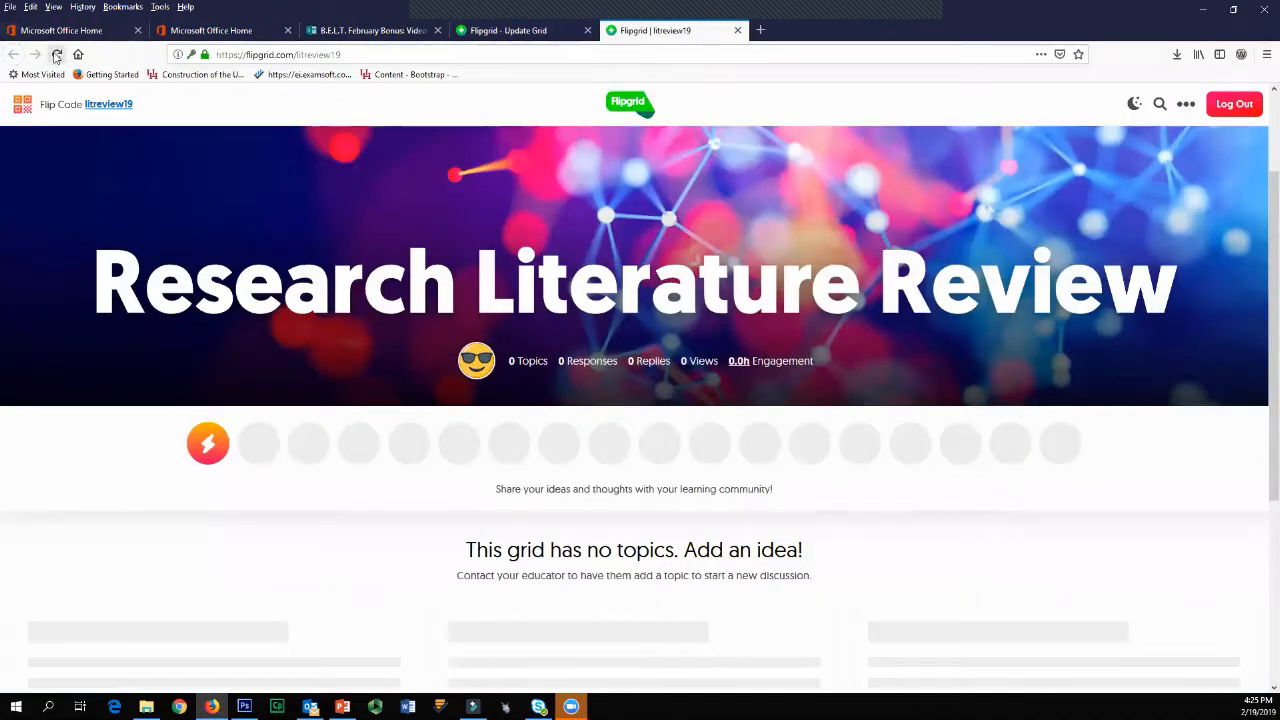
Step: Reload the grid's student page and look through it again
left_click(56, 56)
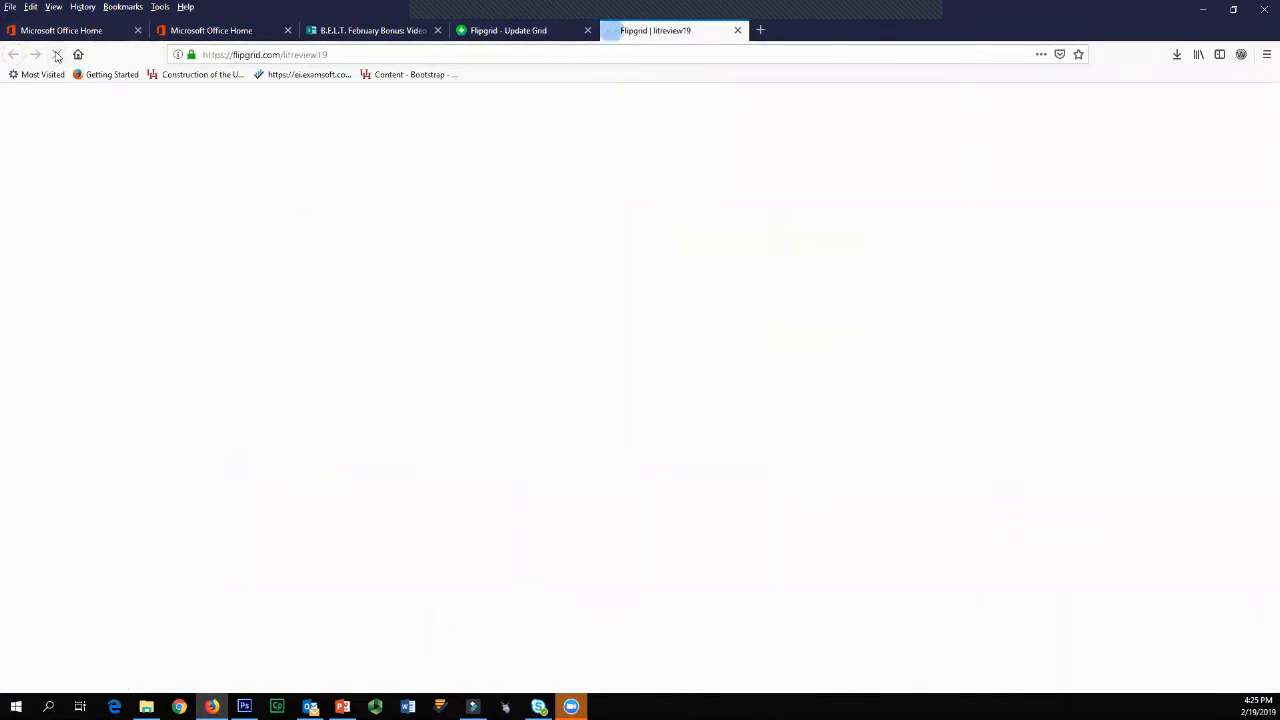
scroll(419, 573, "down", 5)
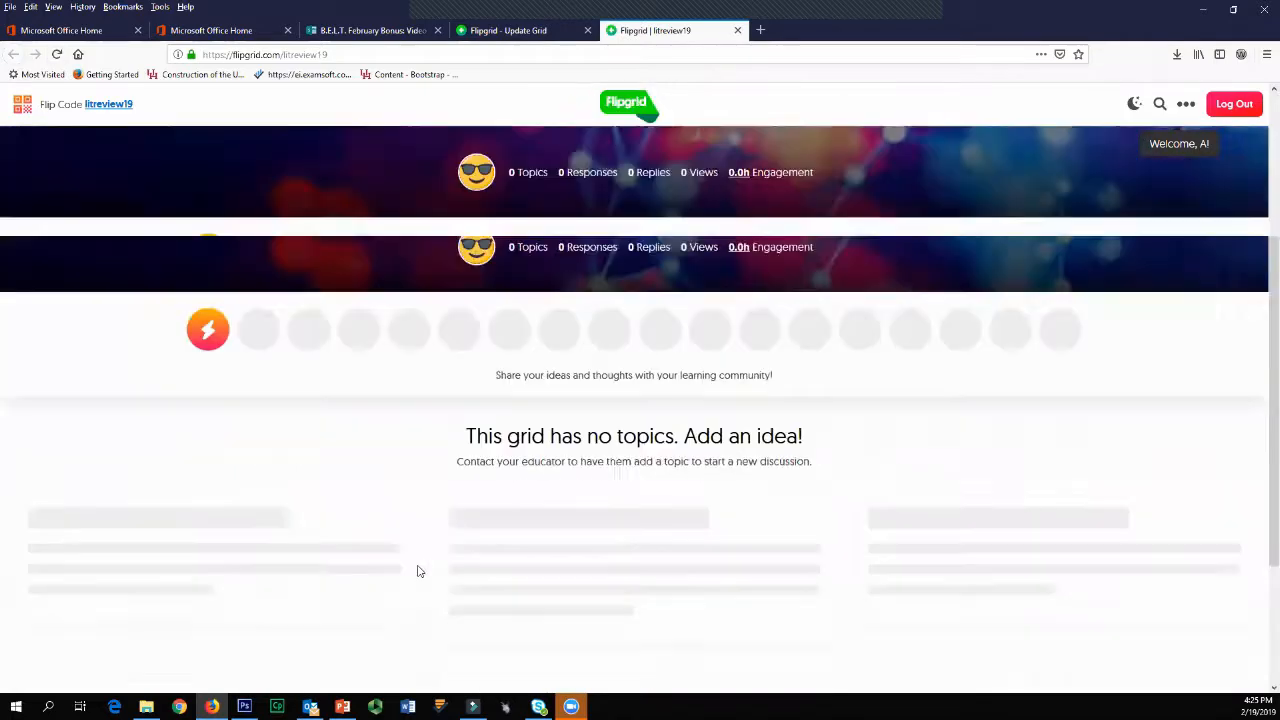
scroll(414, 574, "up", 5)
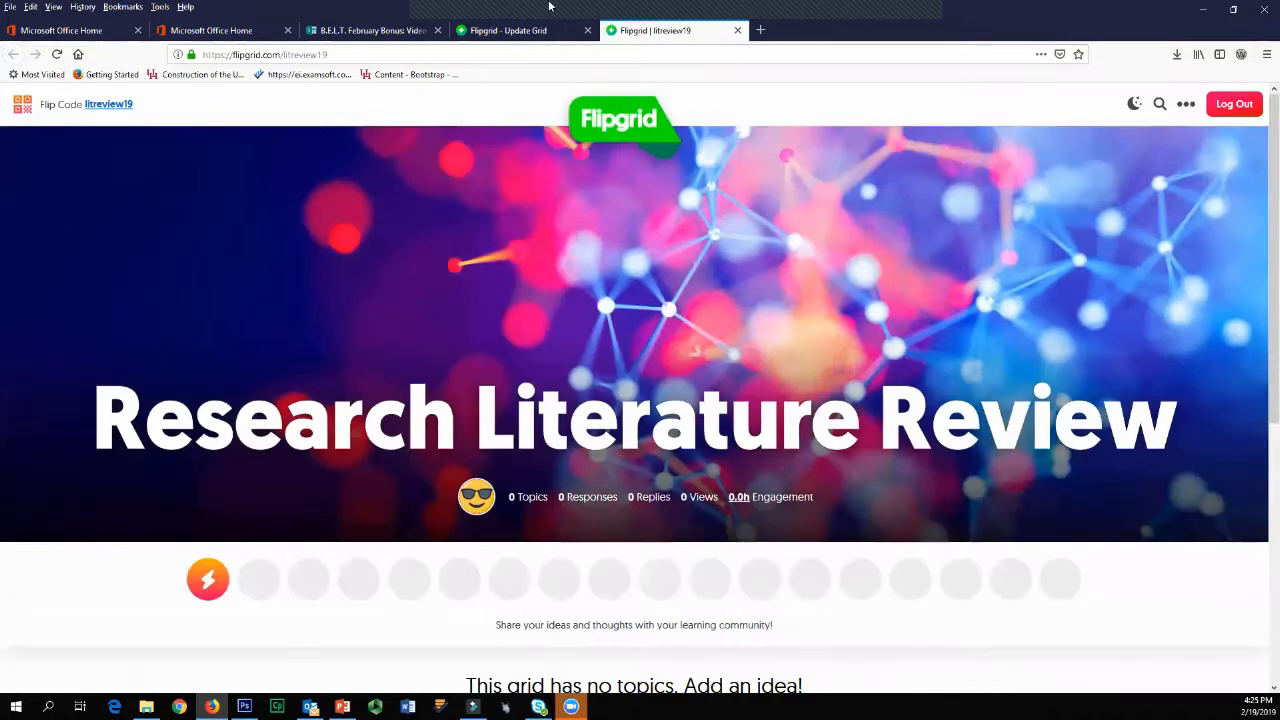
Step: Leave the grid settings without saving and start a new topic in the Research Literature Review grid
left_click(502, 33)
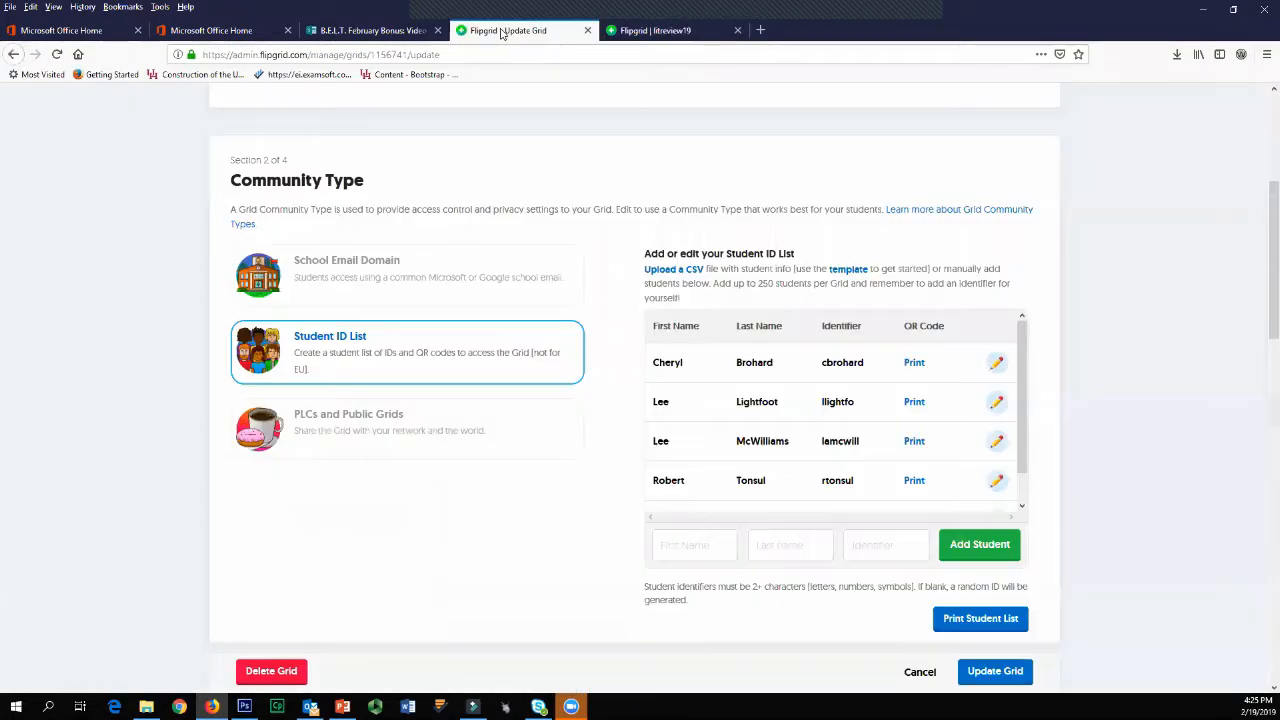
left_click(920, 672)
left_click(340, 376)
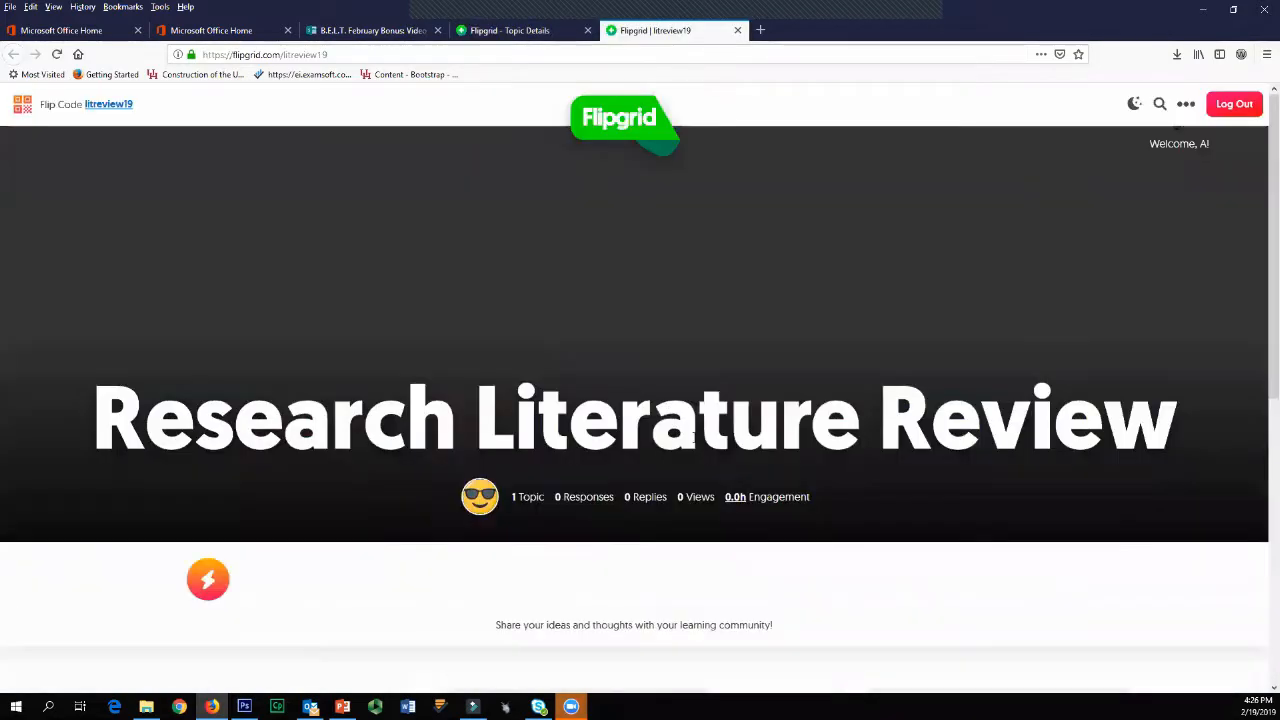
Step: Check the Group 1 Lit review ideas topic on the student page and review its Topic Details
scroll(700, 434, "down", 3)
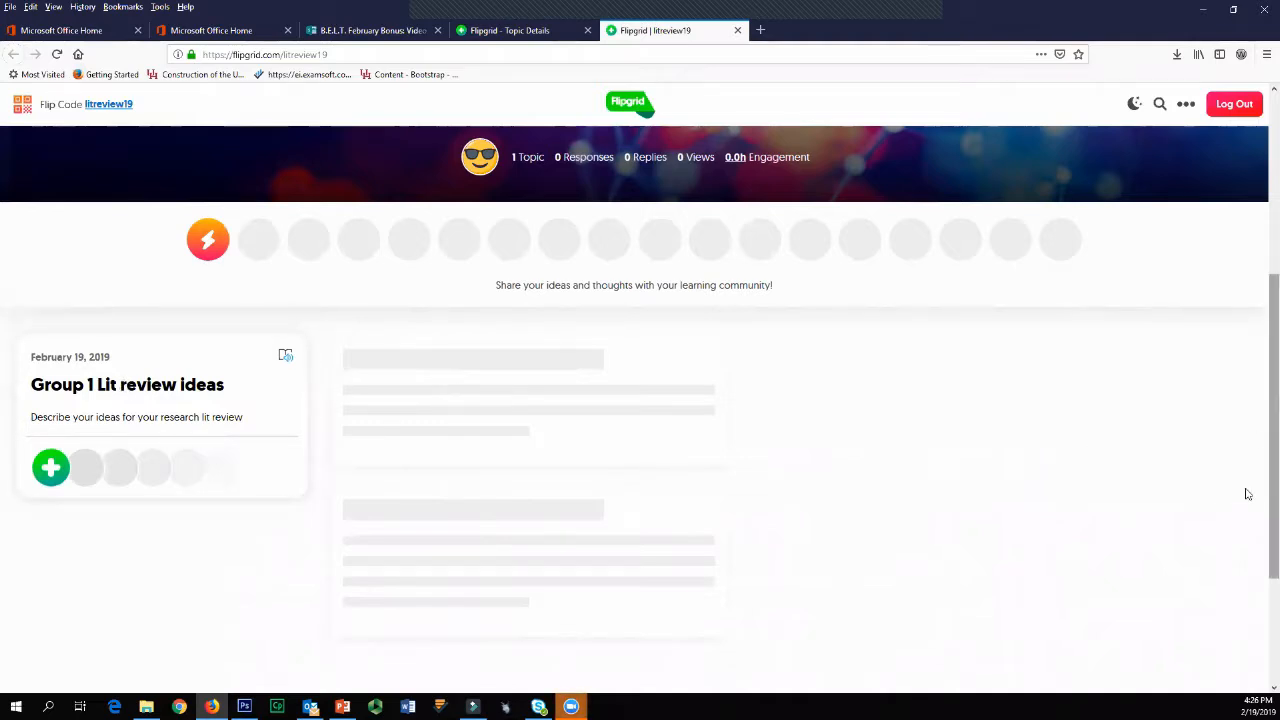
scroll(463, 430, "up", 1)
scroll(463, 430, "up", 4)
left_click(533, 31)
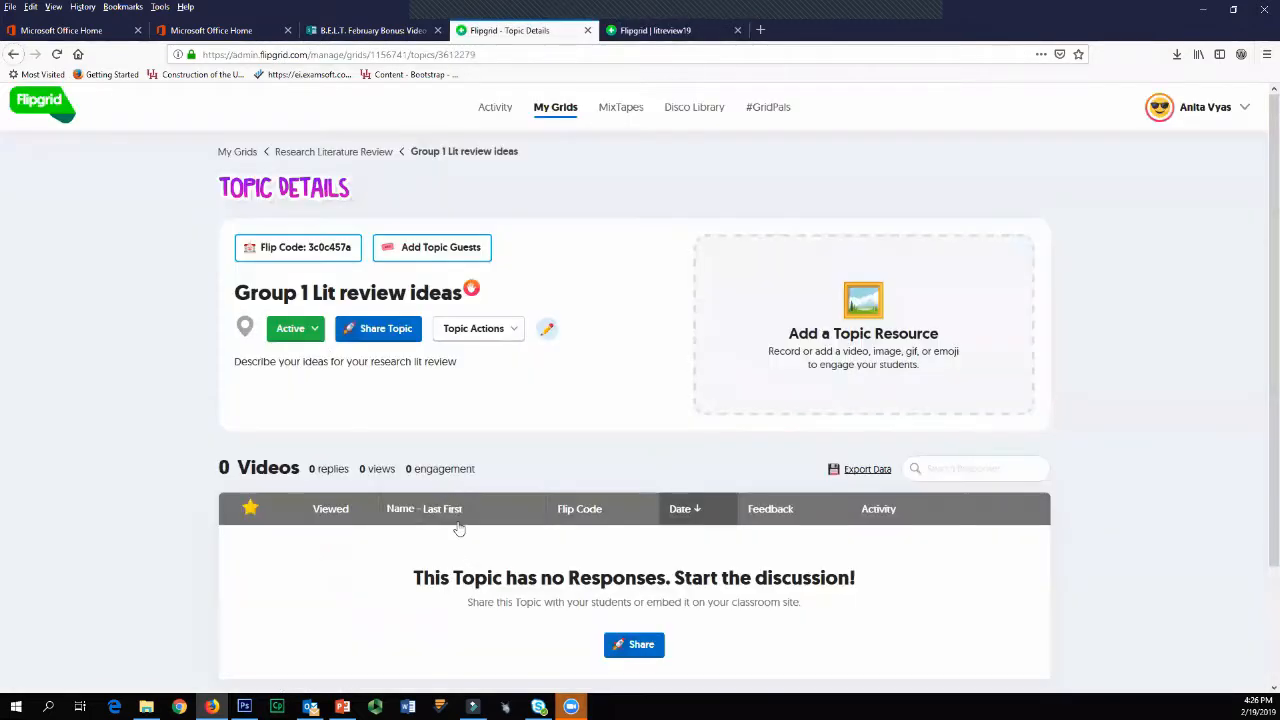
scroll(455, 520, "down", 2)
scroll(455, 520, "down", 1)
scroll(360, 380, "up", 3)
Step: Open the topic's student page, show its Flip Code and QR code enlarged, and return to the Topic Details
left_click(297, 247)
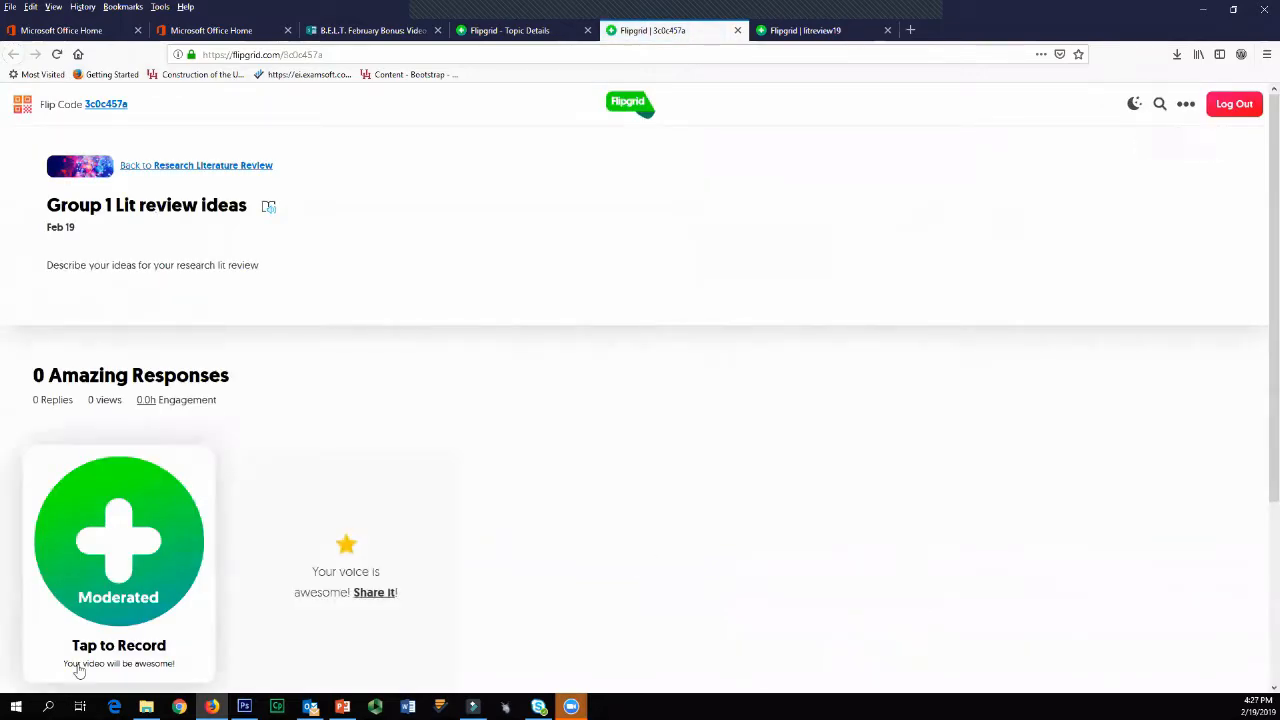
left_click(93, 108)
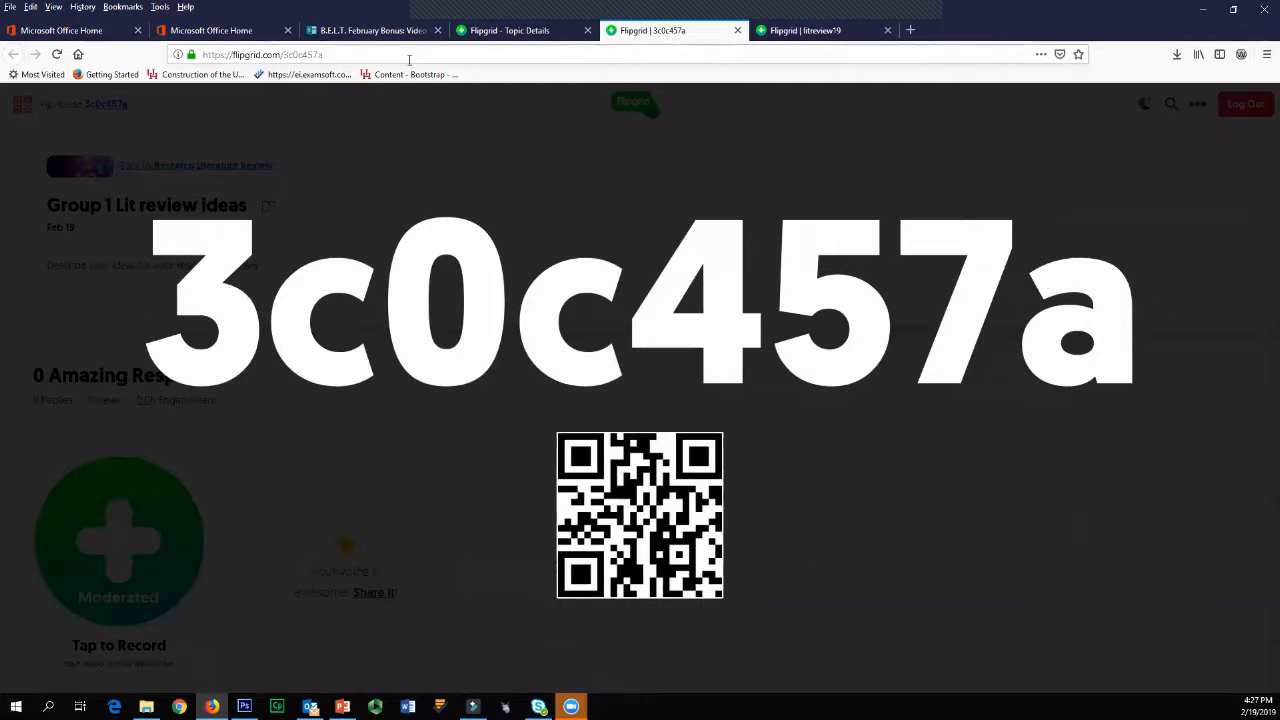
left_click(533, 30)
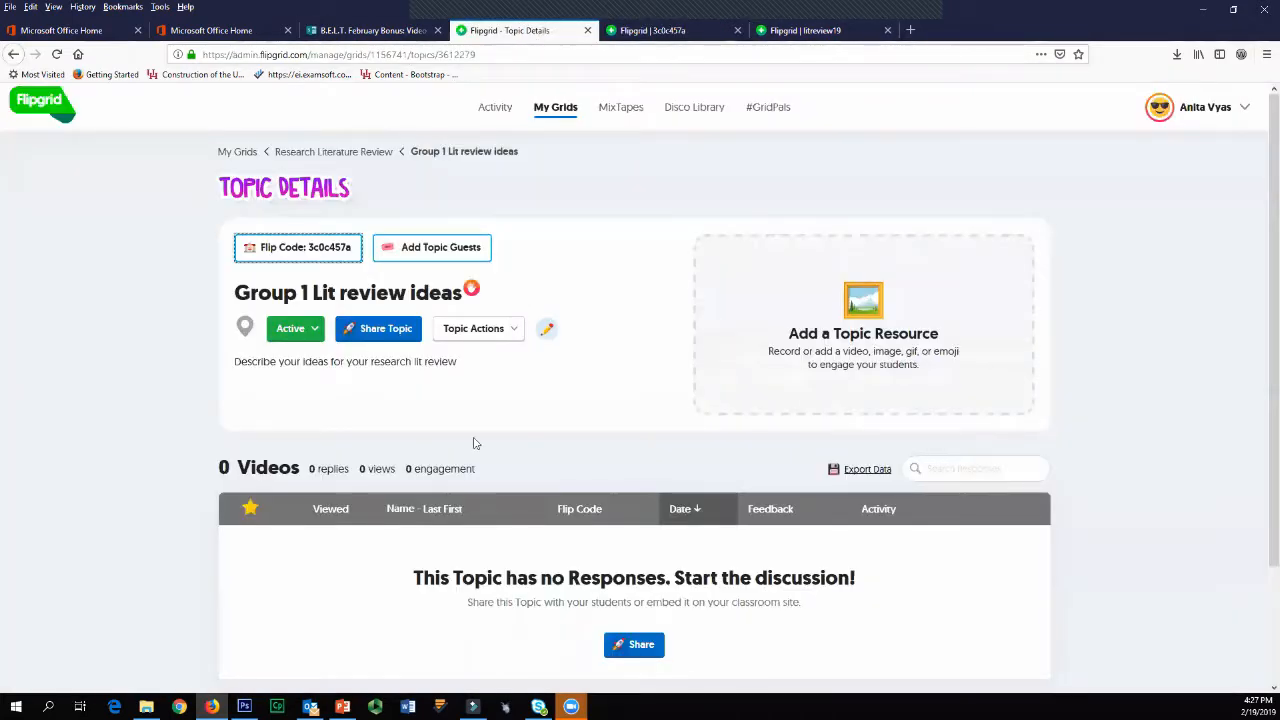
Step: Close both student pages and look over the Group 1 Lit review ideas Topic Details
left_click(737, 30)
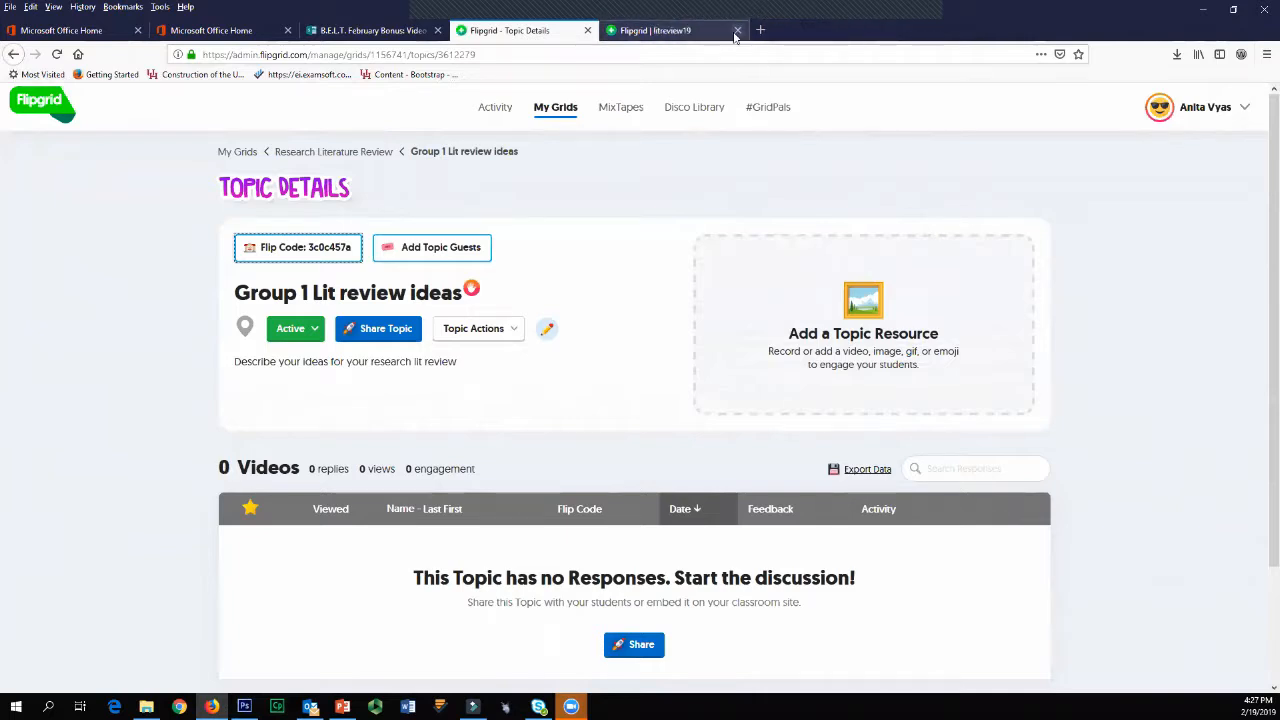
left_click(737, 30)
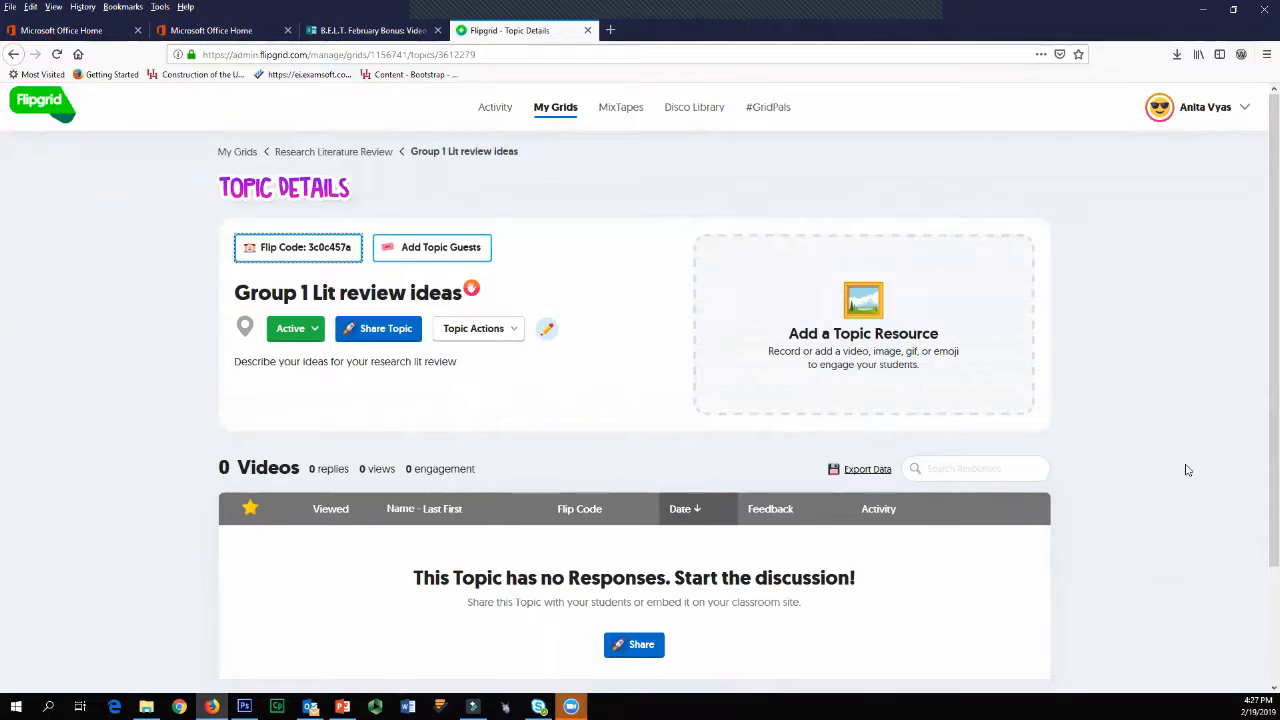
scroll(1180, 303, "down", 2)
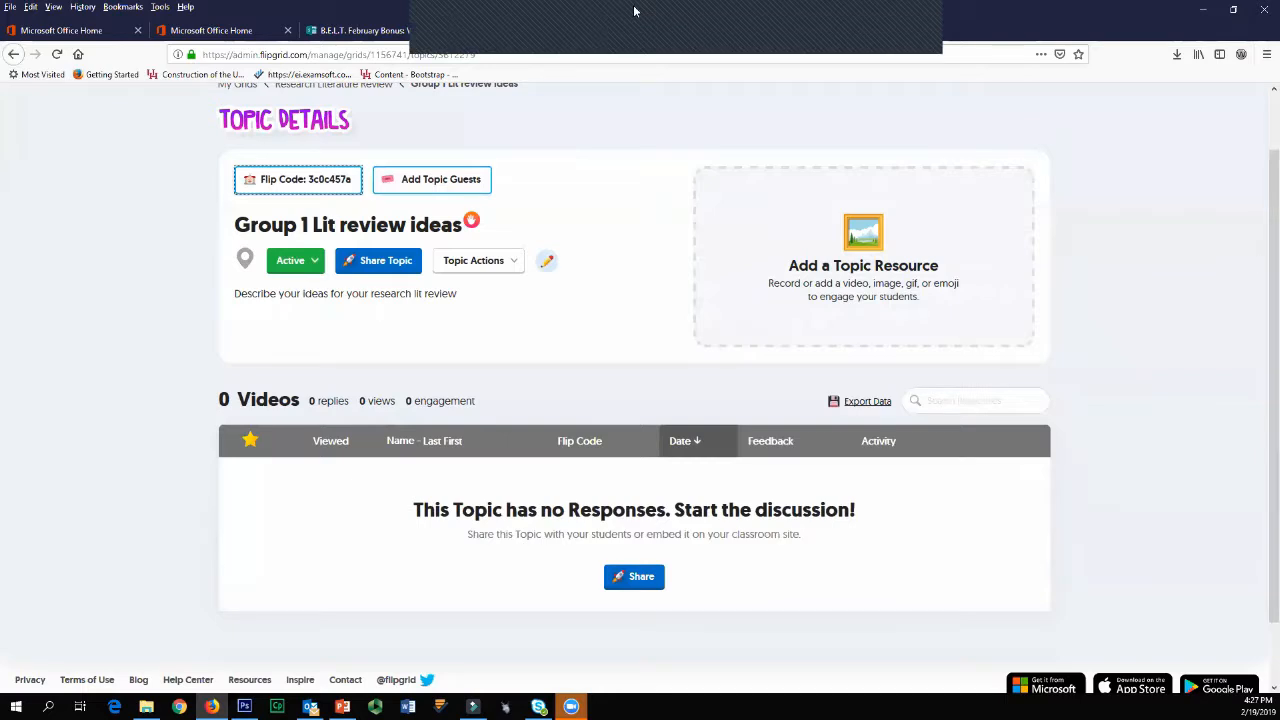
scroll(505, 122, "up", 2)
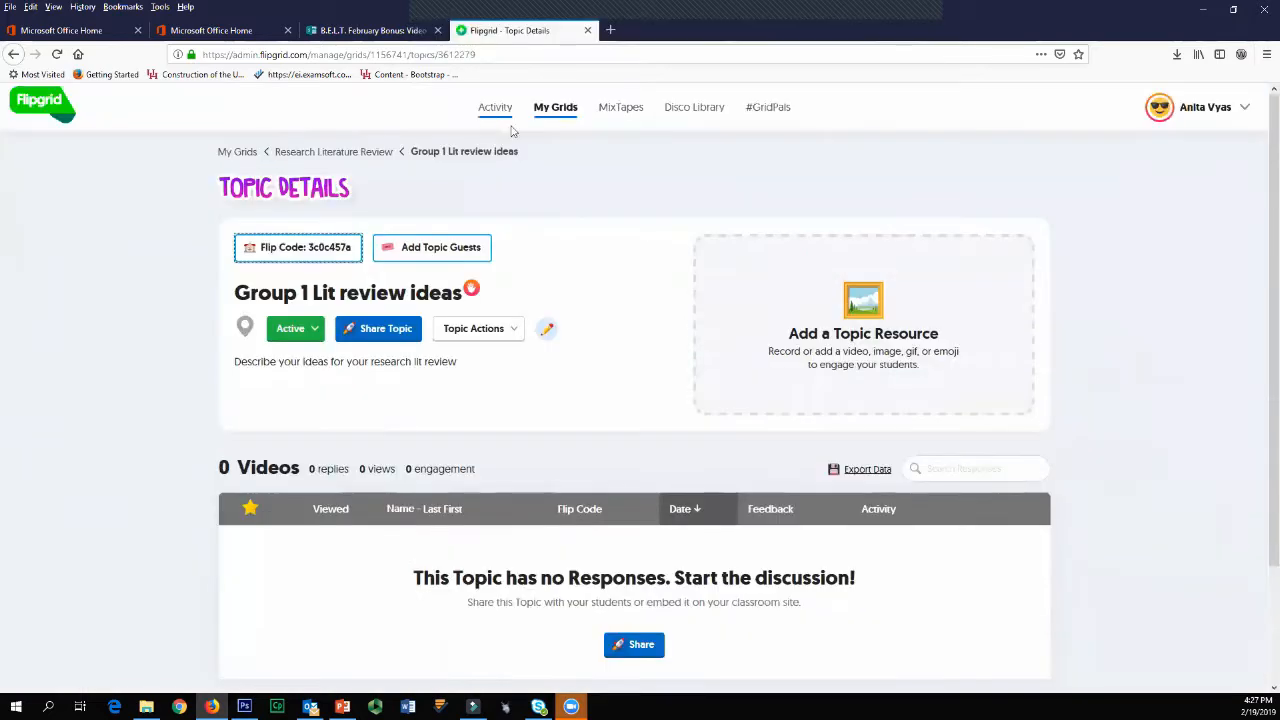
Step: Return to the grid list, open the sharing options for the February Flipgrid 2019 grid, and copy its webpage embed code
left_click(237, 152)
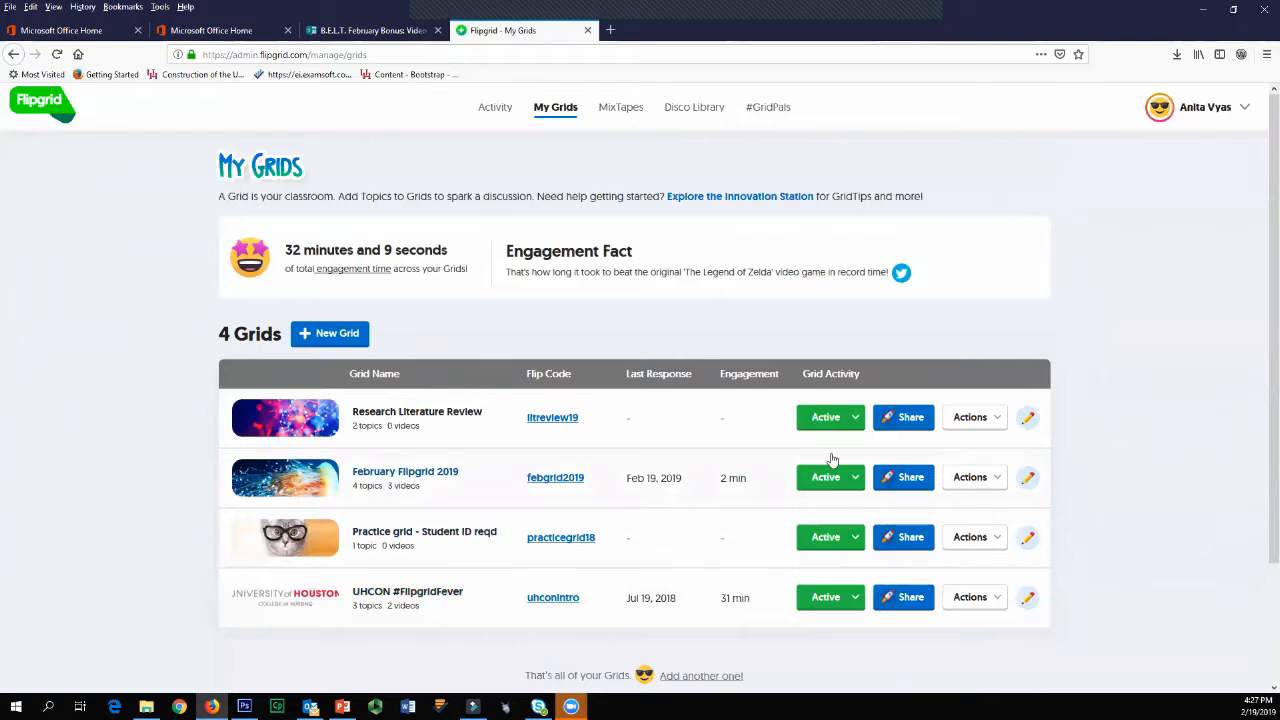
left_click(907, 485)
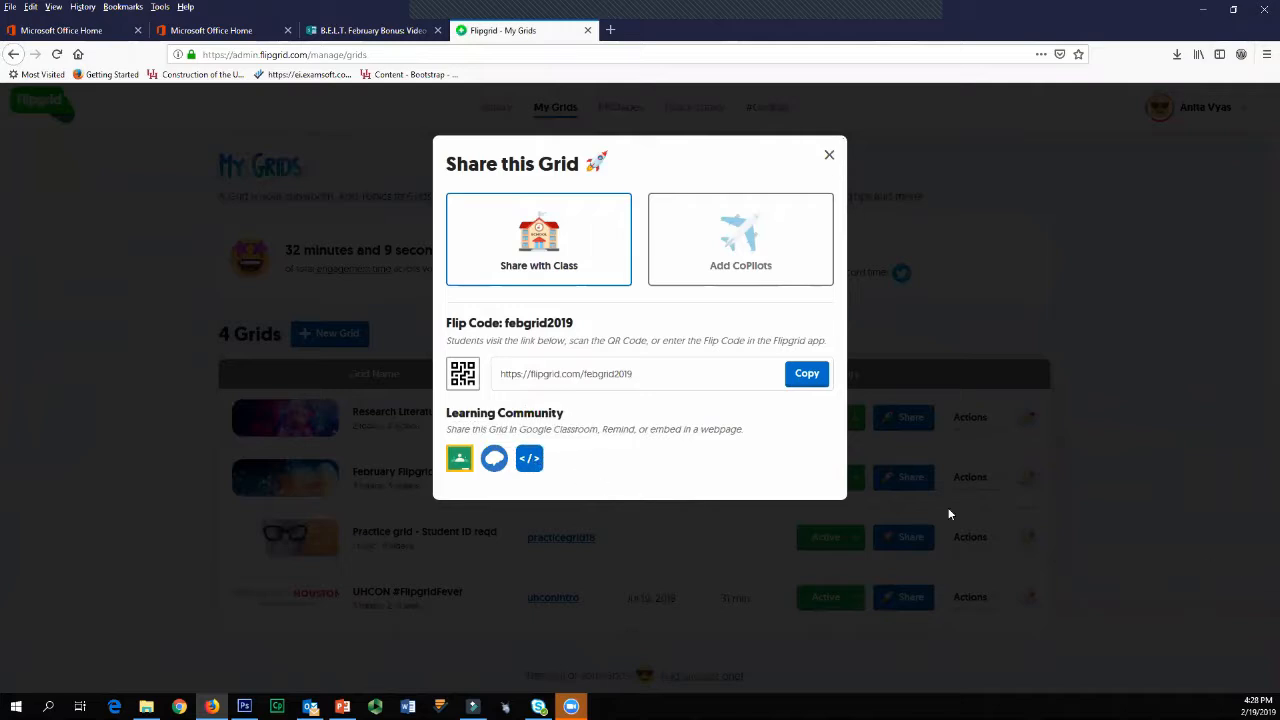
left_click(531, 462)
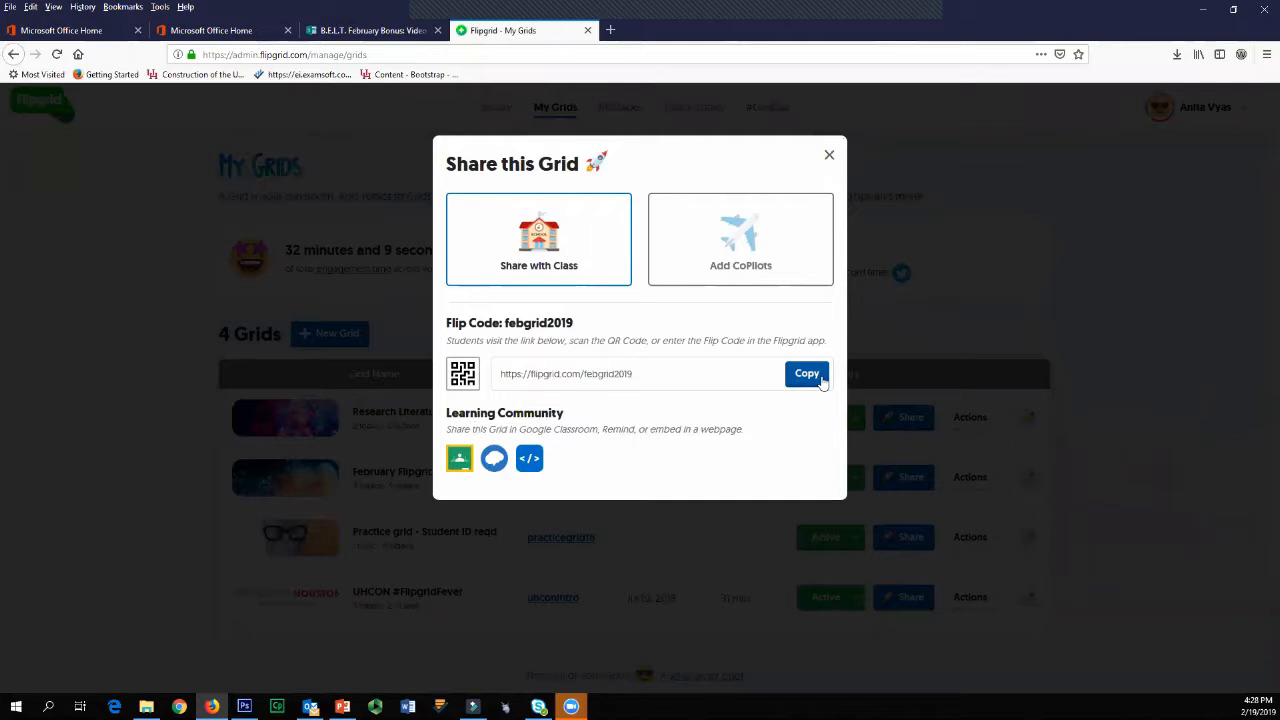
left_click(669, 374)
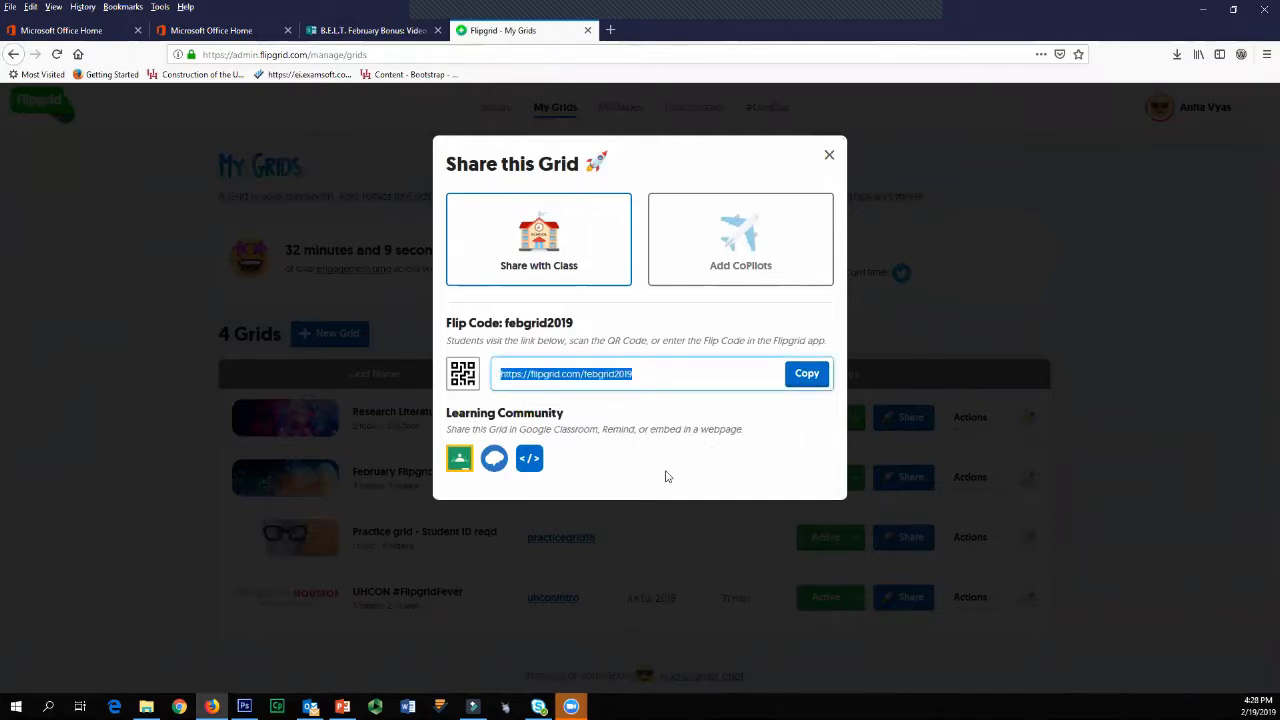
left_click(531, 463)
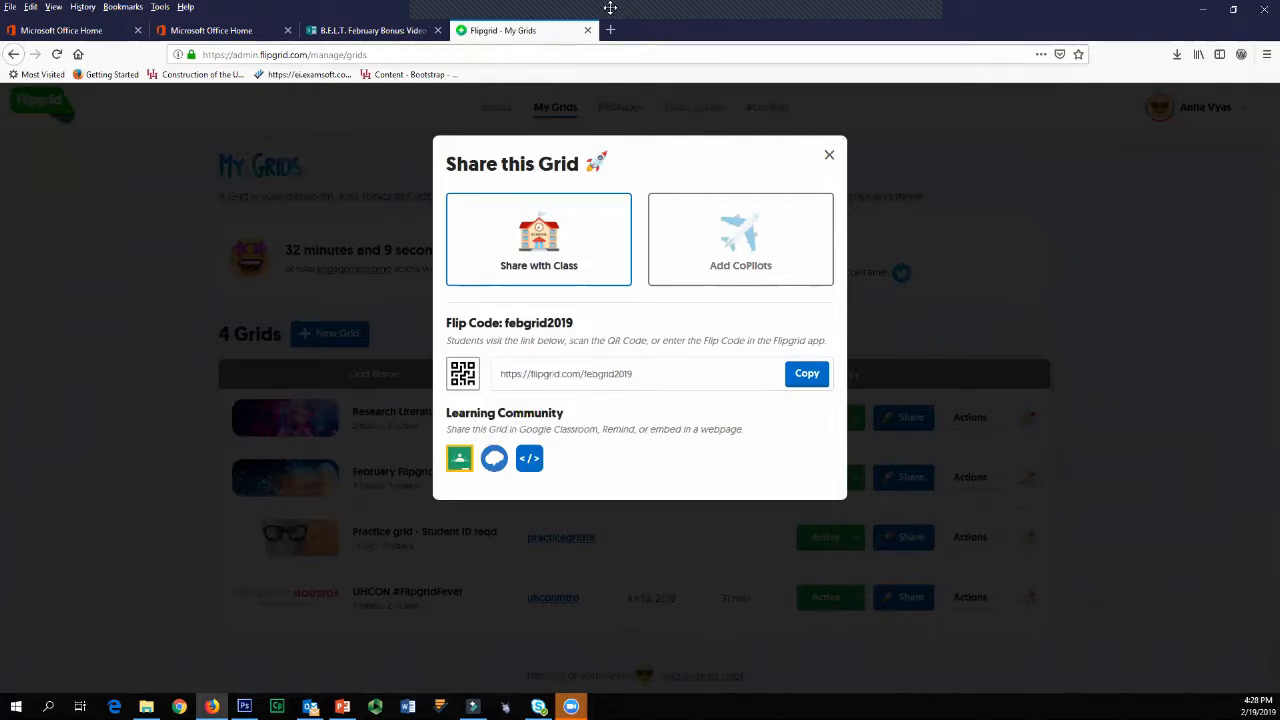
Step: Switch to the elearning.uh.edu Blackboard site and log in with the saved administrator username and password
left_click(211, 30)
left_click(217, 54)
type("elearning.uh.edu/")
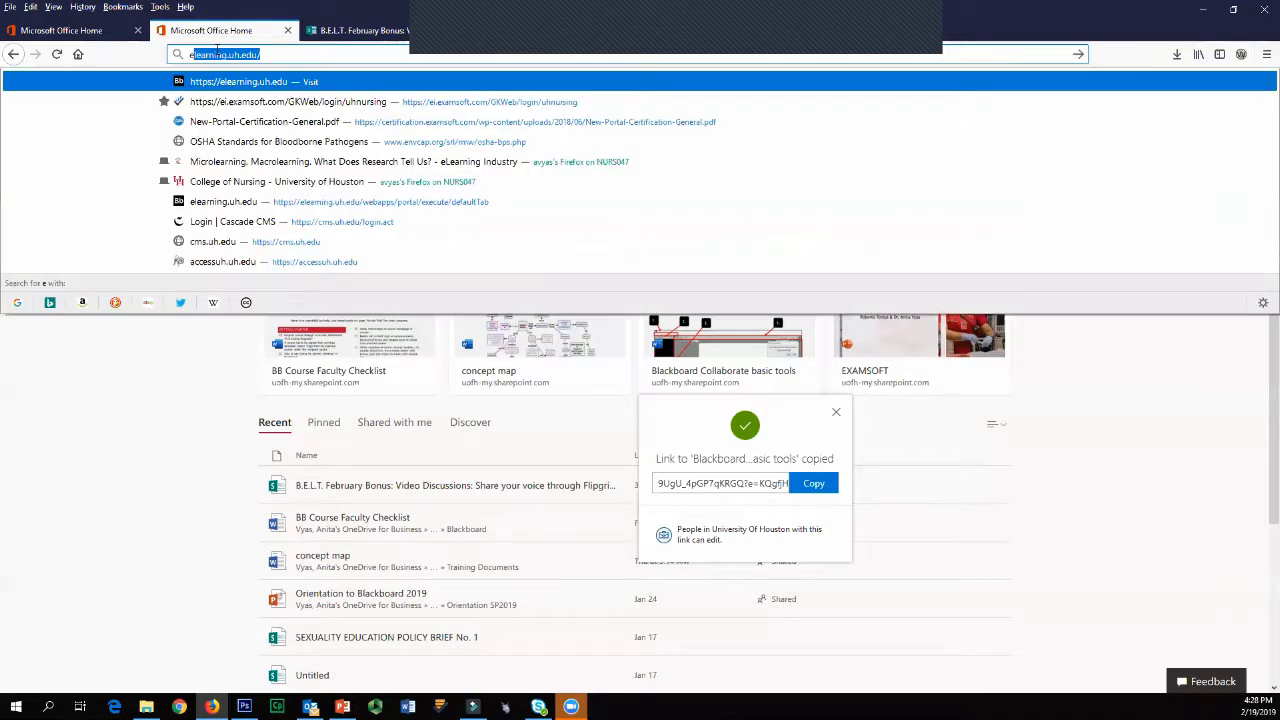
key("Return")
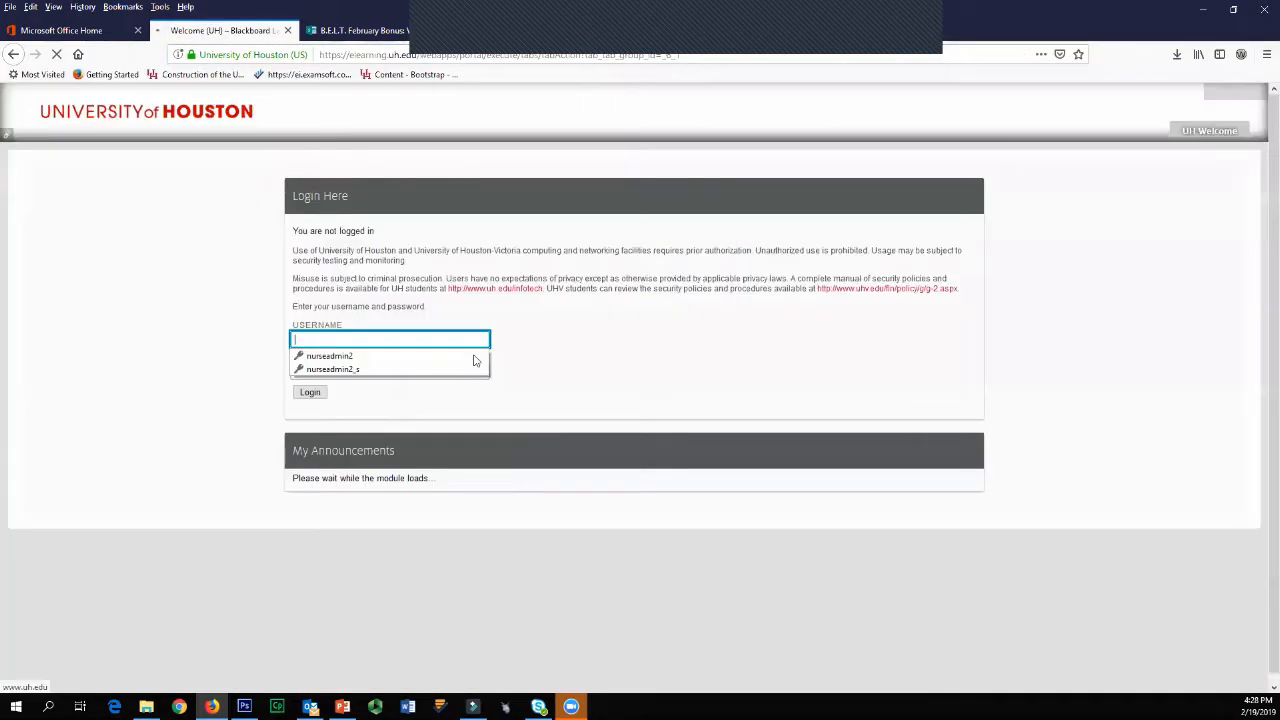
key("Down")
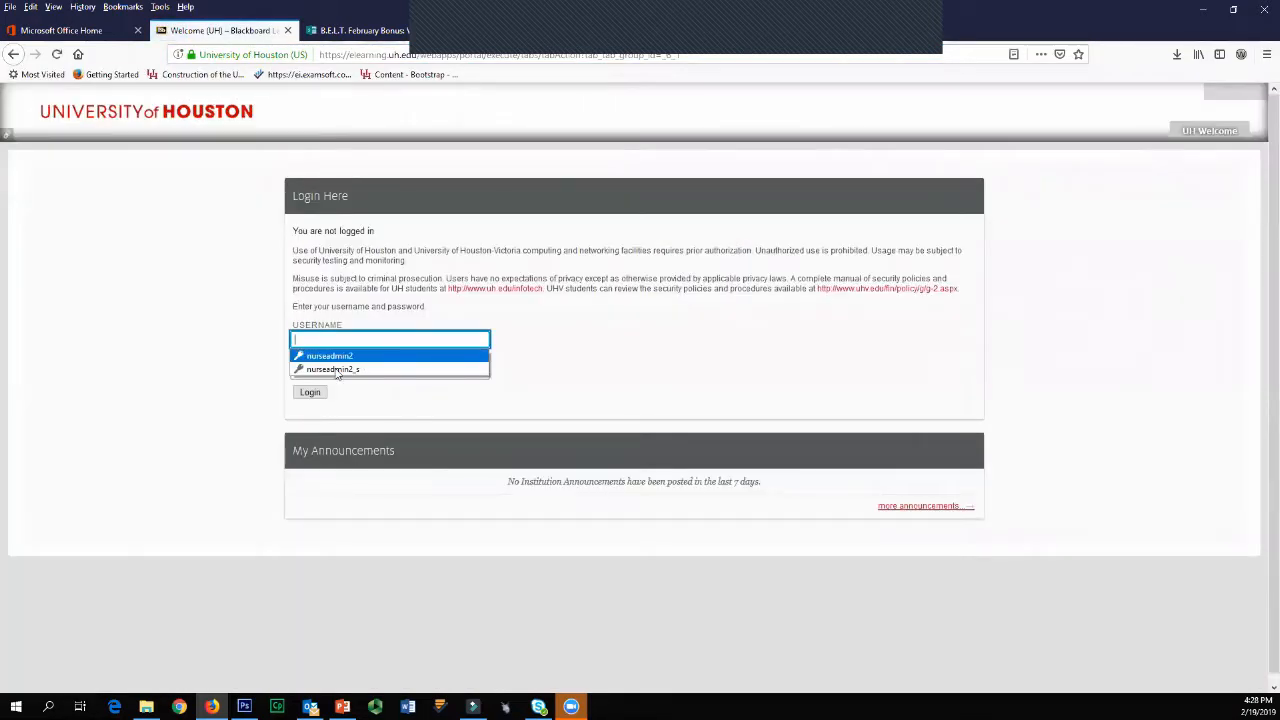
key("Return")
left_click(310, 392)
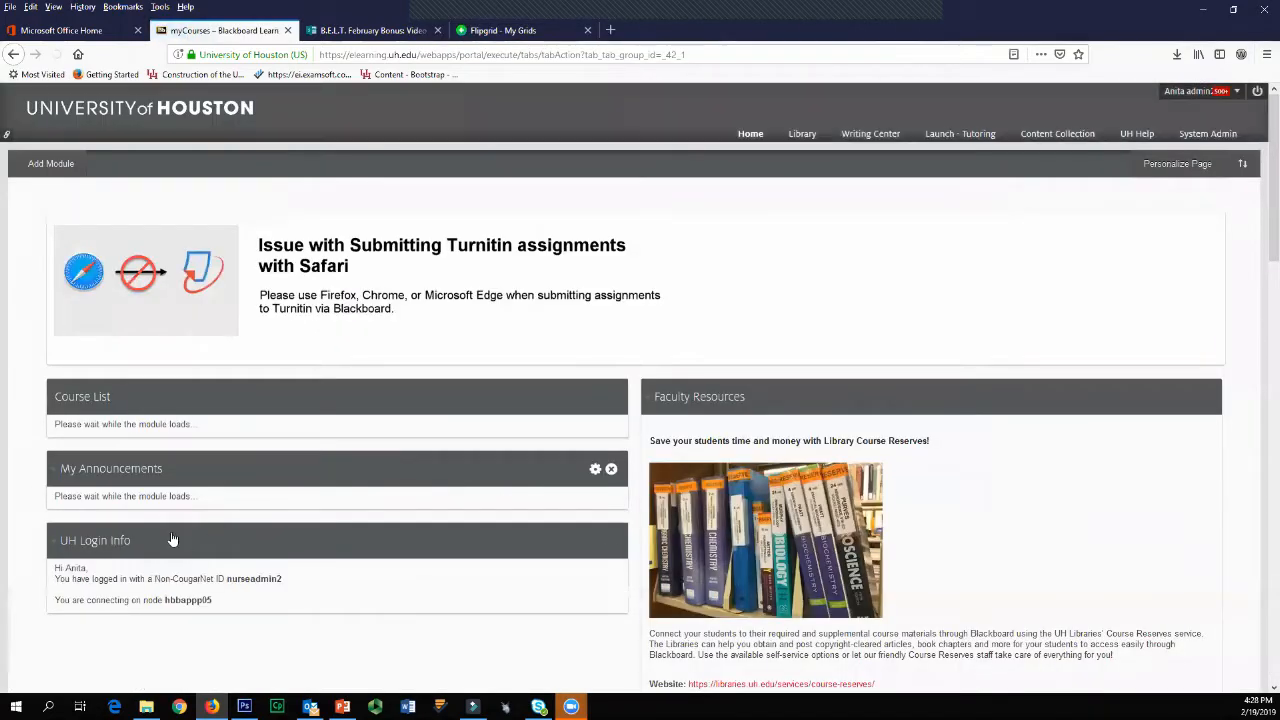
Step: Open the 2018YR-DEV2-NURS0000 developmental shell course and go to the Week 9: Wrap up summary and Final Exam folder in its Course Content
scroll(357, 628, "down", 10)
left_click(211, 648)
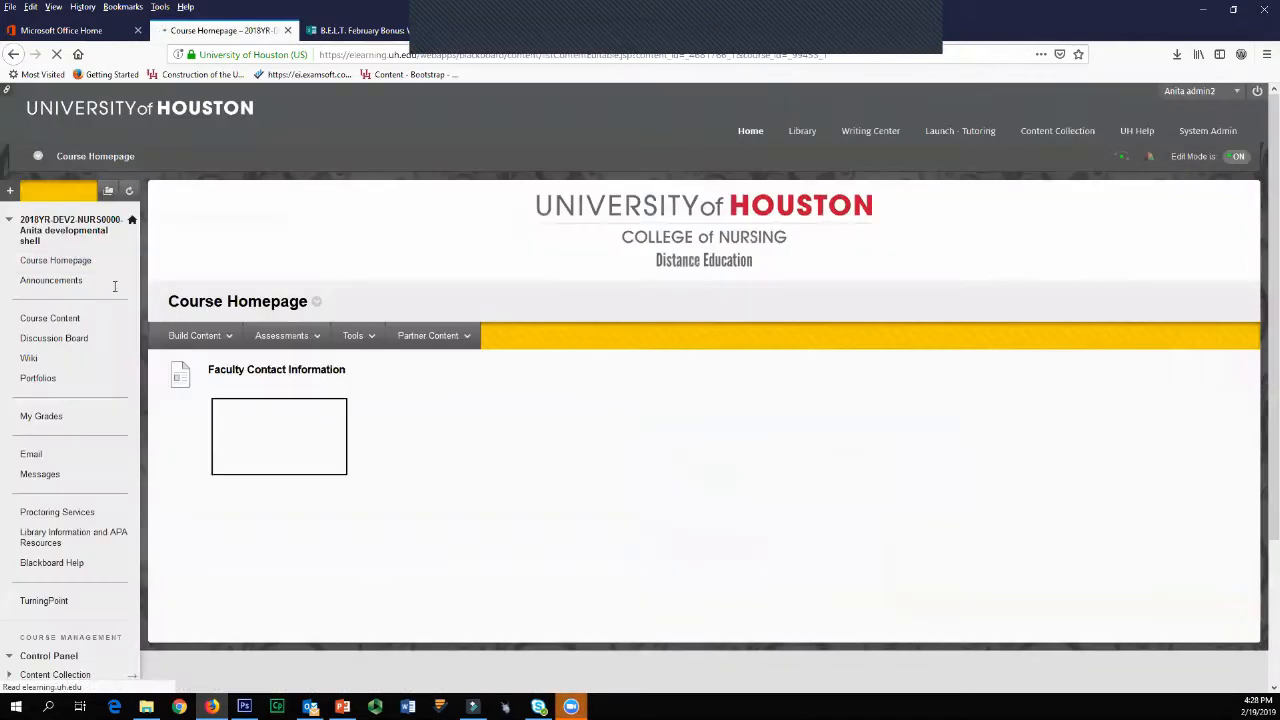
left_click(48, 318)
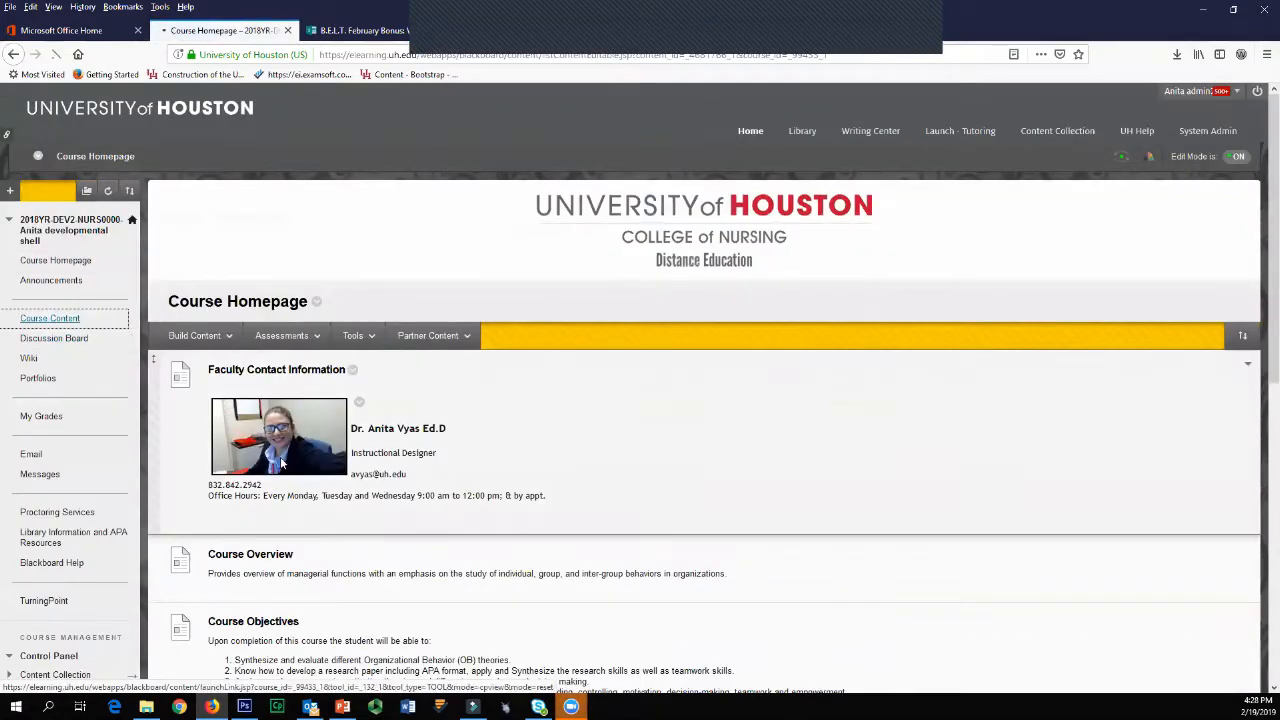
left_click(61, 322)
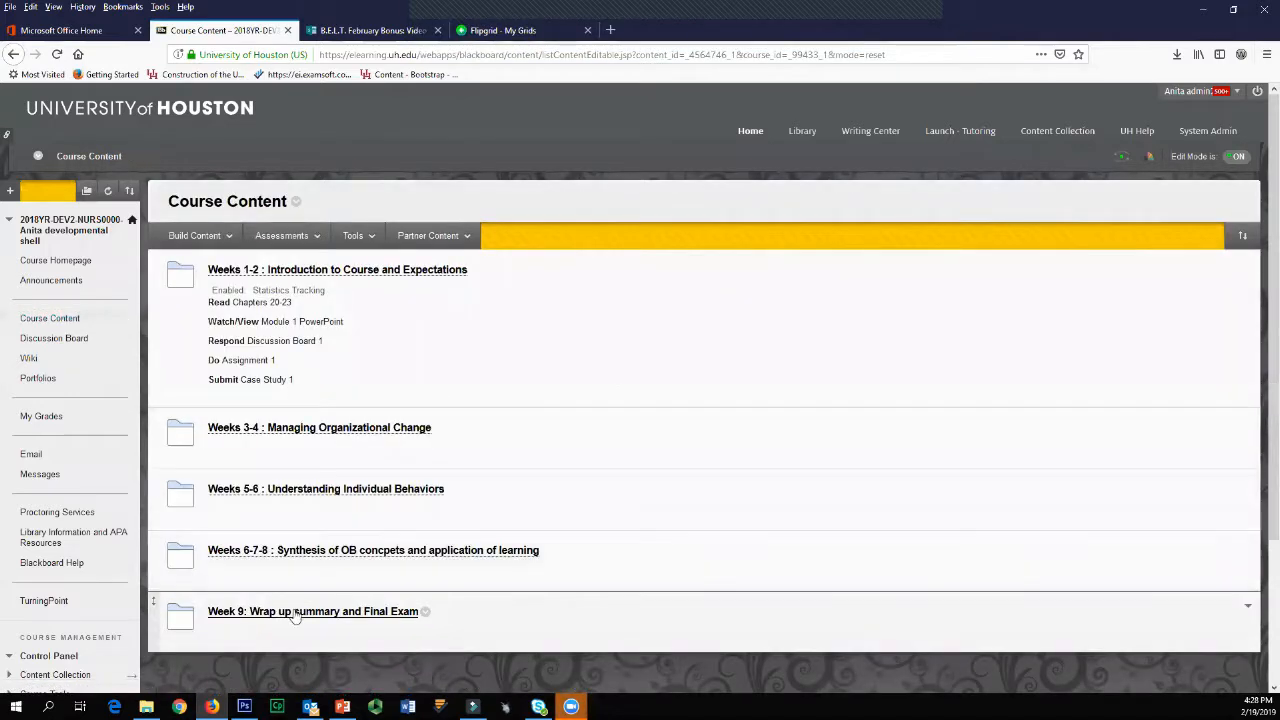
left_click(300, 612)
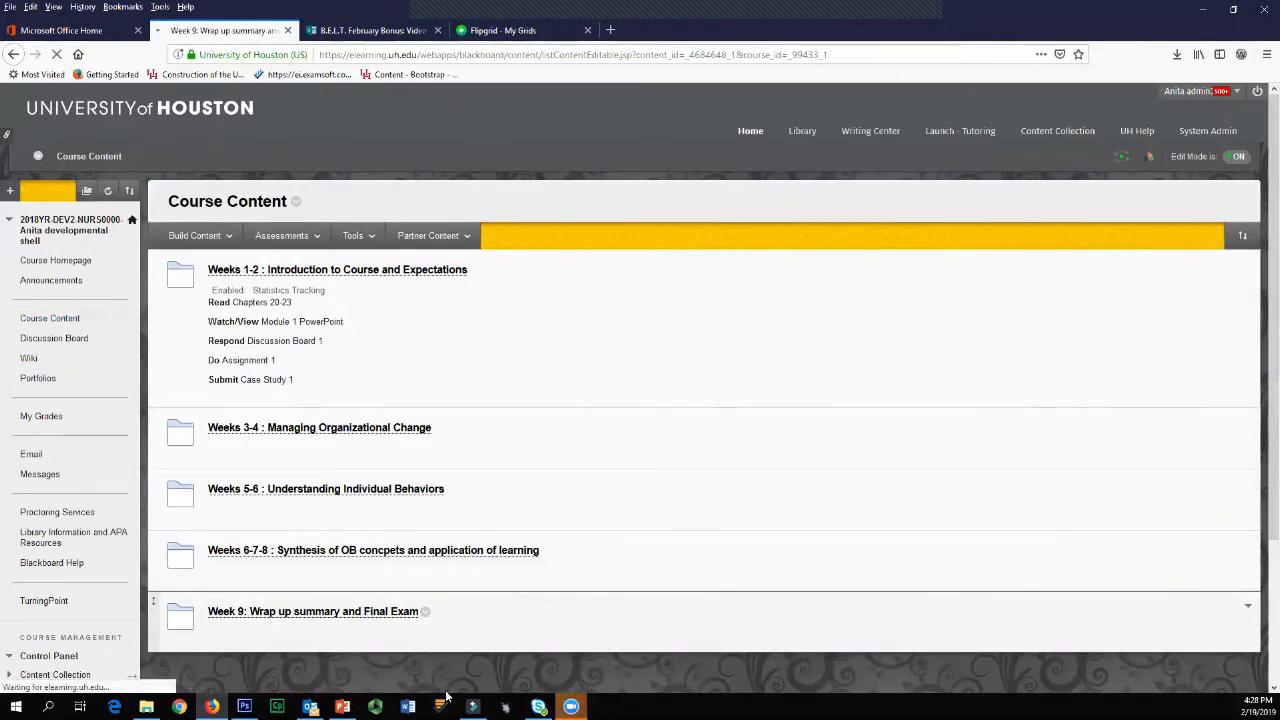
mouse_move(196, 236)
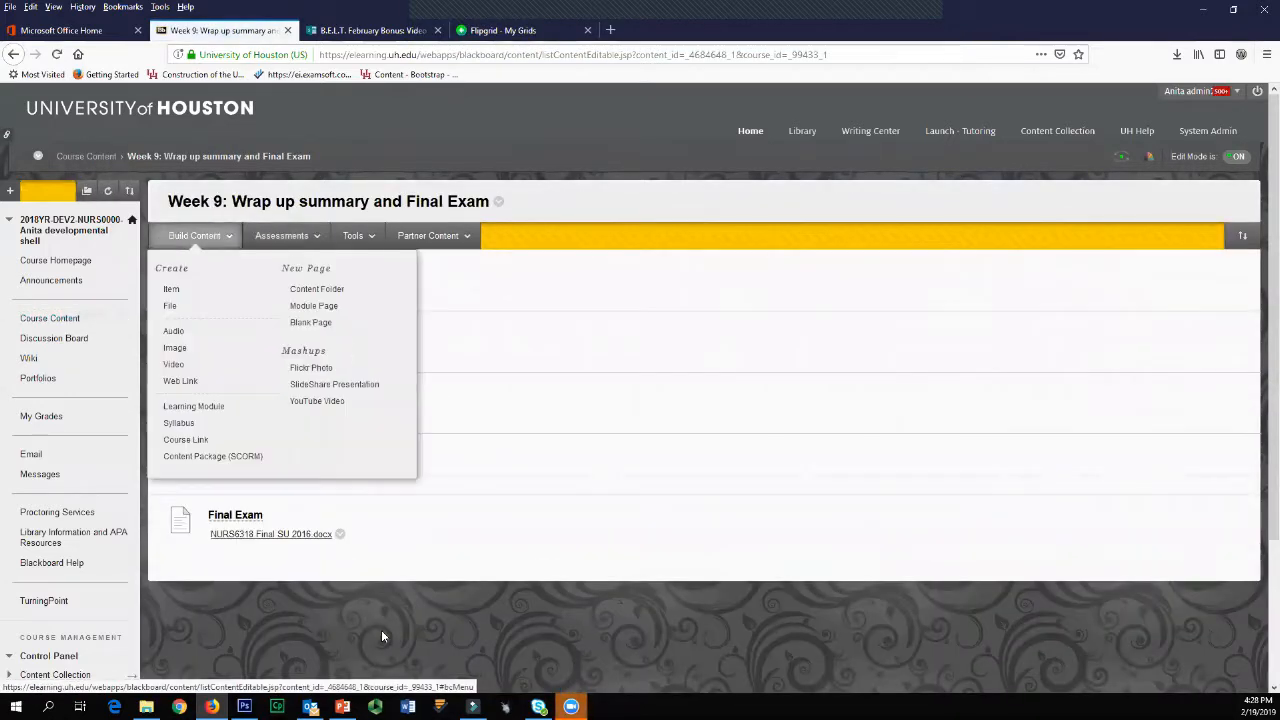
left_click(173, 291)
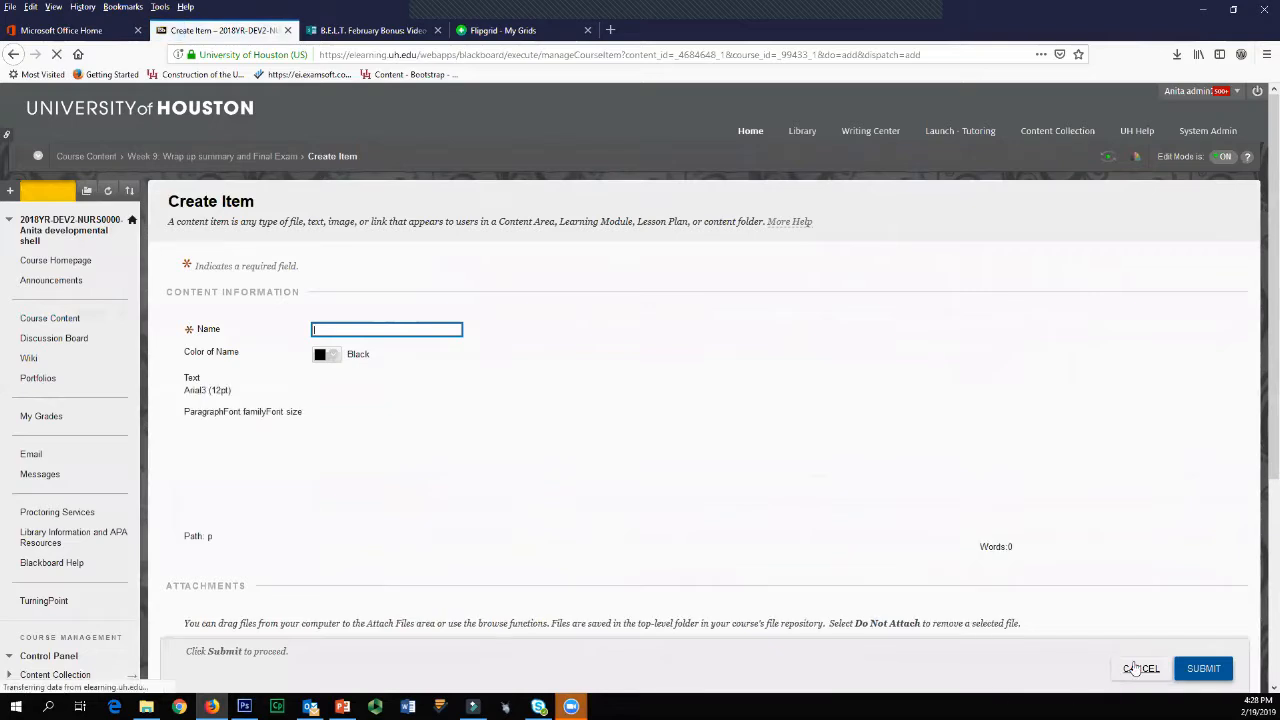
left_click(1140, 668)
Step: Create a new content item in the Week 9 folder and name it "Flipgrid review"
left_click(203, 237)
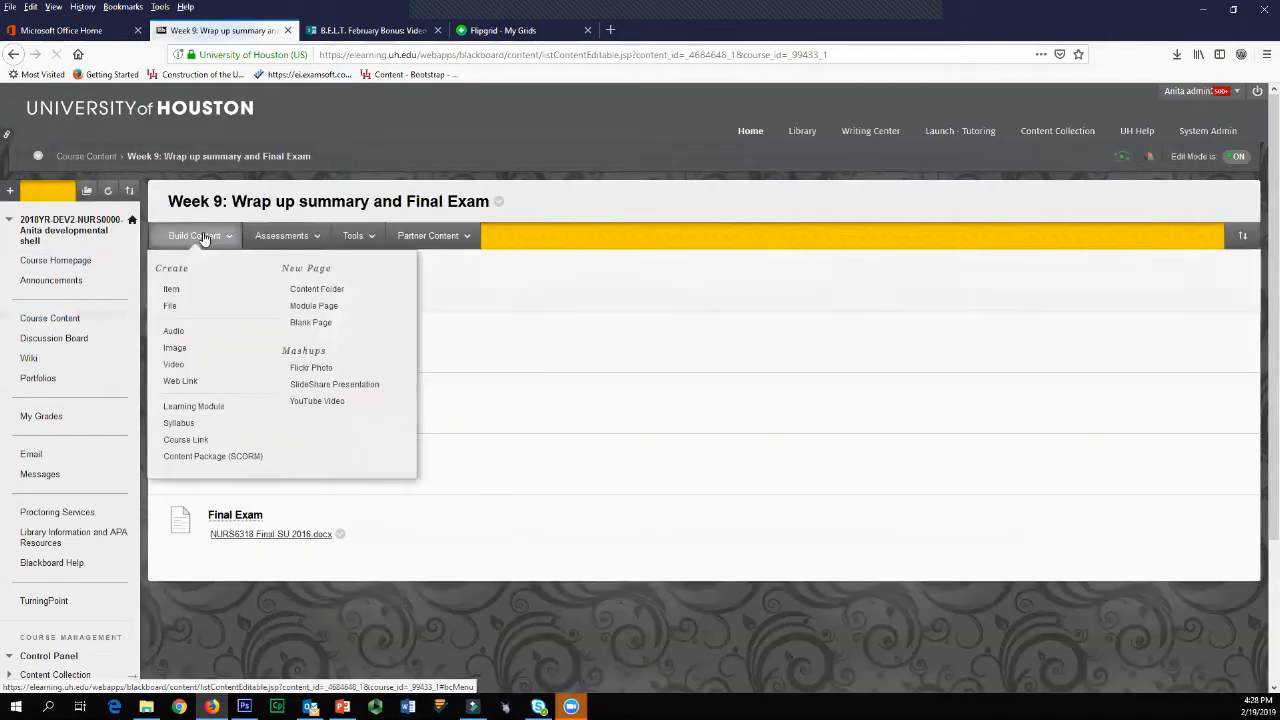
left_click(172, 291)
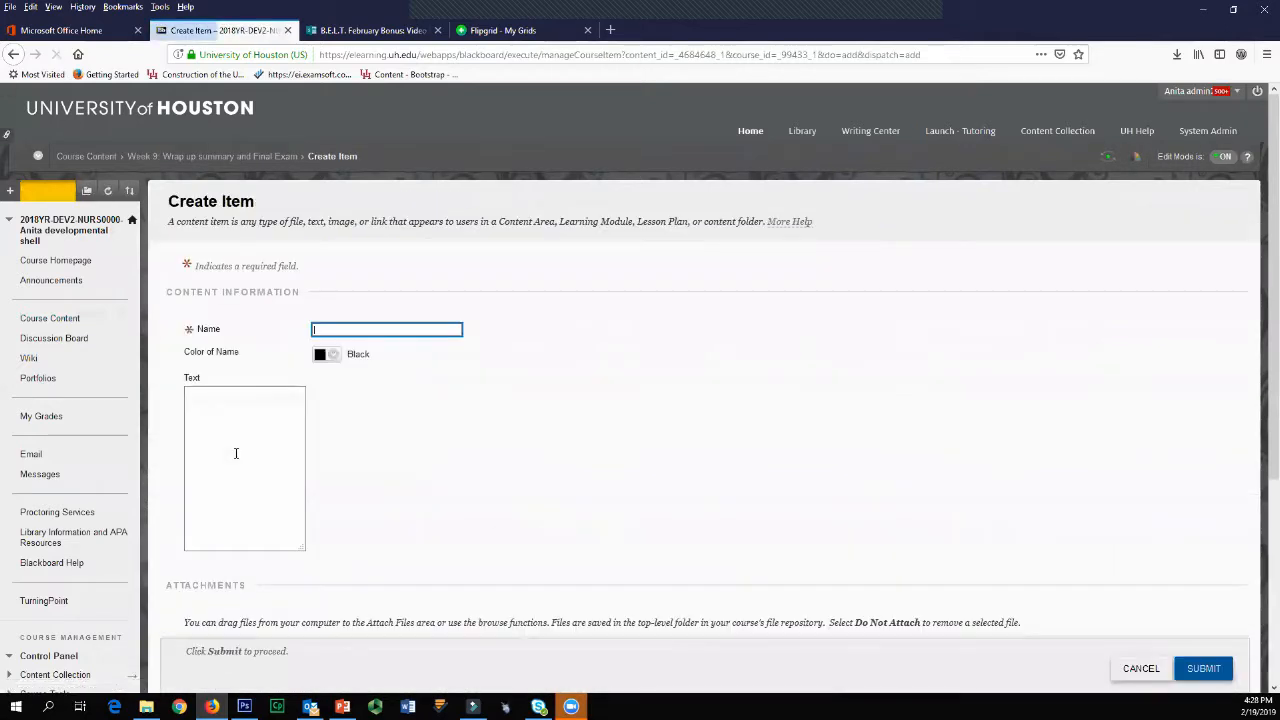
type("Fli")
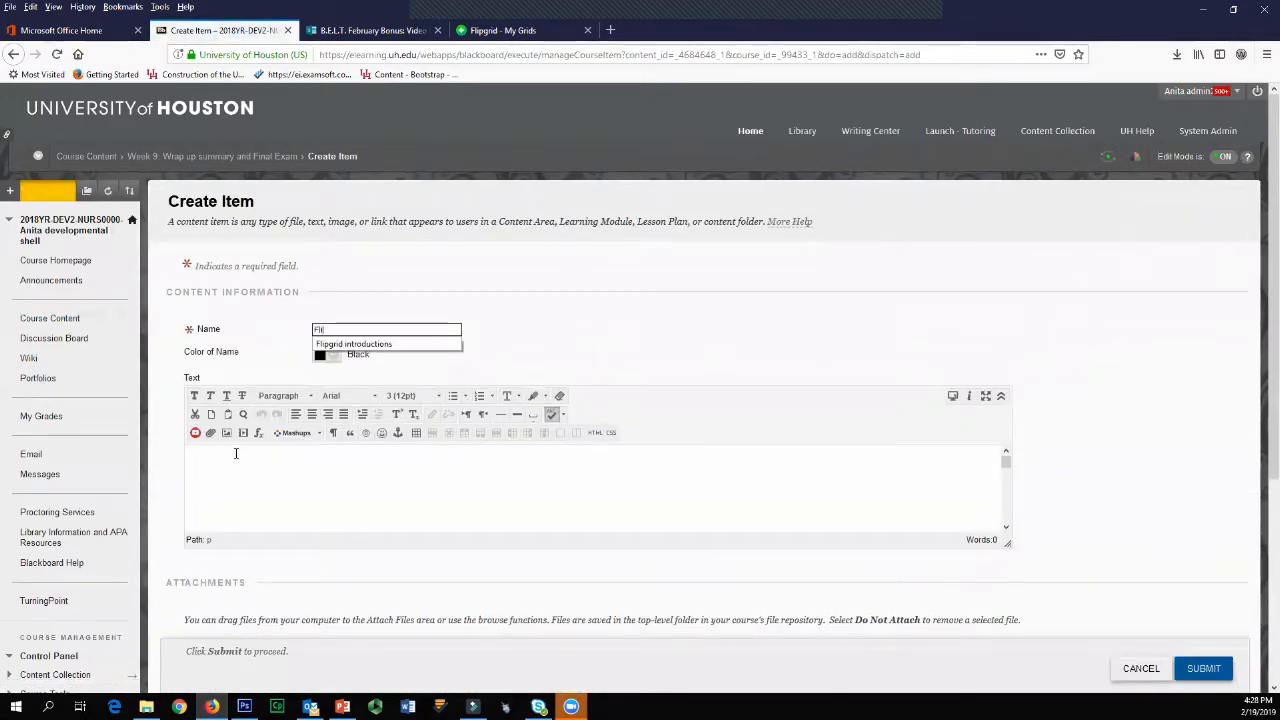
type("pgrid")
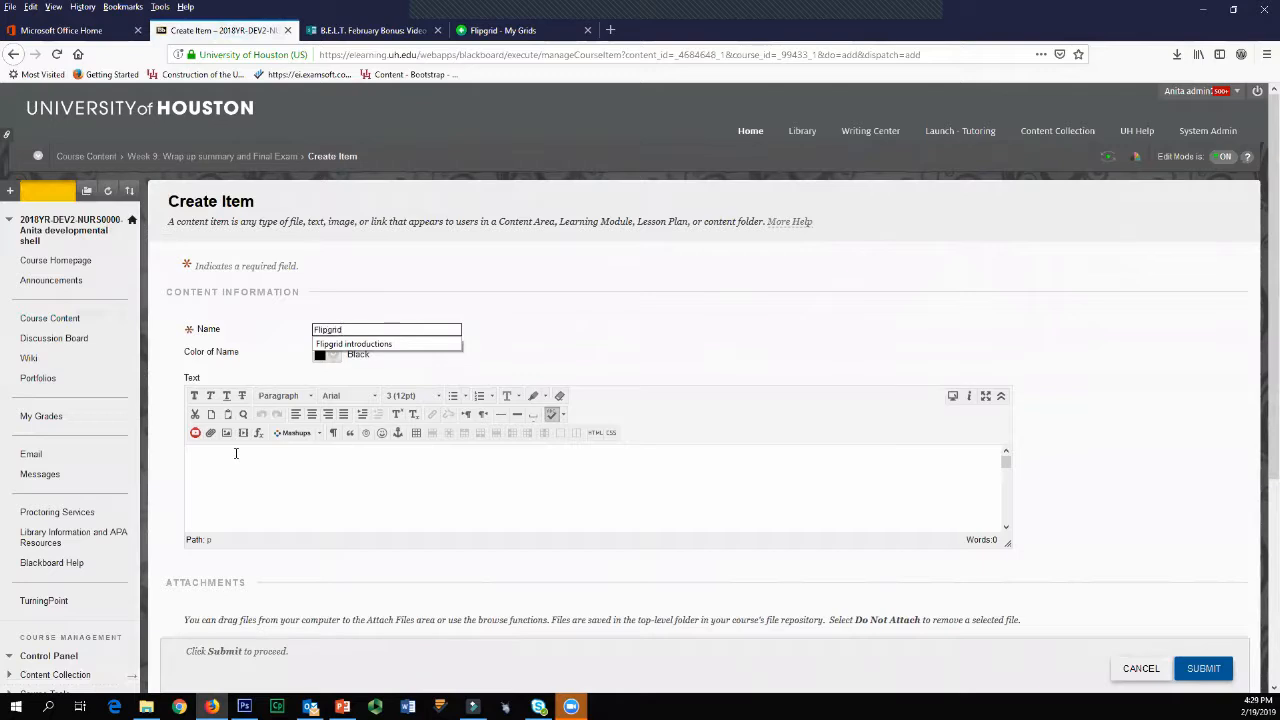
type(" review")
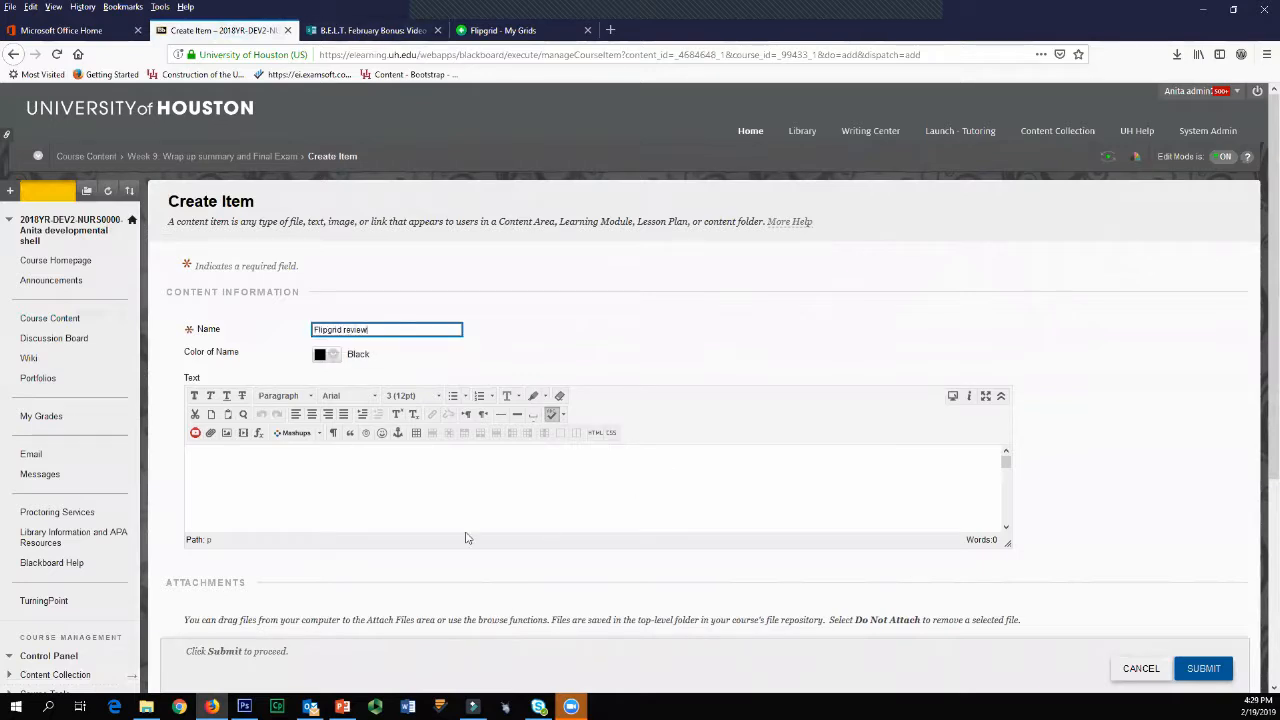
left_click(397, 518)
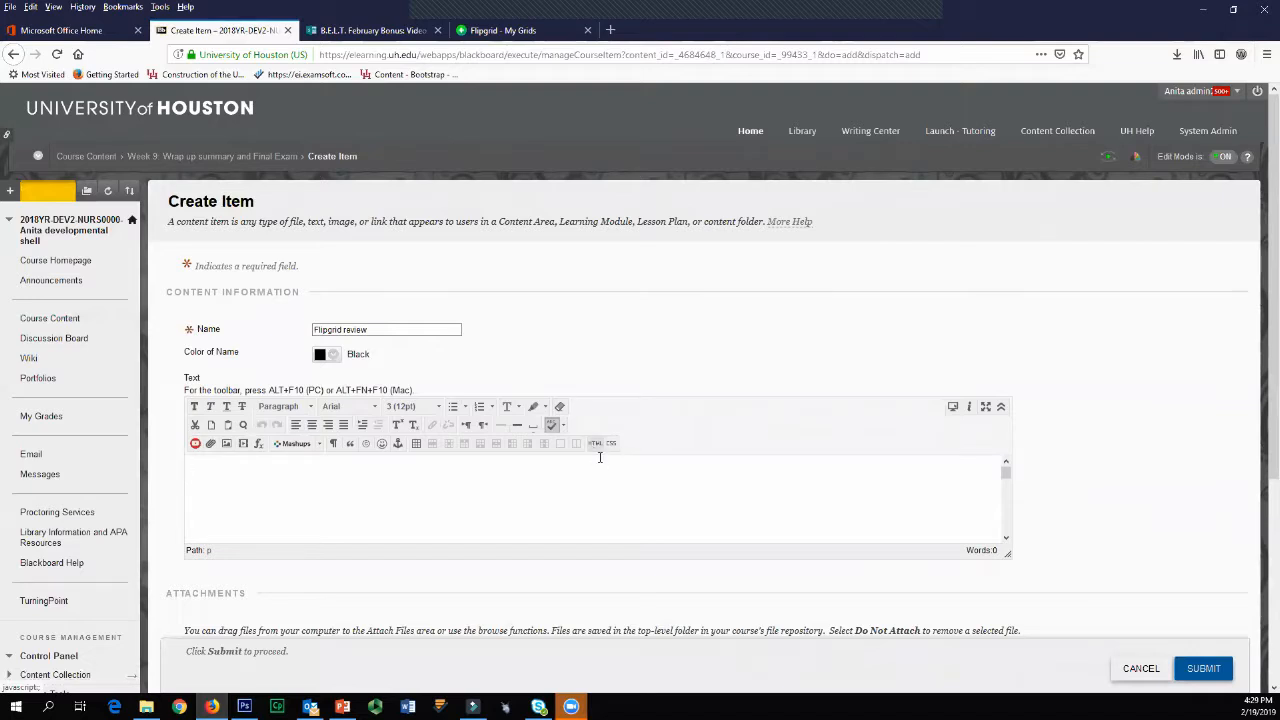
left_click(595, 443)
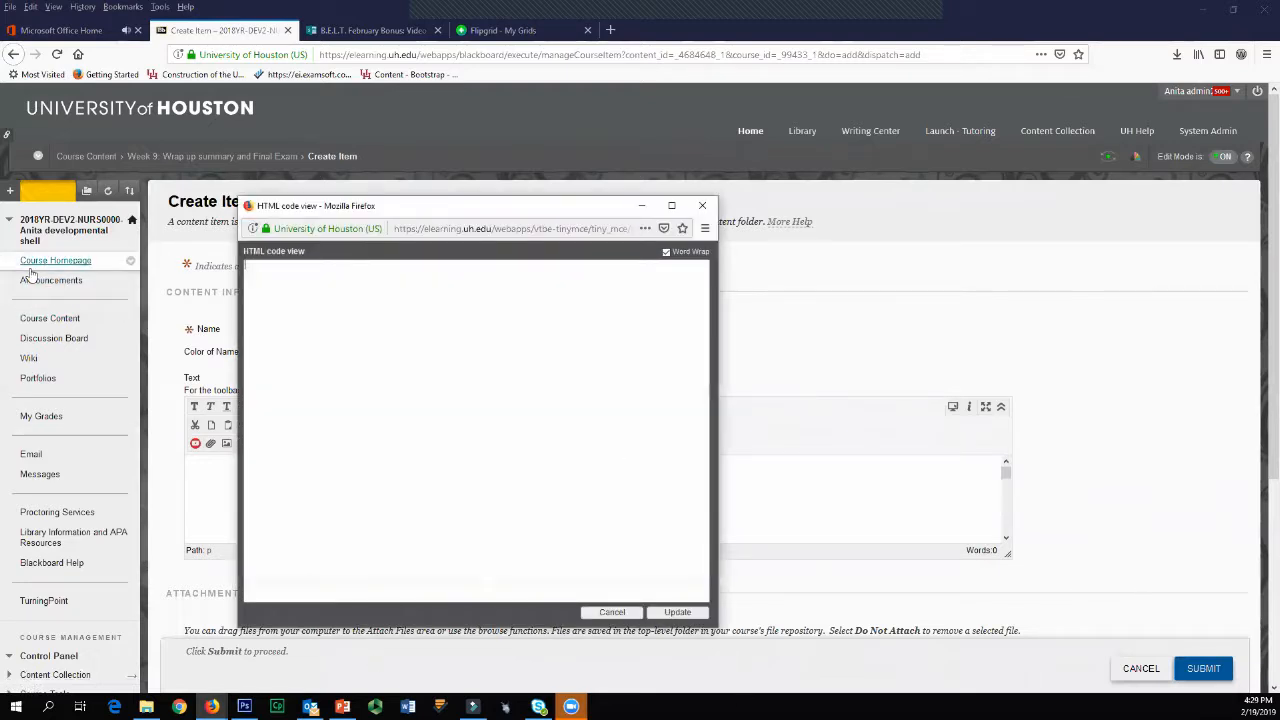
right_click(497, 404)
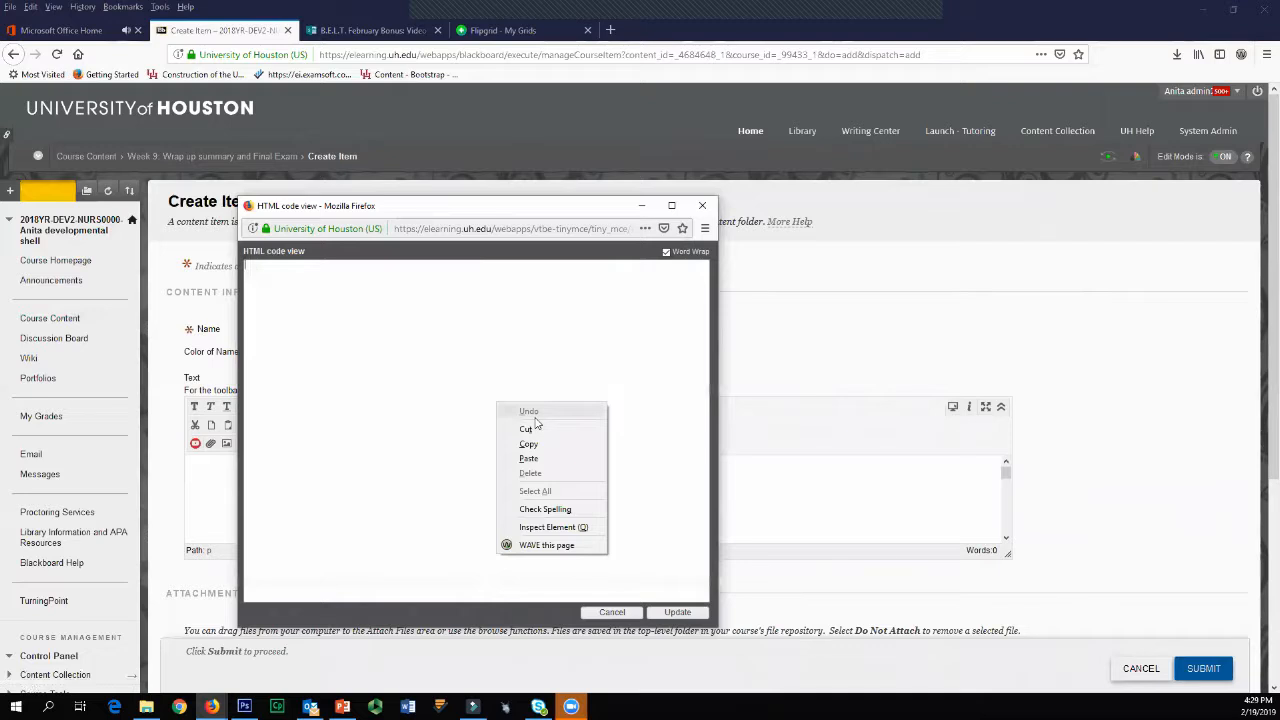
left_click(449, 388)
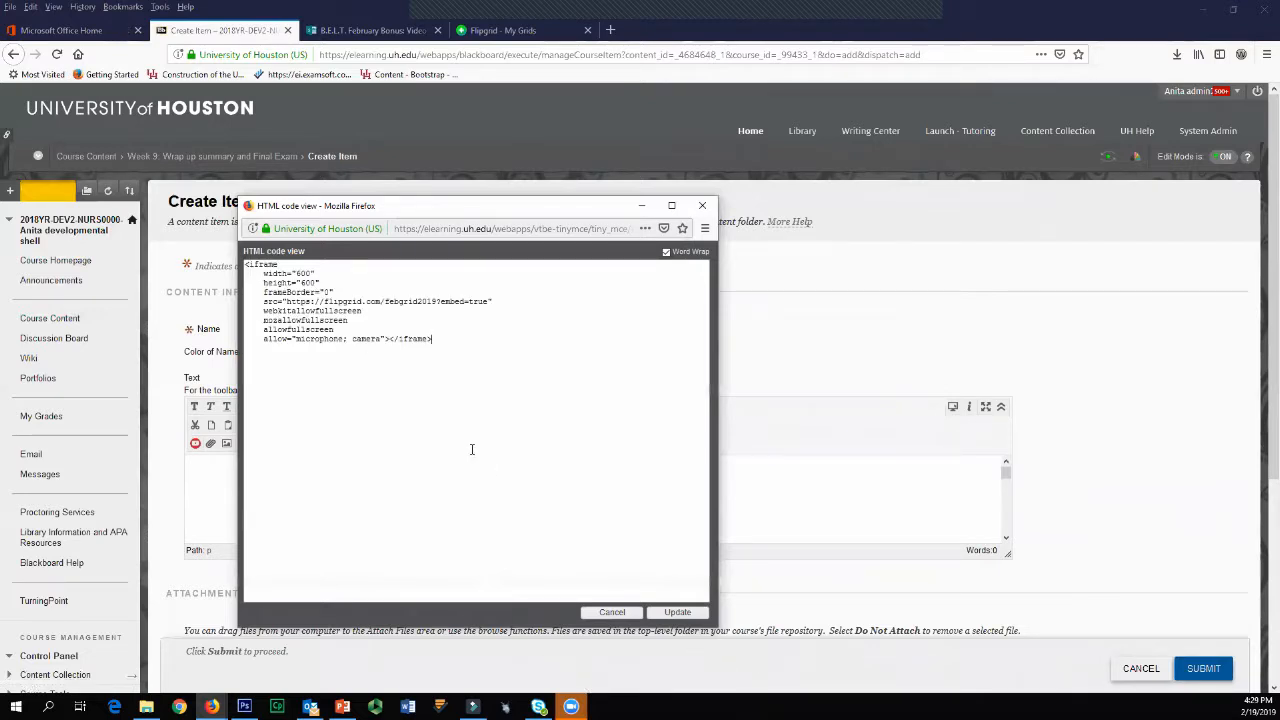
left_click(677, 612)
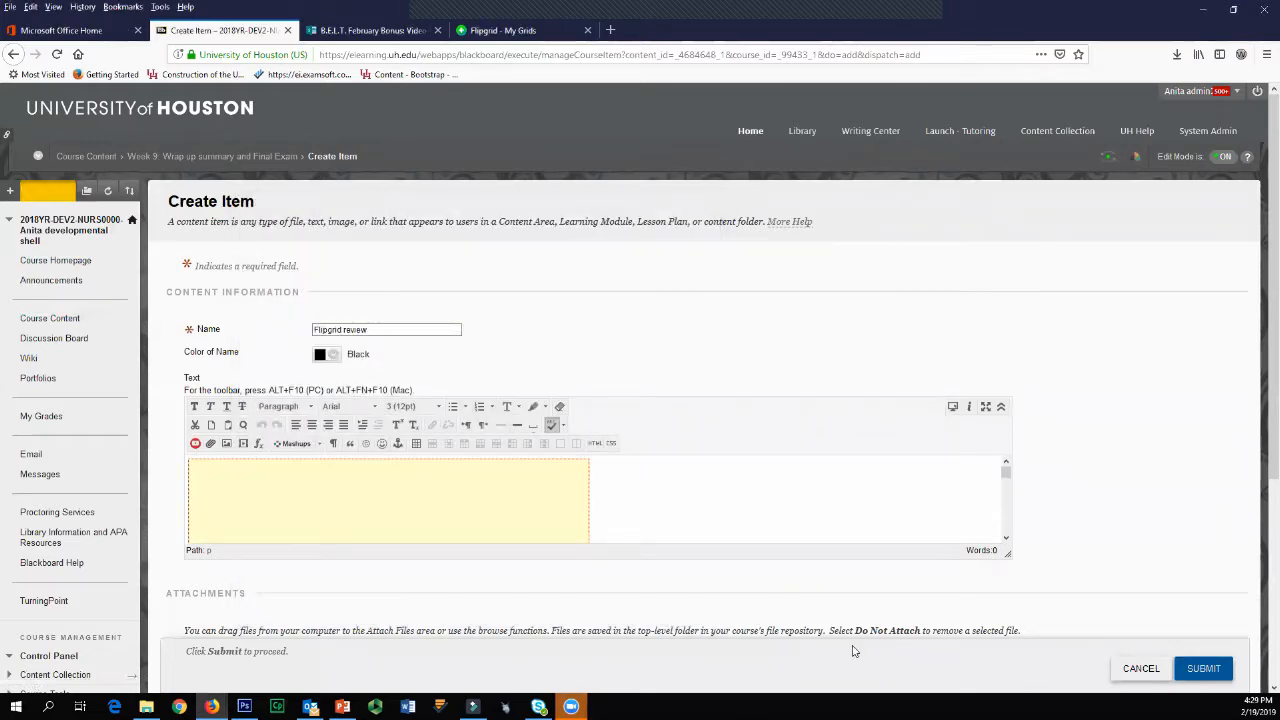
Step: Turn on Track Number of Views for the Flipgrid review item and submit it
scroll(465, 487, "down", 1)
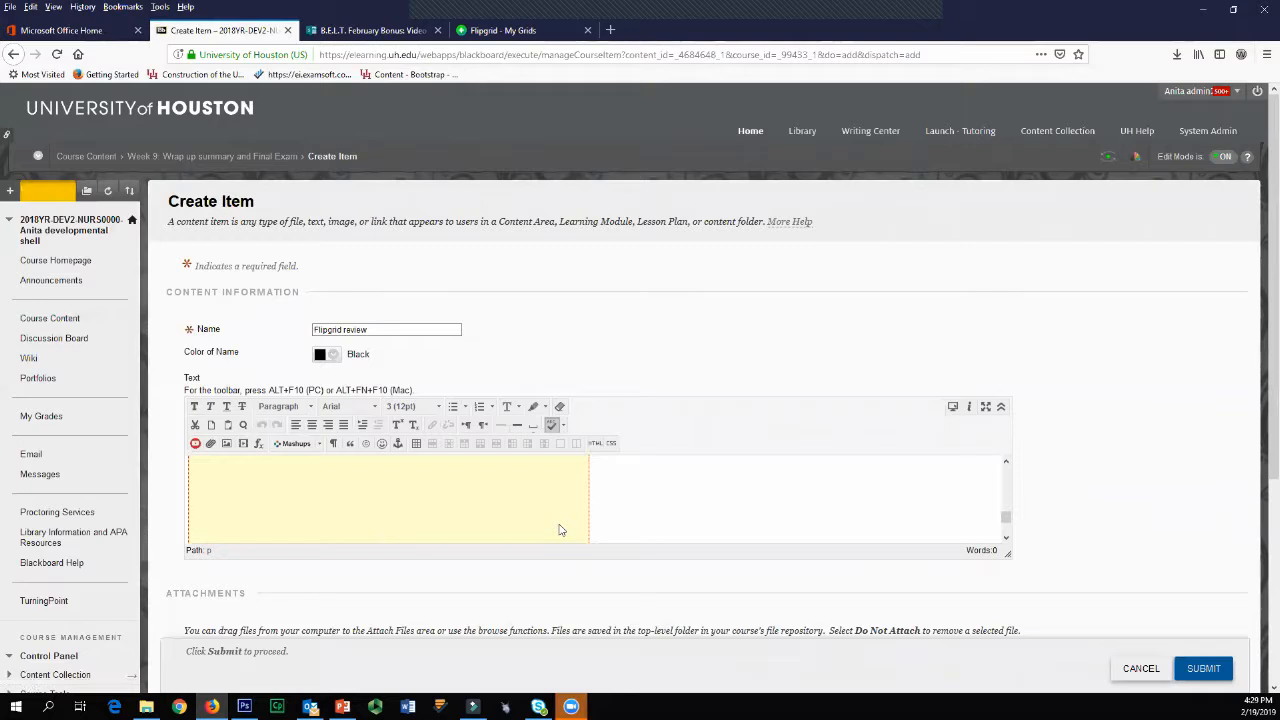
scroll(739, 579, "down", 3)
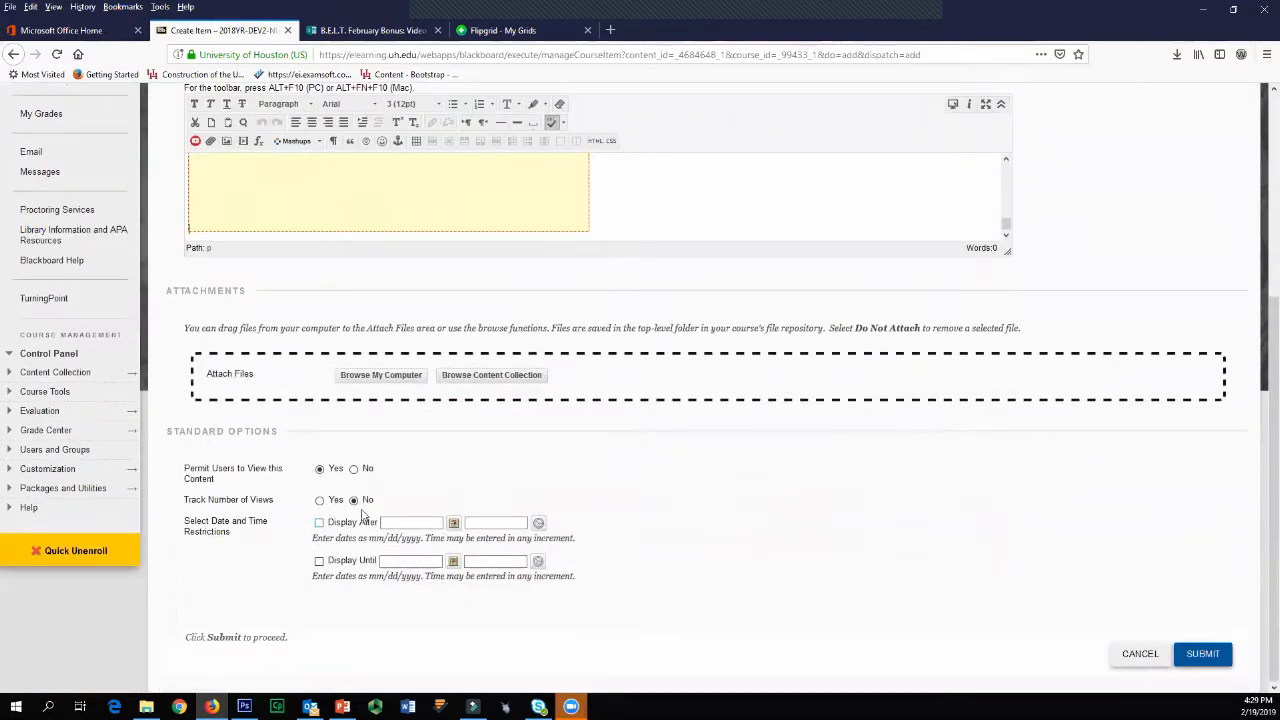
left_click(320, 501)
left_click(1202, 653)
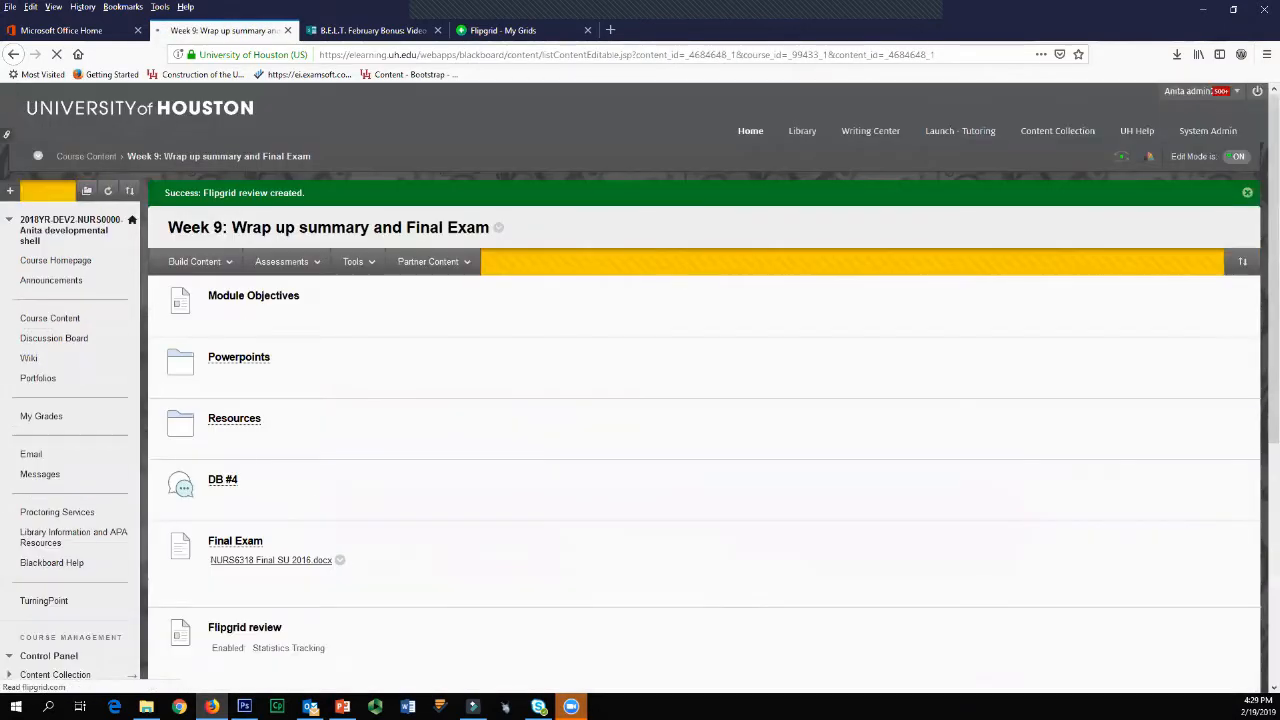
Step: Look through the embedded February Flipgrid 2019 grid and its topics in the Flipgrid review item
scroll(869, 526, "down", 3)
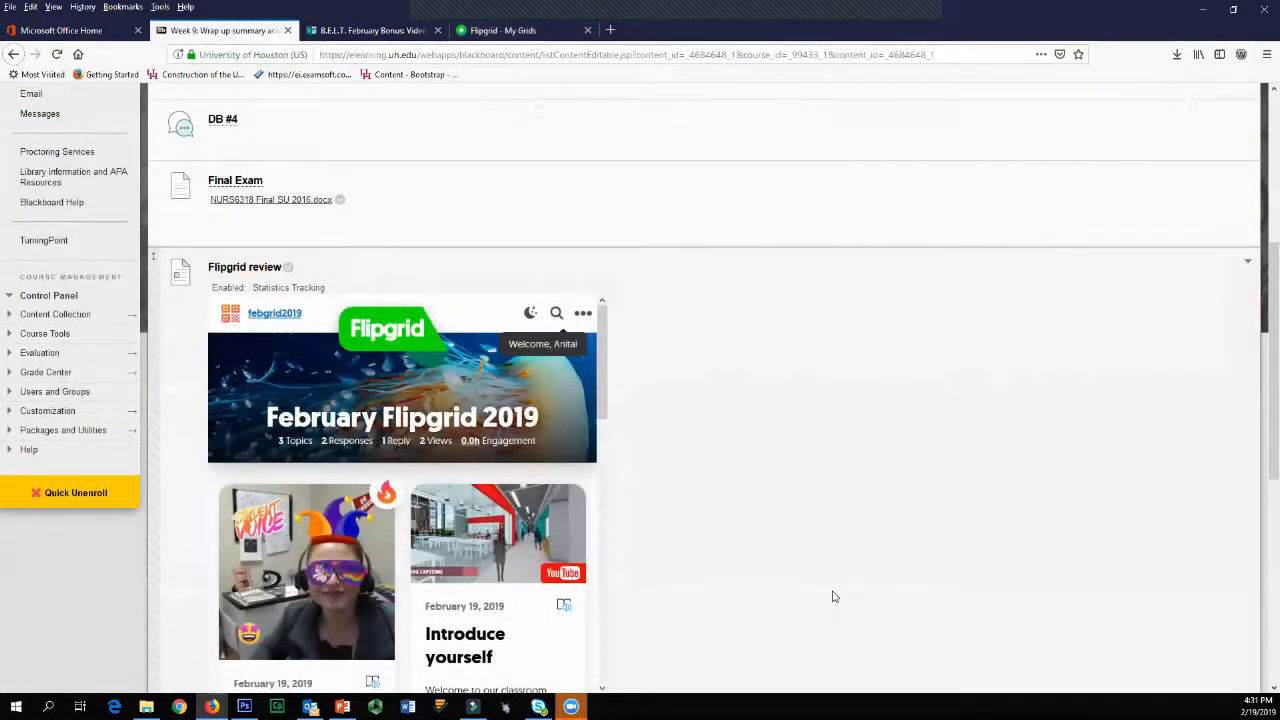
scroll(632, 530, "down", 2)
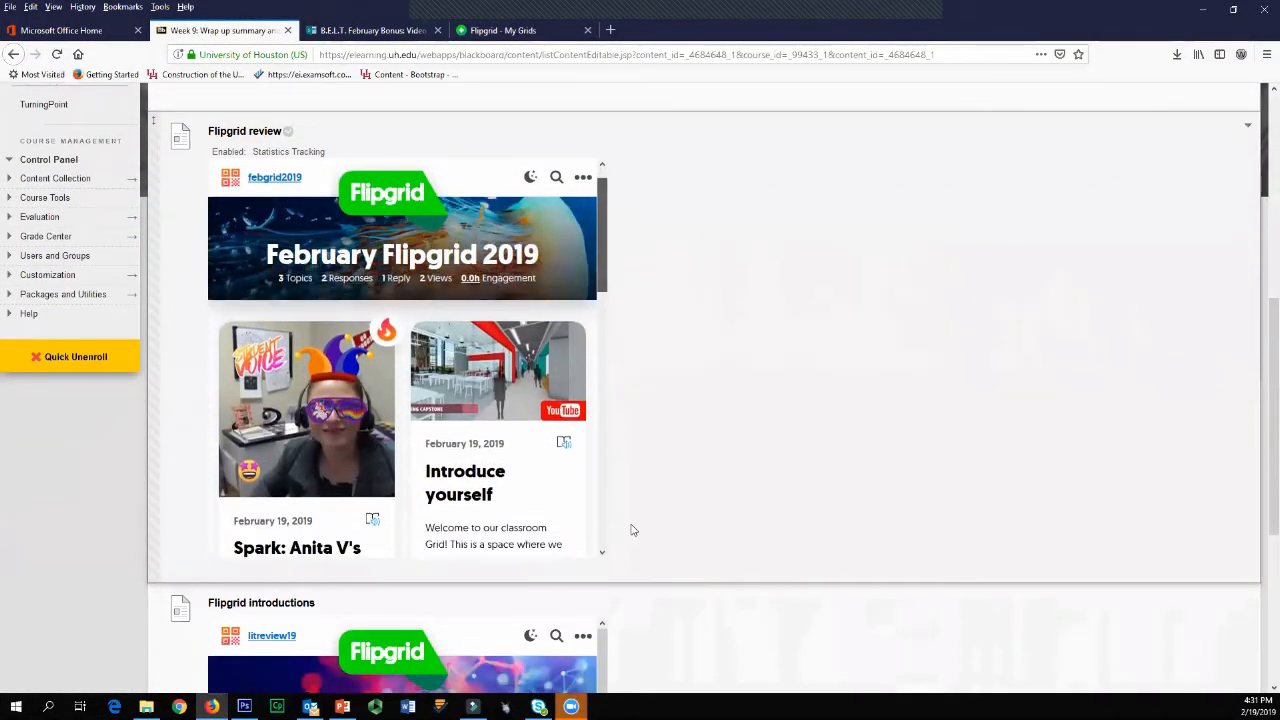
left_click_drag(603, 283, 581, 372)
scroll(575, 376, "down", 5)
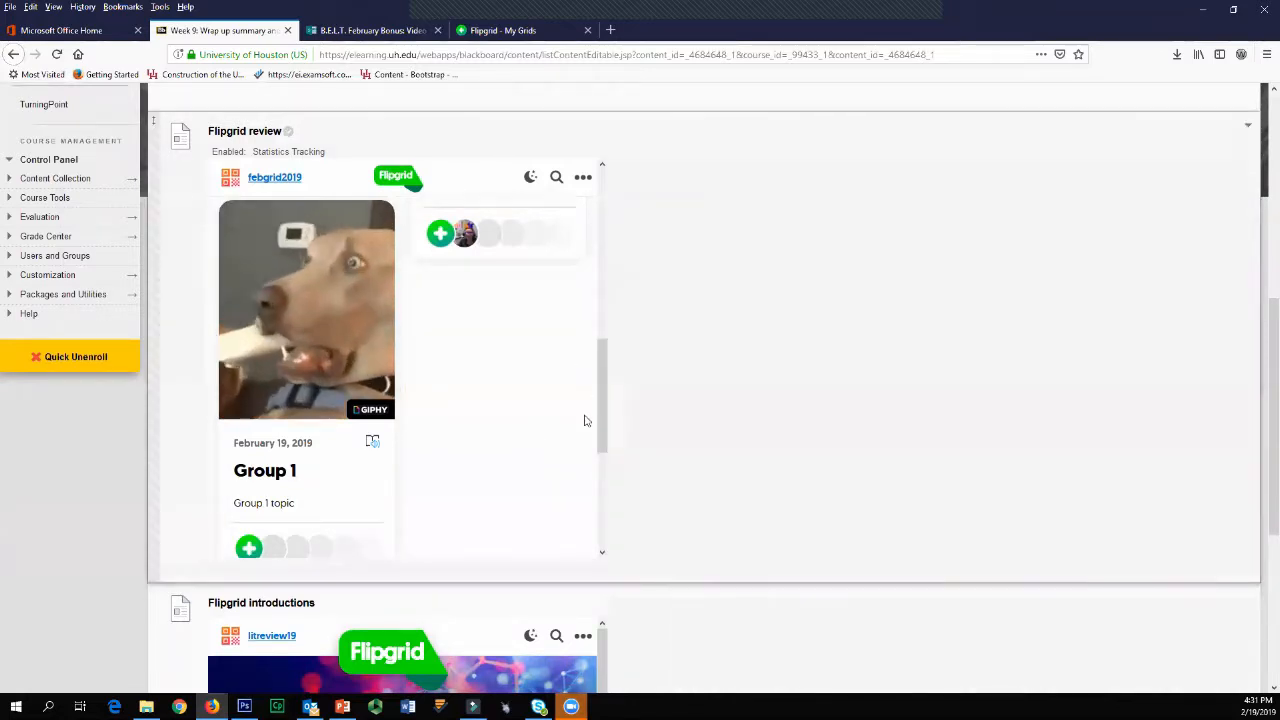
scroll(600, 370, "up", 3)
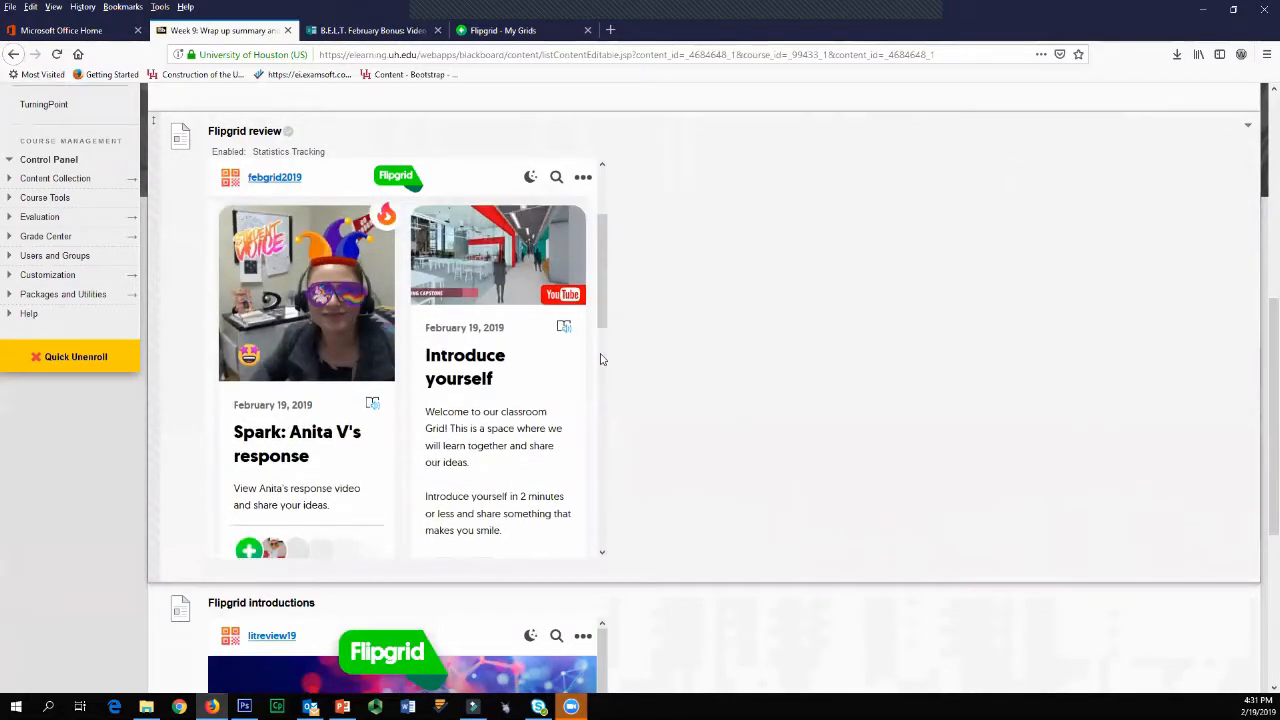
scroll(414, 368, "down", 1)
scroll(337, 457, "down", 6)
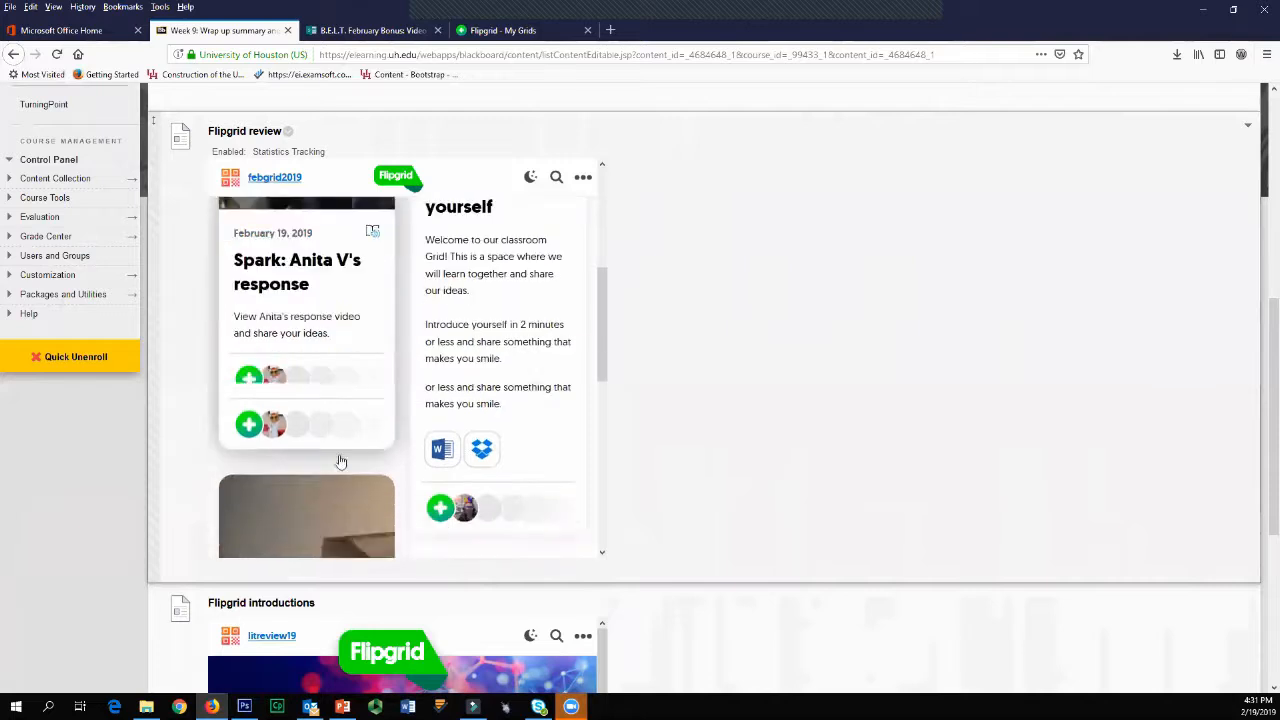
scroll(329, 434, "up", 3)
scroll(329, 450, "up", 3)
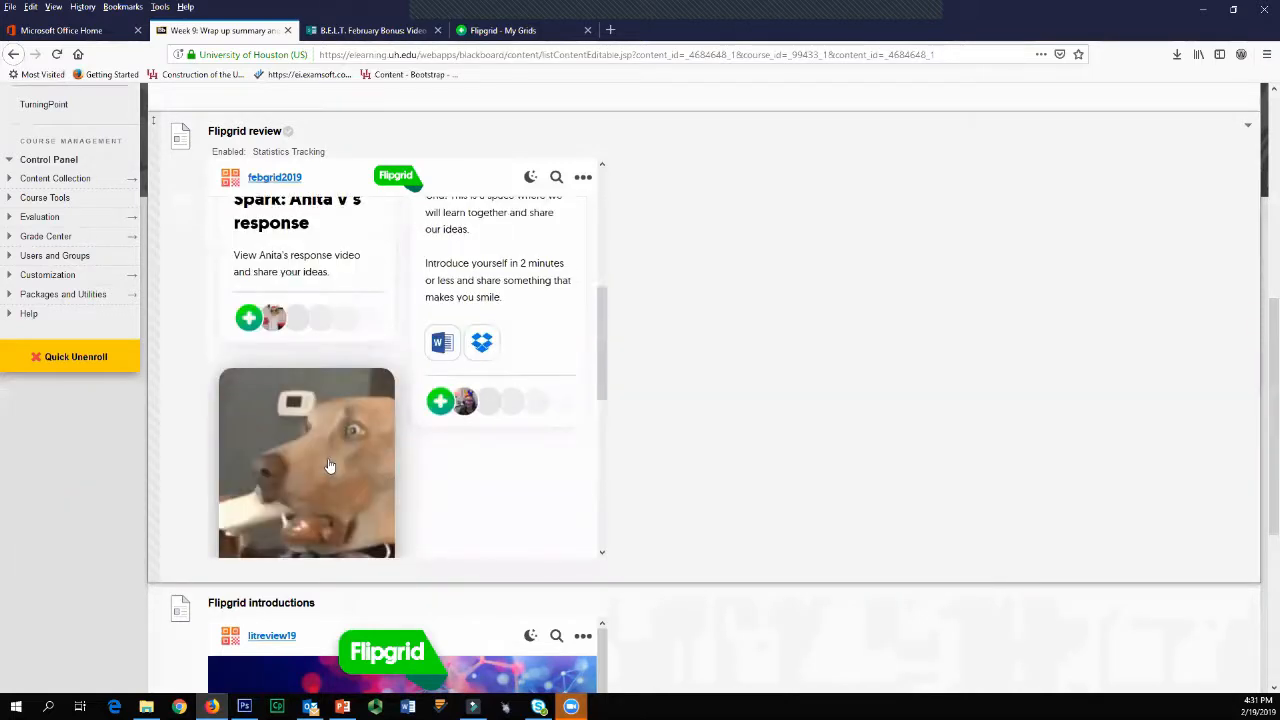
scroll(305, 495, "down", 3)
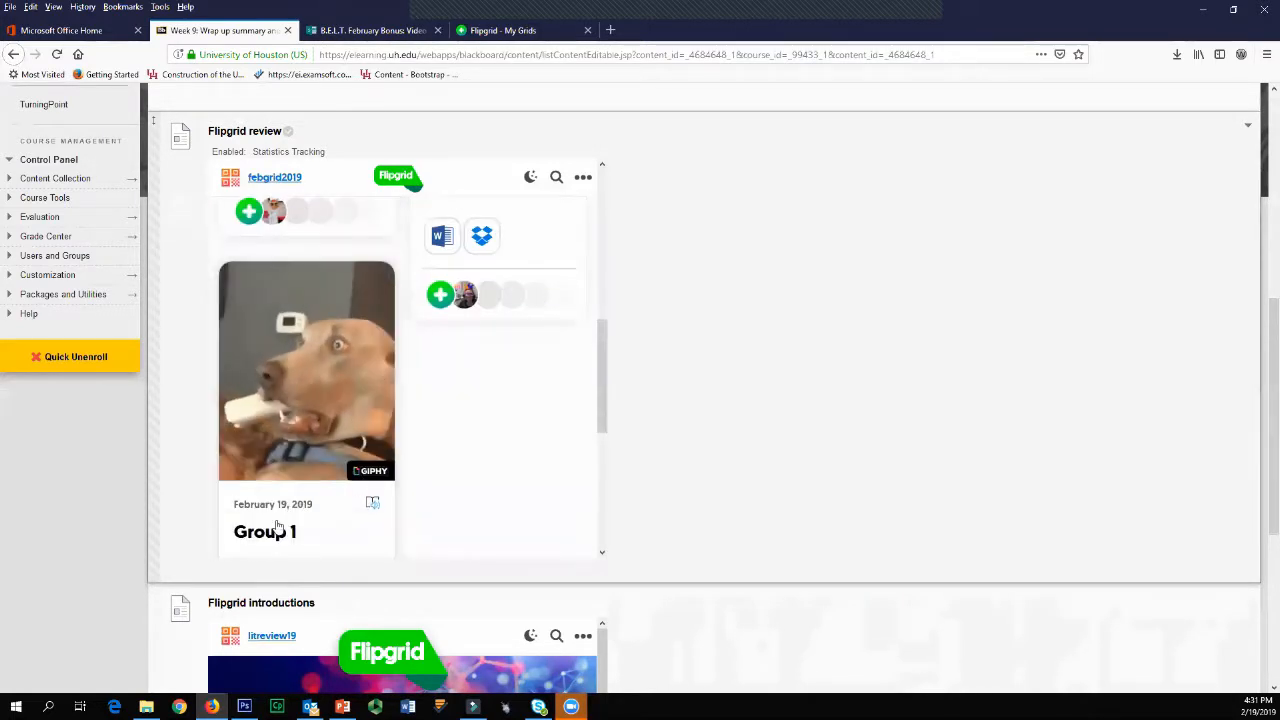
Step: Preview the Group 1 topic's video recorder in the embedded Flipgrid review grid, allowing camera and microphone access, and close the recorder
left_click(268, 523)
scroll(405, 455, "down", 4)
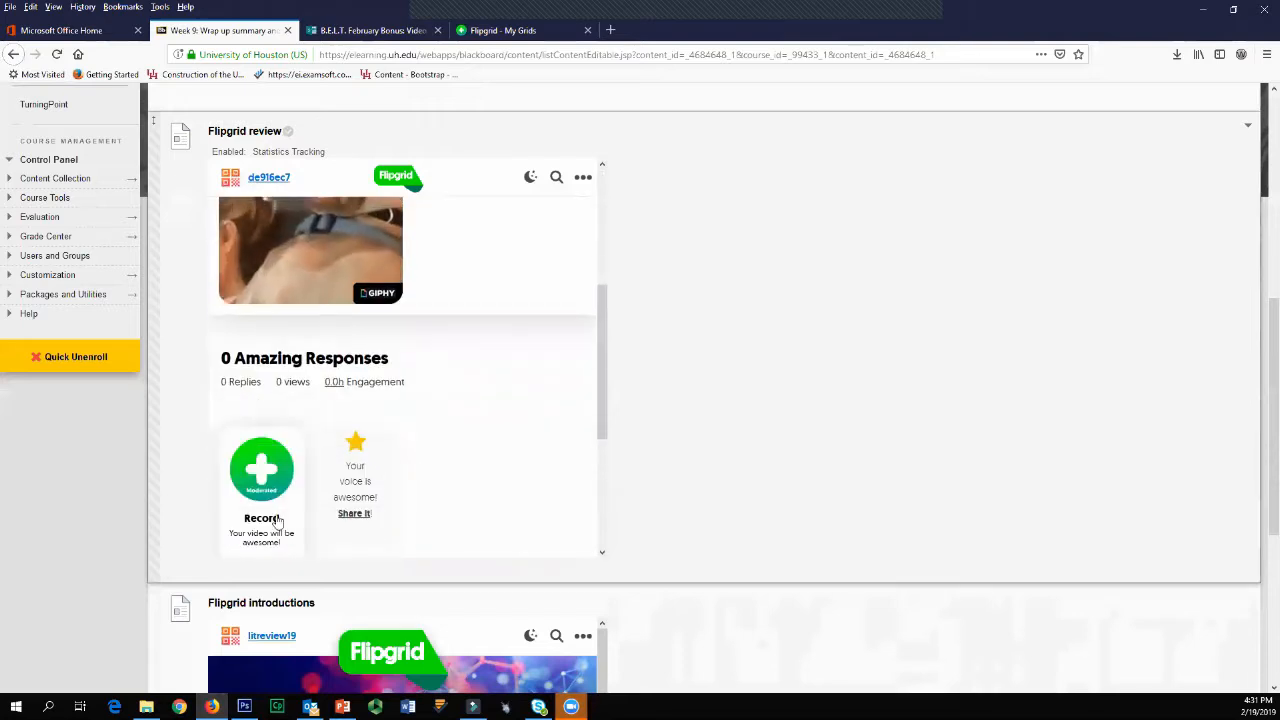
left_click(258, 486)
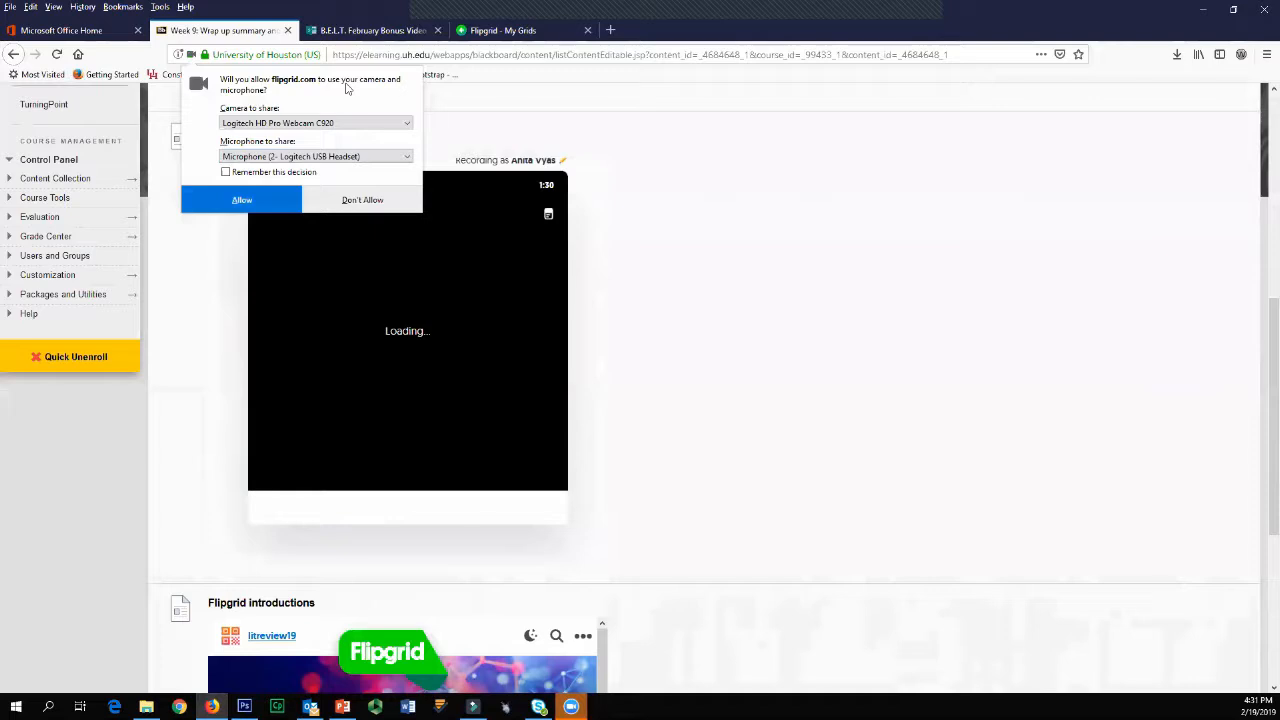
left_click(242, 200)
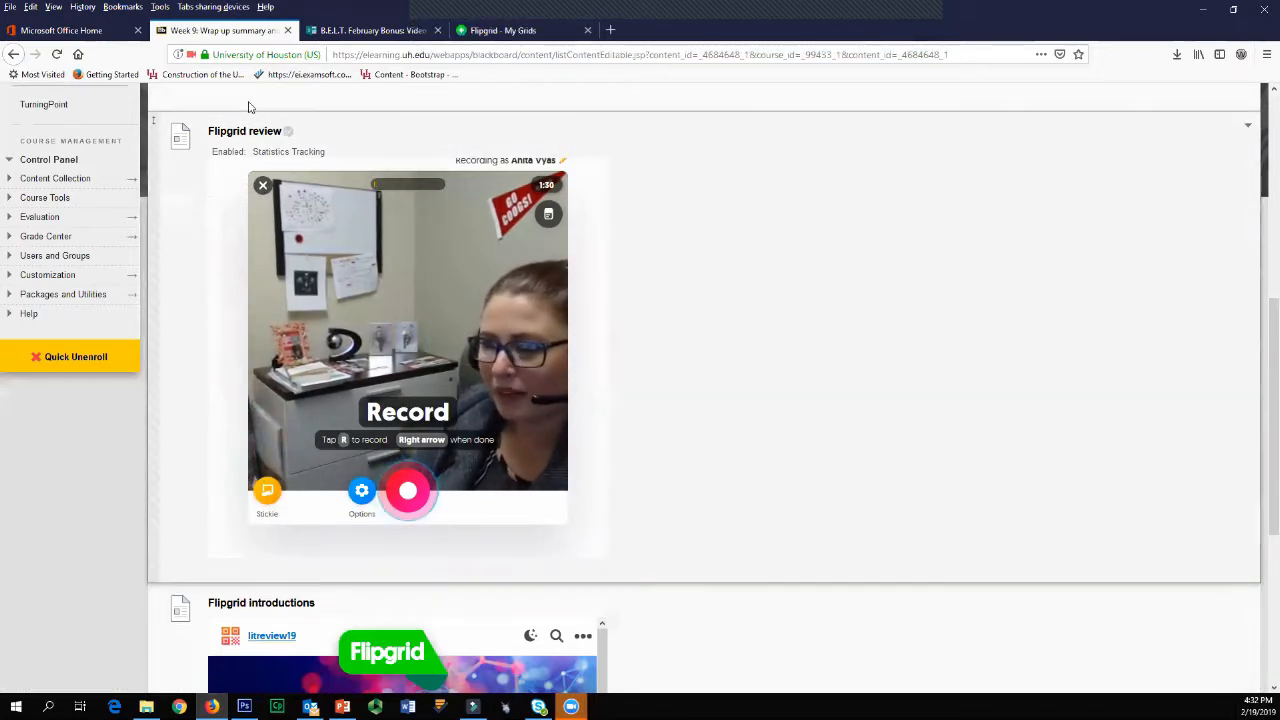
left_click(263, 185)
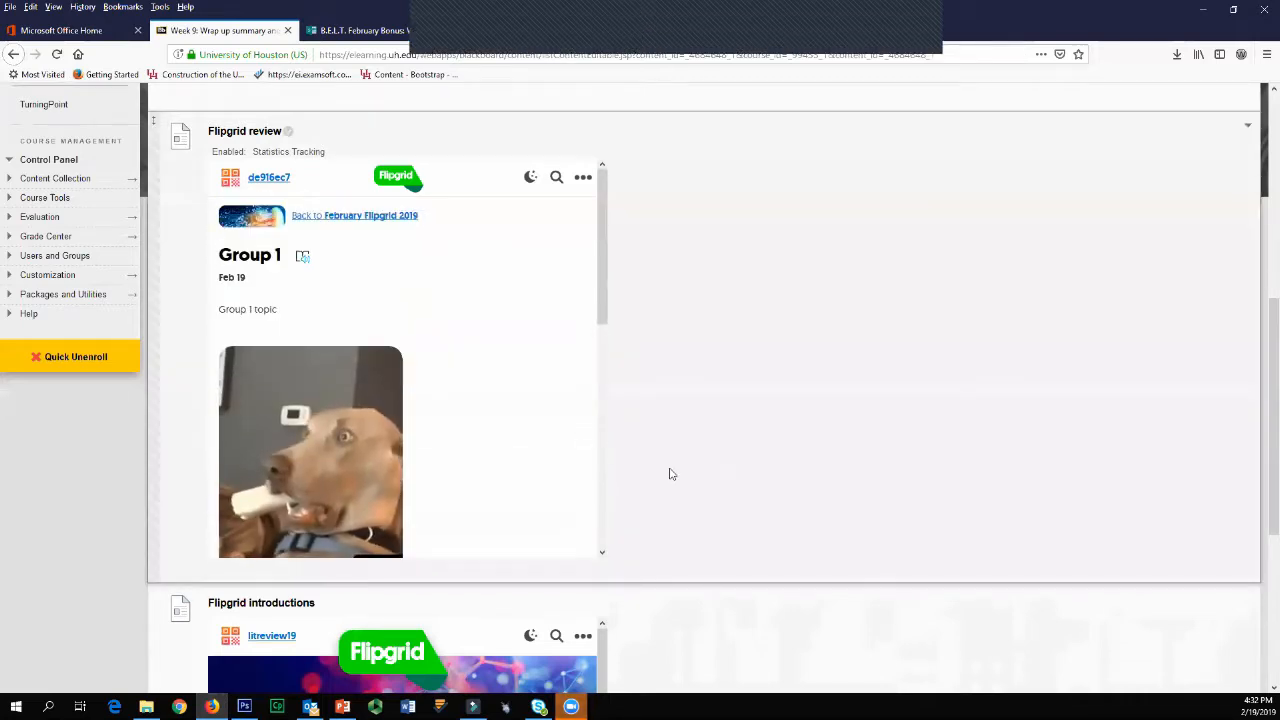
scroll(665, 475, "up", 3)
scroll(657, 386, "down", 3)
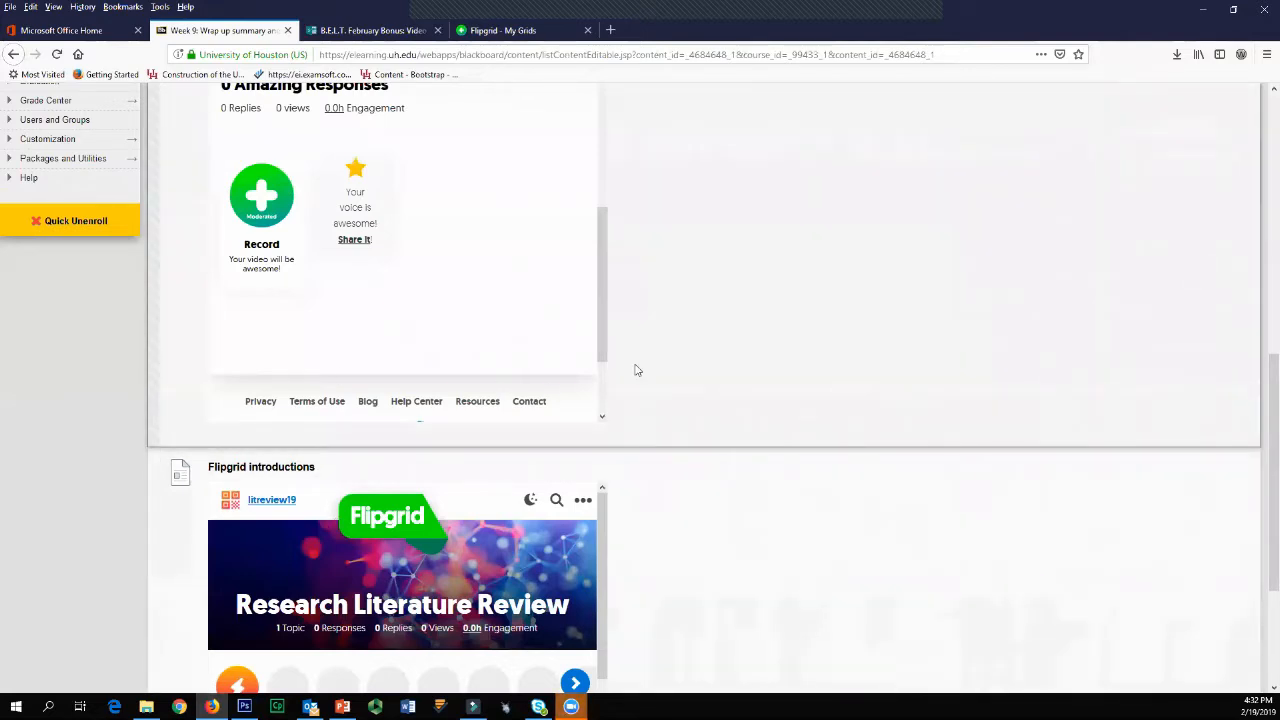
left_click(478, 31)
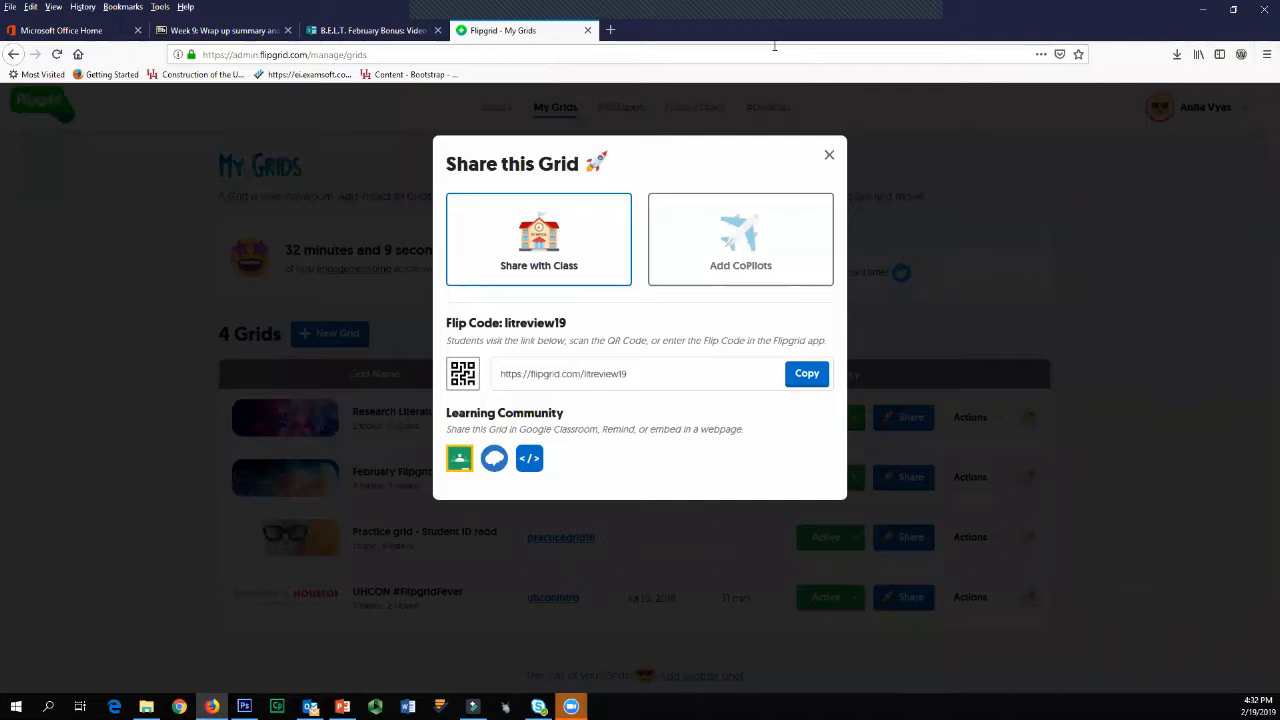
left_click(142, 651)
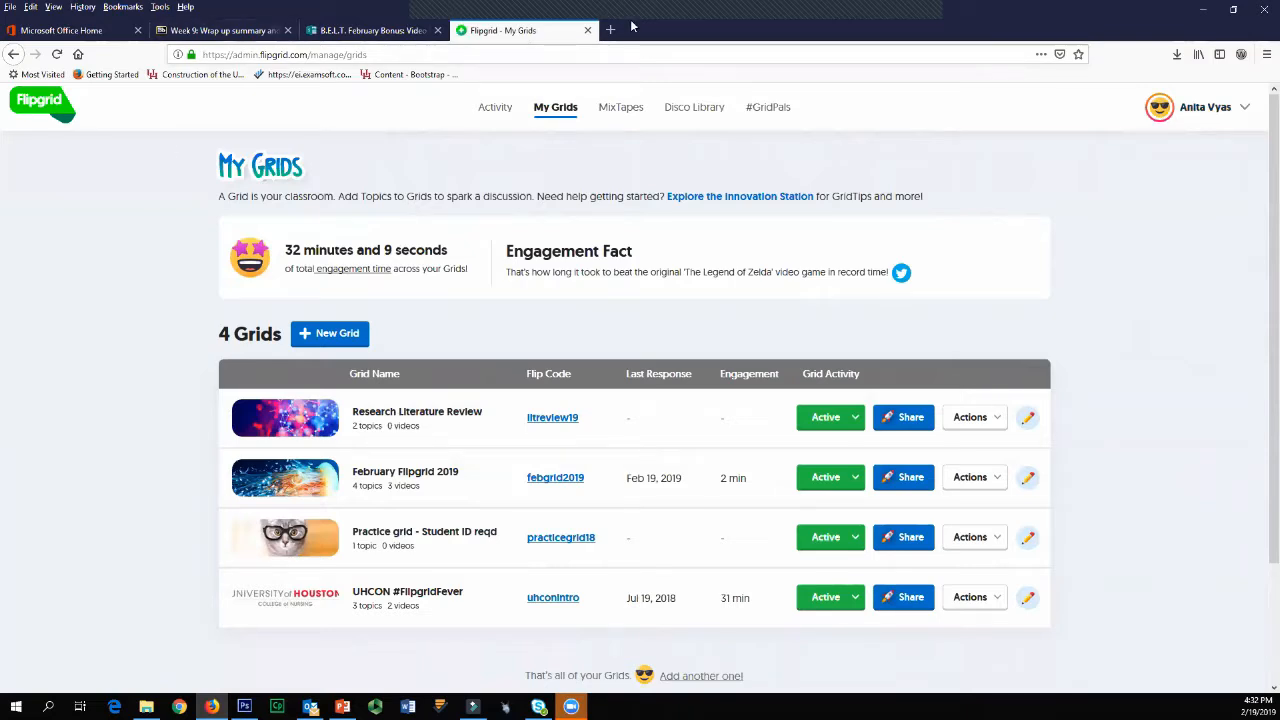
Step: Return to the Week 9 Blackboard folder and start recording a response to the embedded Group 1 topic
left_click(180, 31)
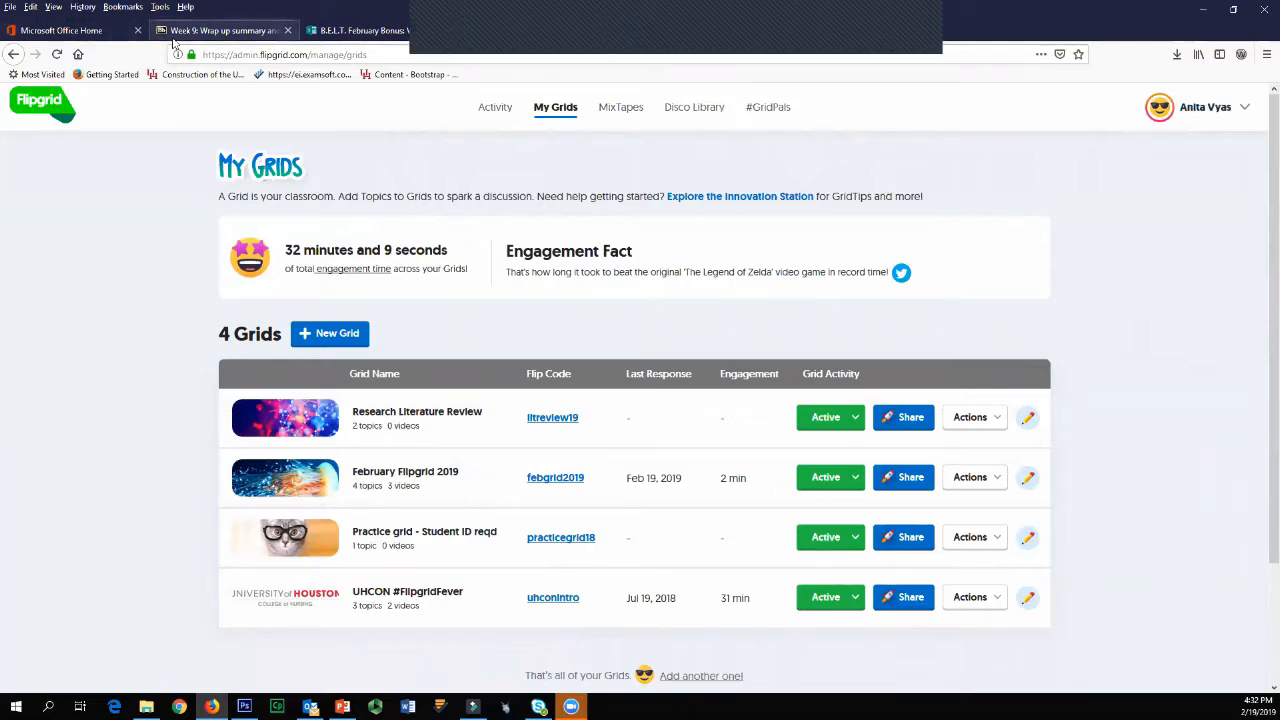
scroll(481, 345, "up", 3)
scroll(480, 345, "down", 3)
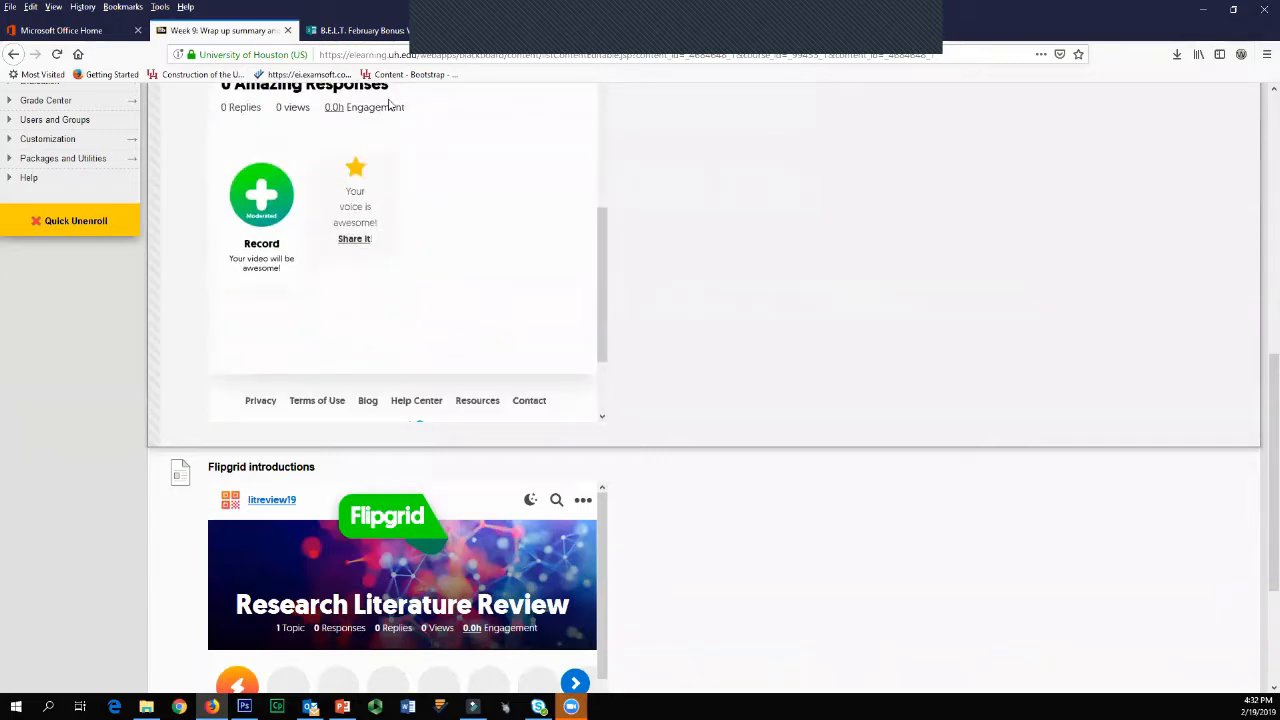
scroll(388, 104, "up", 4)
scroll(388, 98, "down", 2)
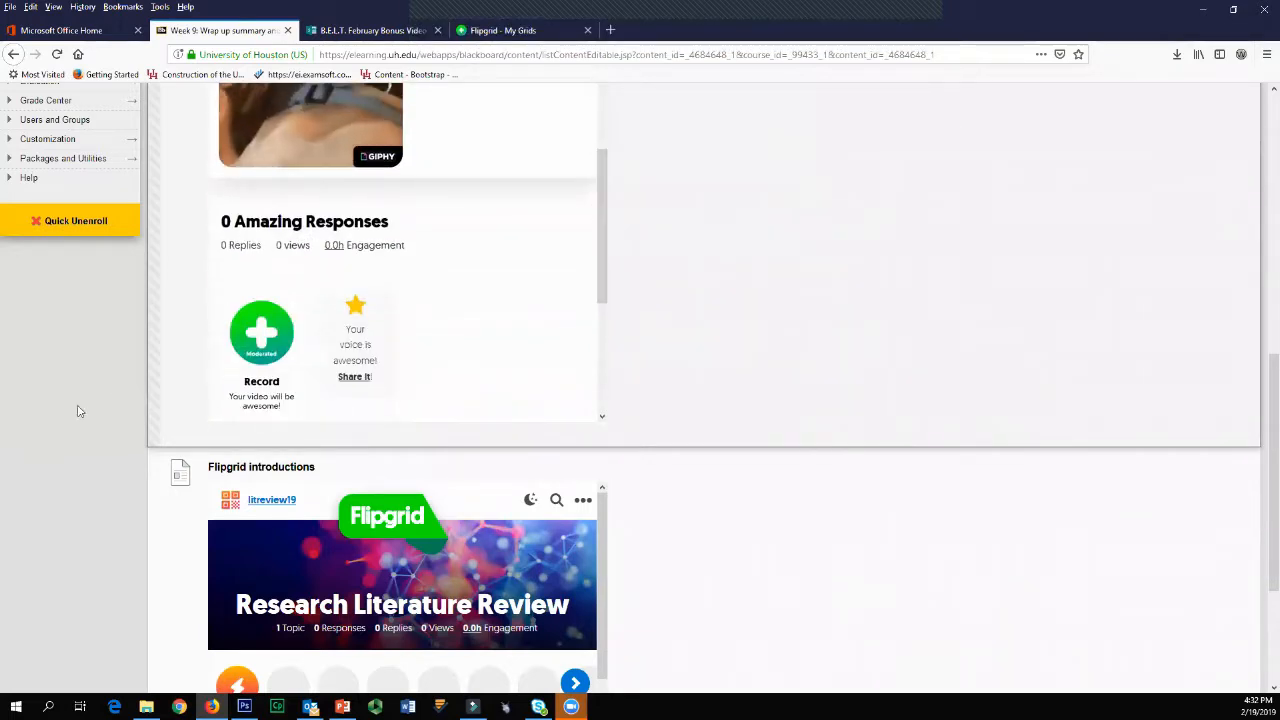
left_click(220, 355)
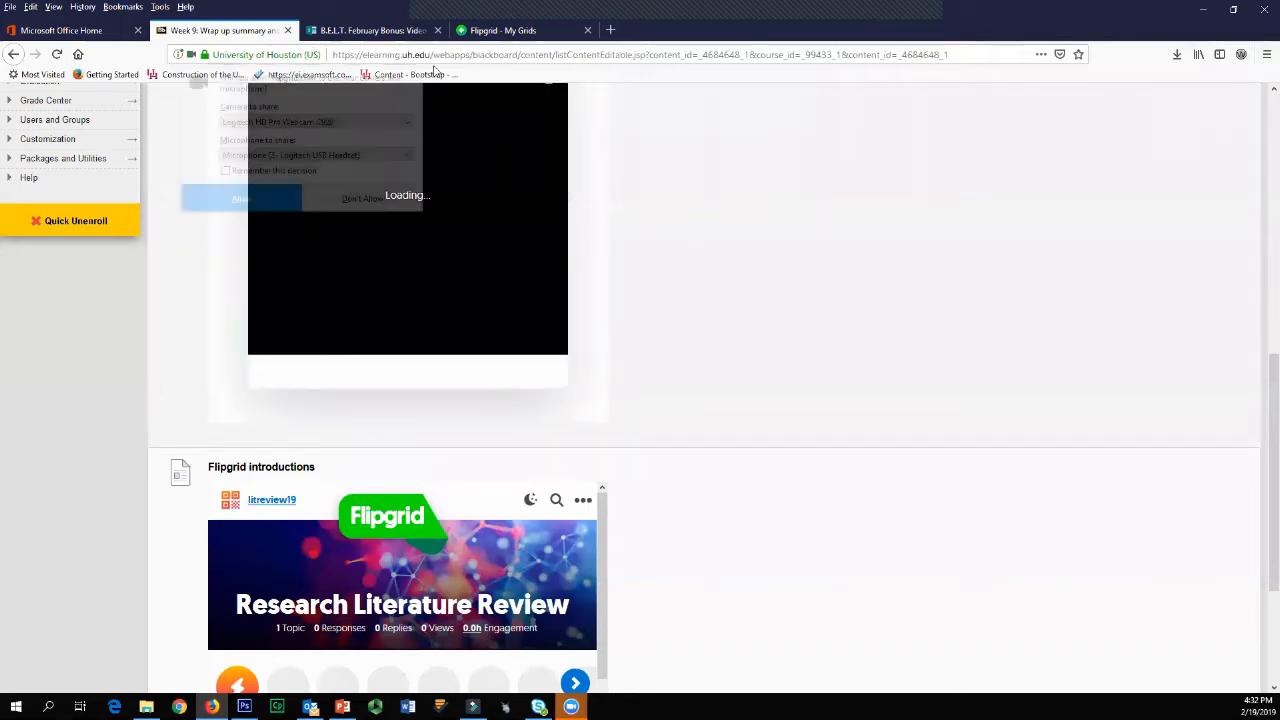